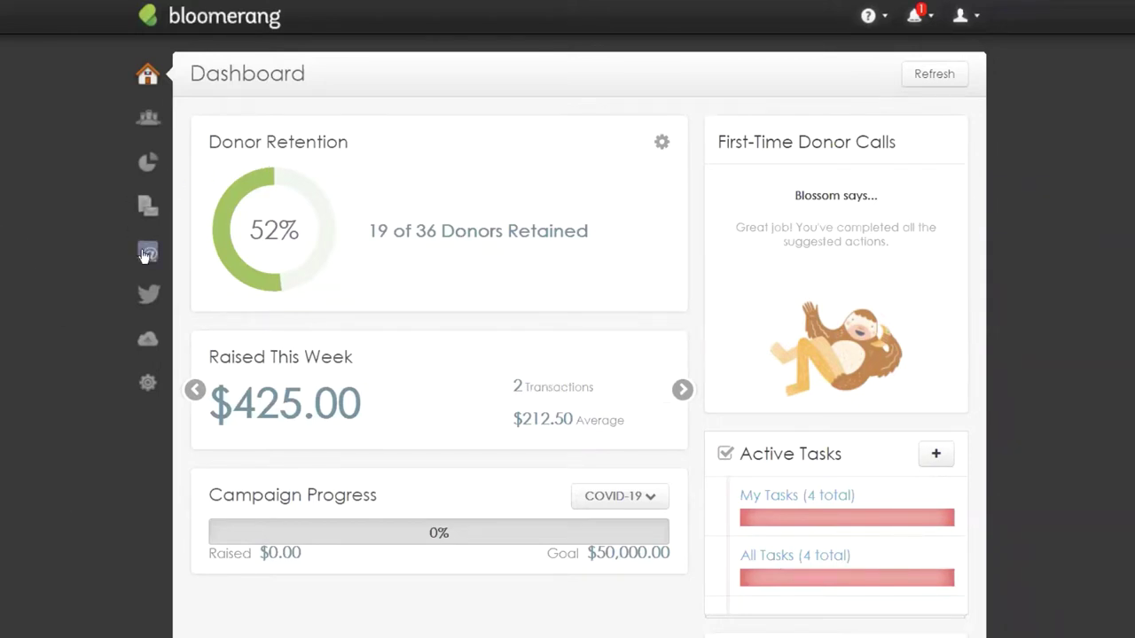
Go to the Email Templates list under Emails and bring up the New template options.
left_click(148, 254)
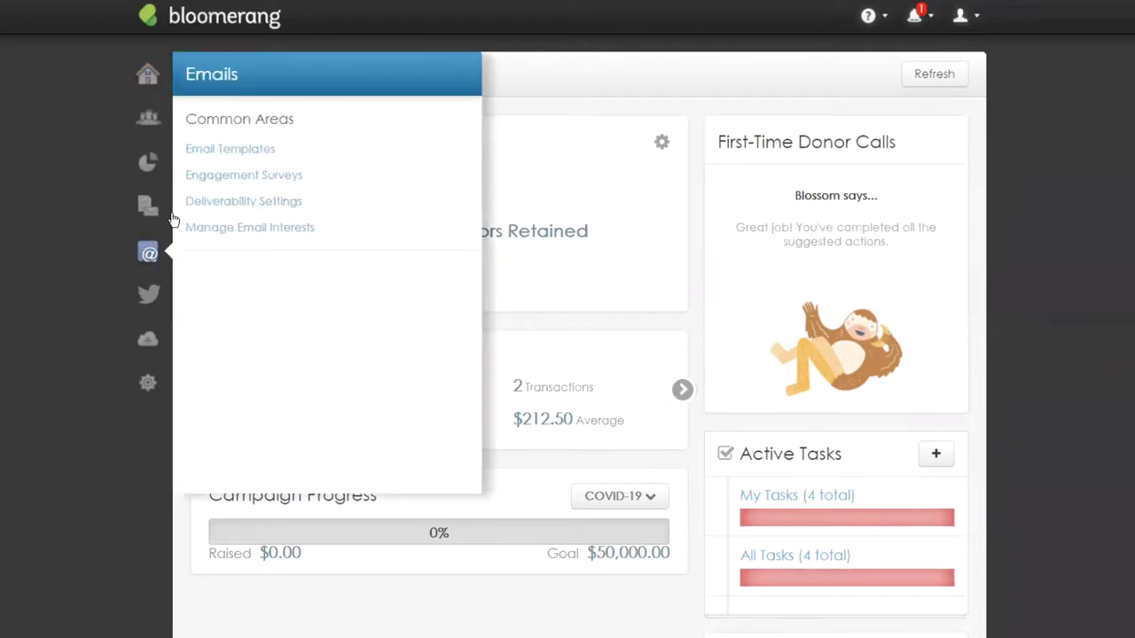
left_click(222, 151)
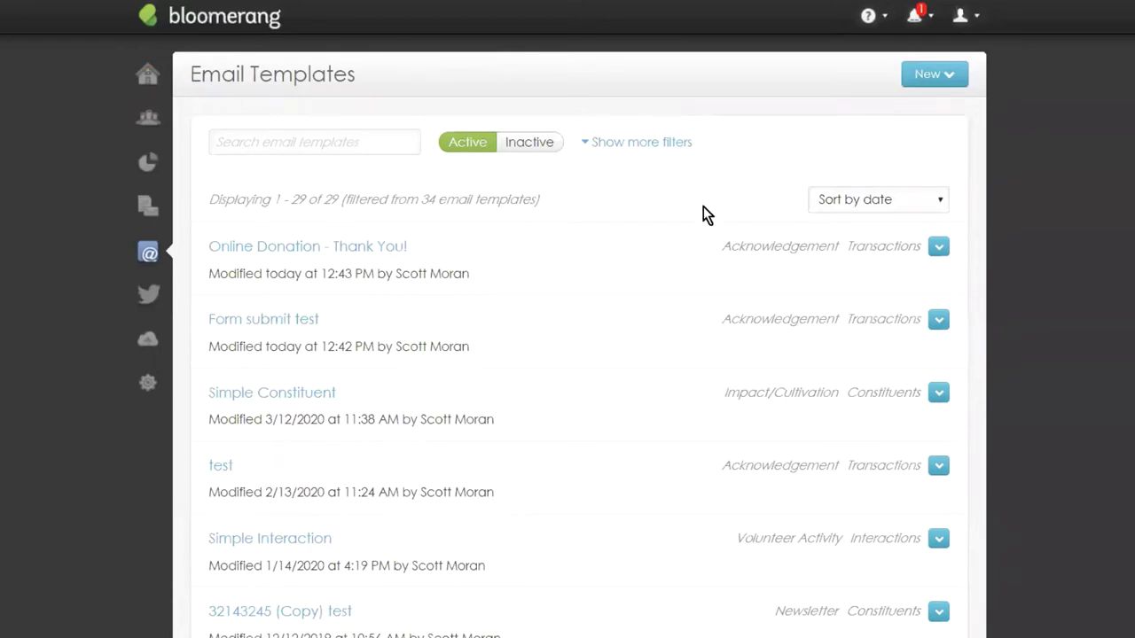
left_click(926, 78)
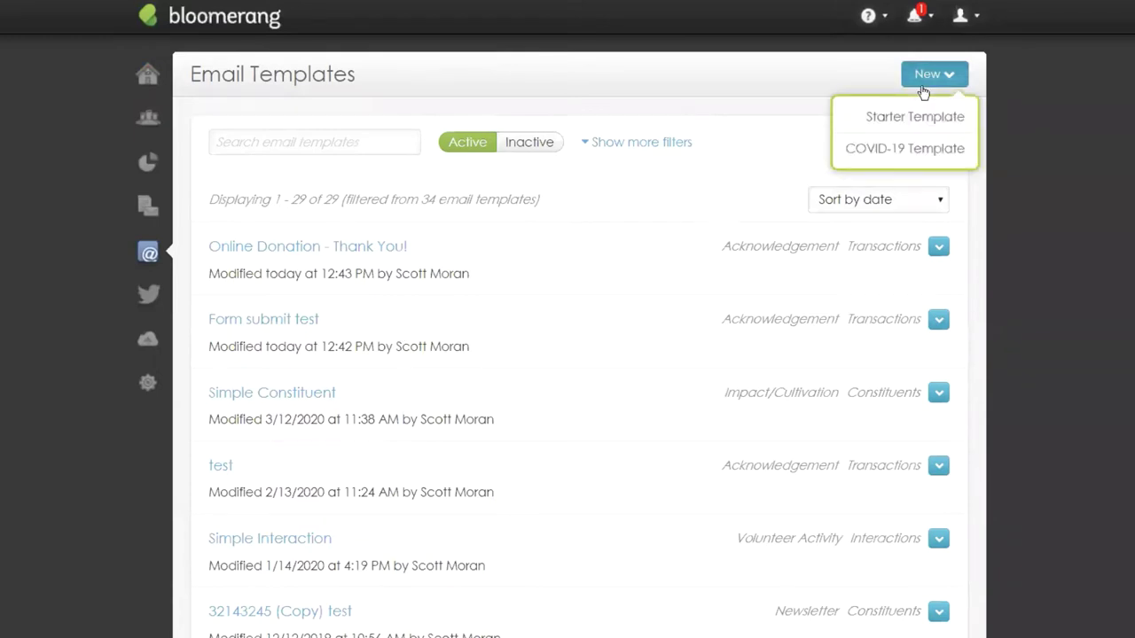
Choose the COVID-19 Template option and browse every starter design card, returning to the top.
left_click(925, 152)
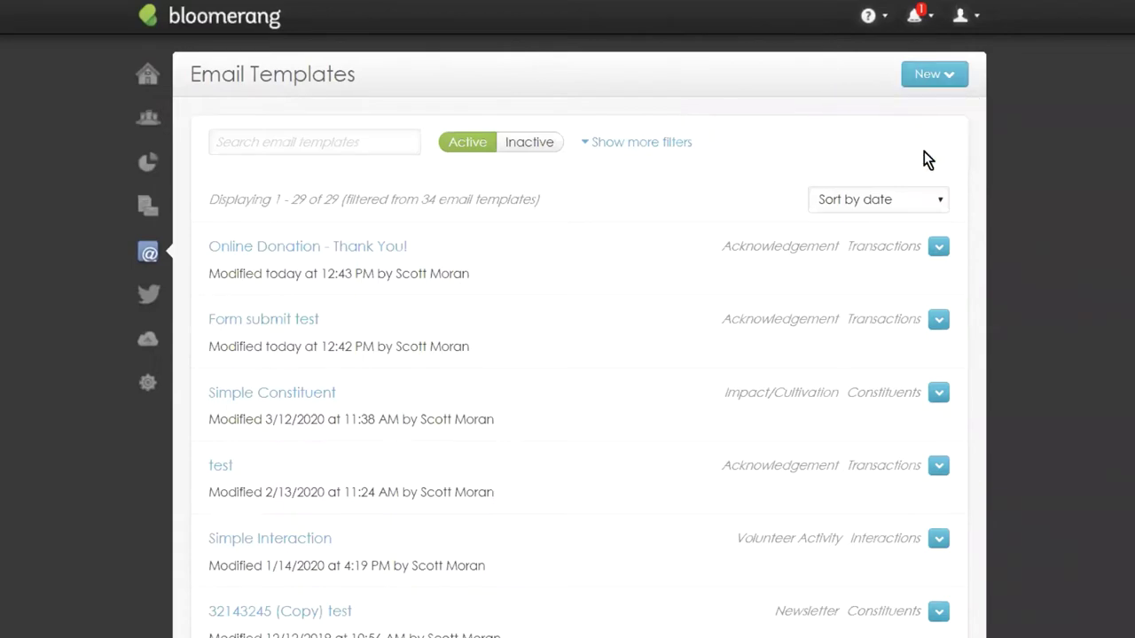
scroll(596, 63, "down", 10)
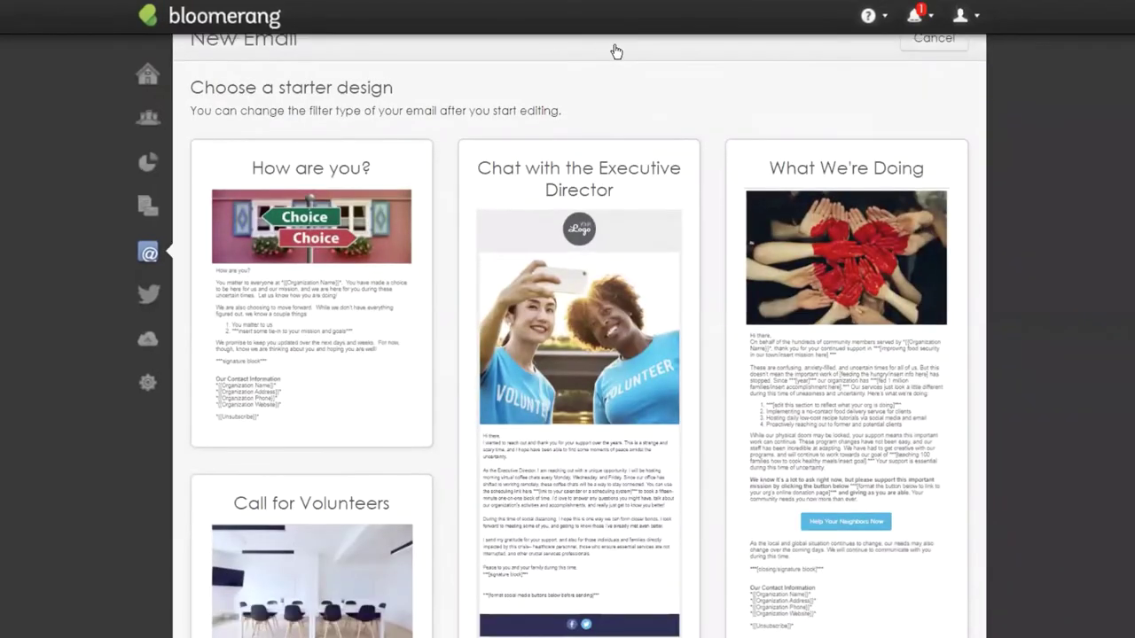
scroll(578, 357, "up", 10)
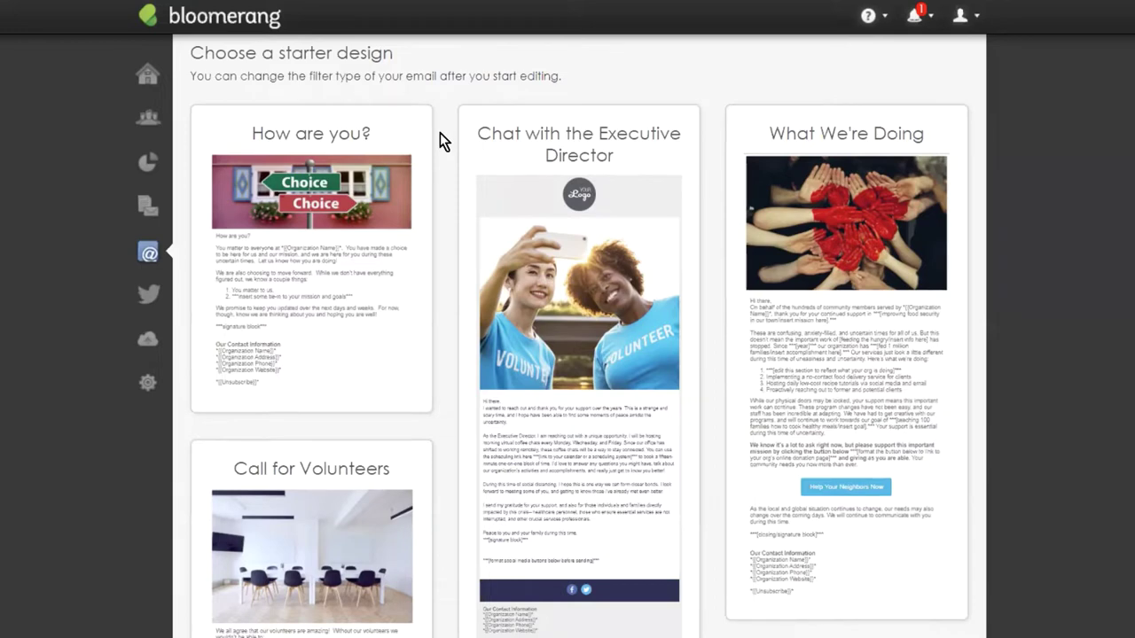
scroll(679, 133, "down", 3)
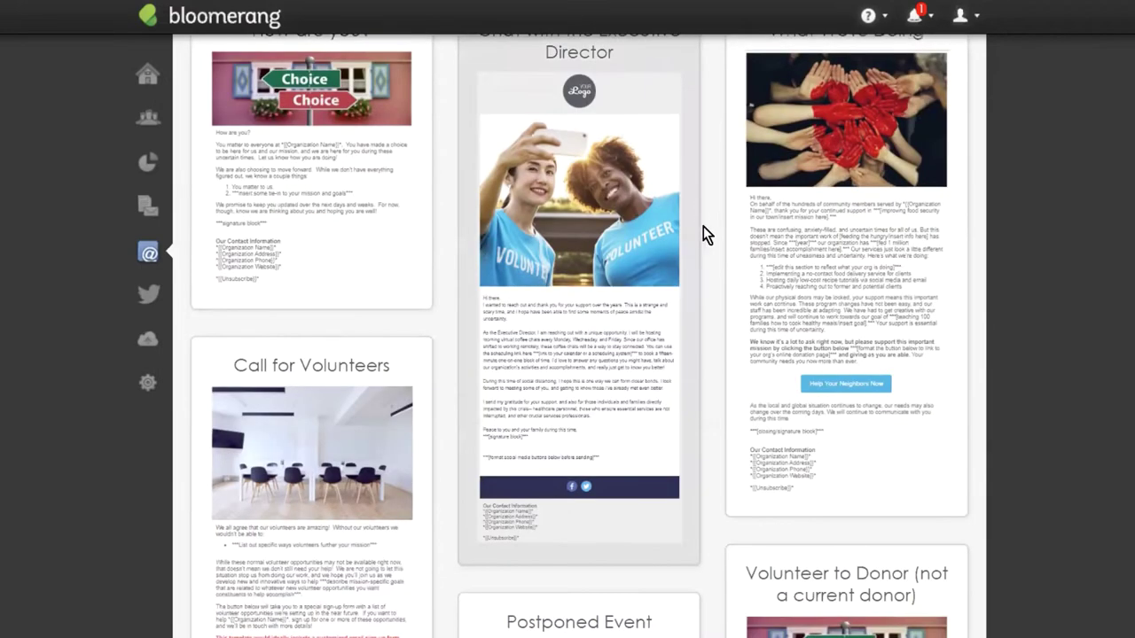
scroll(667, 151, "down", 2)
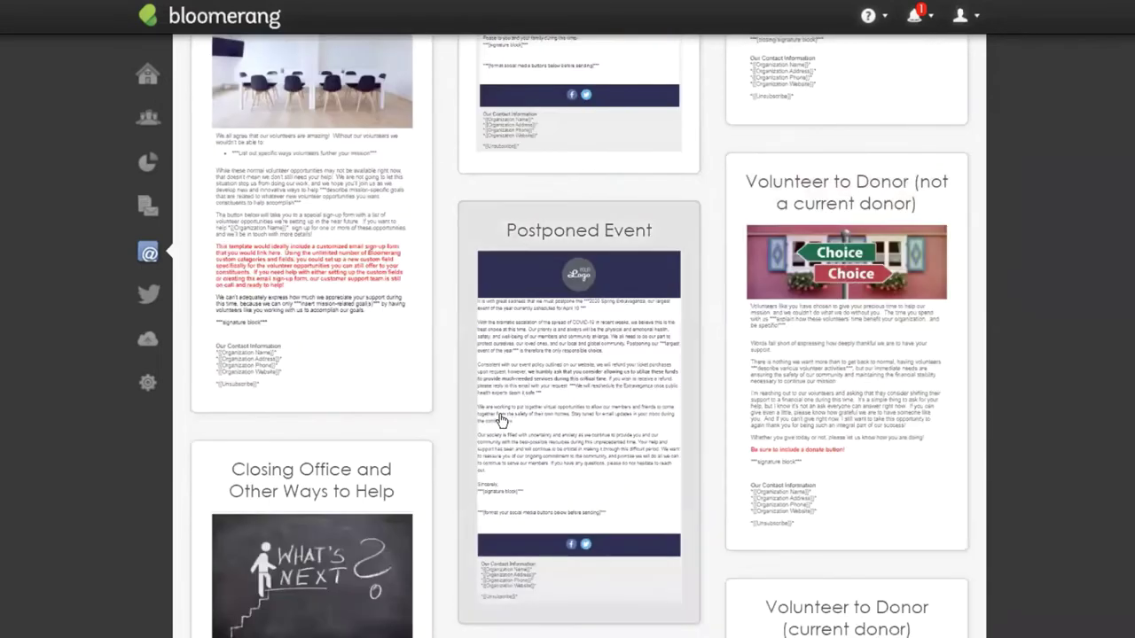
scroll(646, 434, "up", 4)
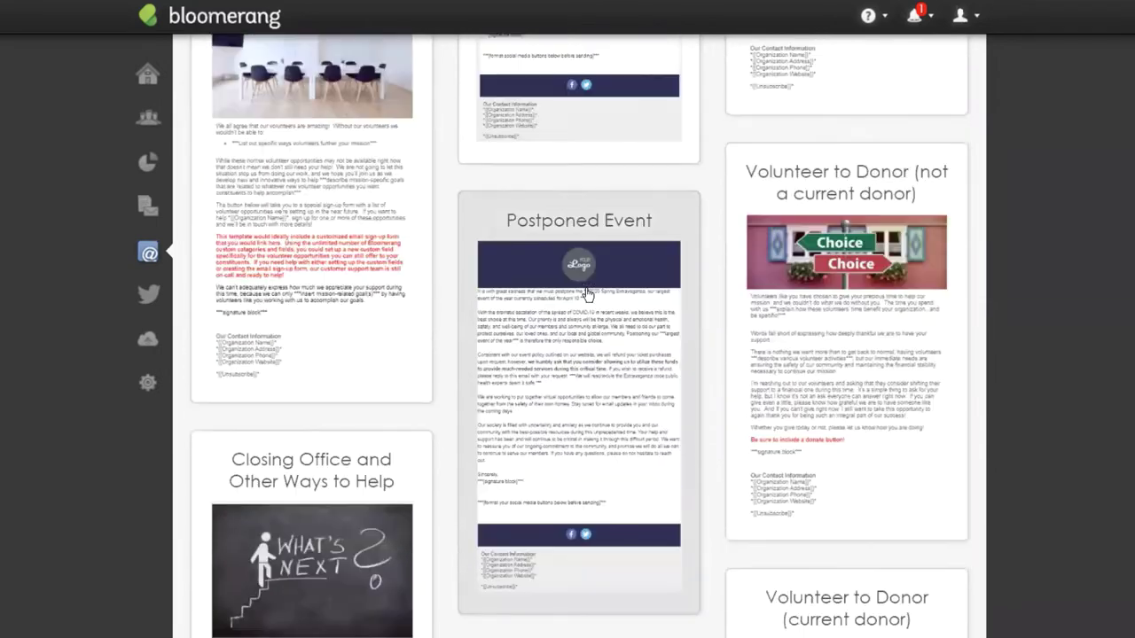
scroll(597, 302, "up", 3)
scroll(325, 198, "down", 1)
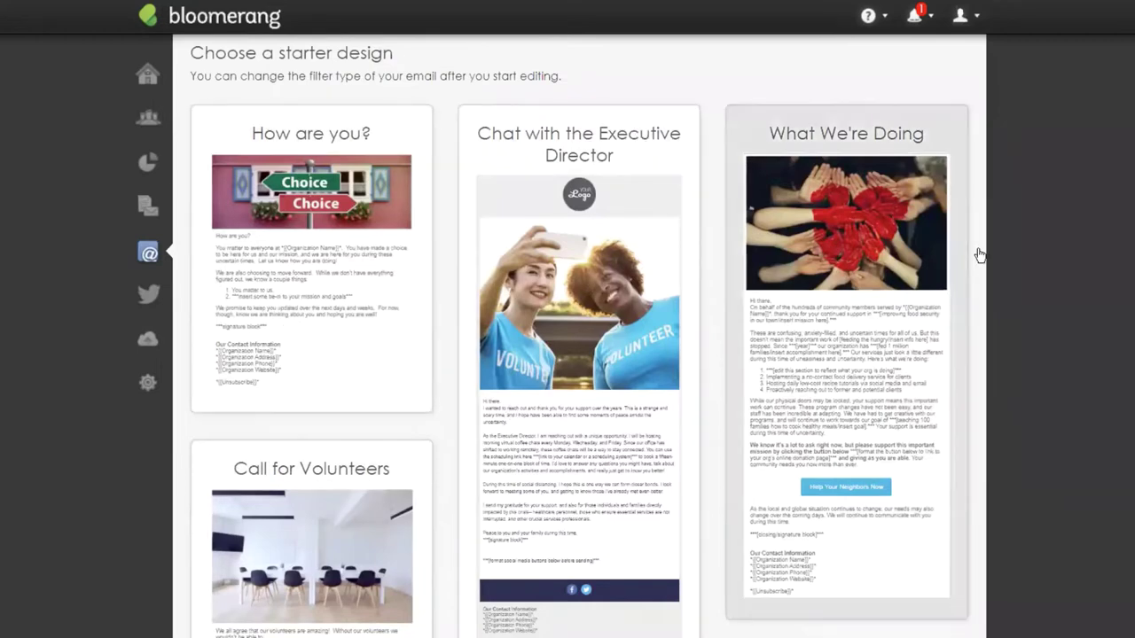
scroll(836, 322, "down", 4)
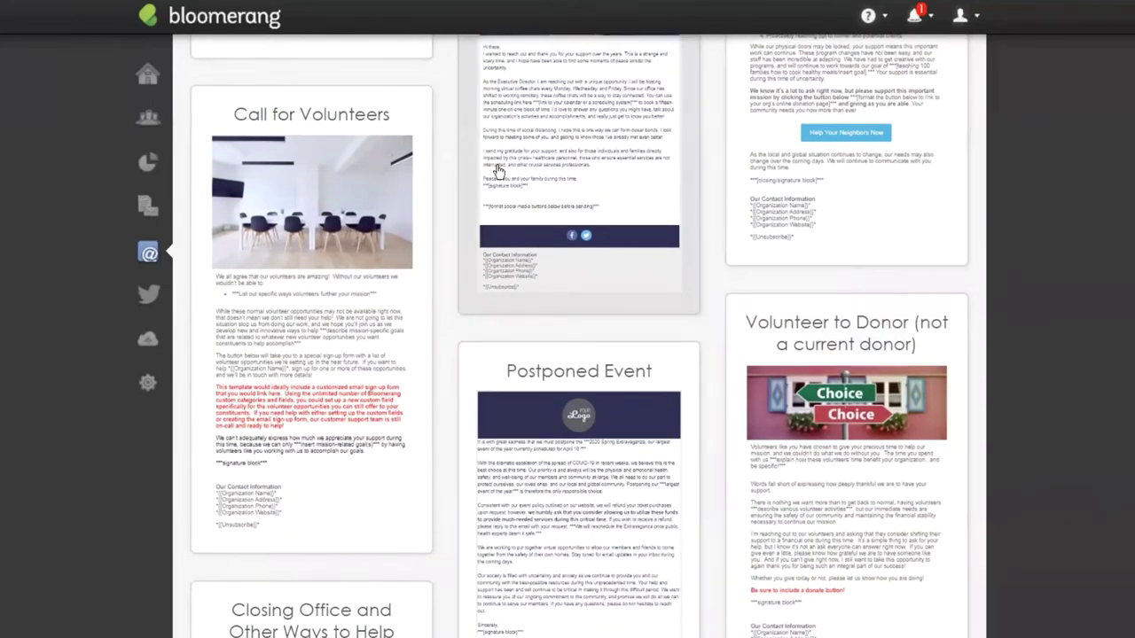
scroll(656, 159, "down", 2)
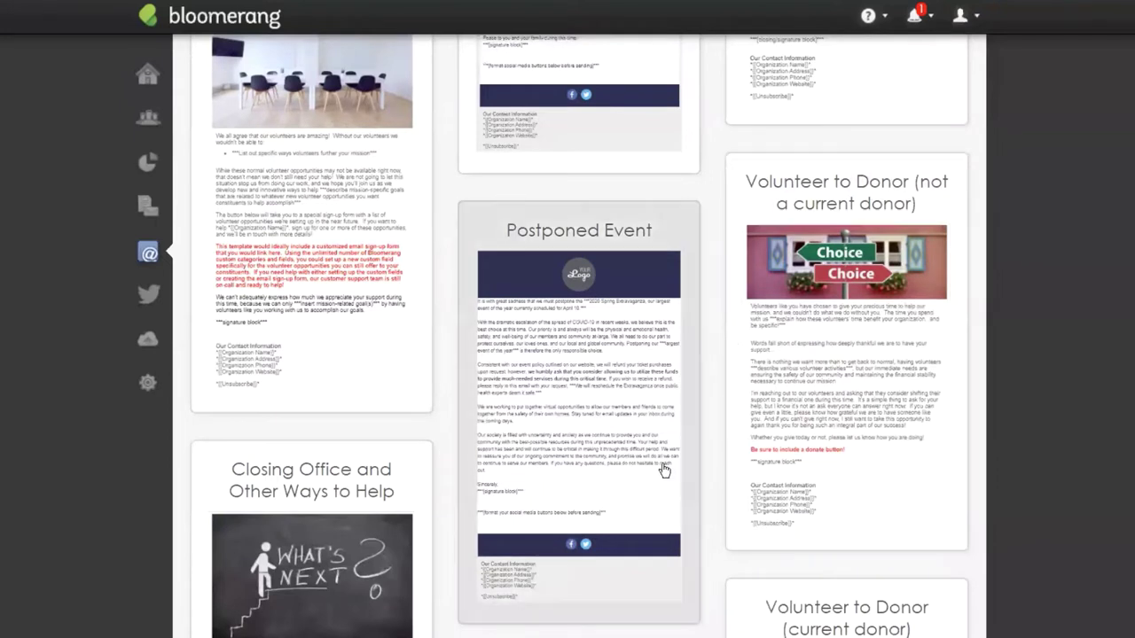
scroll(662, 454, "down", 2)
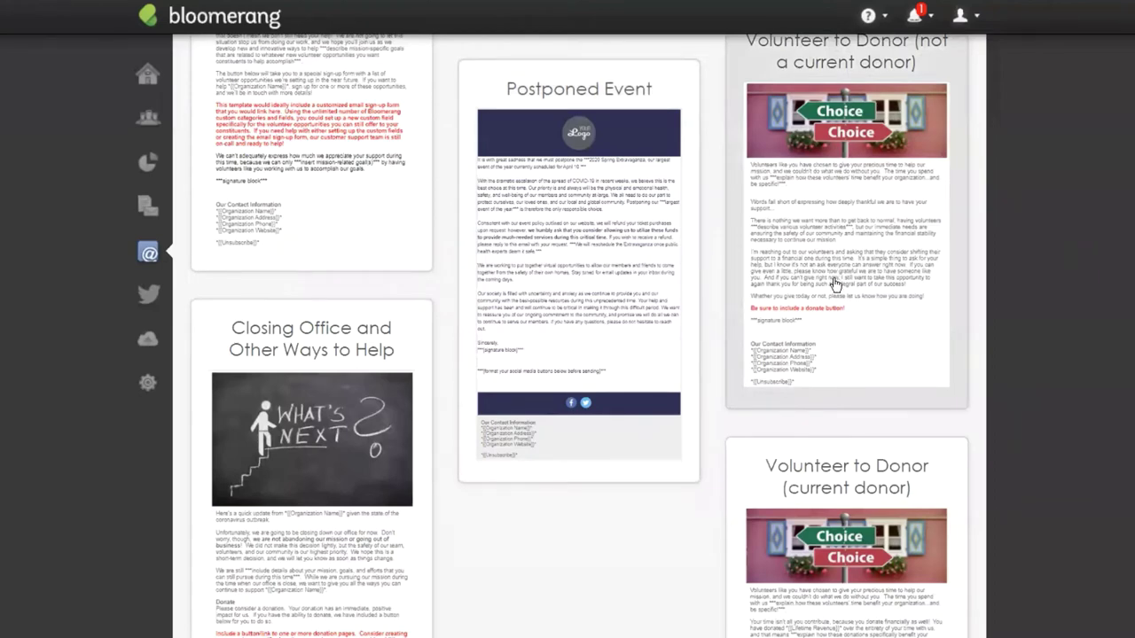
scroll(443, 304, "up", 1)
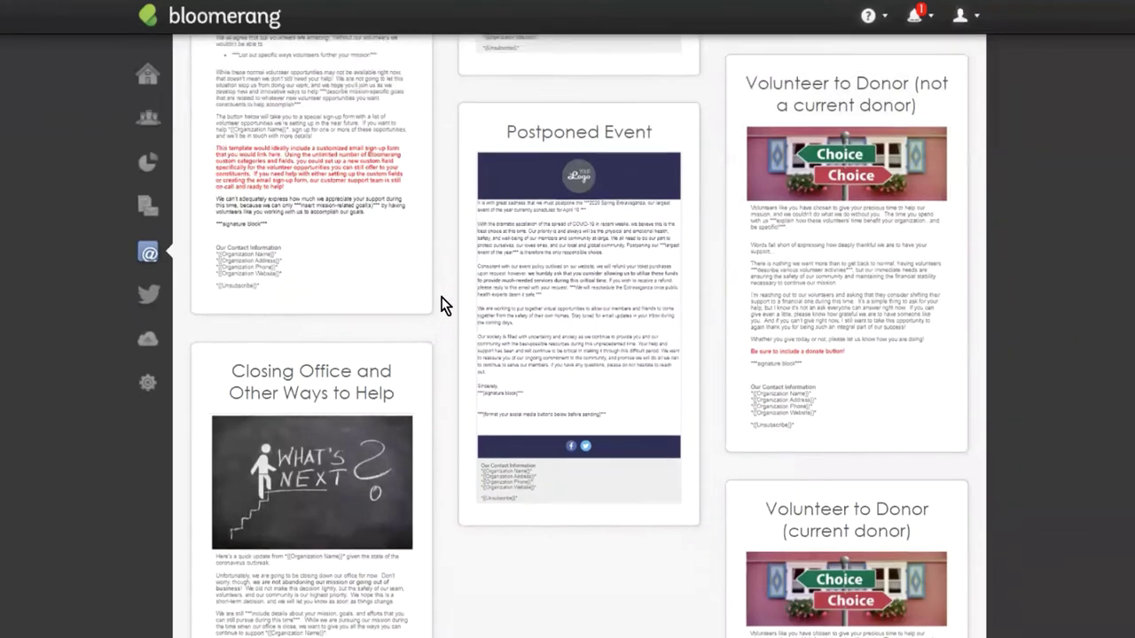
scroll(443, 304, "up", 2)
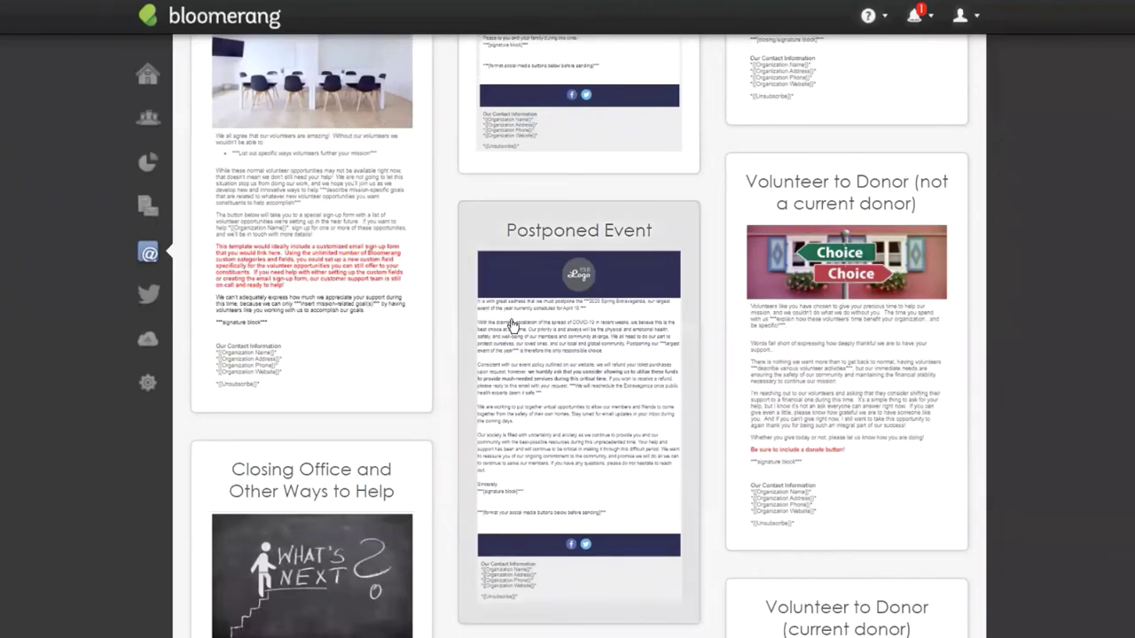
scroll(466, 310, "up", 8)
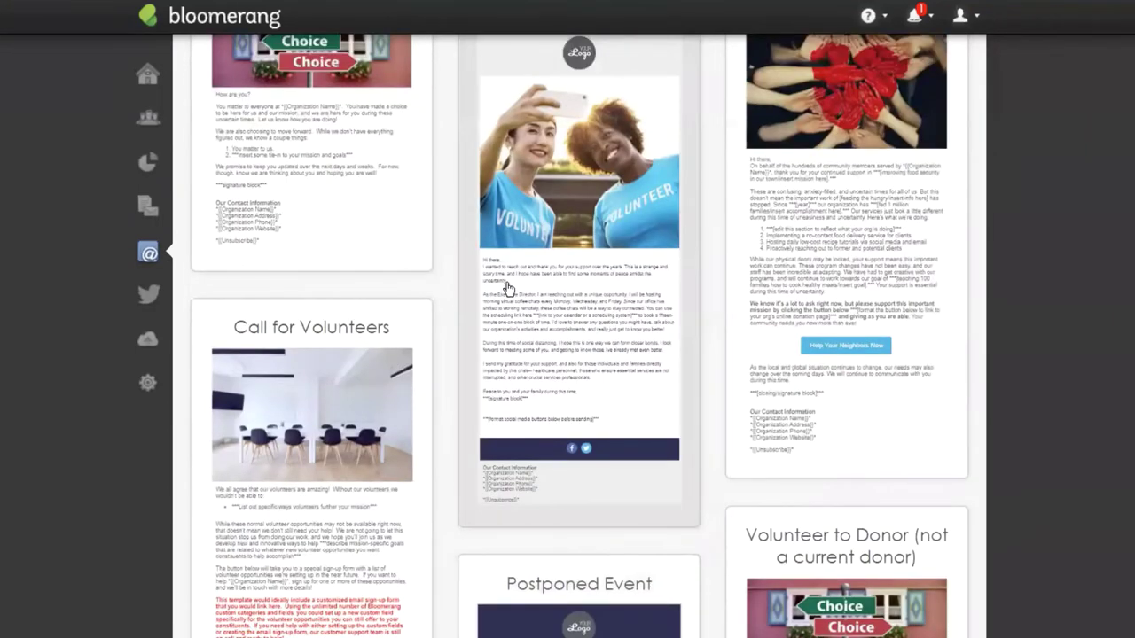
scroll(740, 380, "up", 5)
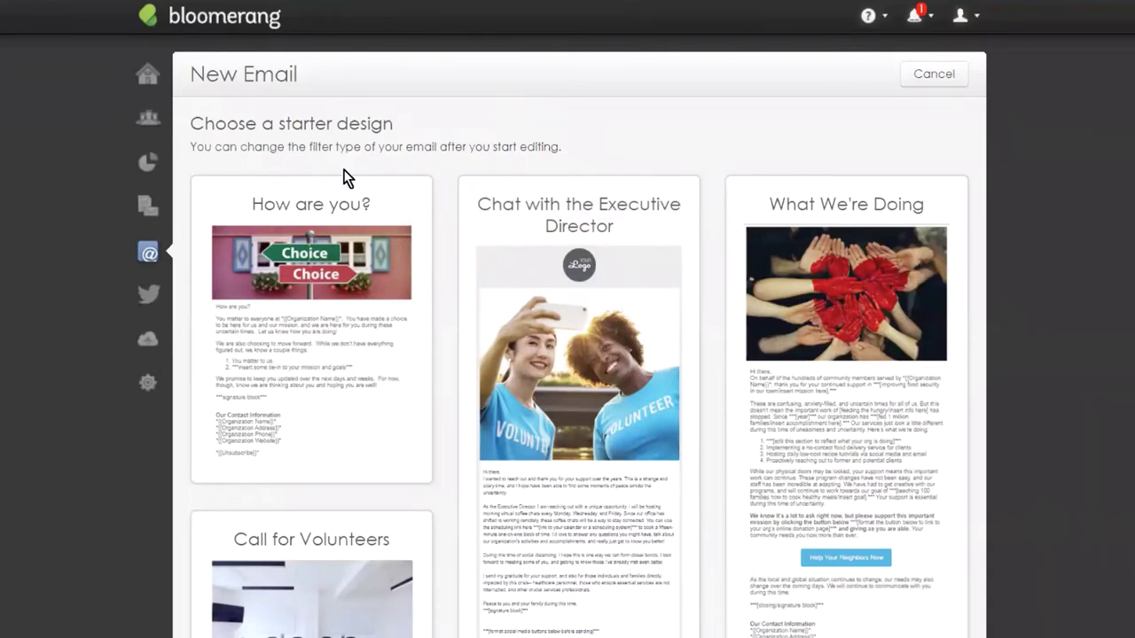
Create a new report built from scratch on Constituents, showing all 343 constituents.
left_click(150, 169)
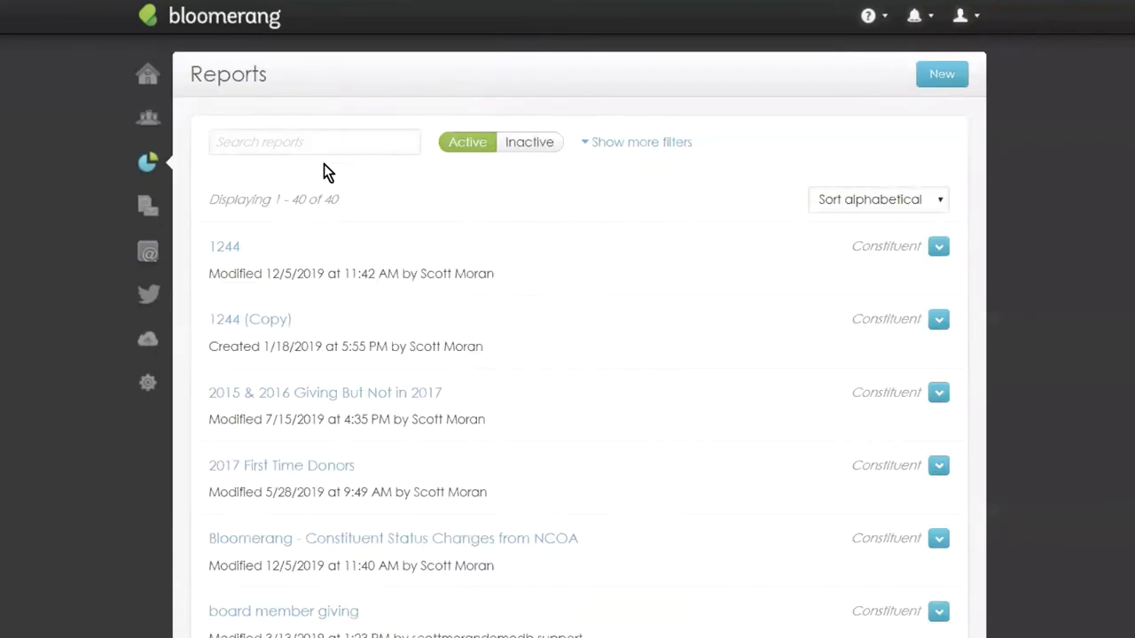
left_click(928, 83)
left_click(451, 195)
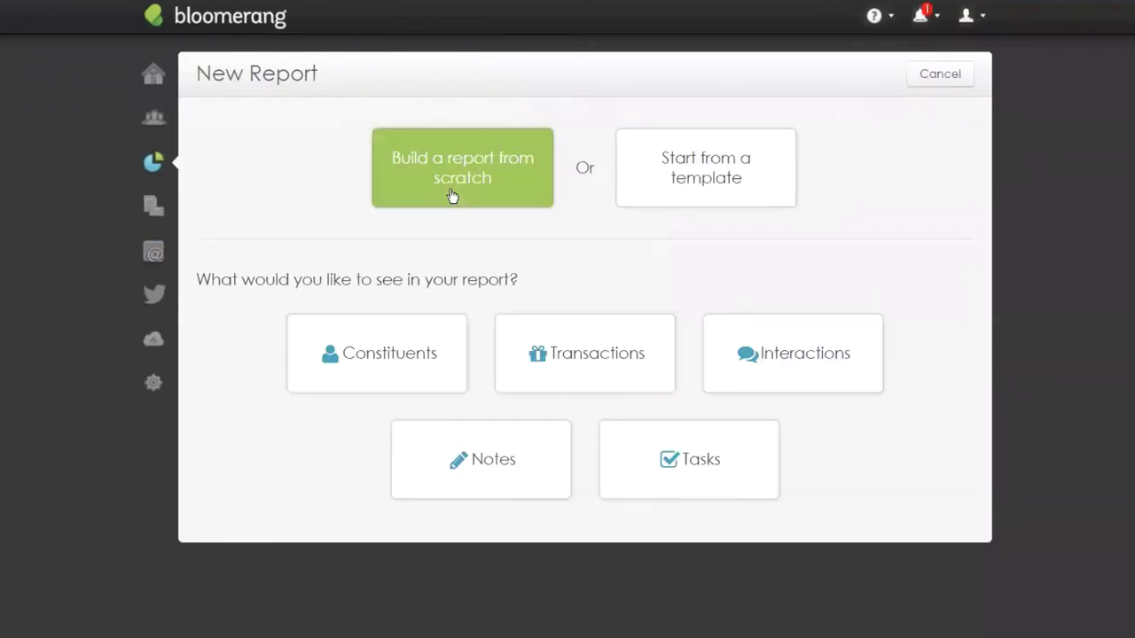
left_click(373, 359)
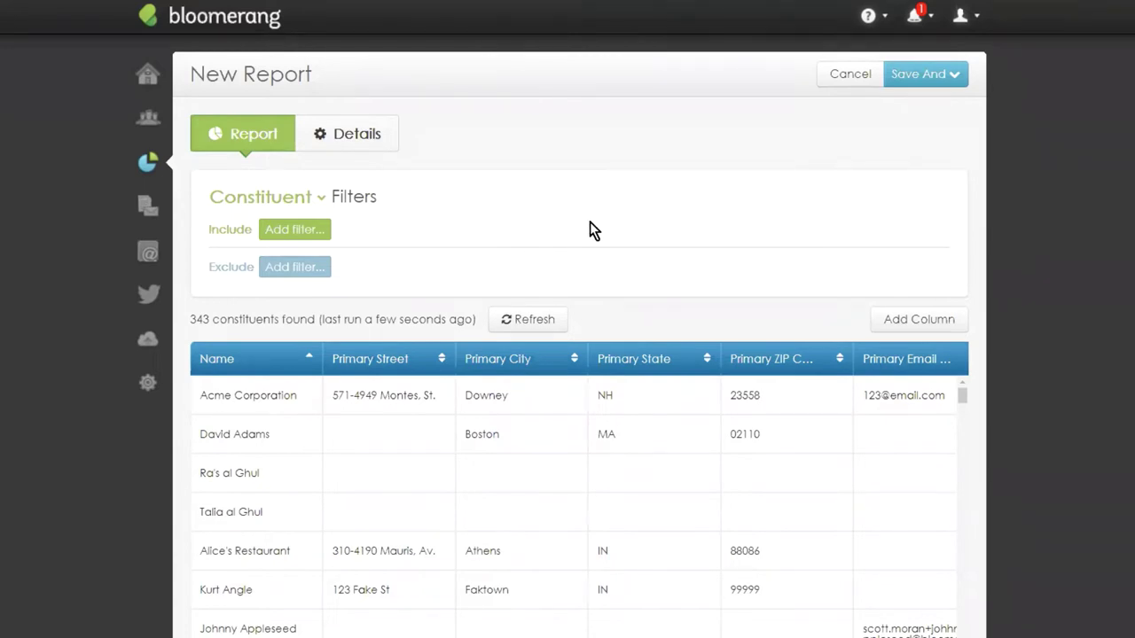
Add an include filter for Engagement Level Warm, Hot or On Fire!, leaving 33 constituents.
left_click(285, 232)
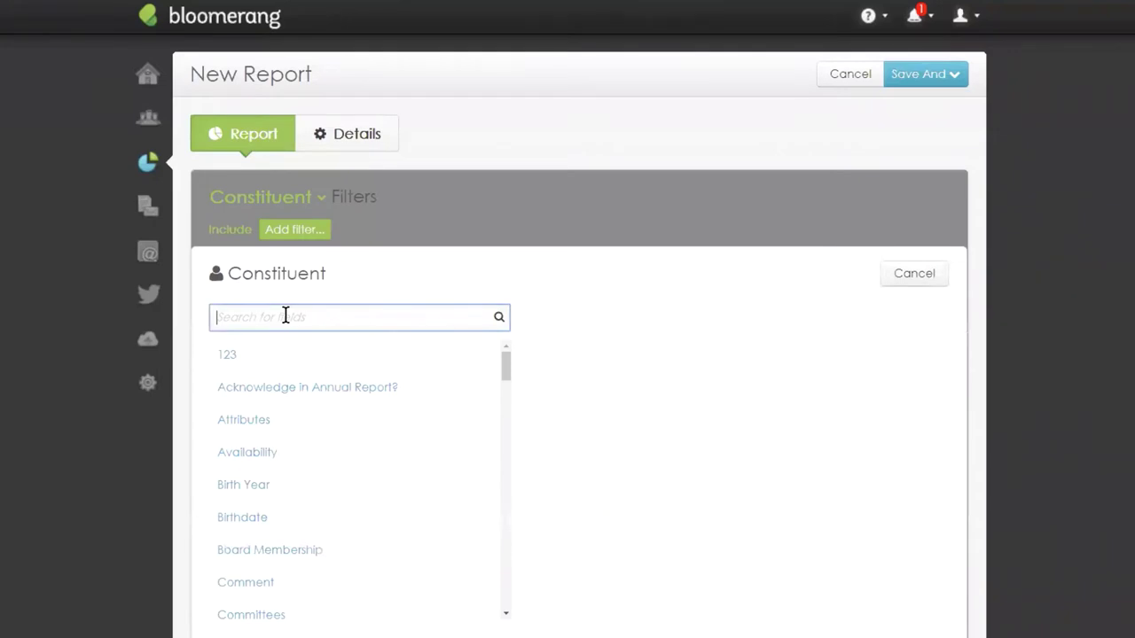
type("eng")
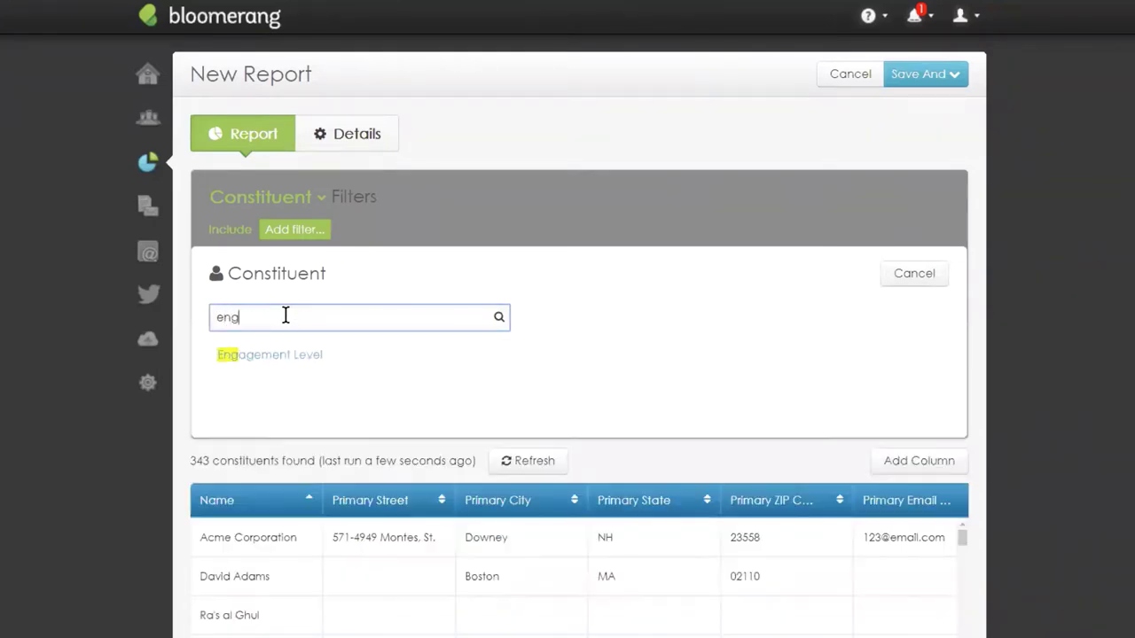
left_click(246, 365)
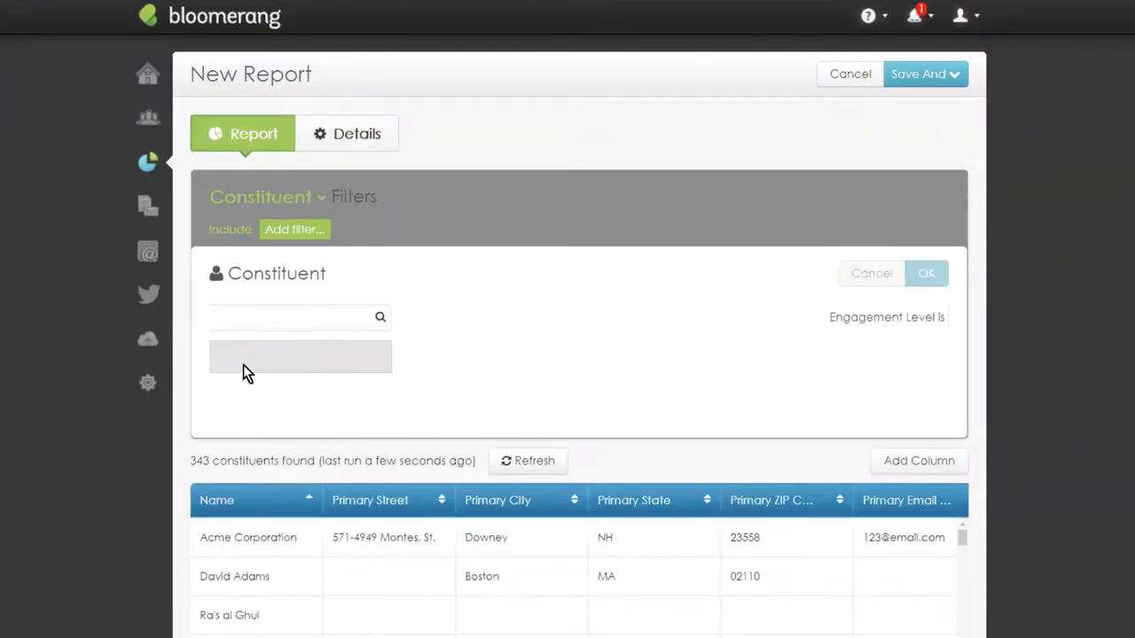
left_click(381, 317)
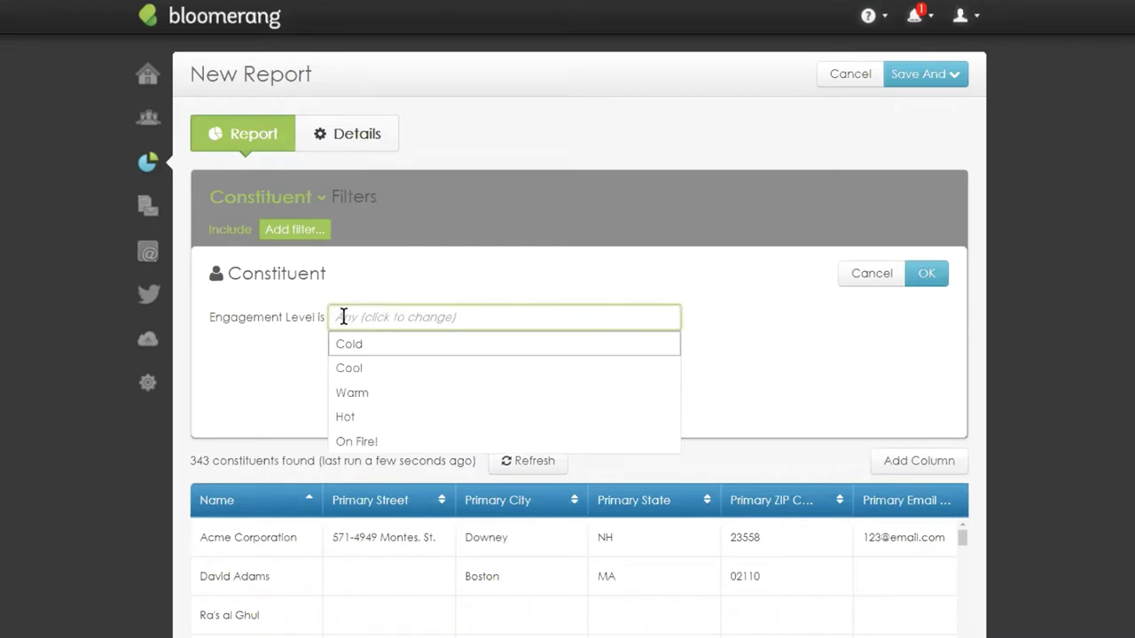
left_click(388, 395)
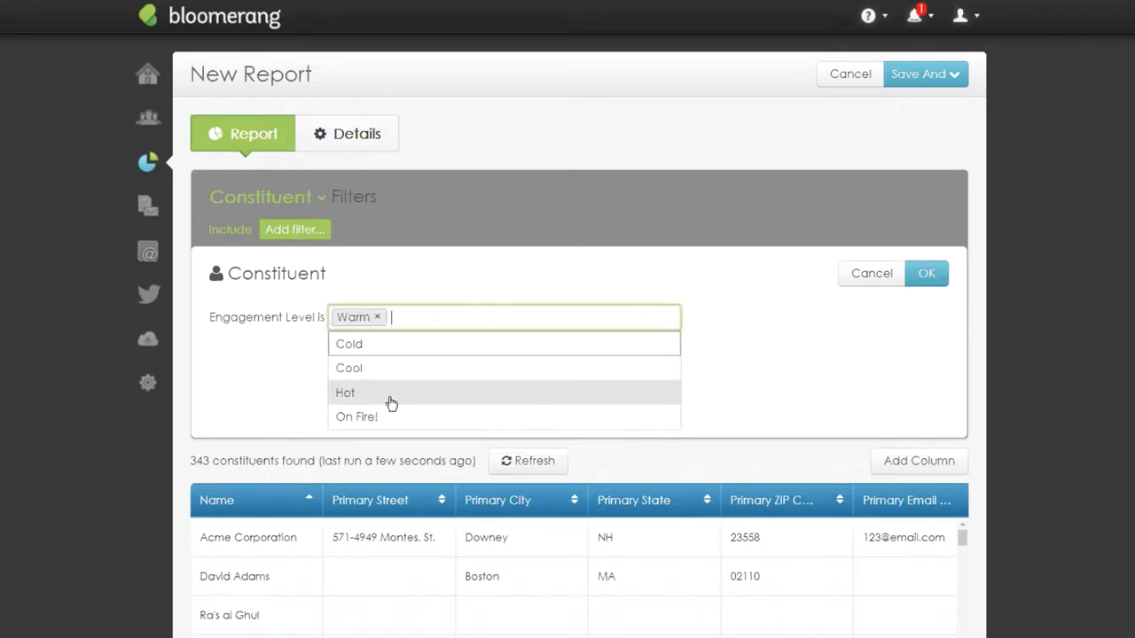
left_click(387, 403)
left_click(387, 401)
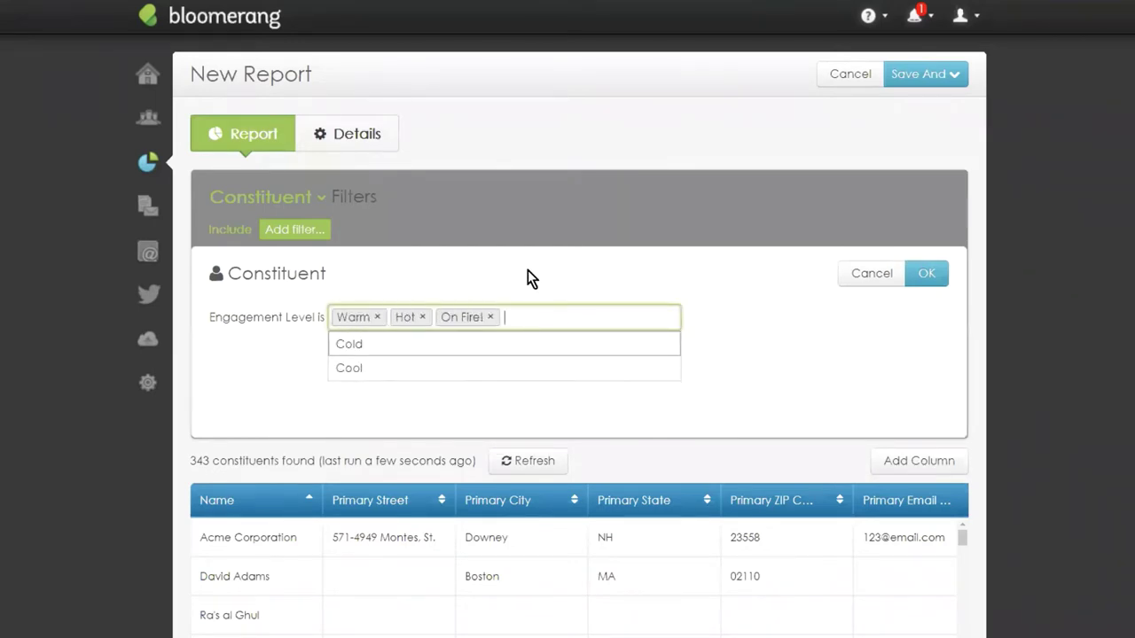
left_click(499, 265)
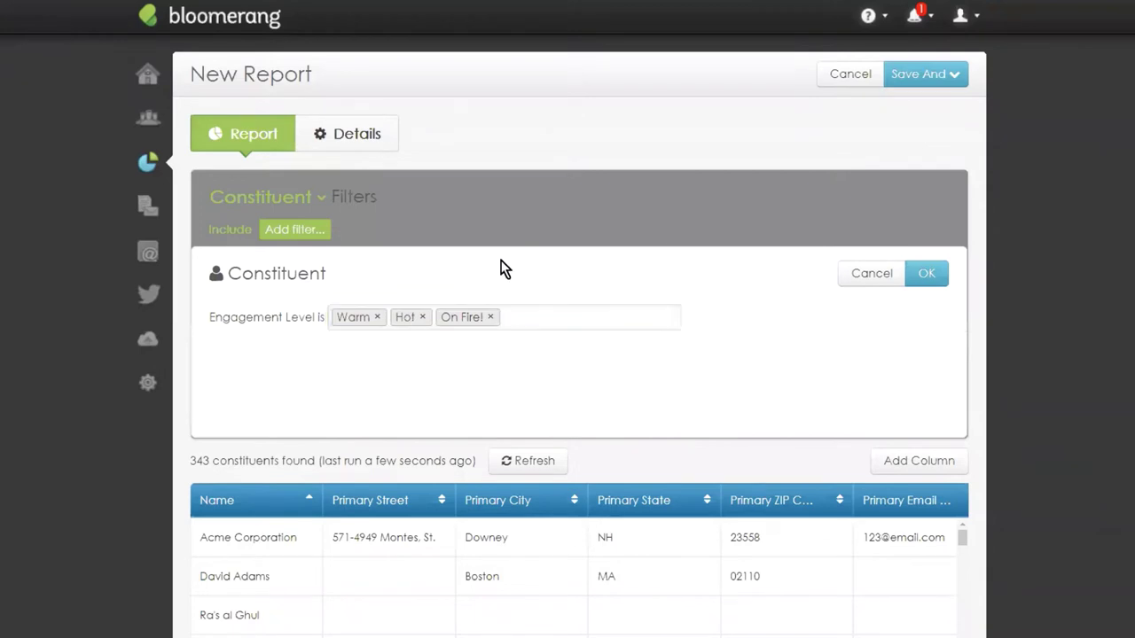
left_click(926, 280)
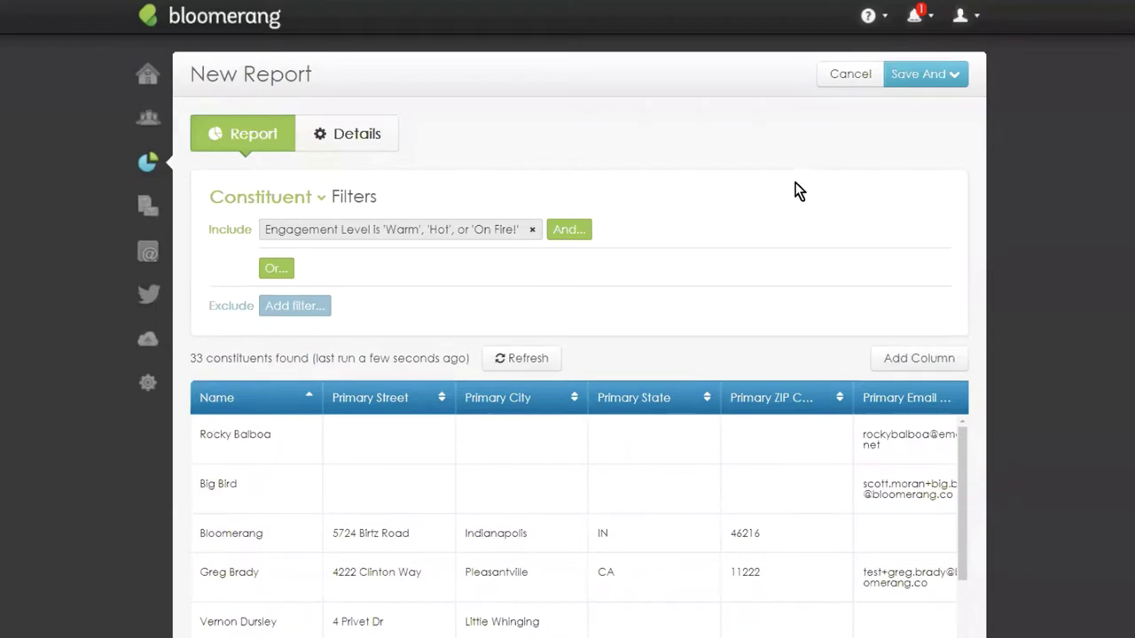
scroll(798, 195, "down", 1)
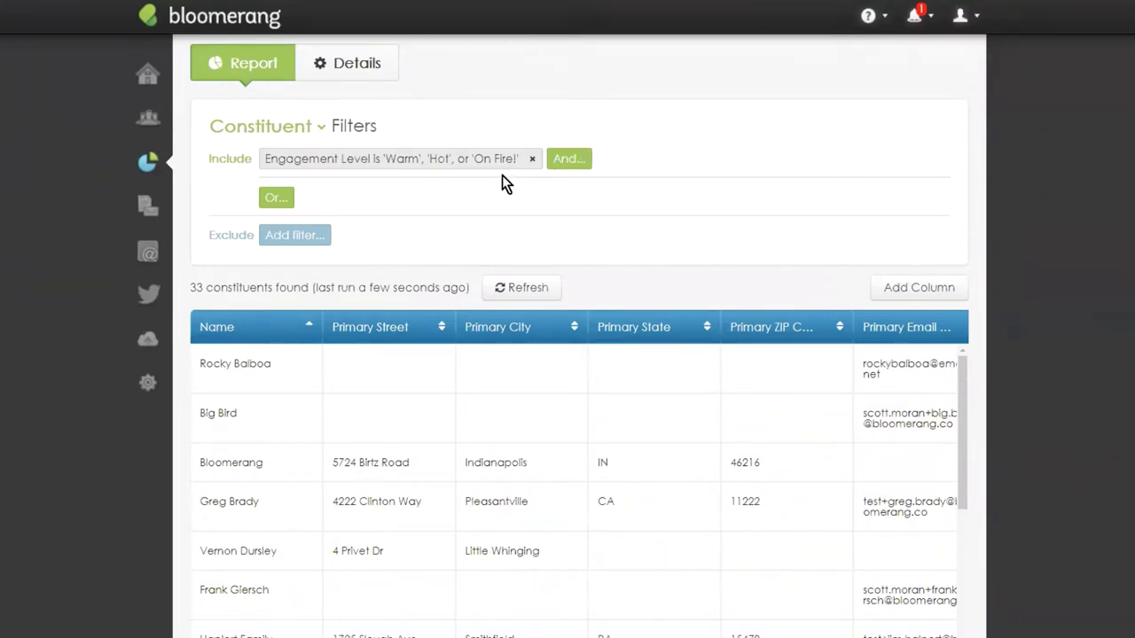
Add a second filter requiring Generosity Warm, Hot or On Fire!, leaving 1 constituent.
left_click(568, 165)
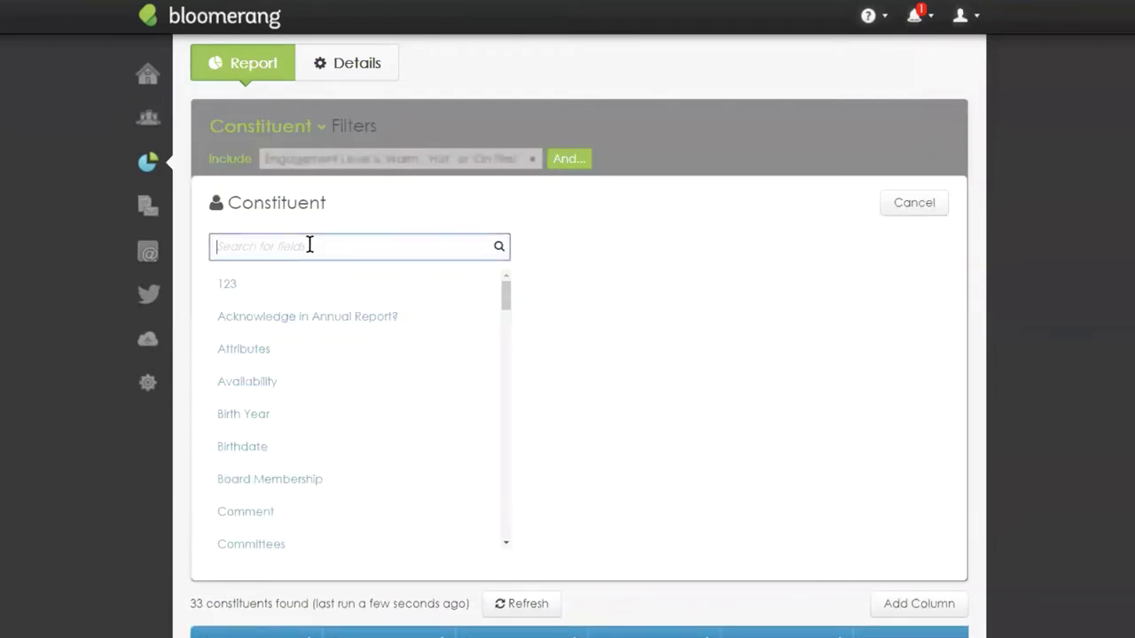
type("g")
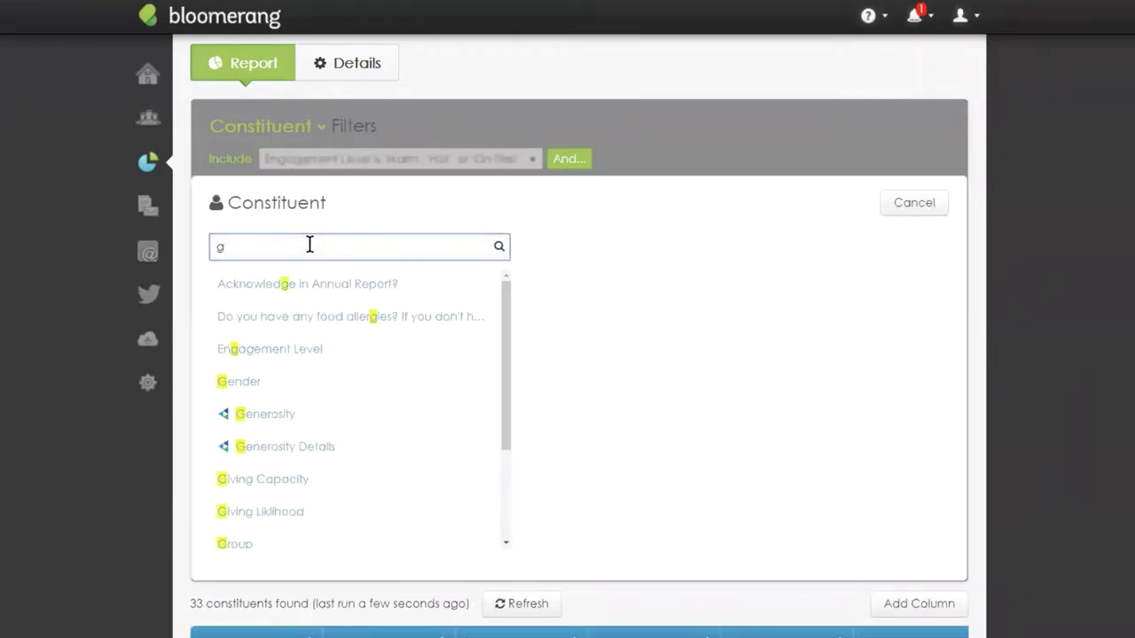
type("en")
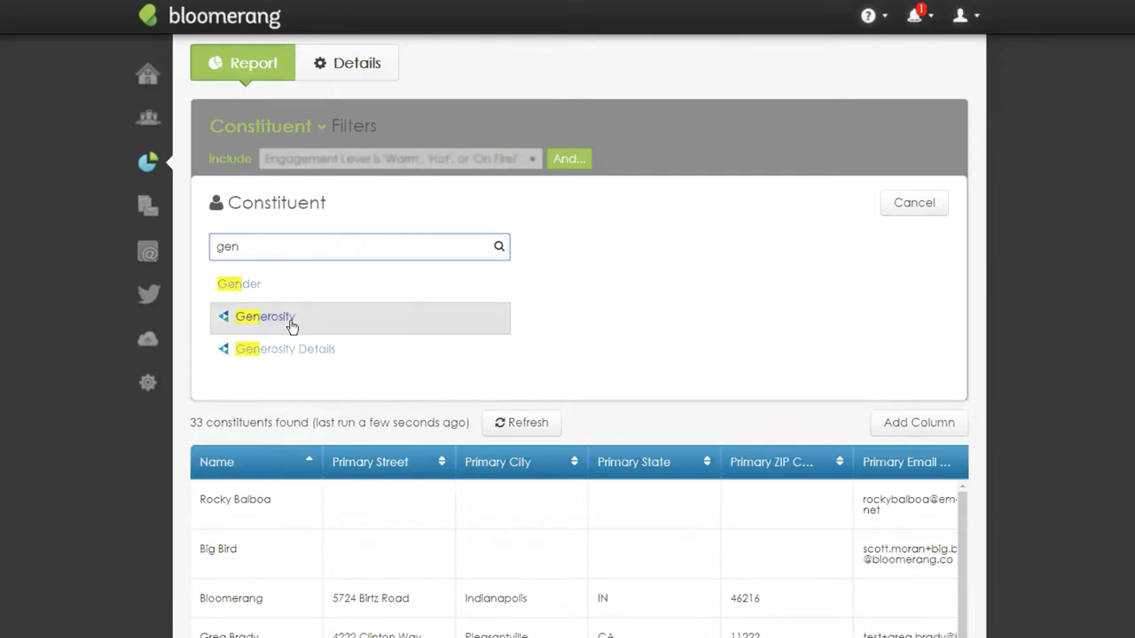
left_click(292, 322)
left_click(330, 245)
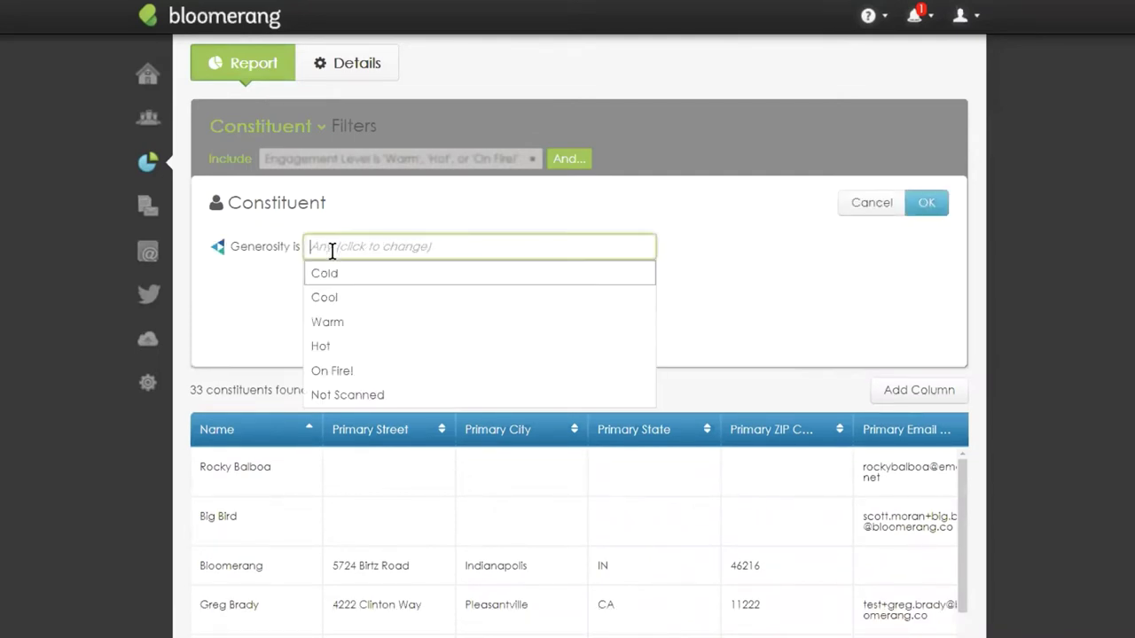
left_click(357, 324)
left_click(351, 322)
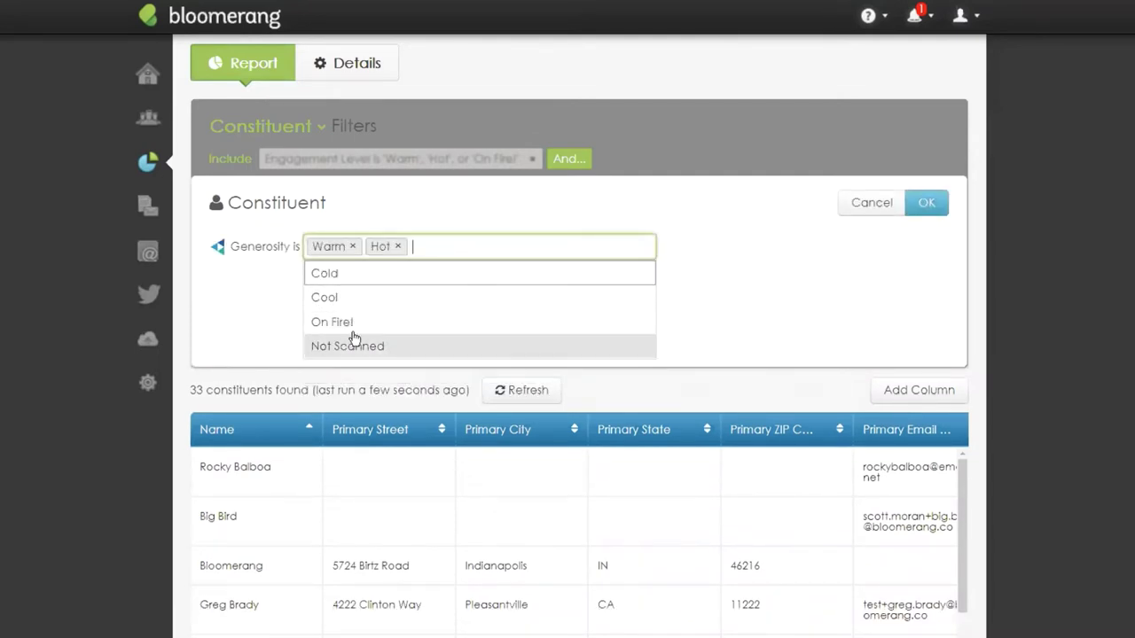
left_click(352, 321)
left_click(718, 252)
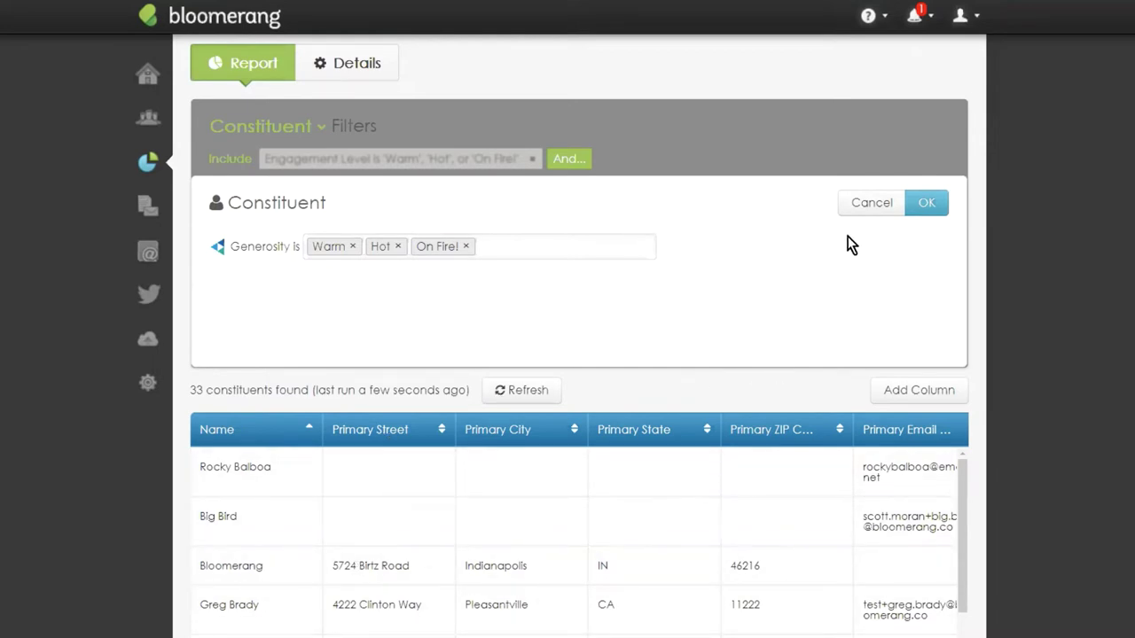
left_click(930, 204)
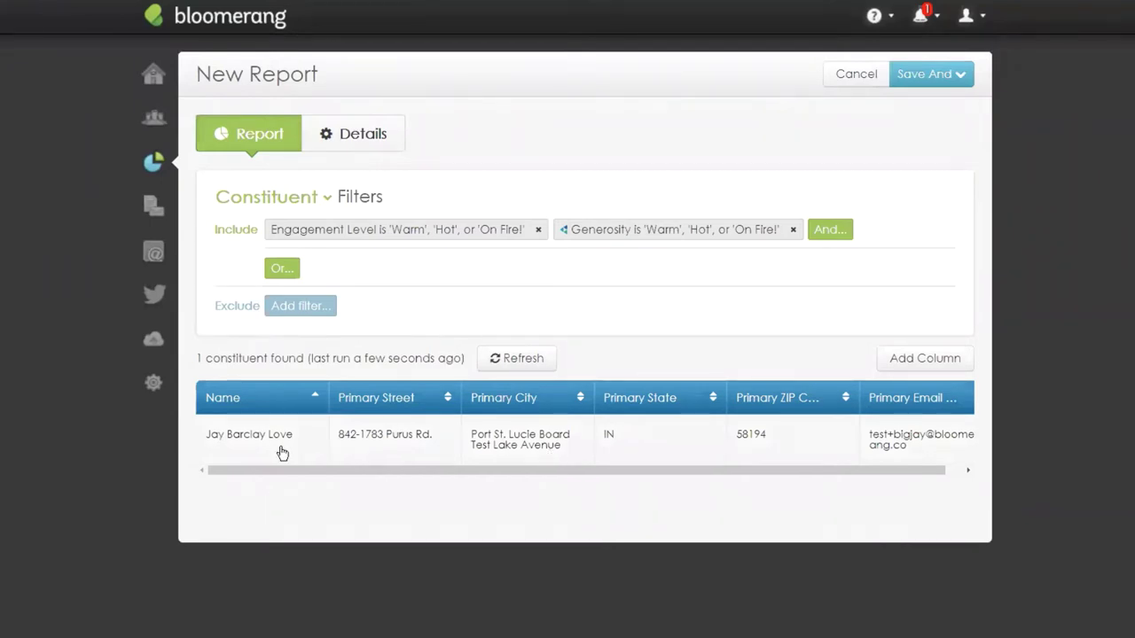
Remove Warm, Hot and On Fire! from the Generosity filter so it matches any value (32 constituents).
left_click(706, 234)
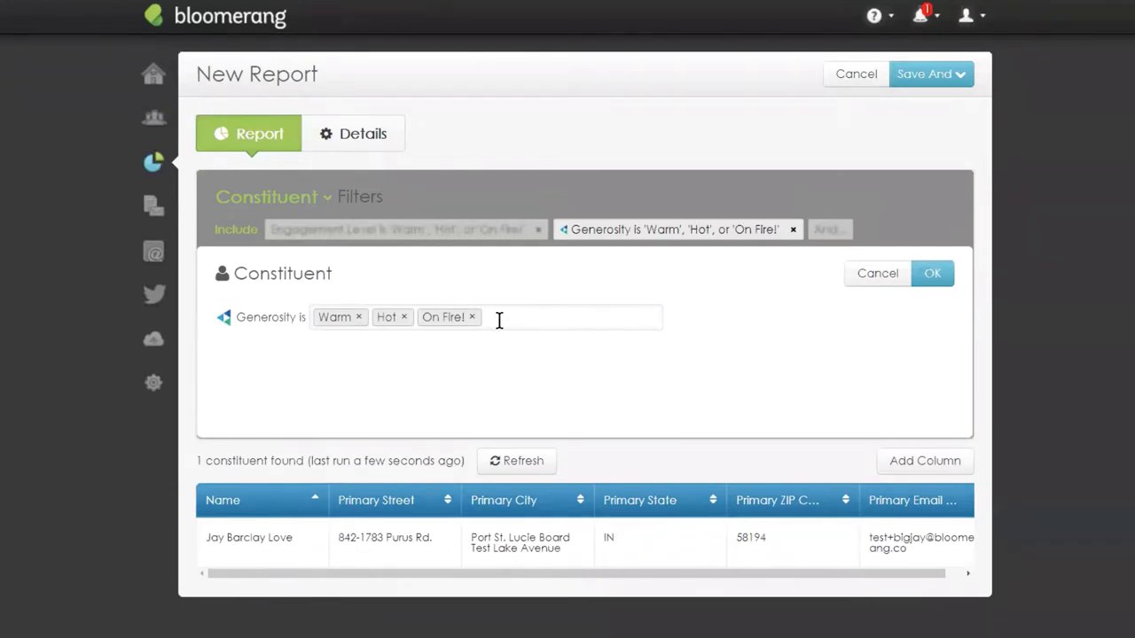
left_click(472, 317)
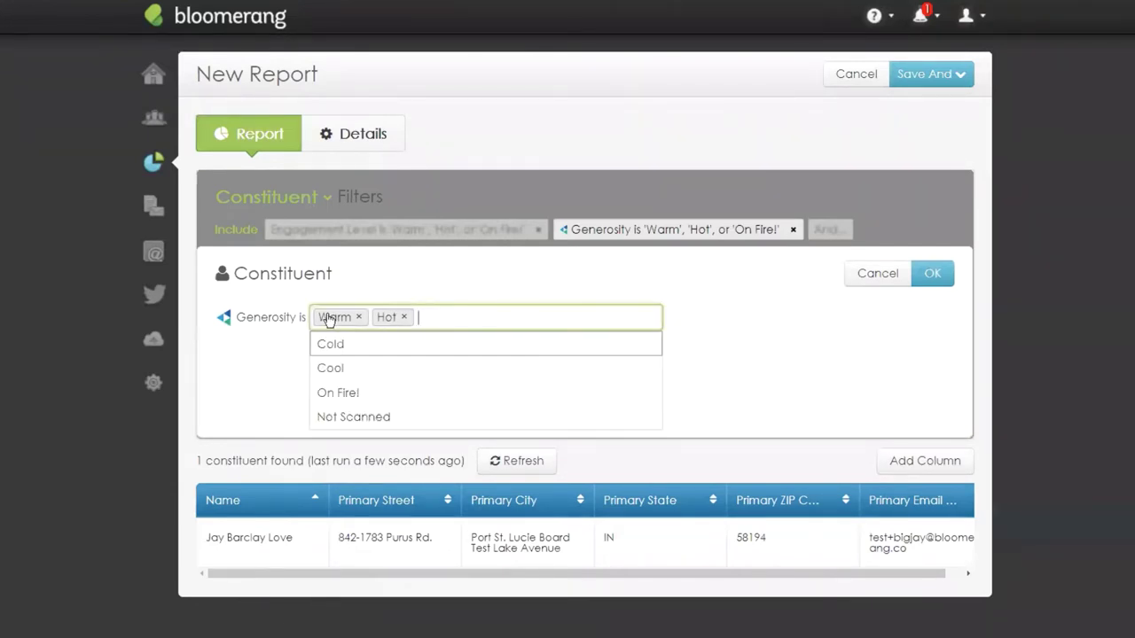
left_click(359, 316)
left_click(348, 317)
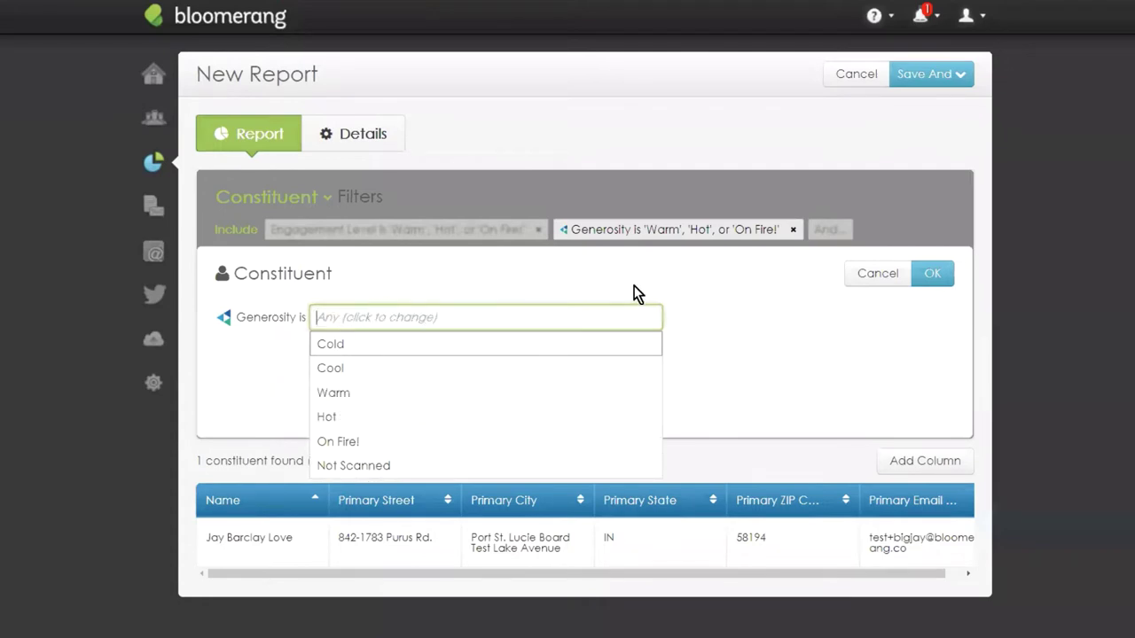
left_click(633, 286)
left_click(945, 280)
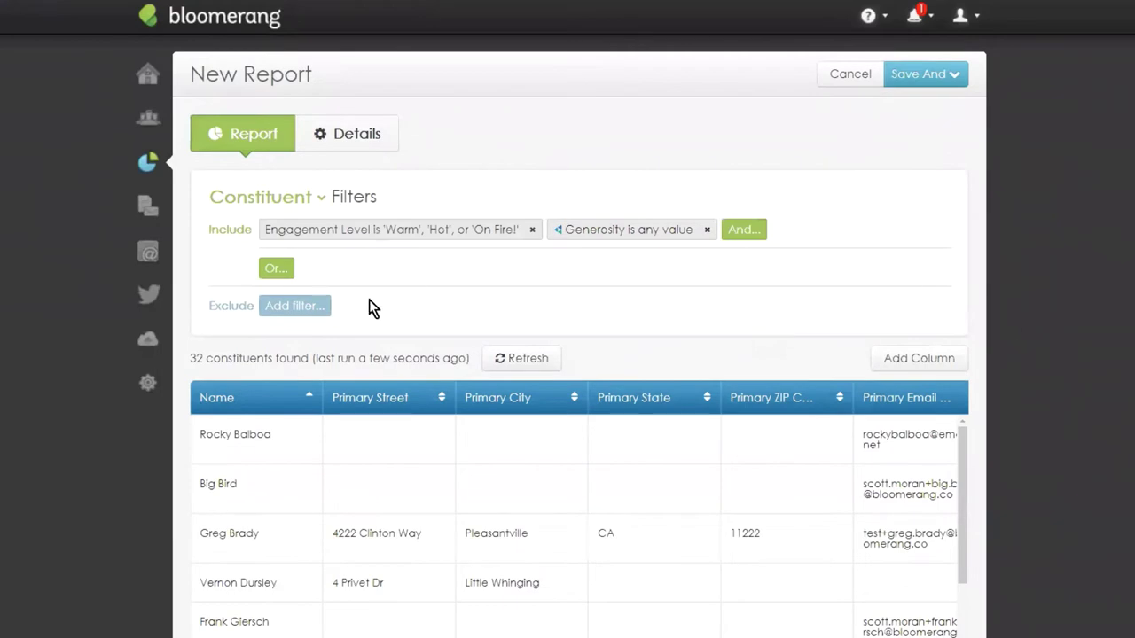
scroll(825, 197, "down", 3)
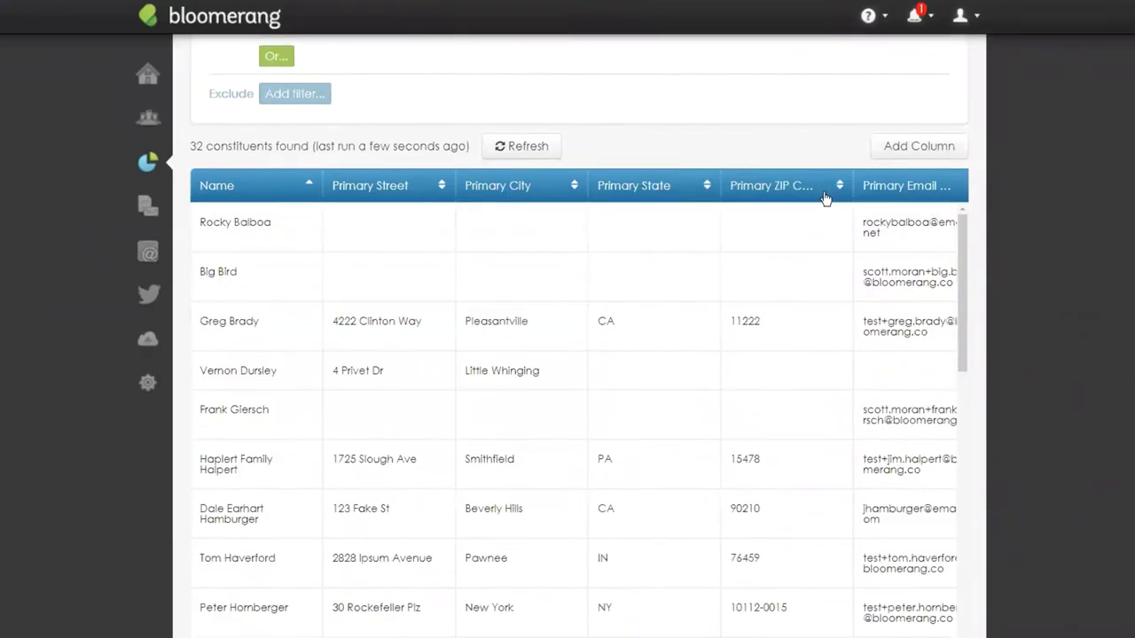
scroll(824, 204, "up", 3)
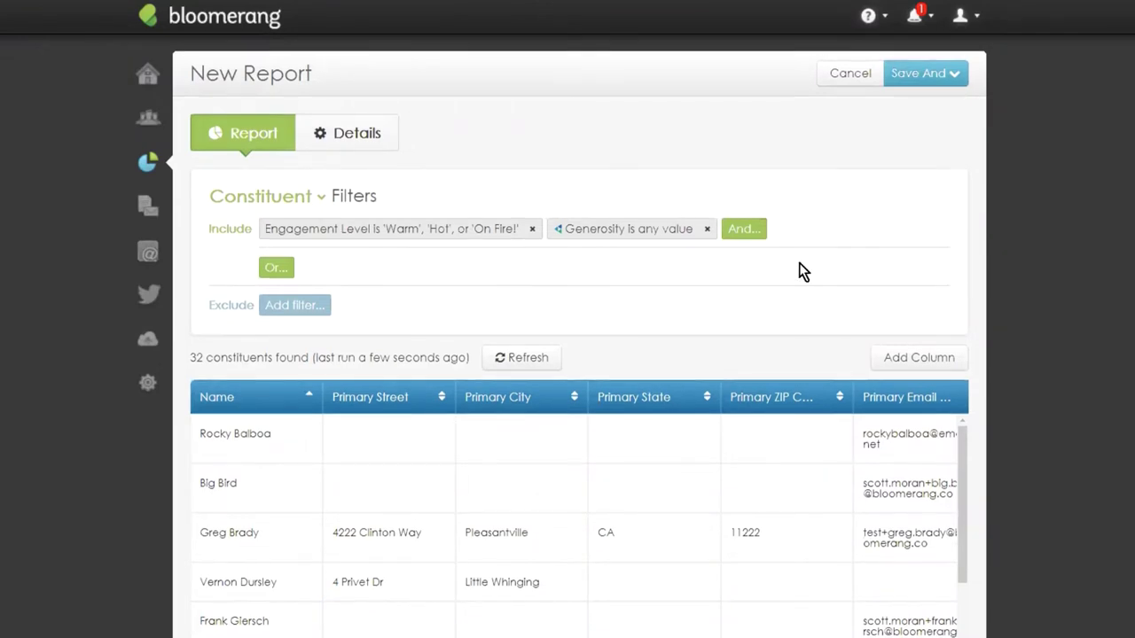
scroll(799, 266, "down", 3)
scroll(713, 463, "up", 3)
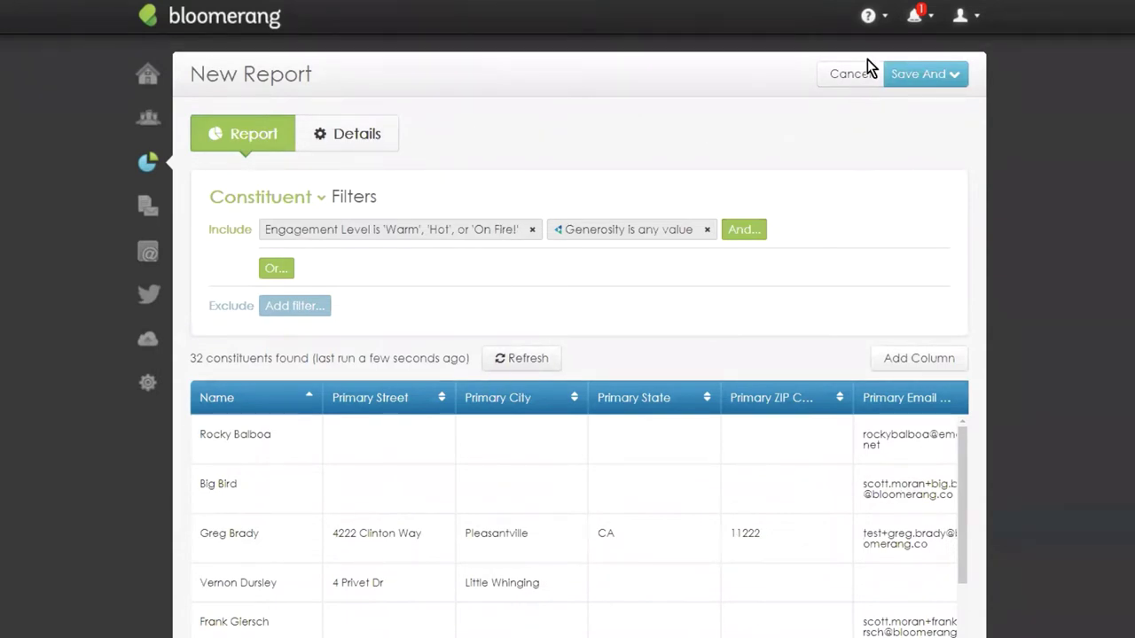
Name the report 'COVID Report' and save it while keeping it open for editing.
left_click(917, 78)
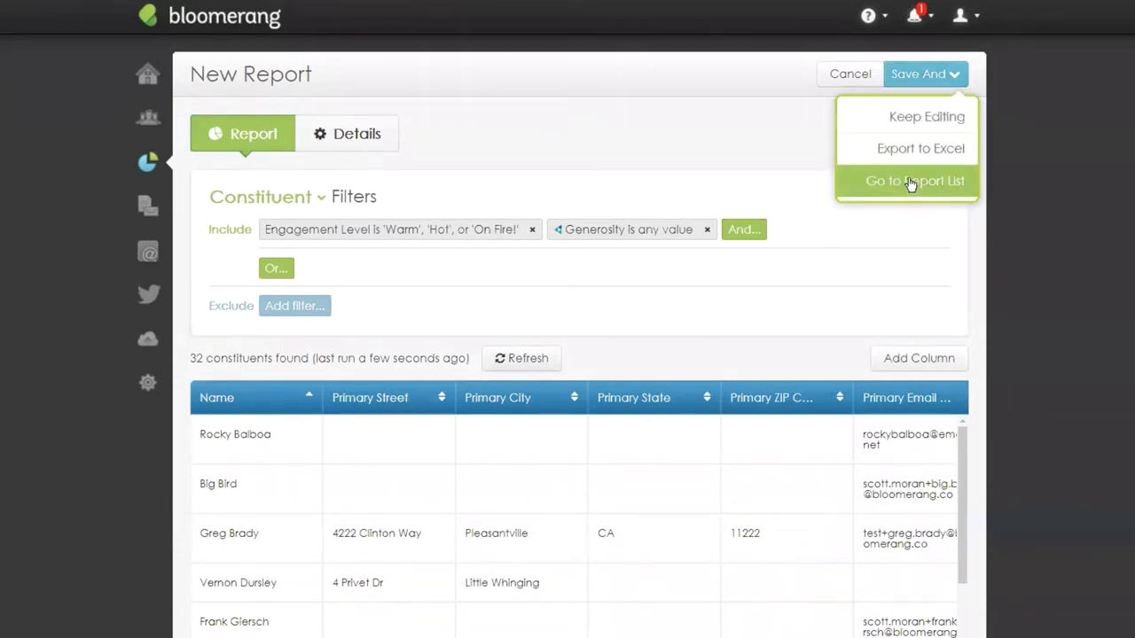
left_click(882, 181)
left_click(282, 225)
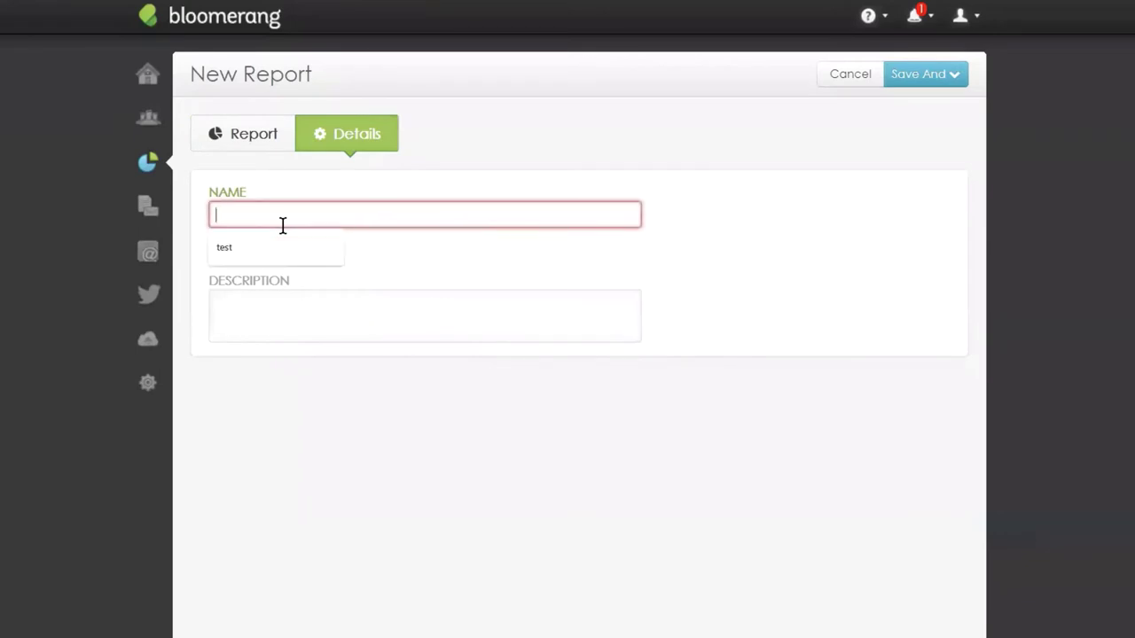
type("Covid")
key("BackSpace")
key("BackSpace")
key("BackSpace")
key("BackSpace")
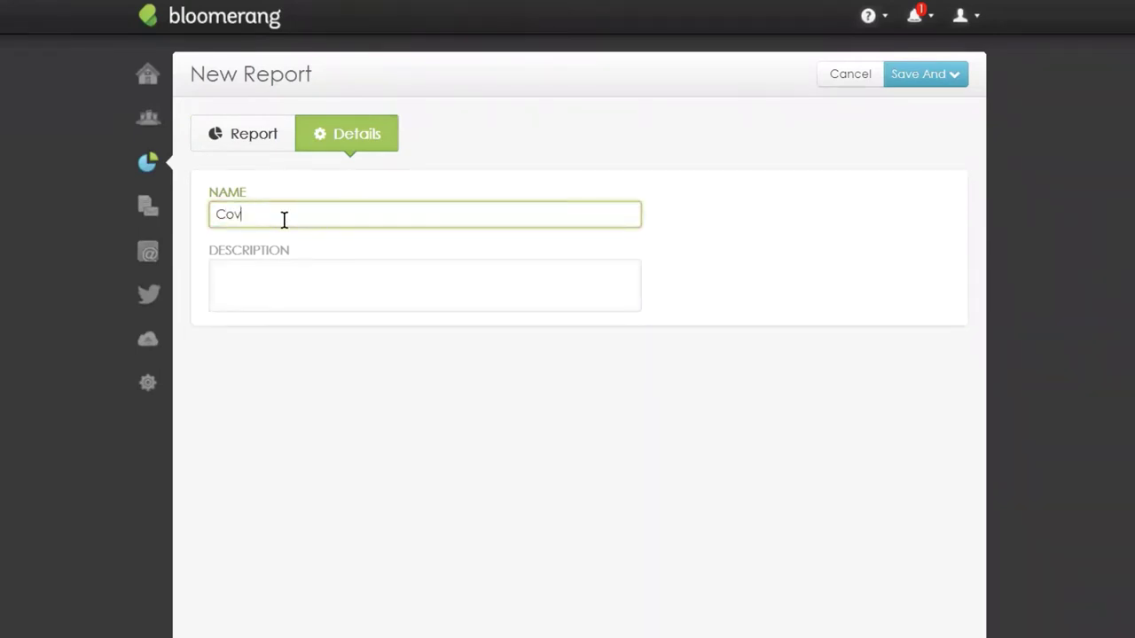
type("OVID Report")
left_click(916, 73)
left_click(931, 124)
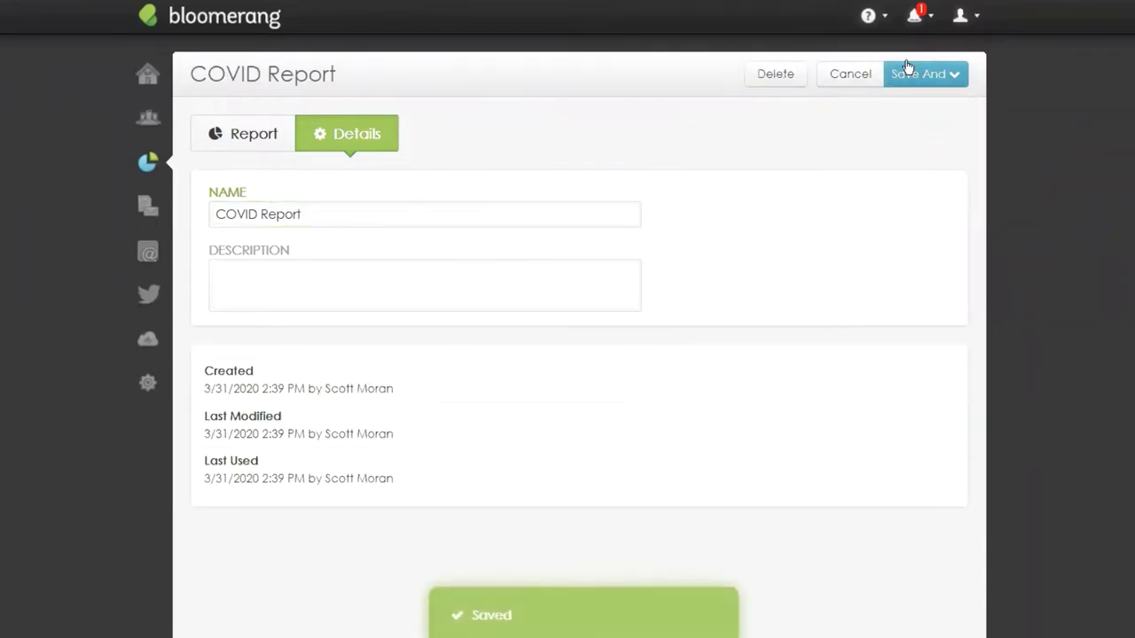
Show the Reports list sorted by date to confirm COVID Report is at the top.
left_click(147, 168)
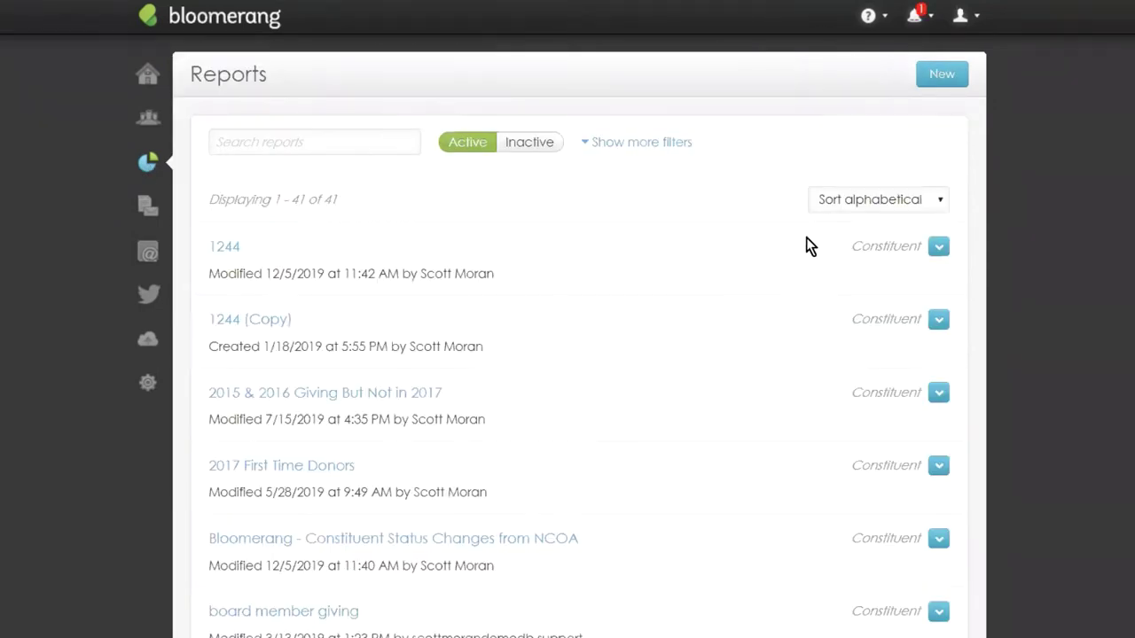
left_click(845, 203)
left_click(846, 224)
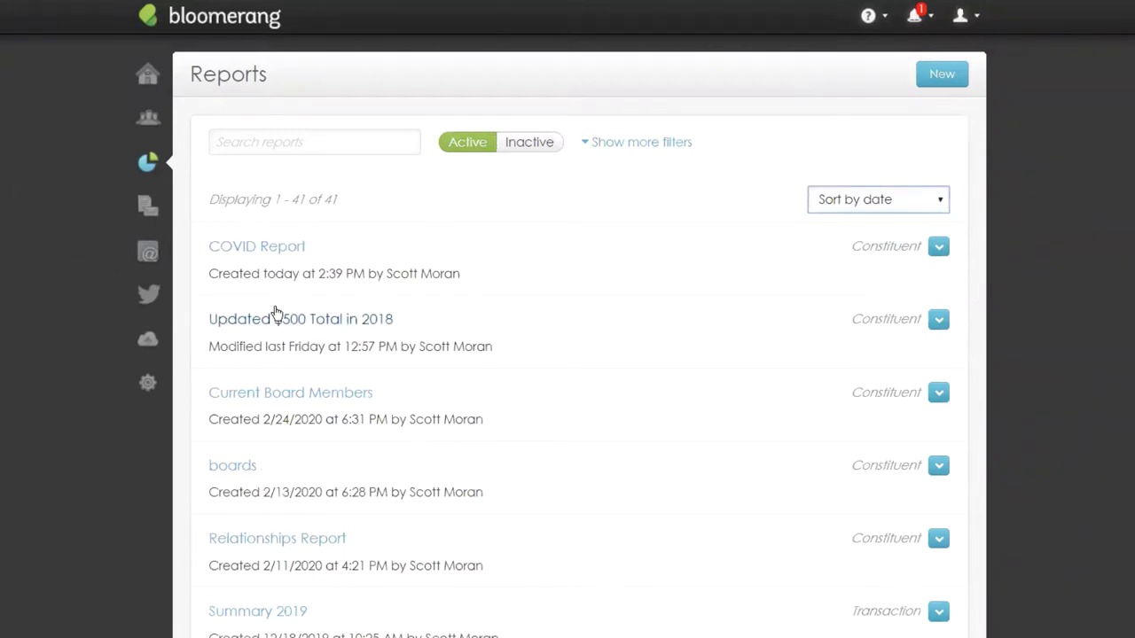
left_click(149, 253)
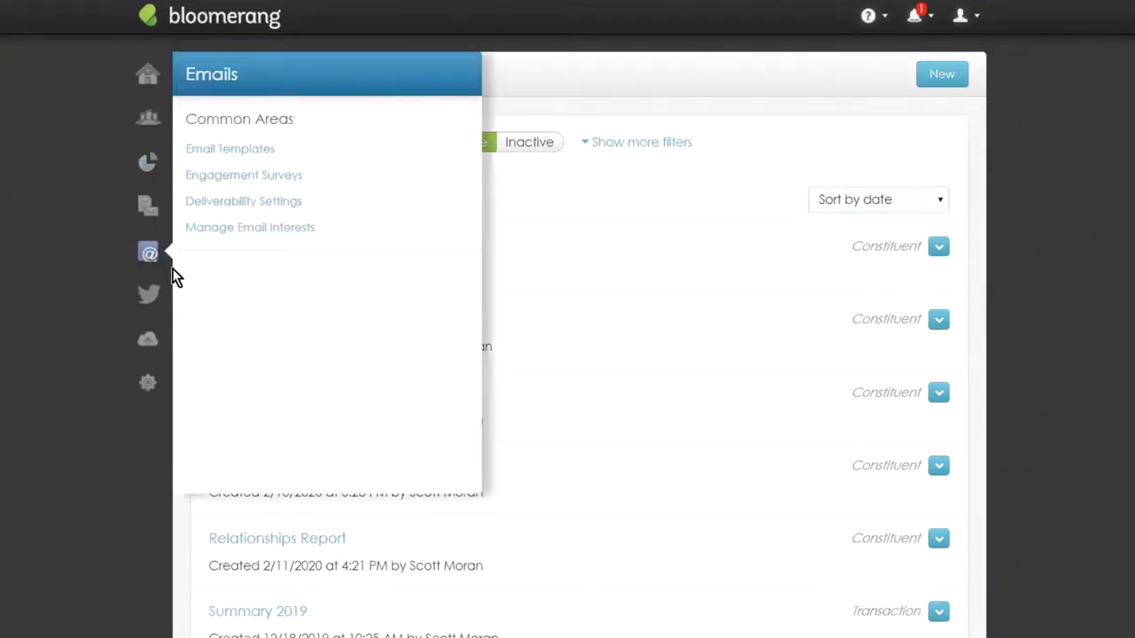
From Email Templates, start a New COVID-19 Template email using the What We're Doing design.
left_click(216, 157)
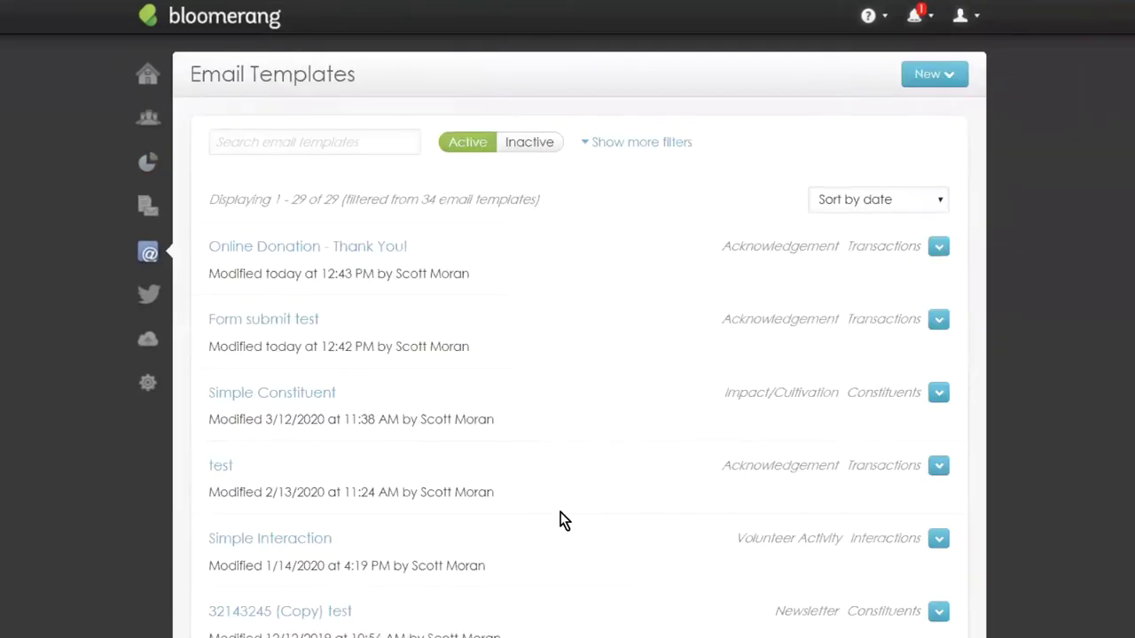
left_click(941, 71)
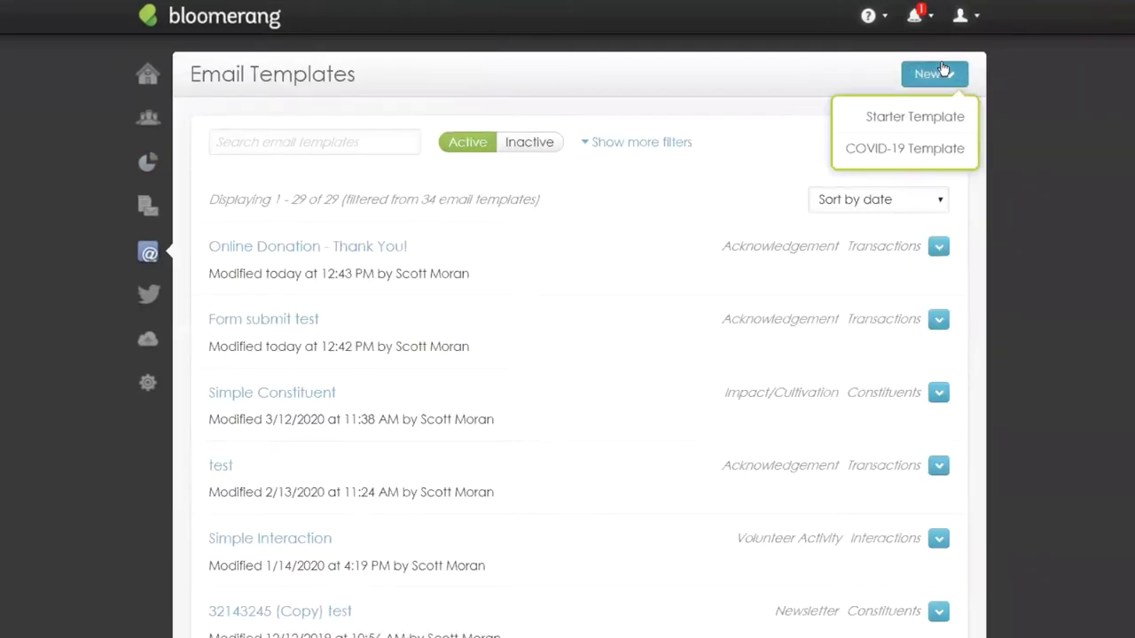
left_click(904, 150)
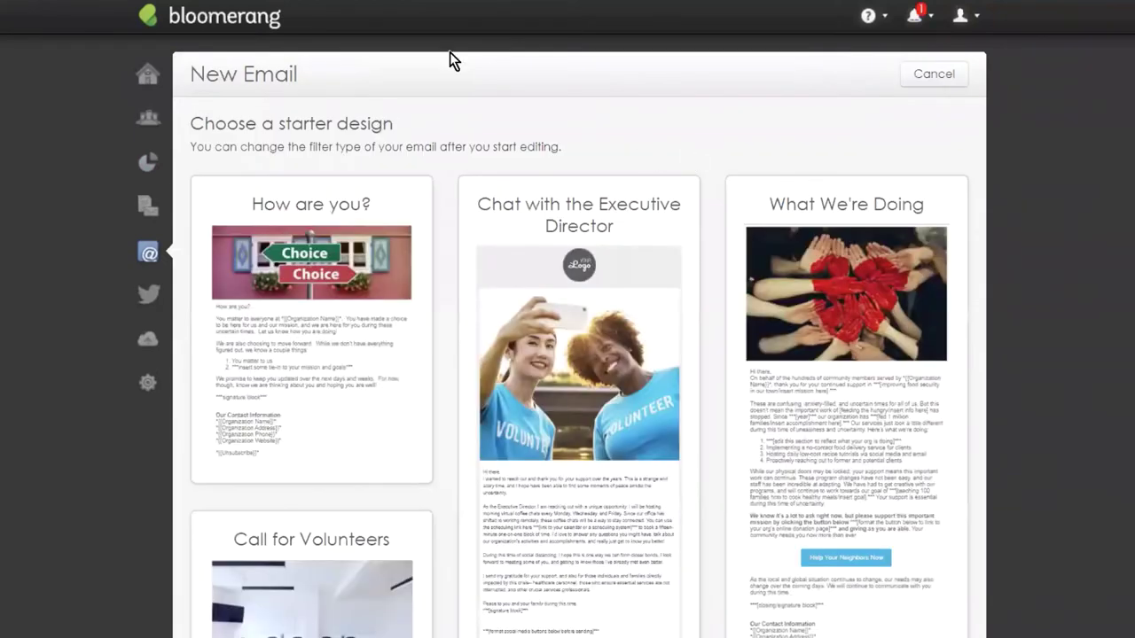
scroll(578, 76, "down", 1)
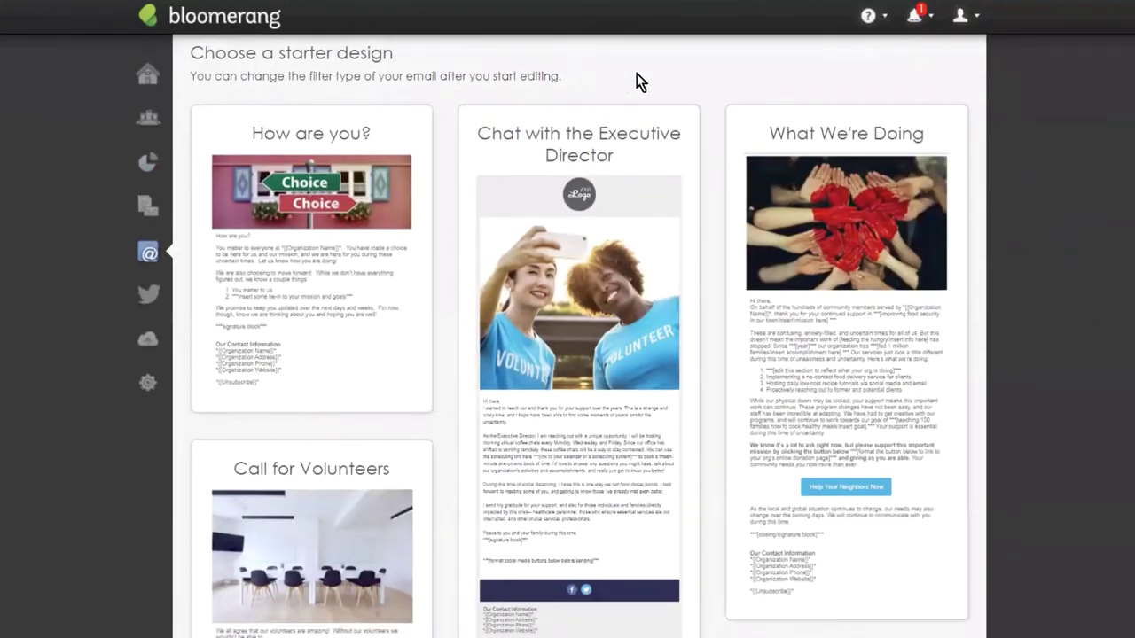
left_click(921, 346)
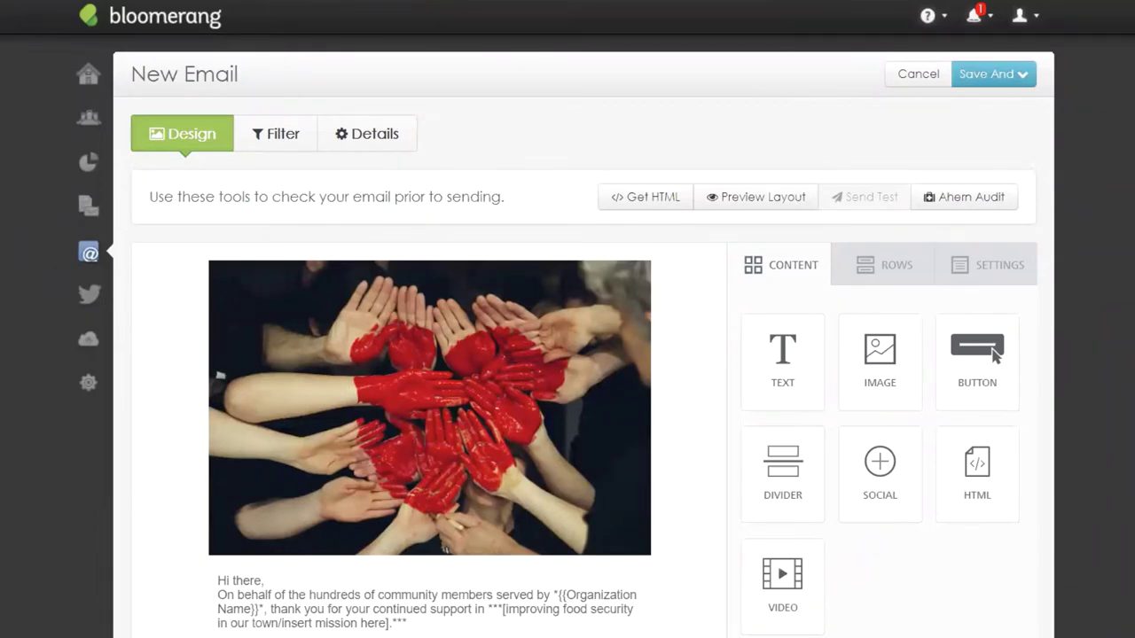
Preview the email at phone size, scroll through its content, then close the preview.
scroll(852, 227, "down", 2)
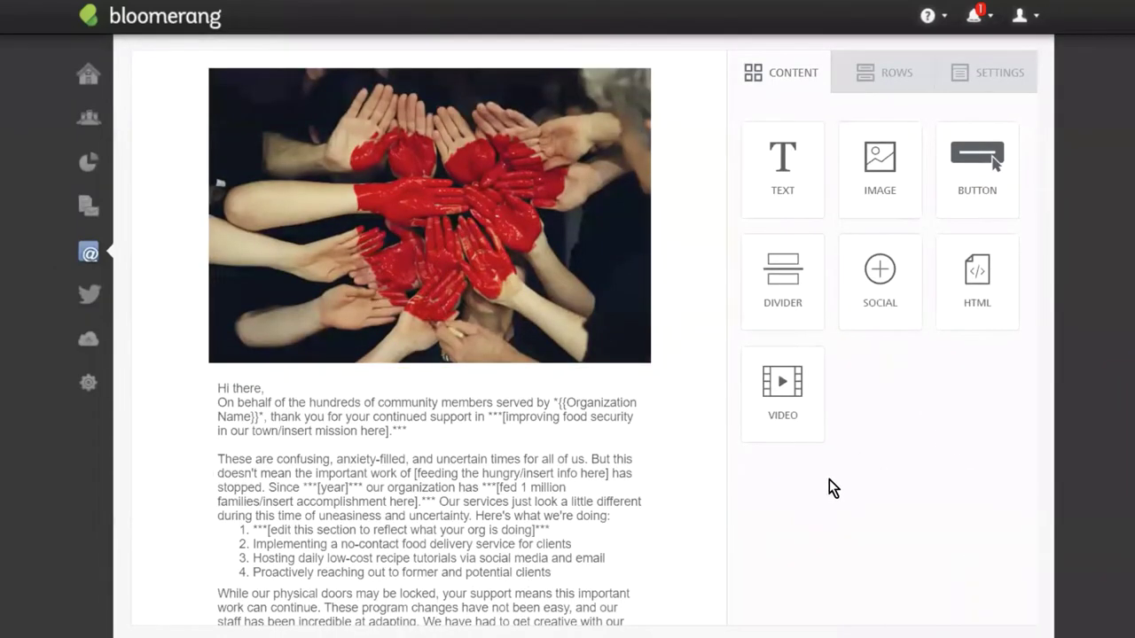
scroll(828, 485, "up", 2)
left_click(747, 199)
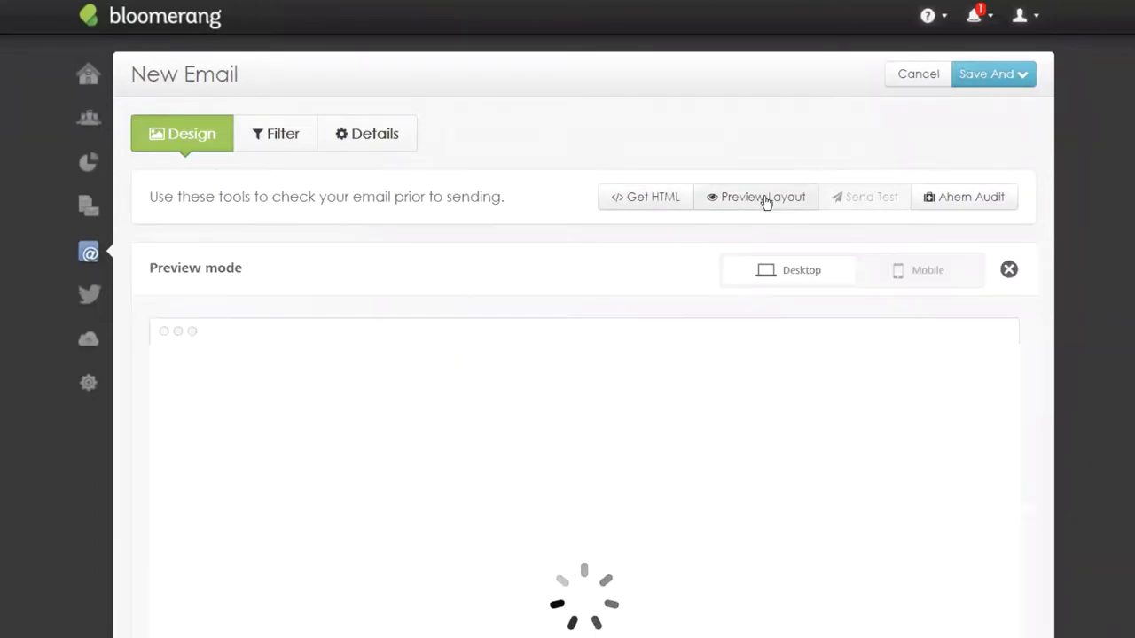
left_click(904, 204)
scroll(841, 335, "down", 5)
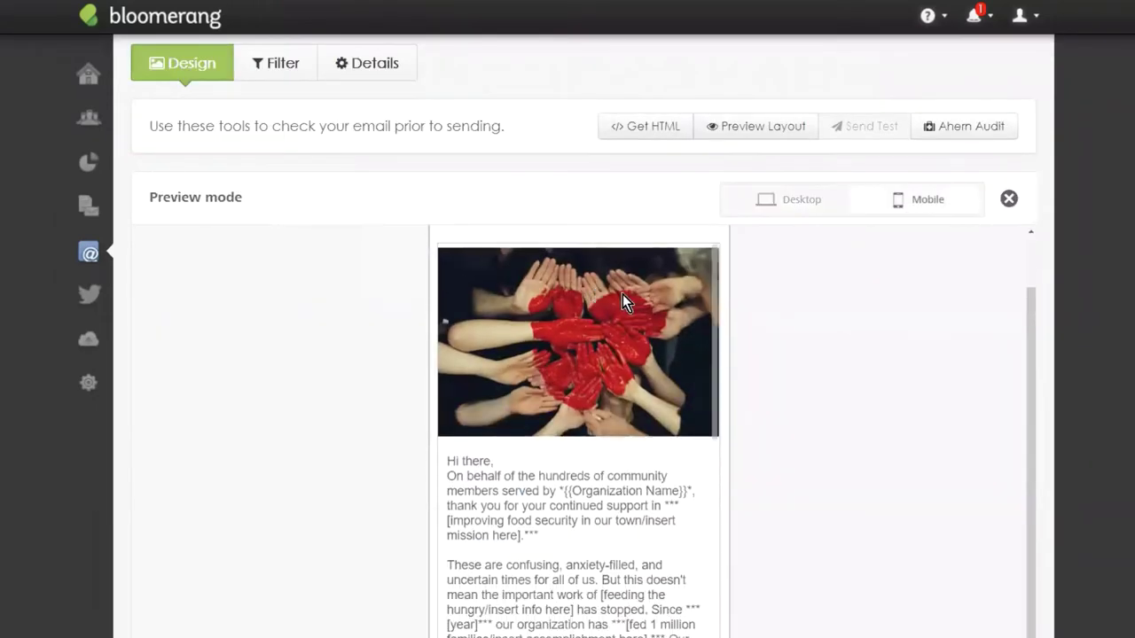
scroll(864, 386, "down", 2)
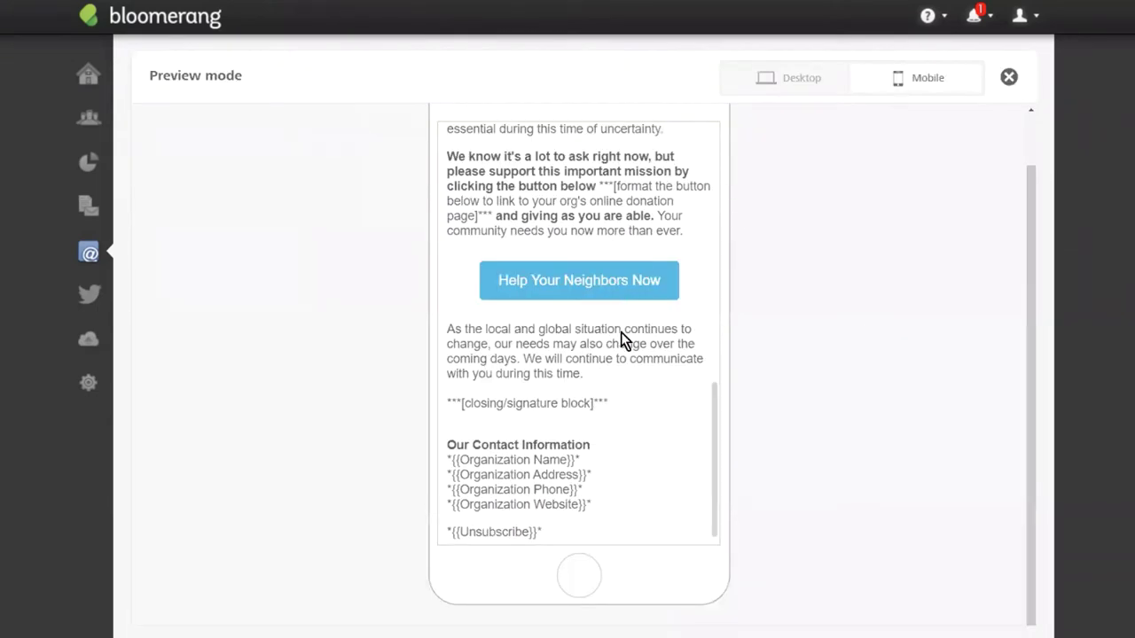
scroll(663, 390, "up", 10)
scroll(663, 406, "up", 2)
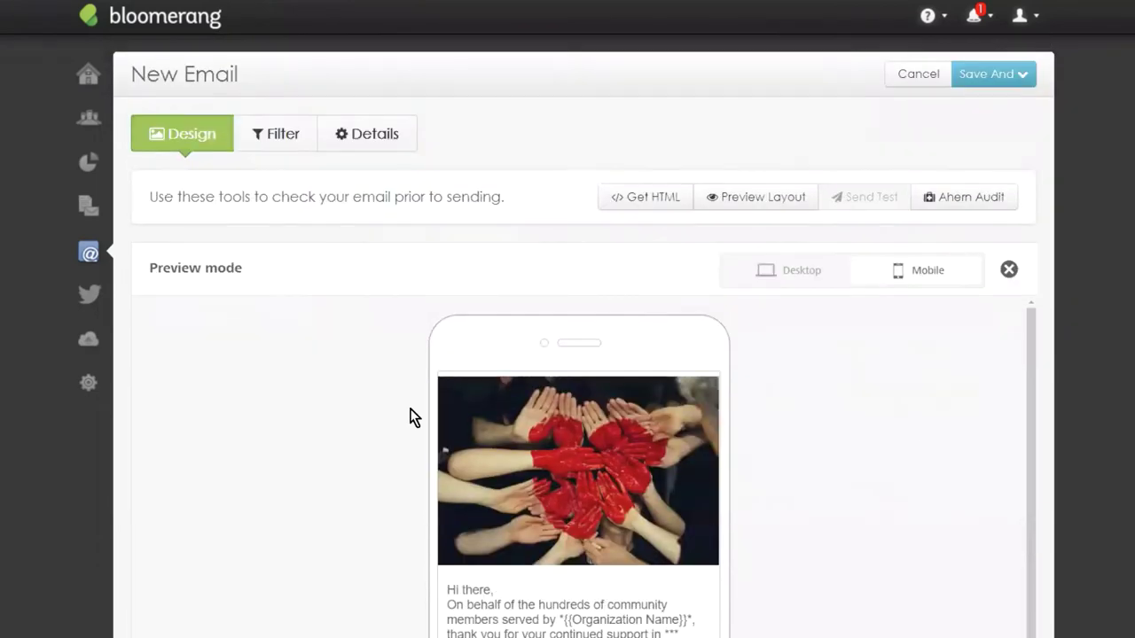
scroll(648, 413, "down", 2)
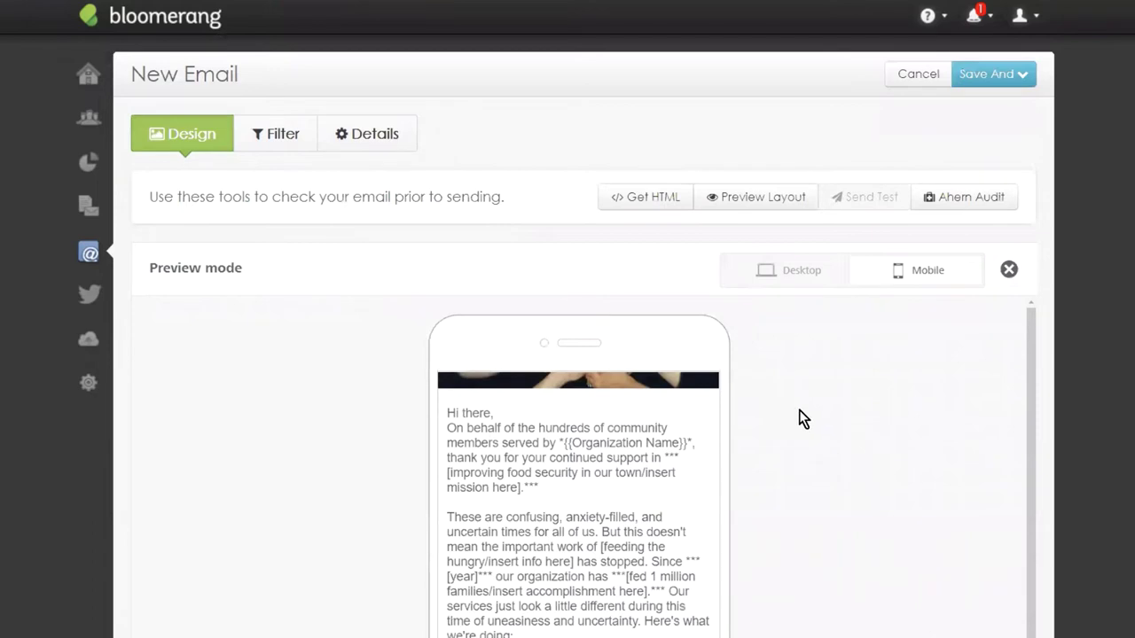
left_click(1009, 270)
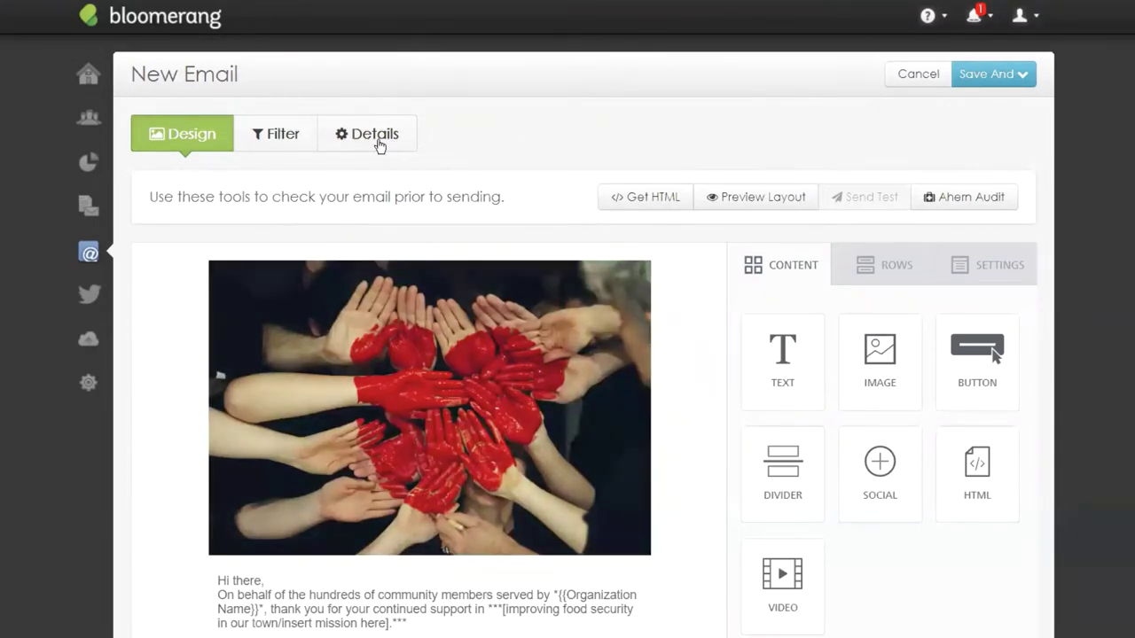
In the email's Details, enter the name 'COVID-19 Campaign Email'.
left_click(377, 144)
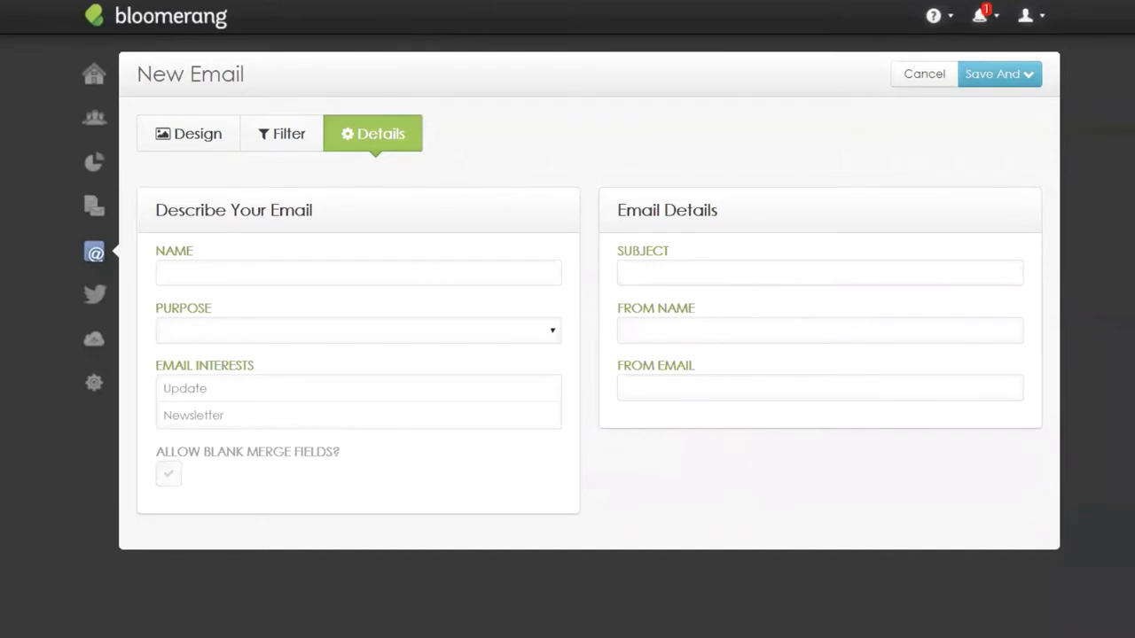
left_click(232, 266)
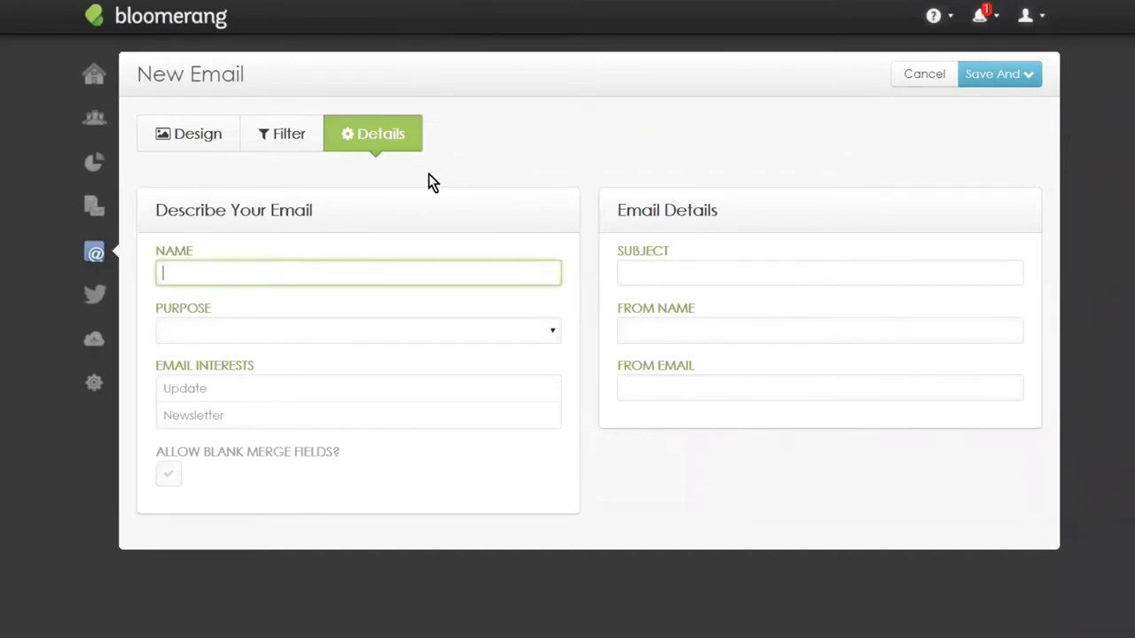
type("COVID-19 Campaign Email")
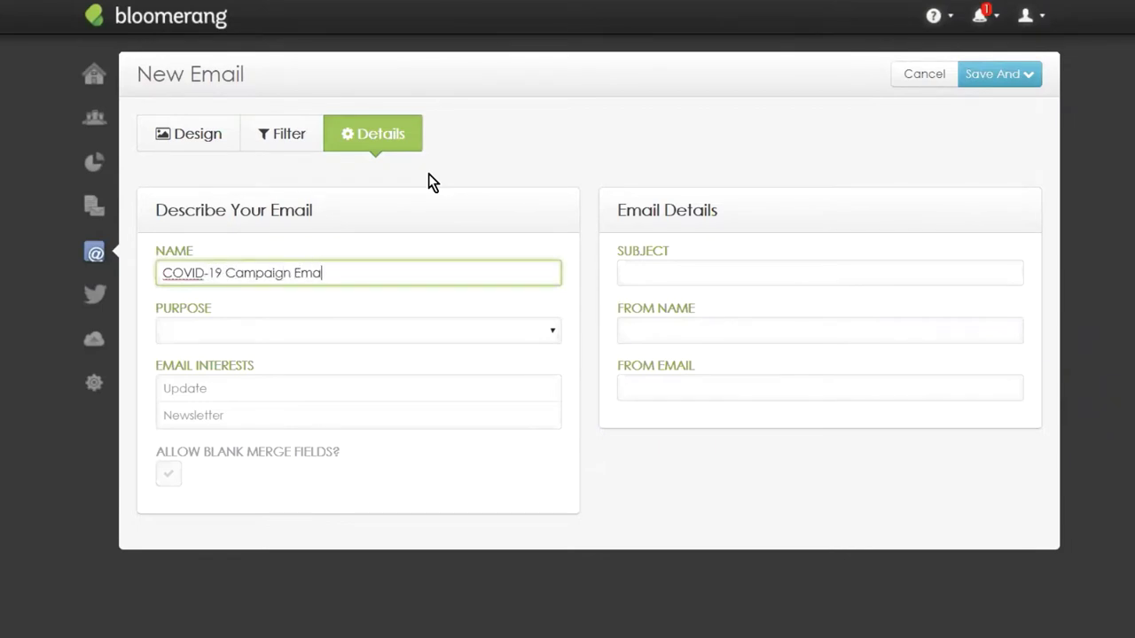
Set the purpose to Impact/Cultivation and tick the Update and Newsletter interests.
left_click(237, 330)
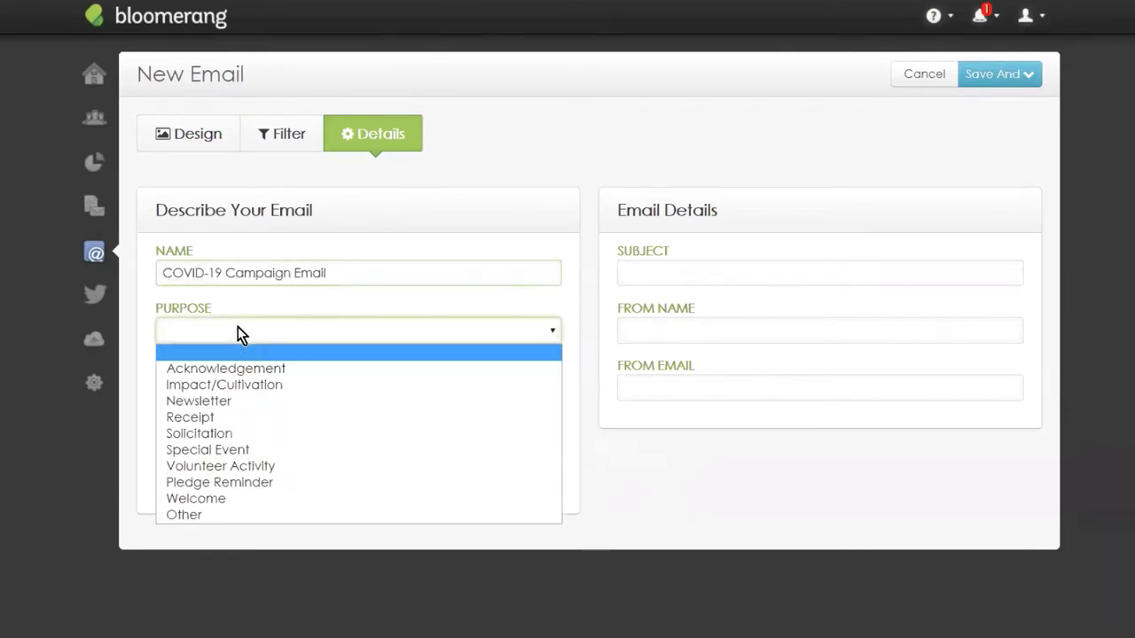
left_click(244, 386)
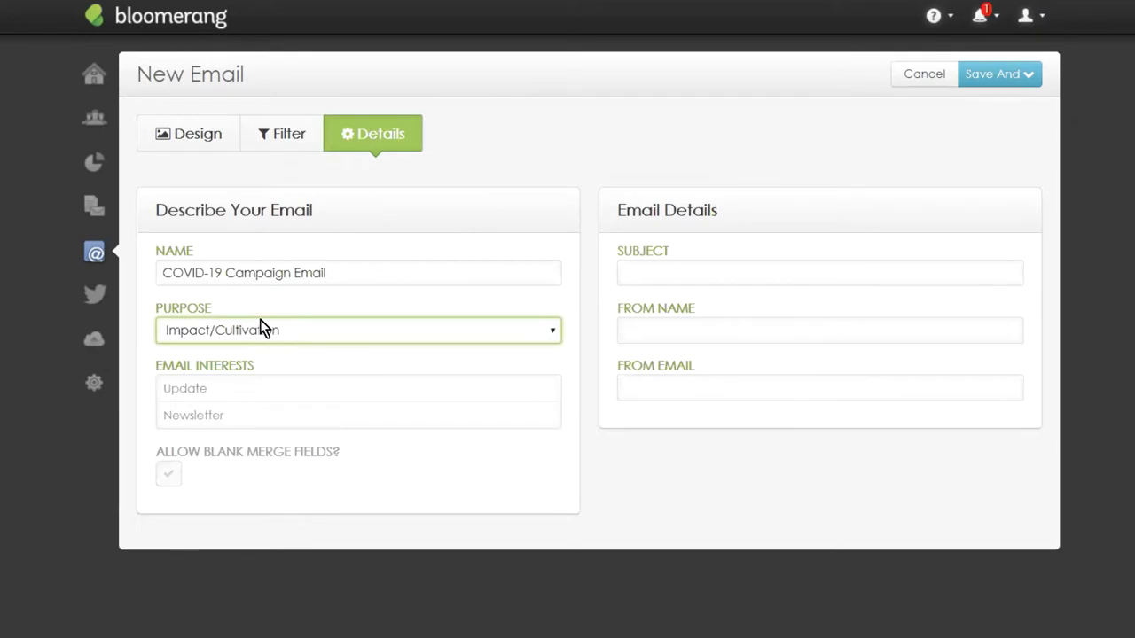
left_click(259, 321)
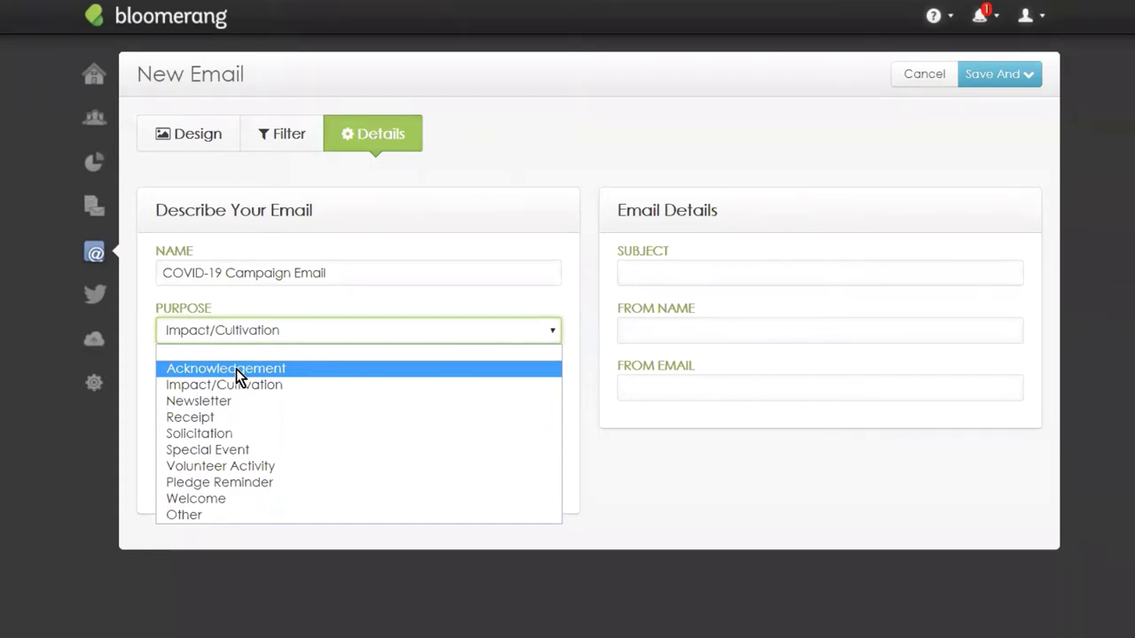
left_click(313, 298)
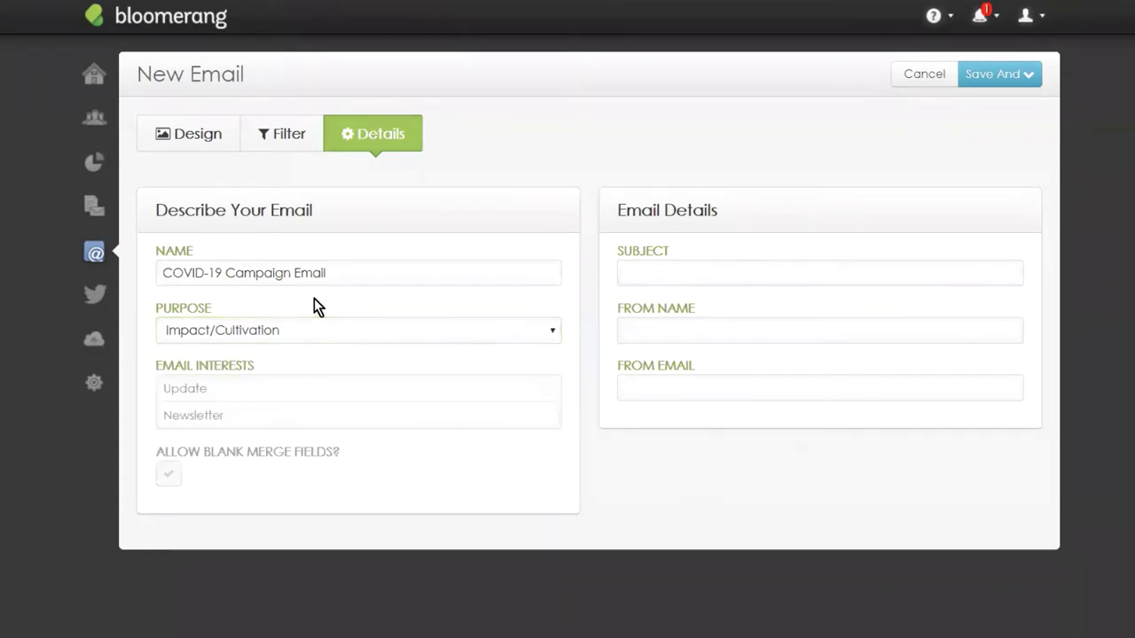
left_click(234, 395)
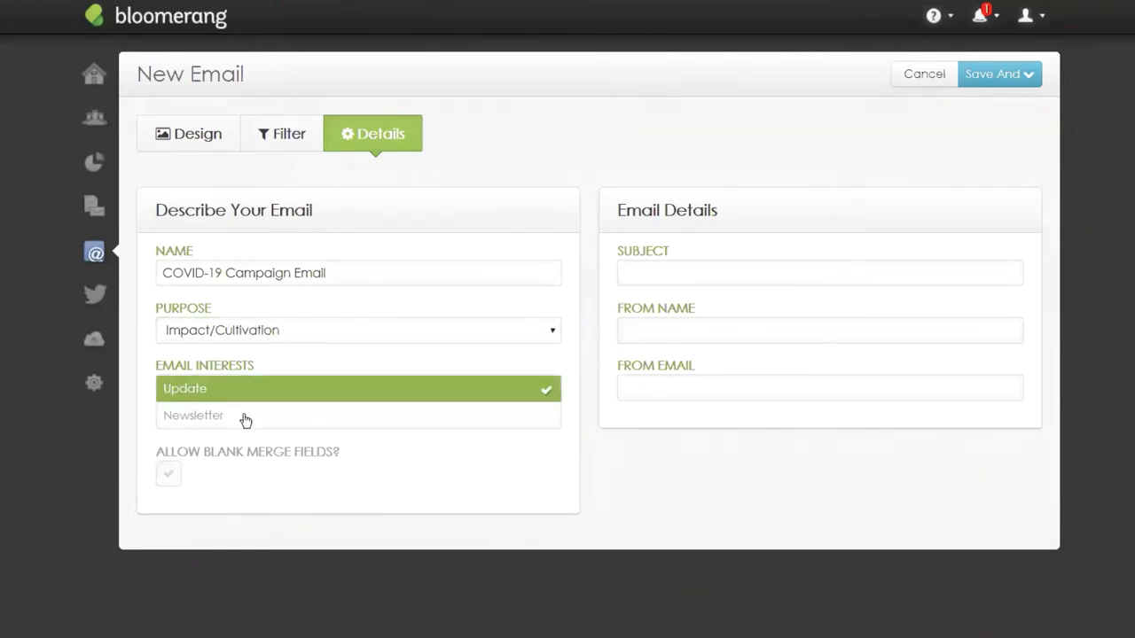
left_click(246, 420)
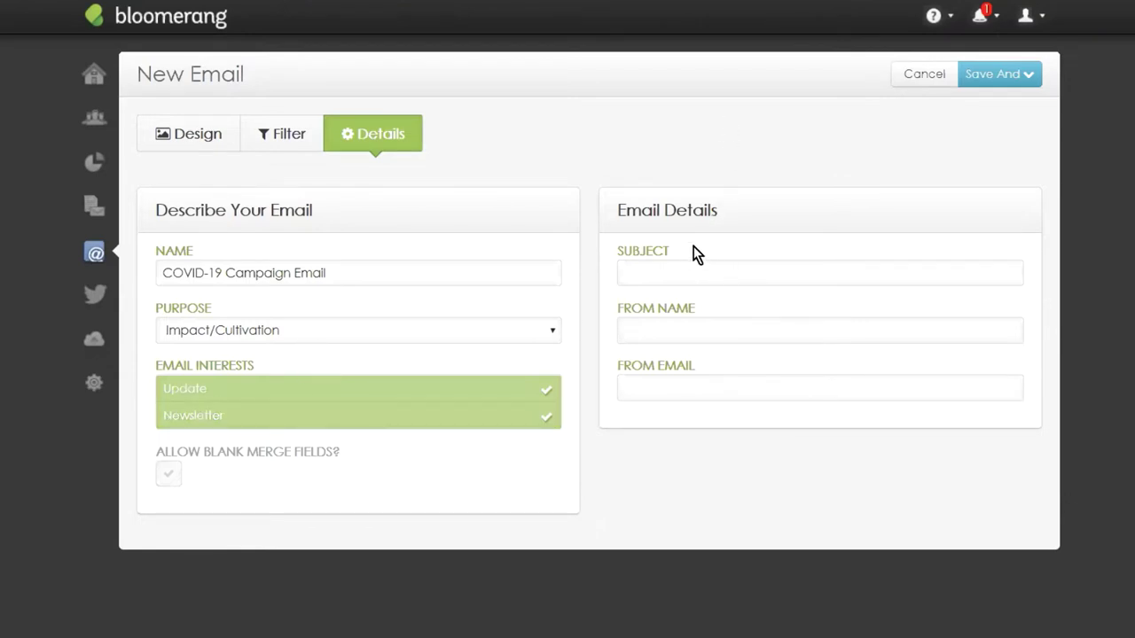
Start the email subject line by typing 'COV' into the Subject field.
left_click(675, 268)
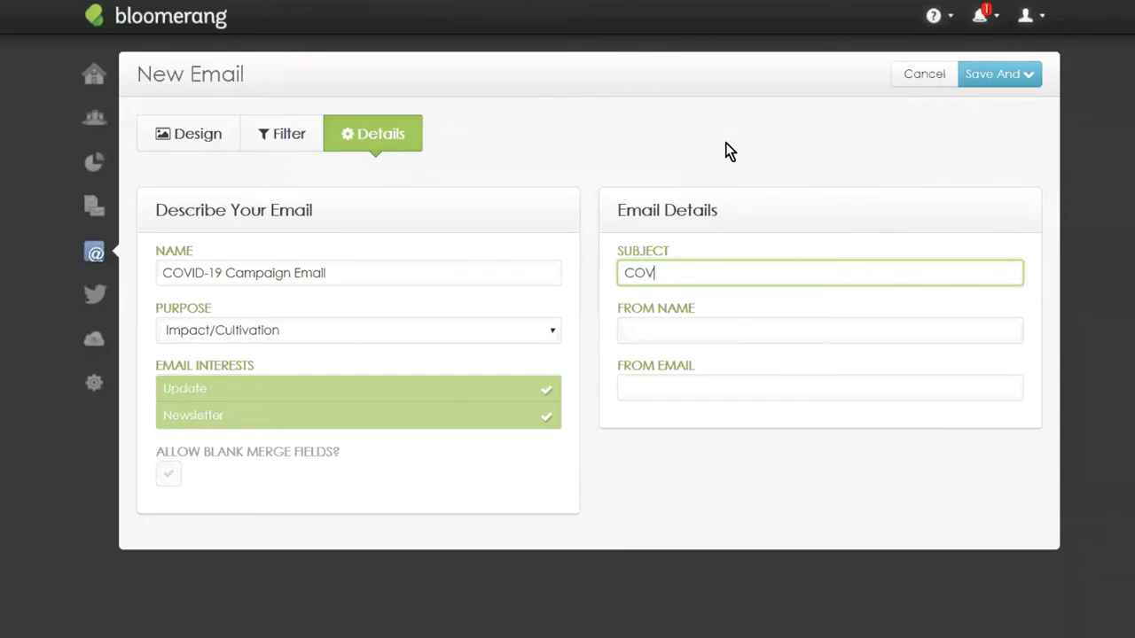
Complete the subject as 'COVID-19 Update', fixing the 'Updaet' typo.
type("ID -19 Updaet")
key("BackSpace")
key("BackSpace")
type("te")
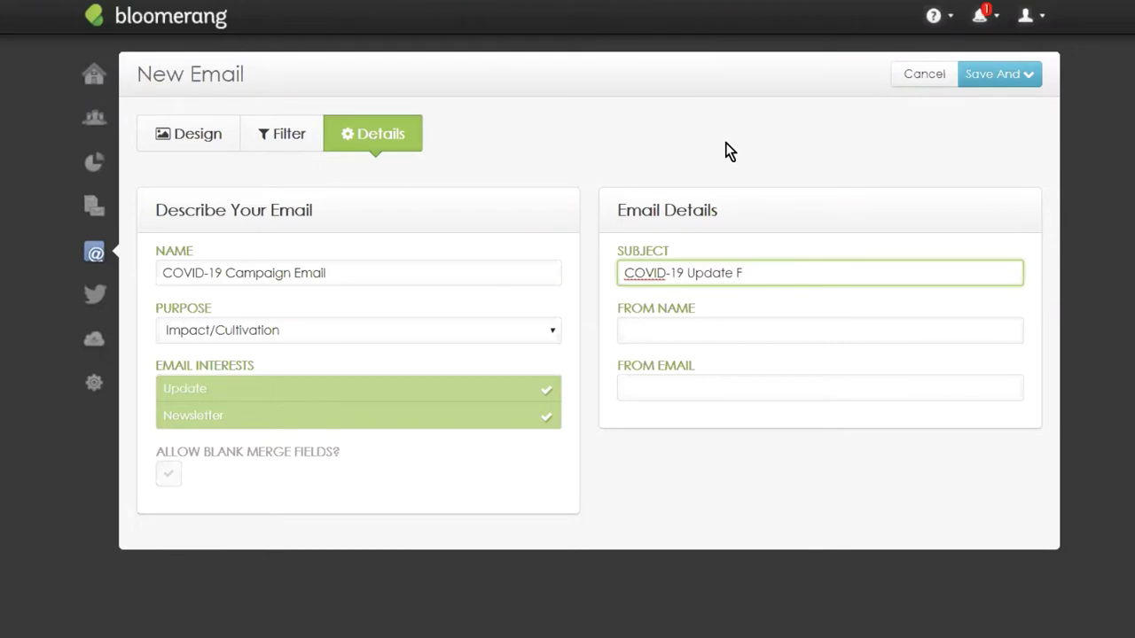
Fill in the sender's name in From Name and the sender's e-mail address in From Email.
key("Tab")
type("Sco")
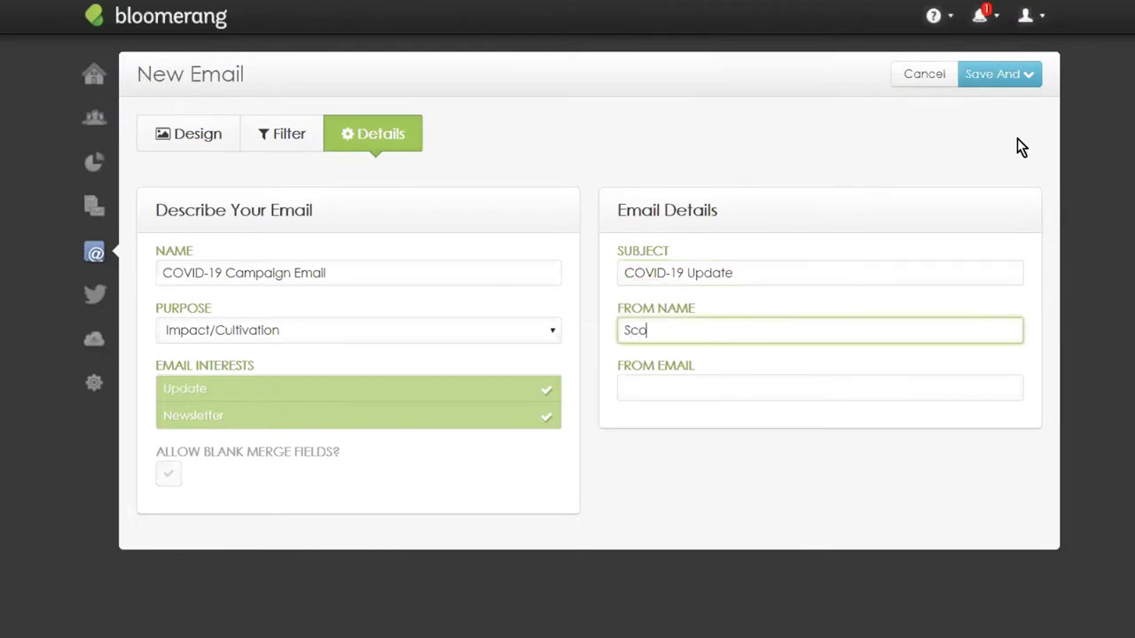
type("tt Mo")
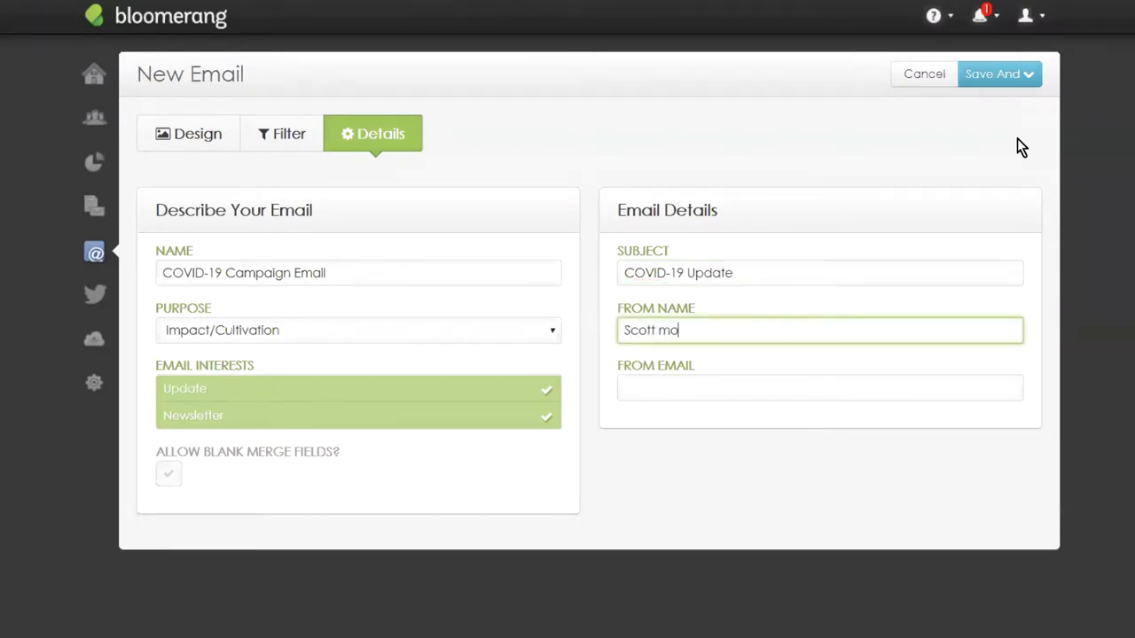
type("ran")
key("Tab")
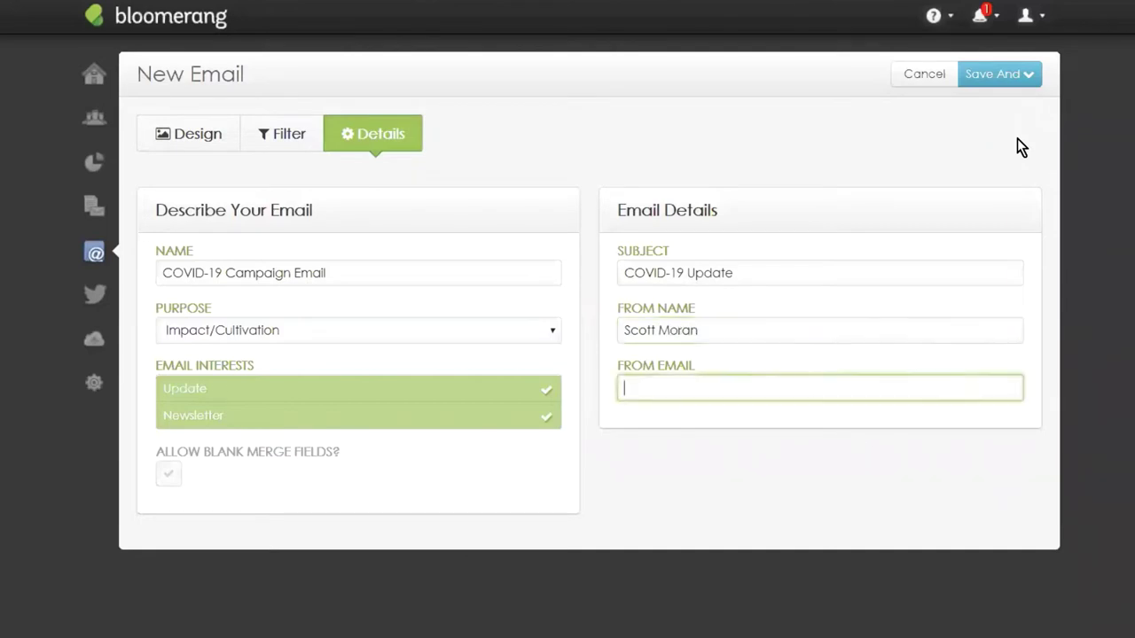
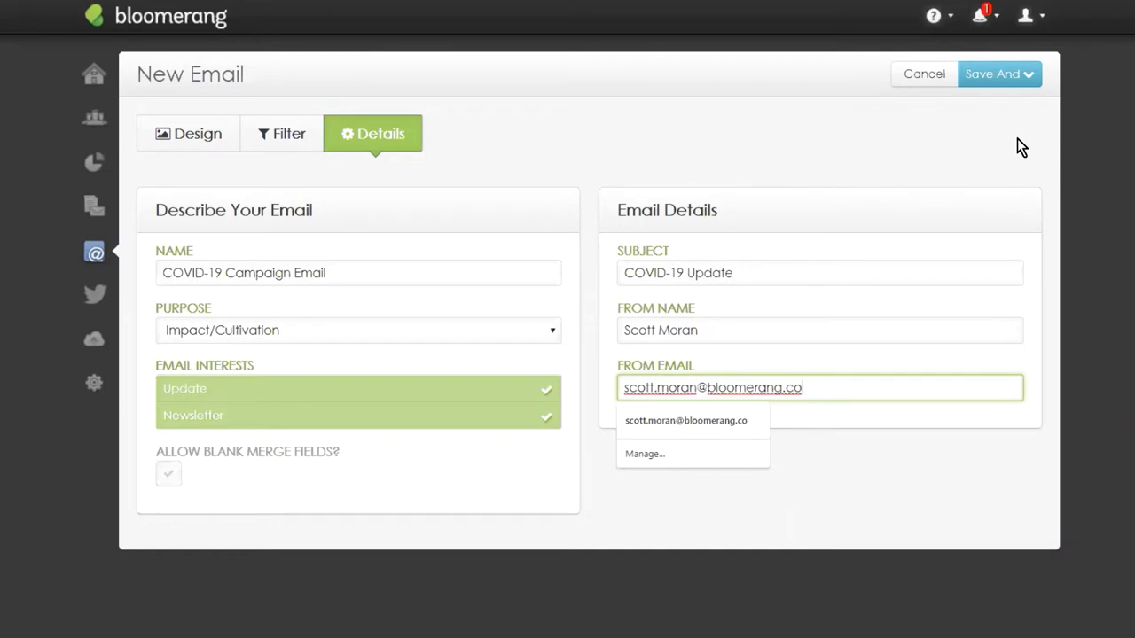
left_click(816, 470)
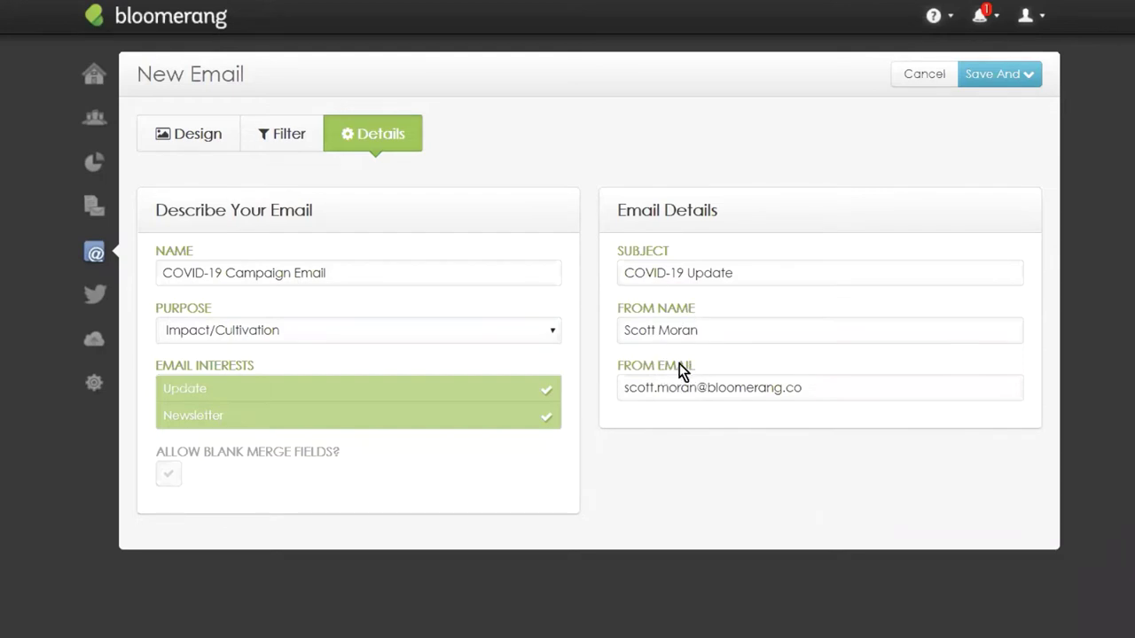
double_click(712, 387)
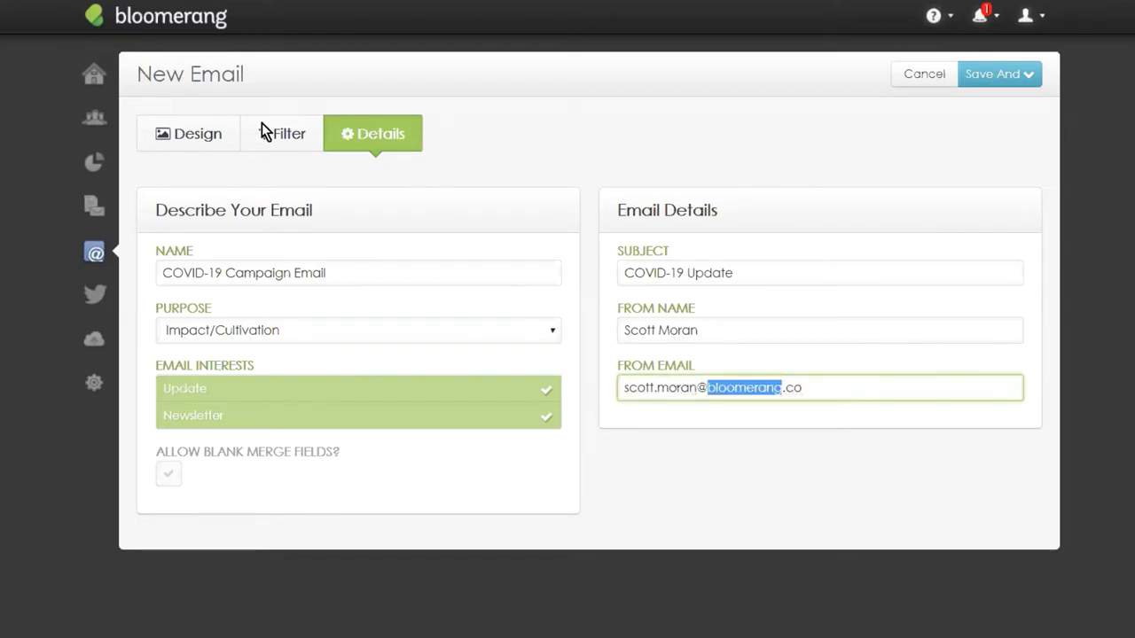
Add an 'is in a Constituent Report' filter to the email's recipients.
left_click(282, 133)
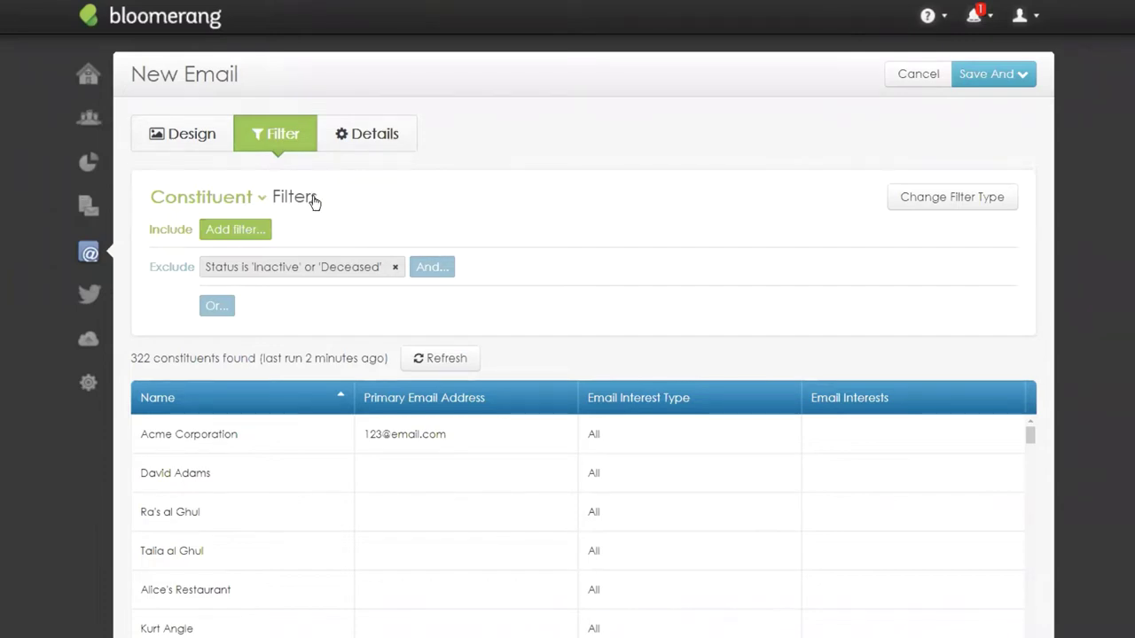
left_click(233, 238)
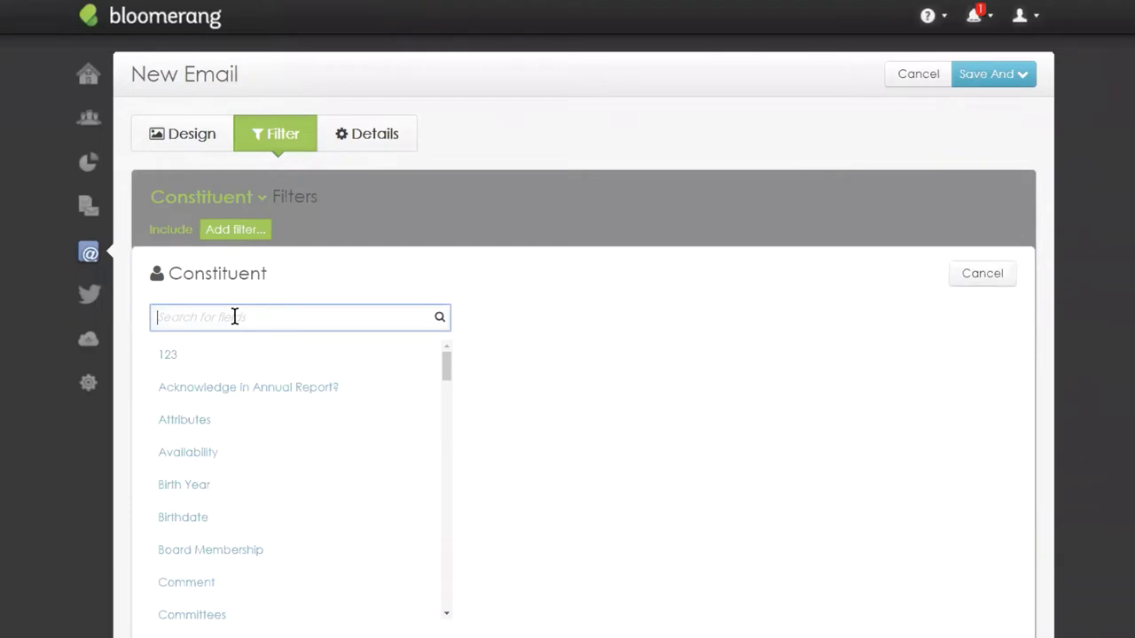
type("is in")
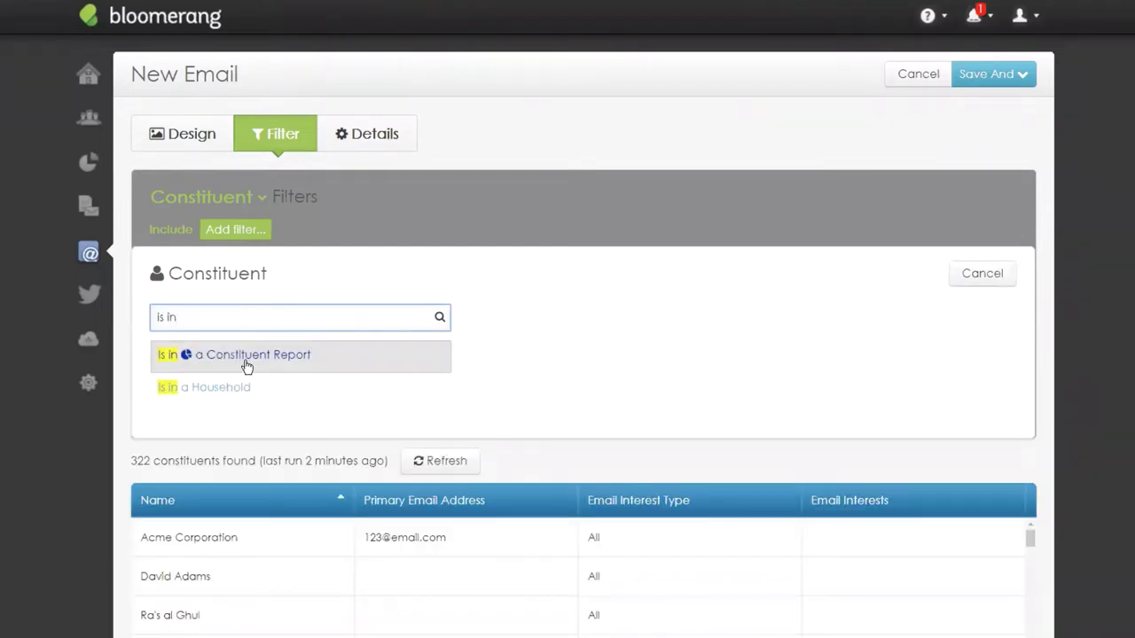
left_click(248, 368)
Choose COVID Report as the filter's report and apply it, leaving 31 constituents.
left_click(263, 320)
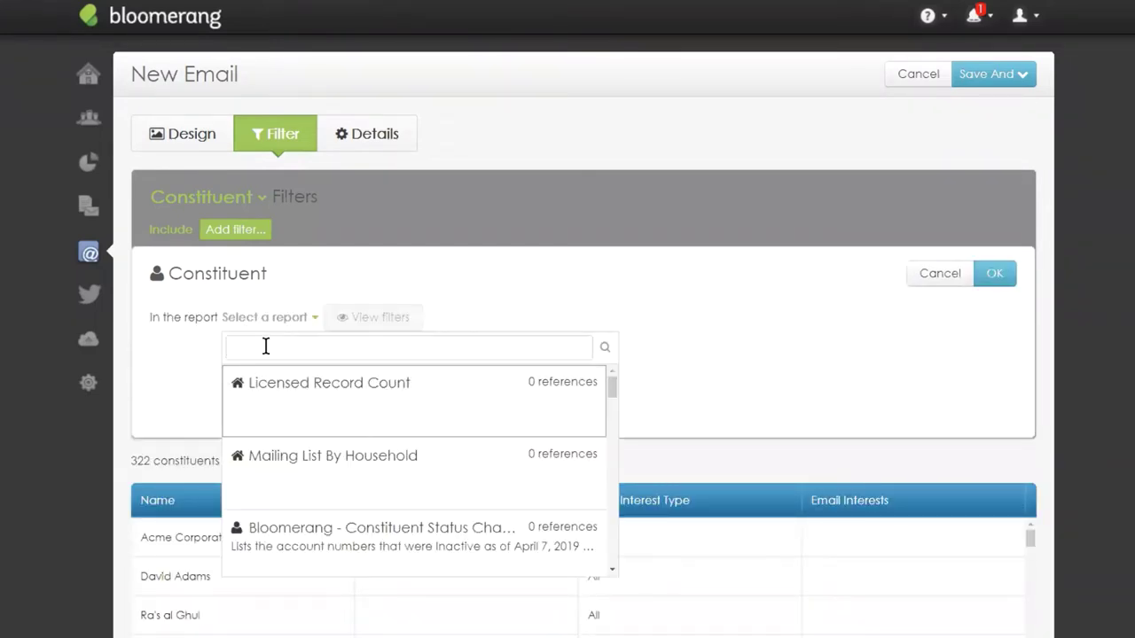
left_click(265, 346)
type("covi")
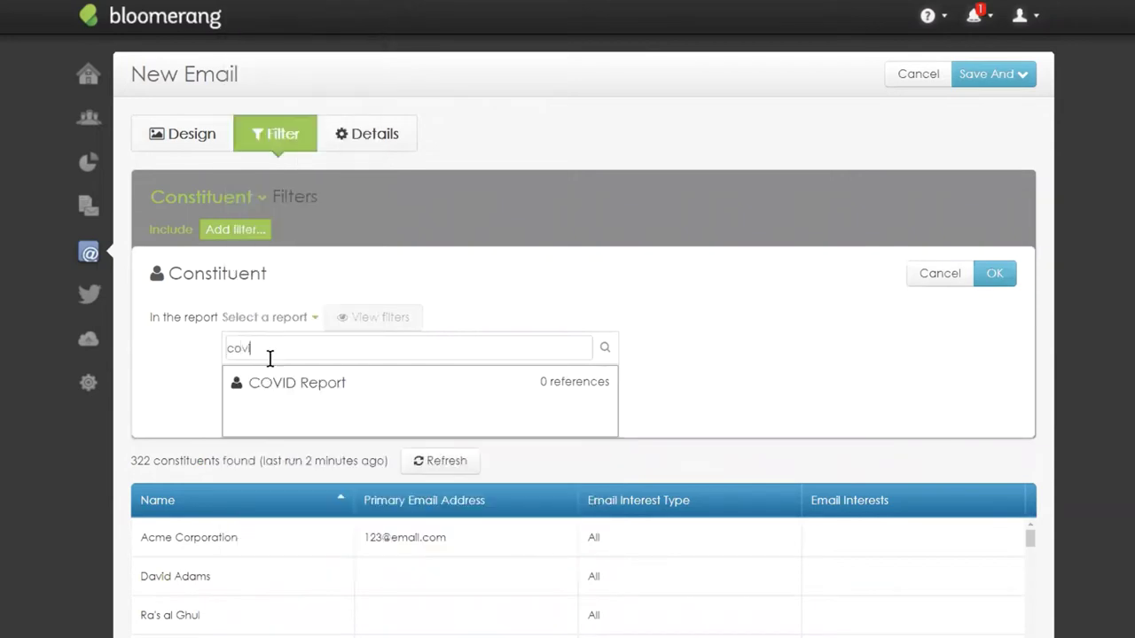
left_click(299, 382)
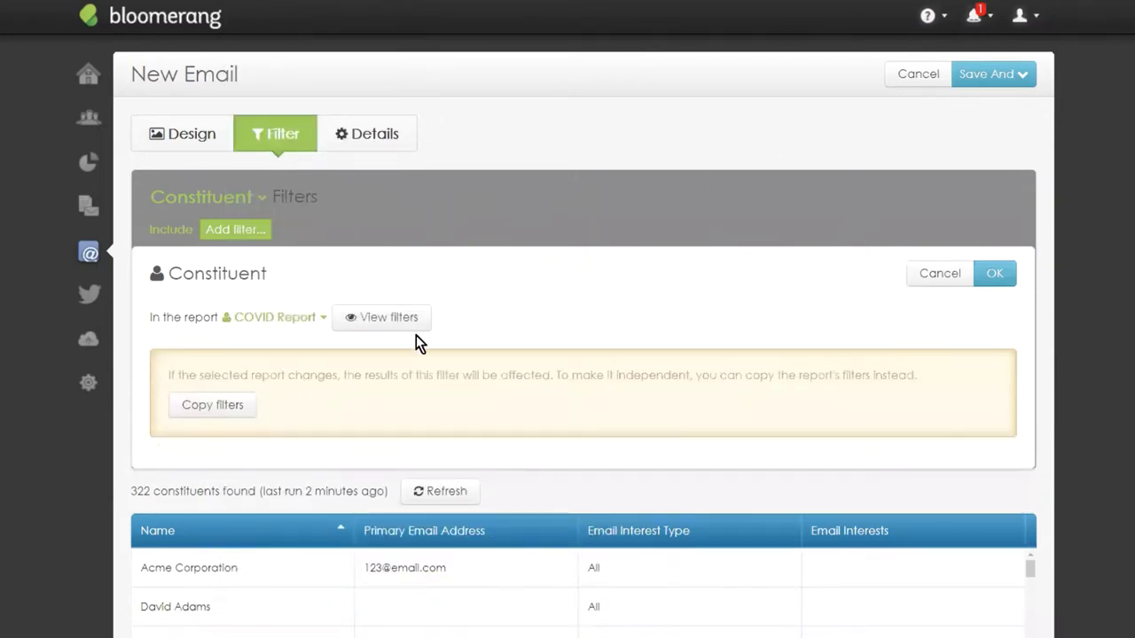
left_click(995, 275)
left_click(995, 274)
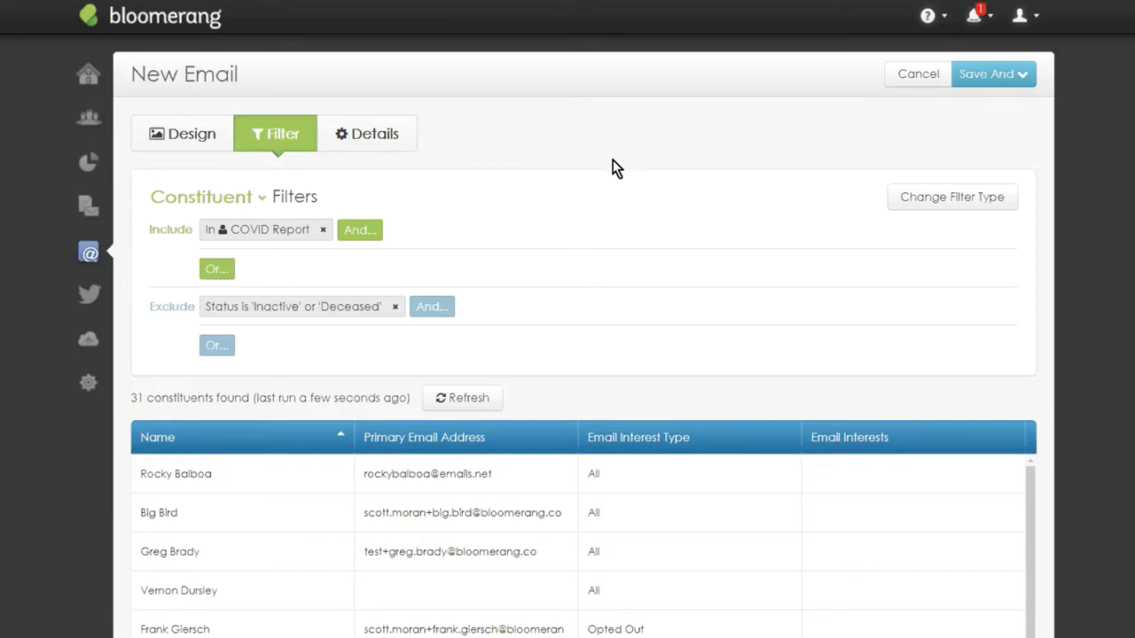
scroll(673, 149, "down", 4)
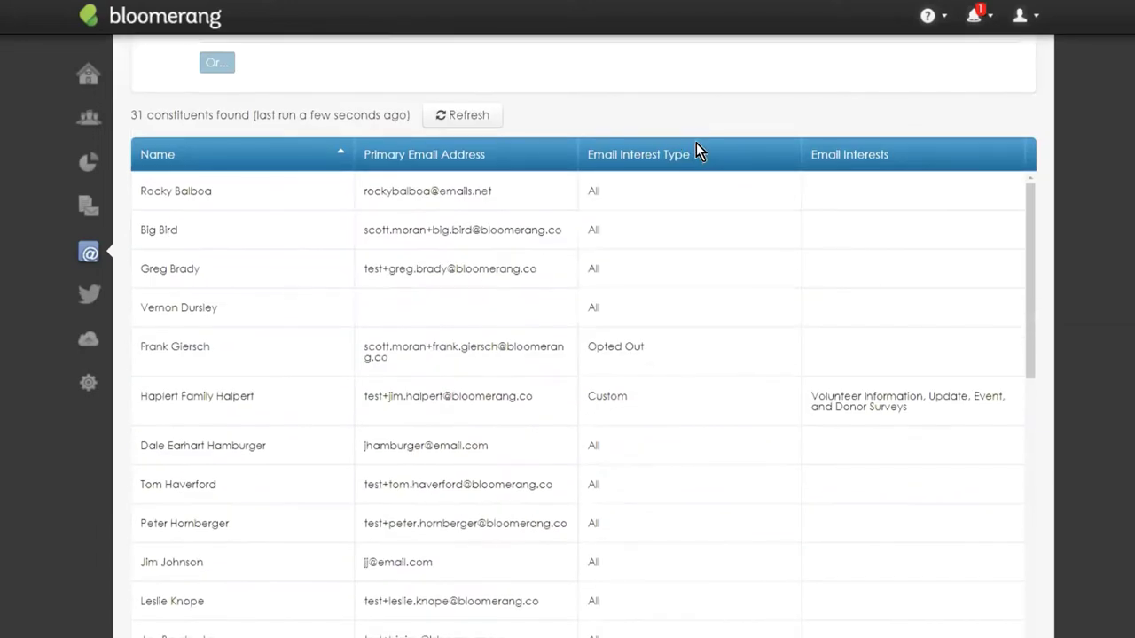
scroll(930, 251, "down", 8)
scroll(927, 256, "up", 12)
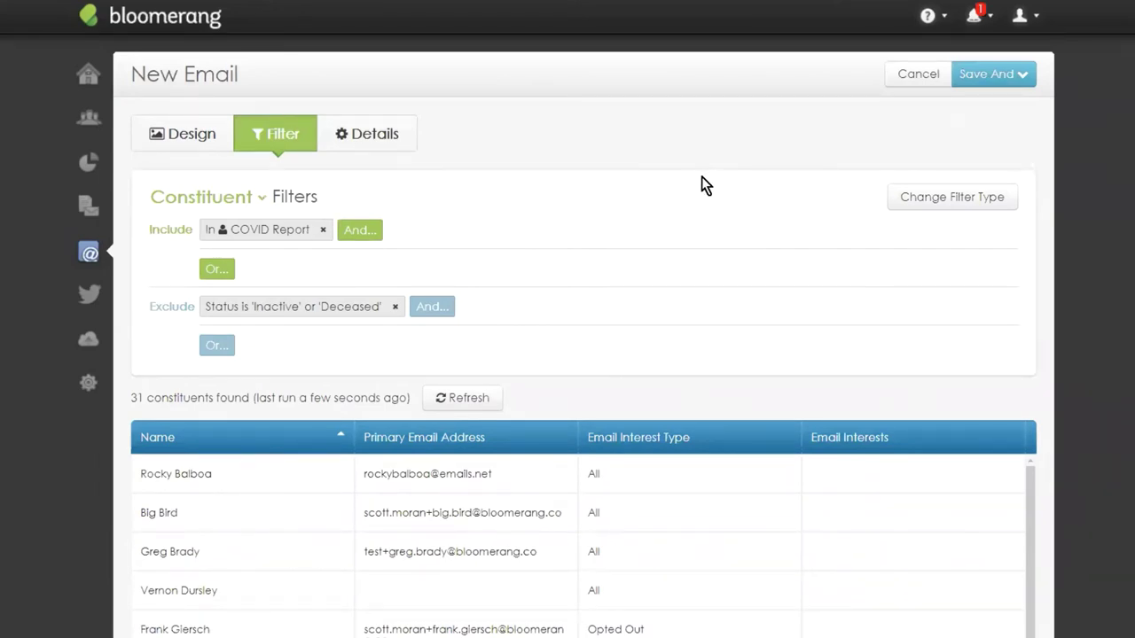
Return to the Design editor and scroll through the email to the red-hands header photo.
left_click(182, 140)
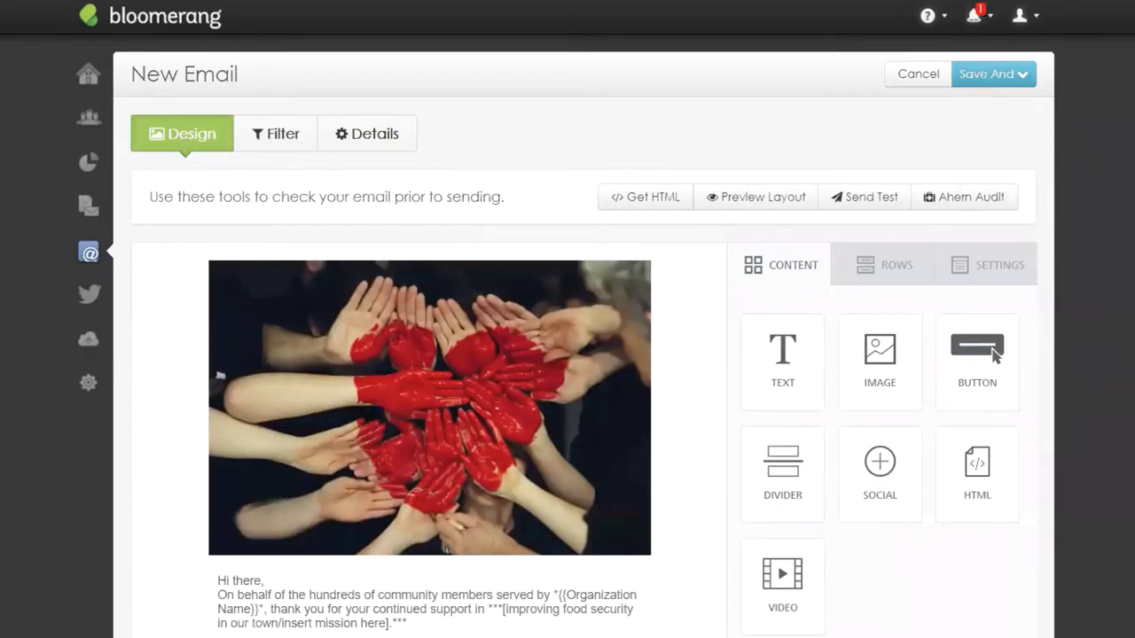
scroll(741, 298, "down", 2)
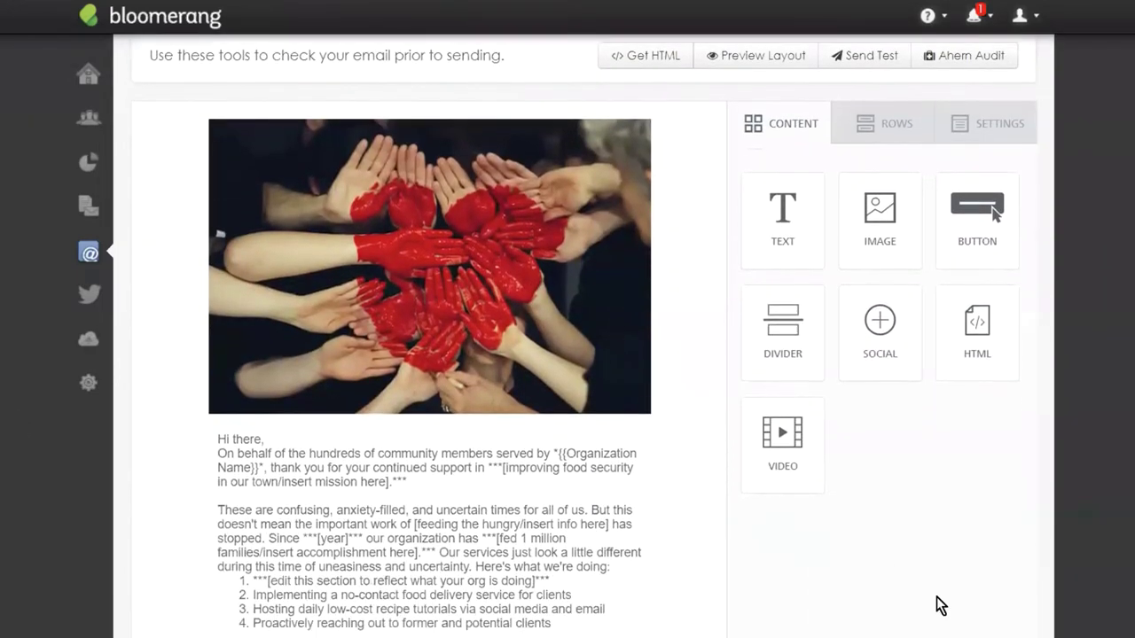
scroll(679, 256, "down", 2)
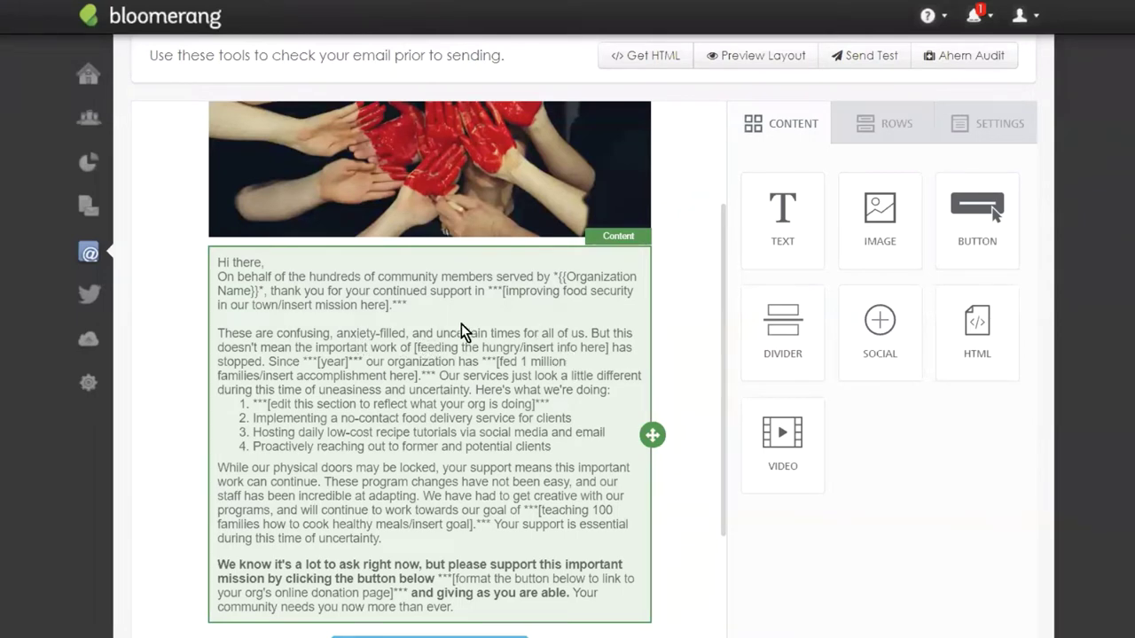
scroll(748, 416, "up", 2)
scroll(494, 449, "down", 1)
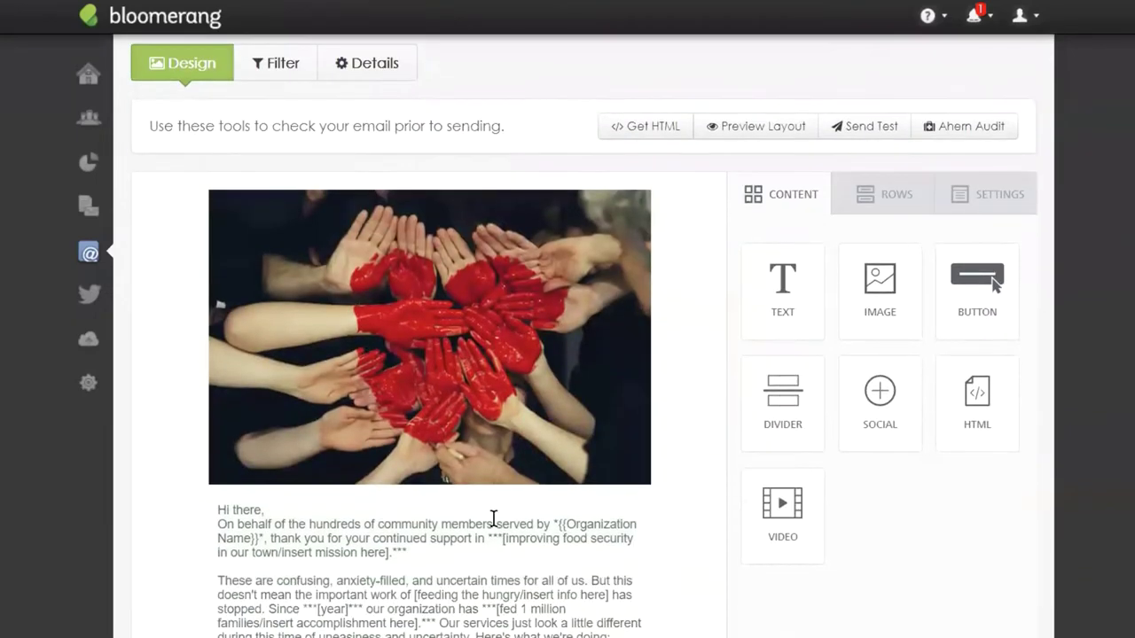
scroll(831, 459, "down", 1)
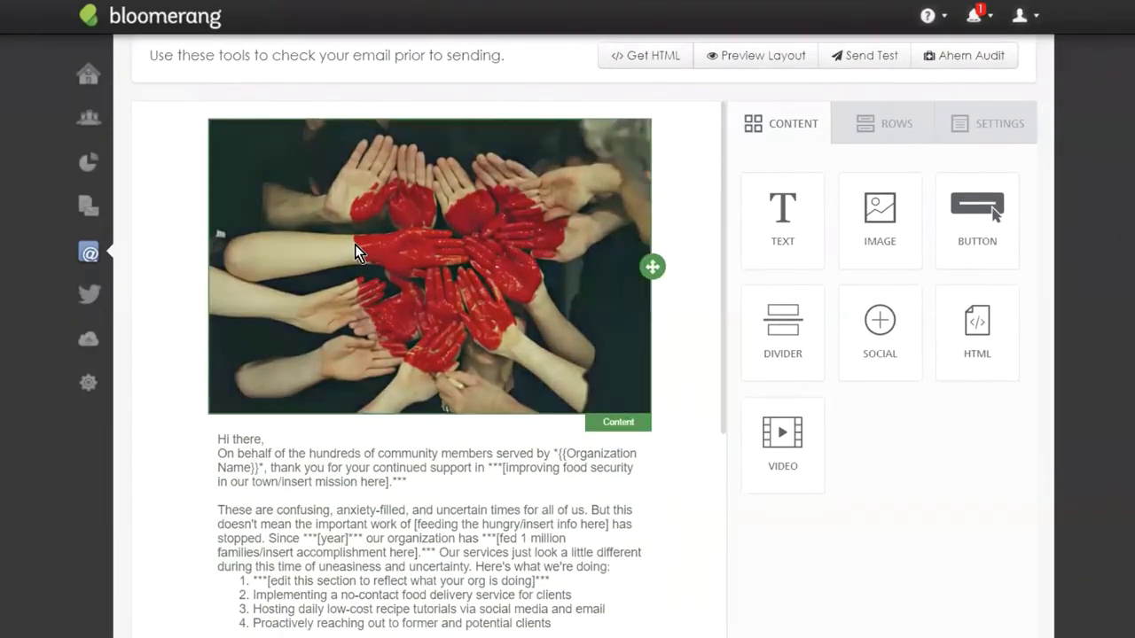
Swap the header for Gardening-Final-web.jpg from myfiles/images, turn off Auto width, and size it to 75%.
left_click(539, 293)
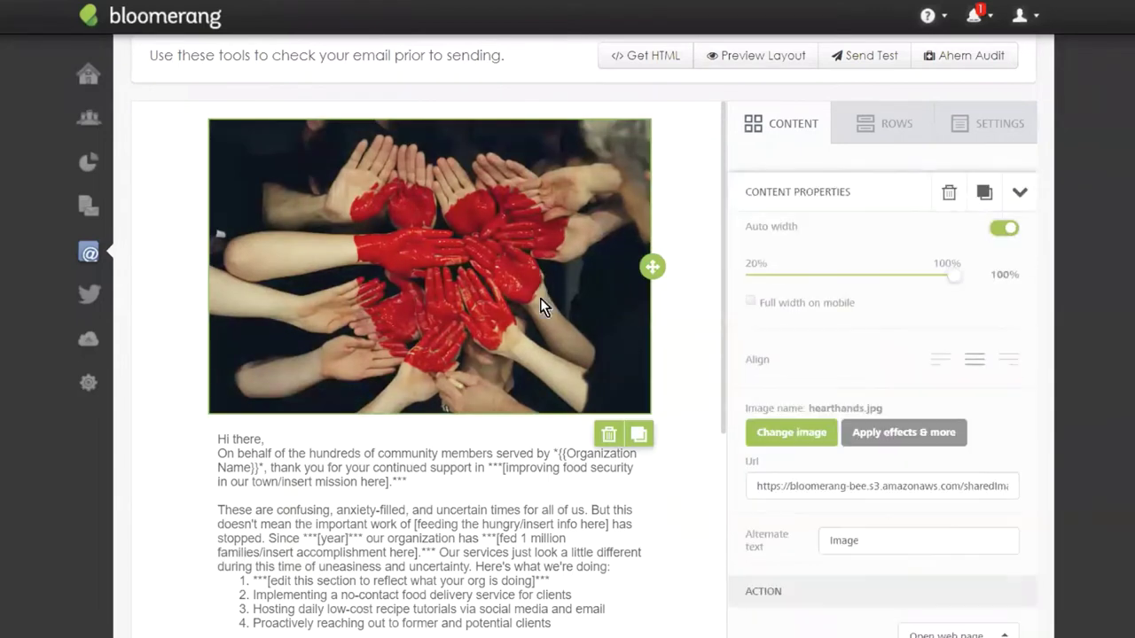
double_click(582, 307)
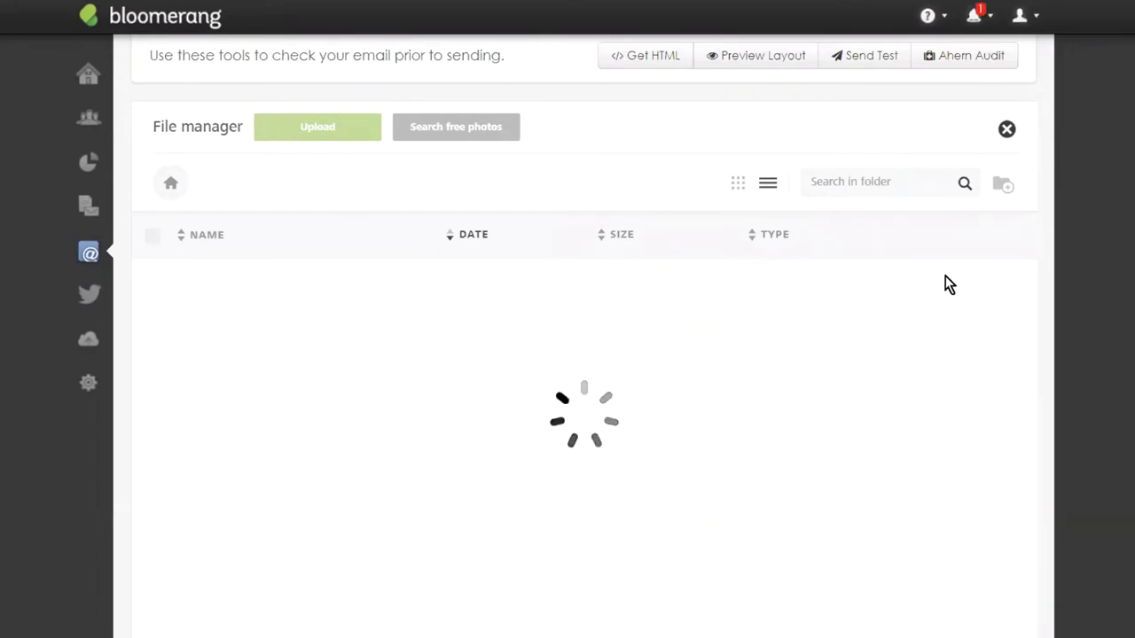
left_click(249, 304)
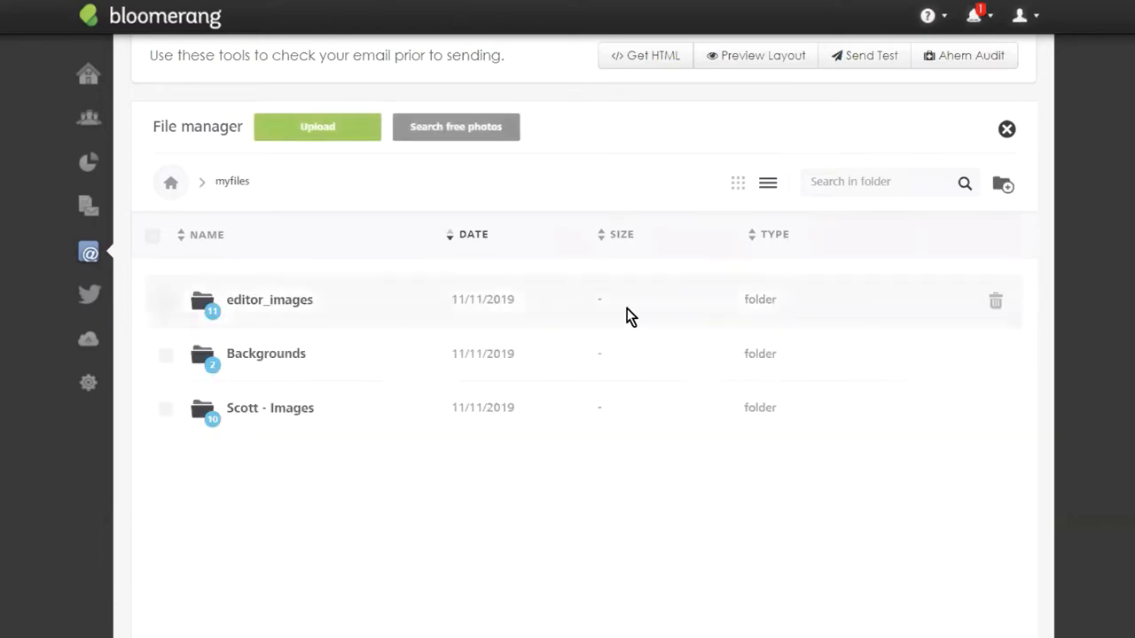
left_click(244, 427)
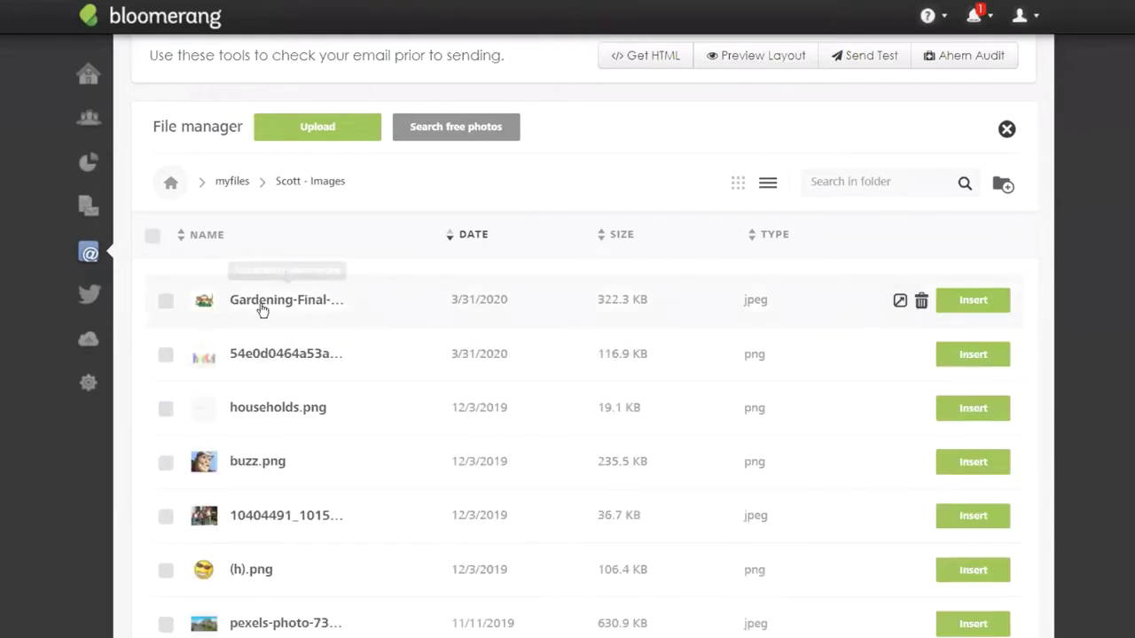
left_click(843, 306)
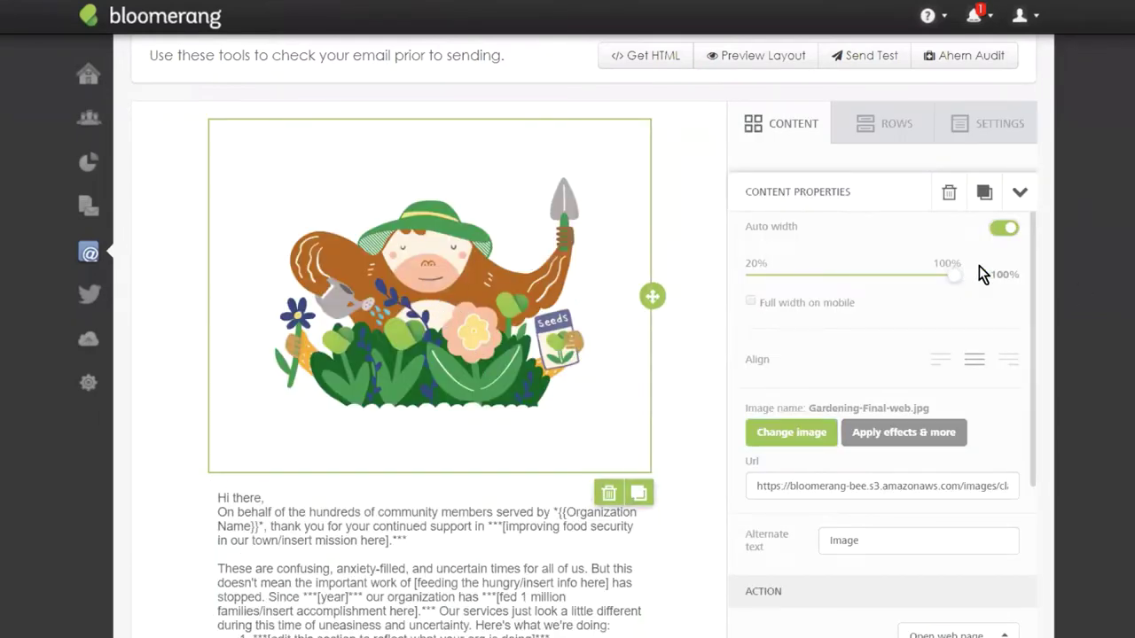
left_click(1008, 228)
left_click_drag(956, 276, 890, 275)
scroll(327, 346, "down", 5)
Replace 'there' in the 'Hi there' greeting with the Informal Name merge field.
scroll(507, 187, "up", 5)
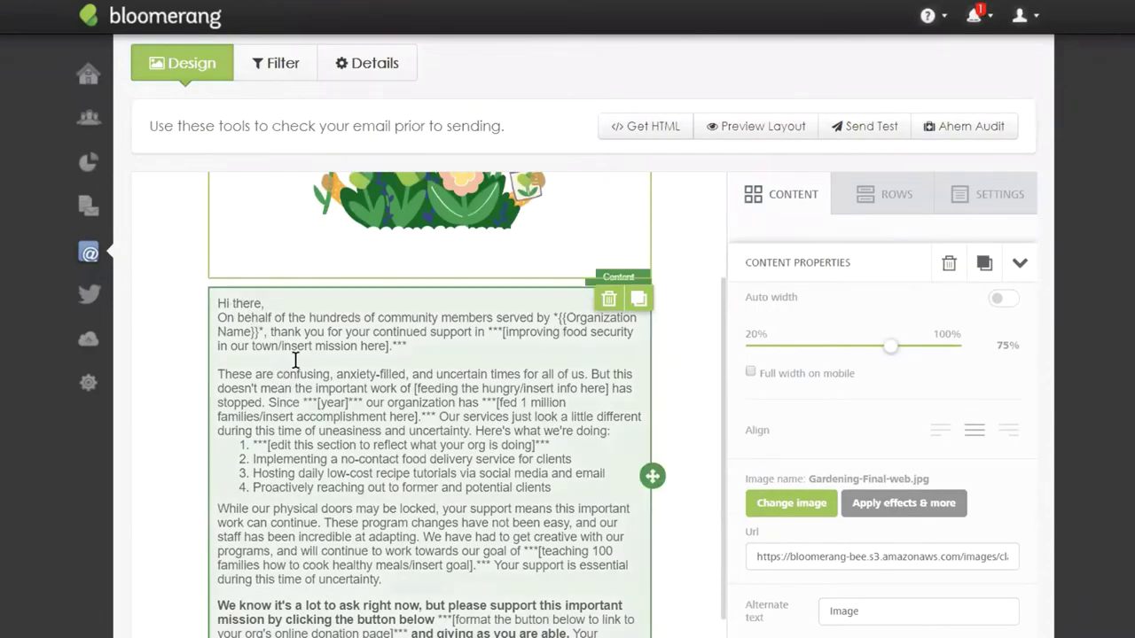
left_click(266, 324)
double_click(244, 303)
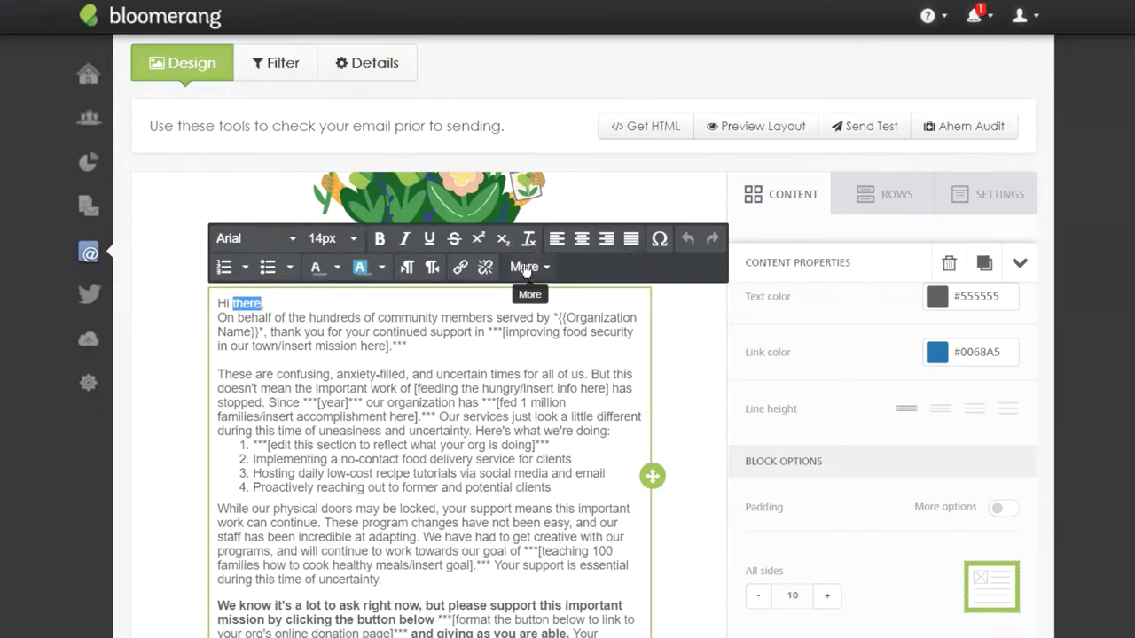
left_click(529, 274)
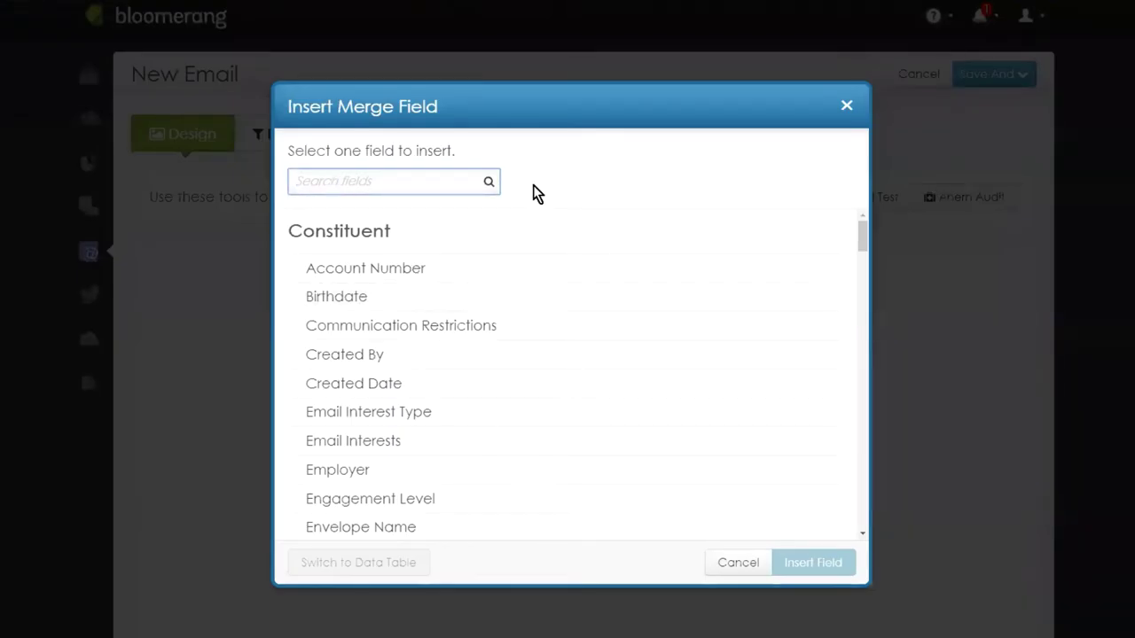
type("Inform")
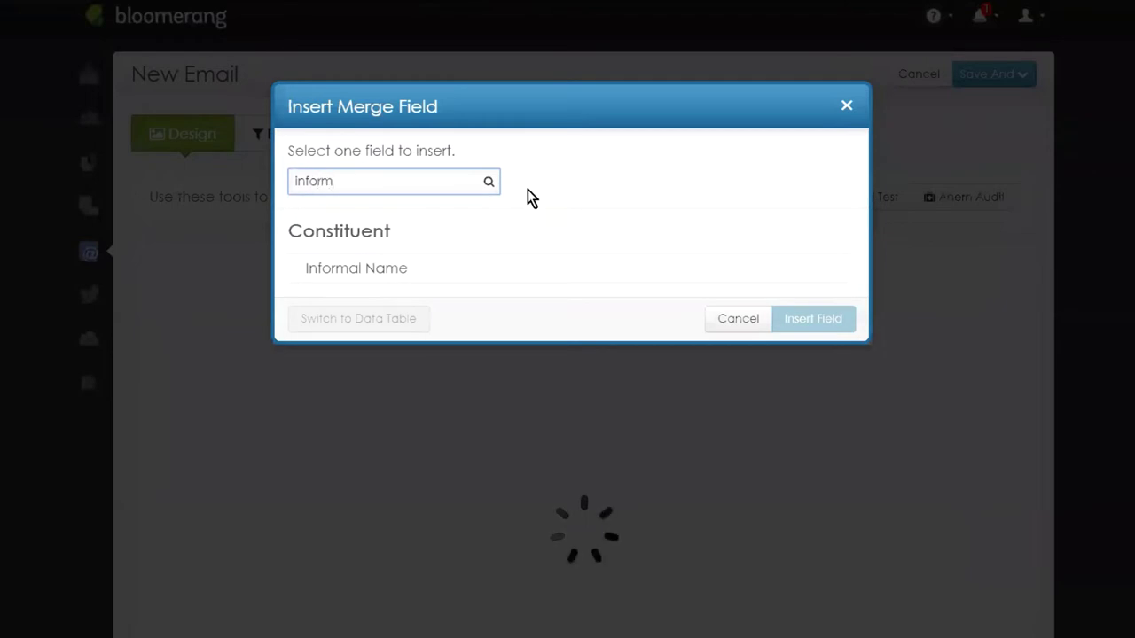
left_click(341, 266)
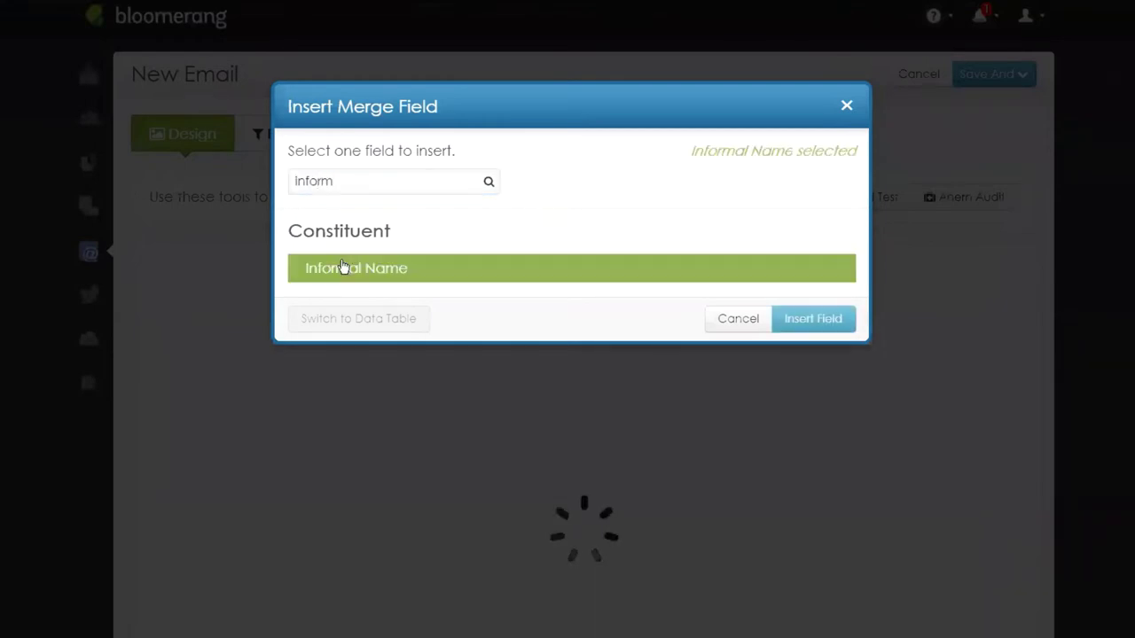
left_click(813, 318)
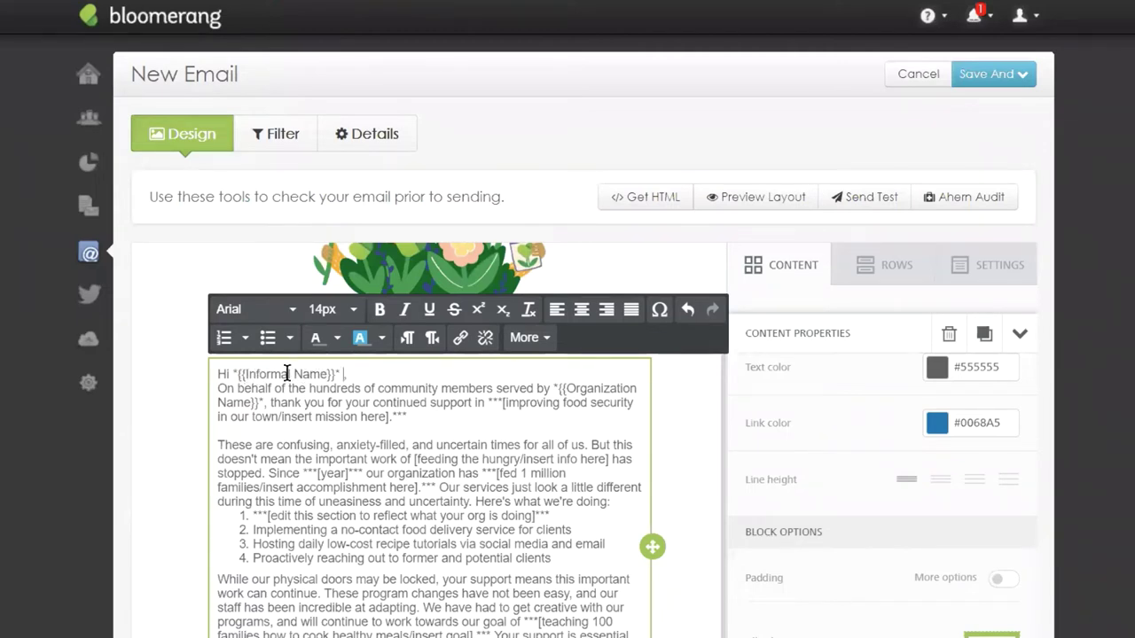
double_click(330, 373)
scroll(688, 418, "down", 1)
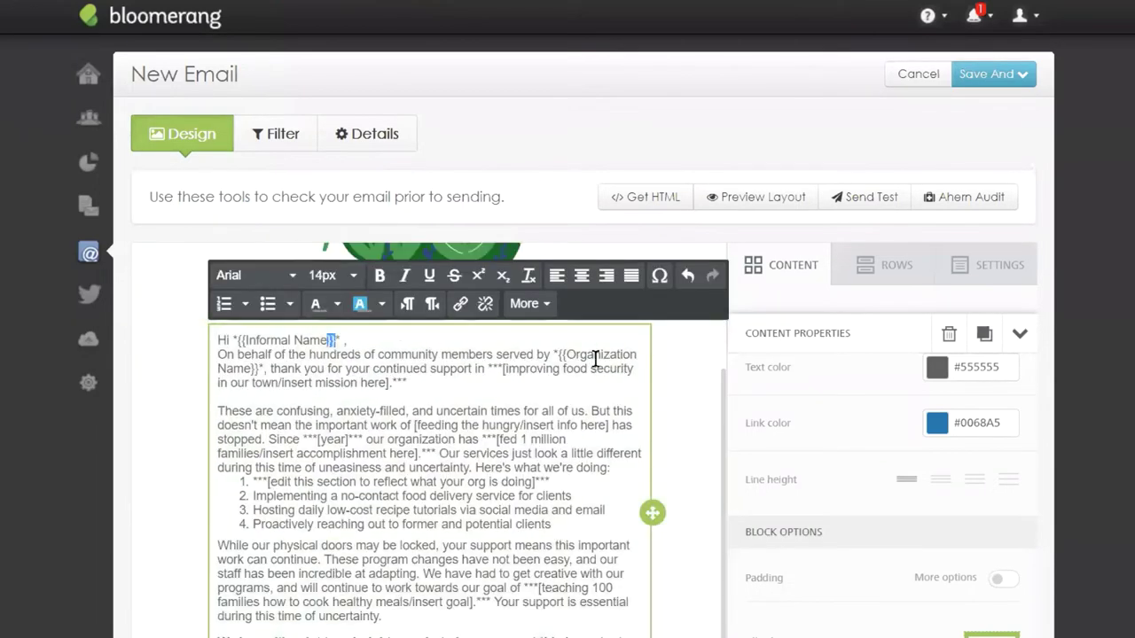
scroll(428, 426, "down", 3)
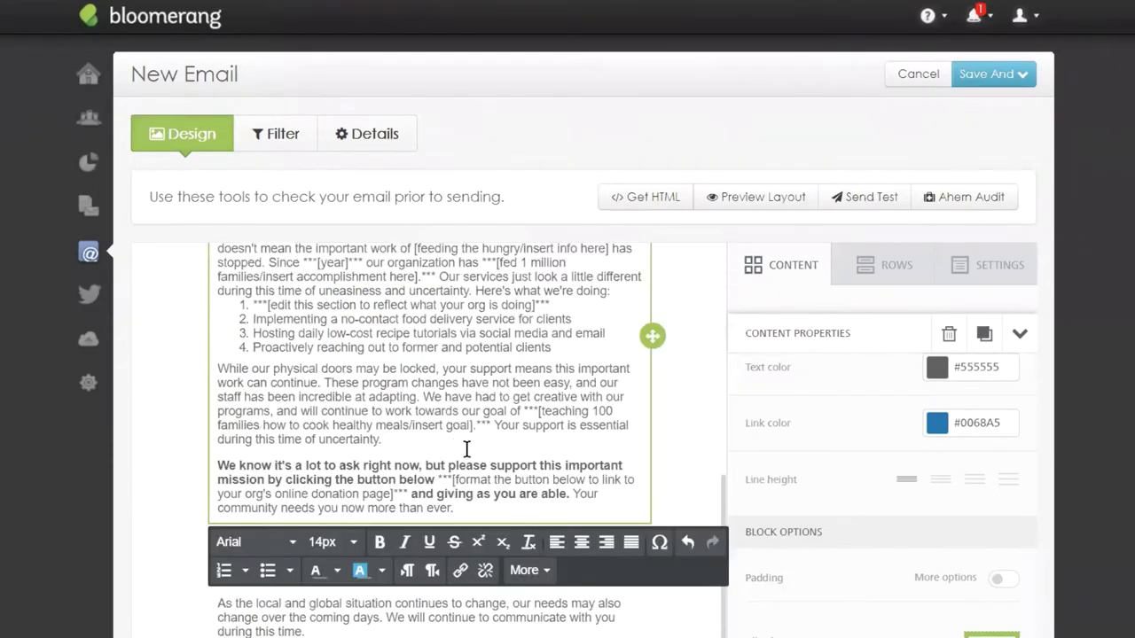
scroll(620, 448, "up", 3)
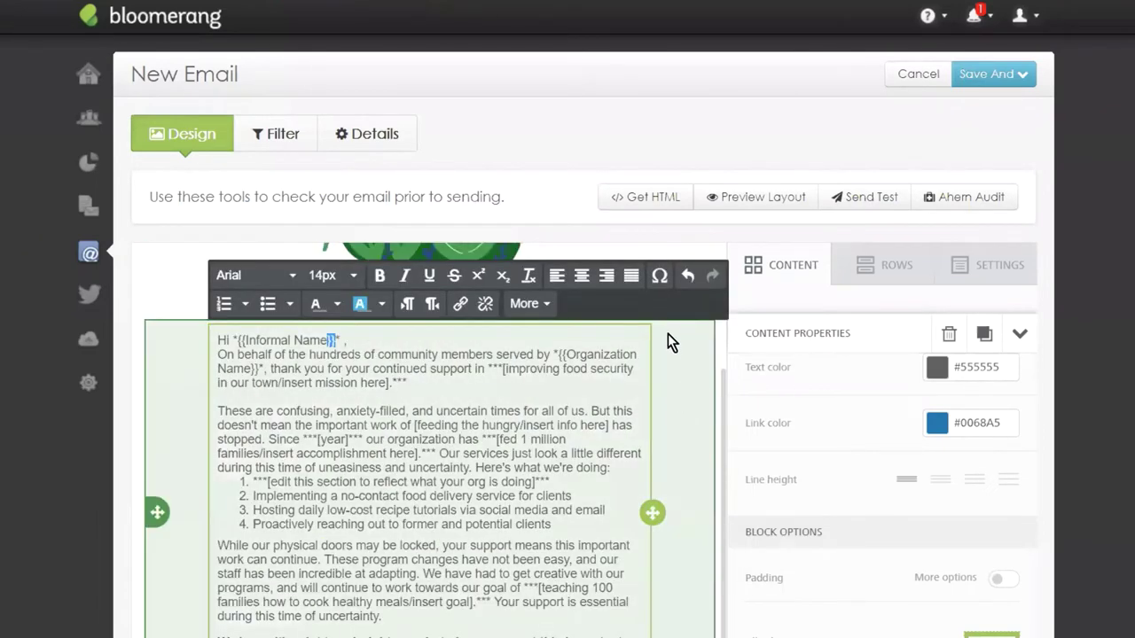
scroll(1132, 193, "down", 3)
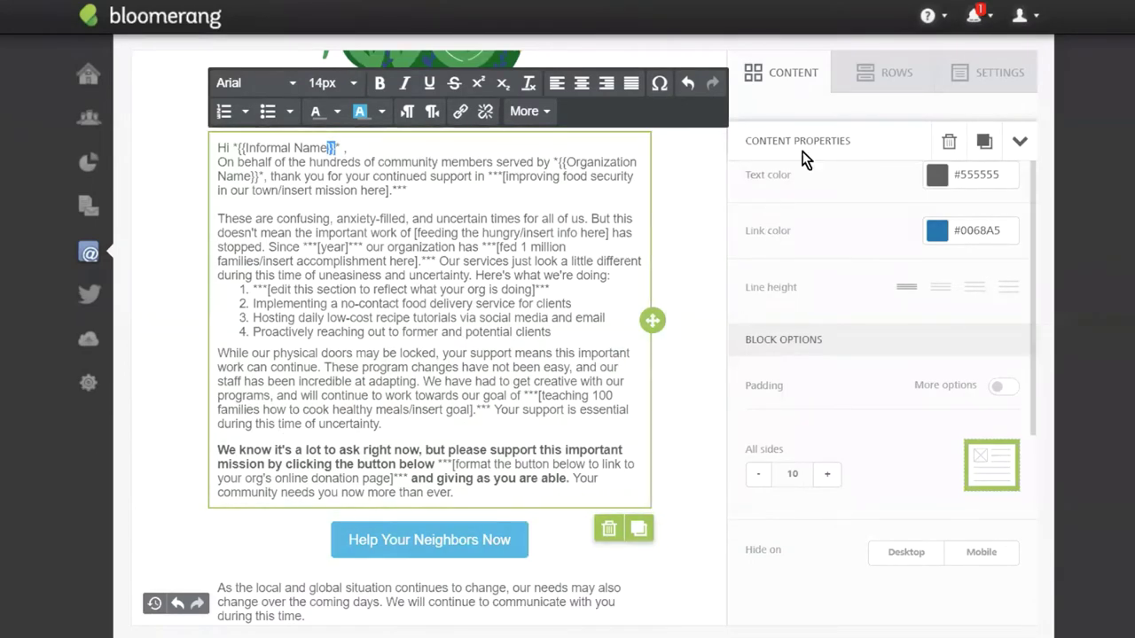
left_click(798, 76)
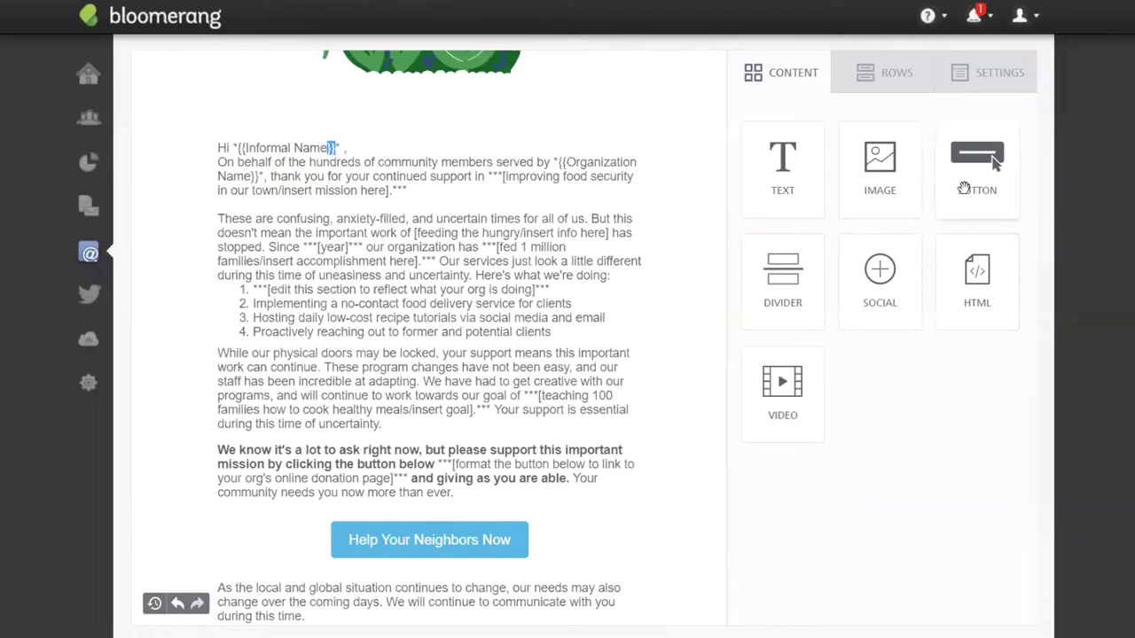
left_click_drag(972, 173, 354, 529)
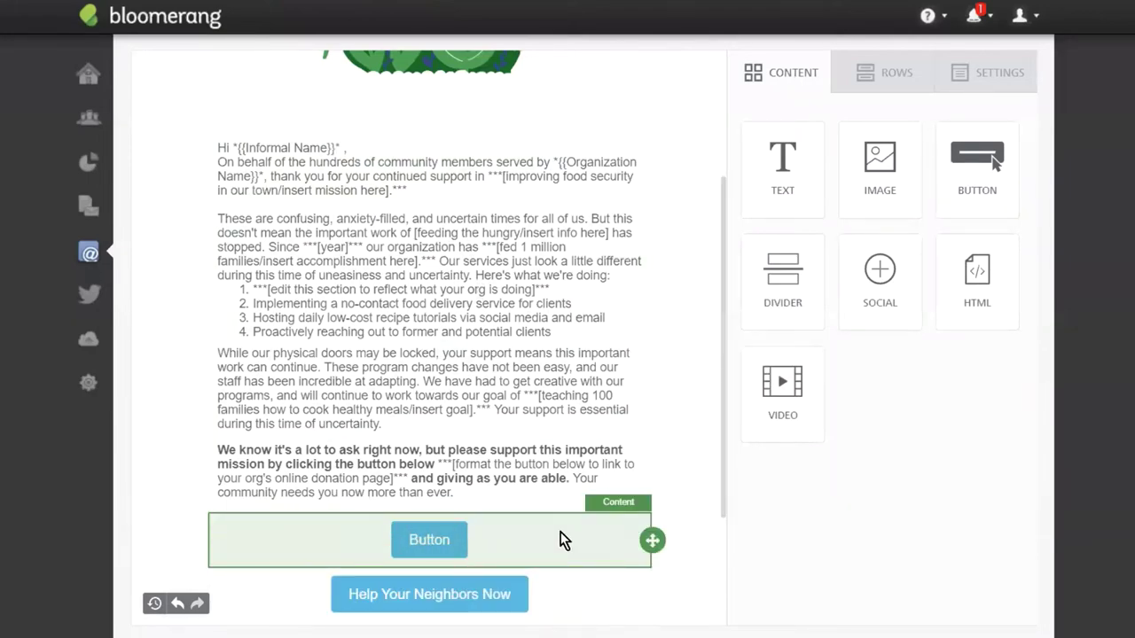
left_click(560, 539)
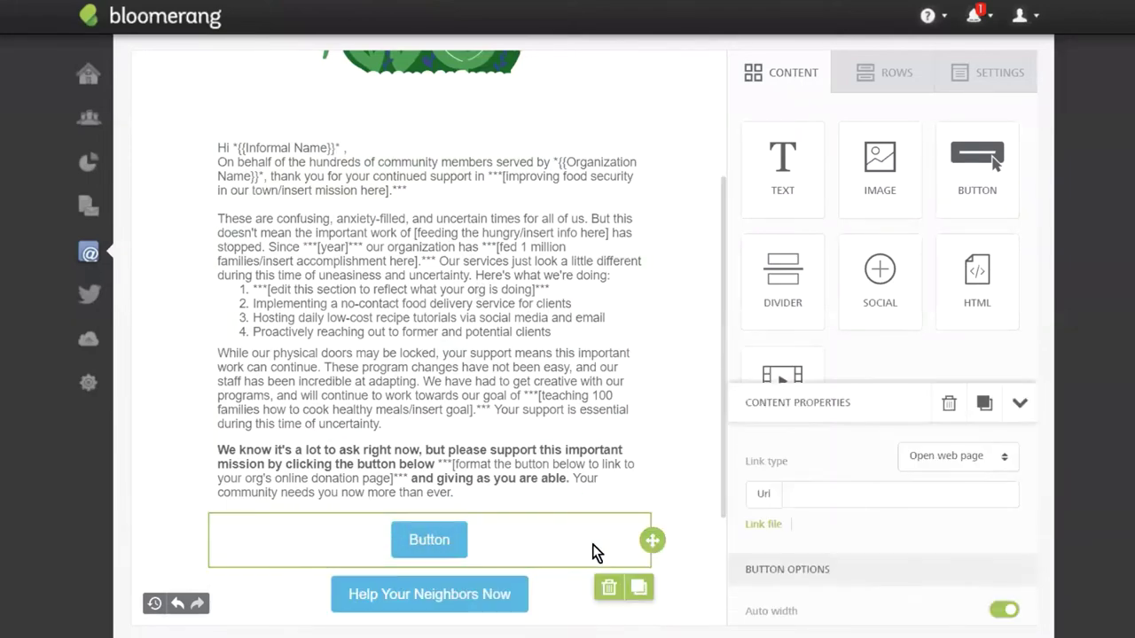
left_click(609, 588)
left_click(611, 342)
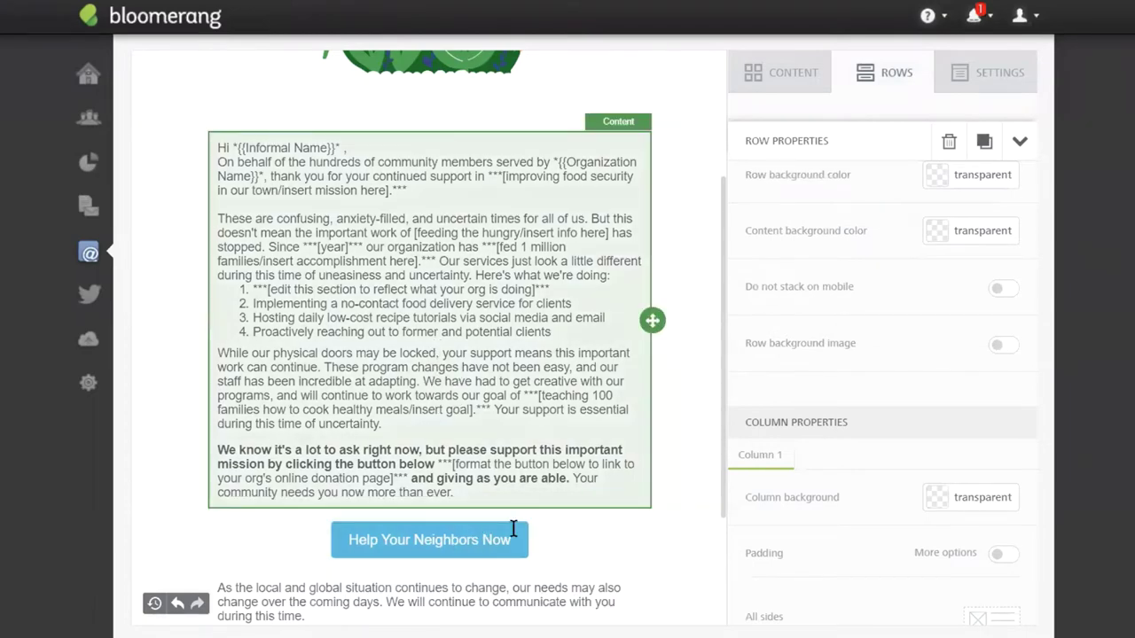
Change the button label's last word from 'Now' to 'Today'.
left_click(463, 542)
double_click(498, 540)
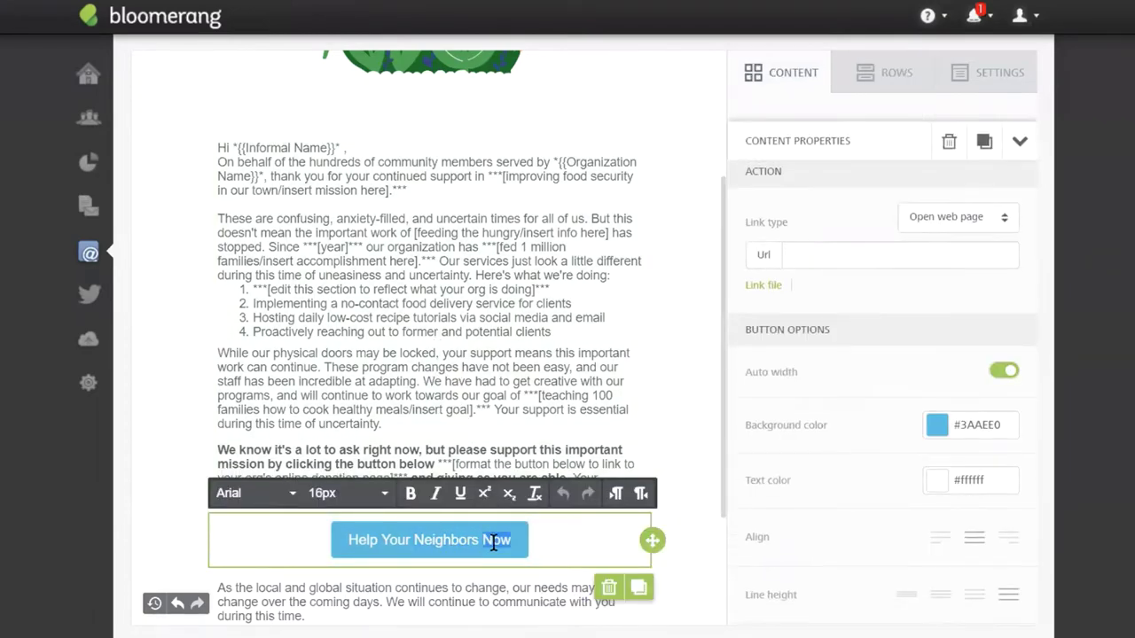
key("BackSpace")
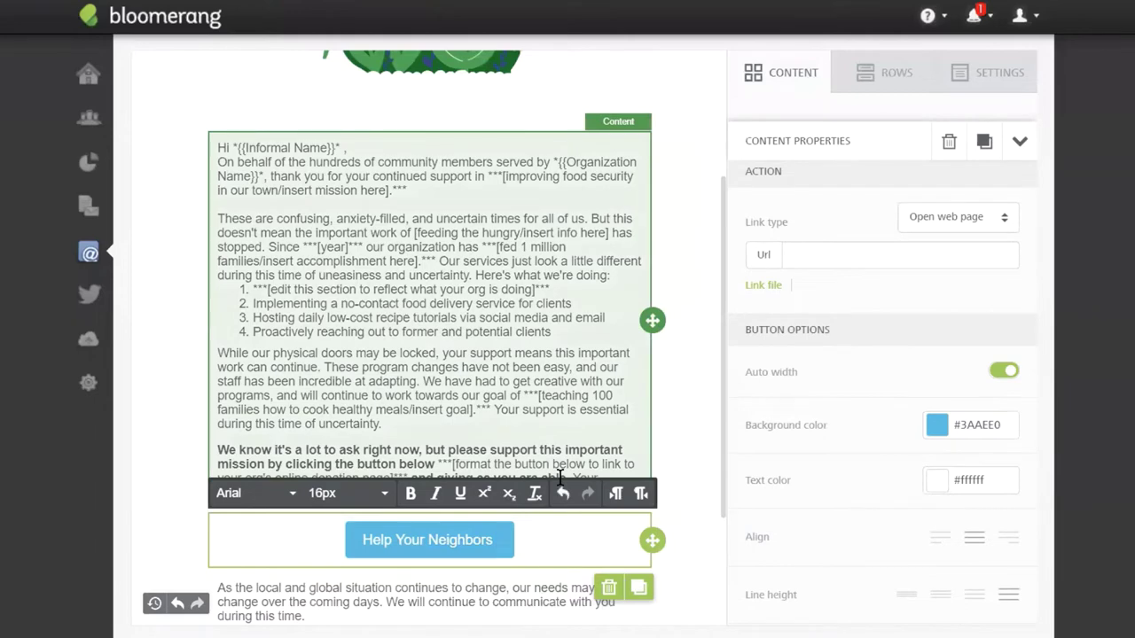
type("Today")
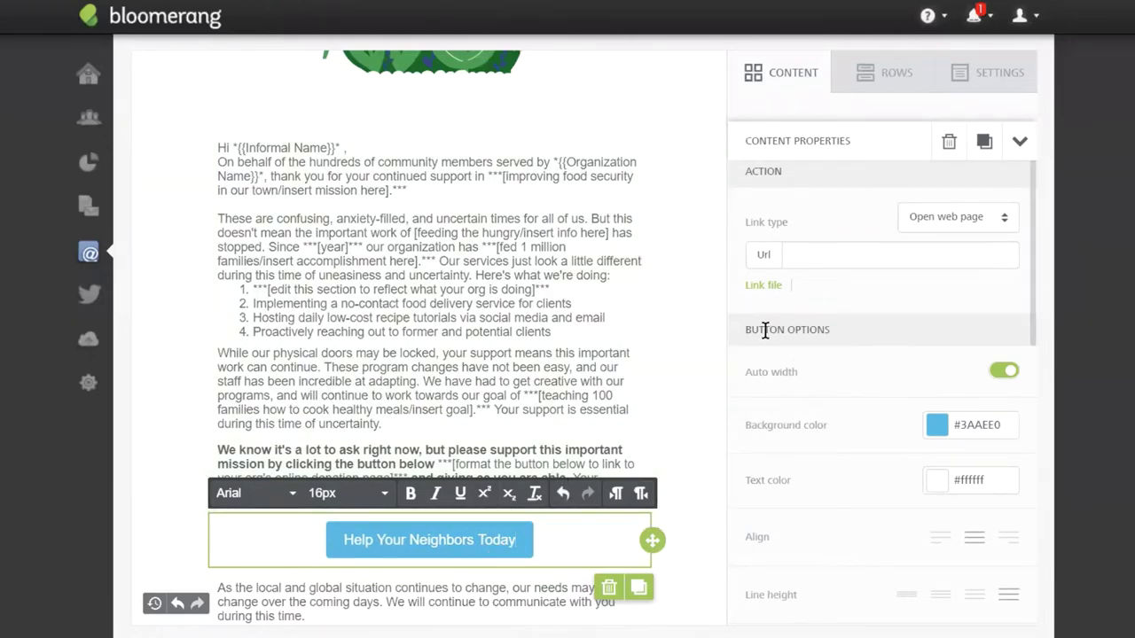
Set the button's background colour to green #52C741.
left_click_drag(748, 330, 843, 321)
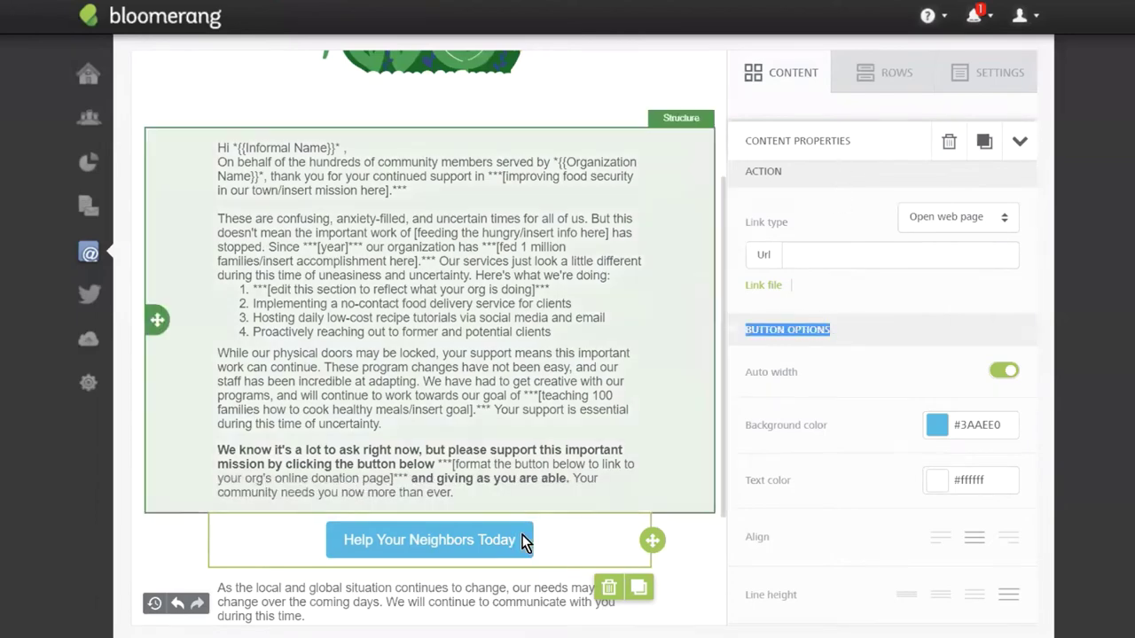
left_click(936, 425)
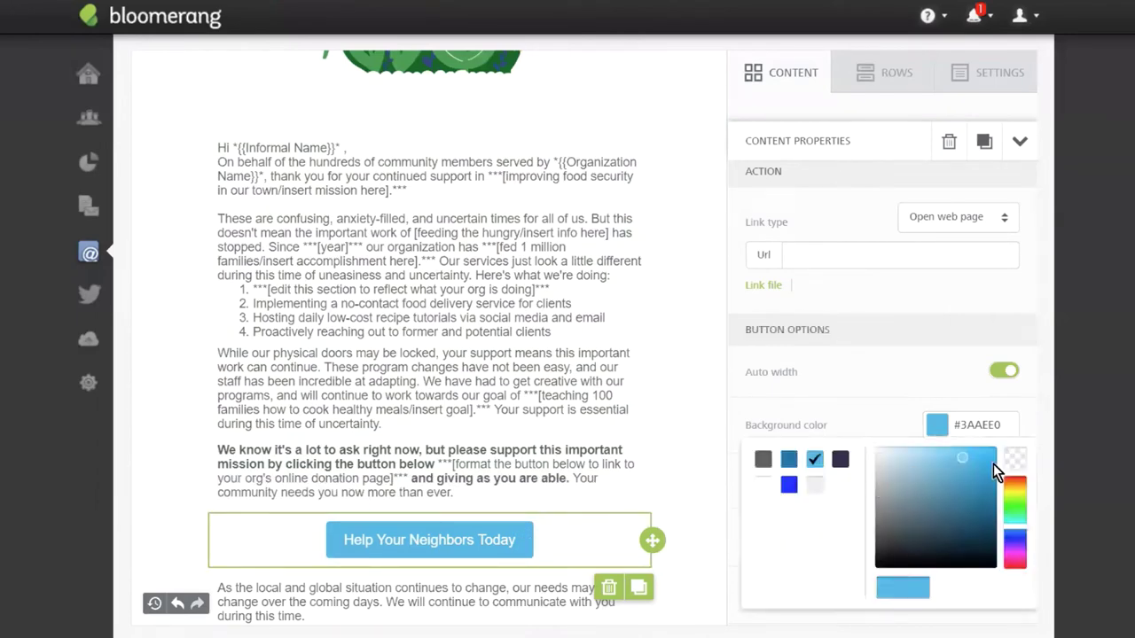
left_click_drag(1015, 537, 1015, 503)
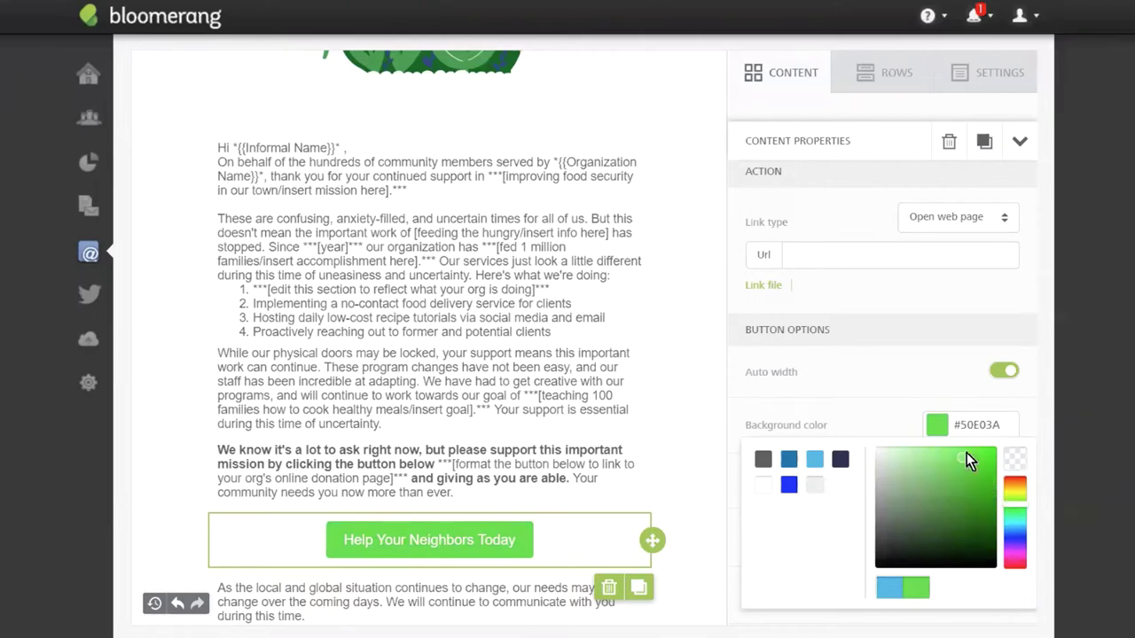
left_click_drag(965, 458, 959, 472)
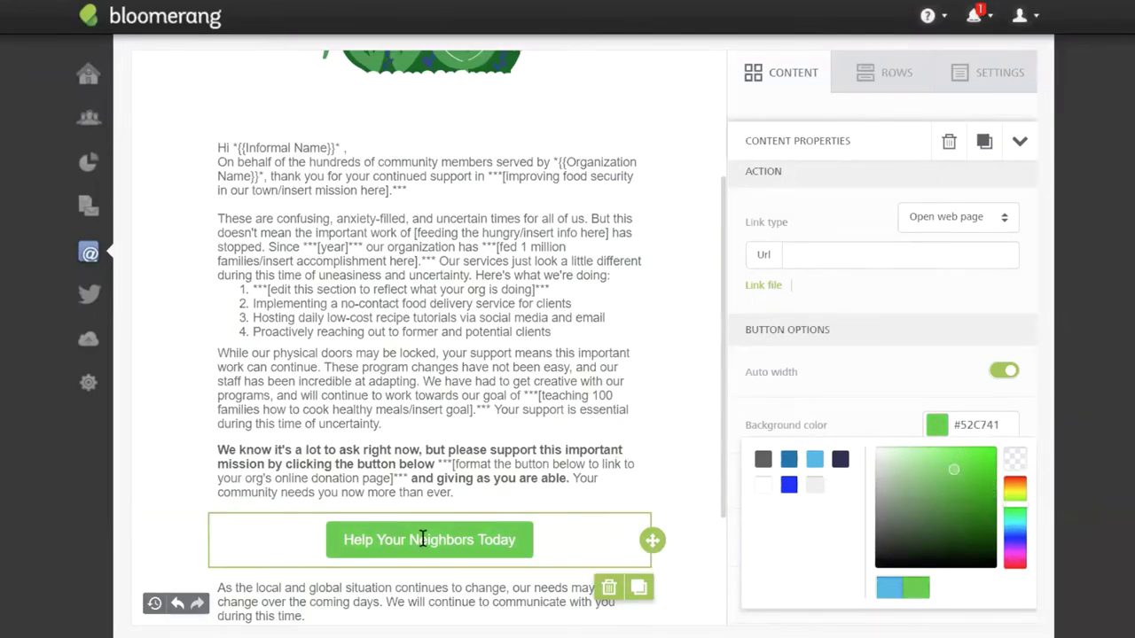
left_click(423, 538)
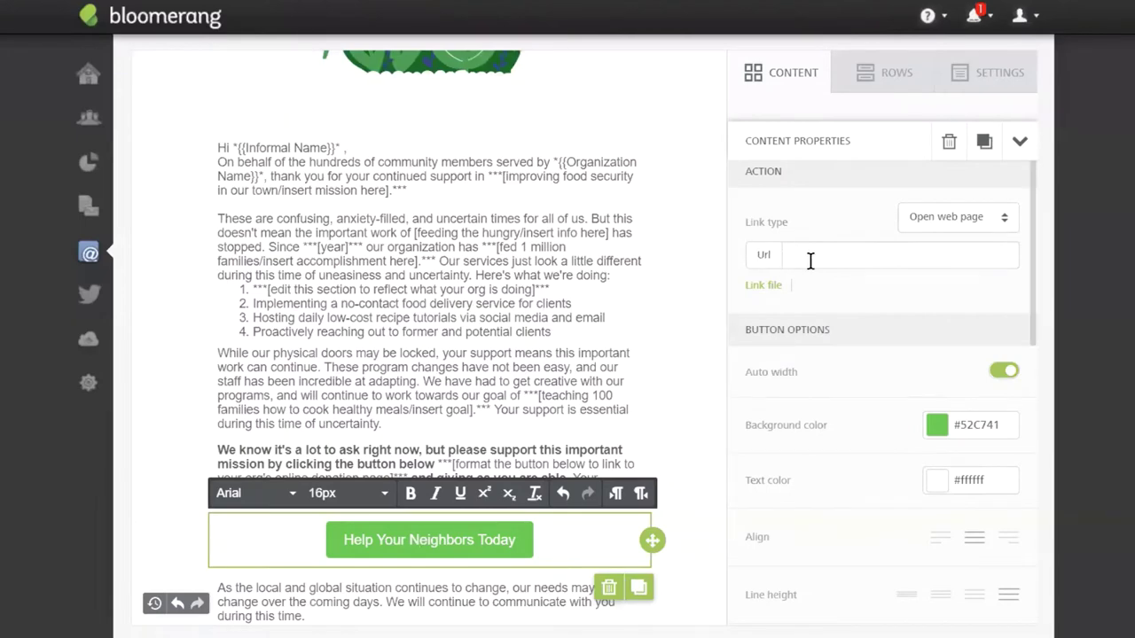
Paste the Wix site's donate-now page URL into the button's Url field.
left_click(810, 258)
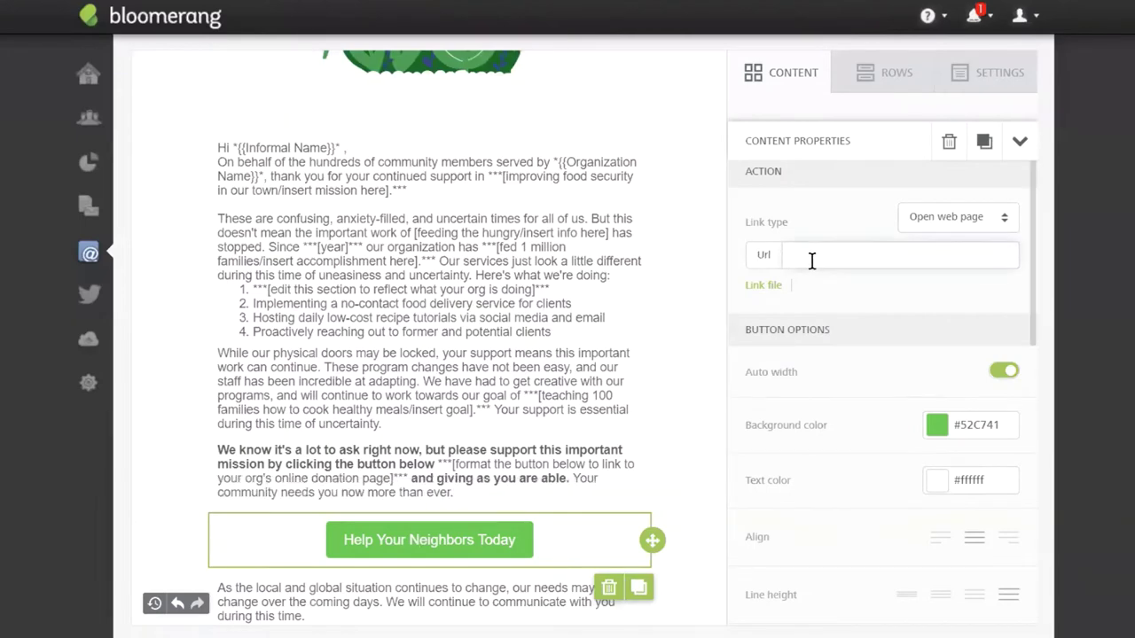
type("ottmoran2.wixsite.com/scottstots/donate-now")
left_click(892, 290)
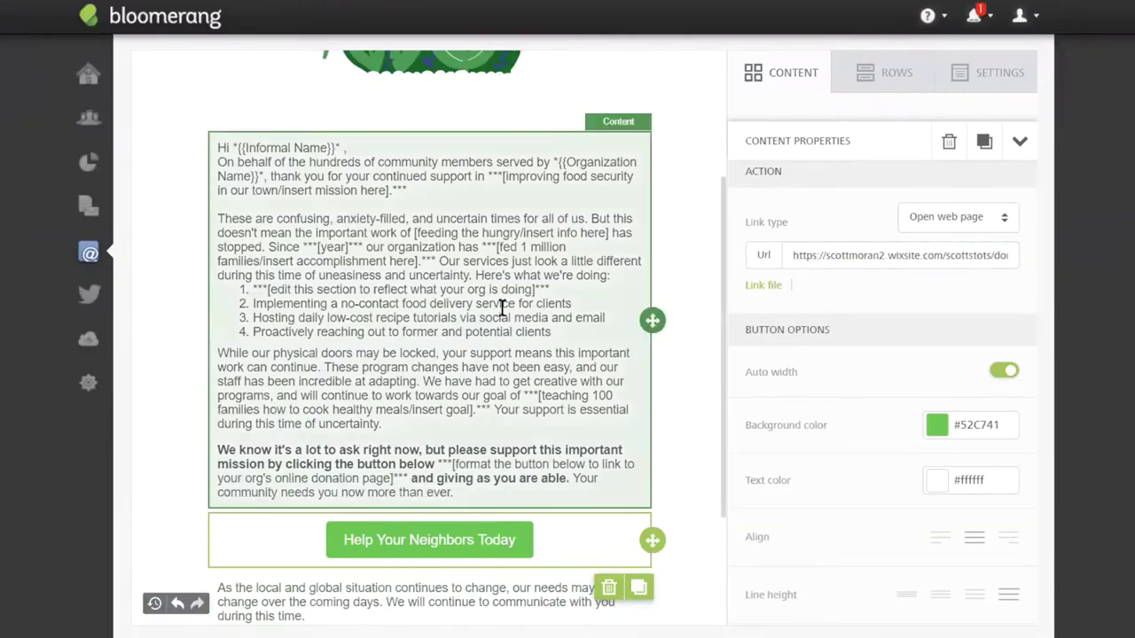
scroll(399, 354, "down", 2)
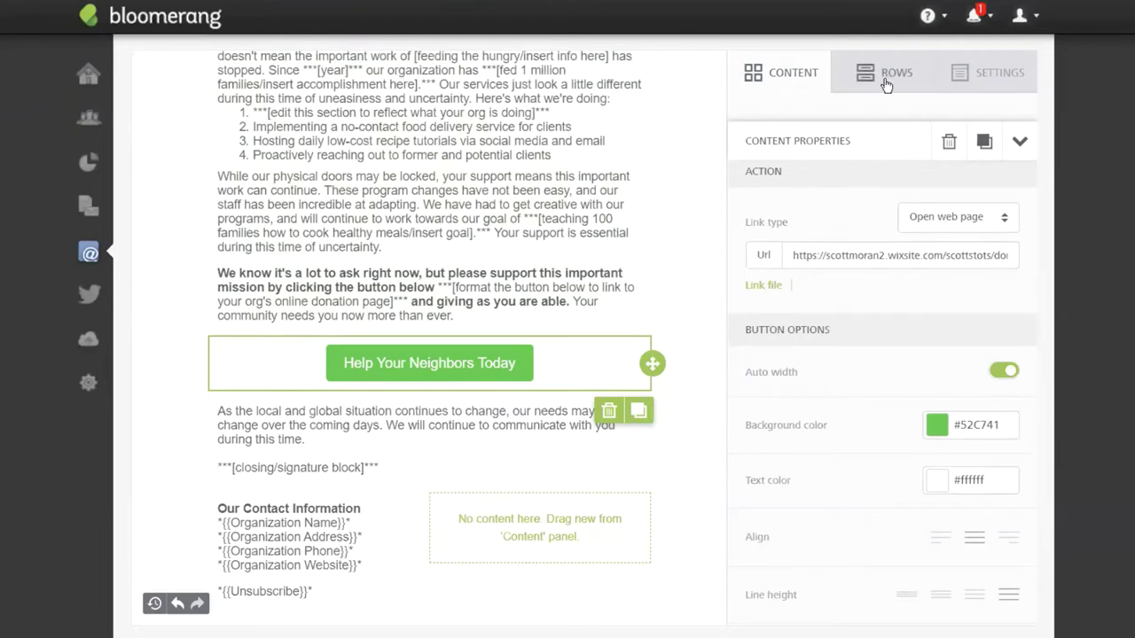
Drop a Social block beside the contact information using the dark circle icon style.
left_click(826, 78)
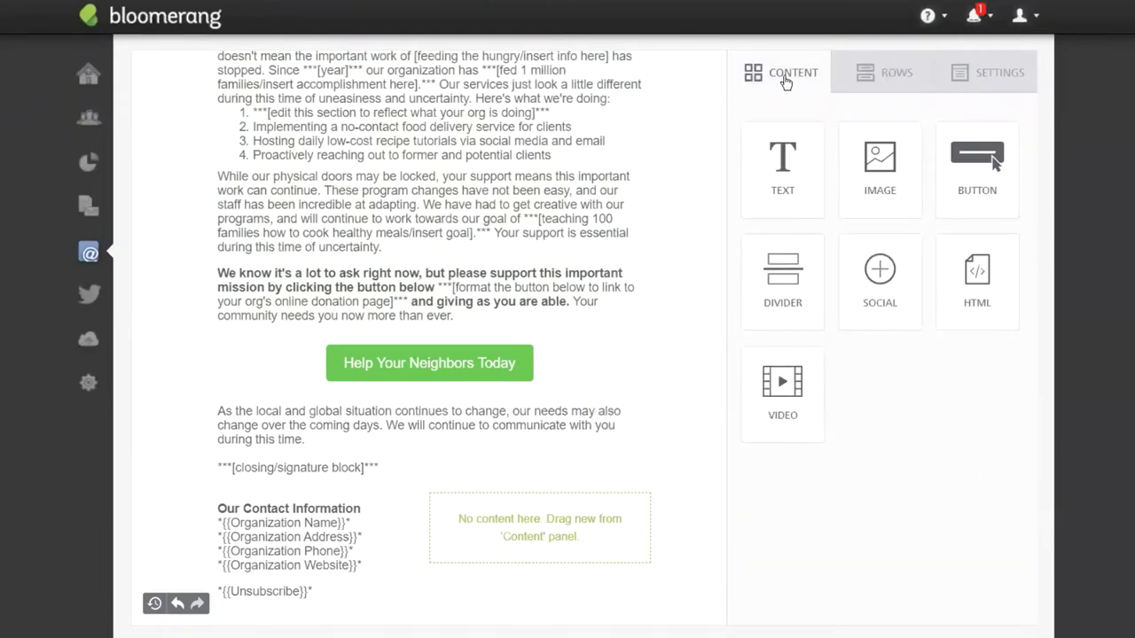
left_click_drag(882, 275, 497, 511)
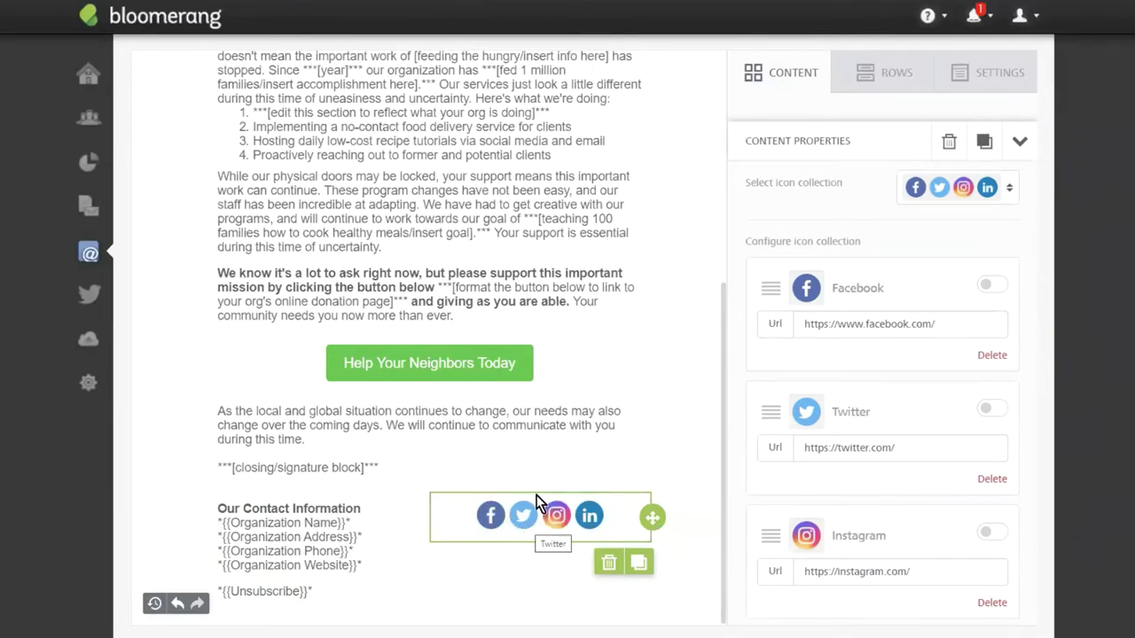
left_click(1008, 189)
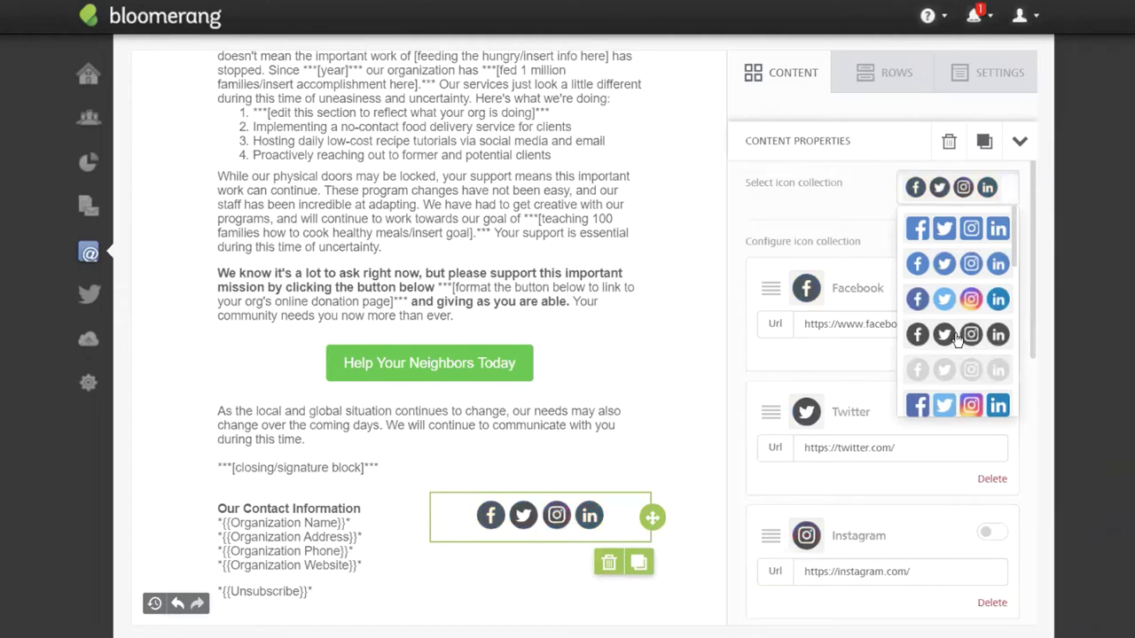
left_click(773, 380)
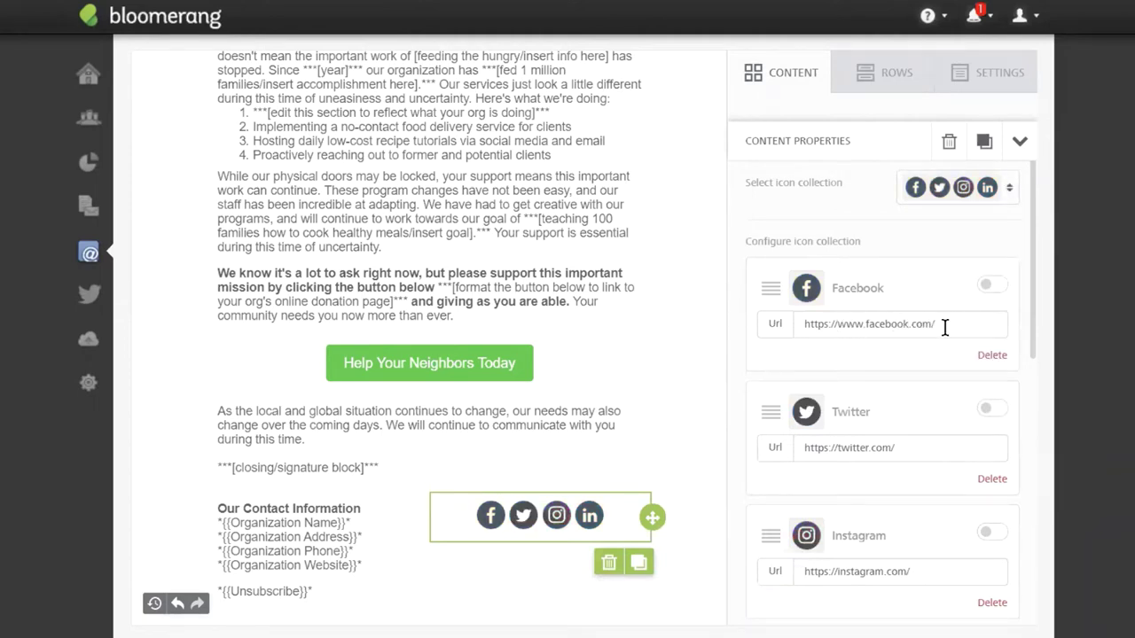
Remove the LinkedIn icon and set the icon spacing to 15.
scroll(927, 400, "down", 4)
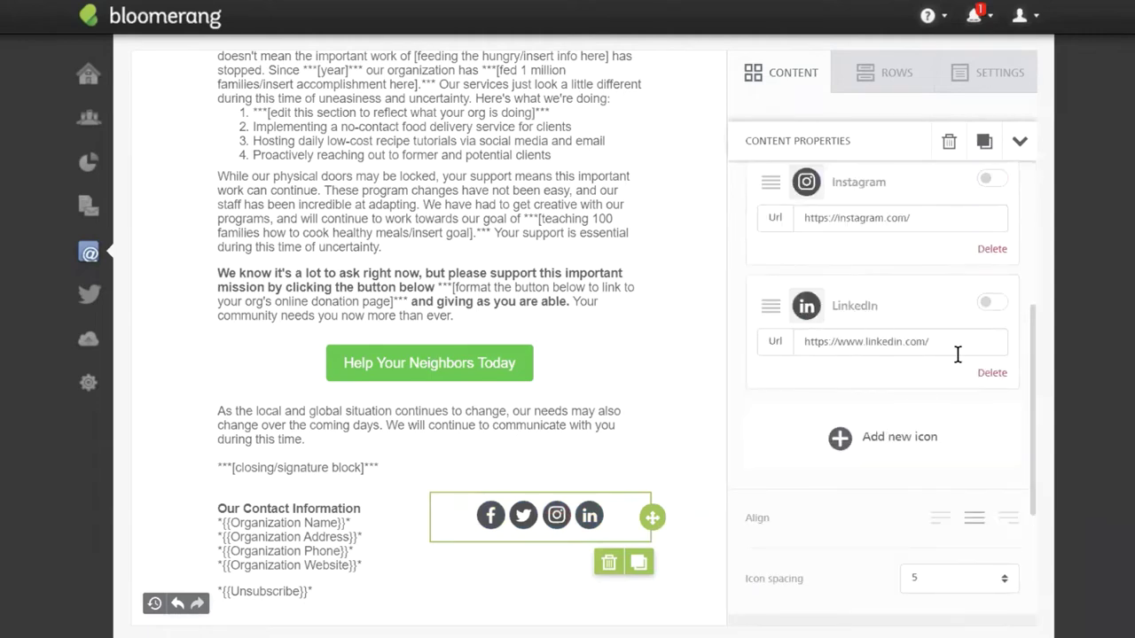
left_click(991, 373)
scroll(873, 289, "down", 4)
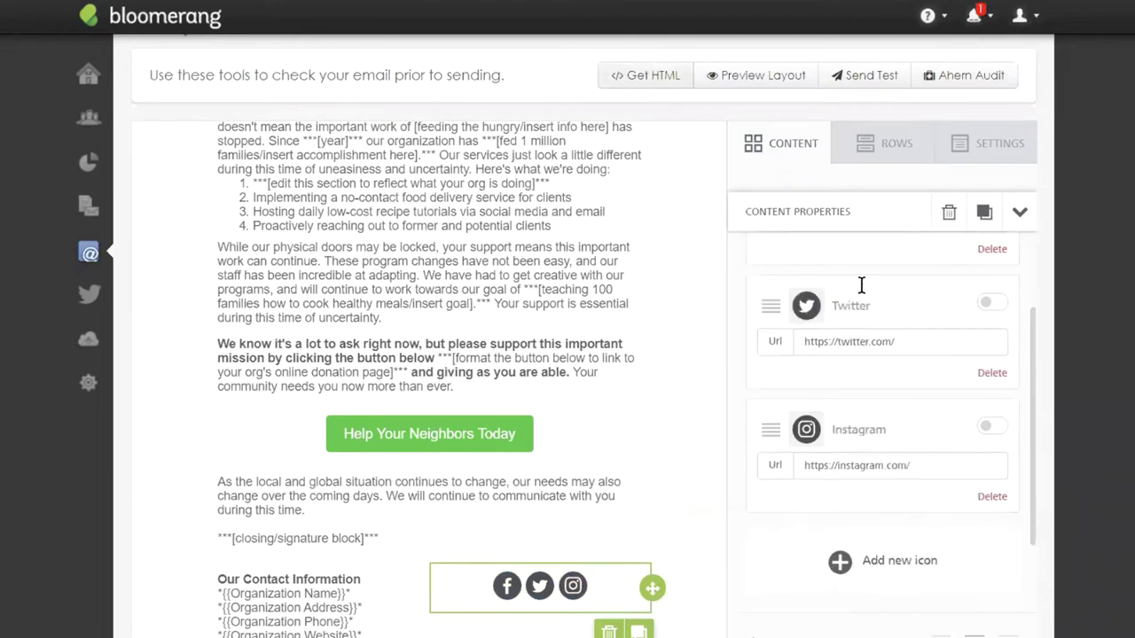
left_click(939, 530)
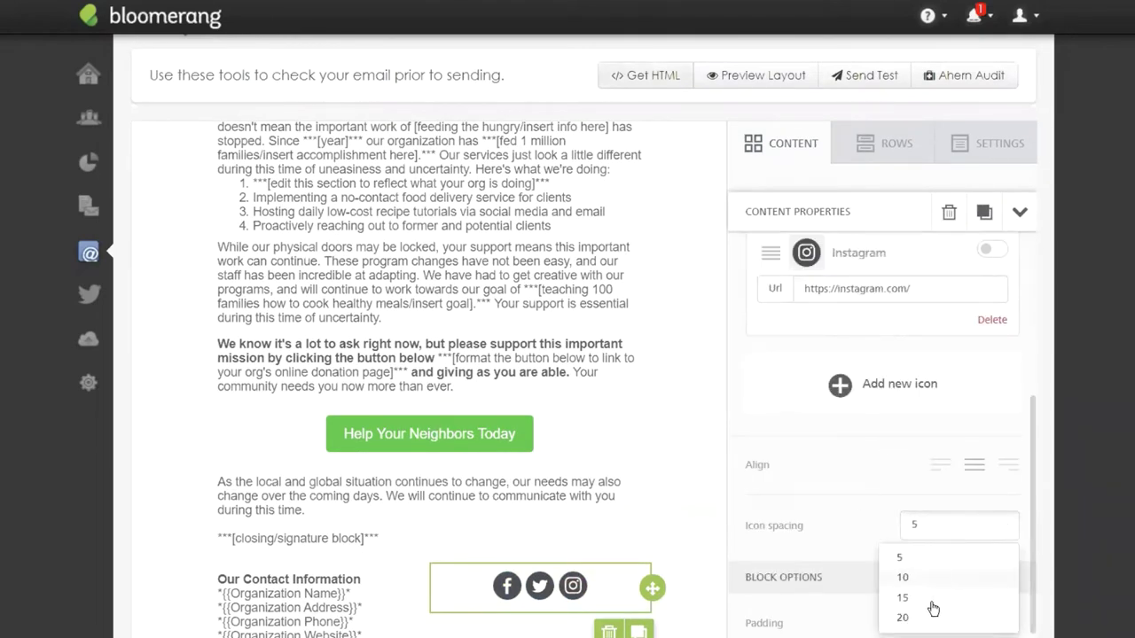
left_click(940, 601)
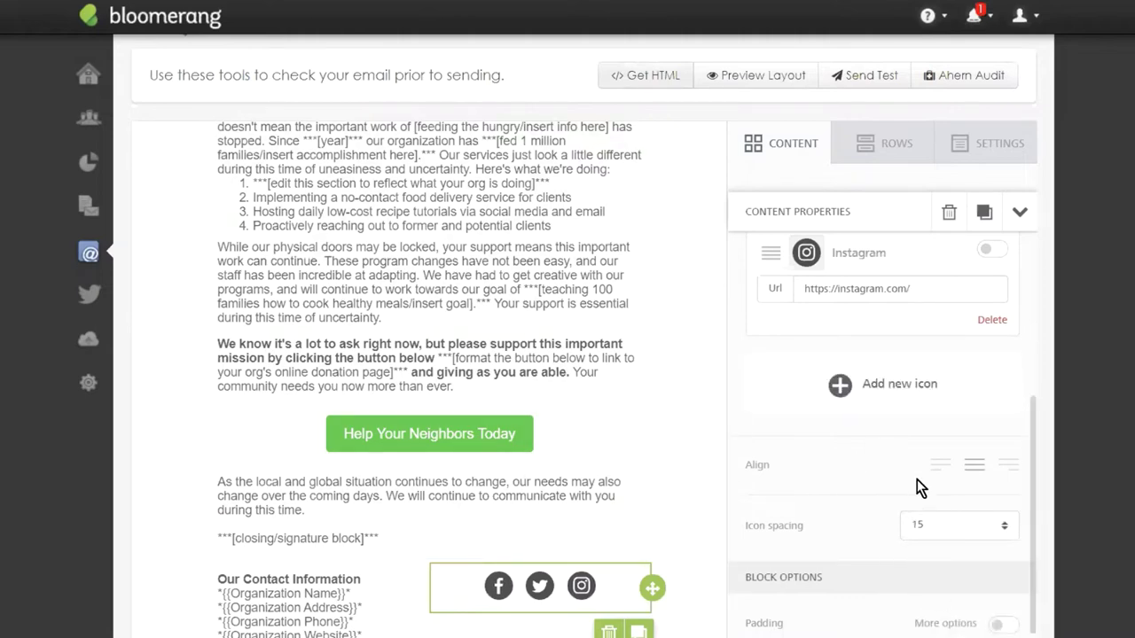
scroll(608, 398, "down", 5)
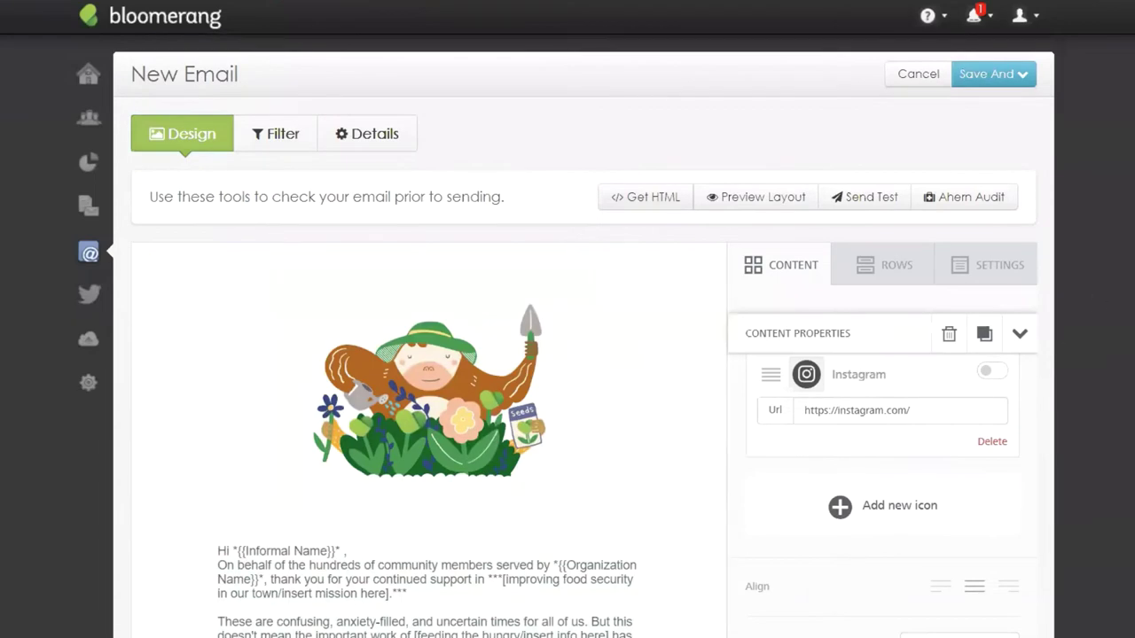
scroll(664, 393, "down", 2)
scroll(592, 261, "down", 1)
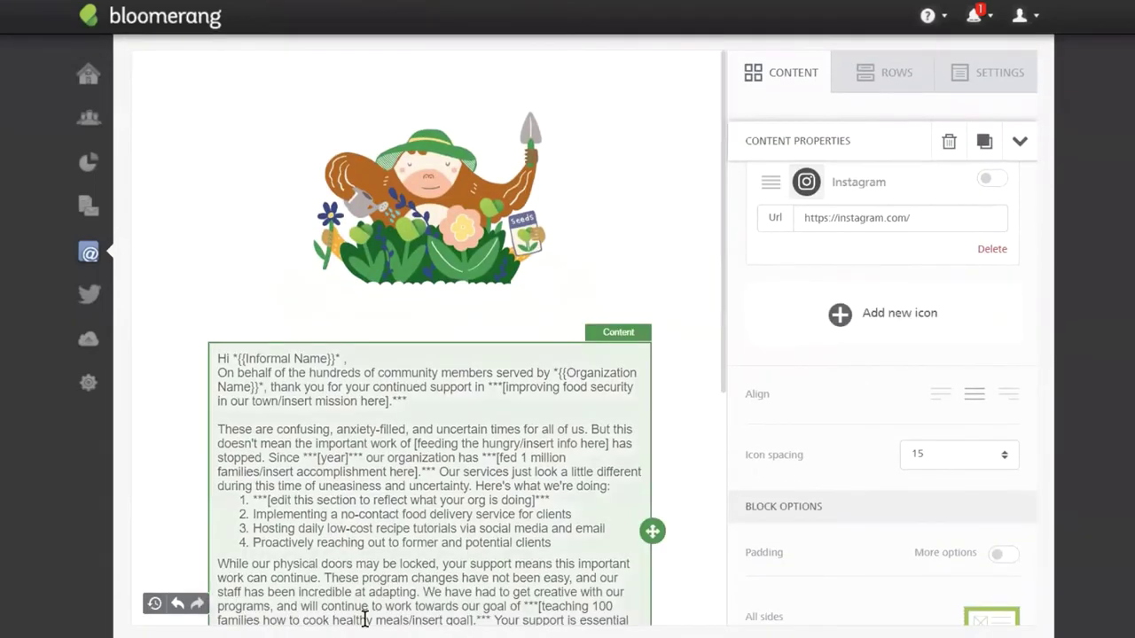
scroll(592, 261, "down", 3)
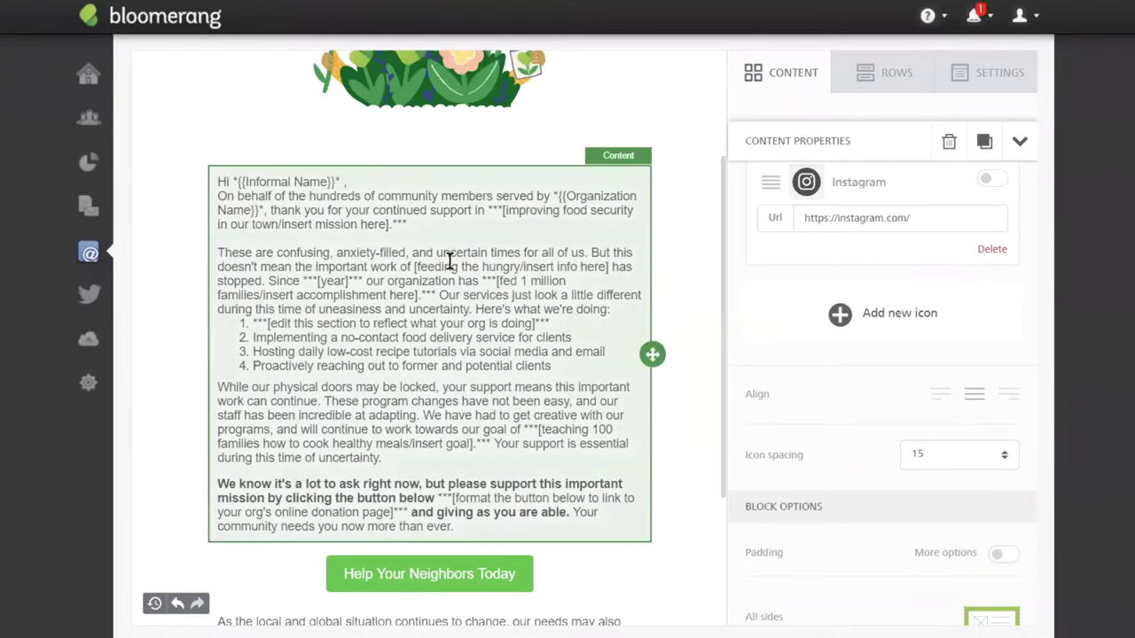
scroll(648, 331, "up", 5)
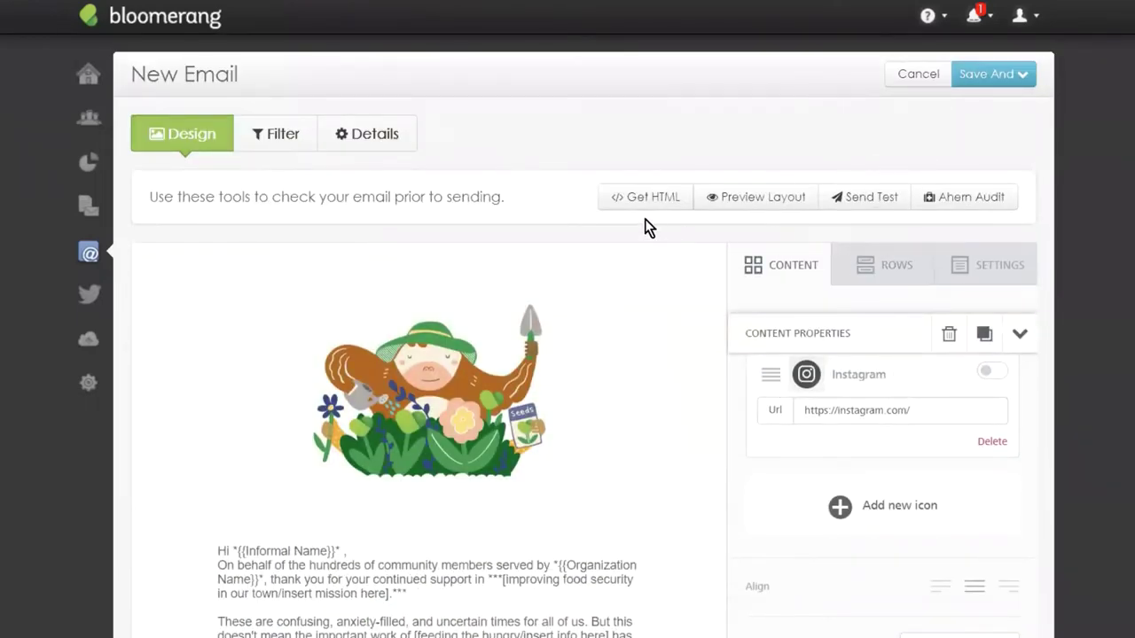
left_click(742, 197)
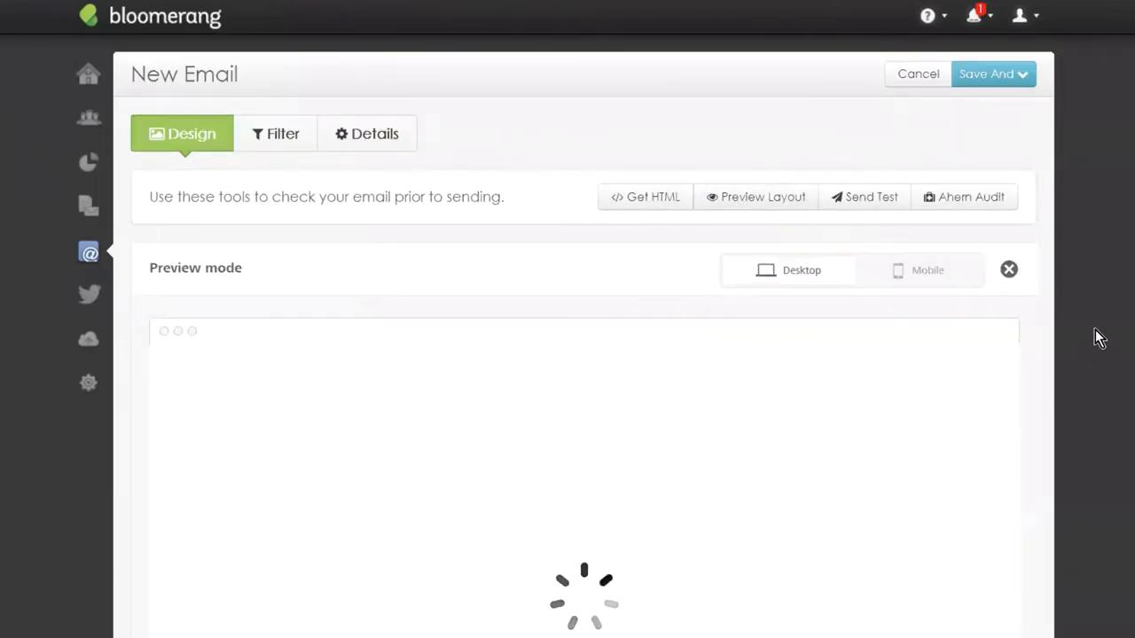
left_click(922, 278)
scroll(638, 450, "down", 10)
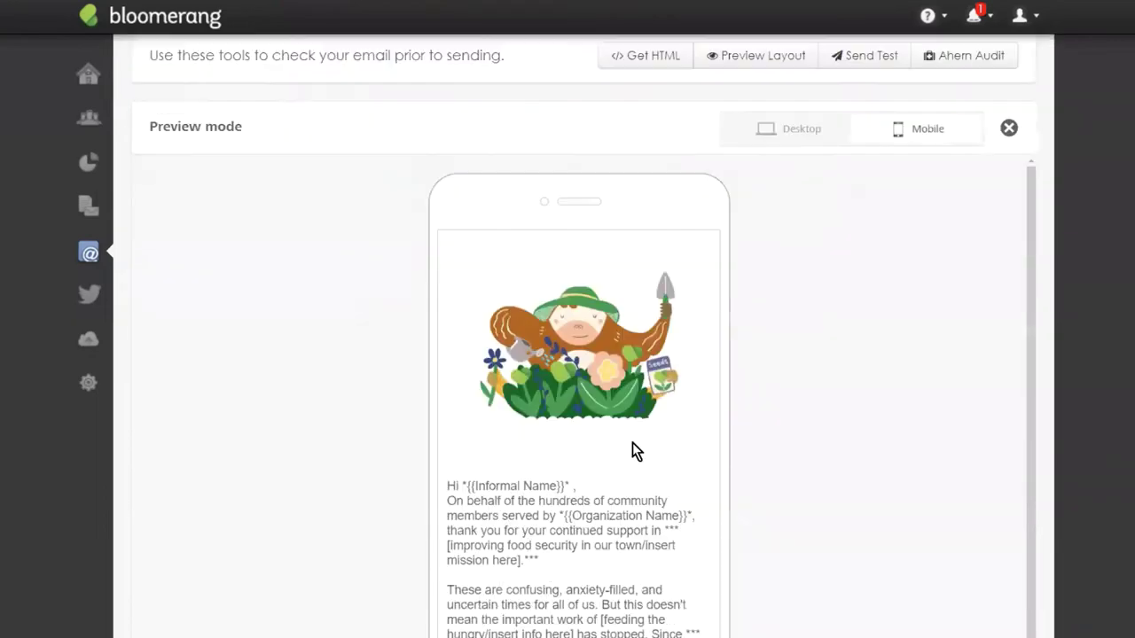
scroll(654, 413, "up", 3)
scroll(664, 413, "down", 1)
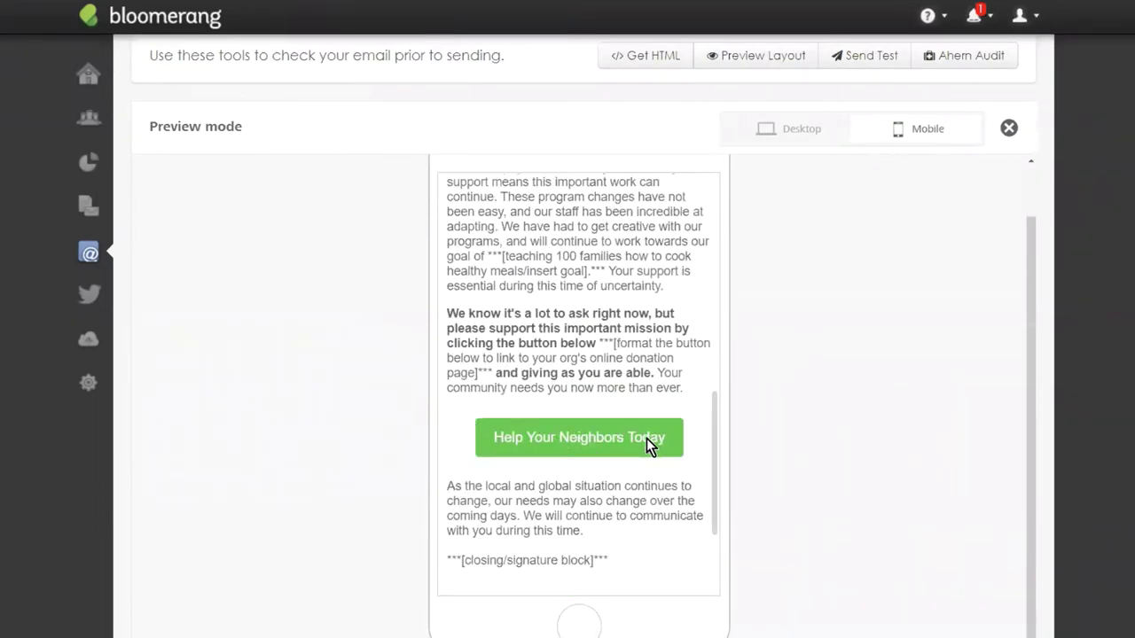
scroll(583, 390, "up", 2)
scroll(585, 388, "up", 4)
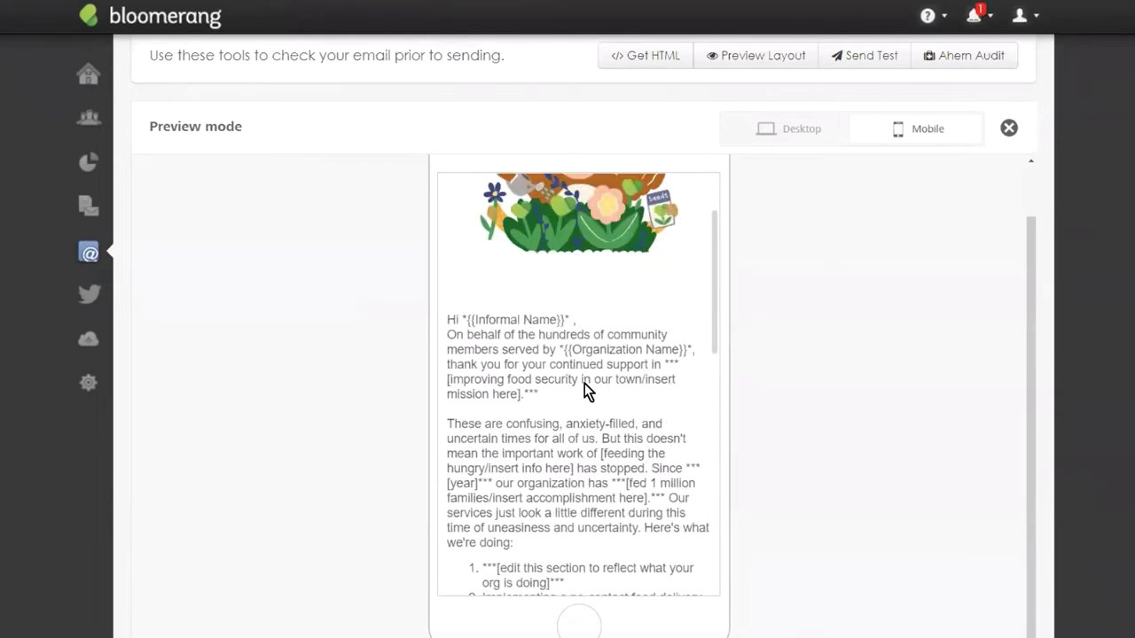
scroll(585, 390, "up", 2)
left_click(1009, 128)
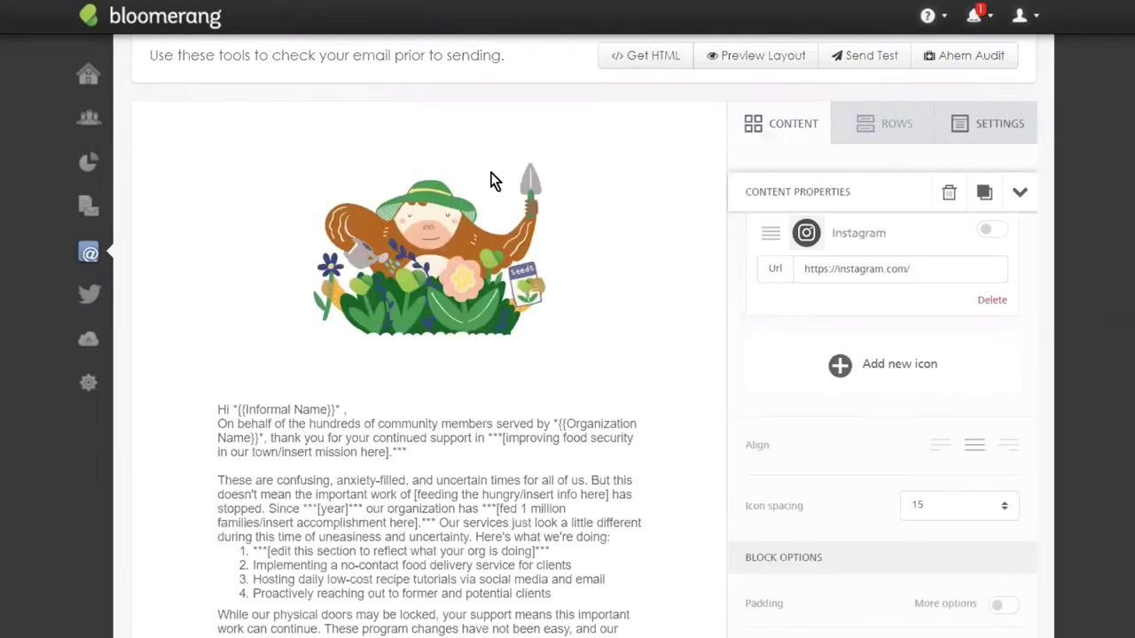
scroll(538, 227, "up", 2)
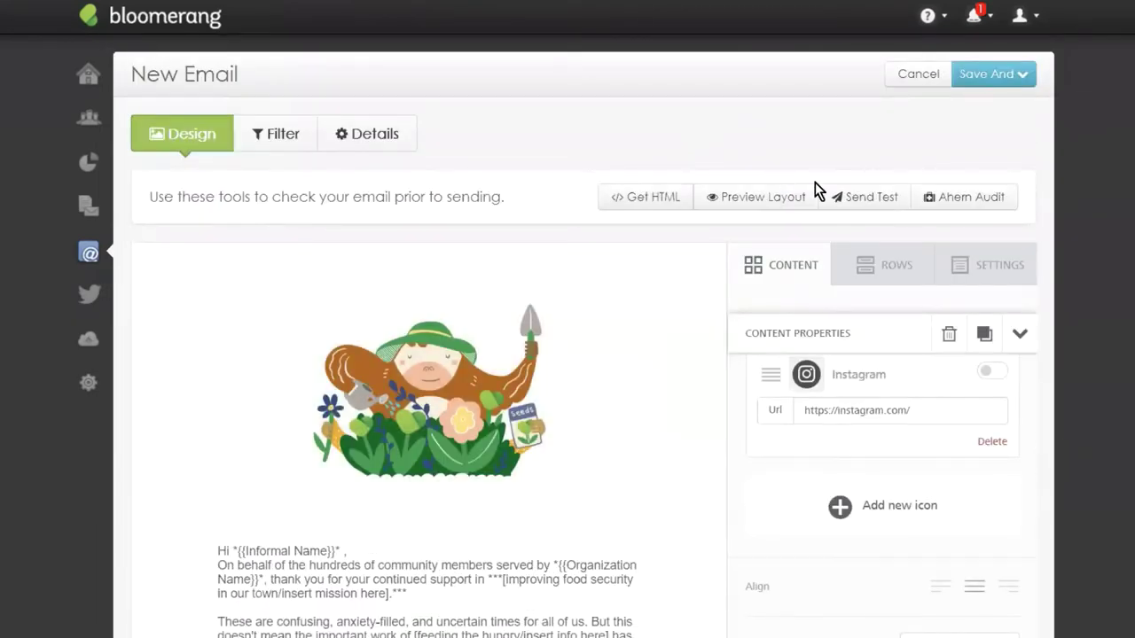
Cancel a test send, then use Save And > Preview to show 14 emails to send.
left_click(856, 204)
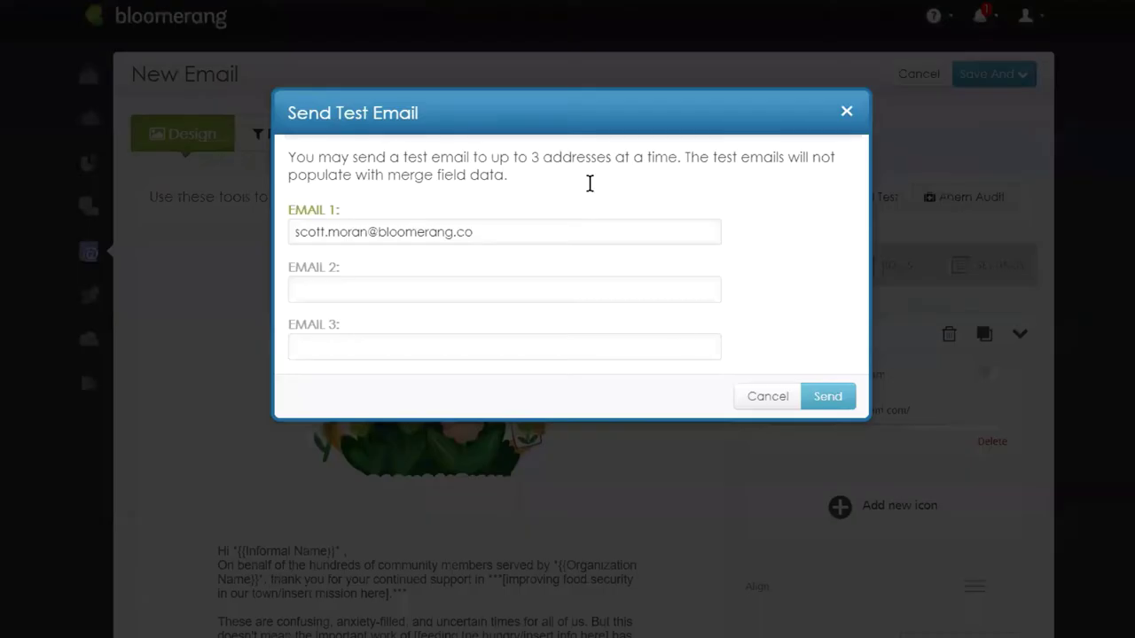
left_click(777, 399)
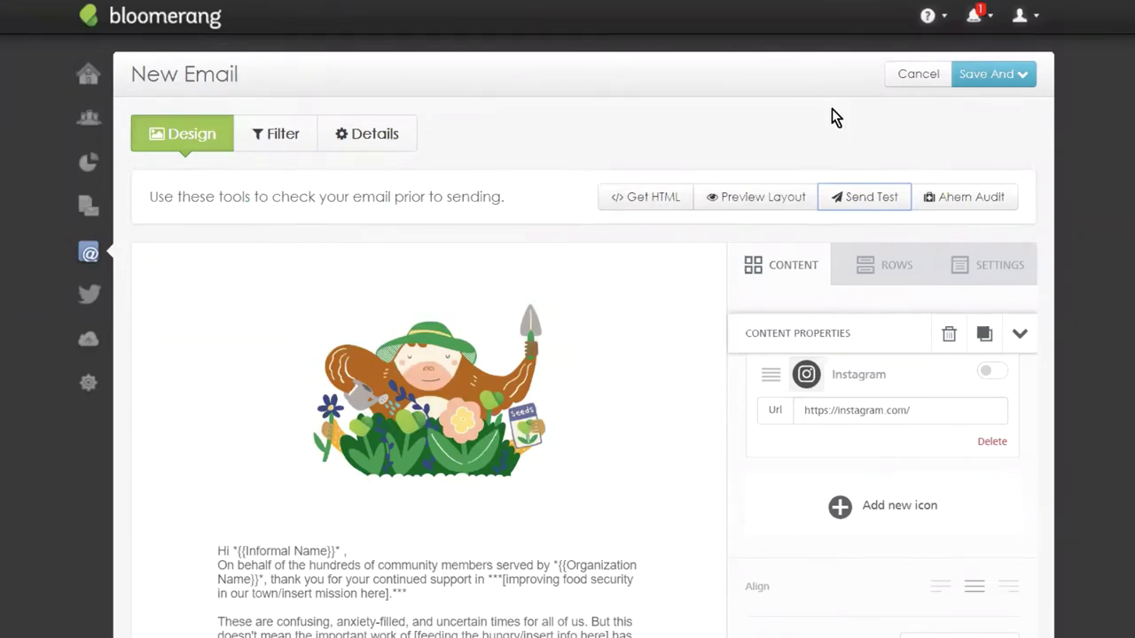
left_click(992, 73)
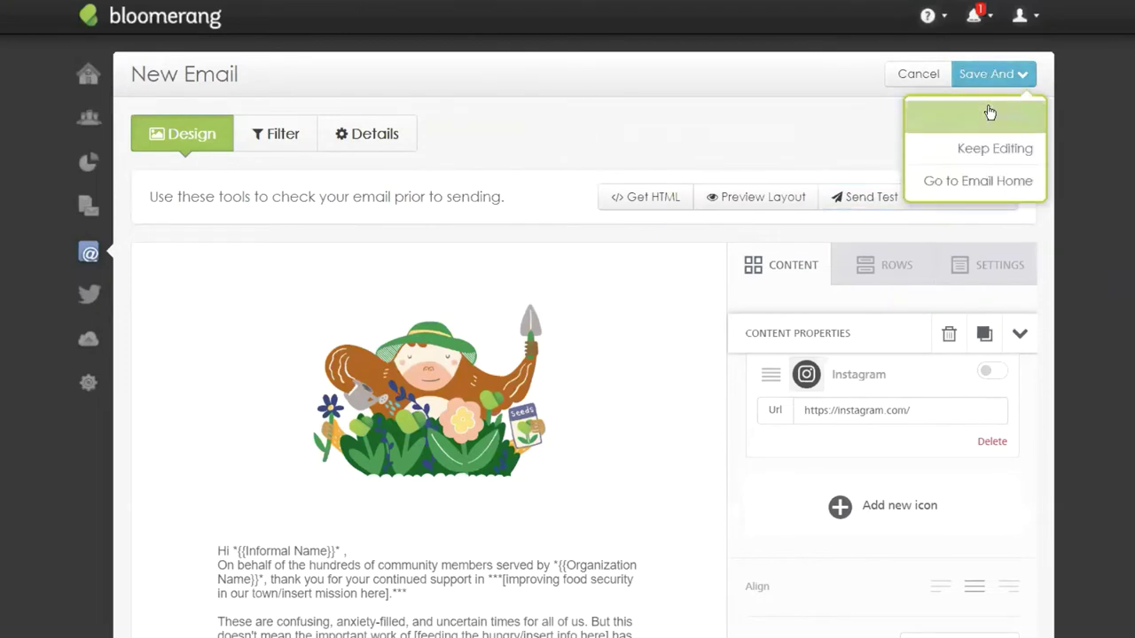
left_click(990, 114)
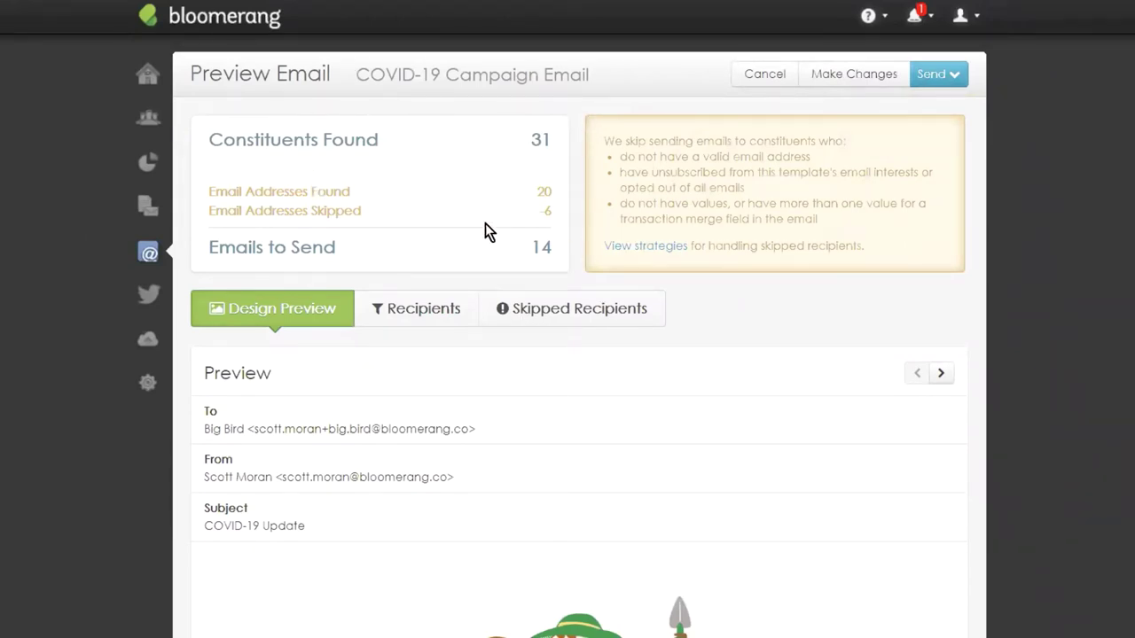
Show the Skipped Recipients list with each recipient's bad e-mail or opt-out reason.
scroll(459, 233, "down", 1)
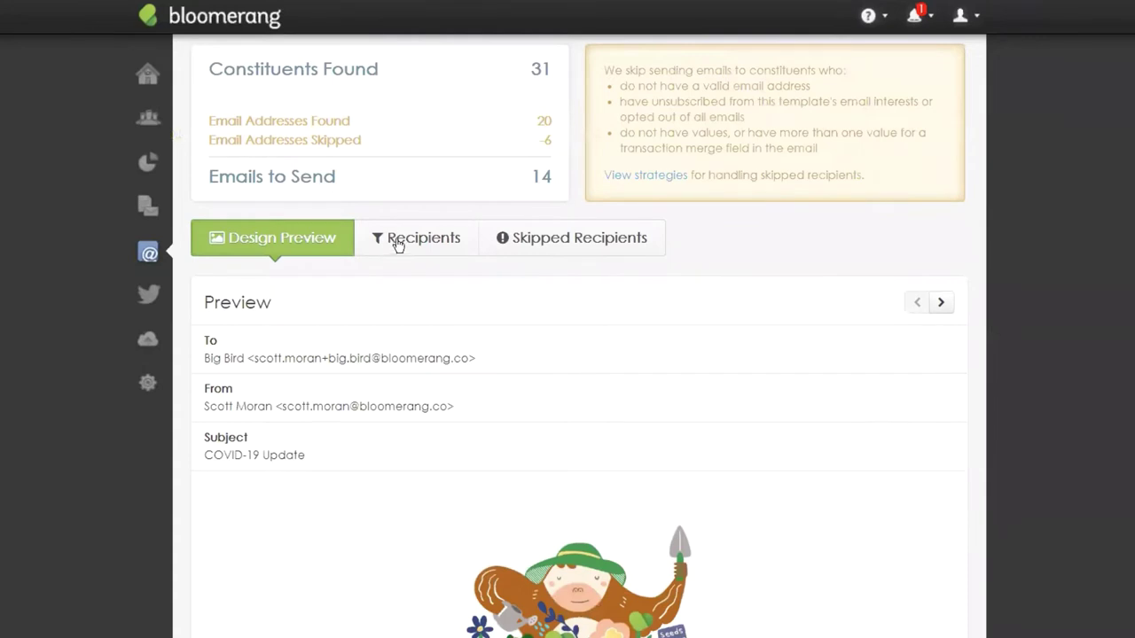
left_click(434, 234)
left_click(570, 237)
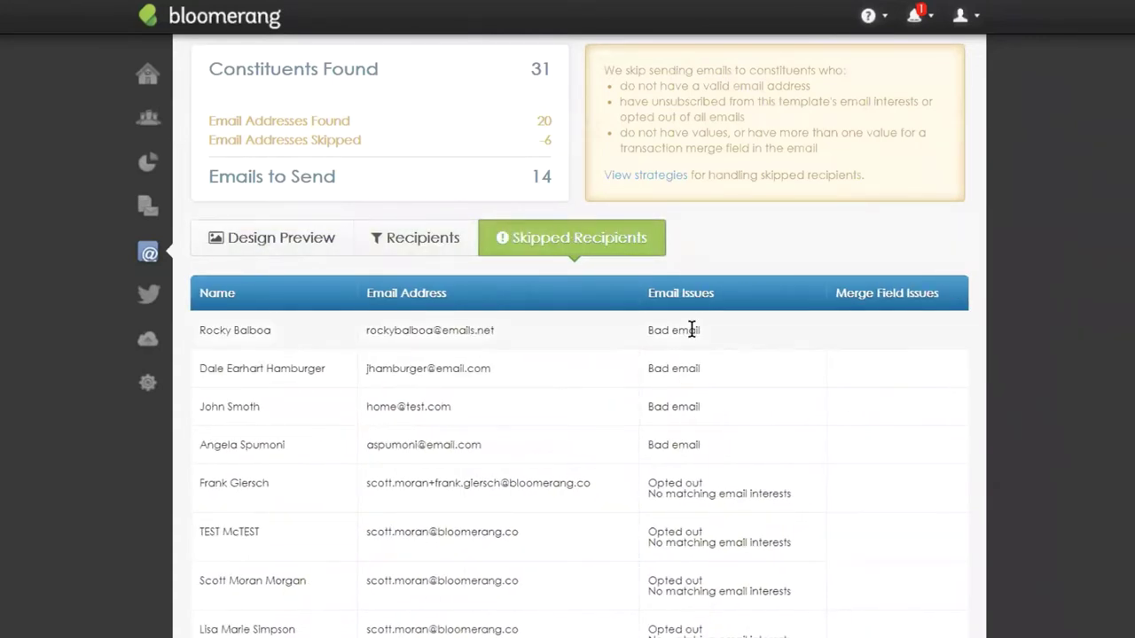
scroll(813, 298, "up", 1)
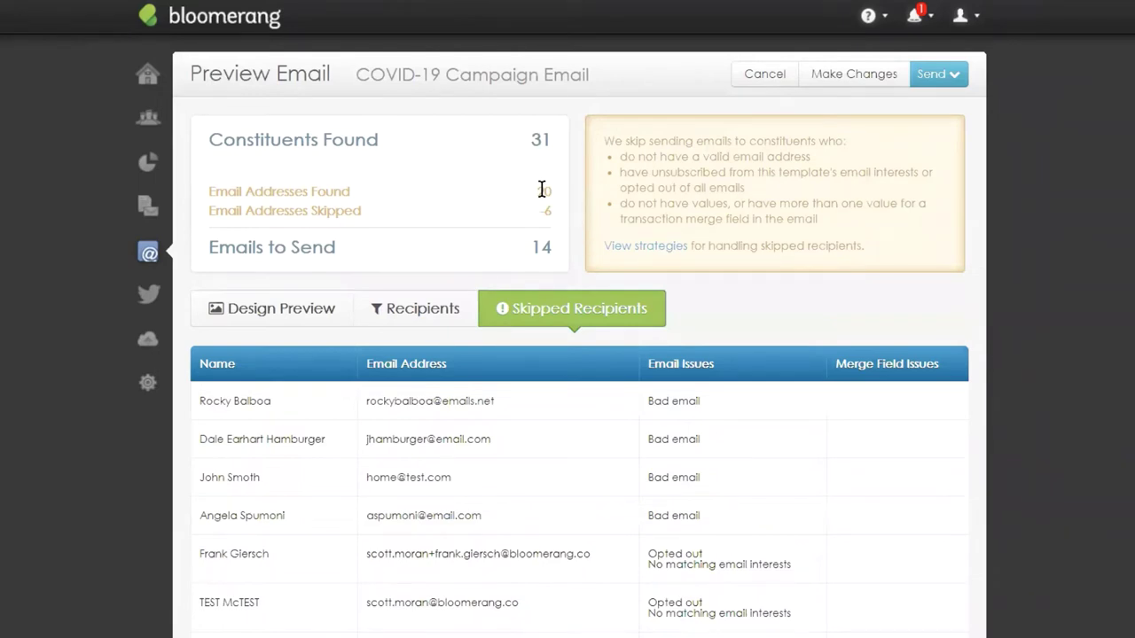
Return to the email design preview and scroll through the message.
left_click(289, 319)
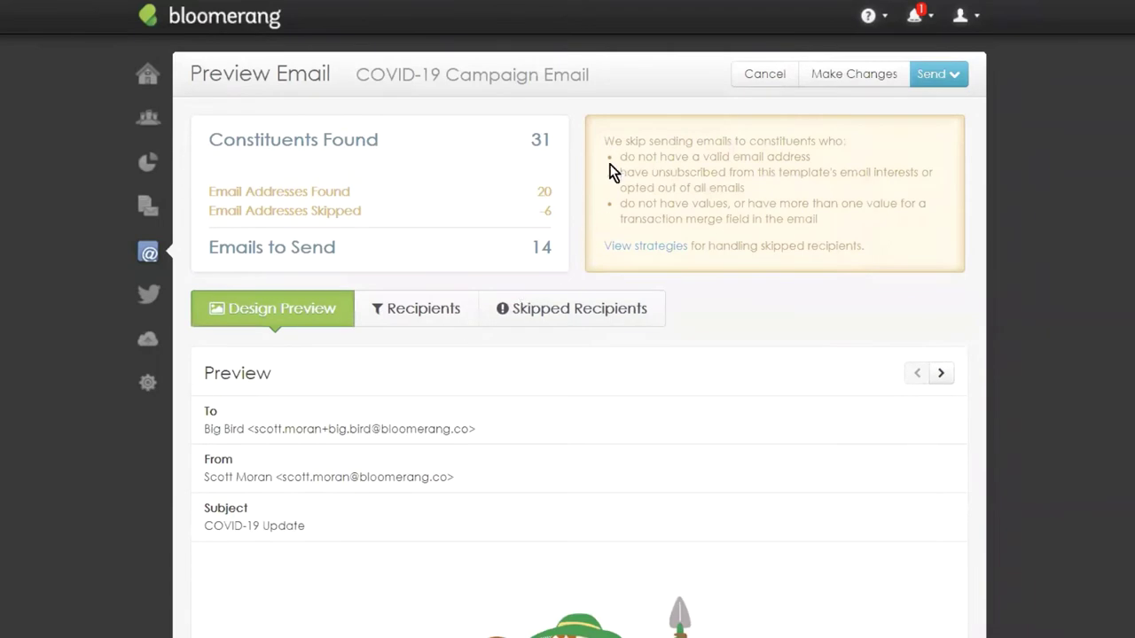
scroll(609, 173, "down", 3)
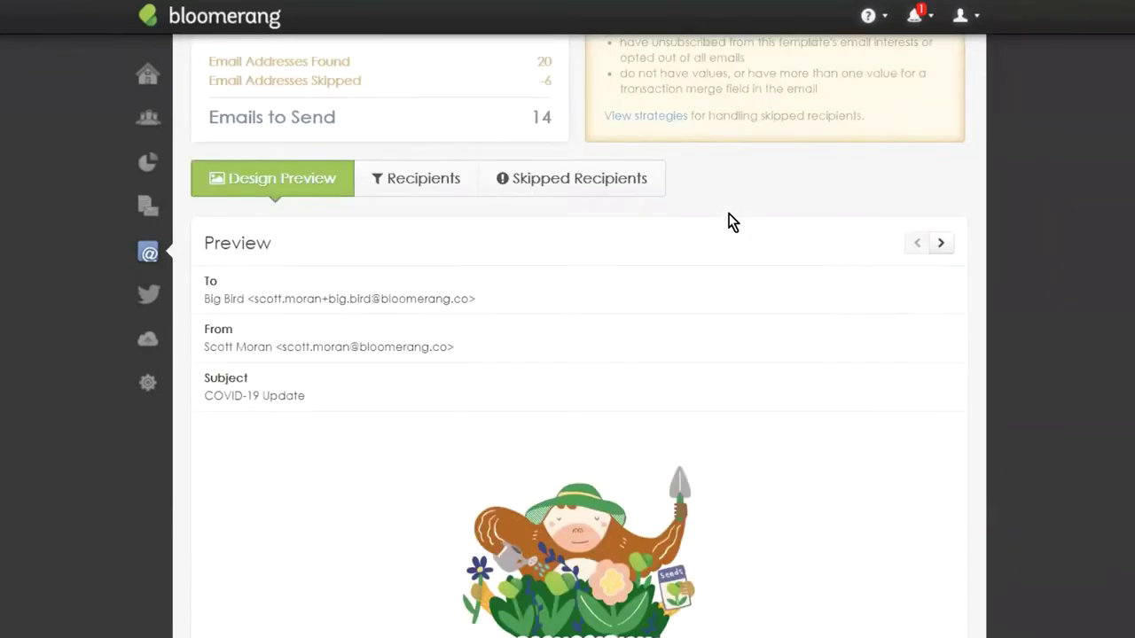
scroll(730, 225, "down", 3)
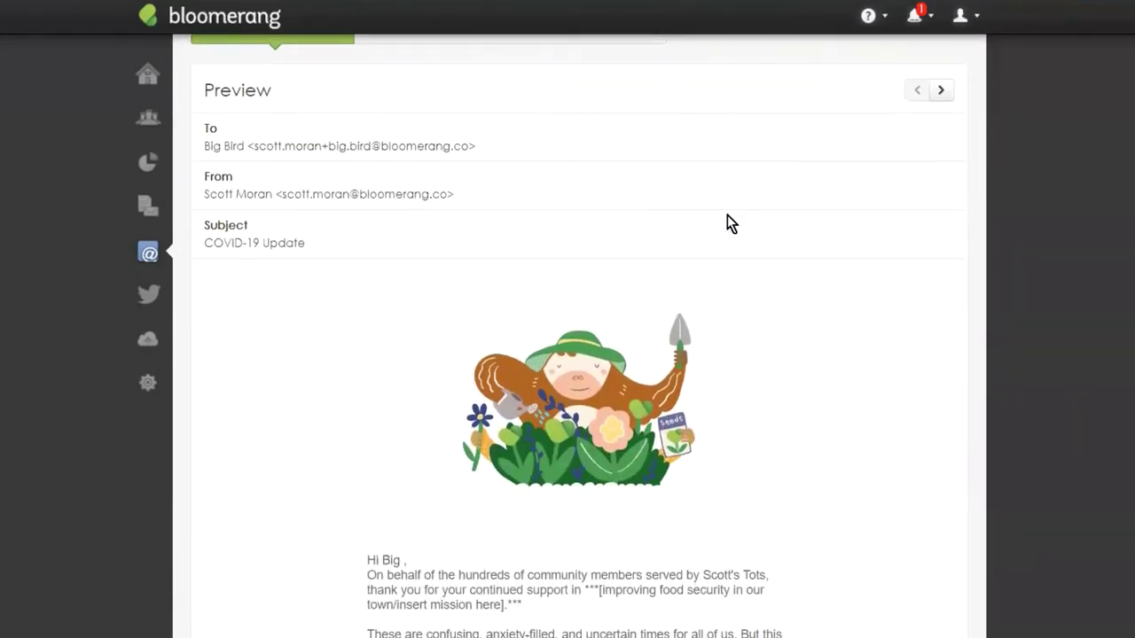
scroll(730, 199, "up", 3)
scroll(739, 193, "down", 2)
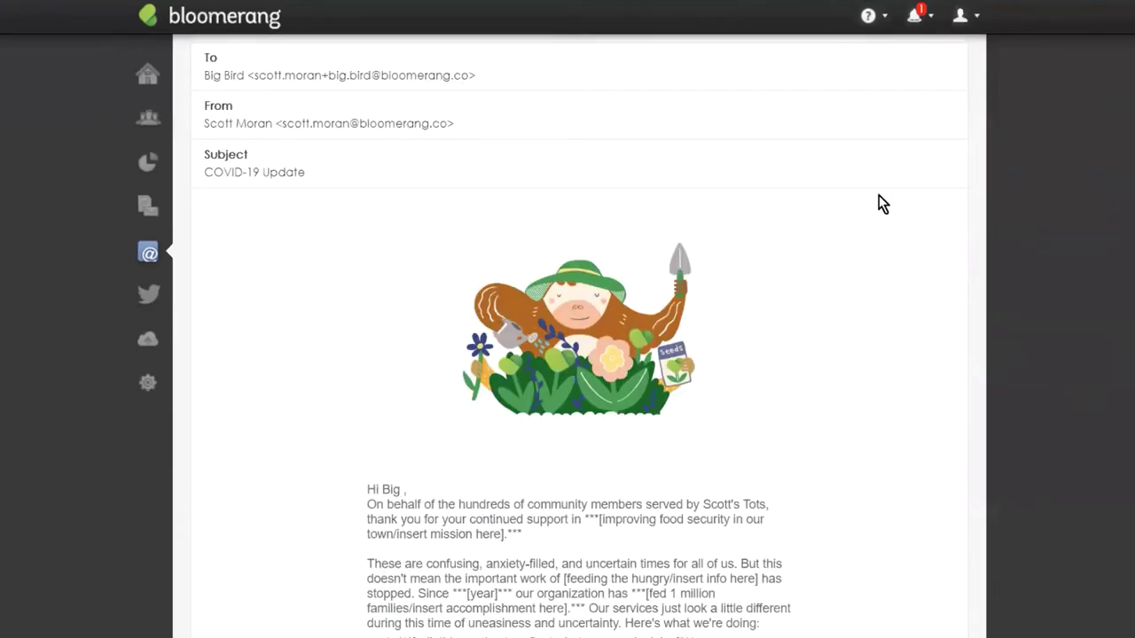
scroll(922, 142, "up", 1)
Preview the email as the next recipient would get it, checking it down to the footer.
left_click(943, 90)
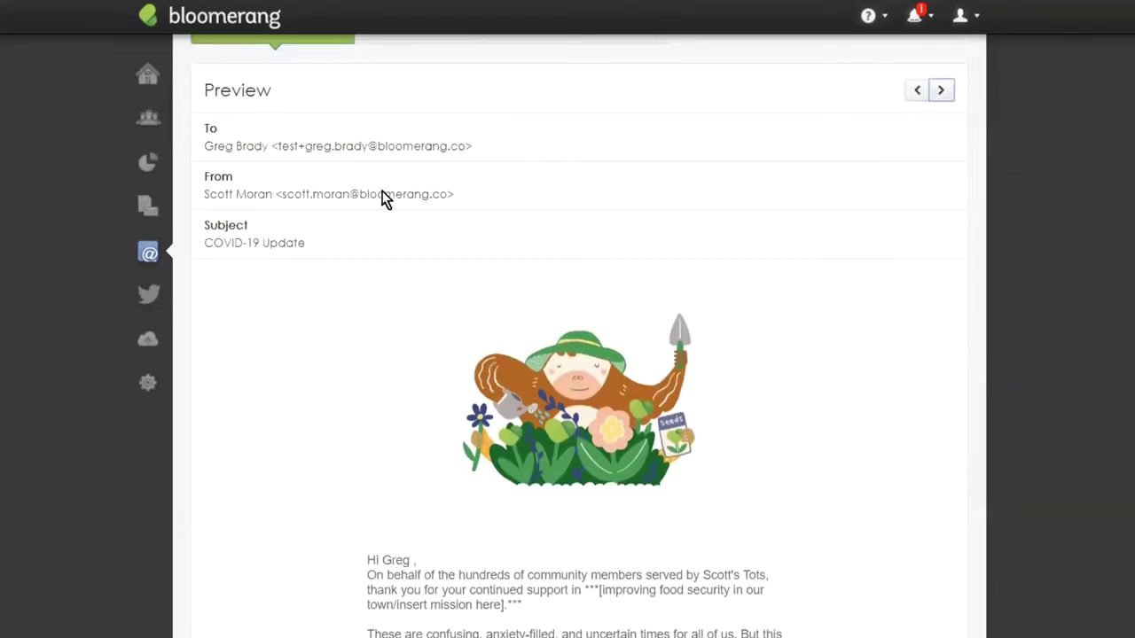
scroll(630, 235, "down", 2)
scroll(457, 340, "down", 2)
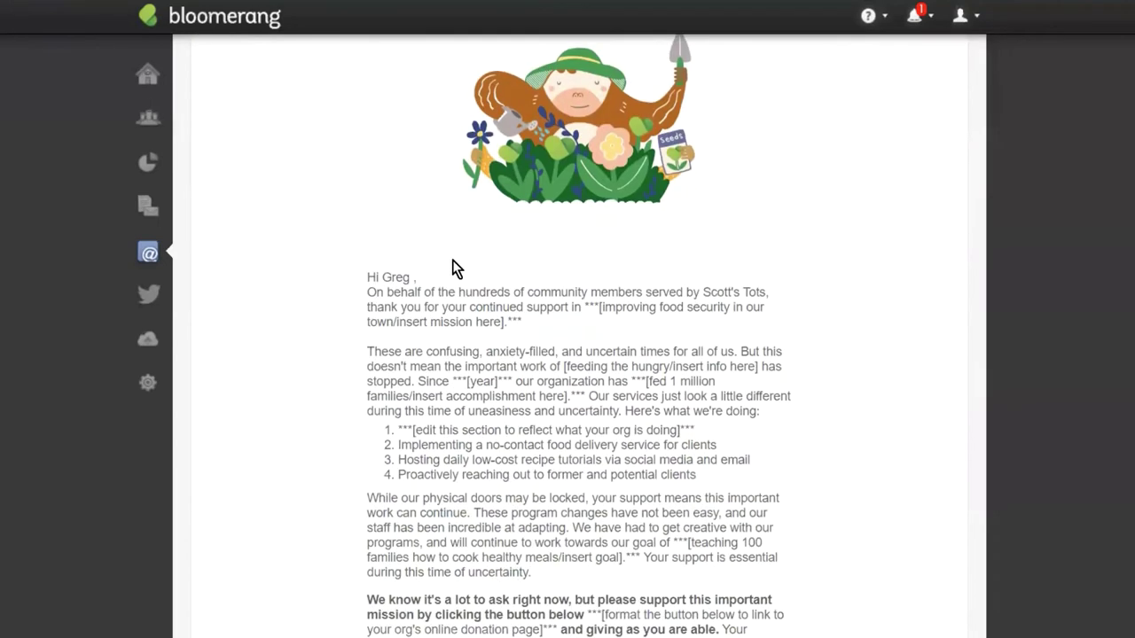
scroll(614, 178, "up", 6)
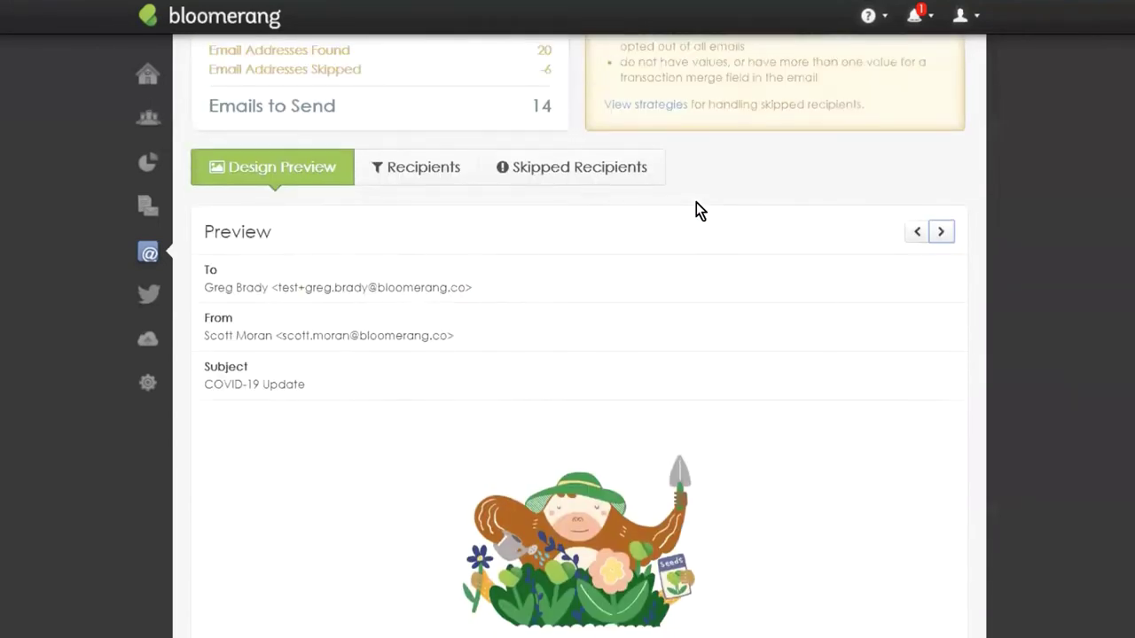
scroll(710, 557, "down", 3)
left_click_drag(705, 505, 775, 505)
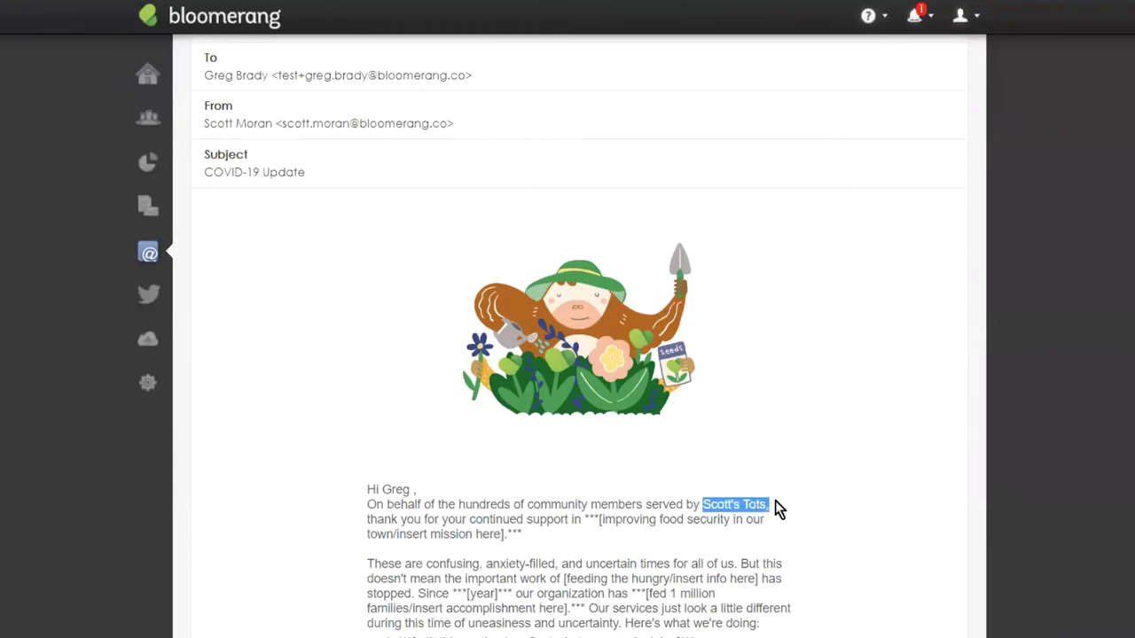
left_click(767, 386)
scroll(768, 310, "down", 1)
scroll(768, 310, "down", 8)
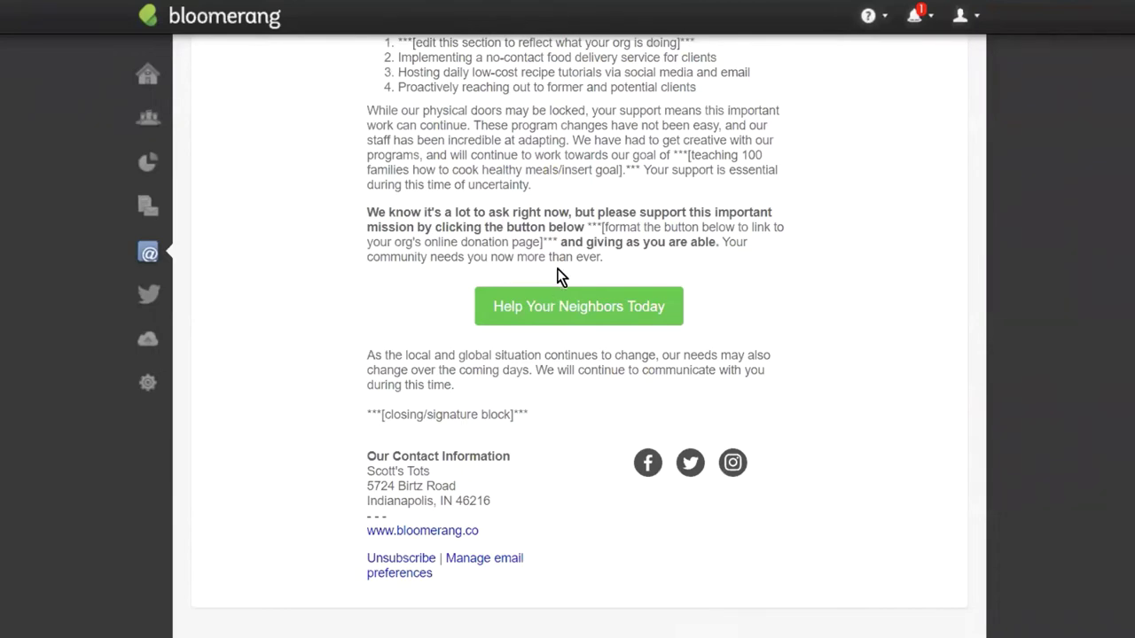
scroll(576, 306, "up", 13)
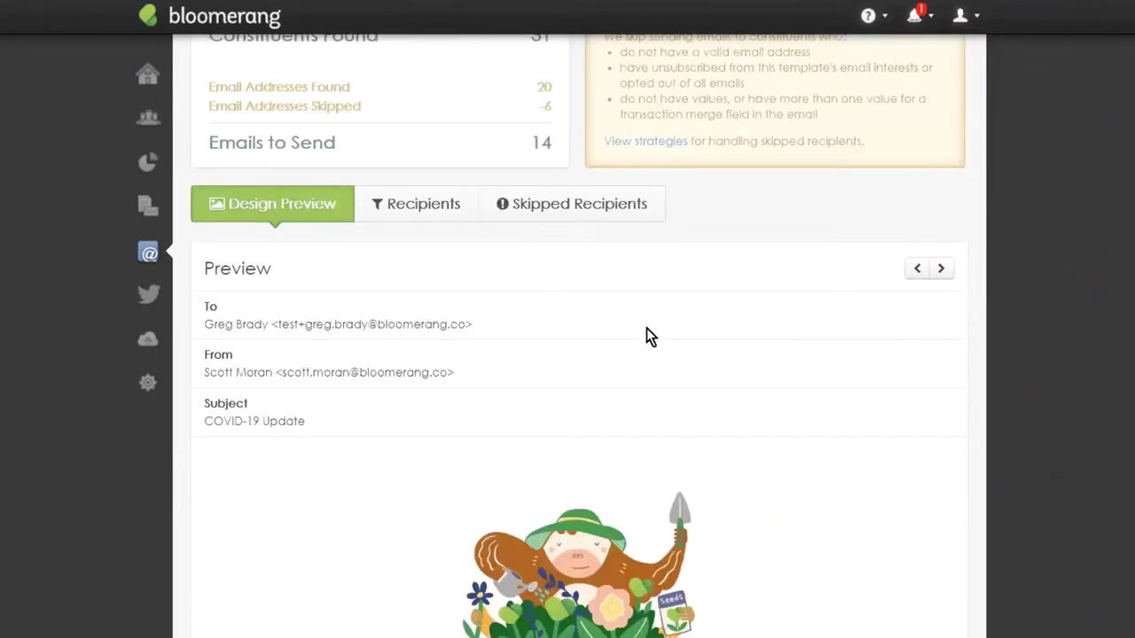
scroll(649, 337, "up", 2)
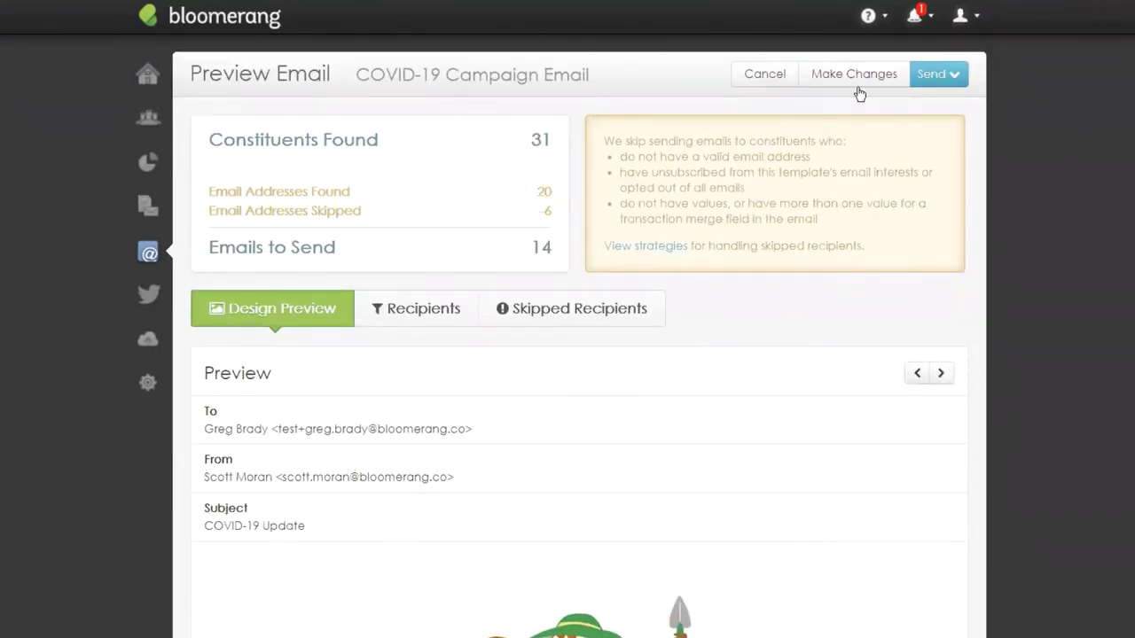
Send the COVID-19 Campaign Email now, confirm the mass send, and go to the Email Dashboard.
left_click(954, 75)
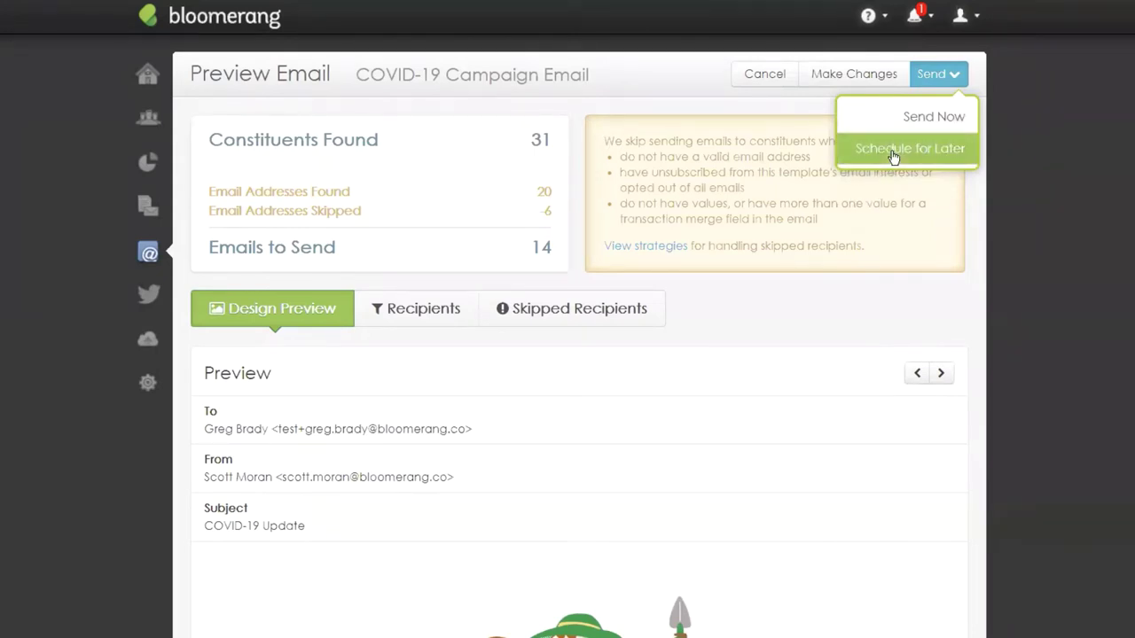
left_click(931, 121)
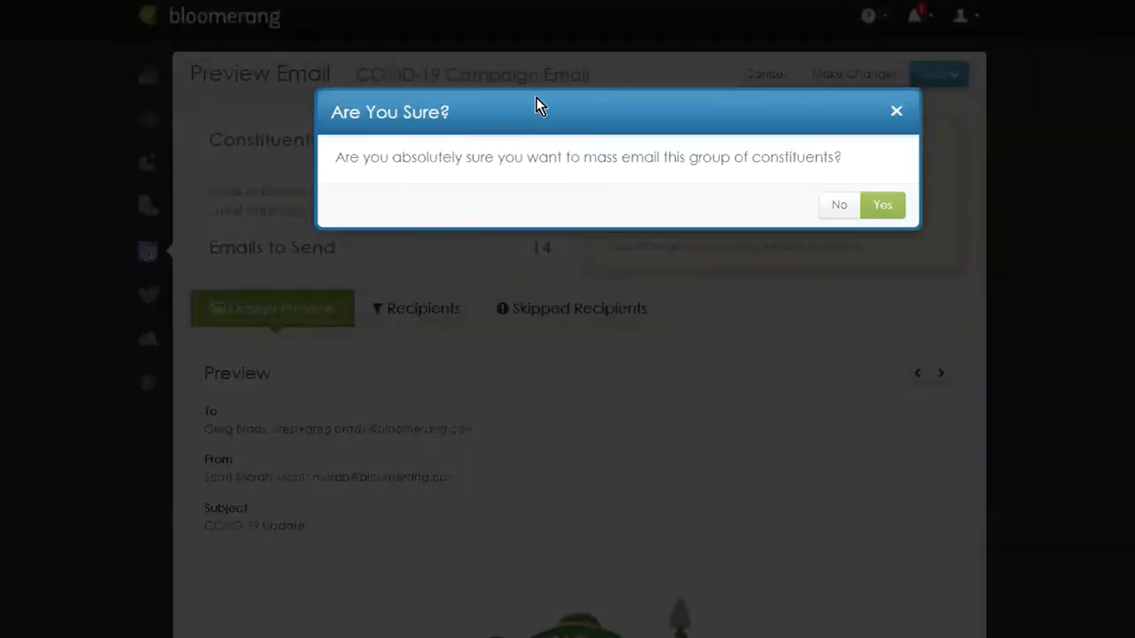
left_click(881, 208)
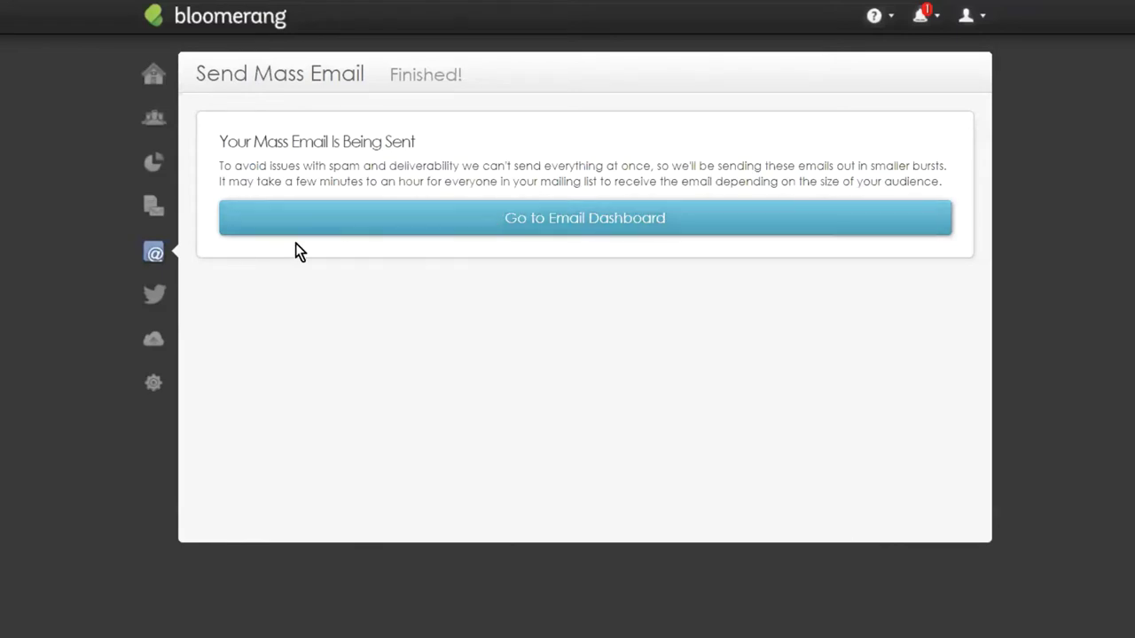
left_click(504, 230)
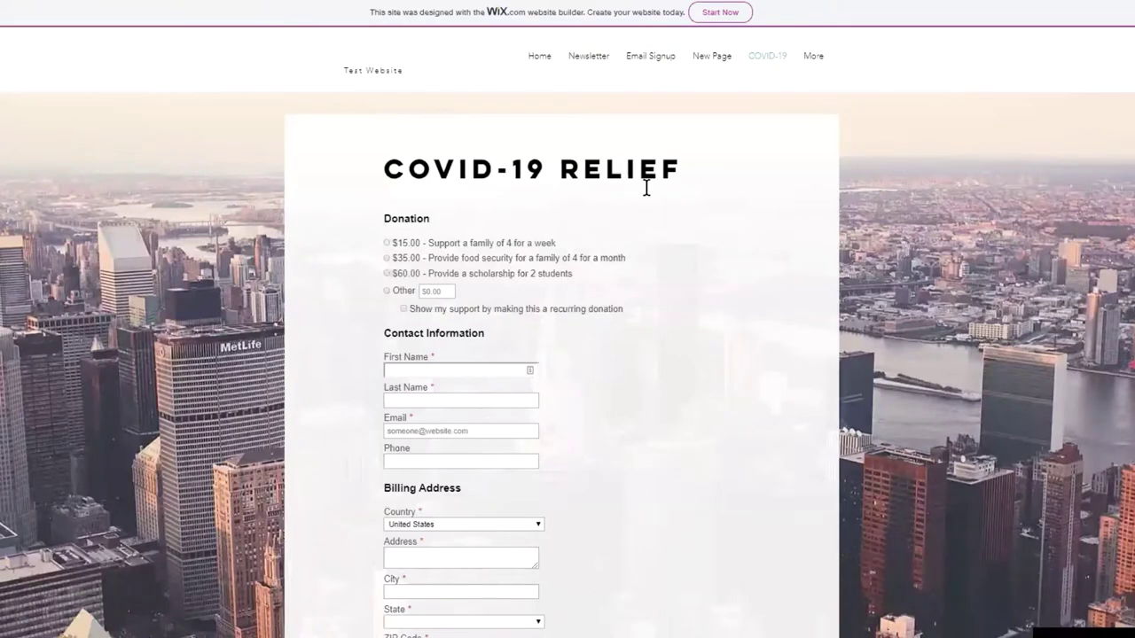
Scroll through the Wix COVID-19 Relief donation form to review it.
scroll(646, 186, "down", 1)
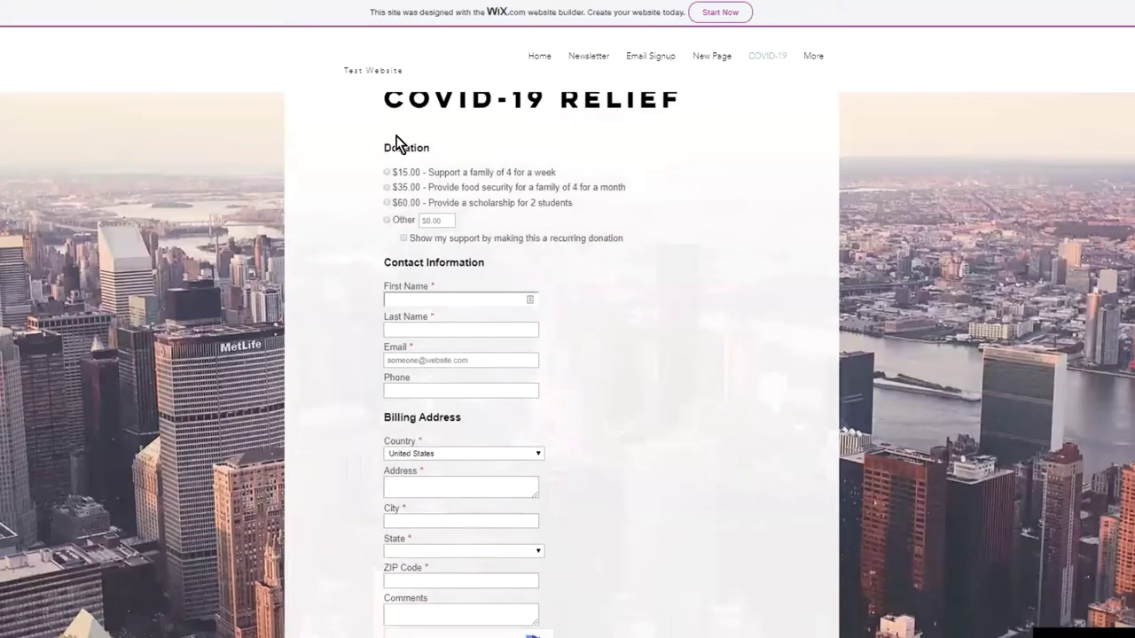
scroll(621, 223, "down", 2)
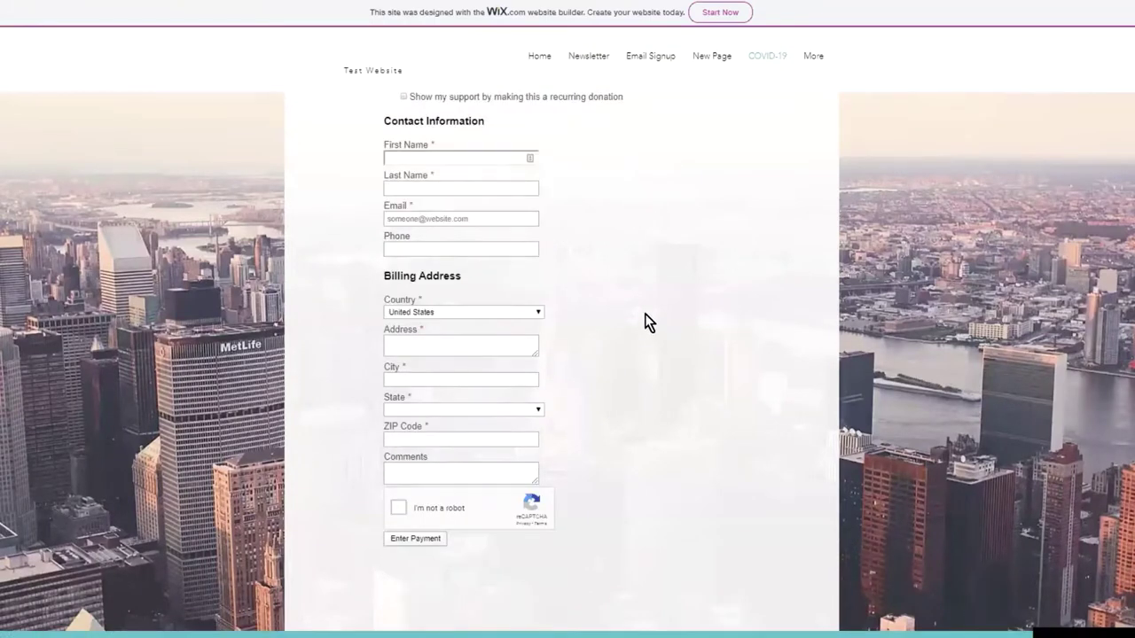
scroll(562, 423, "up", 2)
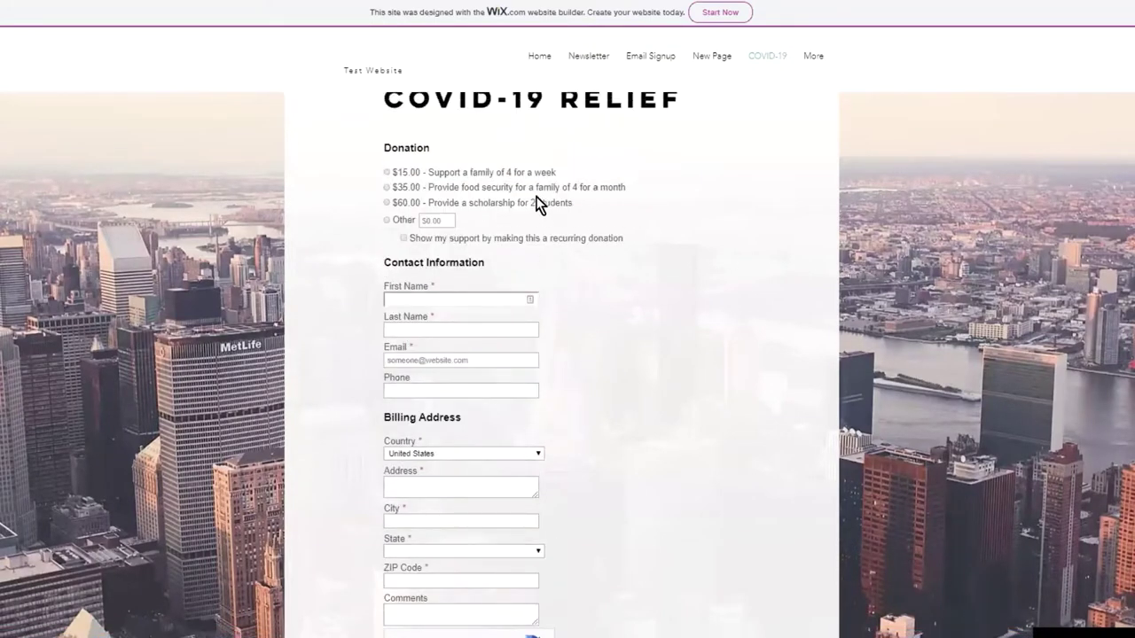
scroll(581, 240, "down", 1)
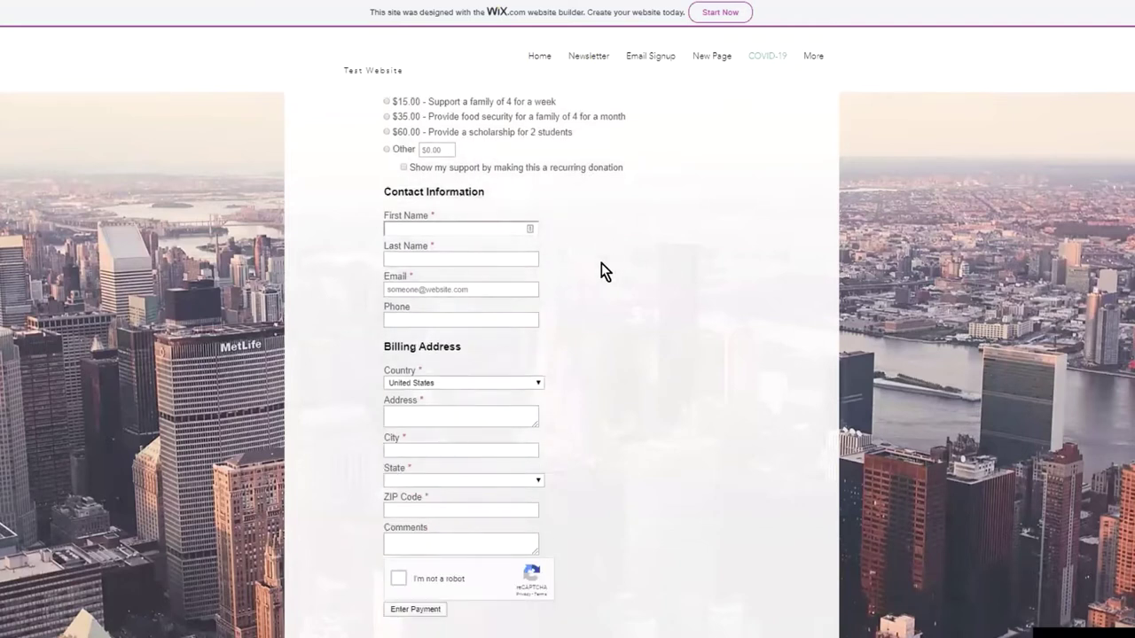
scroll(496, 426, "down", 1)
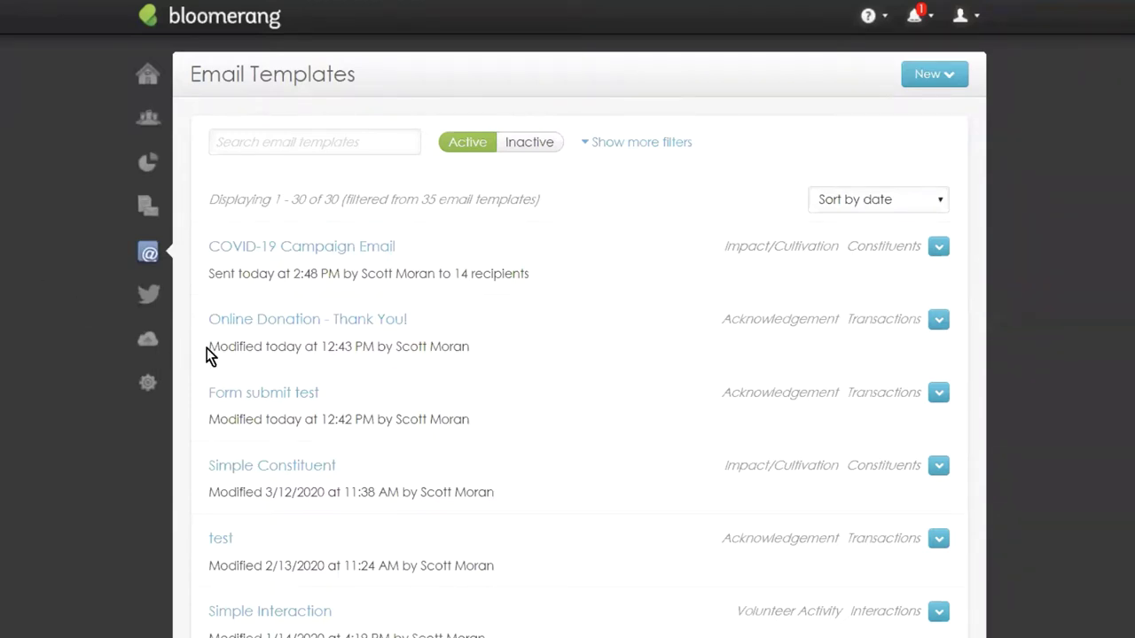
left_click(146, 395)
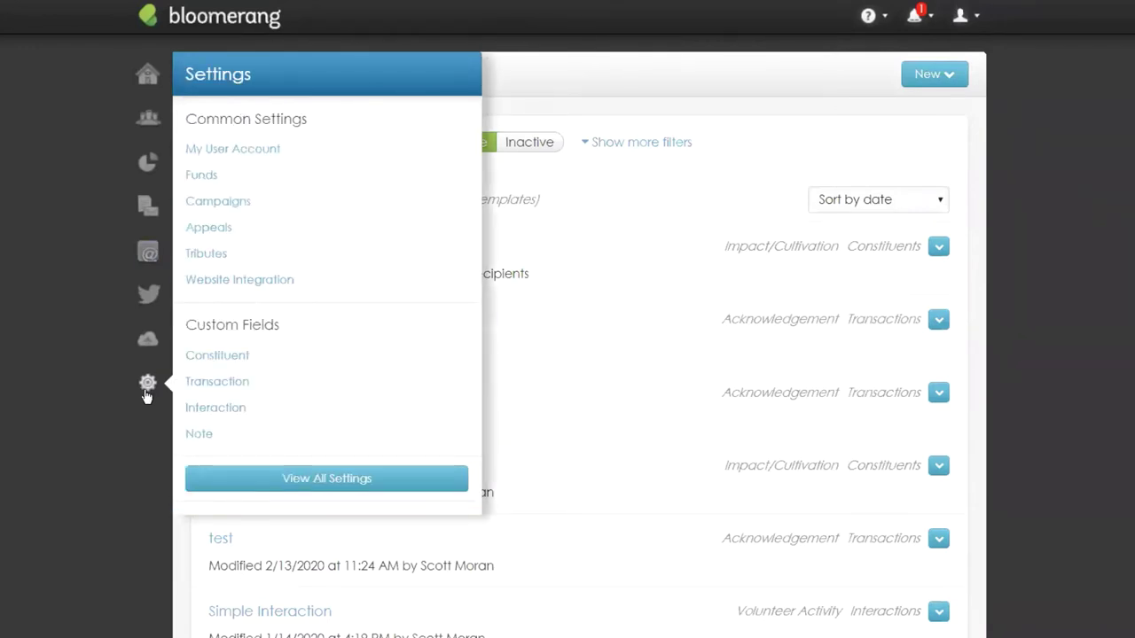
left_click(219, 204)
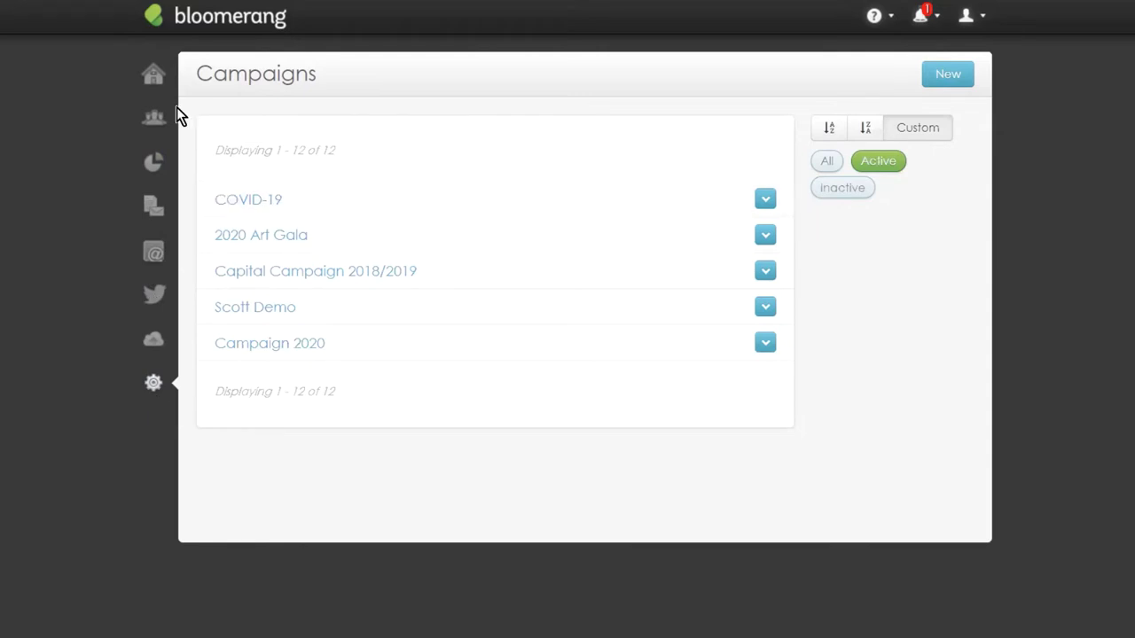
left_click(153, 254)
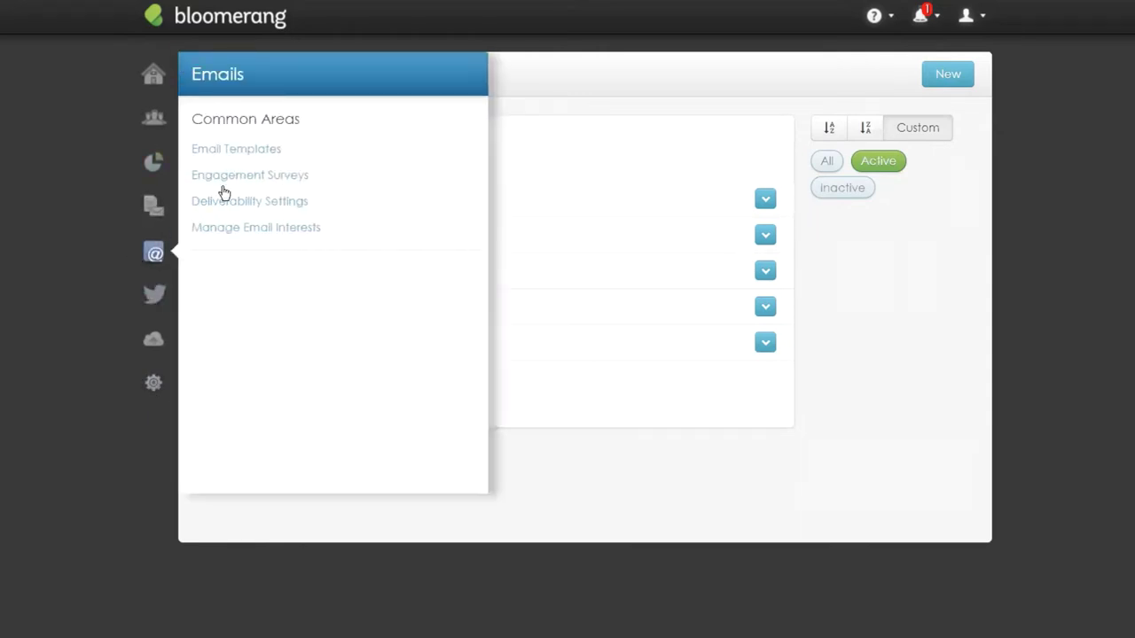
left_click(240, 150)
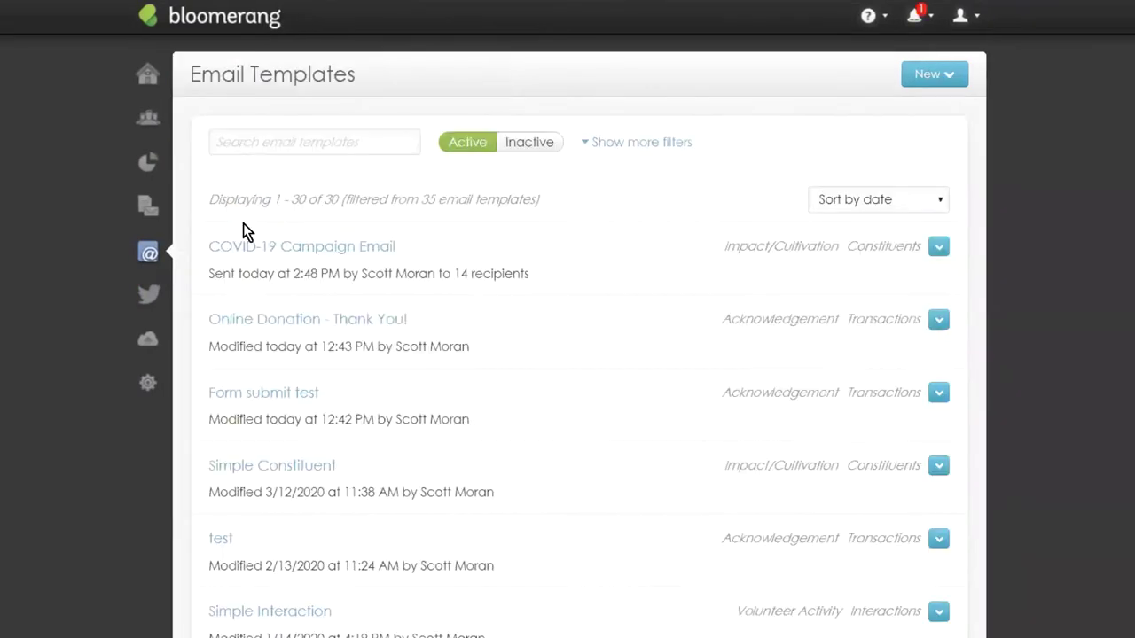
Create a new email from the COVID-19 template with the 'How are you?' starter design.
left_click(936, 76)
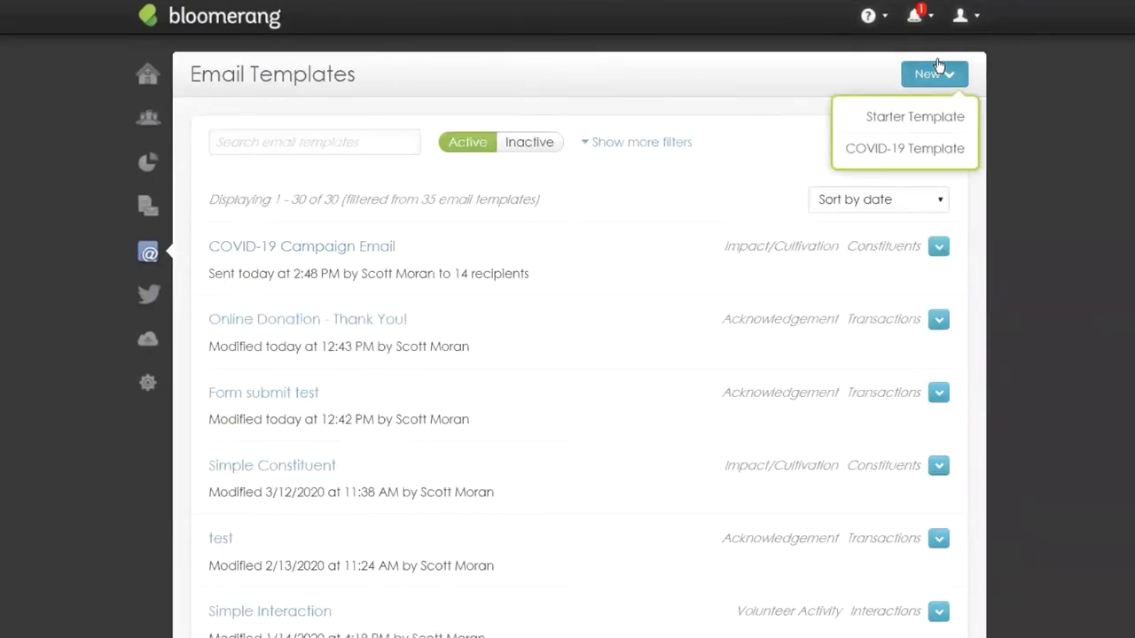
left_click(897, 151)
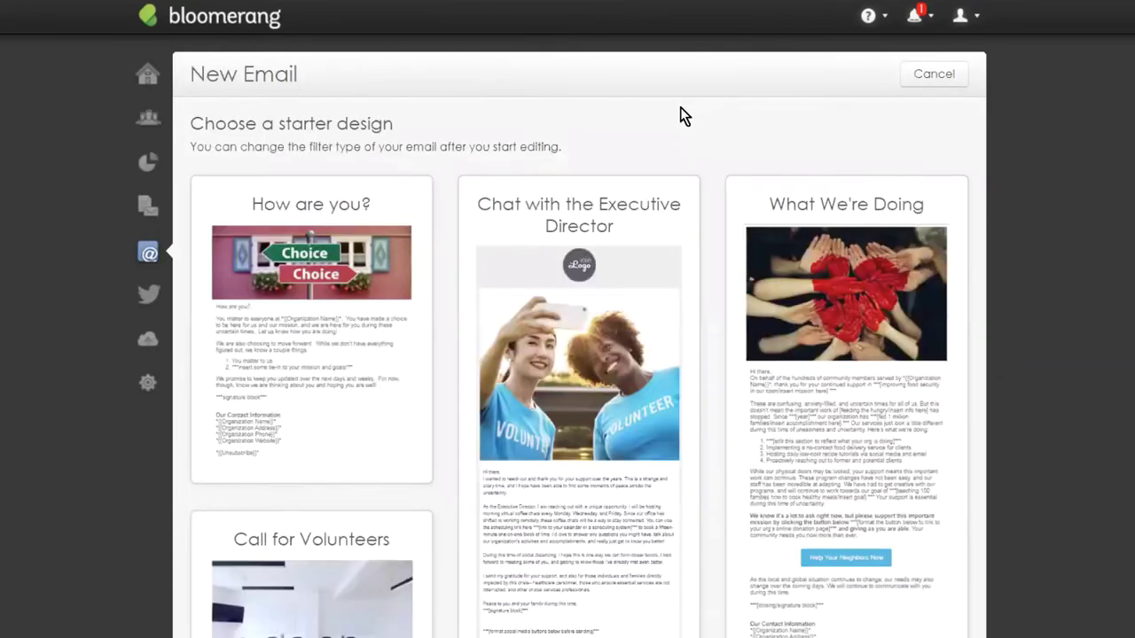
scroll(650, 111, "down", 1)
scroll(649, 111, "down", 2)
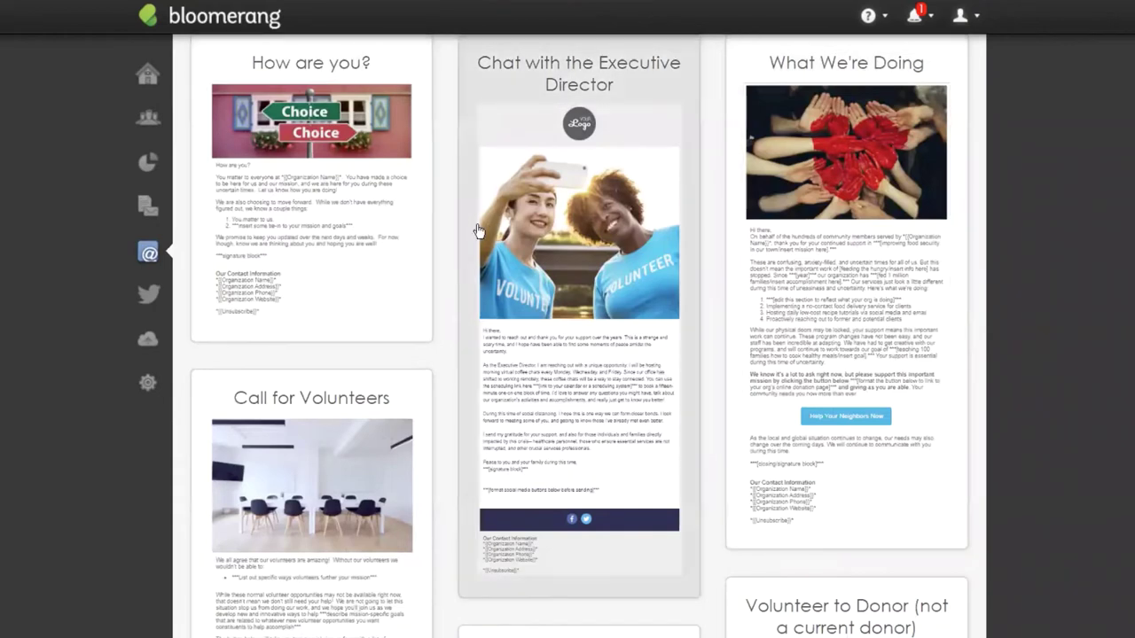
left_click(301, 211)
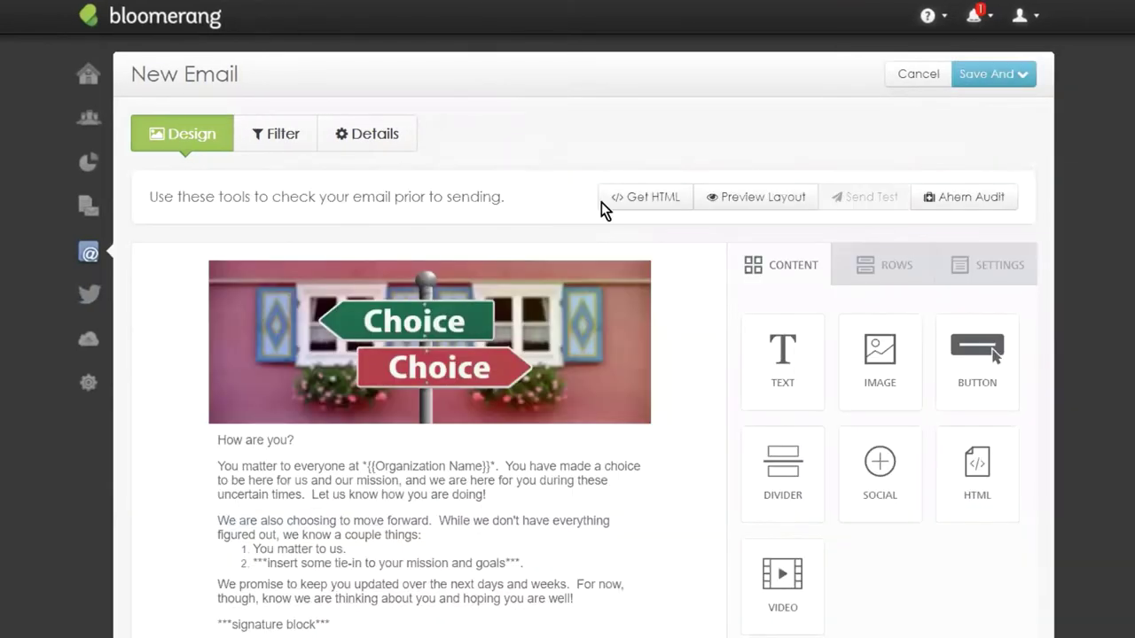
Replace the 'How are you?' greeting with the {{Informal Name}} merge field.
scroll(659, 322, "down", 1)
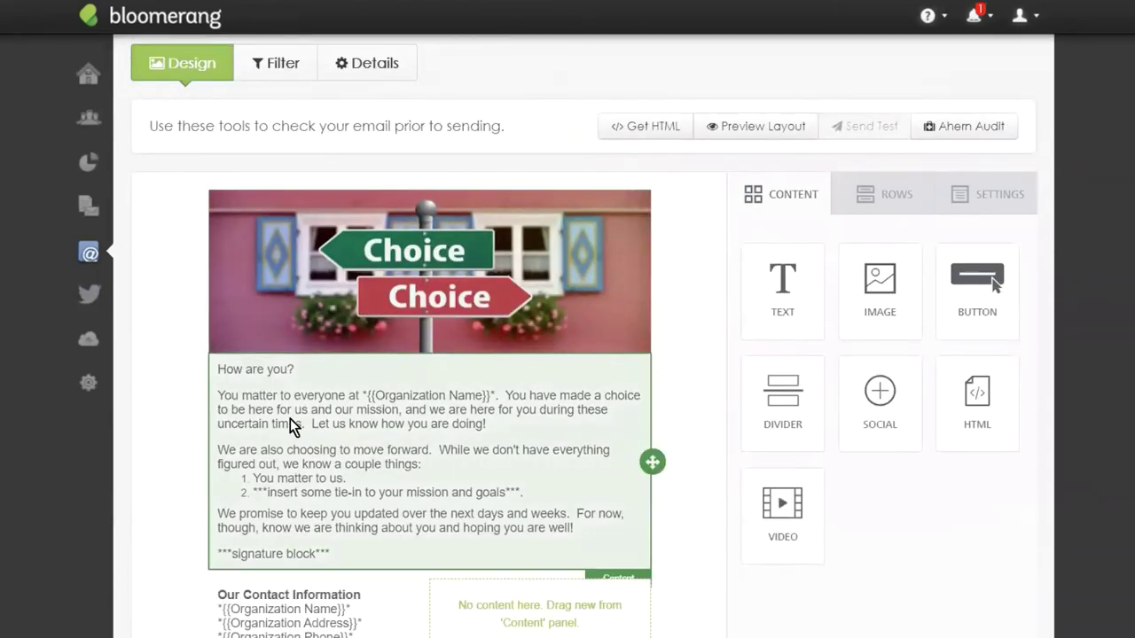
left_click(285, 368)
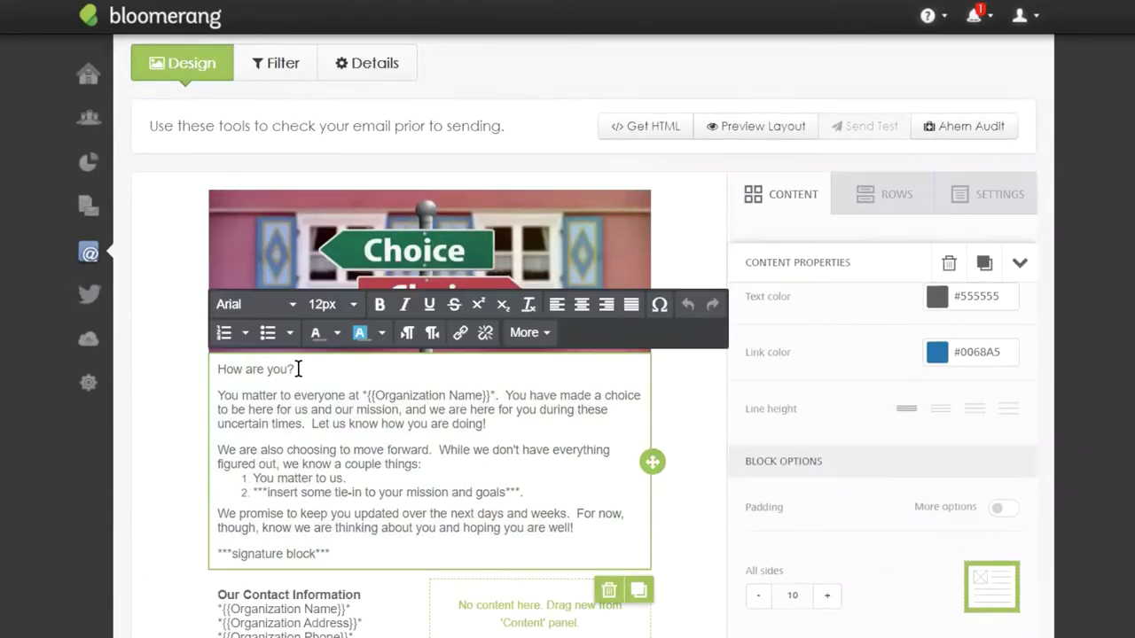
left_click_drag(299, 368, 221, 372)
left_click(528, 332)
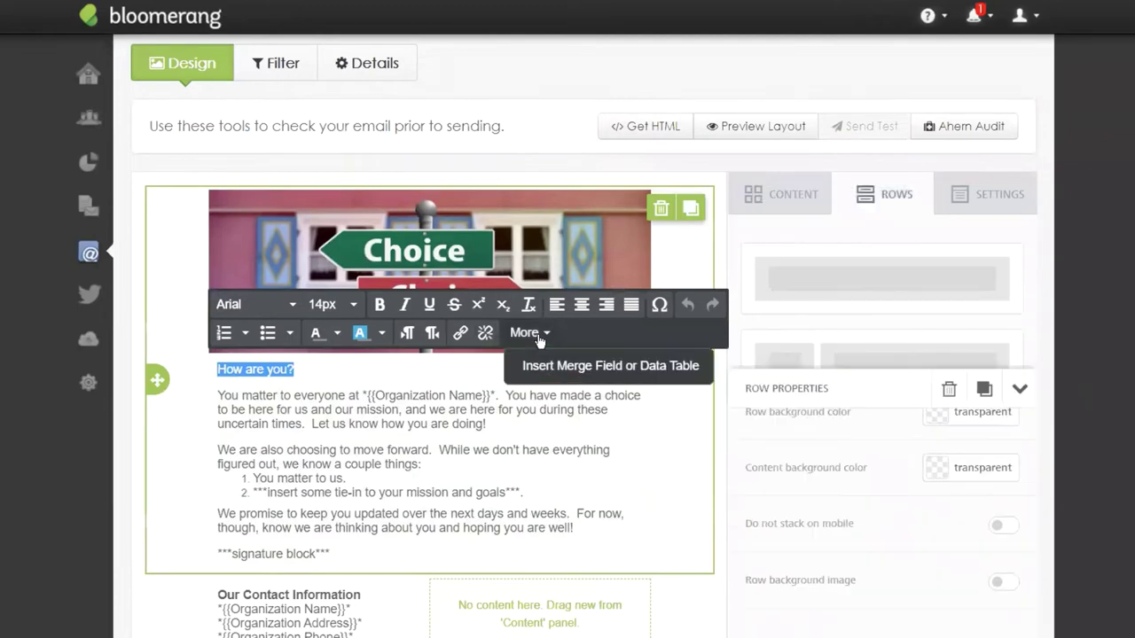
left_click(560, 367)
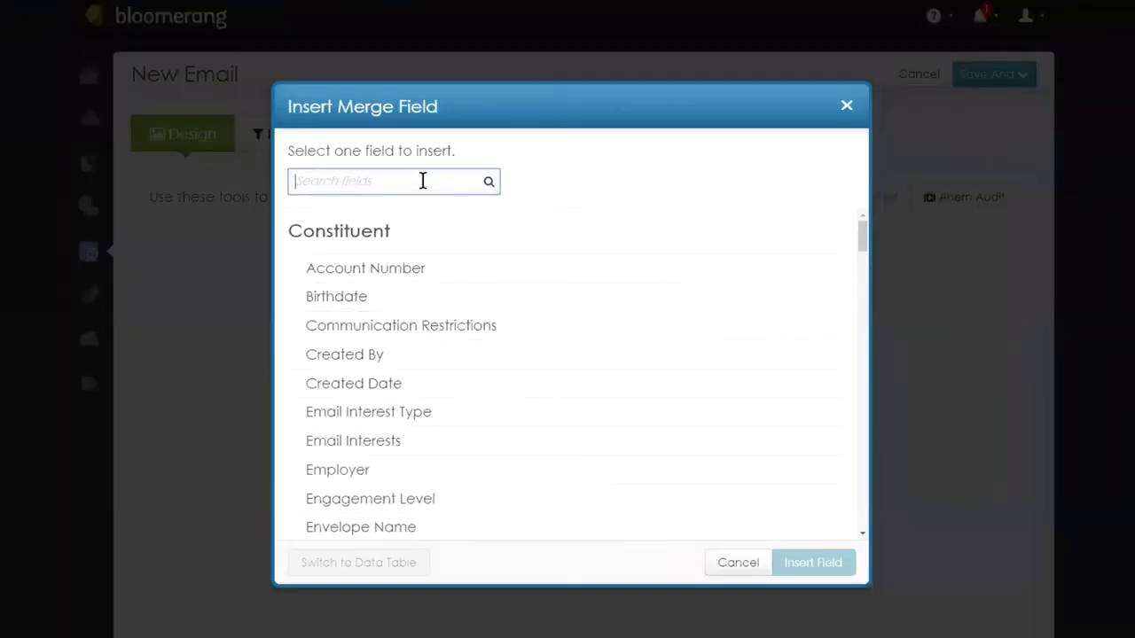
type("Inf")
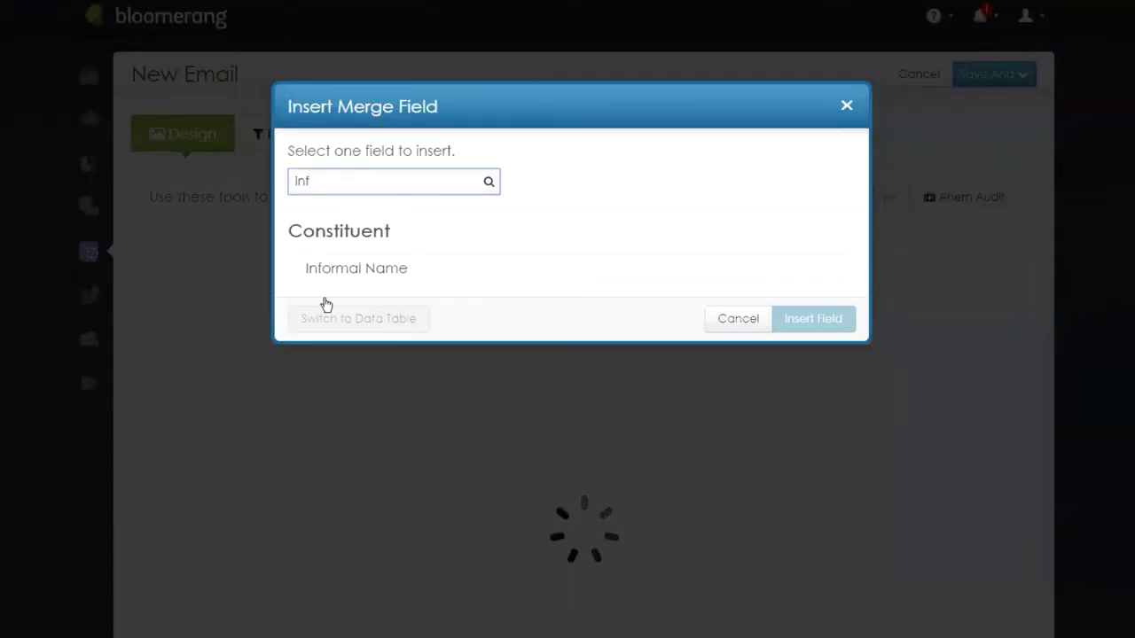
left_click(650, 265)
left_click(845, 324)
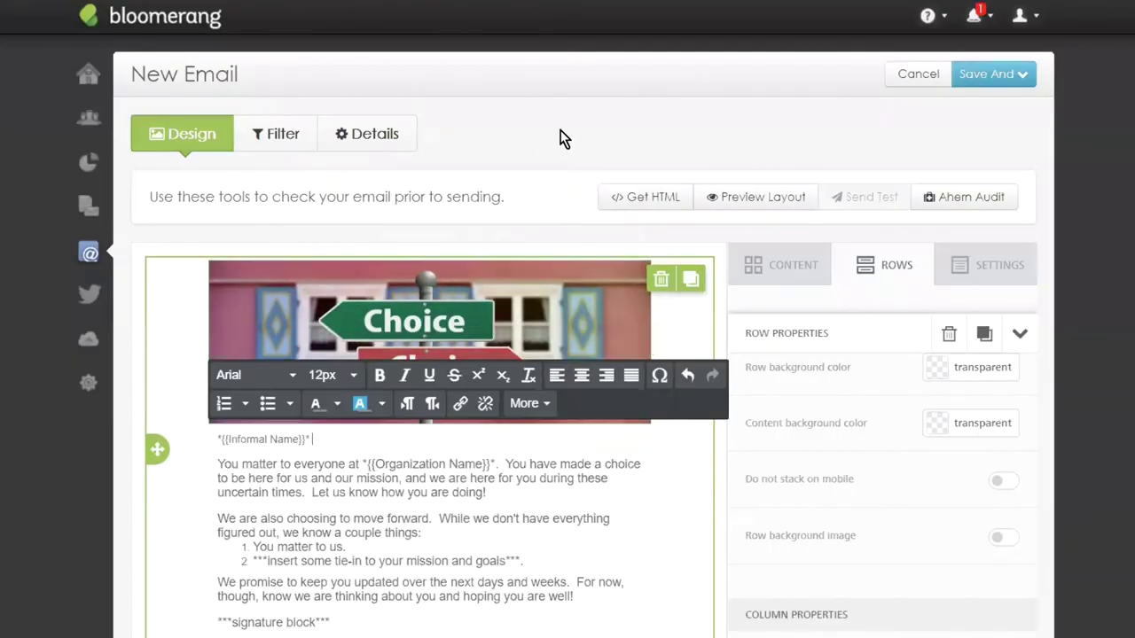
scroll(576, 168, "down", 1)
scroll(585, 189, "down", 1)
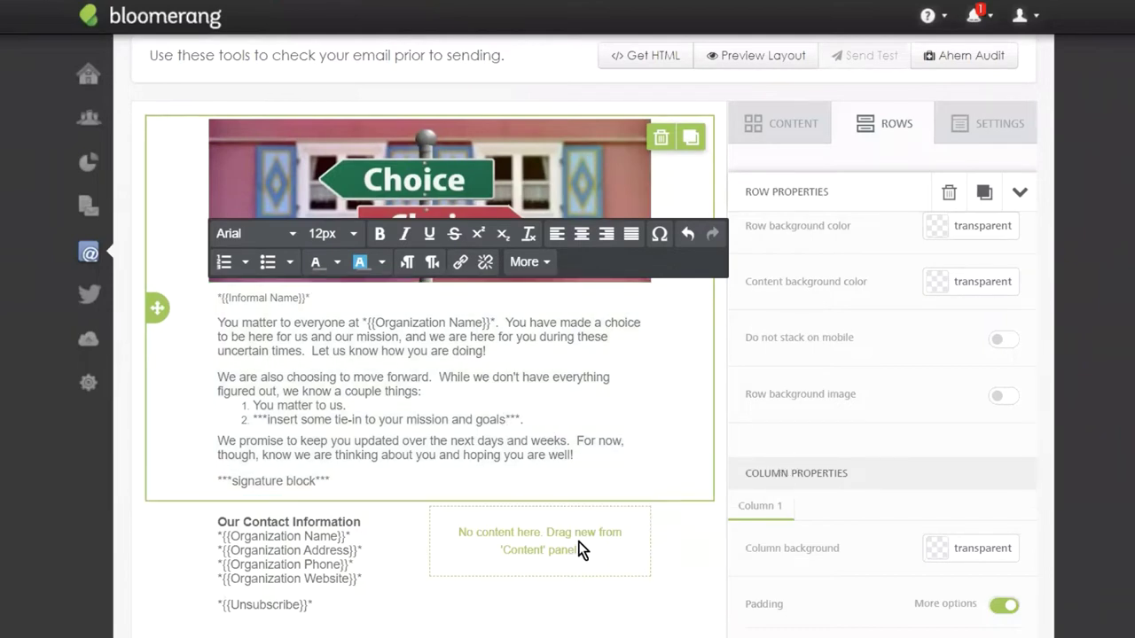
Add a Social block with dark icons to the empty footer column.
left_click(778, 131)
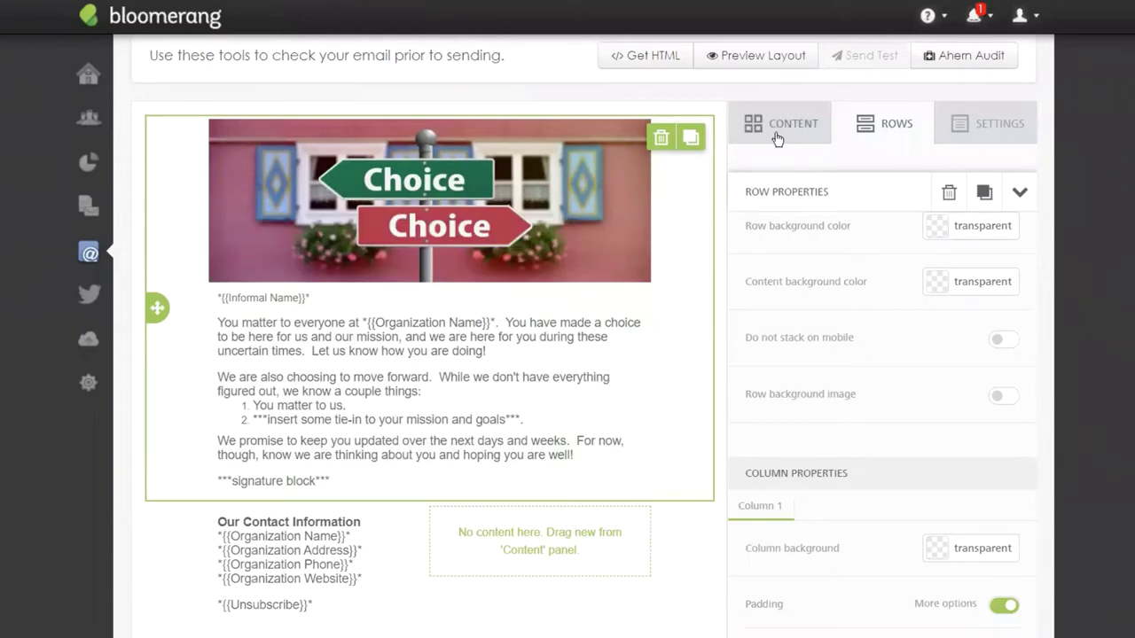
left_click(777, 139)
left_click_drag(880, 335, 544, 548)
left_click(546, 539)
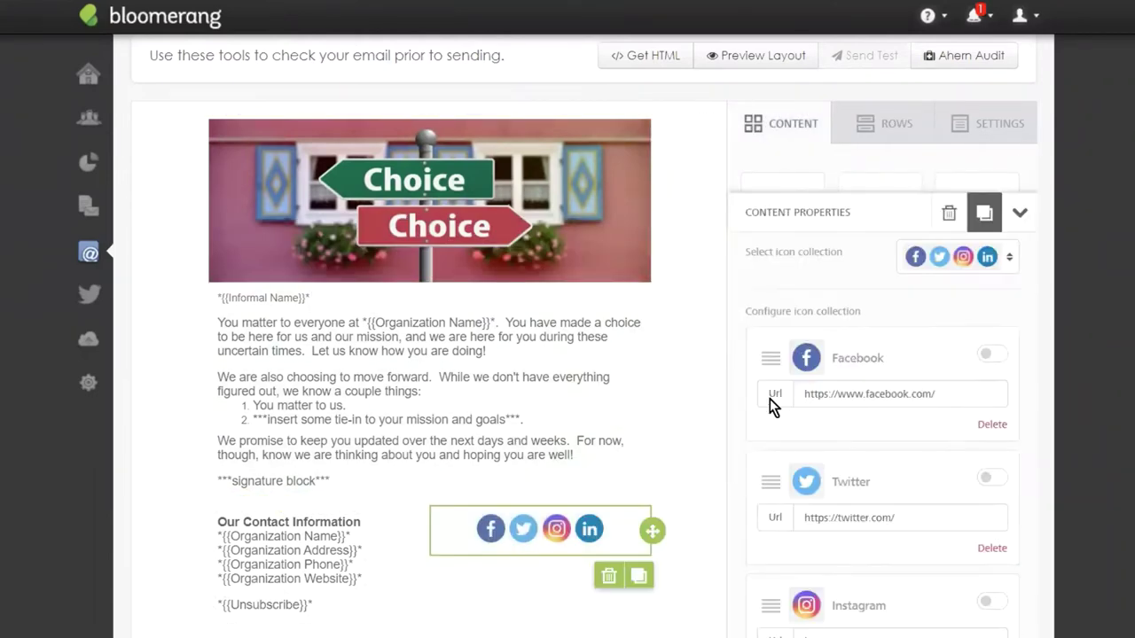
left_click(990, 251)
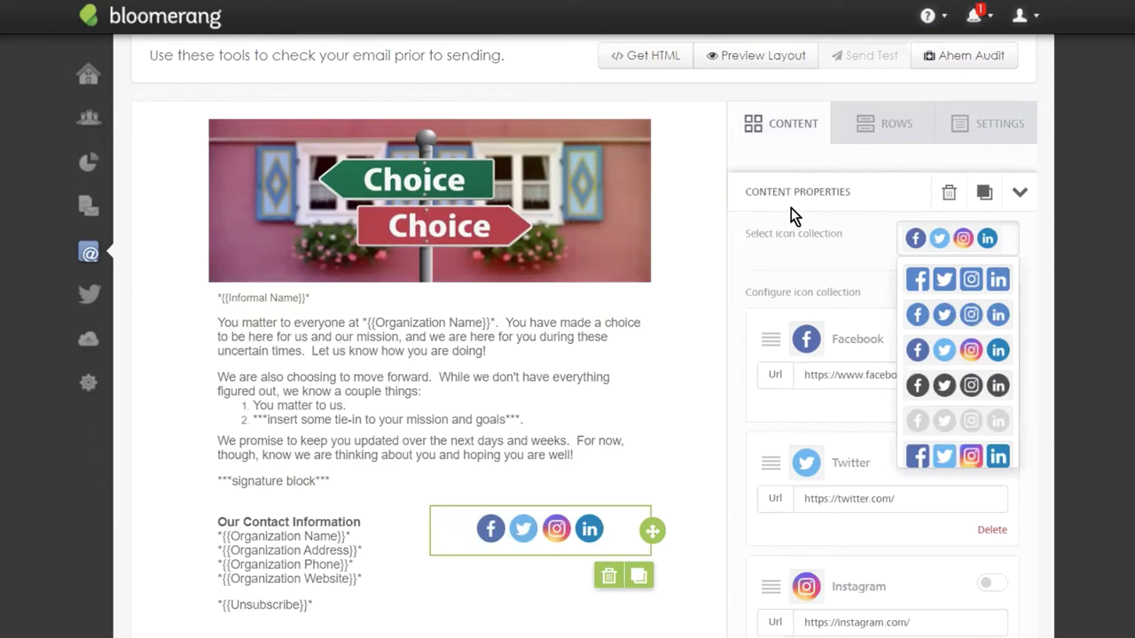
left_click(946, 385)
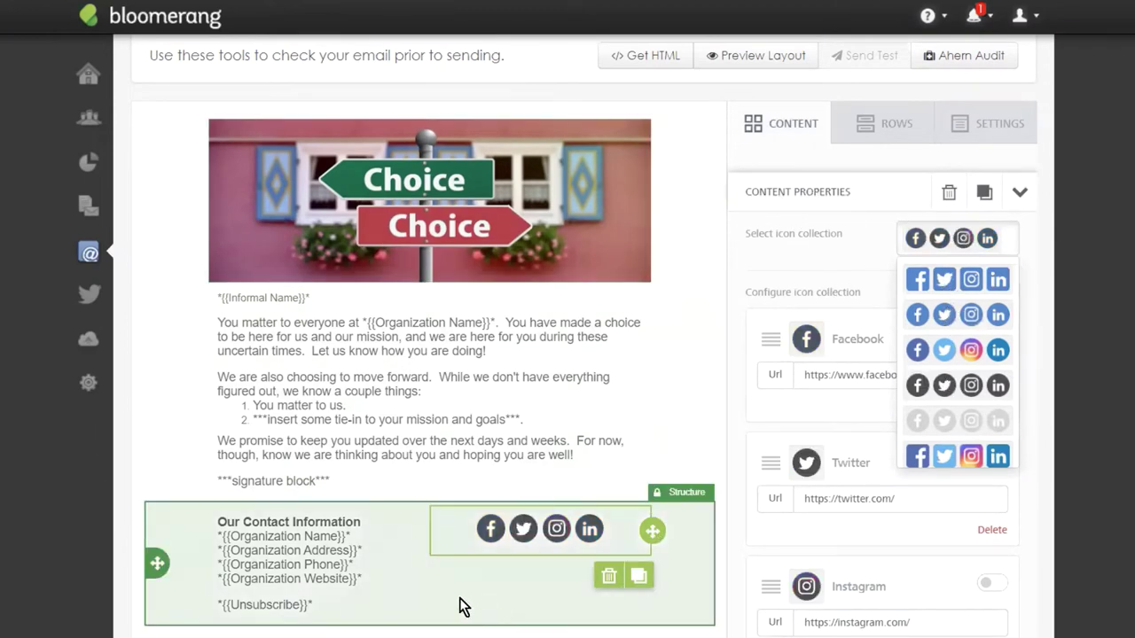
left_click(460, 606)
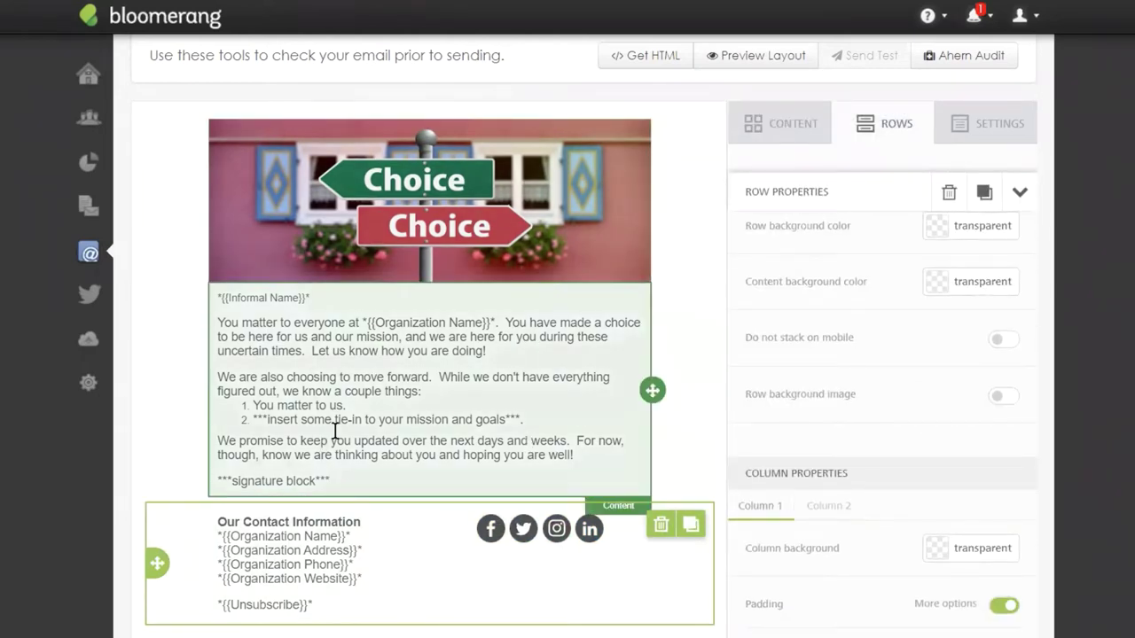
Insert the line 'Thank you for your donation' above the first paragraph.
left_click(336, 430)
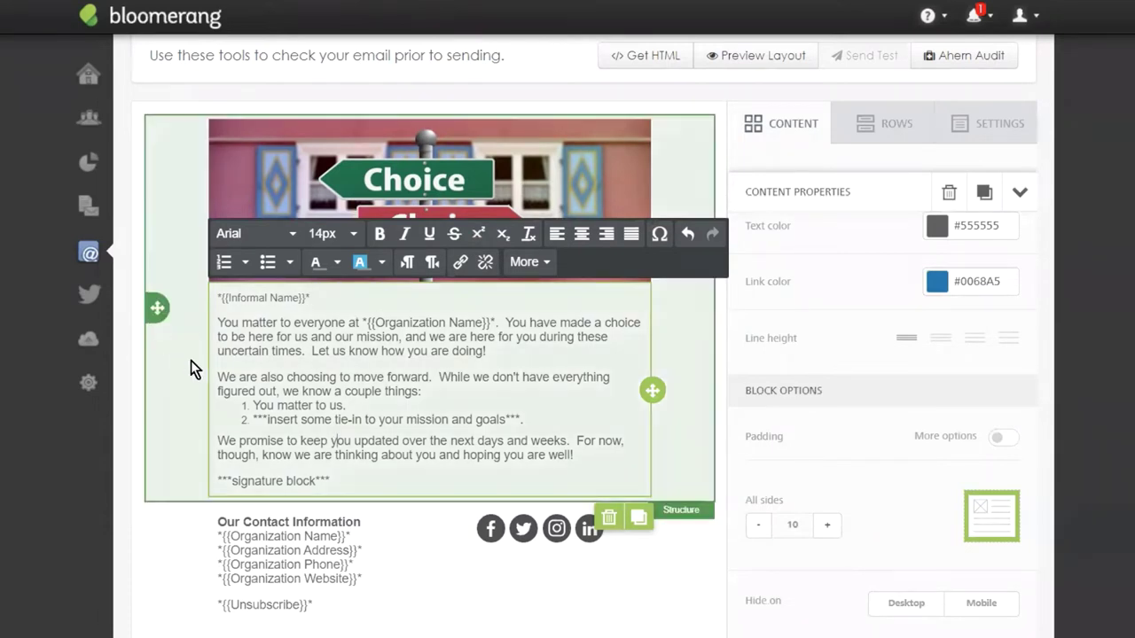
left_click_drag(217, 377, 419, 376)
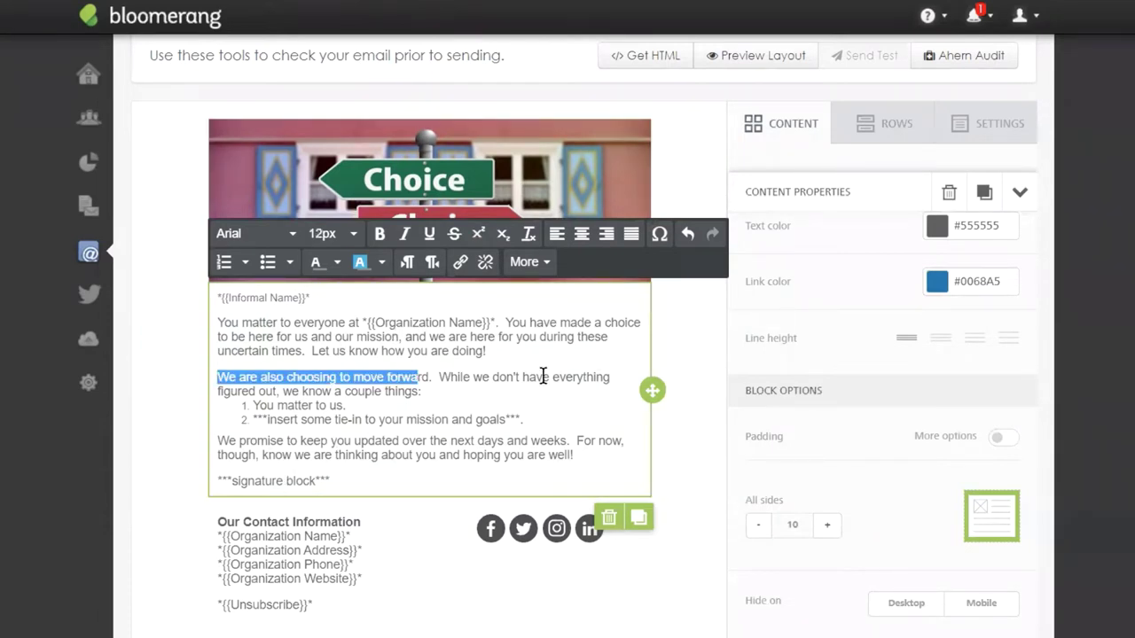
left_click(221, 324)
key("Return")
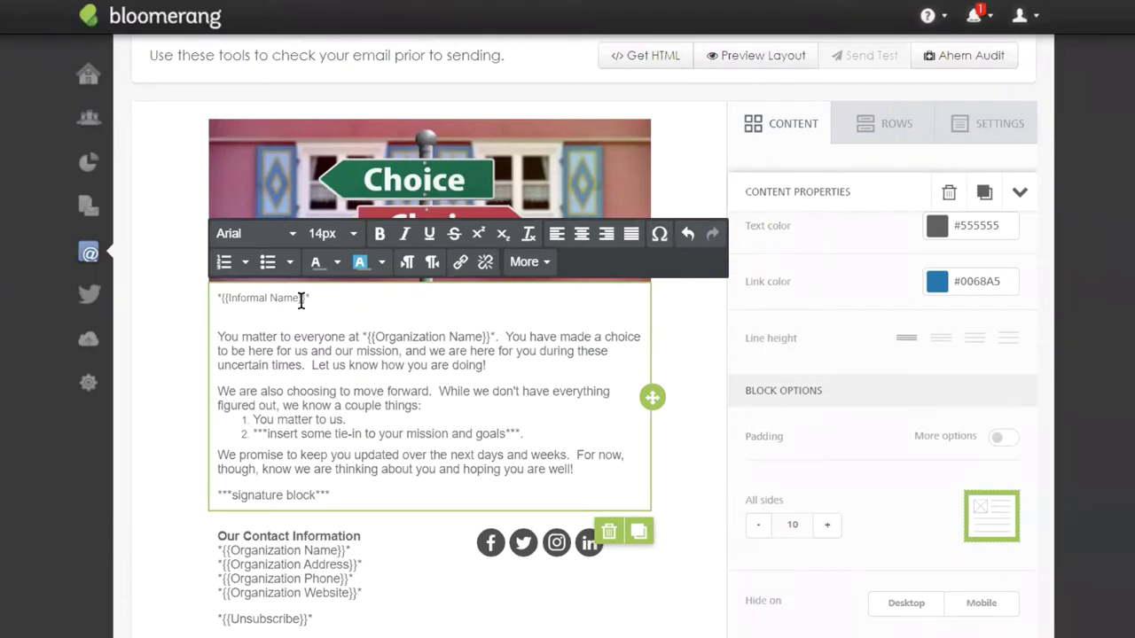
type("Thank you for you")
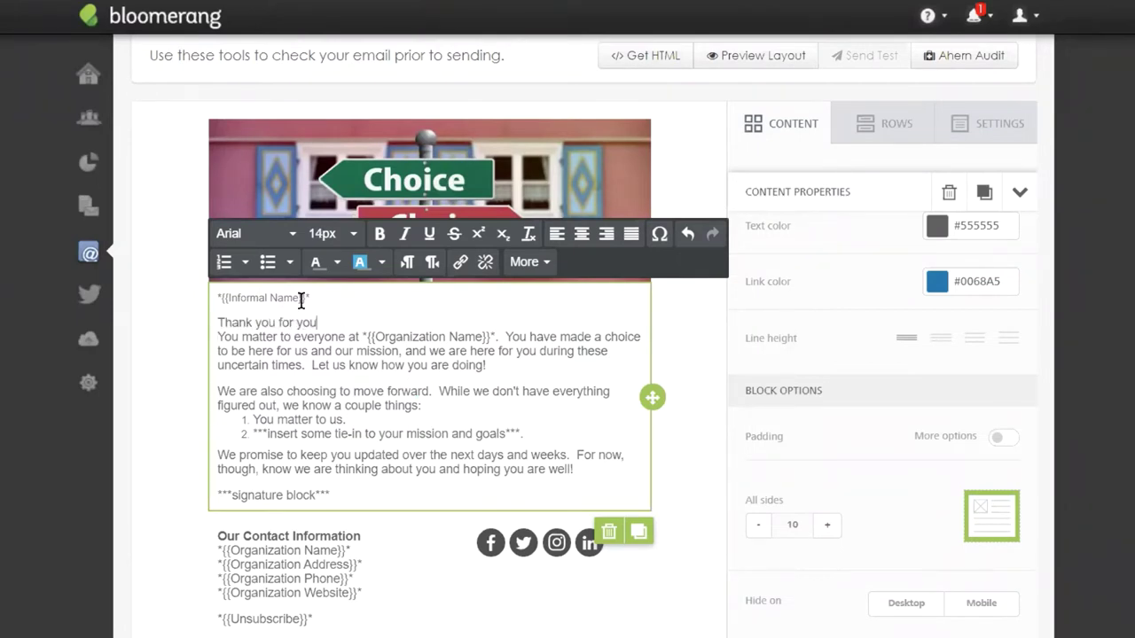
type("r donation!")
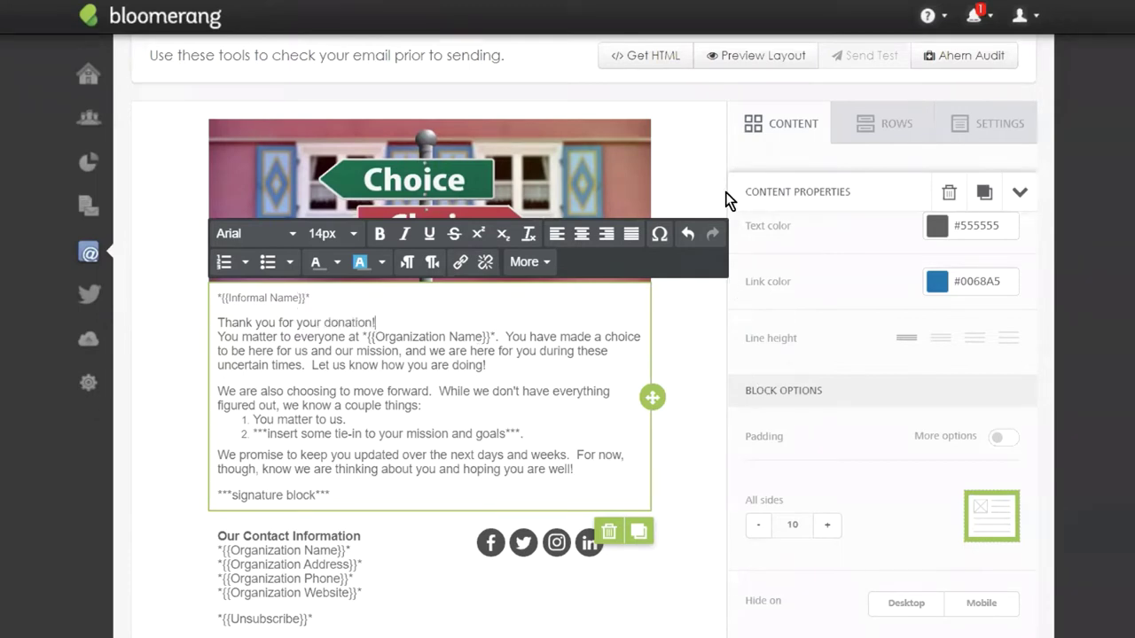
scroll(466, 384, "down", 1)
scroll(547, 264, "up", 3)
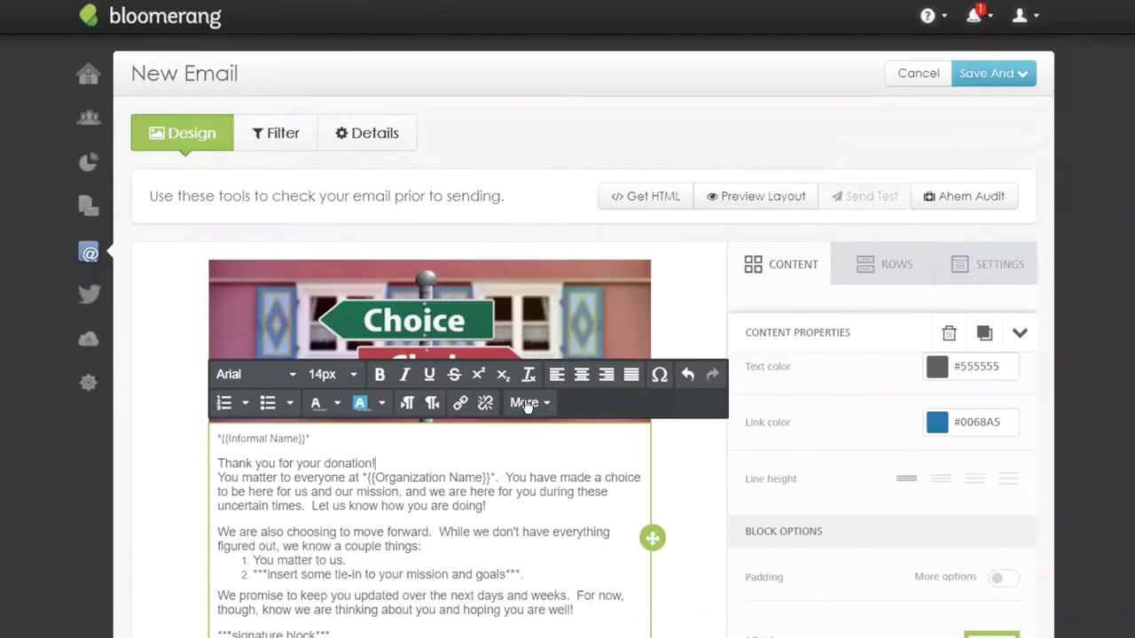
Change the email's recipient filter type from constituent to transaction.
left_click(285, 134)
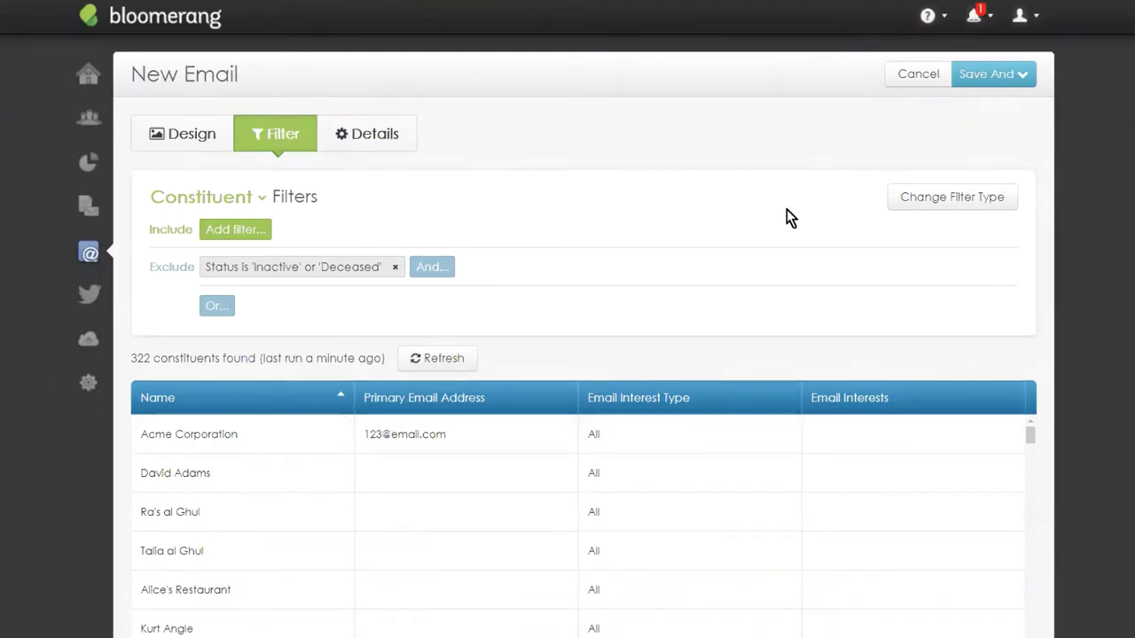
left_click(972, 202)
left_click(734, 277)
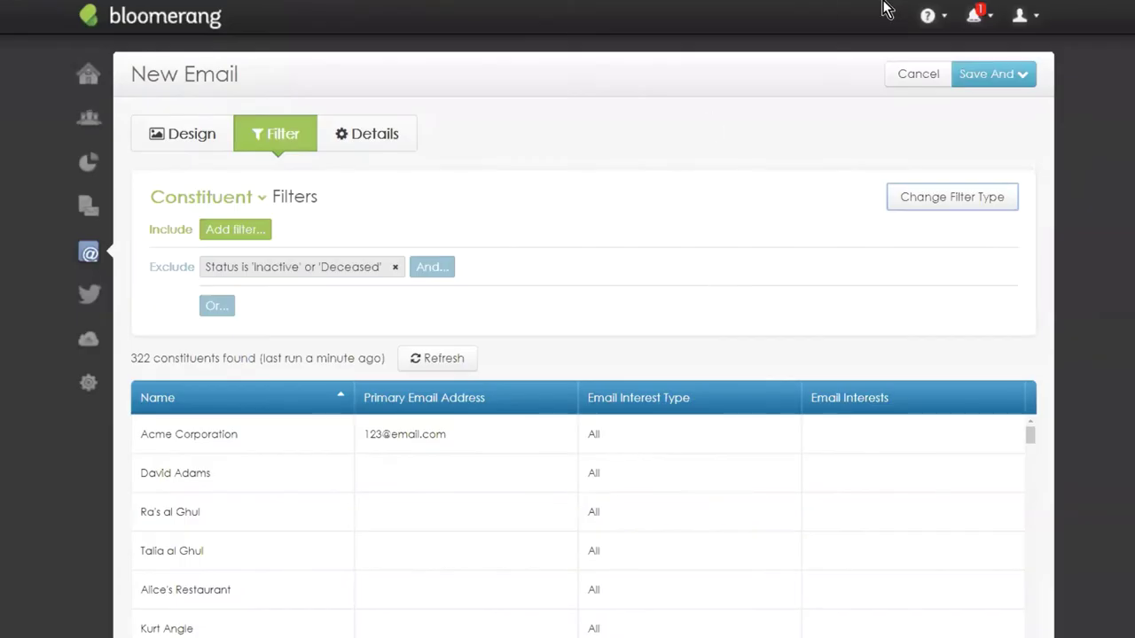
left_click(932, 205)
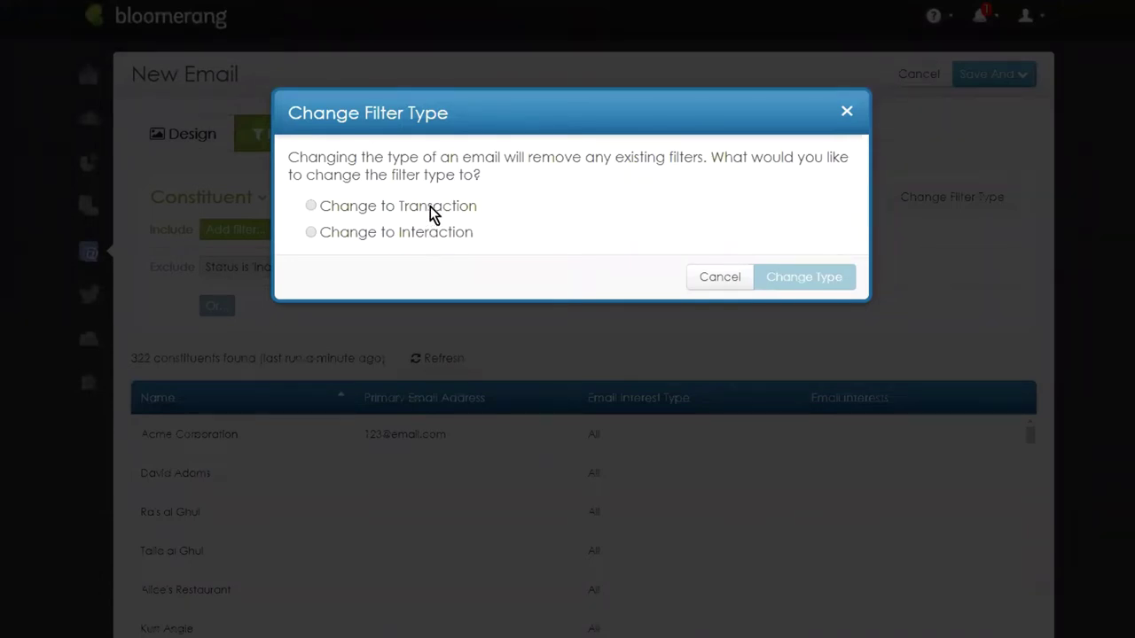
left_click(330, 213)
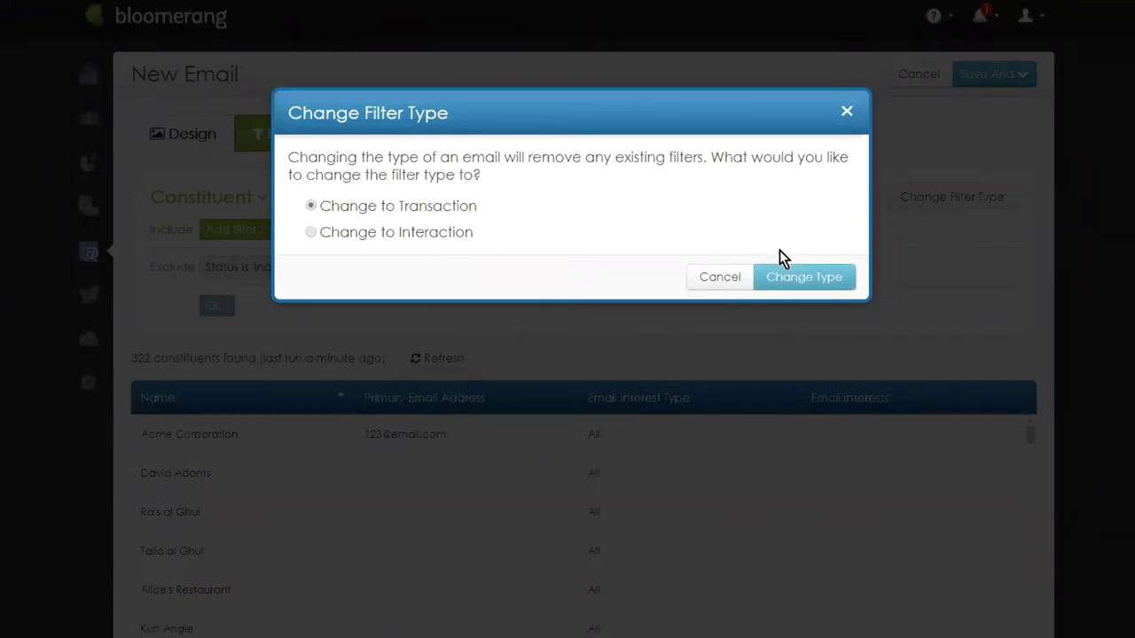
left_click(803, 279)
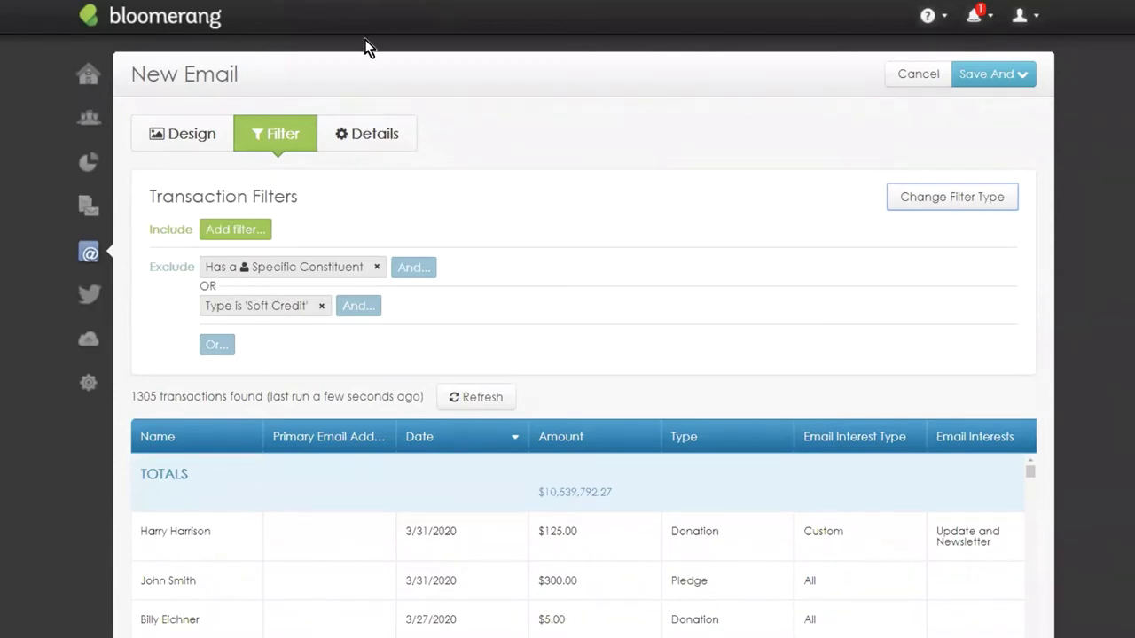
Name the email 'COVID-19 Donation Thank You', purpose Acknowledgement, interests Update and Newsletter.
left_click(376, 145)
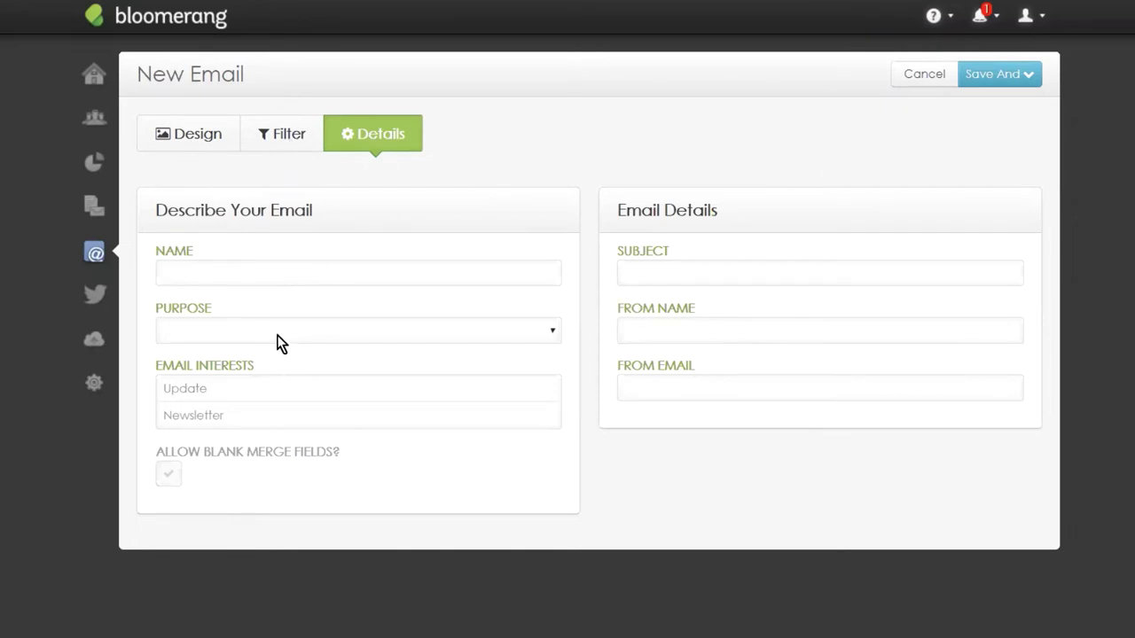
left_click(270, 270)
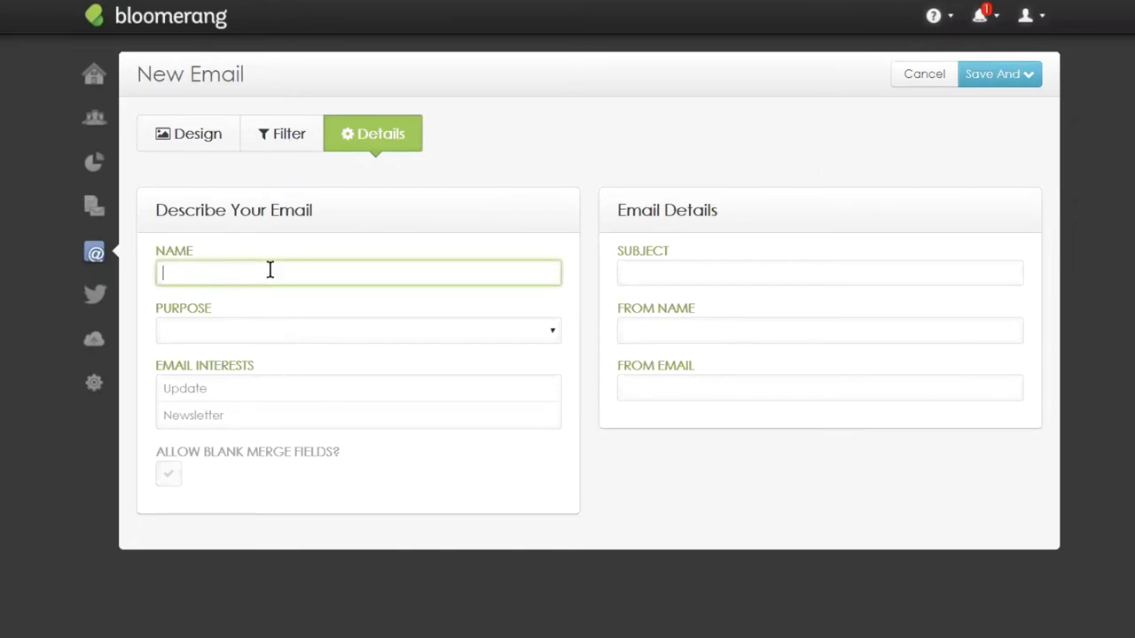
type("COVID-19 Donation T")
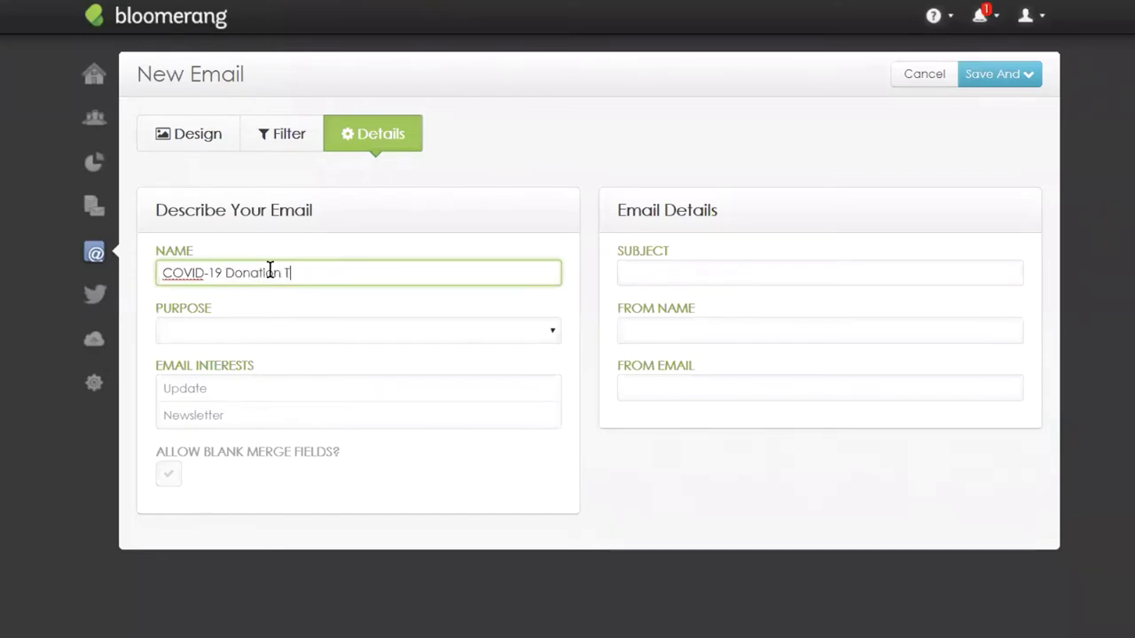
type("hank You")
left_click(266, 330)
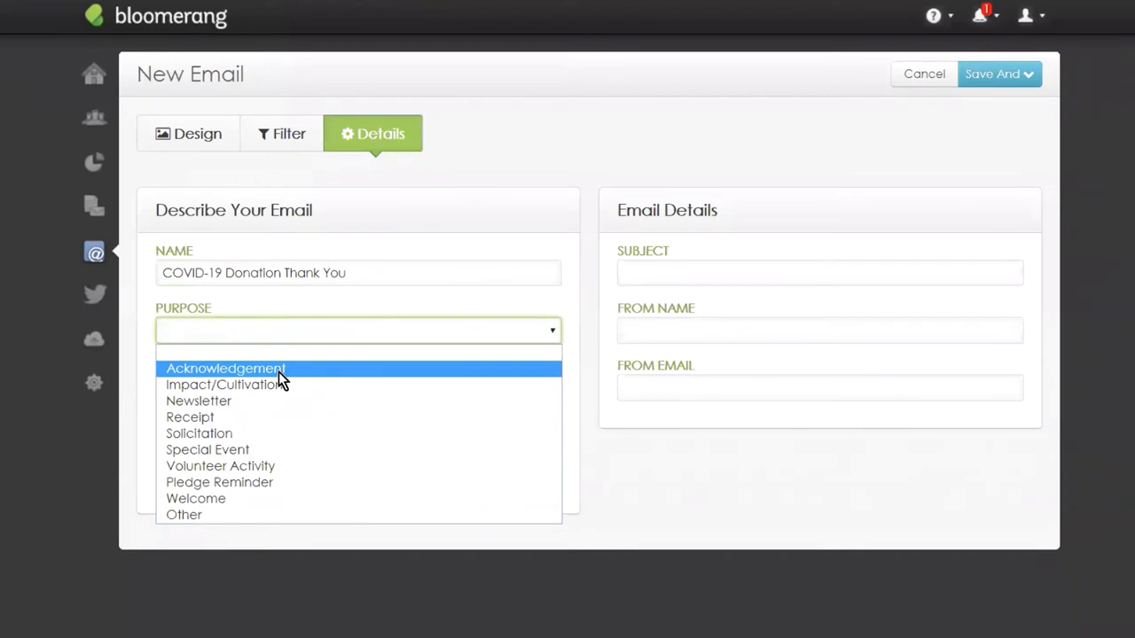
left_click(278, 371)
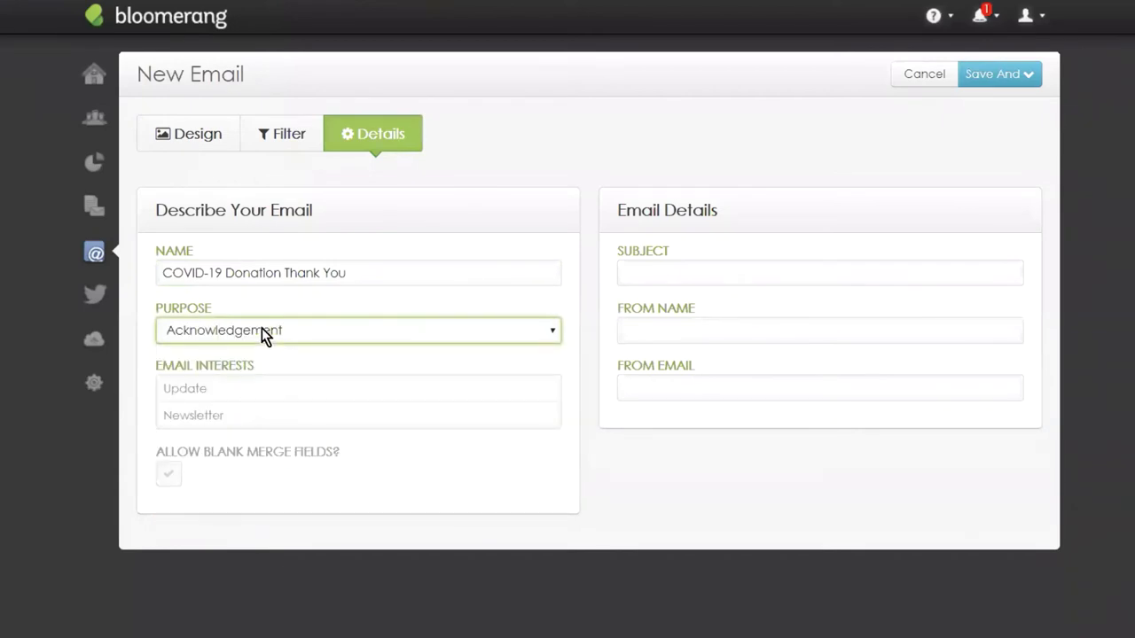
left_click(226, 392)
left_click(225, 415)
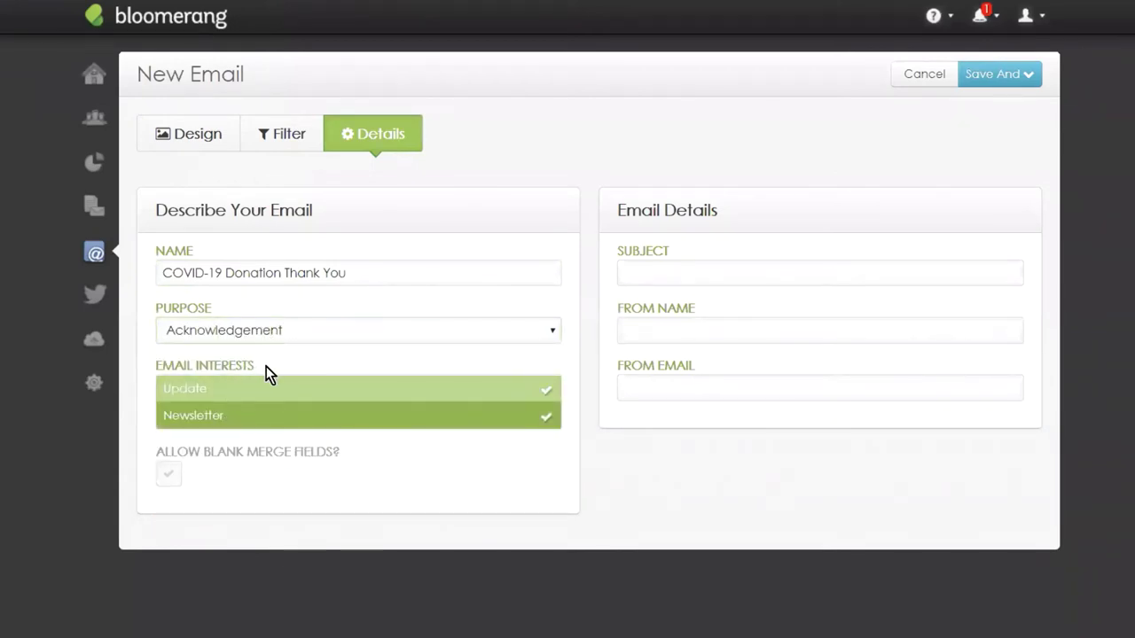
Set the subject 'Thank You for your Donation!' and fill in the sender's name and e-mail.
left_click(723, 275)
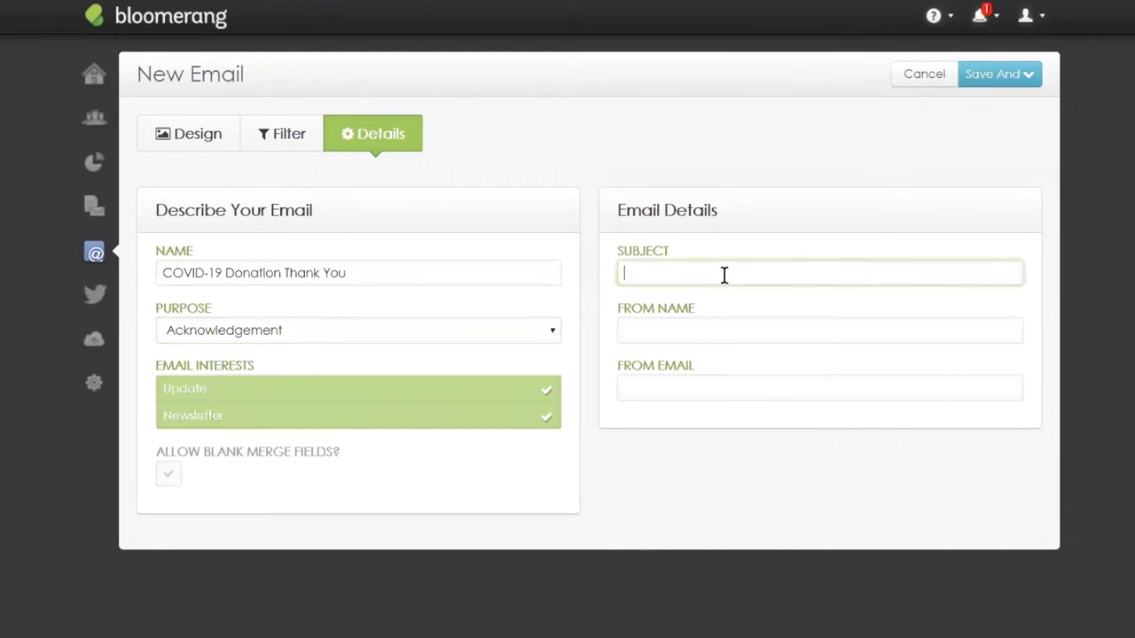
type("Thank ")
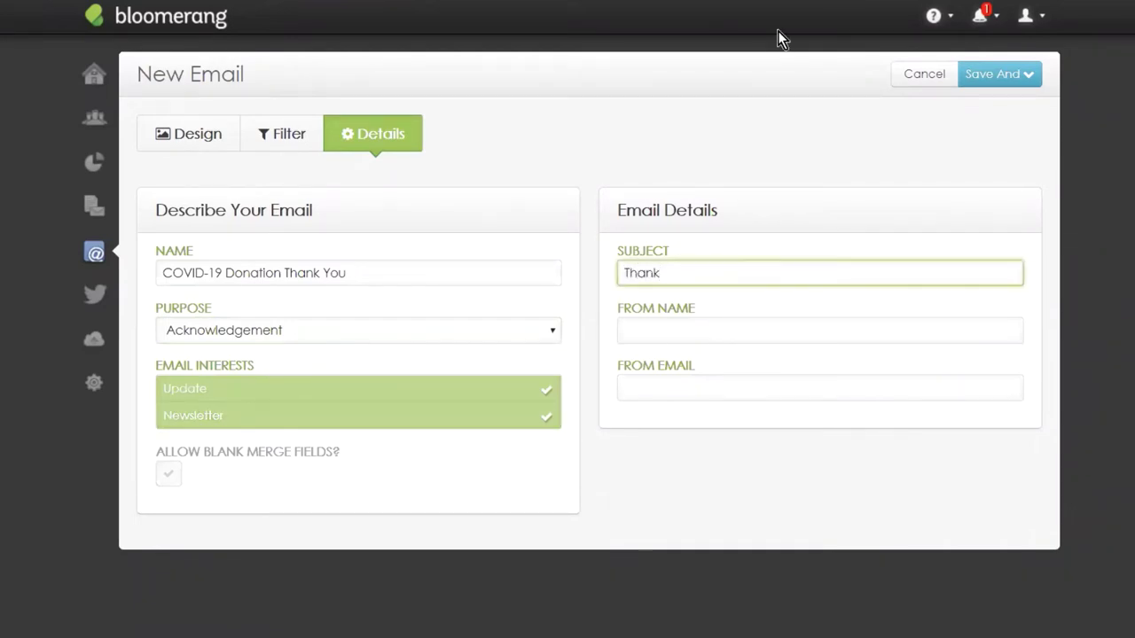
type("yo")
type("u for your Donatr")
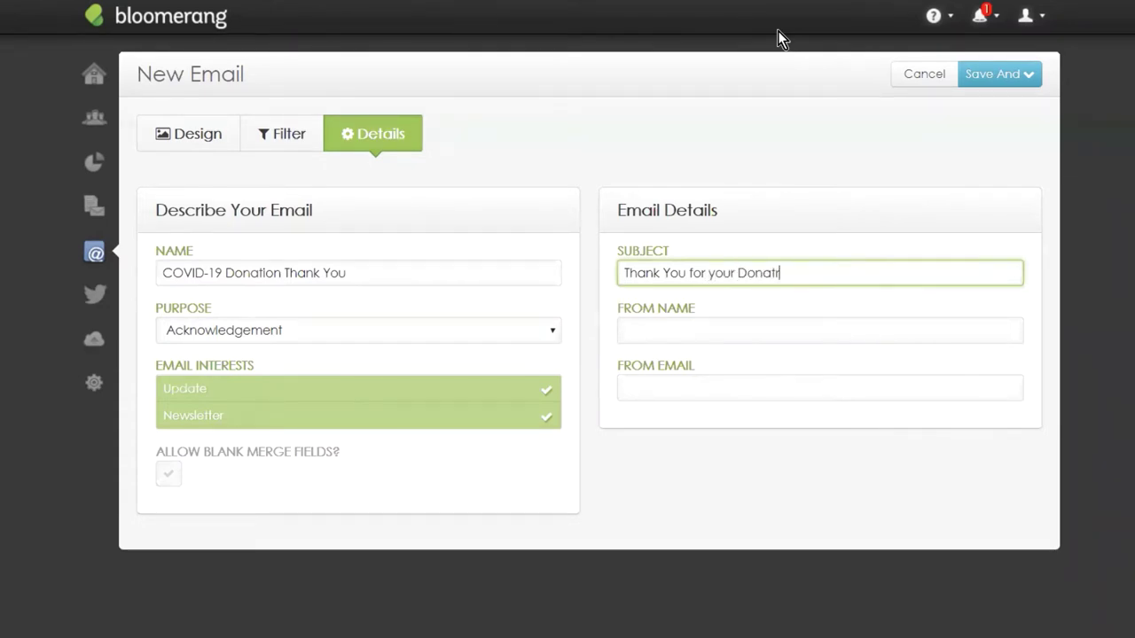
key("BackSpace")
type("ion!")
left_click(674, 326)
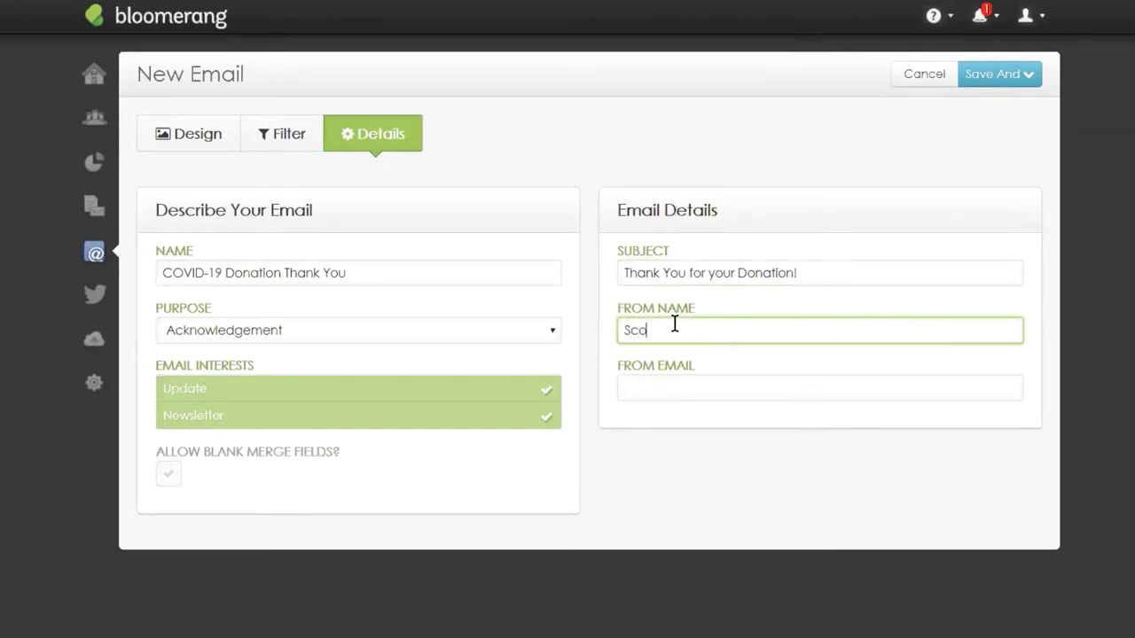
type("Scott Moran")
key("Tab")
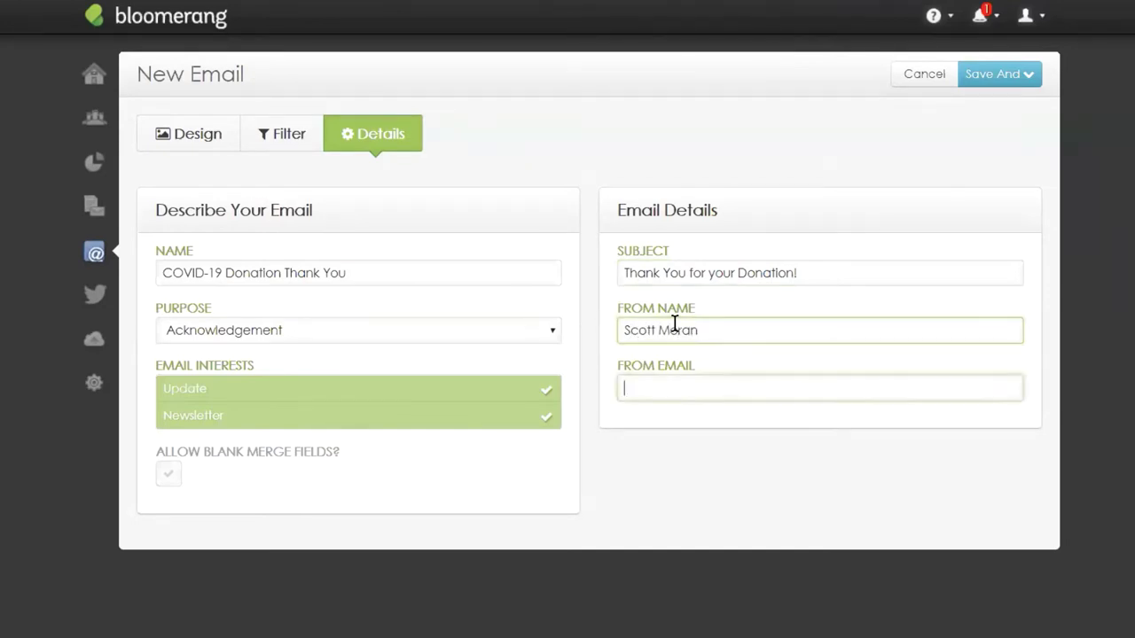
key("Down")
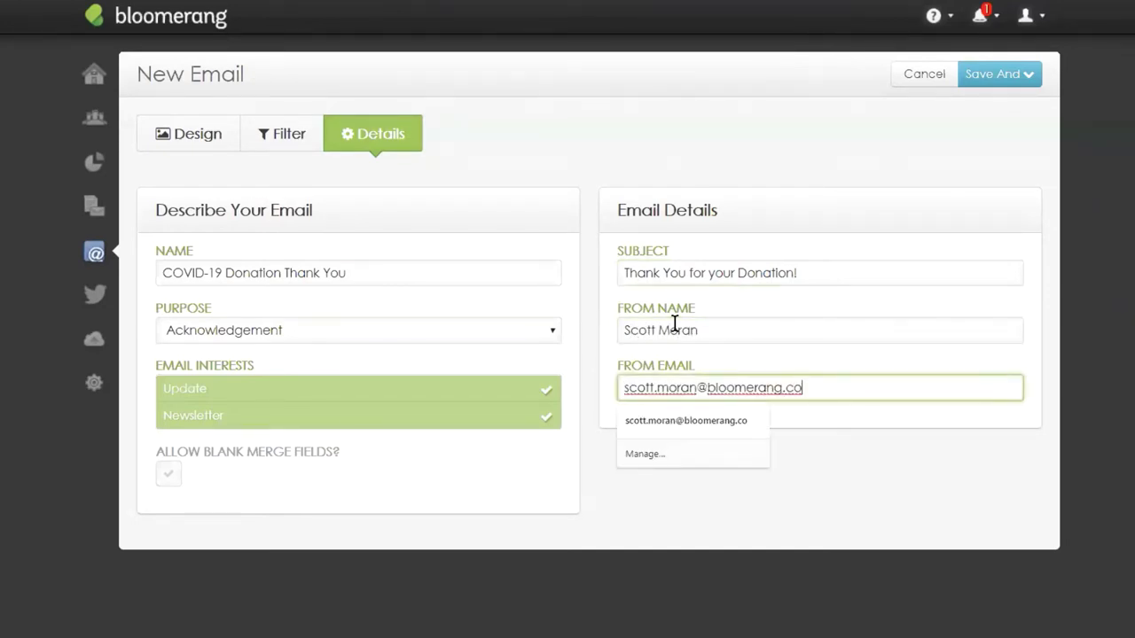
key("Tab")
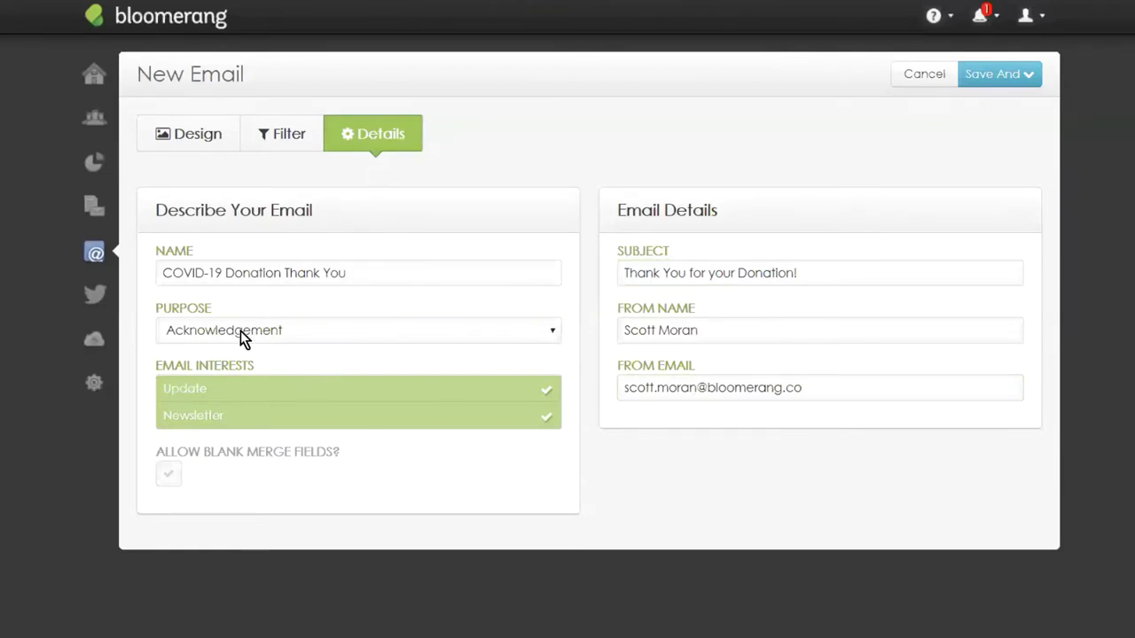
Add a Campaign is COVID-19 include filter, then remove it again.
left_click(271, 131)
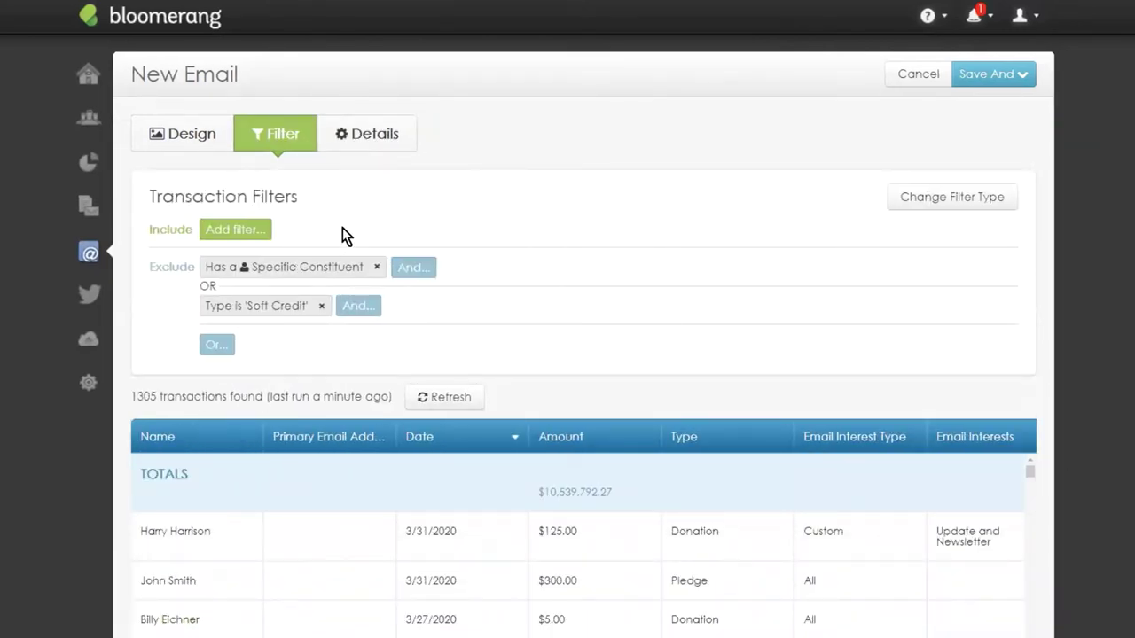
left_click(232, 231)
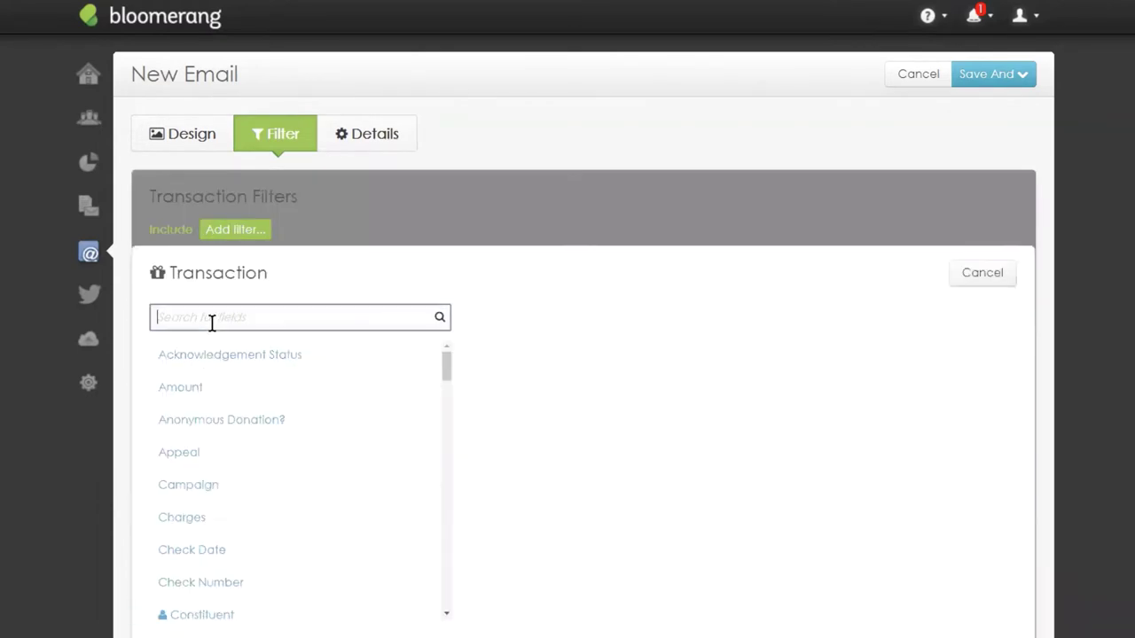
left_click(197, 486)
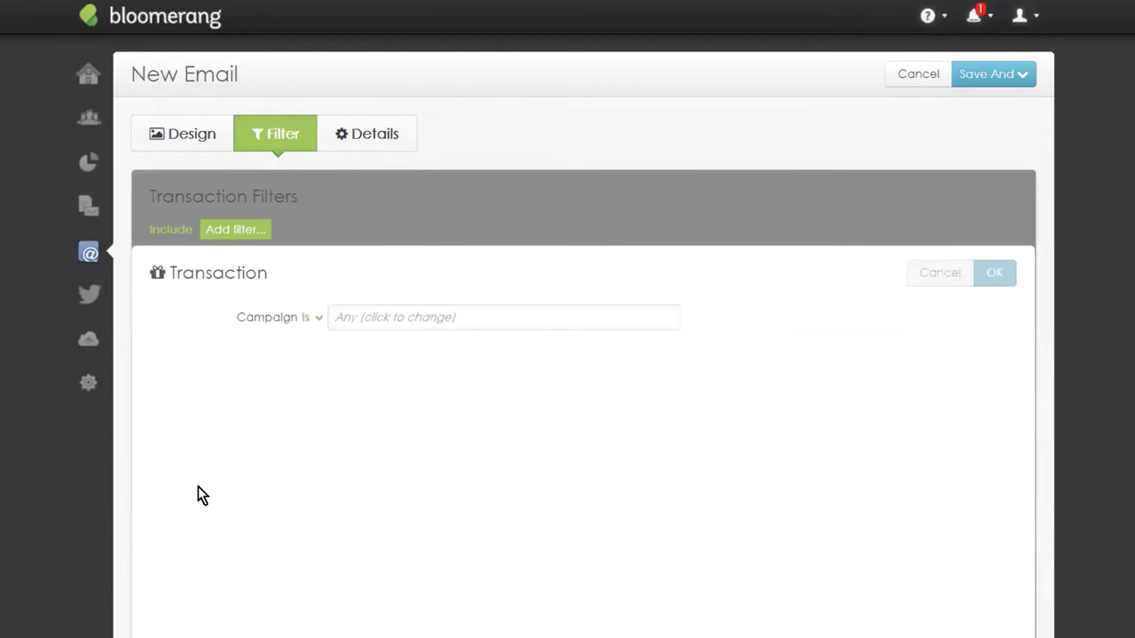
left_click(330, 310)
left_click(296, 413)
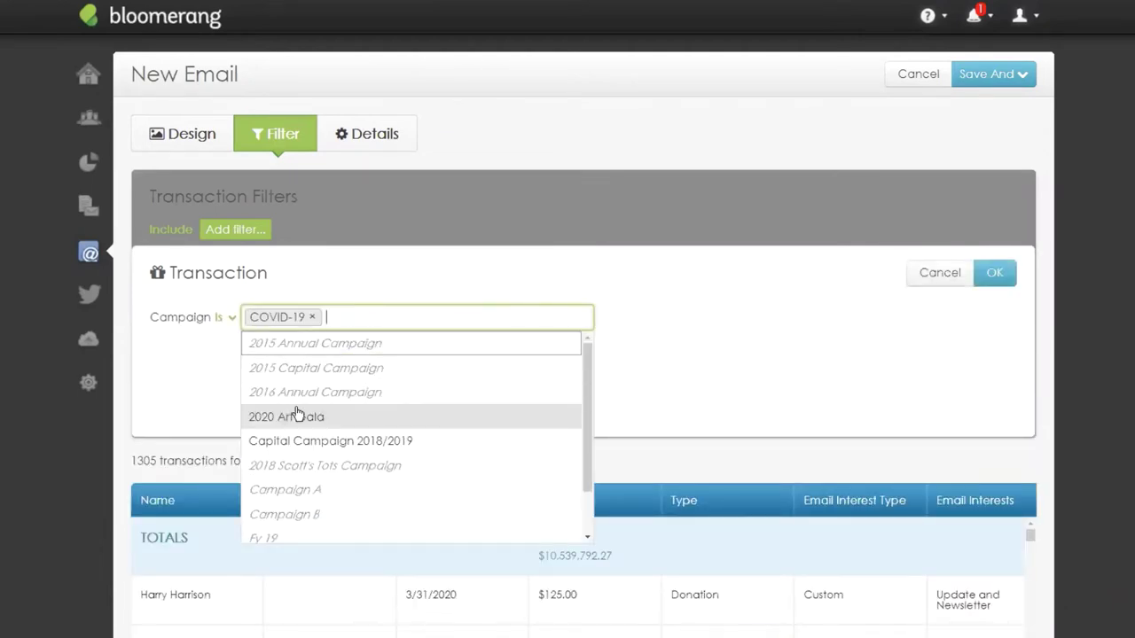
left_click(1000, 342)
left_click(1004, 280)
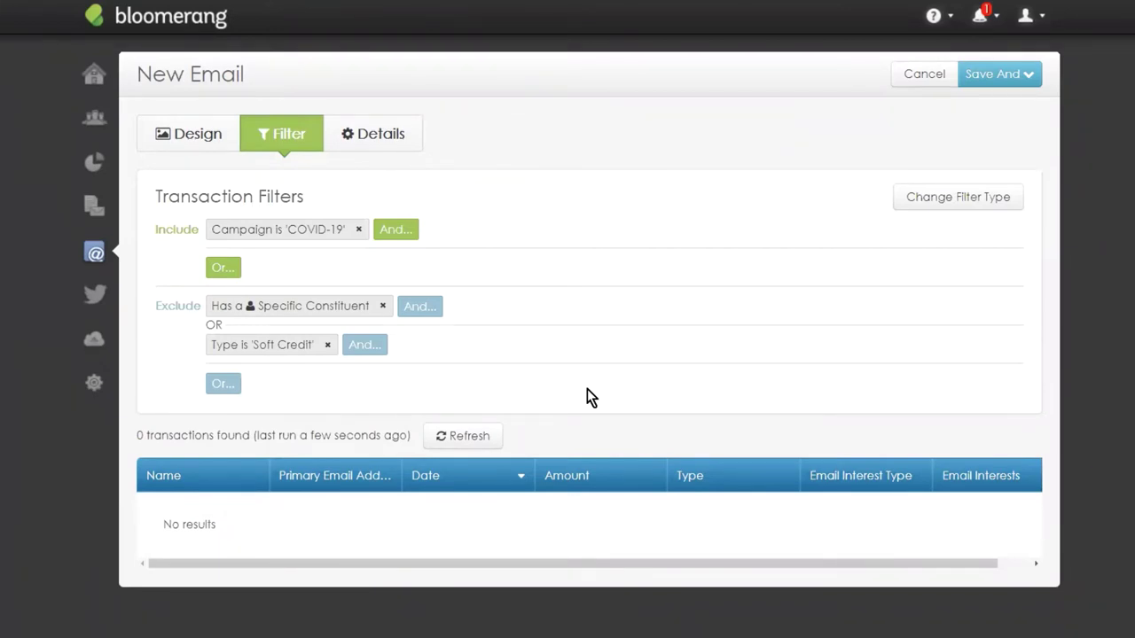
left_click(359, 228)
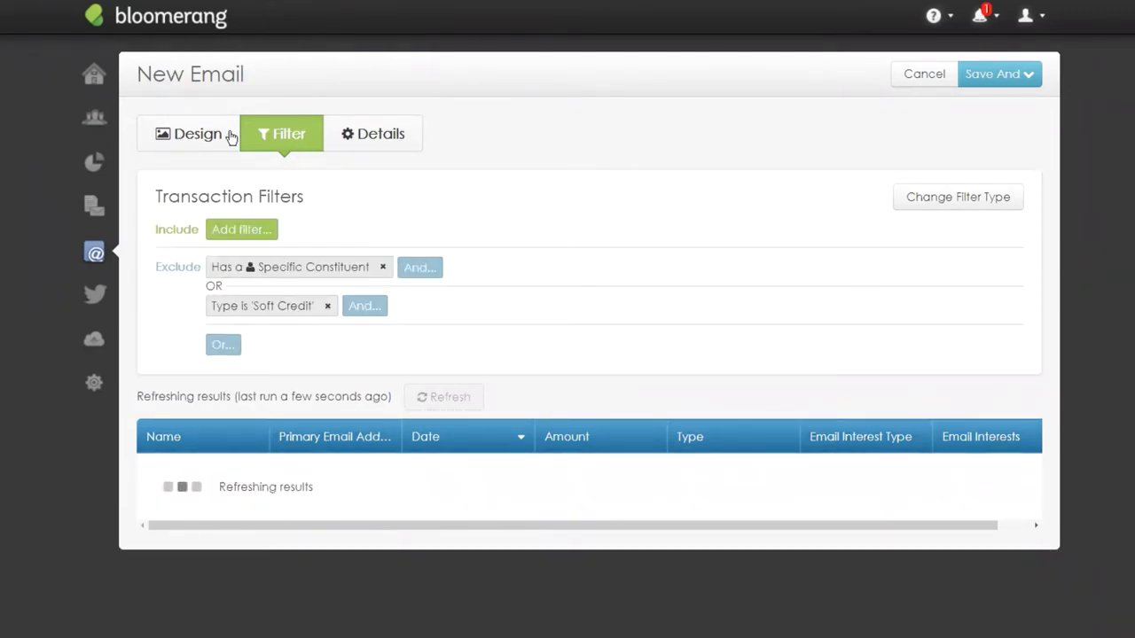
Check the design, then save the email and keep editing it.
left_click(197, 141)
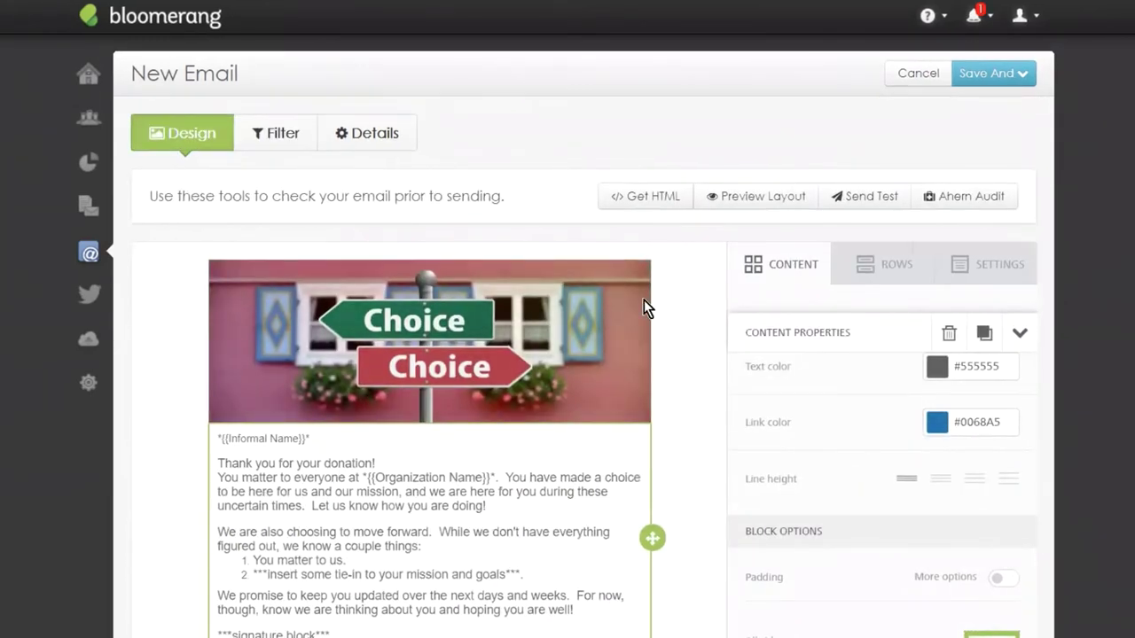
scroll(646, 310, "down", 1)
scroll(521, 469, "up", 1)
left_click(266, 131)
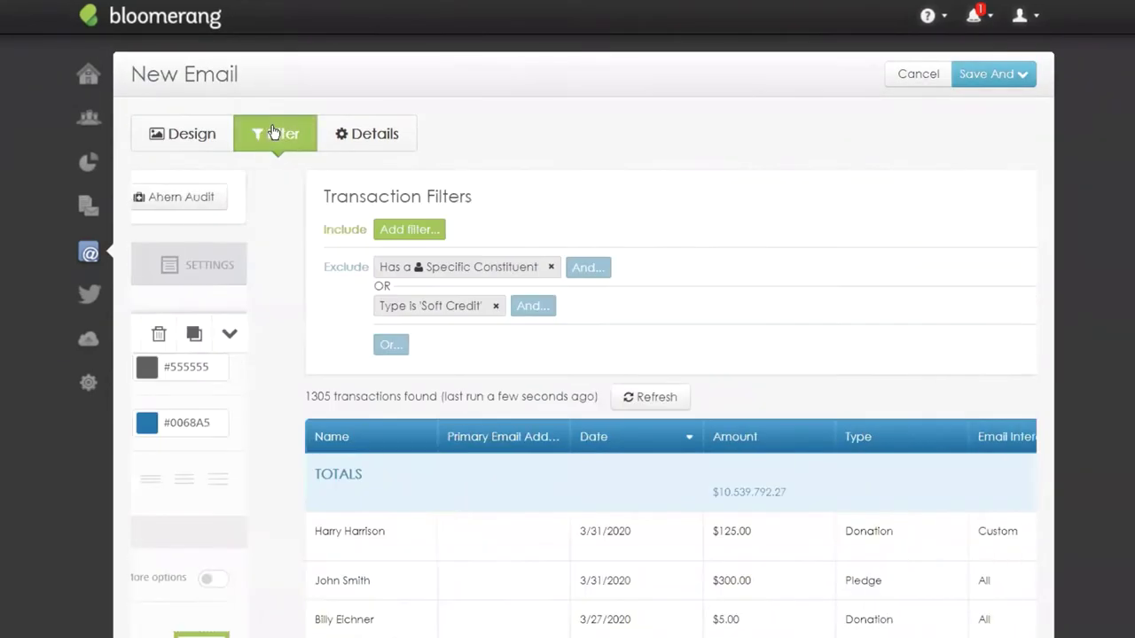
left_click(985, 71)
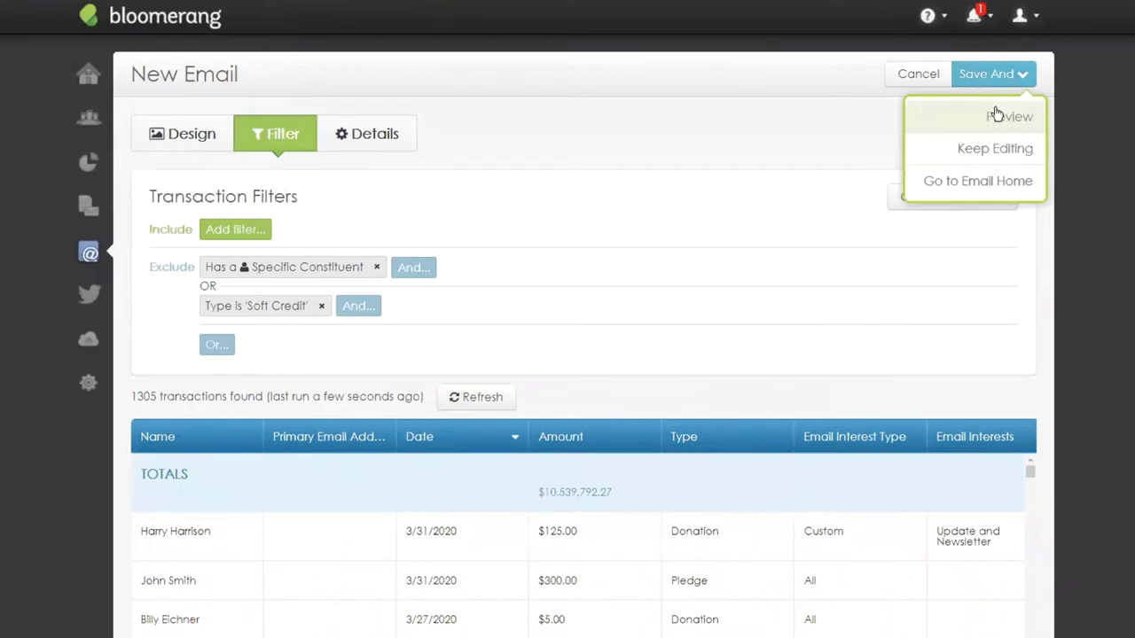
left_click(997, 155)
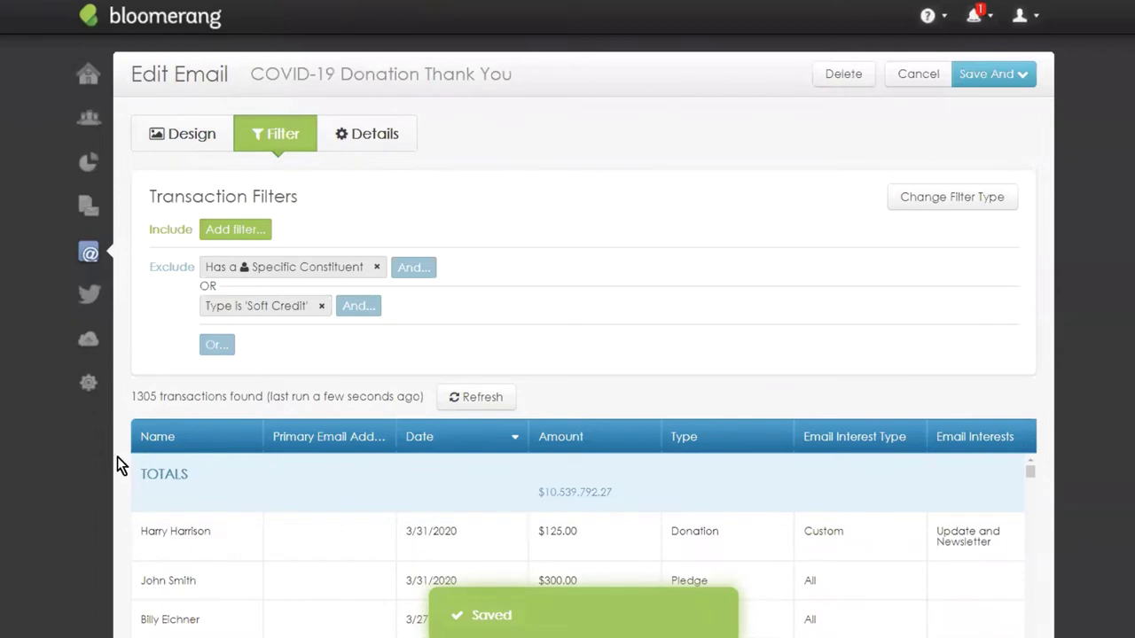
Open the COVID-19 online giving form's Edit Form page from Website Integration settings.
left_click(90, 389)
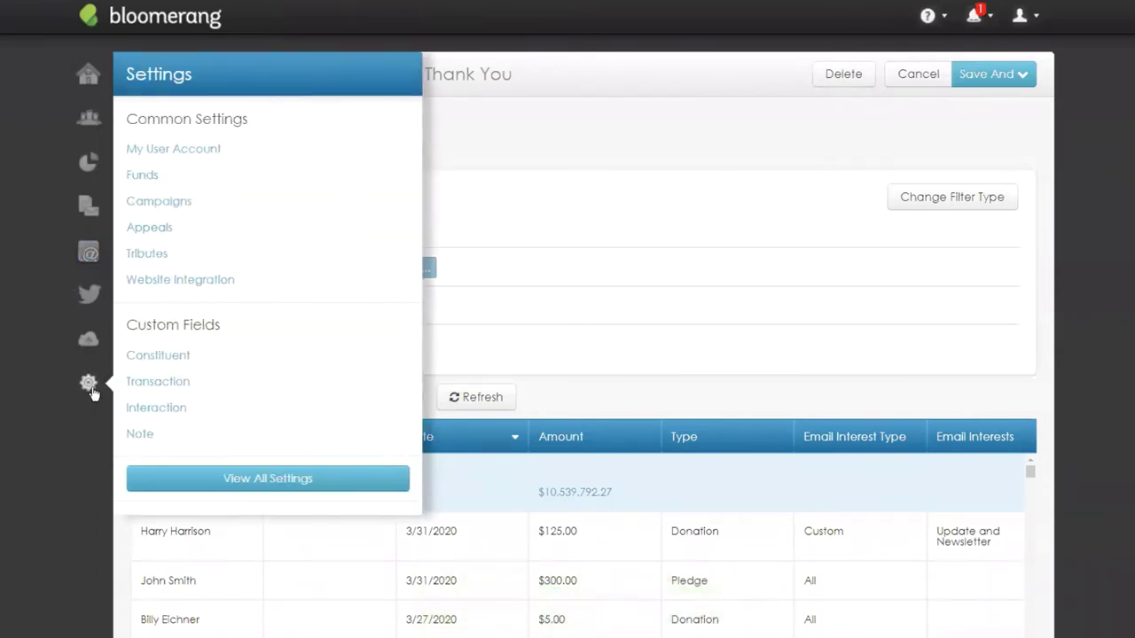
left_click(168, 282)
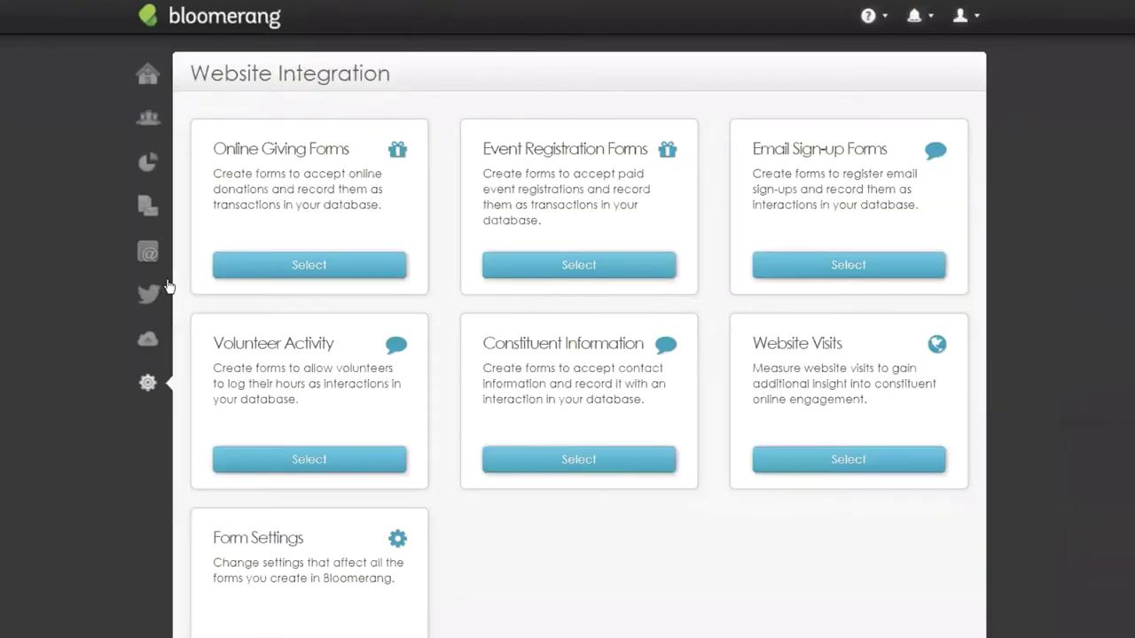
left_click(339, 266)
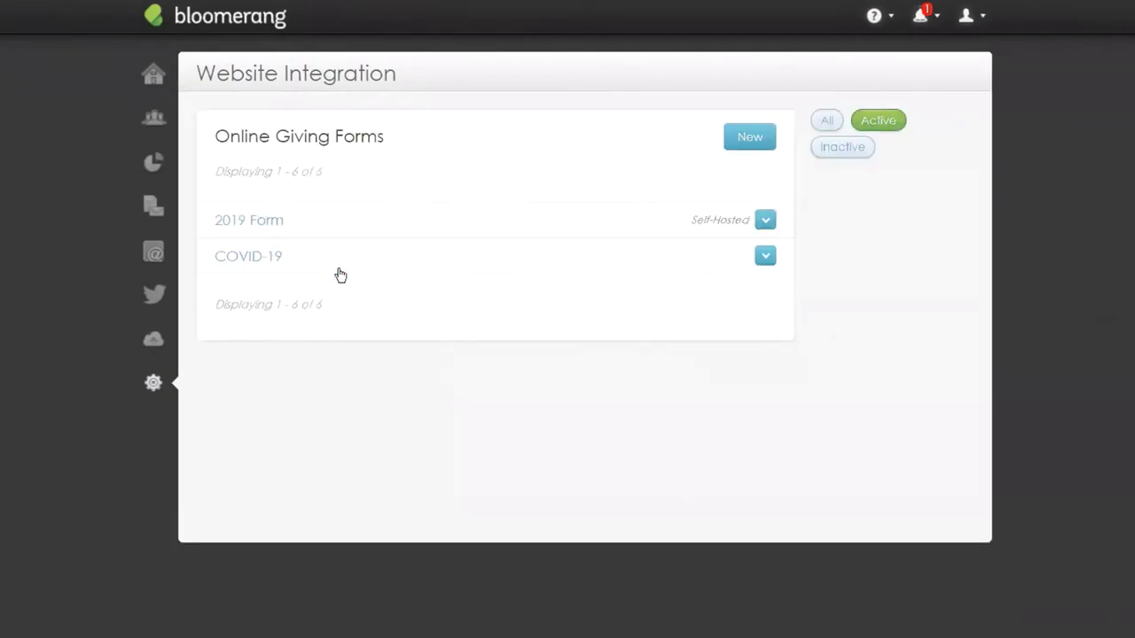
left_click(249, 257)
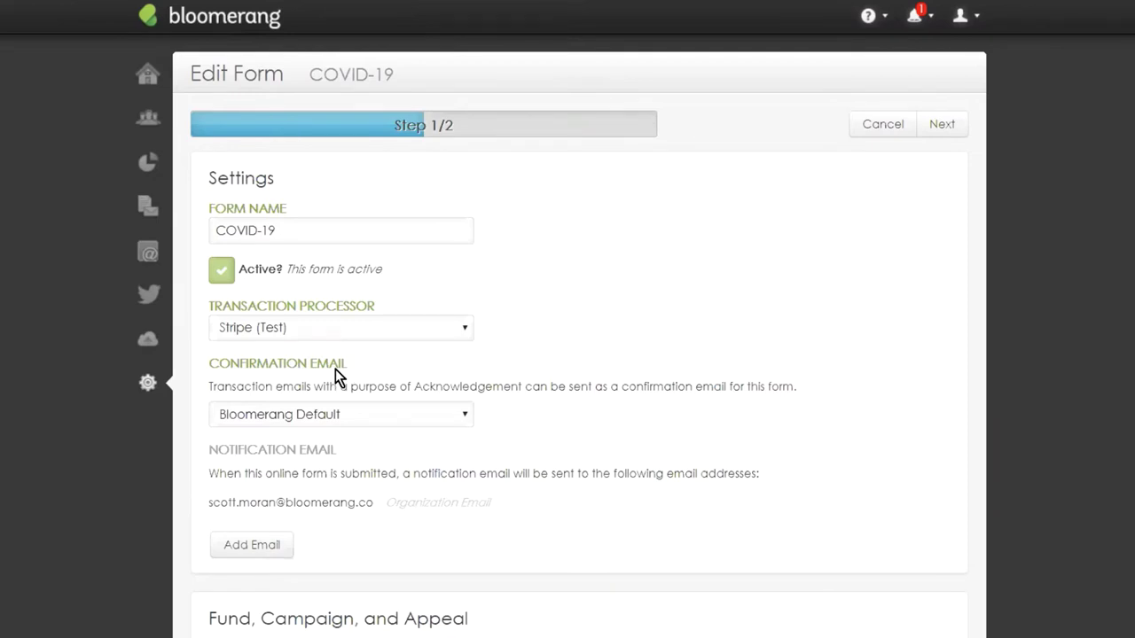
Set the form's confirmation email to COVID-19 Donation Thank You, then save and preview it.
left_click(344, 416)
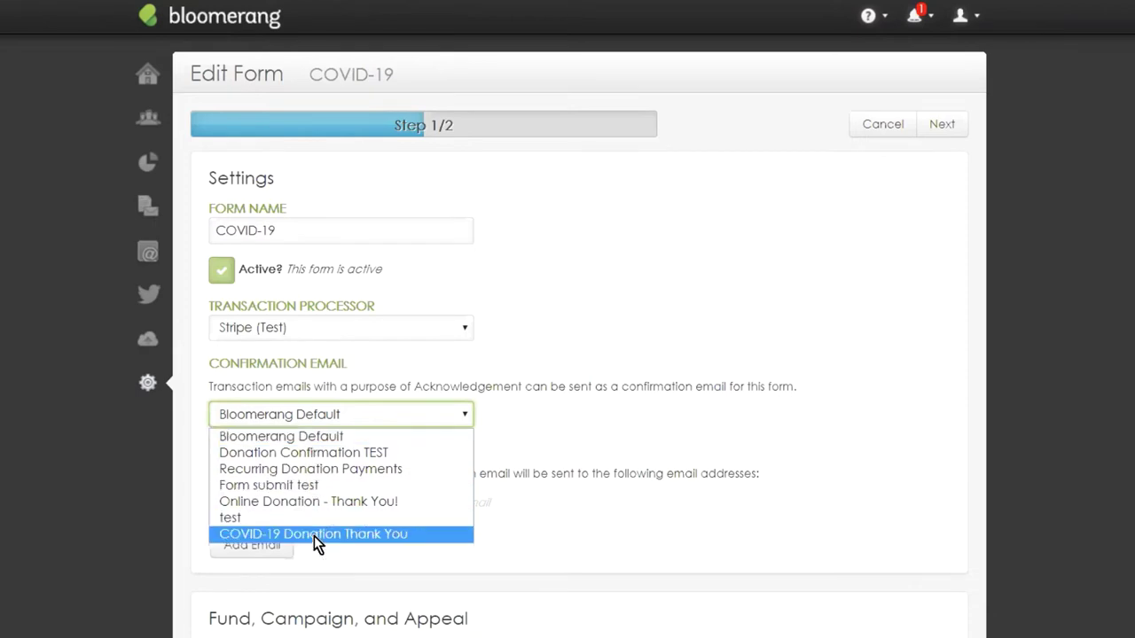
left_click(316, 533)
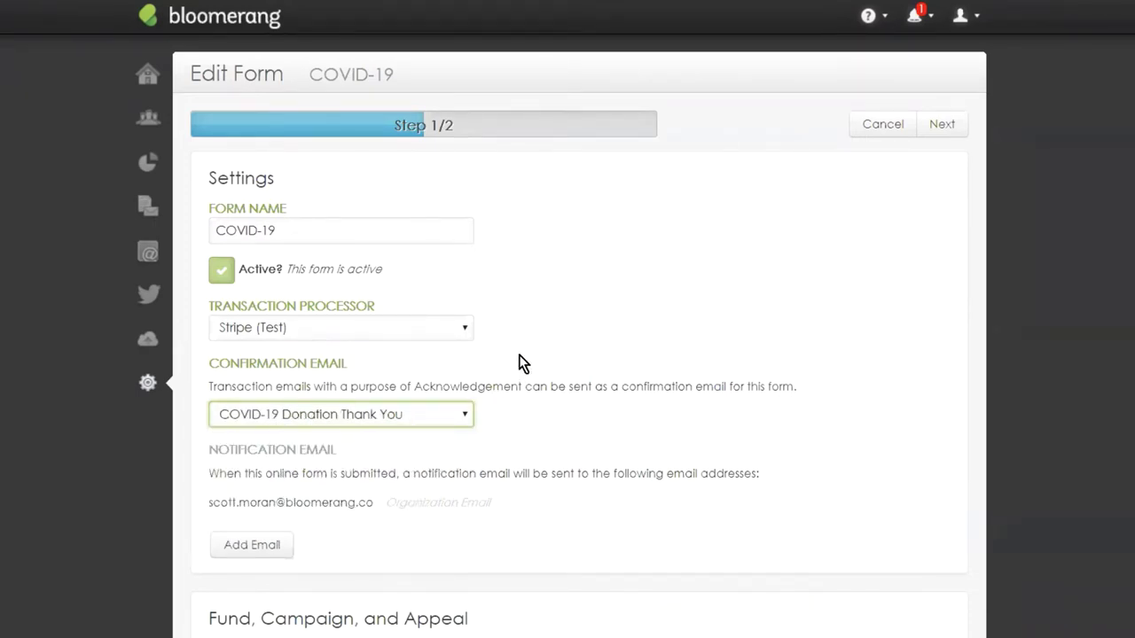
scroll(541, 218, "down", 1)
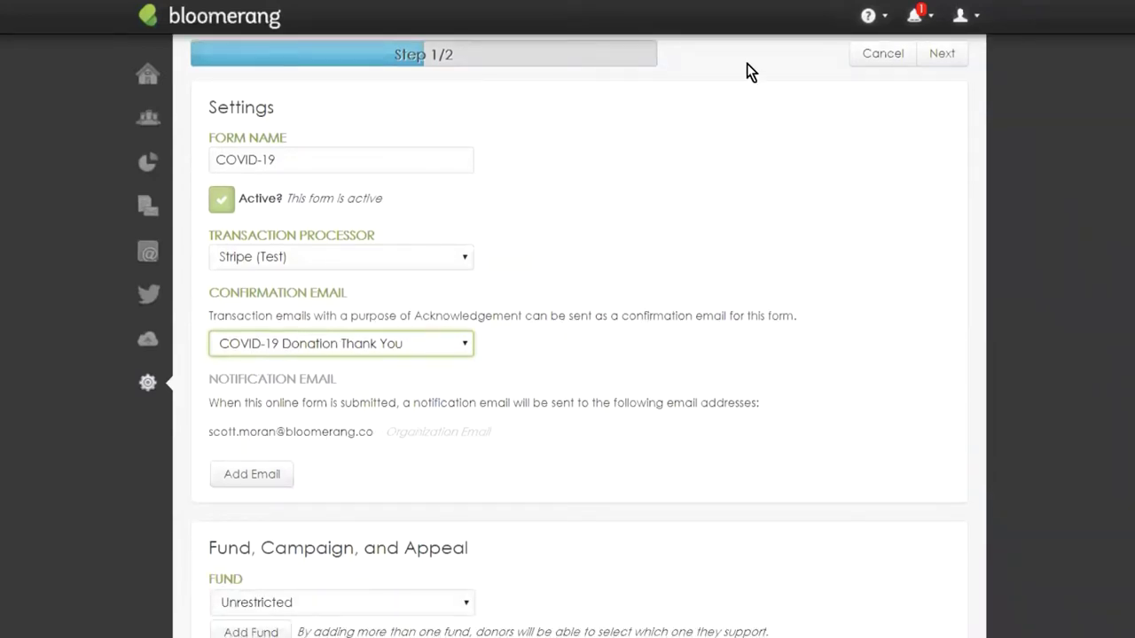
scroll(747, 75, "down", 1)
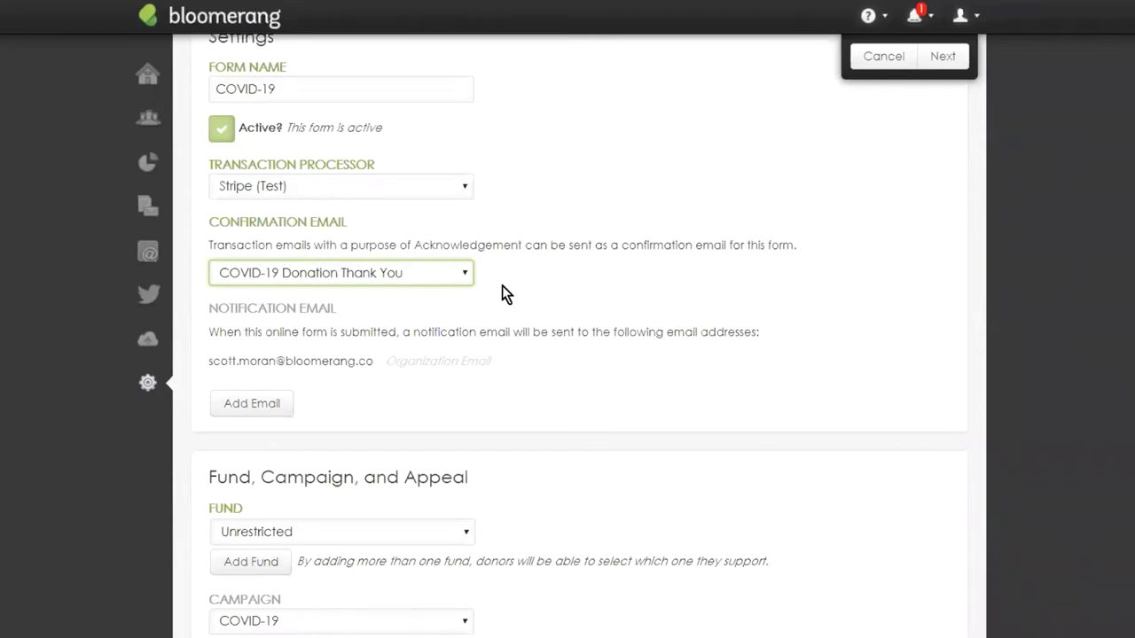
scroll(464, 221, "down", 3)
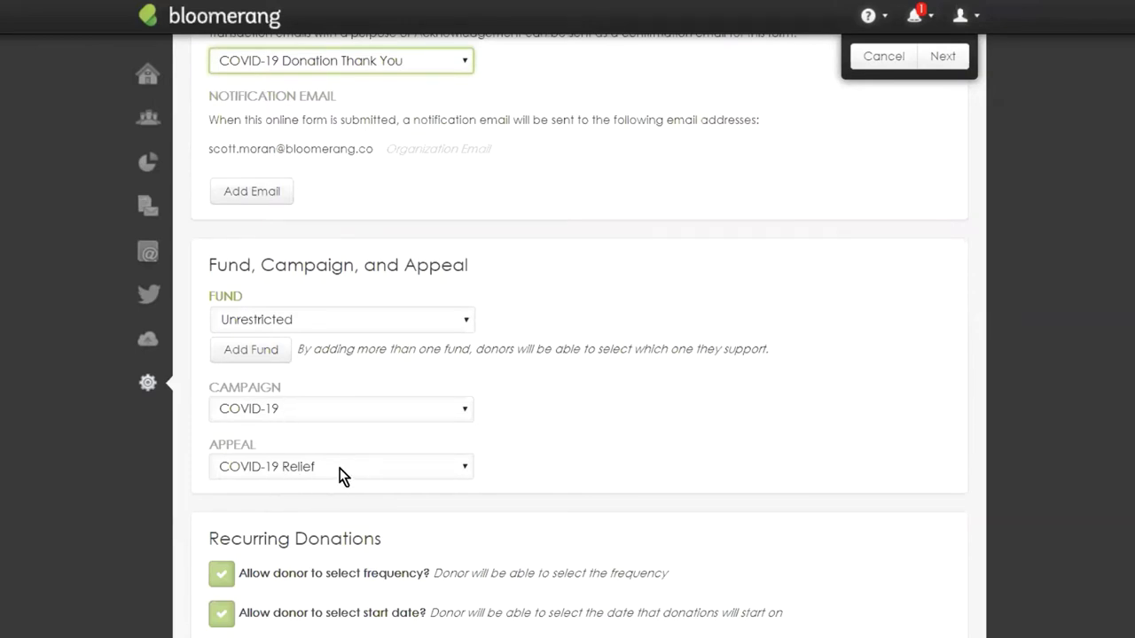
scroll(544, 367, "down", 2)
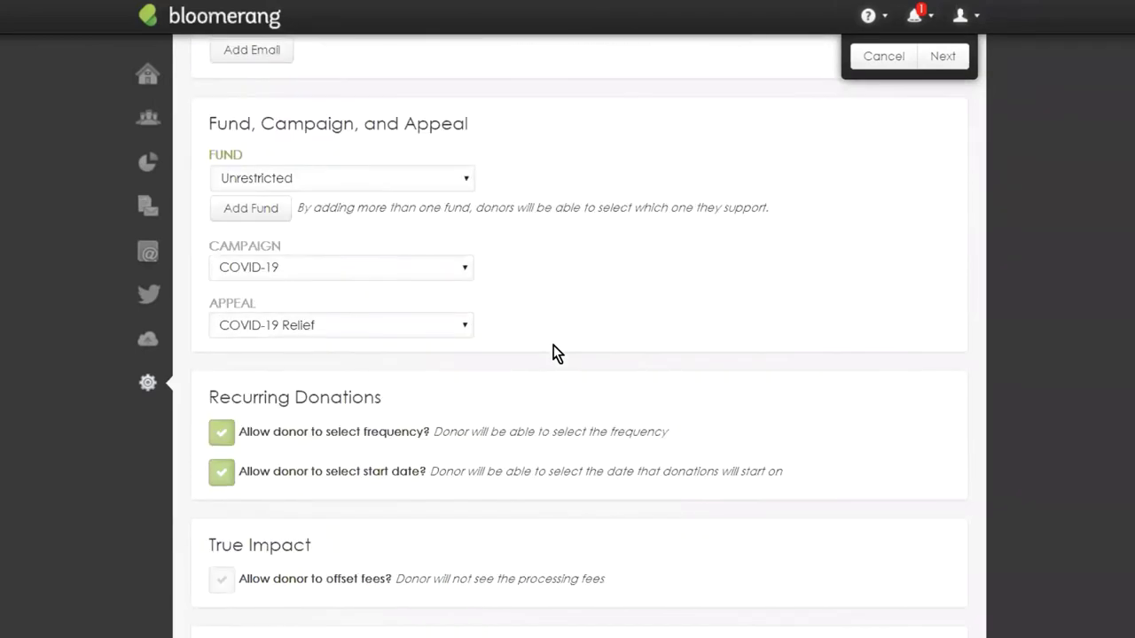
scroll(553, 353, "up", 7)
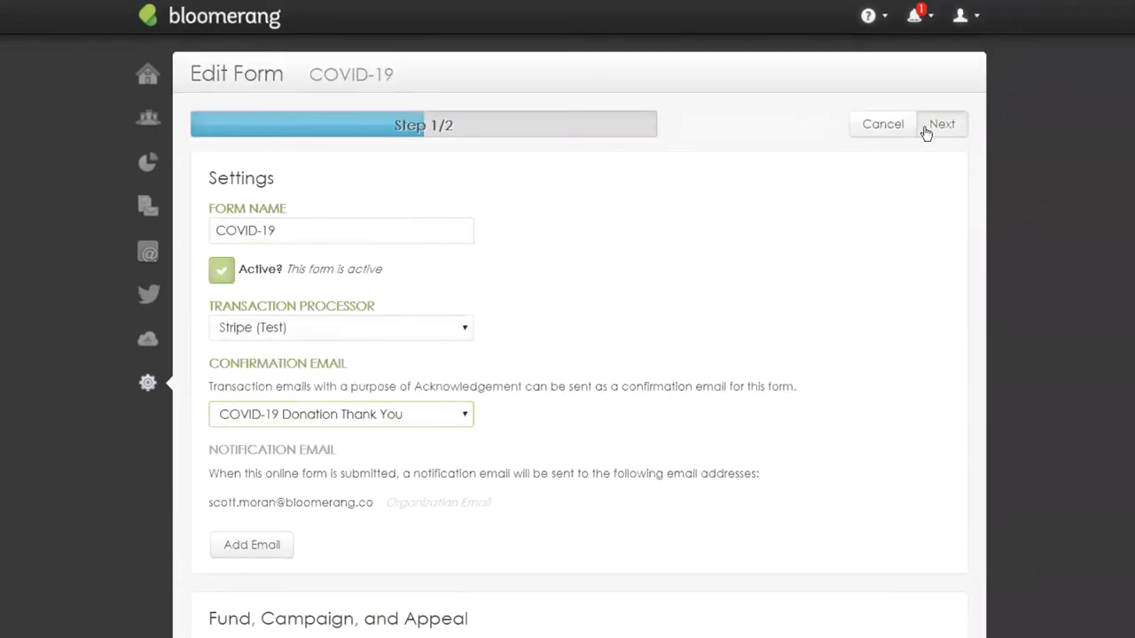
left_click(925, 131)
left_click(920, 133)
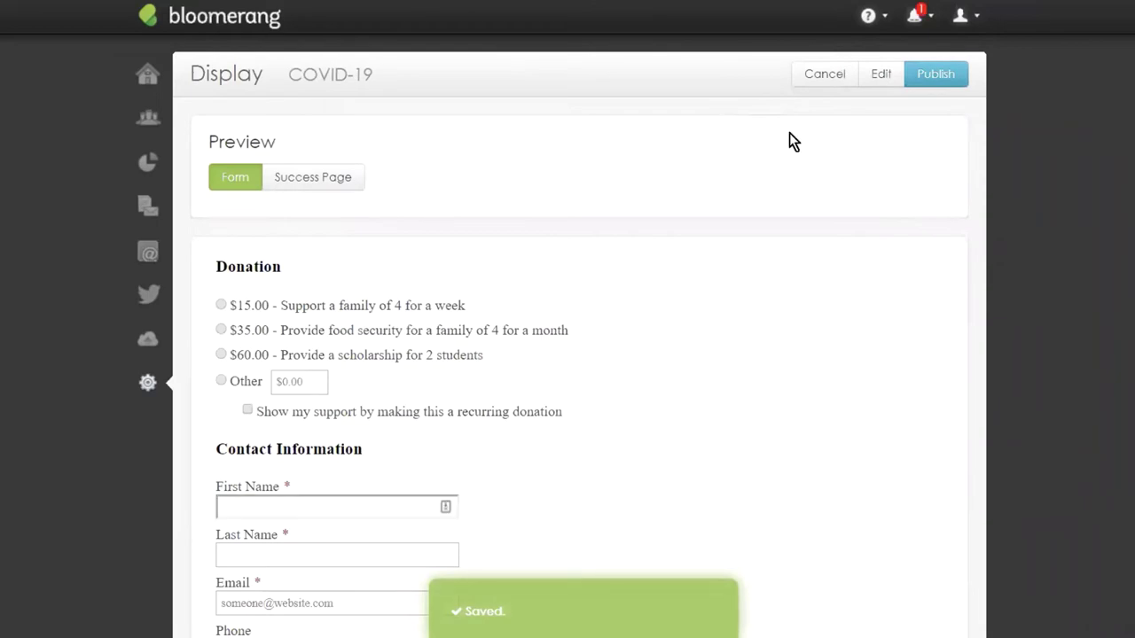
Publish the COVID-19 form to get its website embed script snippet.
left_click(944, 80)
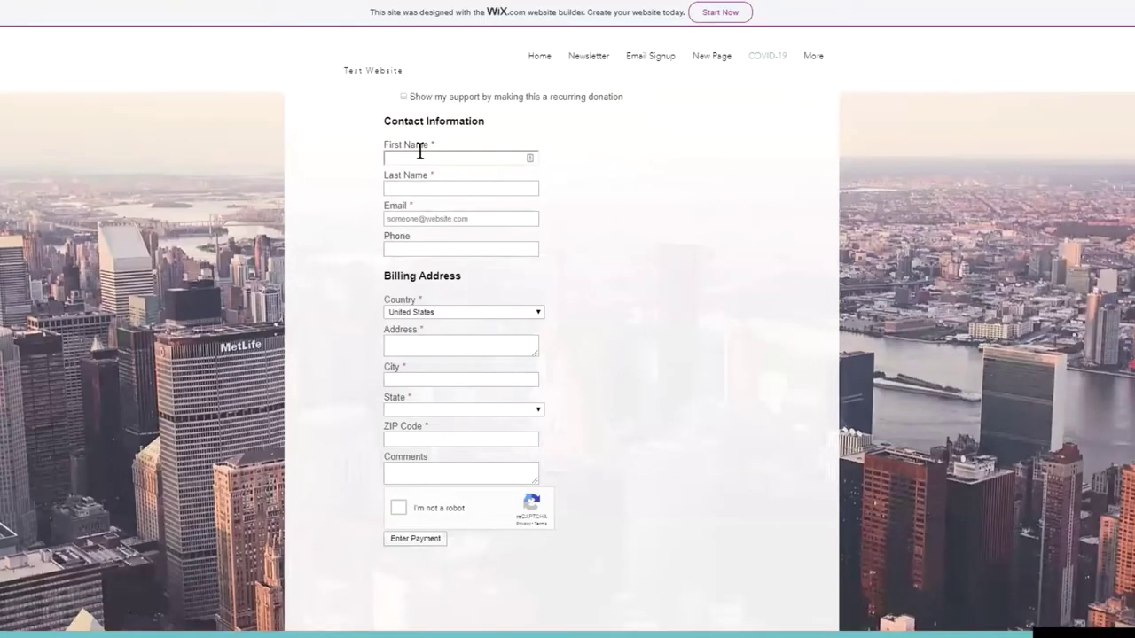
Fill the COVID-19 Relief form's name and billing address from the browser's saved autofill entry.
left_click(420, 157)
left_click(420, 181)
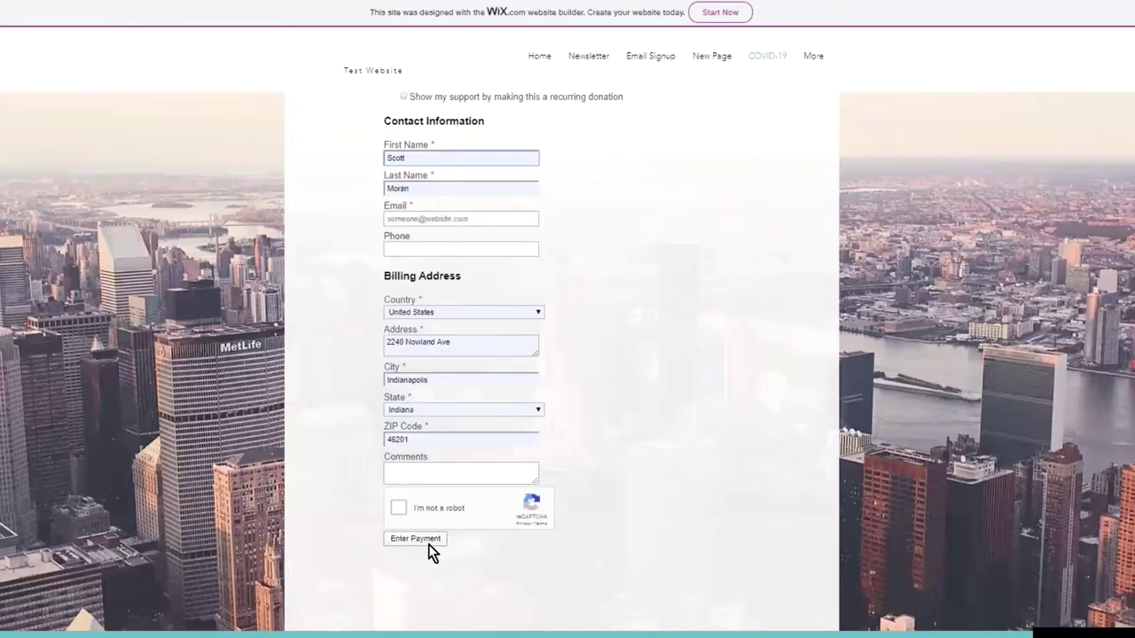
scroll(577, 393, "up", 3)
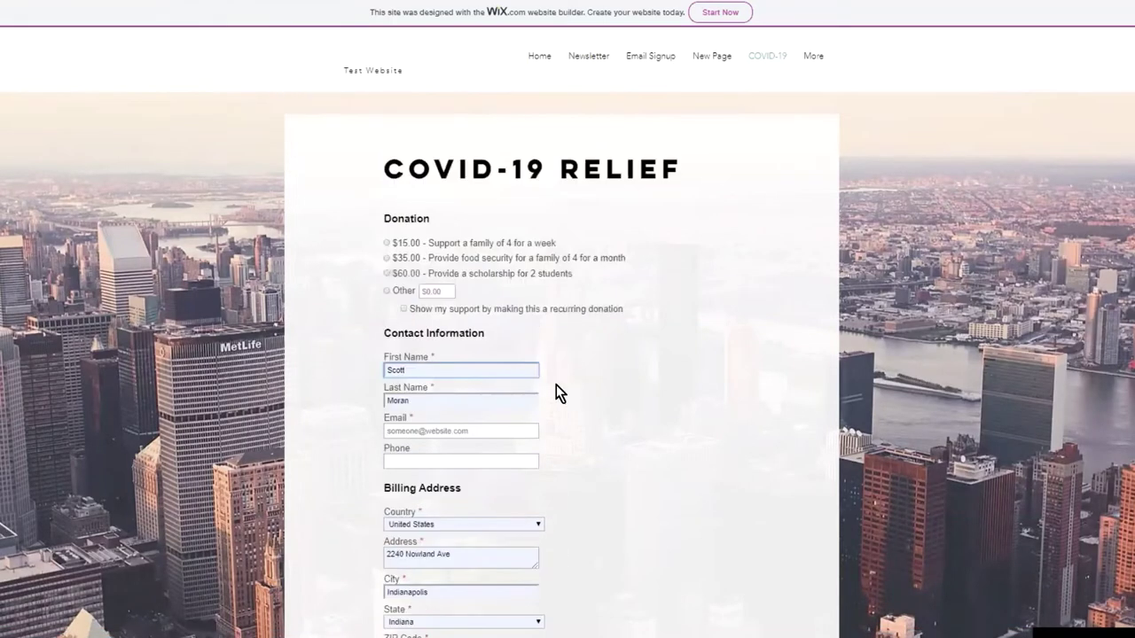
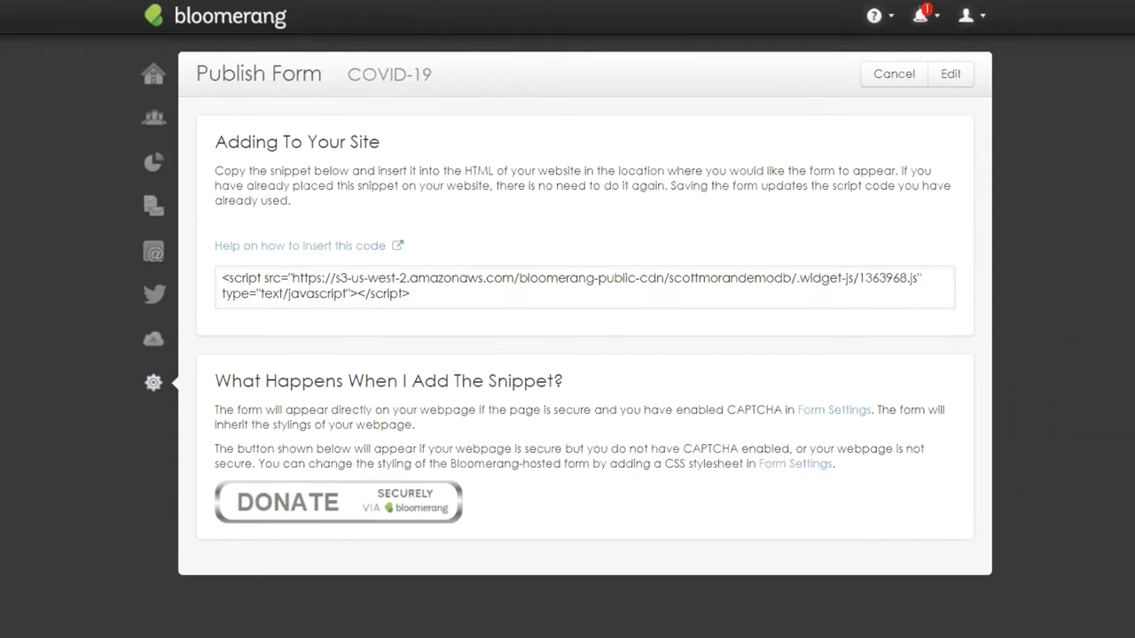
Open the Emails menu from the left navigation bar.
left_click(155, 253)
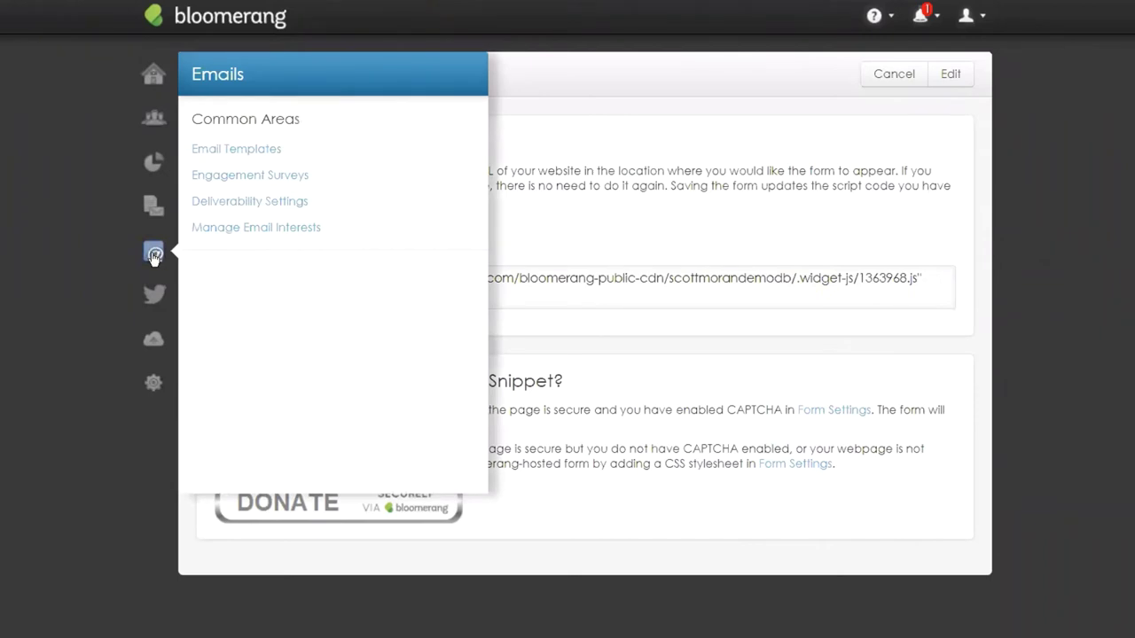
Create a new email from the COVID-19 Template using the What We're Doing design.
left_click(243, 152)
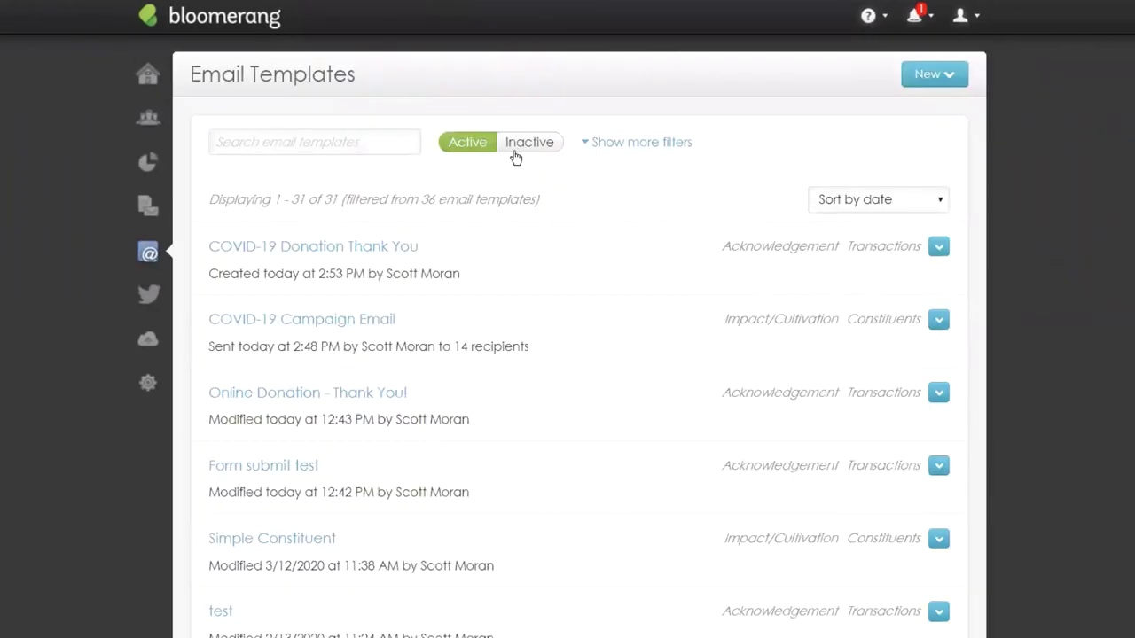
left_click(927, 78)
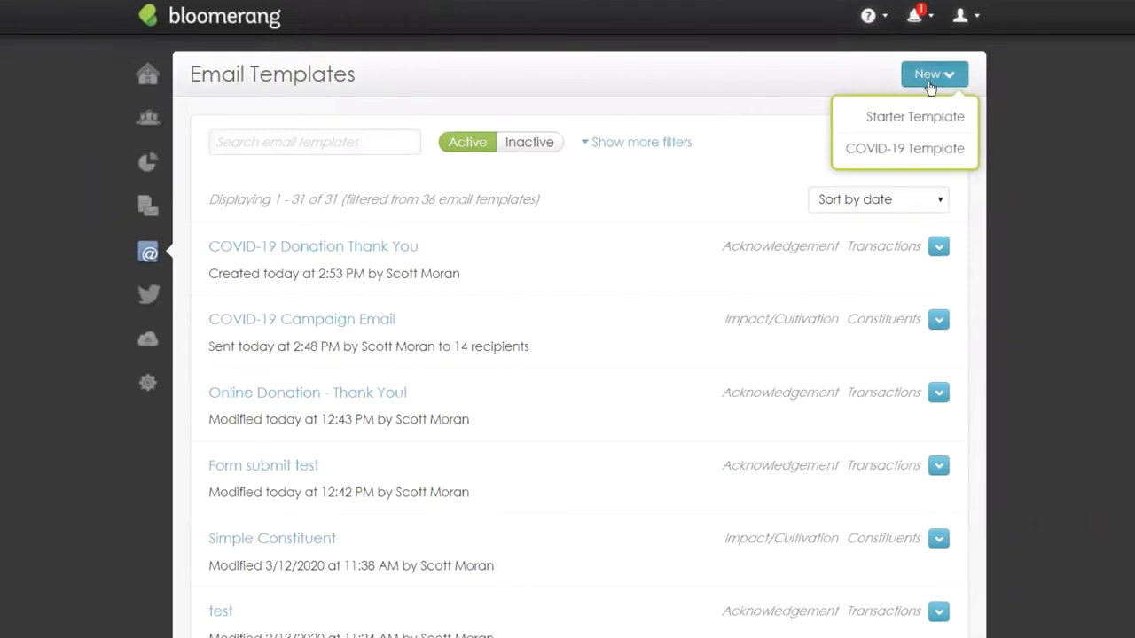
left_click(927, 150)
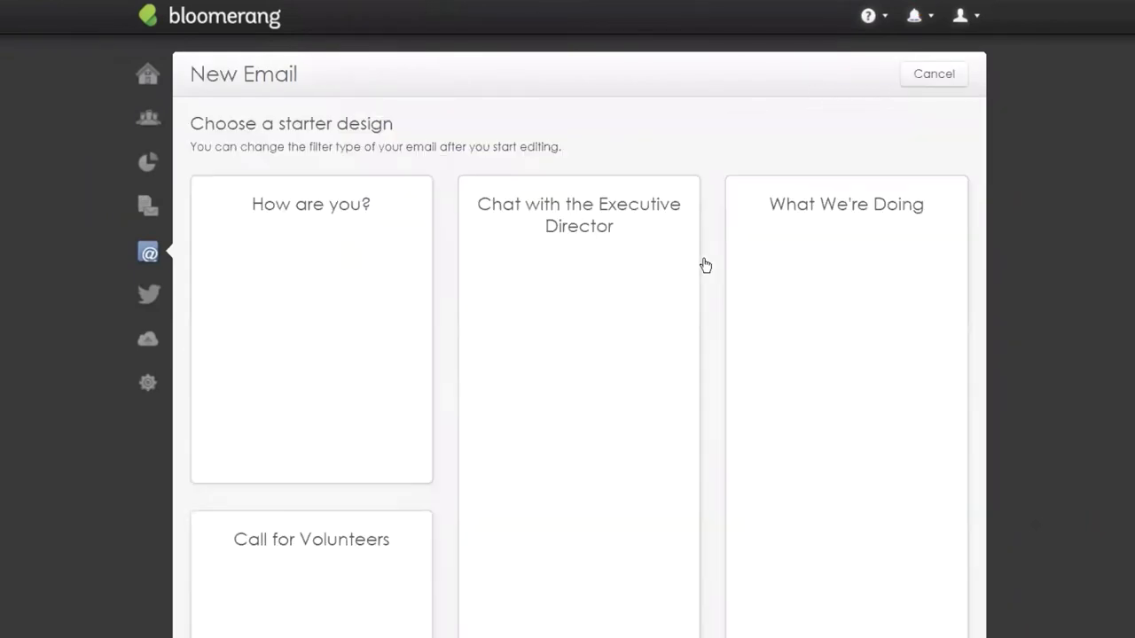
scroll(732, 76, "down", 2)
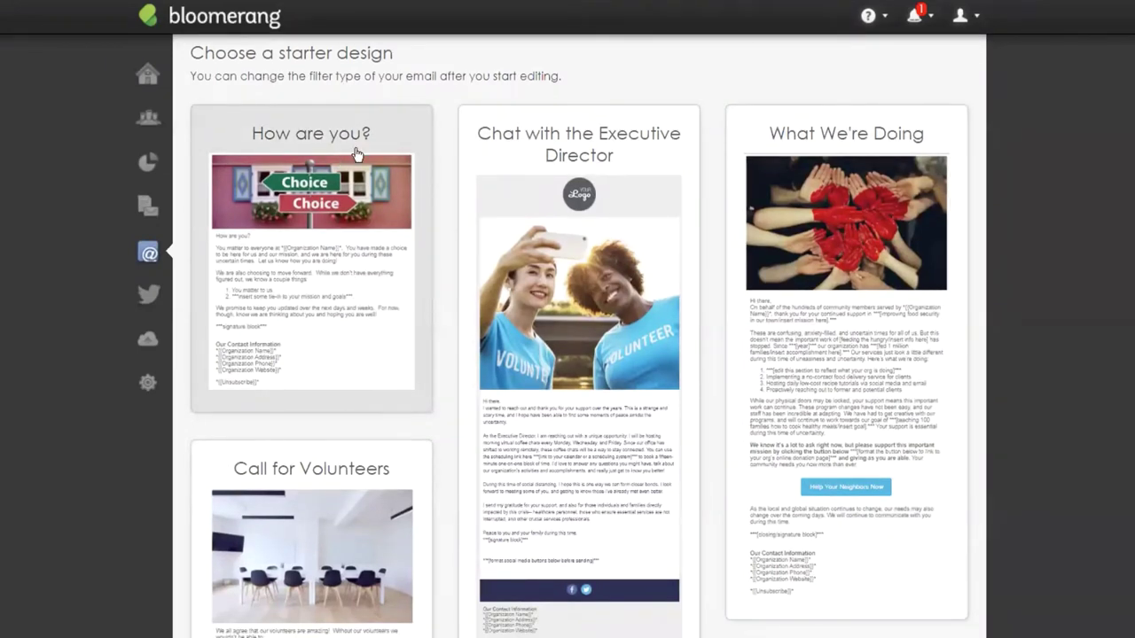
scroll(673, 76, "down", 2)
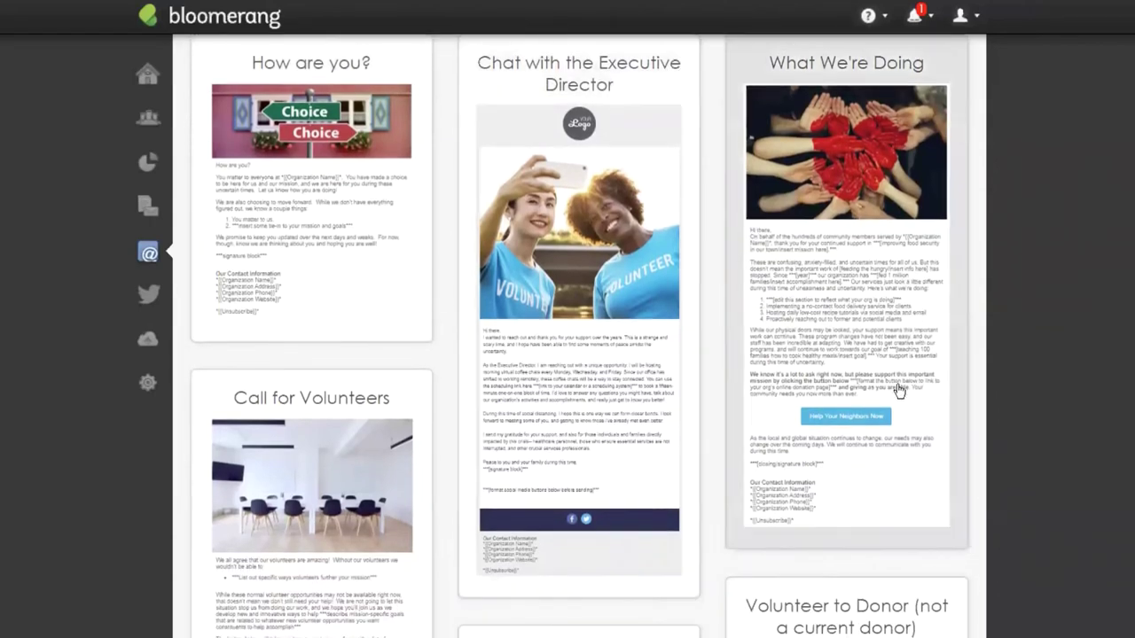
left_click(846, 337)
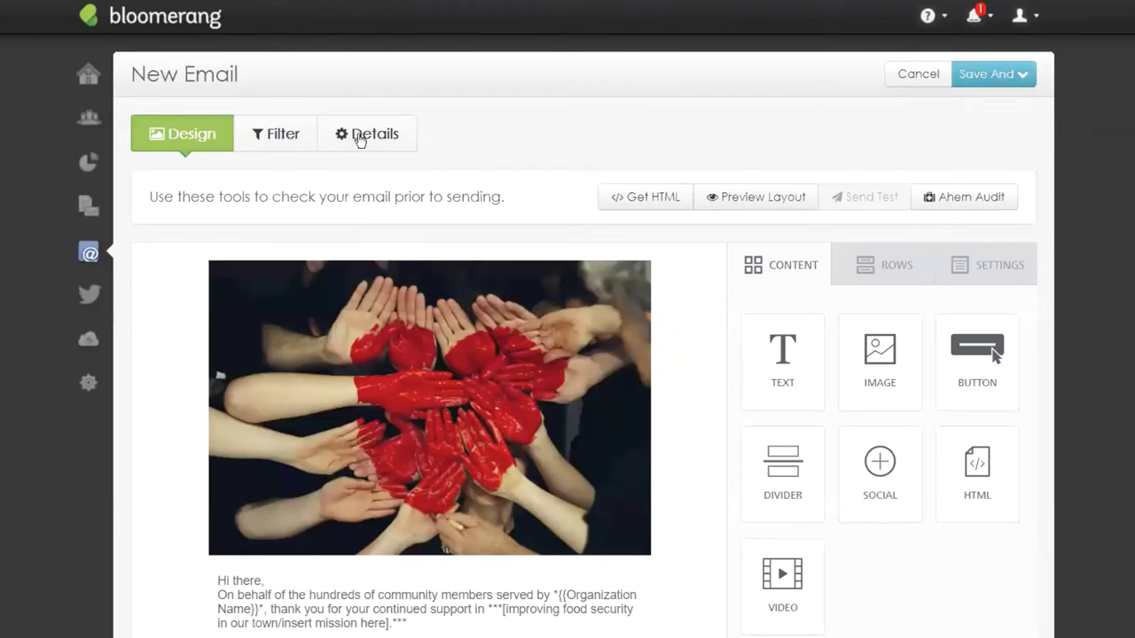
Name the email 'Follow Up Email: Opened but no donation'.
left_click(359, 137)
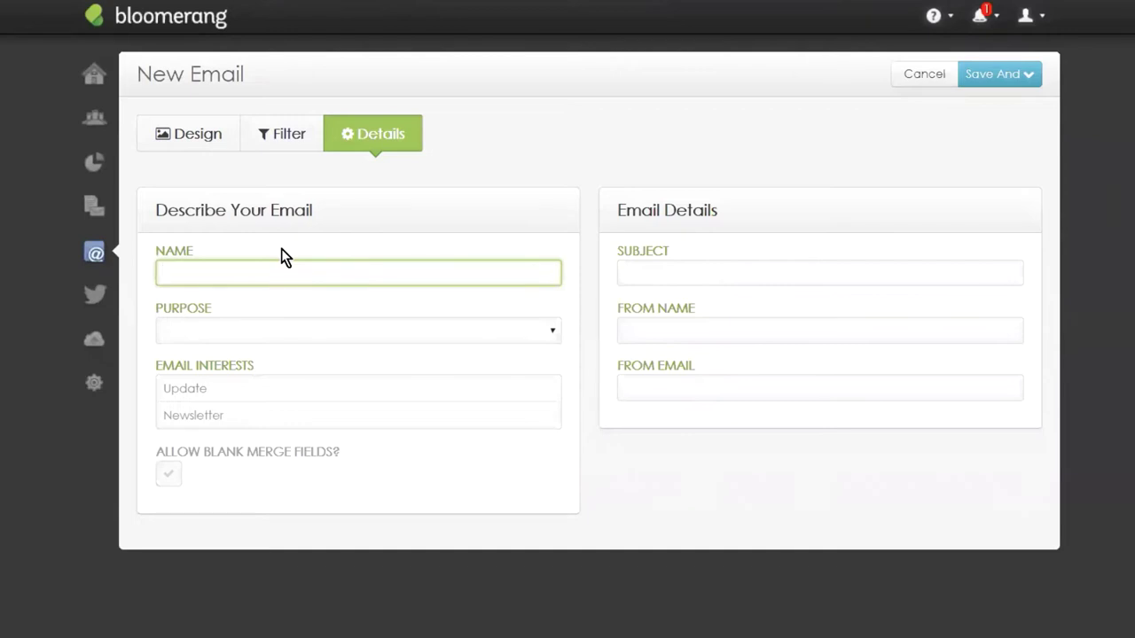
type("Follow Up Email: Opened b")
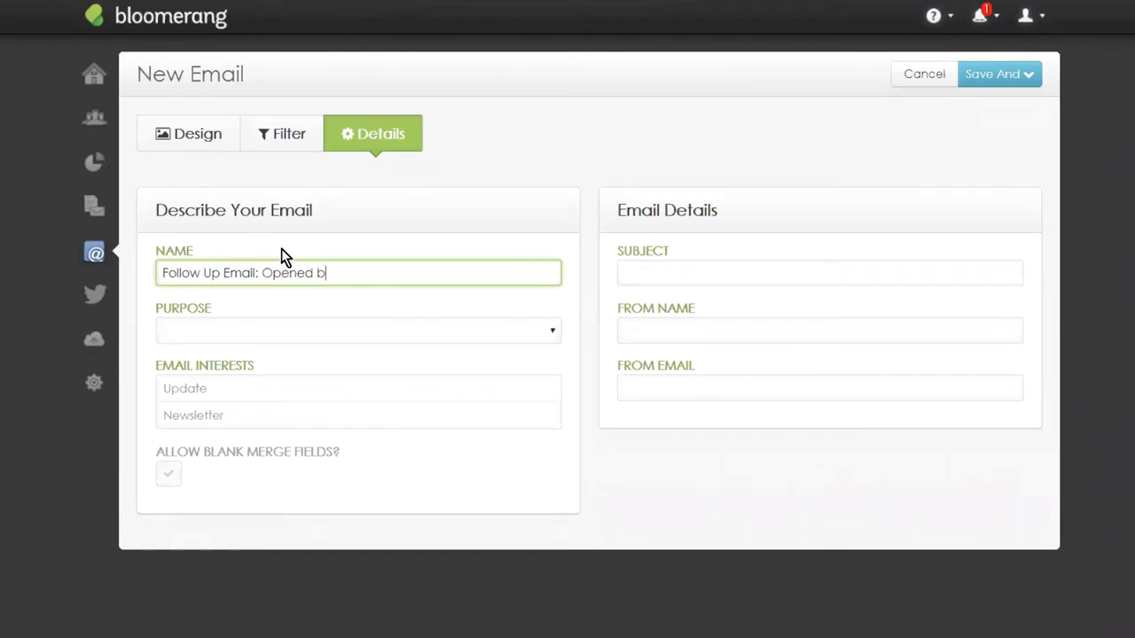
type("ut no donation")
Set the purpose to Impact/Cultivation and select the Update and Newsletter interests.
left_click(225, 337)
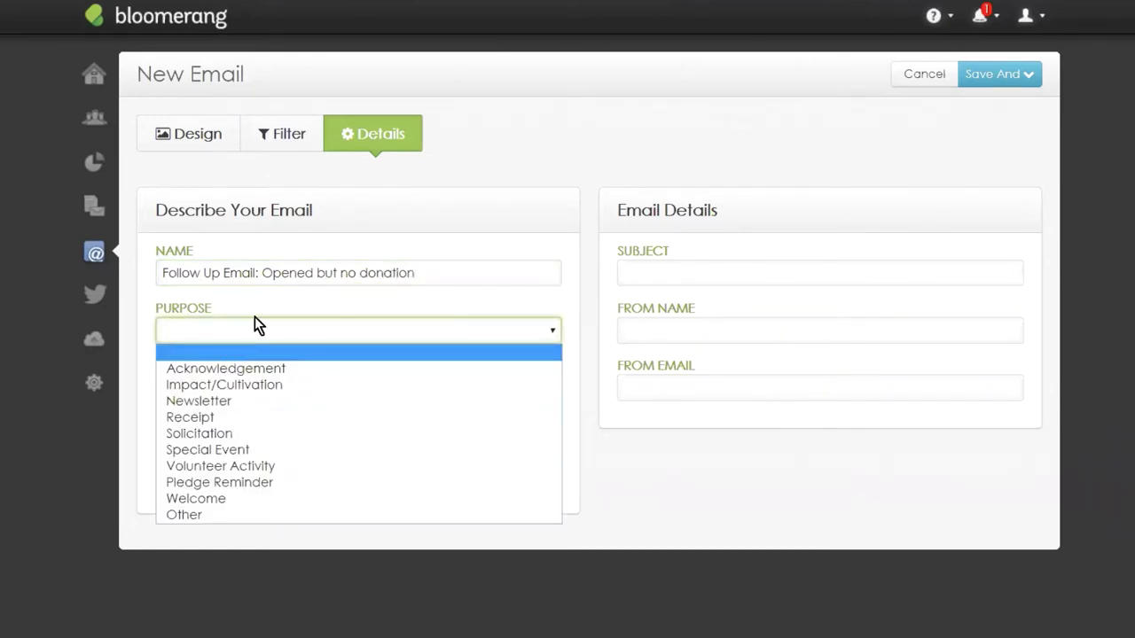
left_click(250, 387)
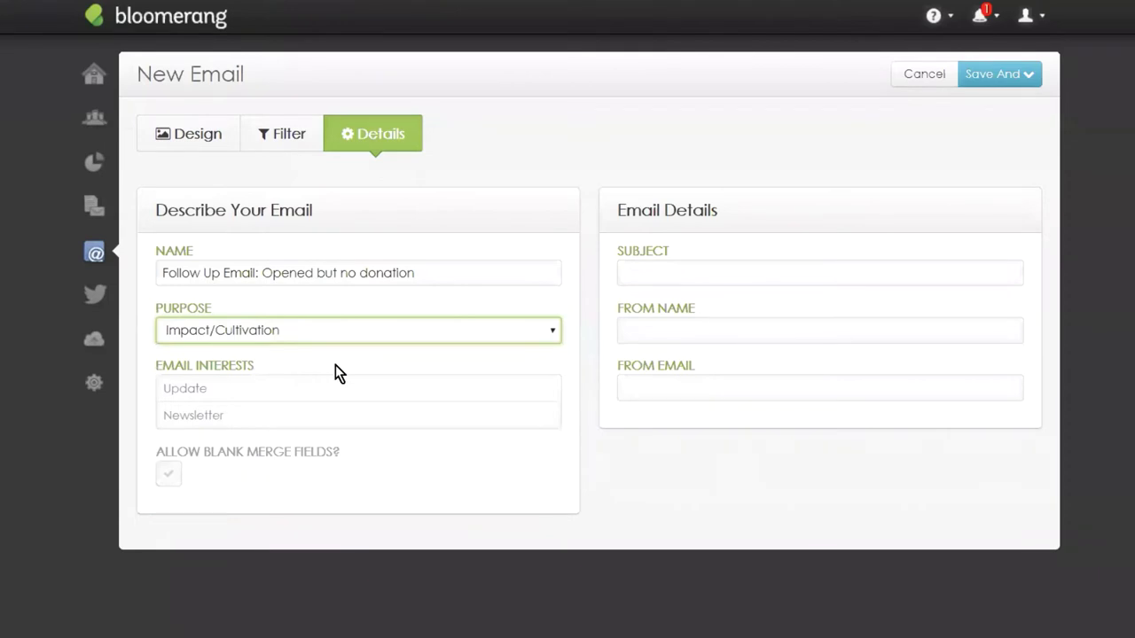
left_click(234, 389)
left_click(235, 416)
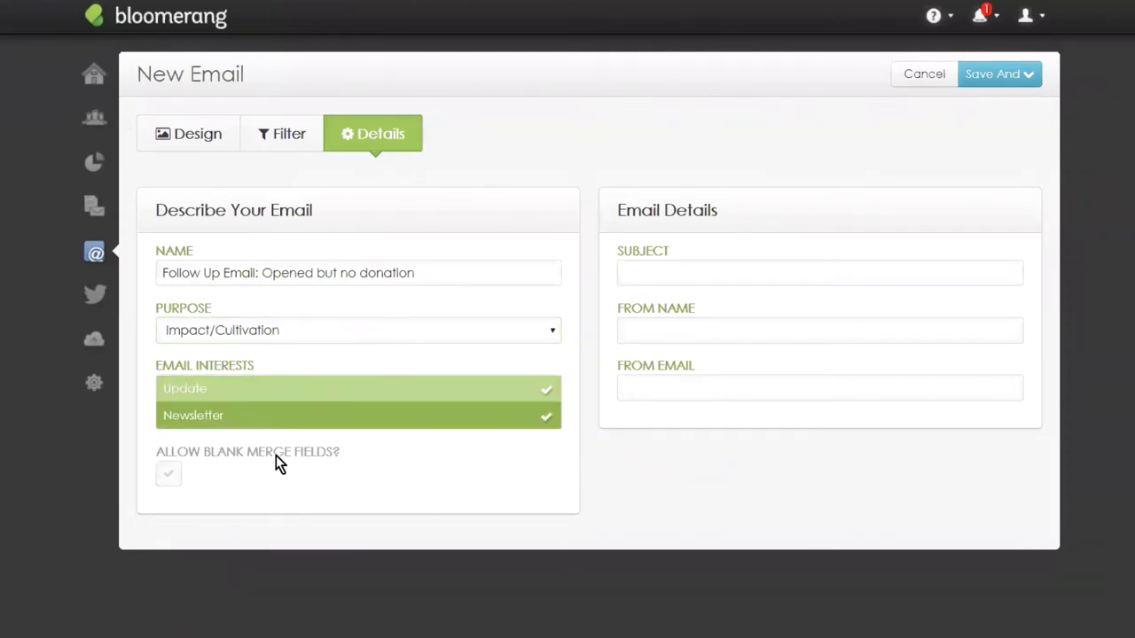
left_click(712, 273)
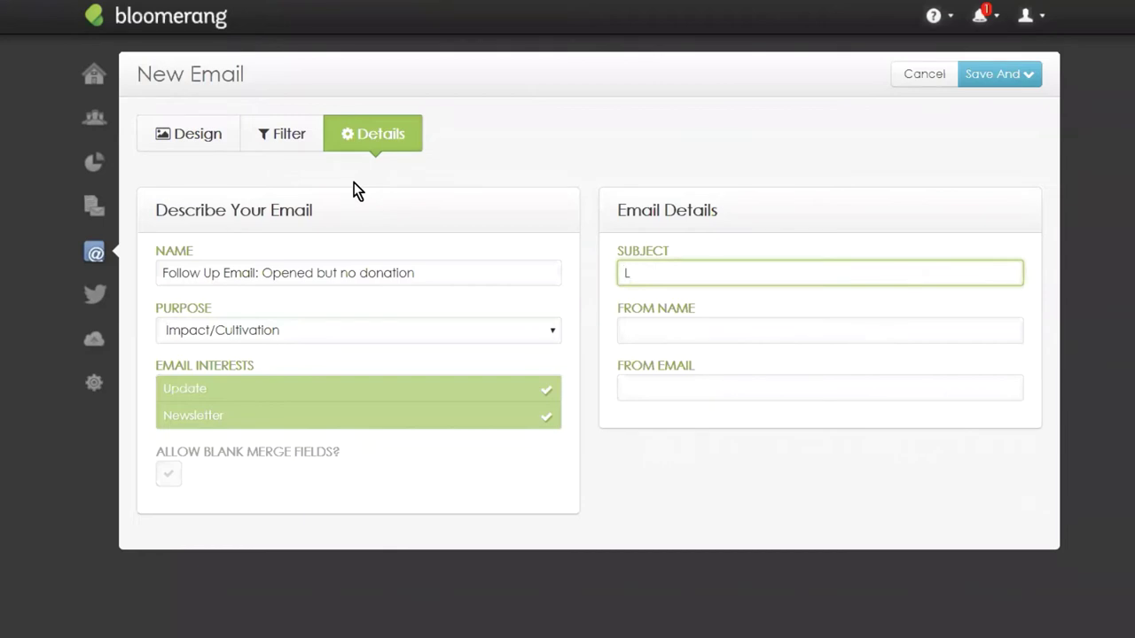
Enter the subject 'We Need your Support' plus the sender's name and e-mail address.
type("We Need your Support")
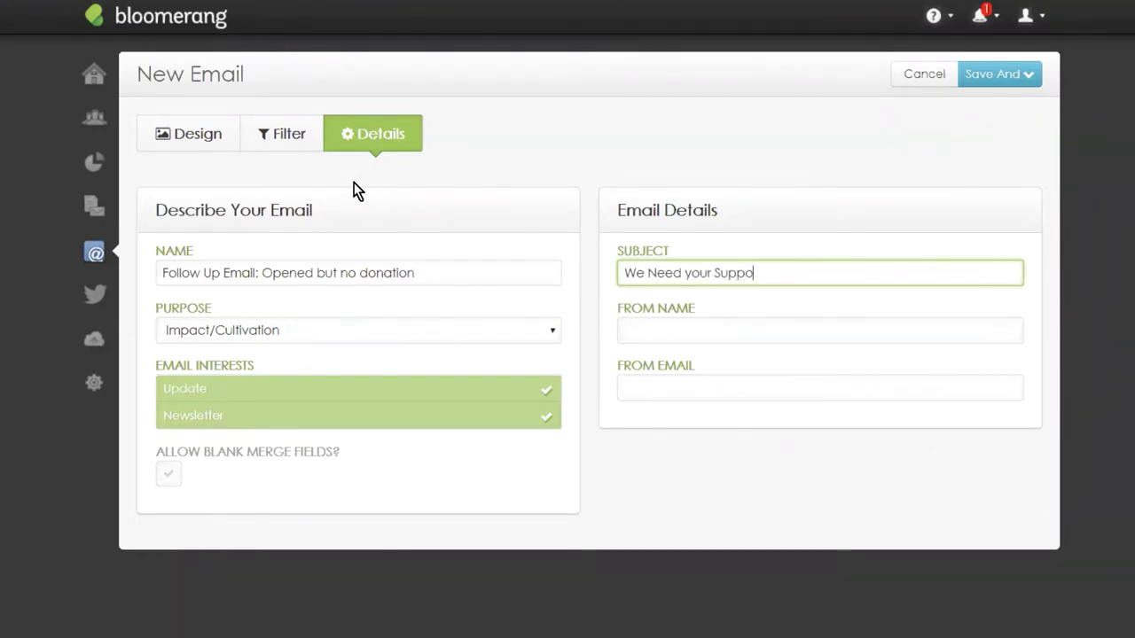
left_click(733, 338)
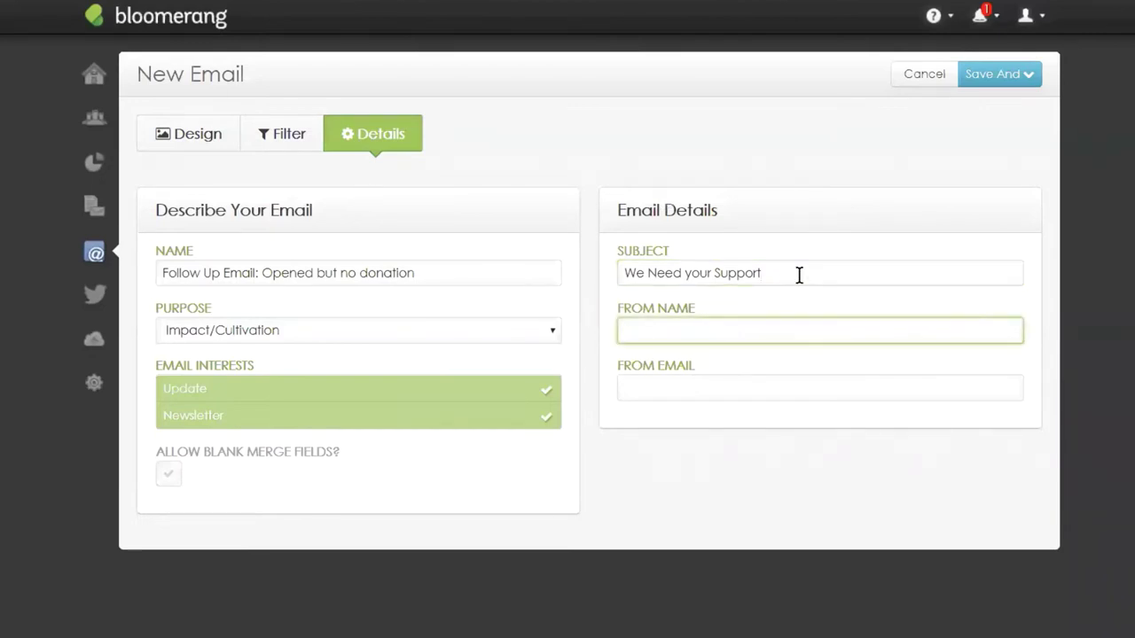
type("Scott")
key("Tab")
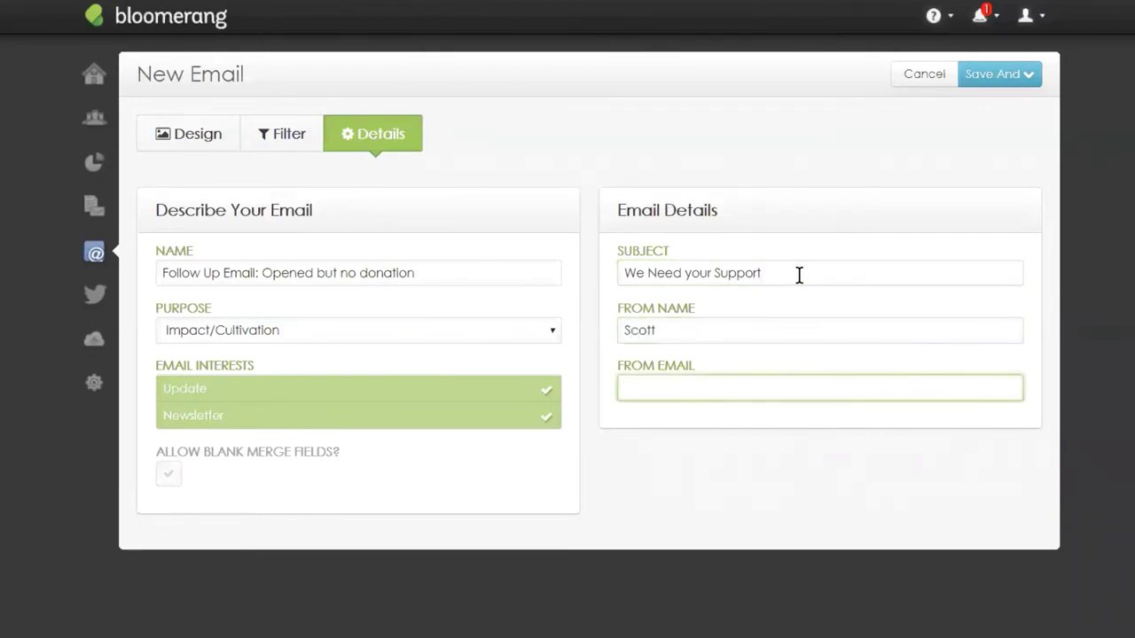
key("ctrl+v")
left_click(854, 493)
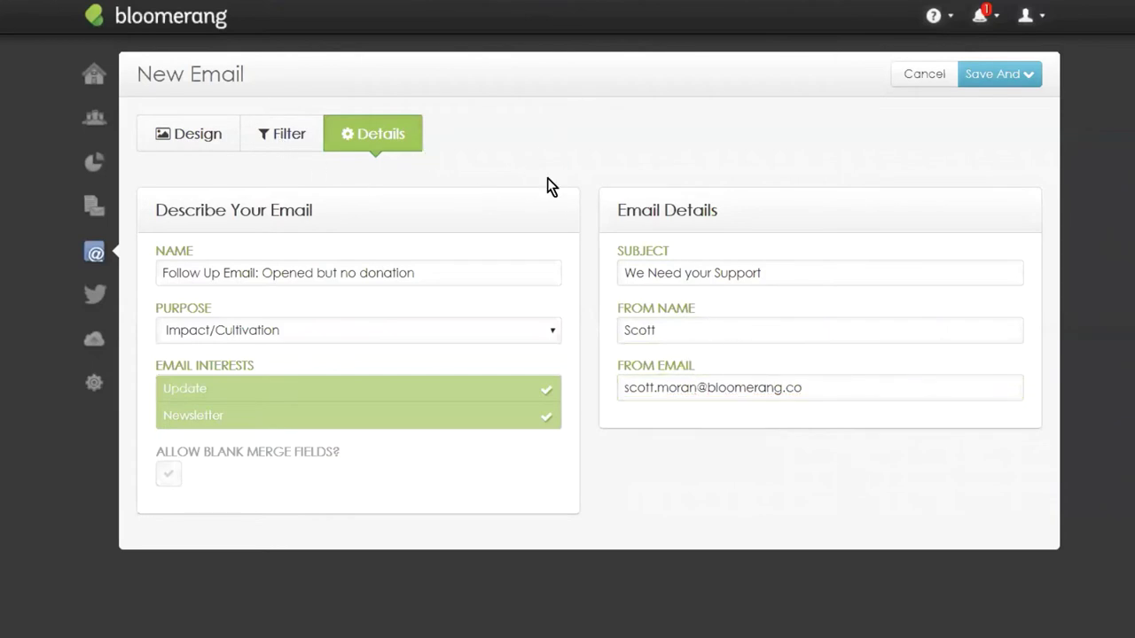
left_click(303, 142)
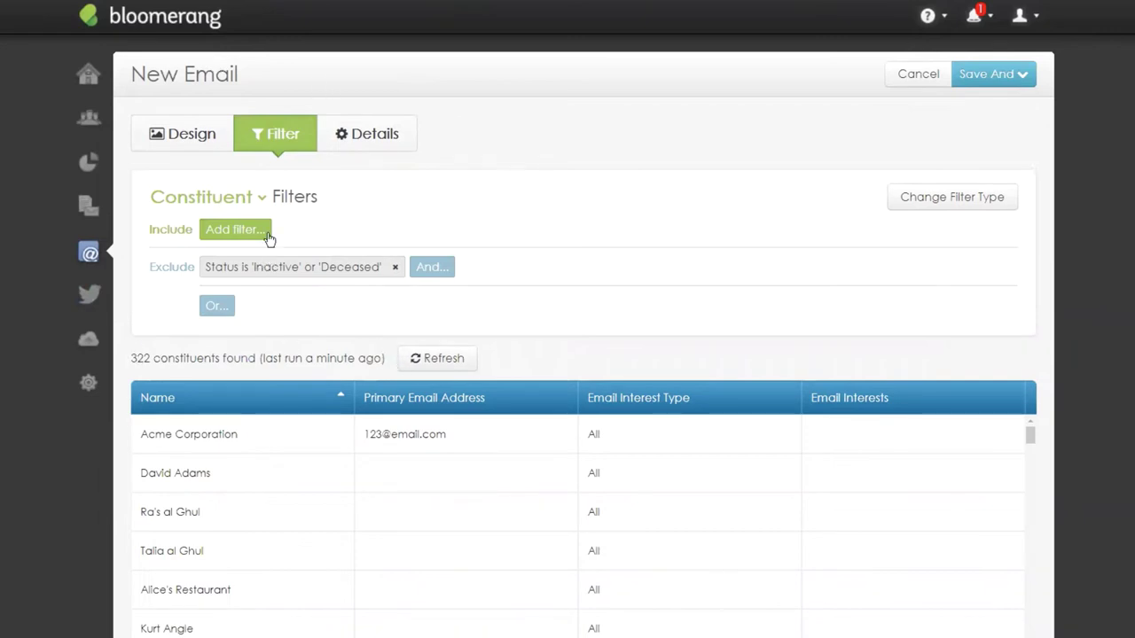
Add an include filter for Specific Interactions whose Subject contains 'COVID-19 Update'.
left_click(215, 231)
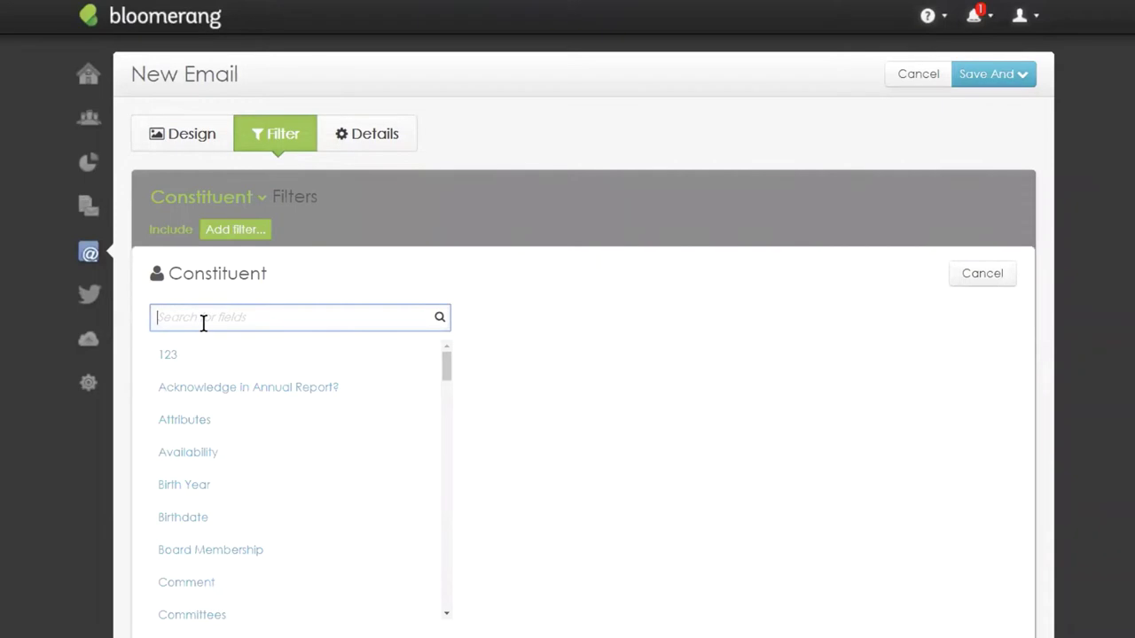
type("has inter")
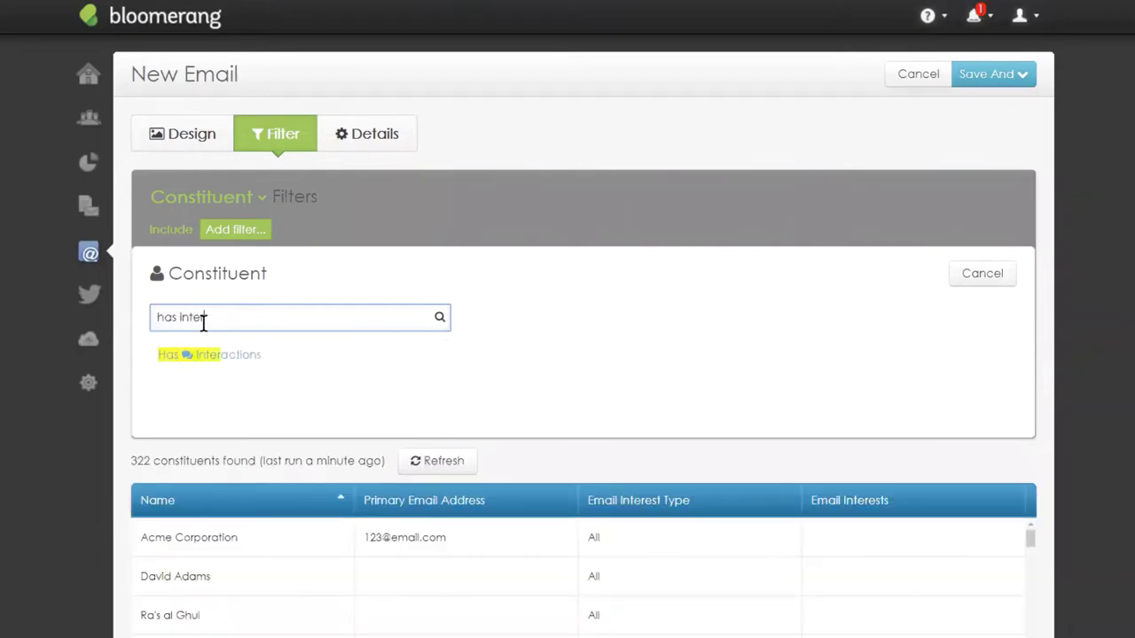
left_click(203, 355)
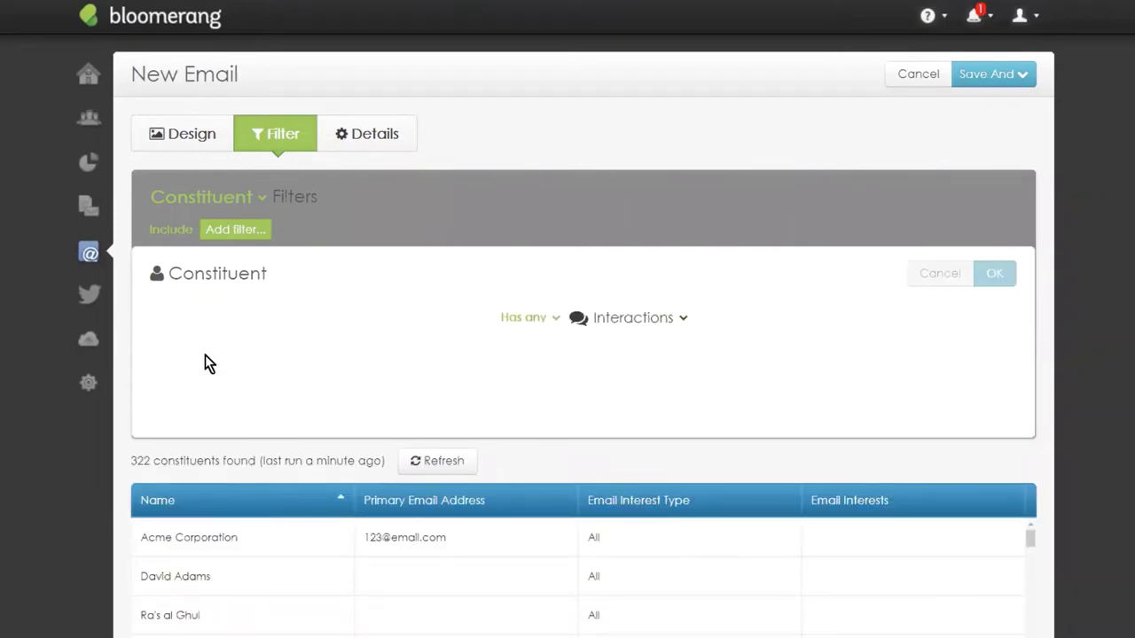
left_click(276, 319)
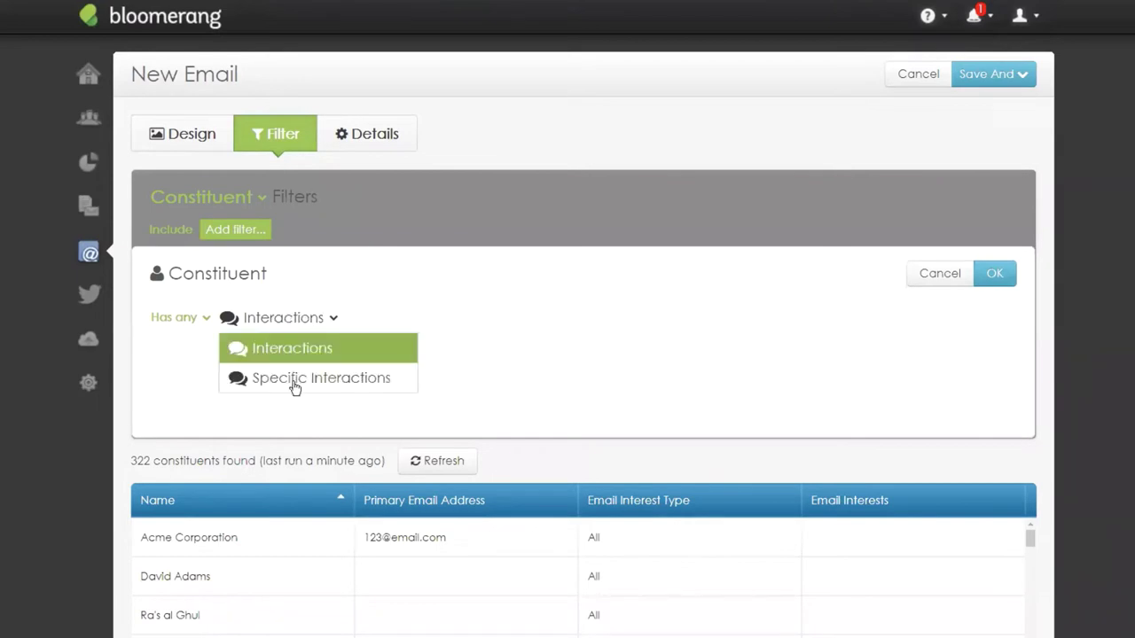
left_click(290, 381)
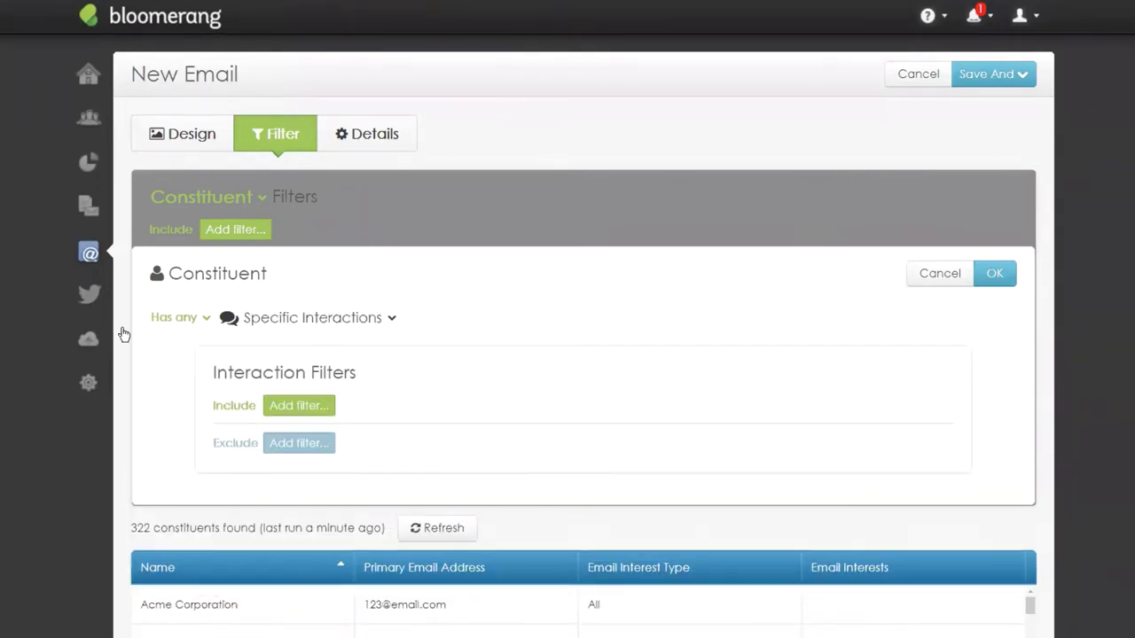
left_click(303, 407)
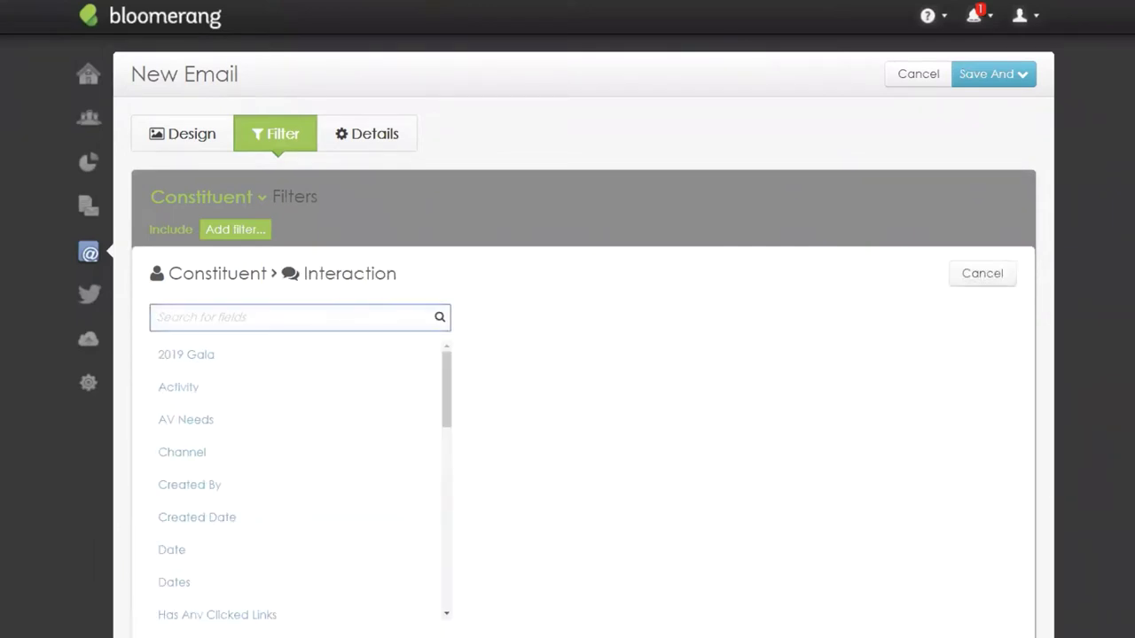
left_click(220, 324)
type("subject")
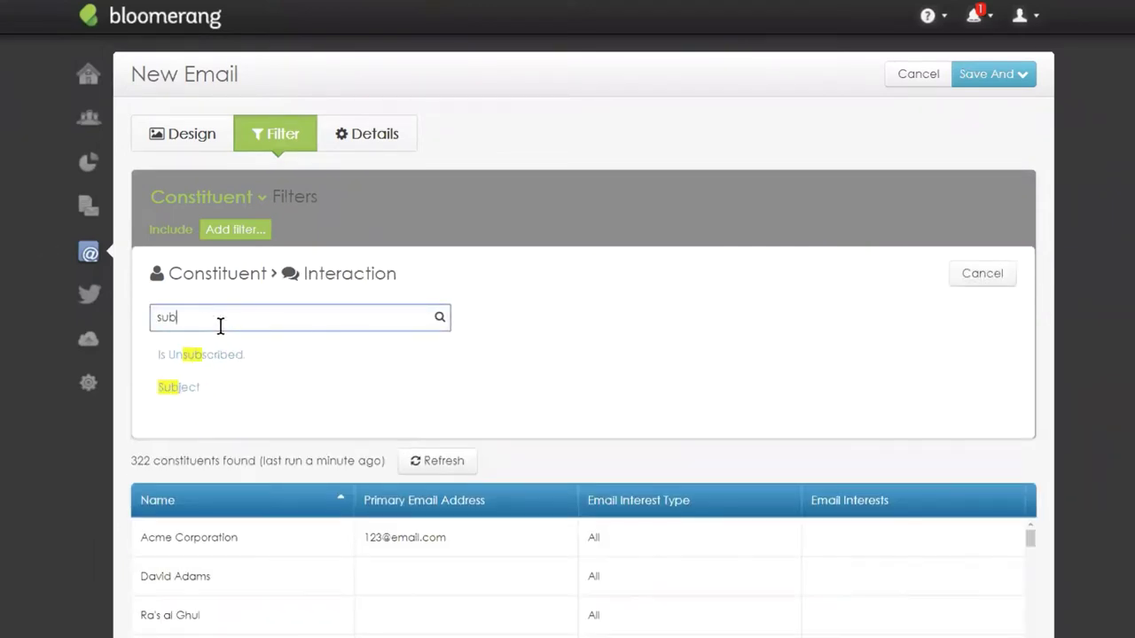
left_click(170, 355)
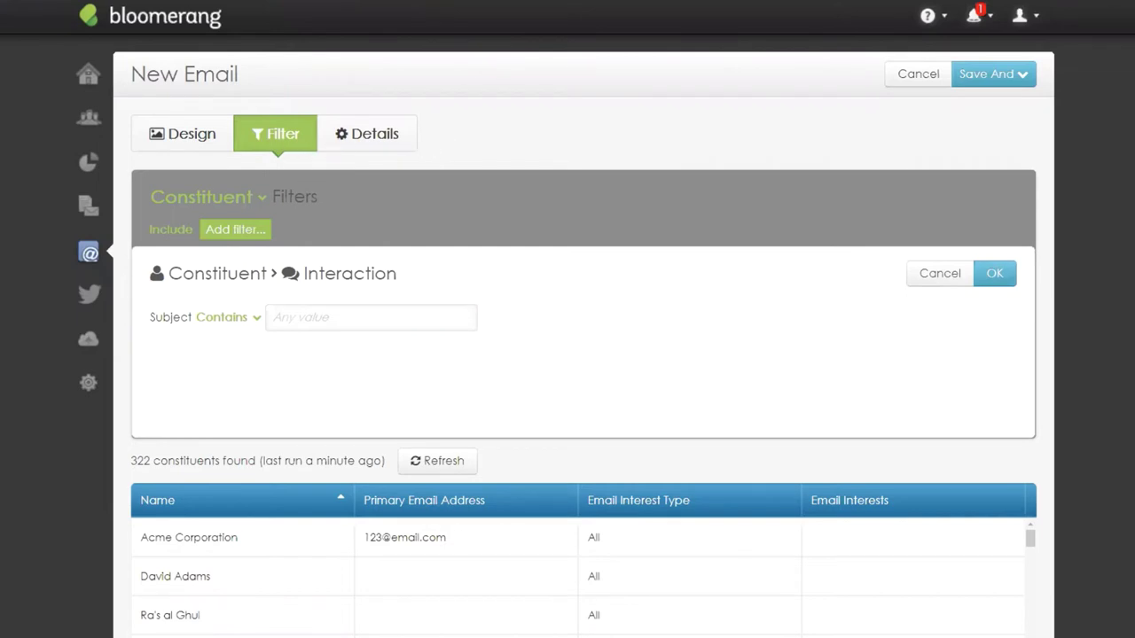
left_click(332, 309)
type("COVID-19 Update")
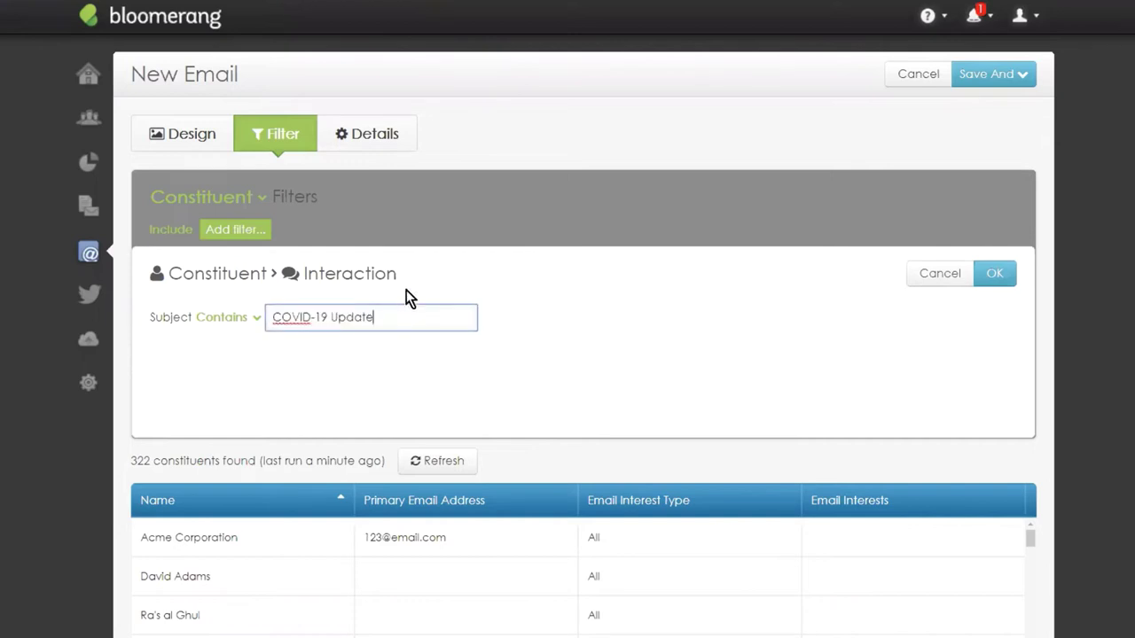
left_click(993, 273)
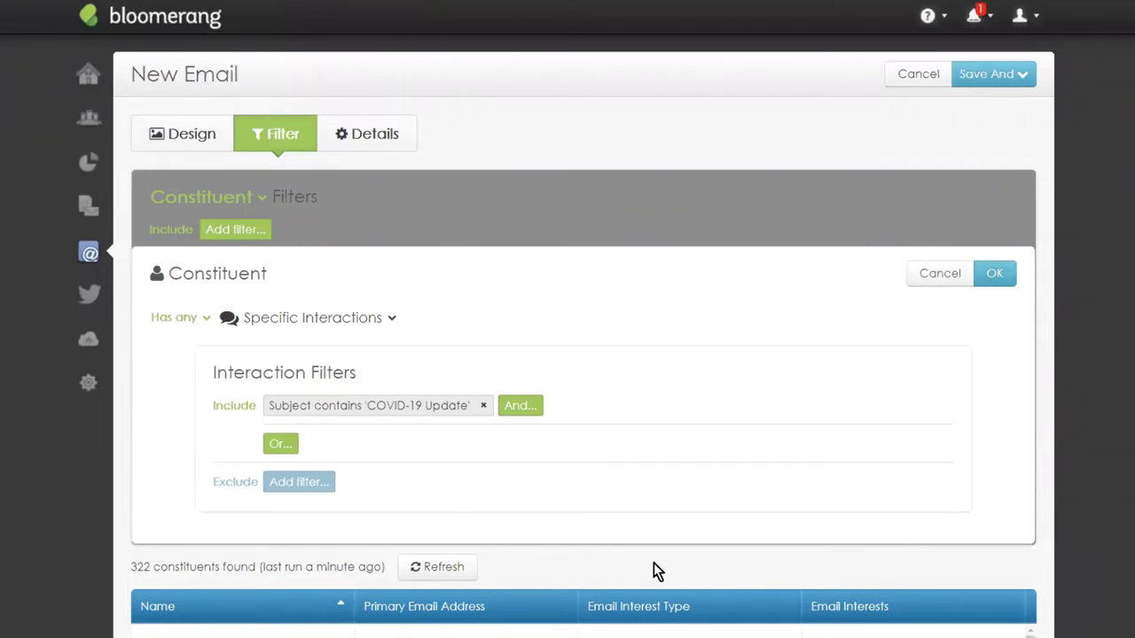
Add an Is Opened condition and apply the interaction filter, leaving 7 recipients.
left_click(516, 407)
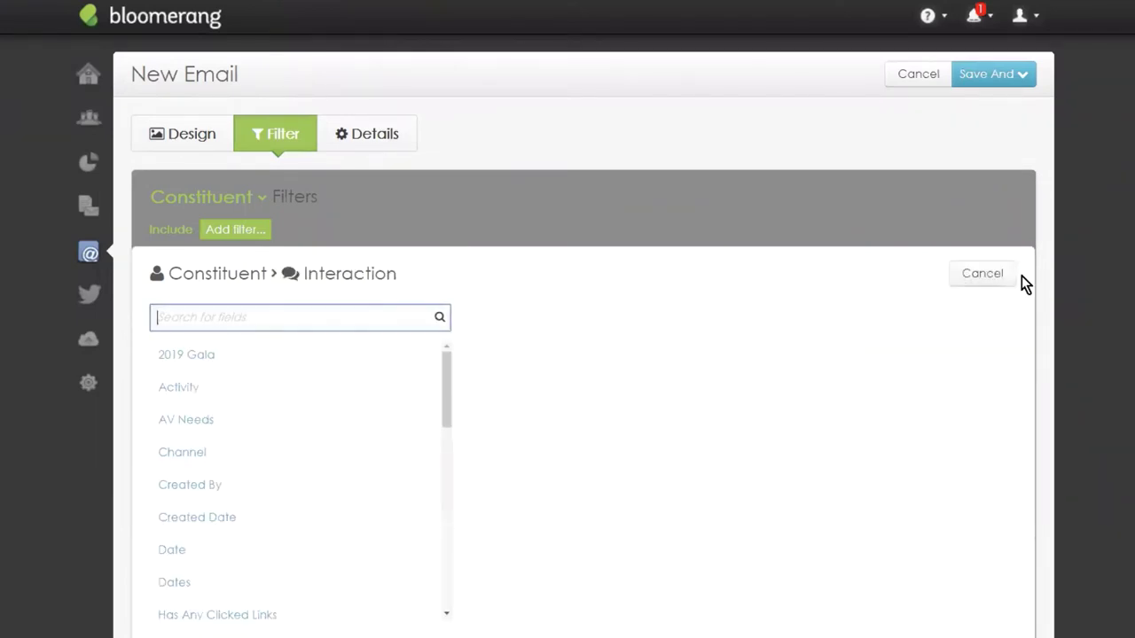
type("is")
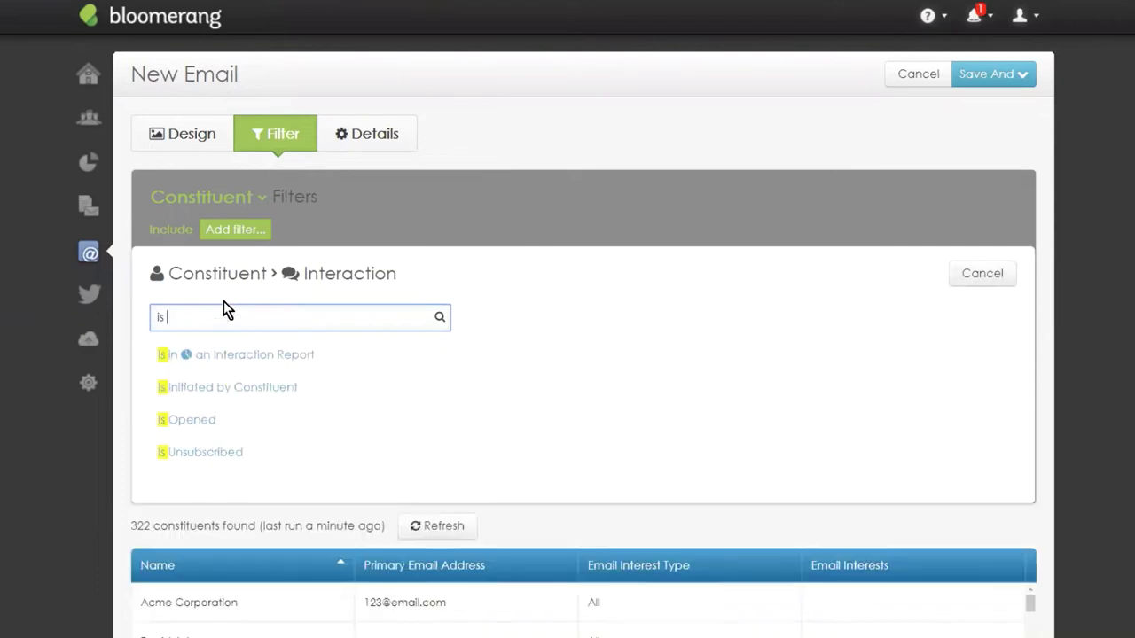
type(" op")
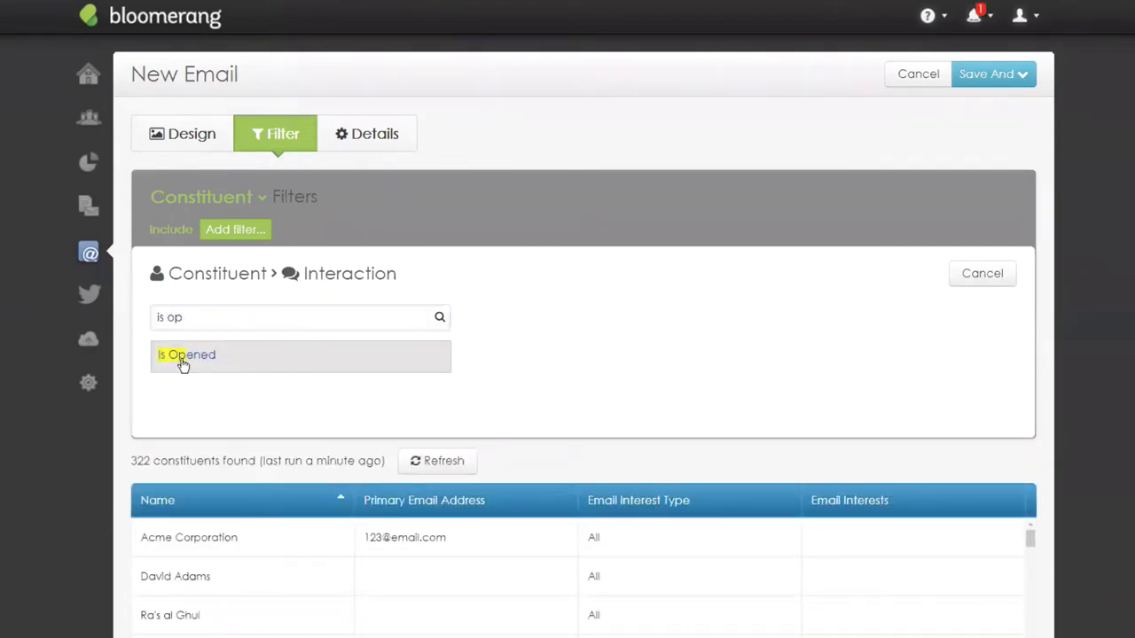
left_click(183, 355)
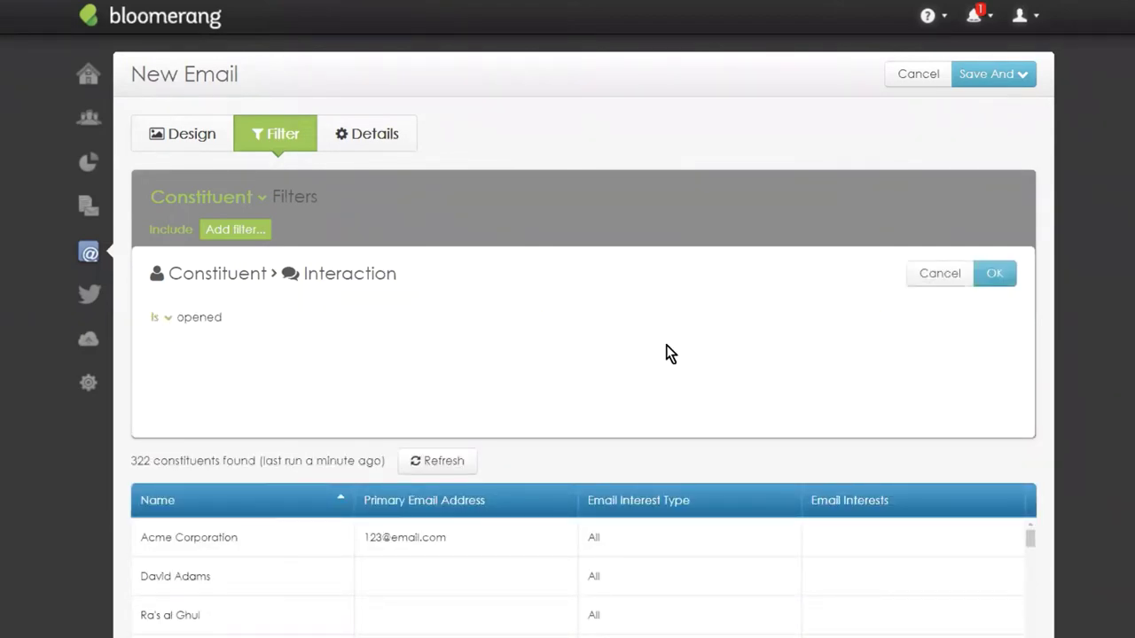
left_click(1005, 278)
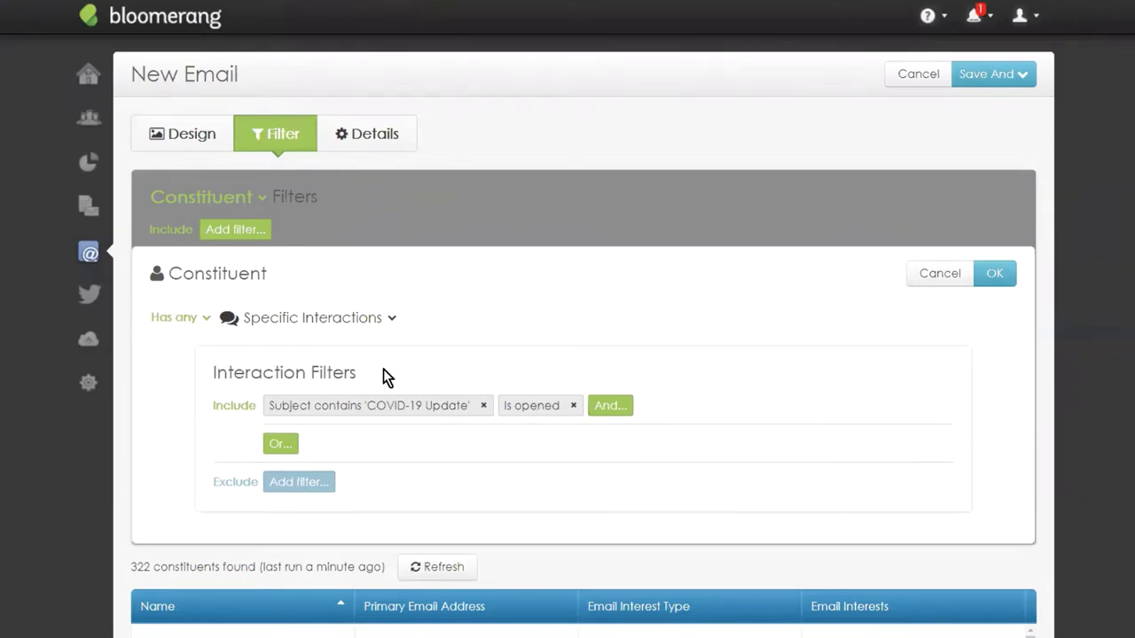
left_click(993, 274)
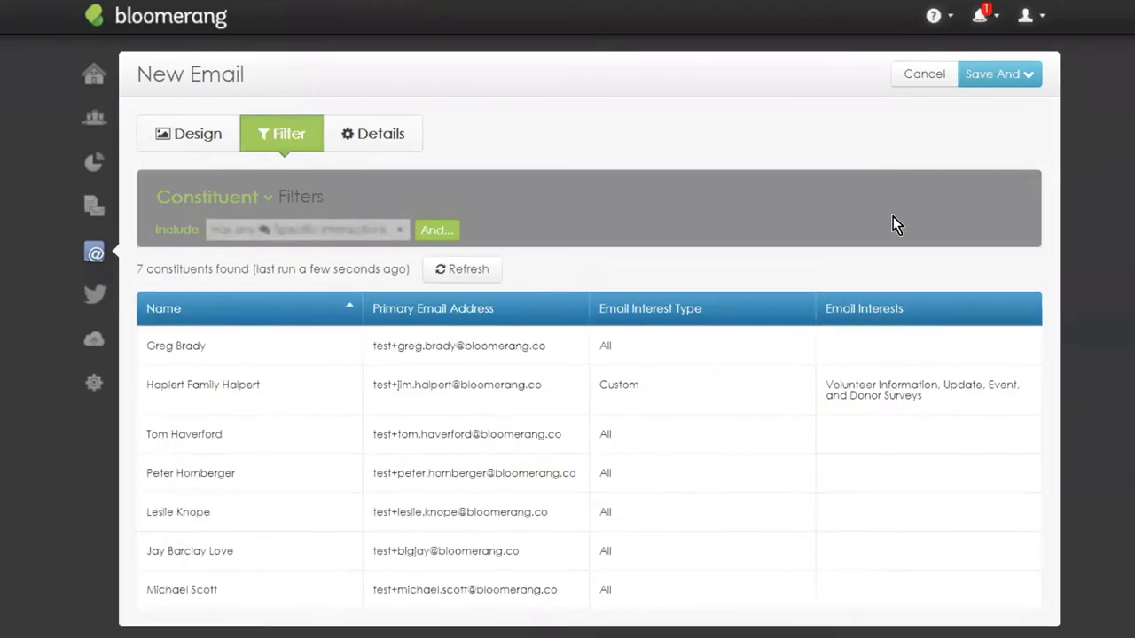
scroll(458, 192, "down", 2)
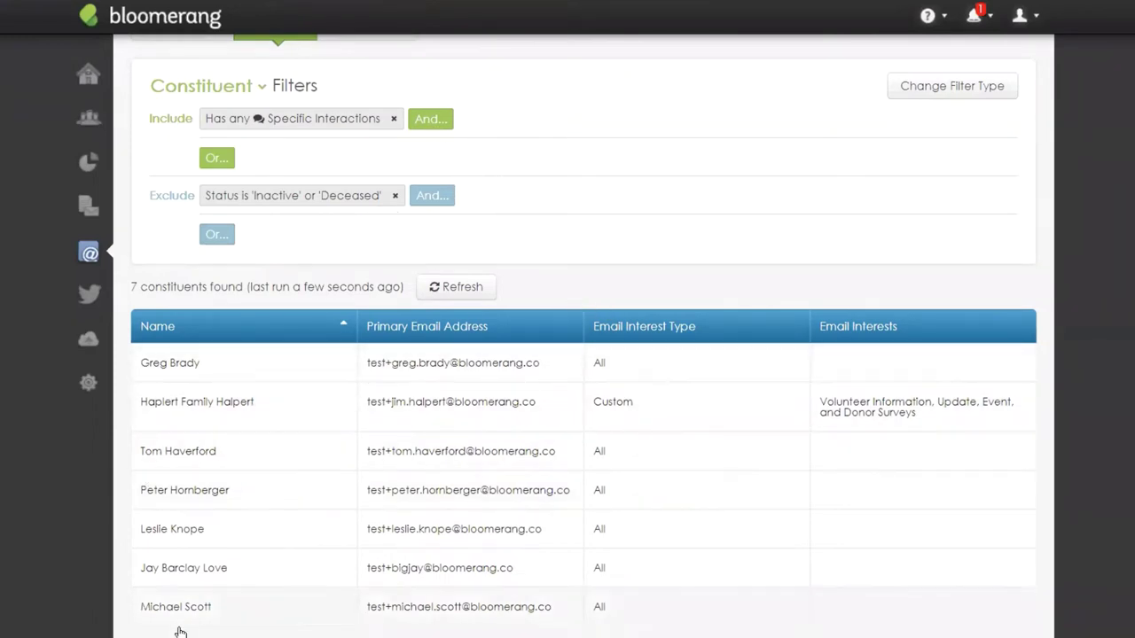
scroll(519, 415, "up", 2)
scroll(519, 409, "up", 1)
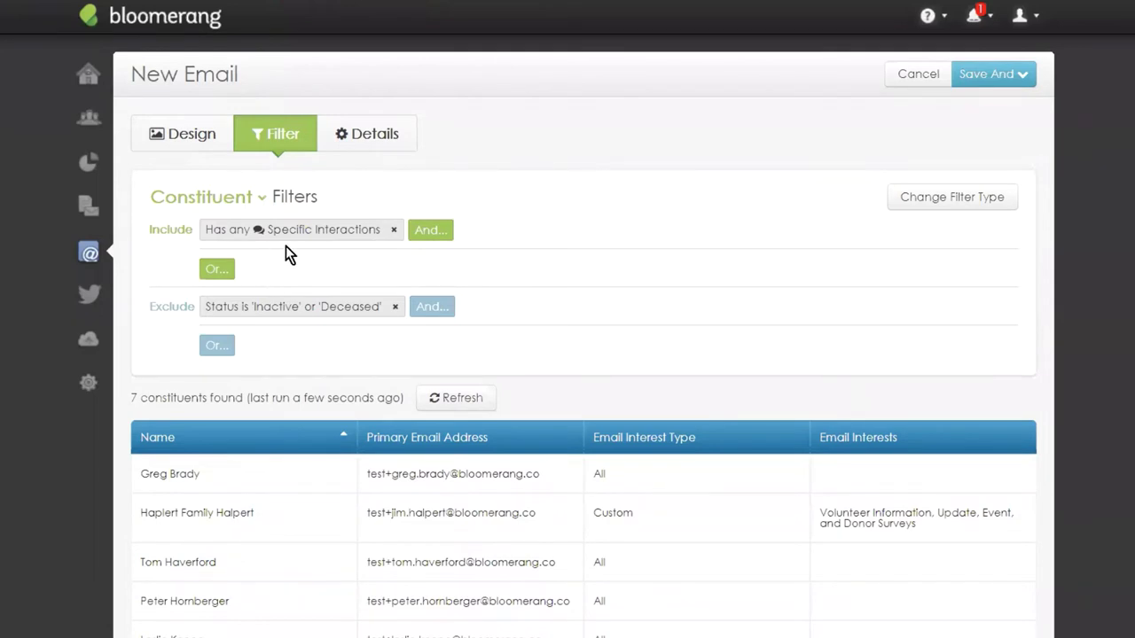
Add an exclusion for Specific Transactions whose Campaign is COVID-19.
left_click(216, 348)
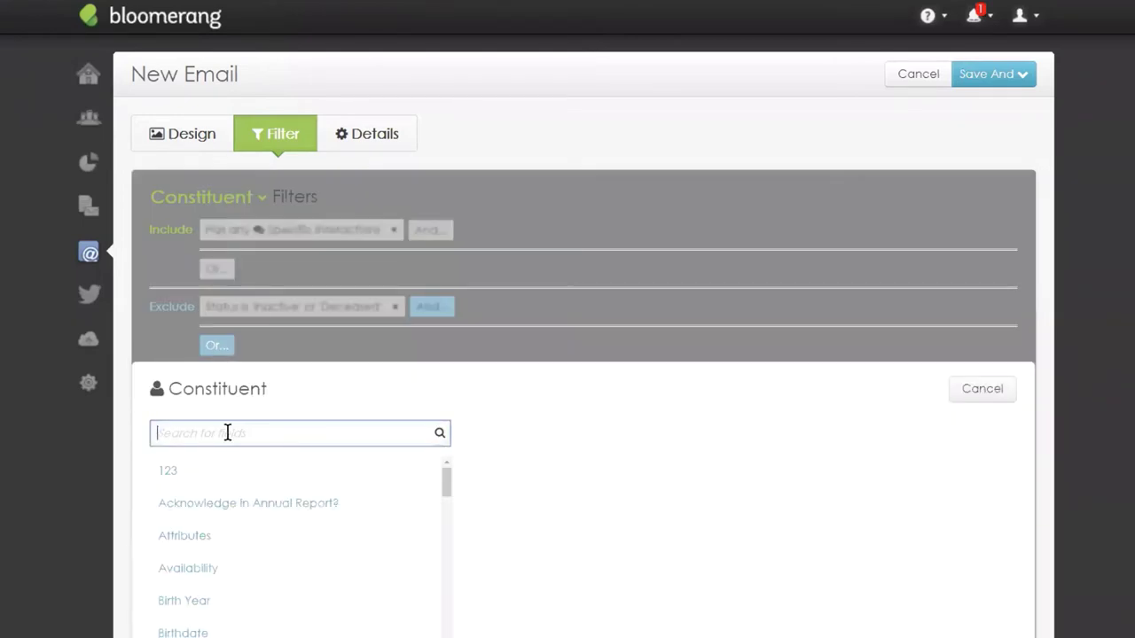
type("has tr")
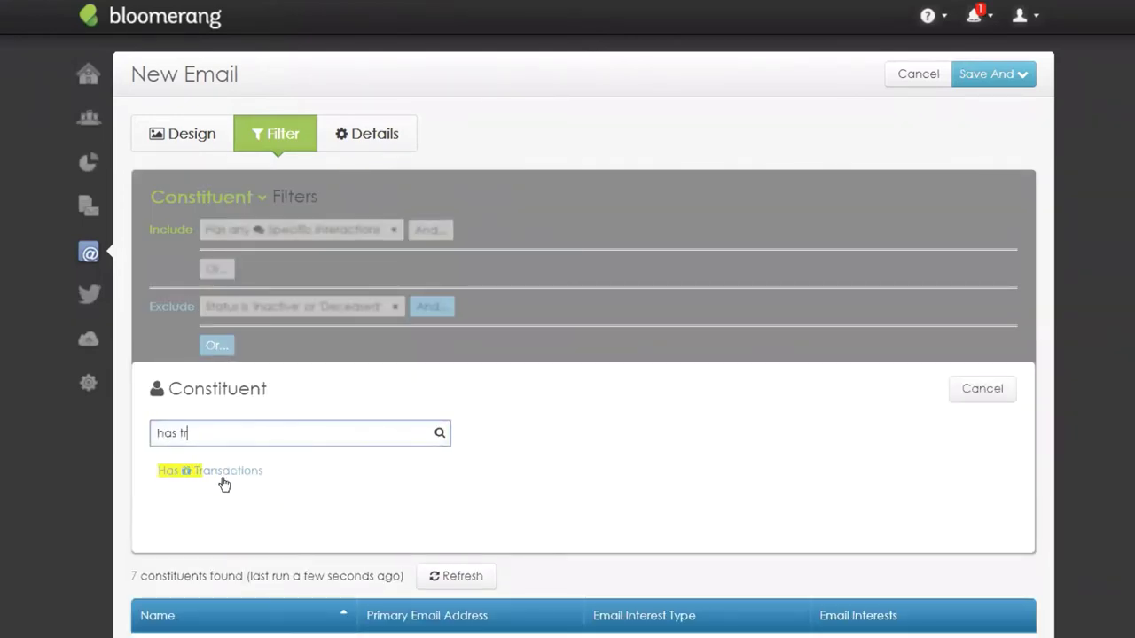
left_click(222, 479)
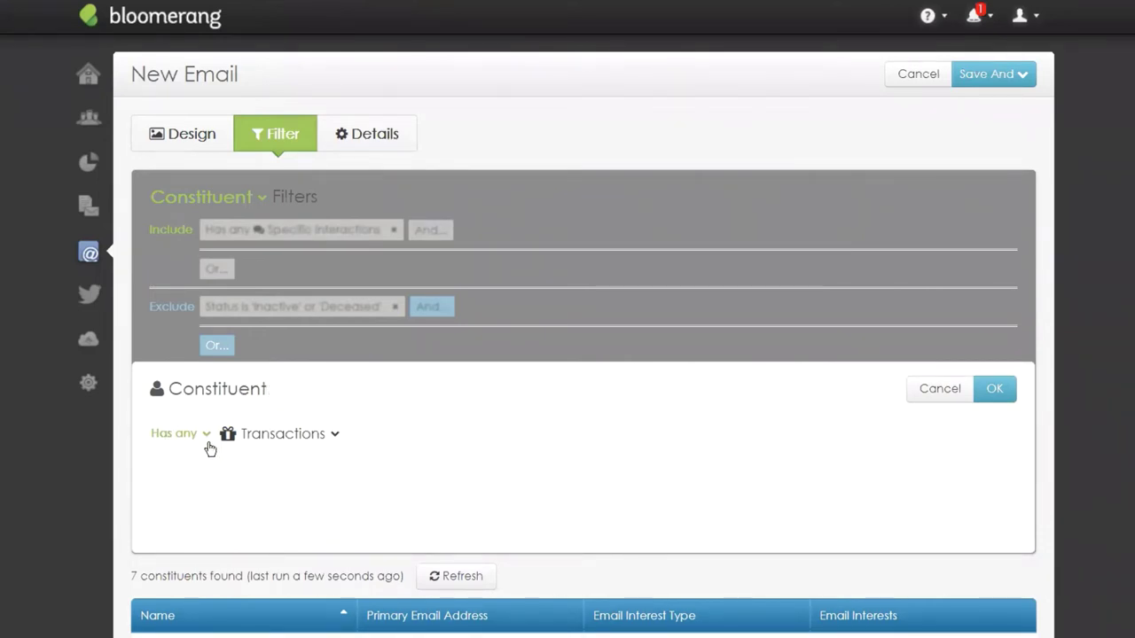
left_click(270, 434)
left_click(302, 493)
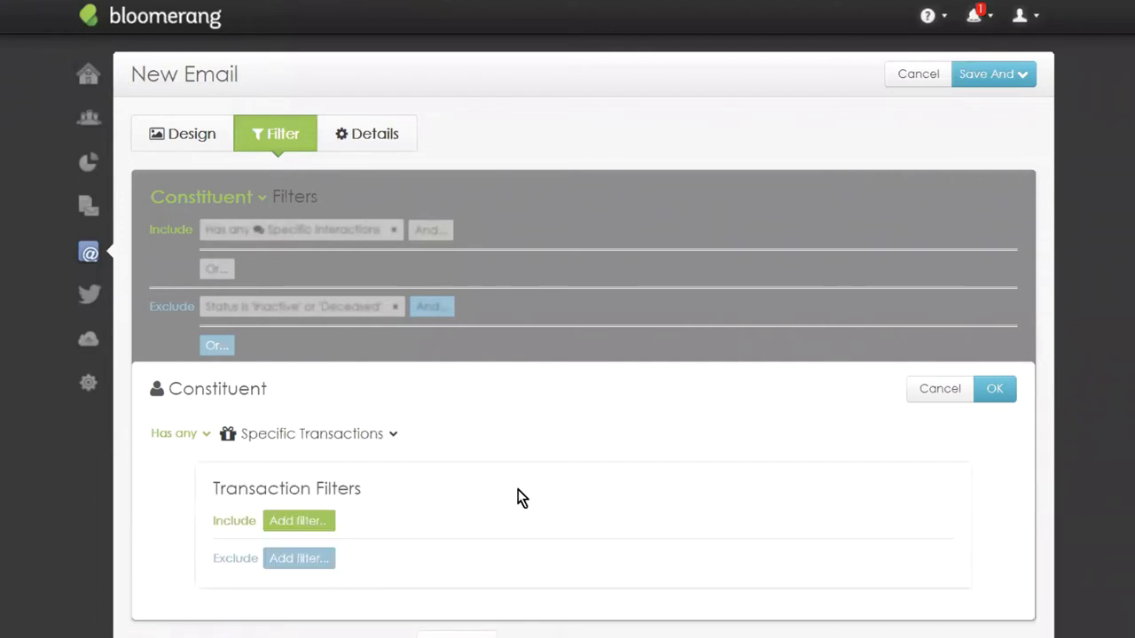
left_click(298, 522)
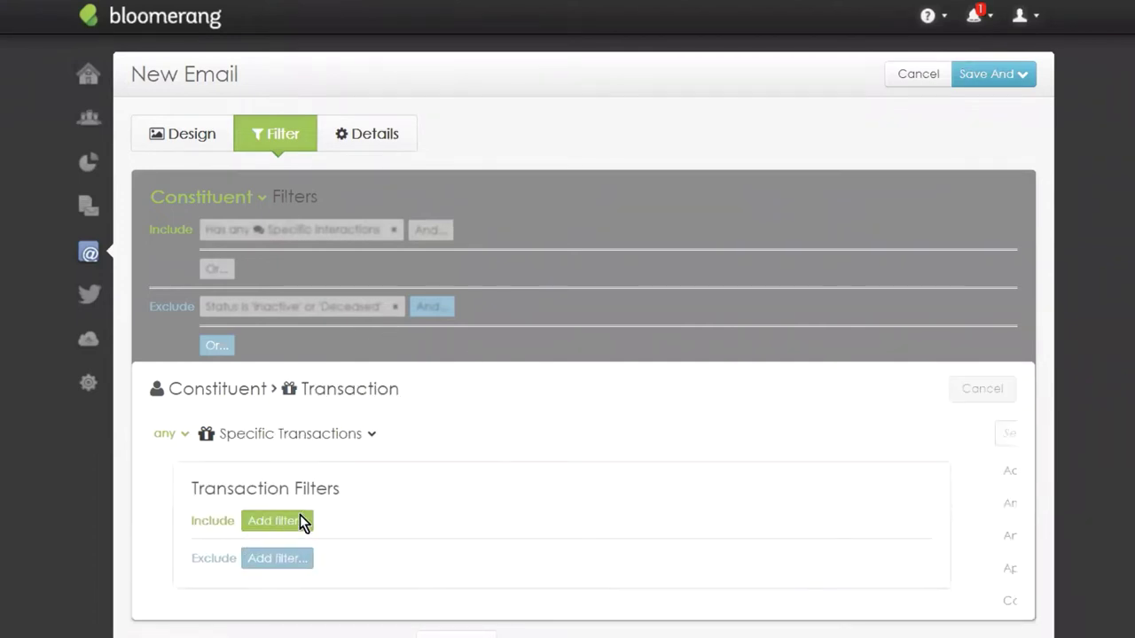
type("cam")
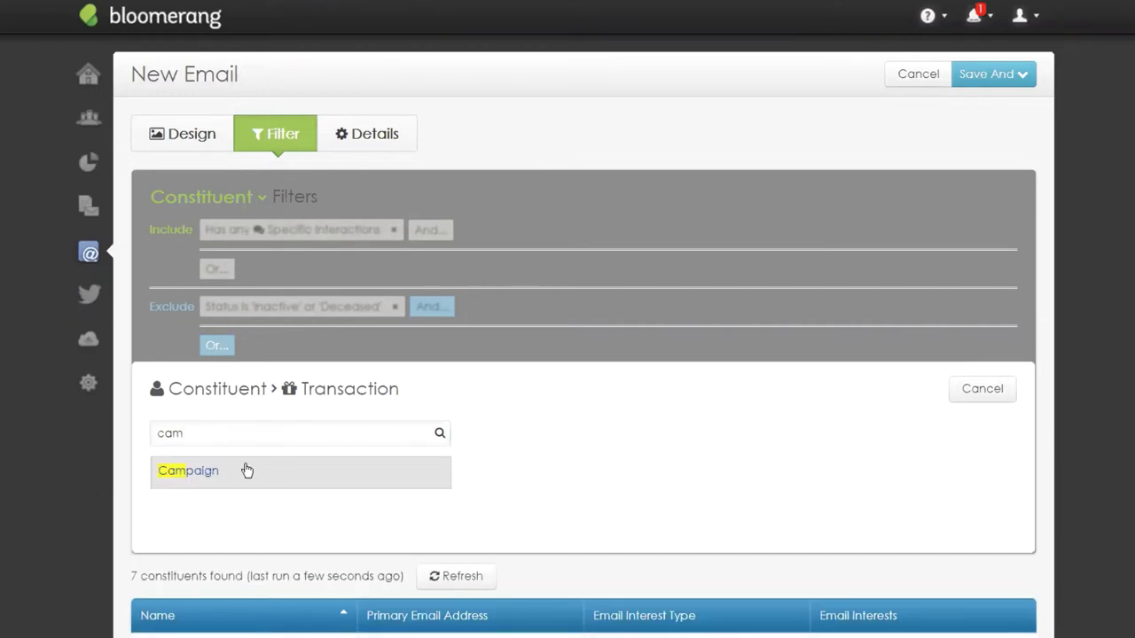
left_click(246, 470)
left_click(281, 440)
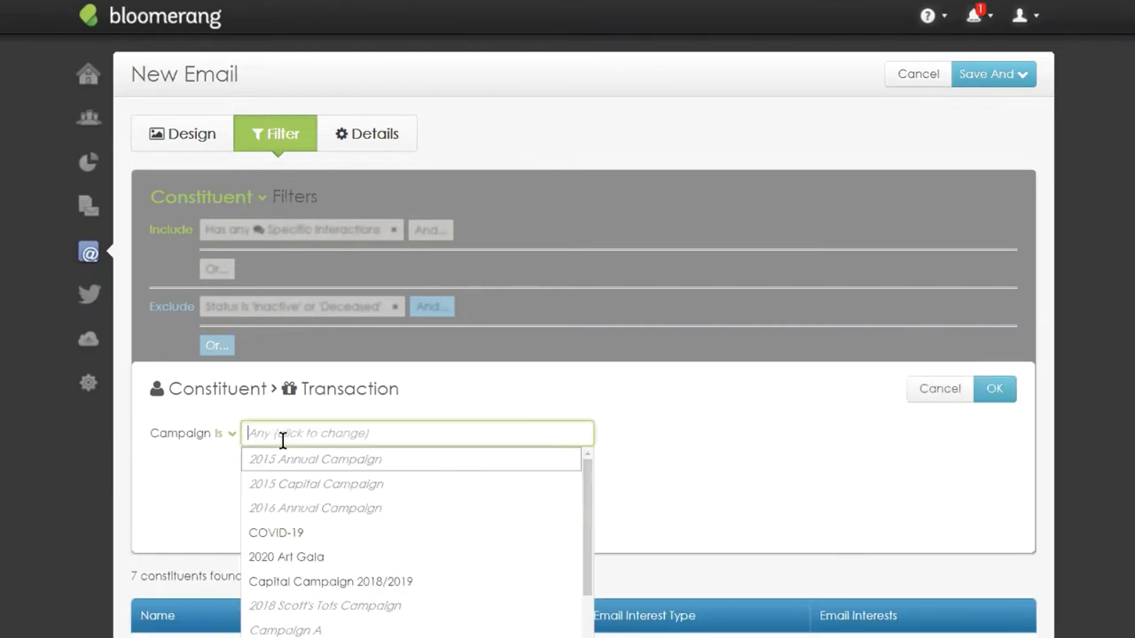
left_click(300, 533)
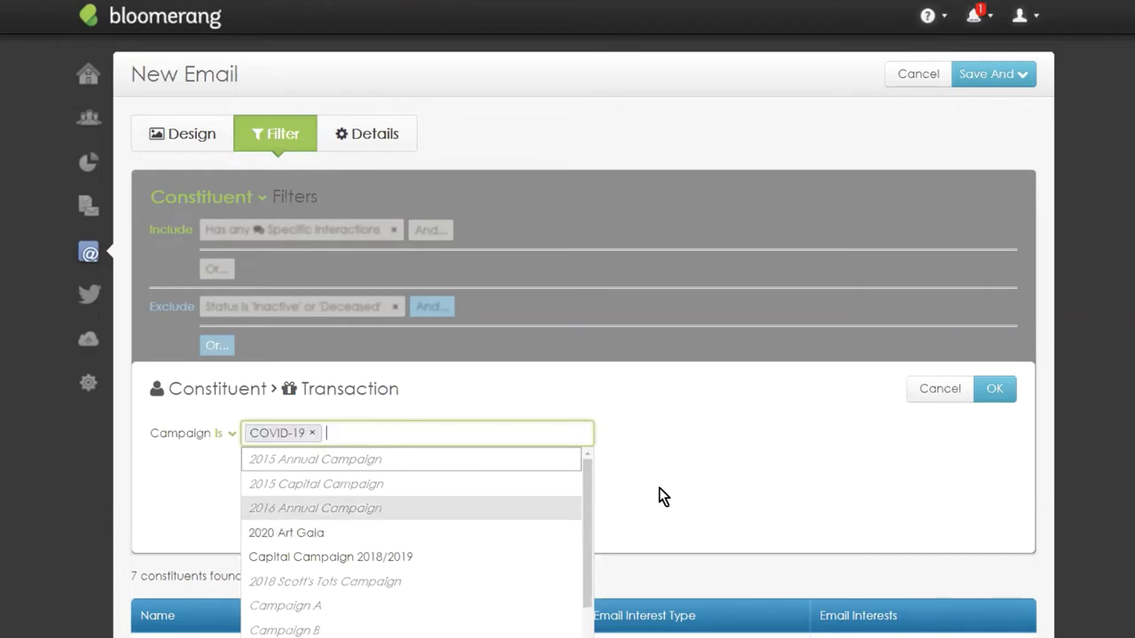
left_click(991, 390)
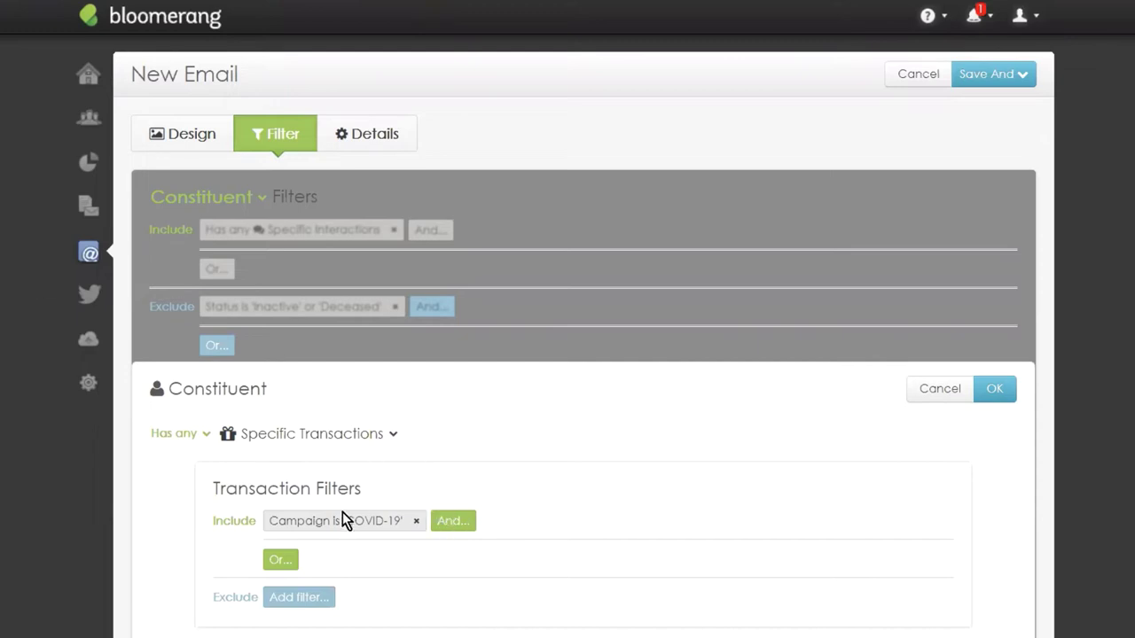
Add a Date Between condition starting 3/31/2020 and apply the exclusion filter.
left_click(449, 523)
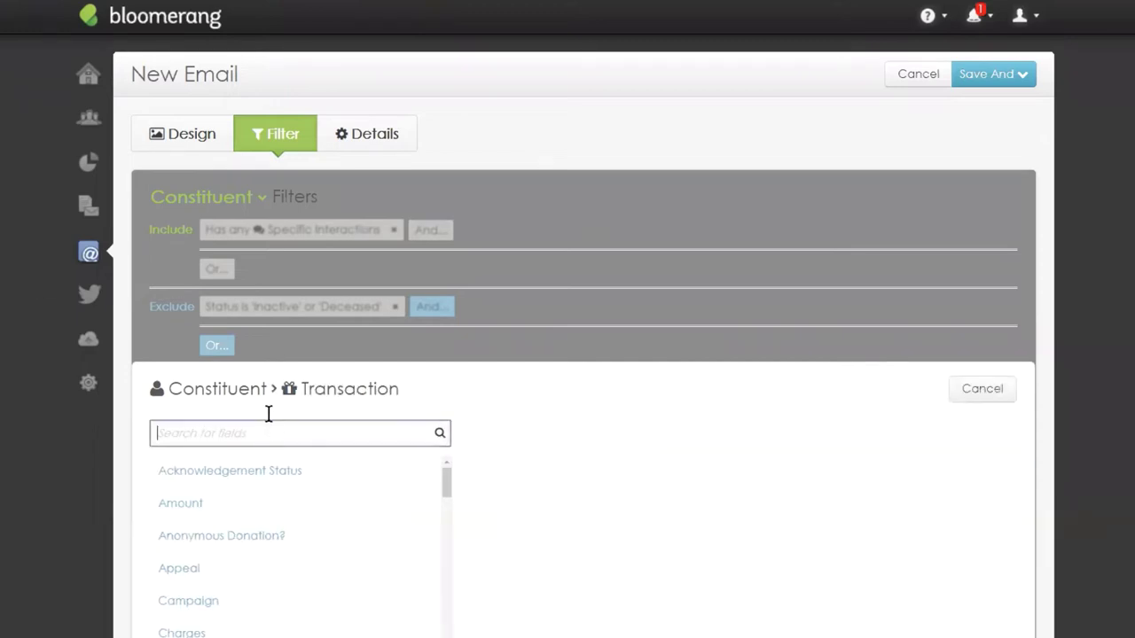
type("date")
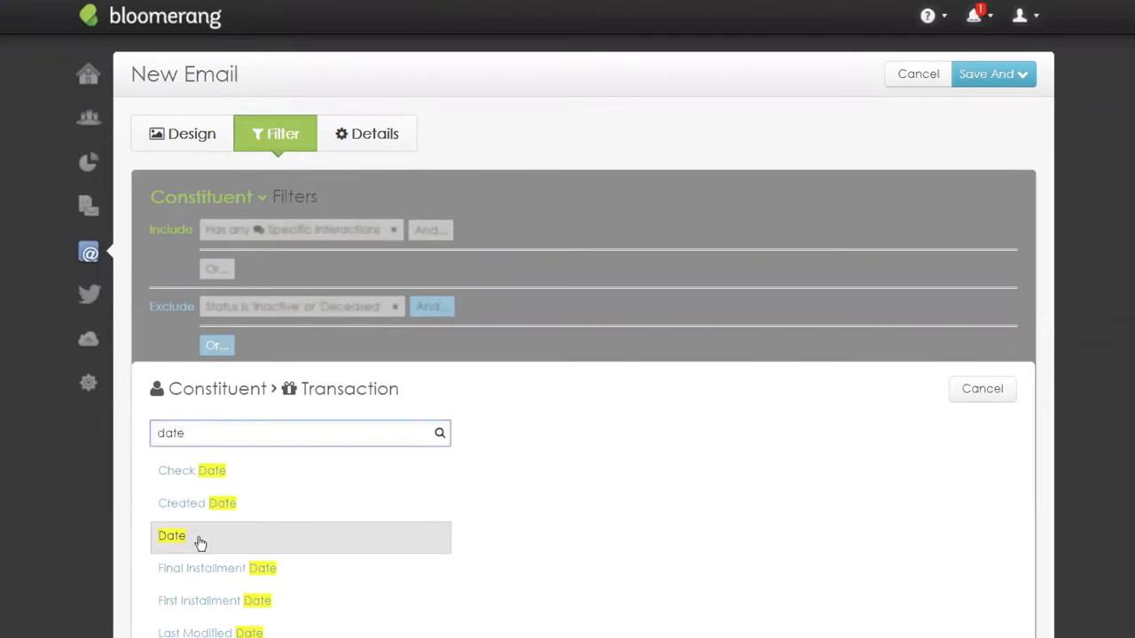
left_click(196, 539)
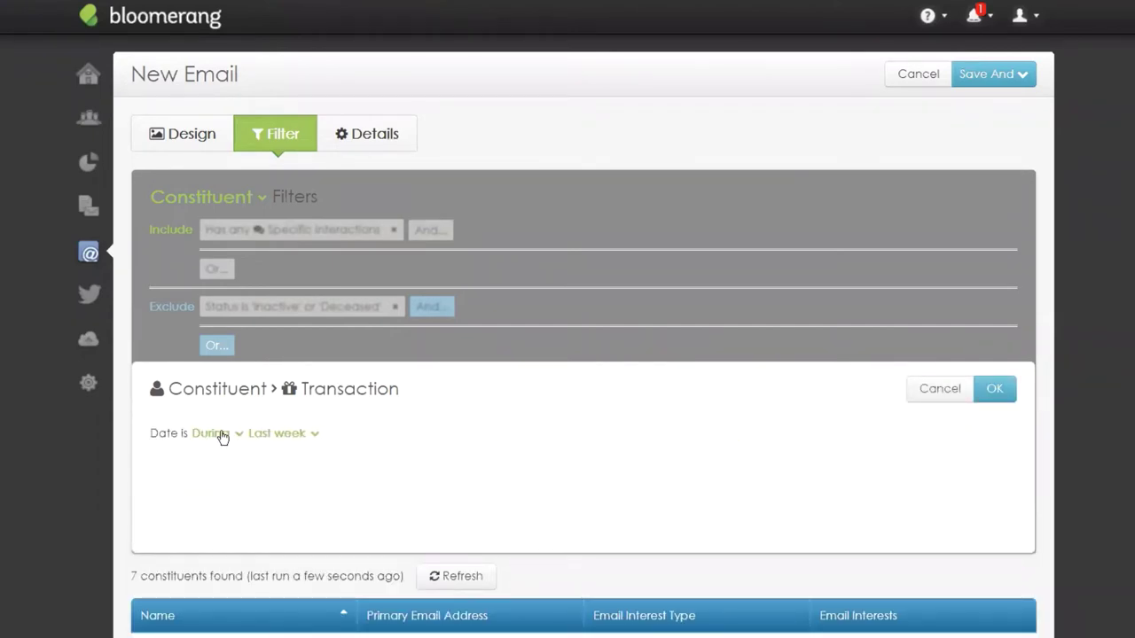
left_click(213, 433)
left_click(225, 461)
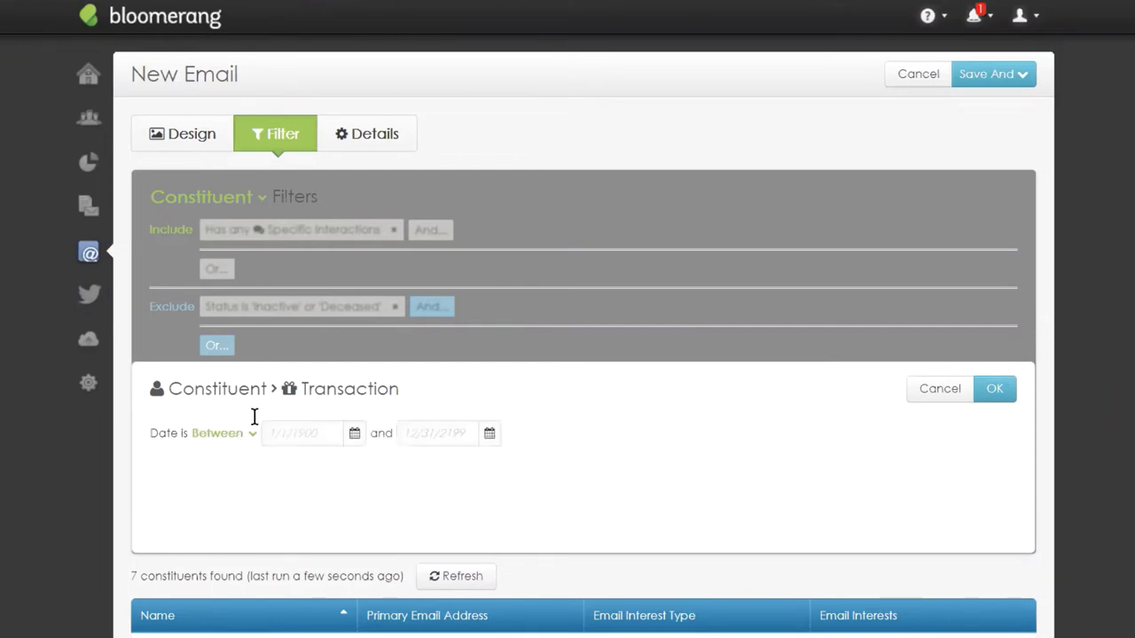
type("3/3")
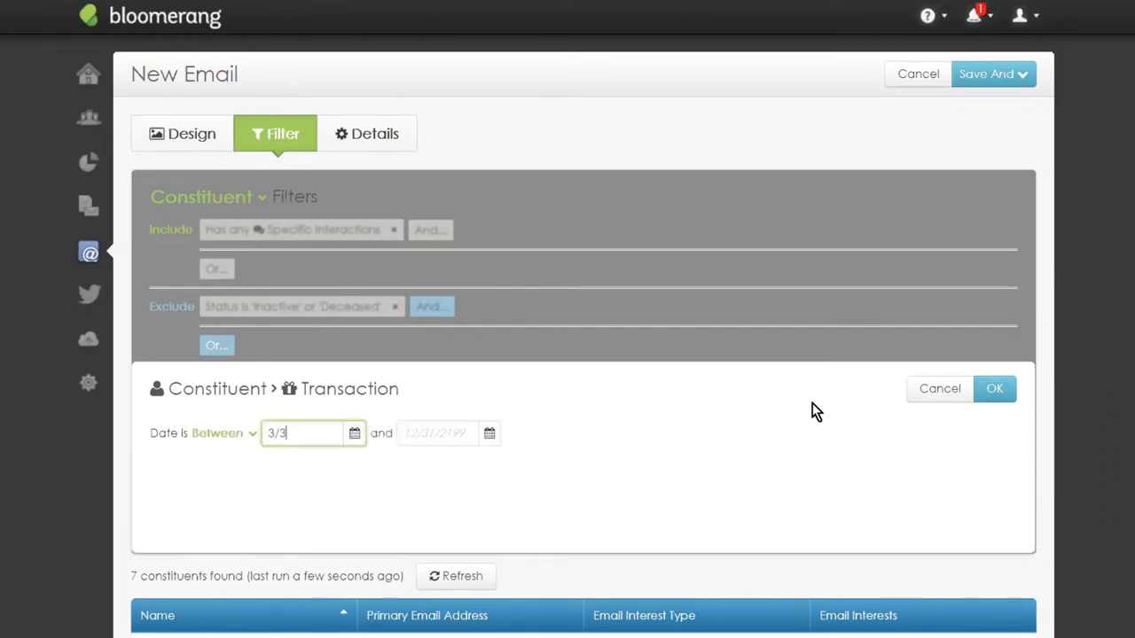
type("1/2020")
left_click(414, 433)
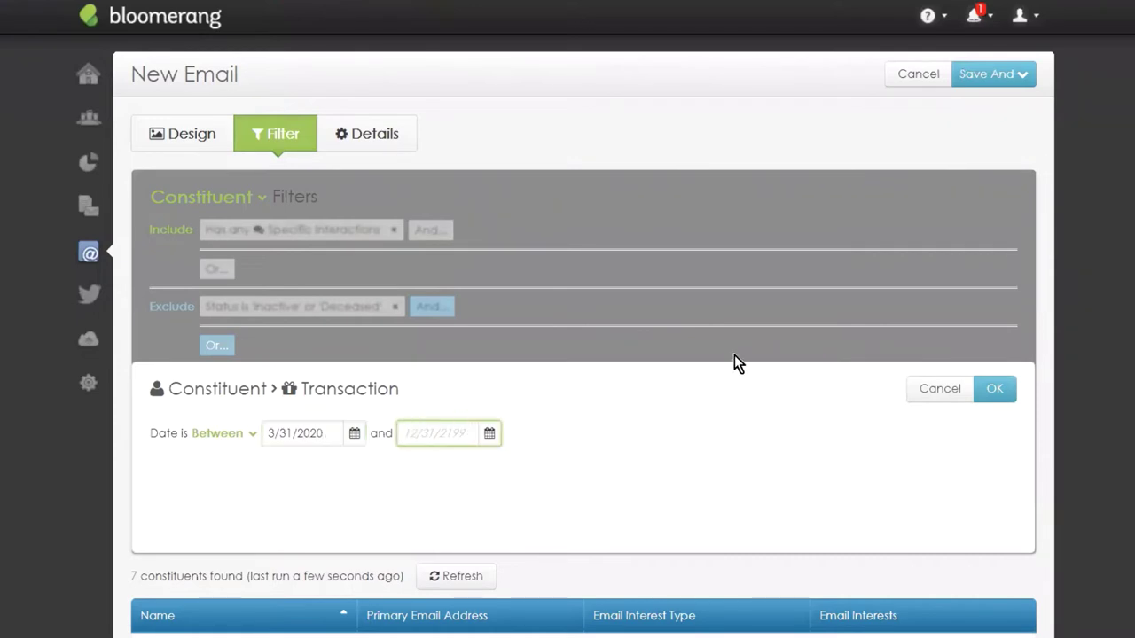
left_click(997, 392)
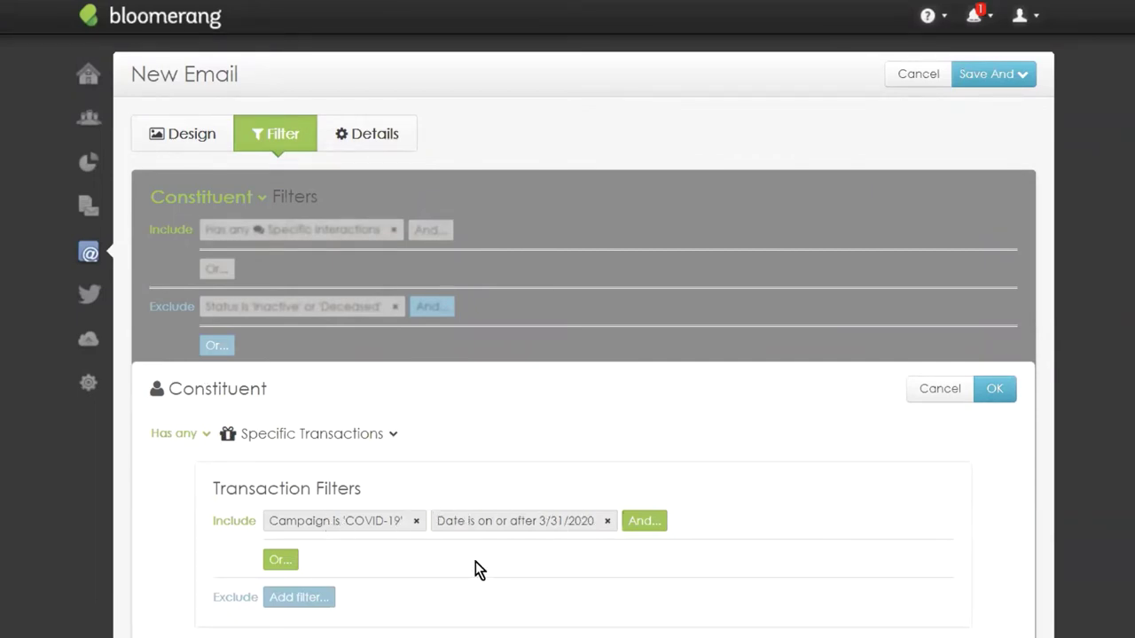
left_click(994, 390)
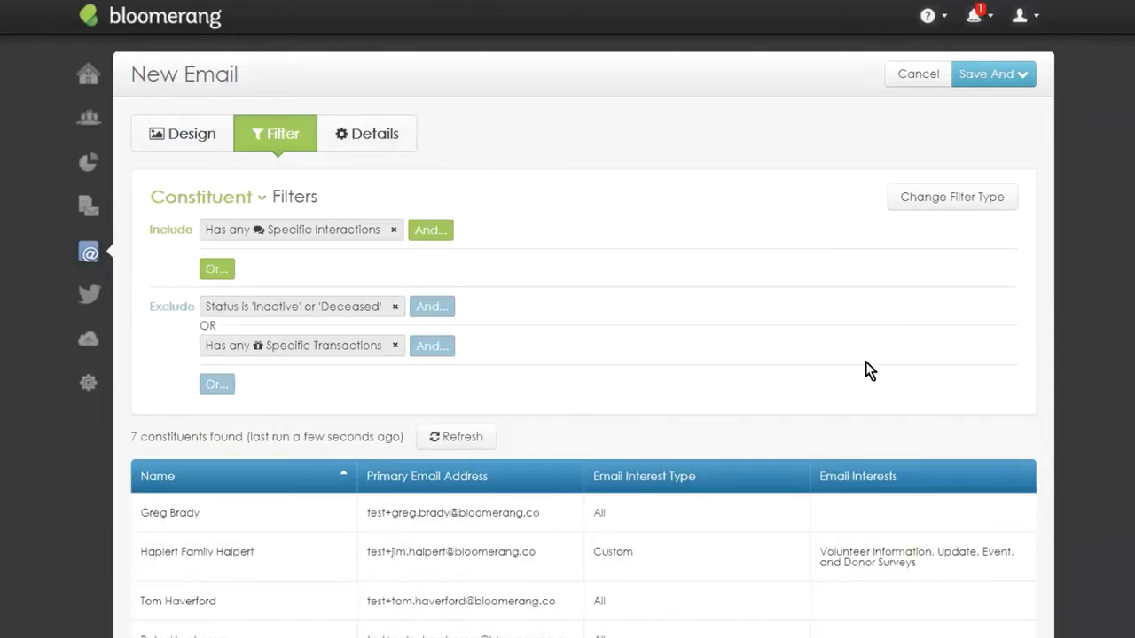
scroll(329, 407, "down", 3)
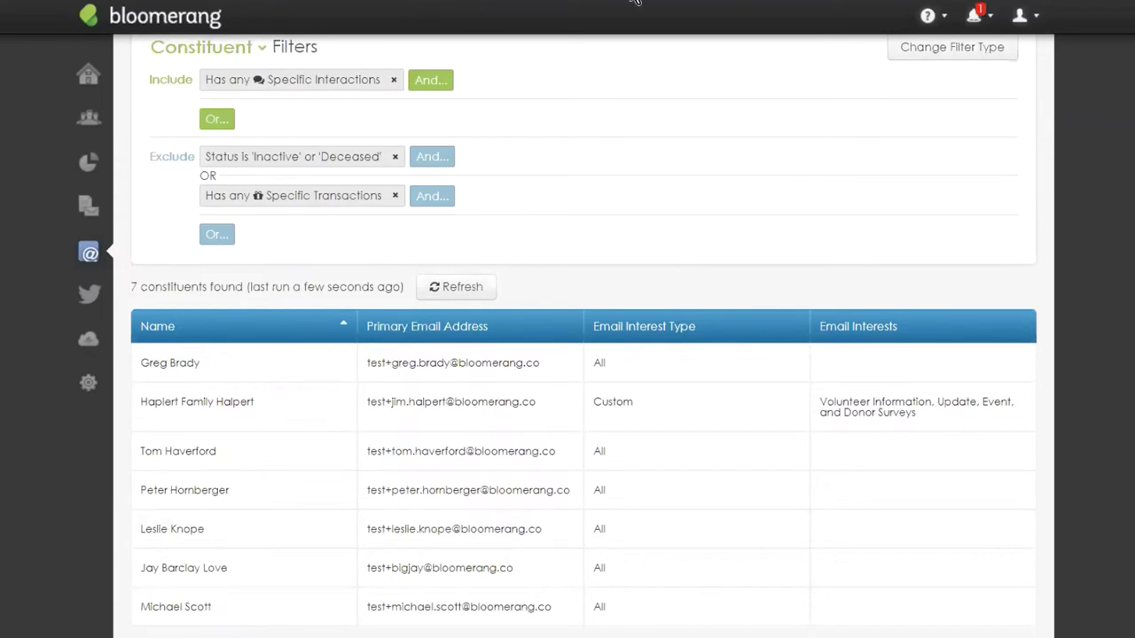
scroll(565, 329, "up", 3)
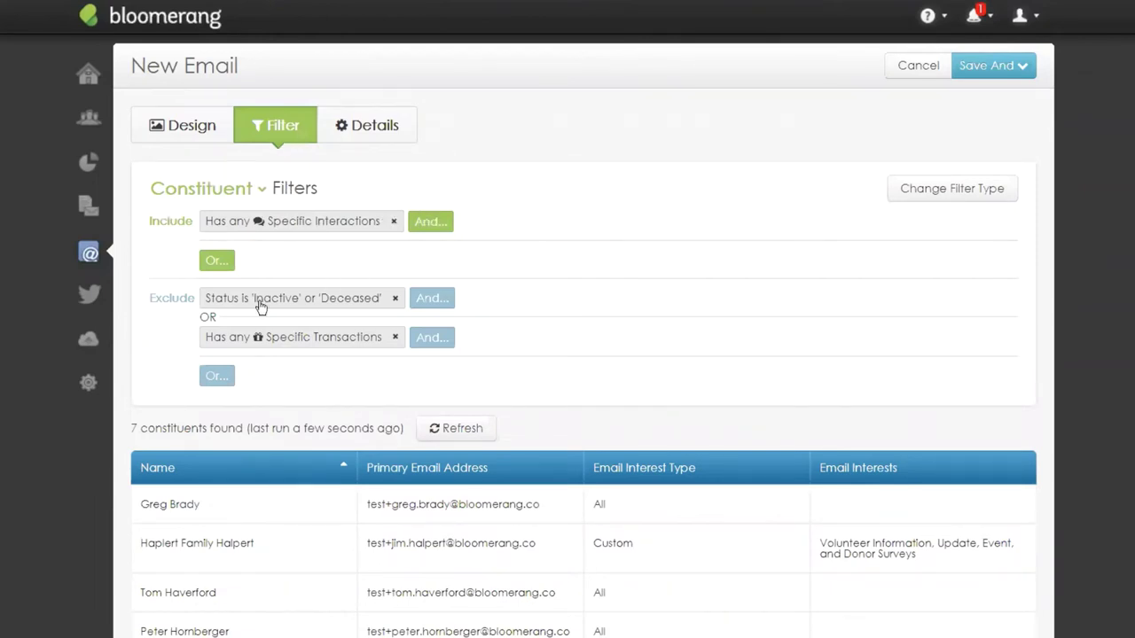
Switch to the email design and select the header image block.
left_click(181, 128)
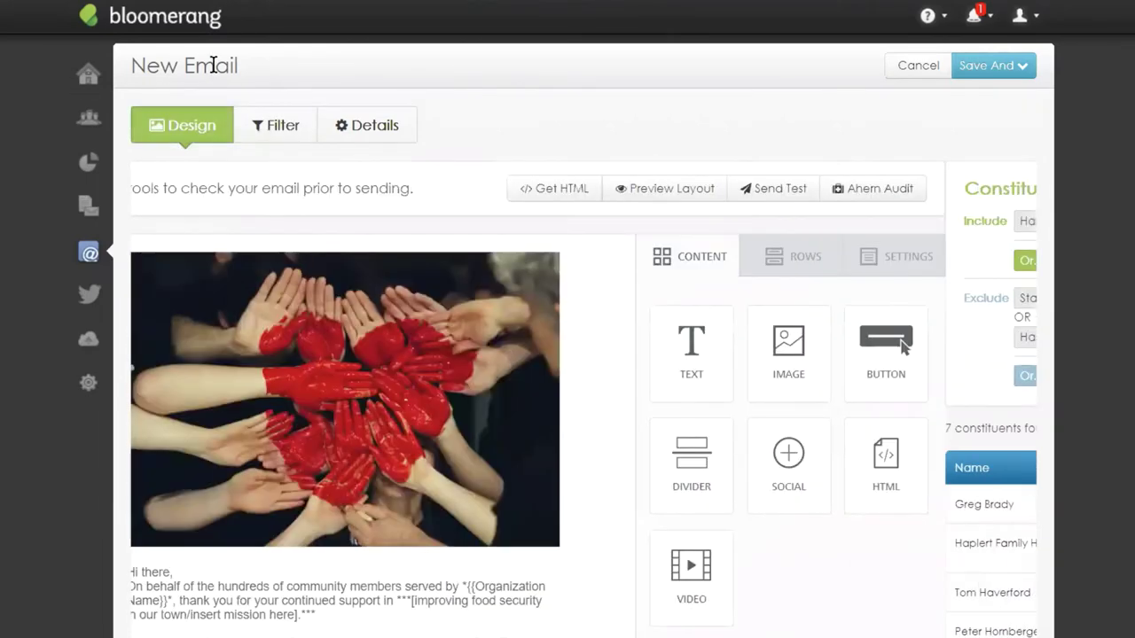
scroll(647, 301, "down", 3)
scroll(632, 334, "up", 1)
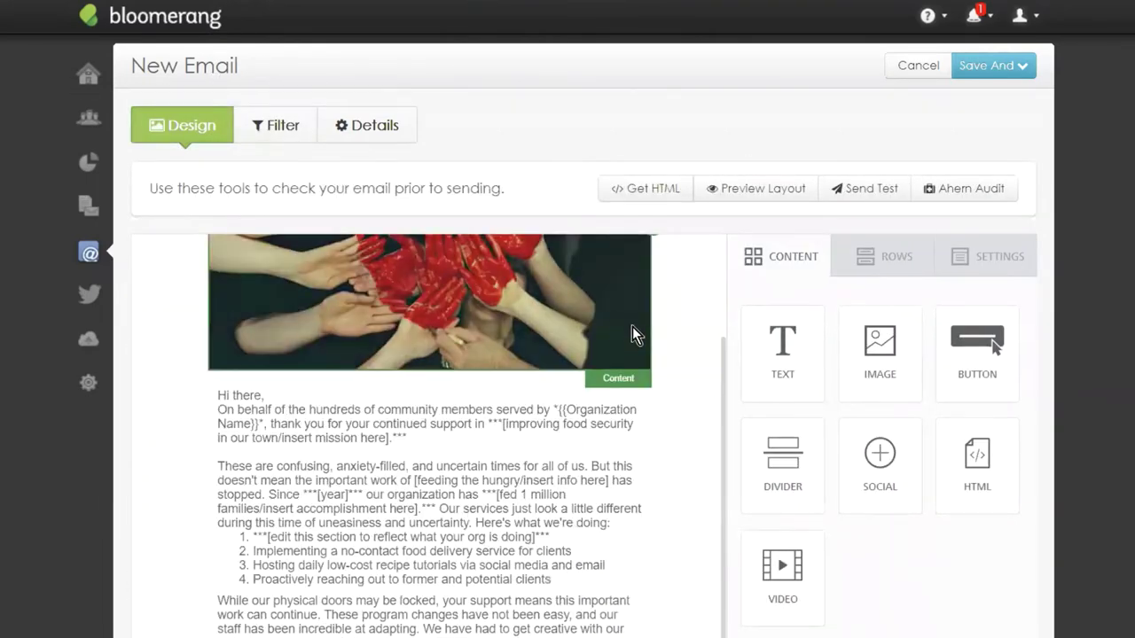
scroll(632, 334, "up", 2)
left_click(452, 447)
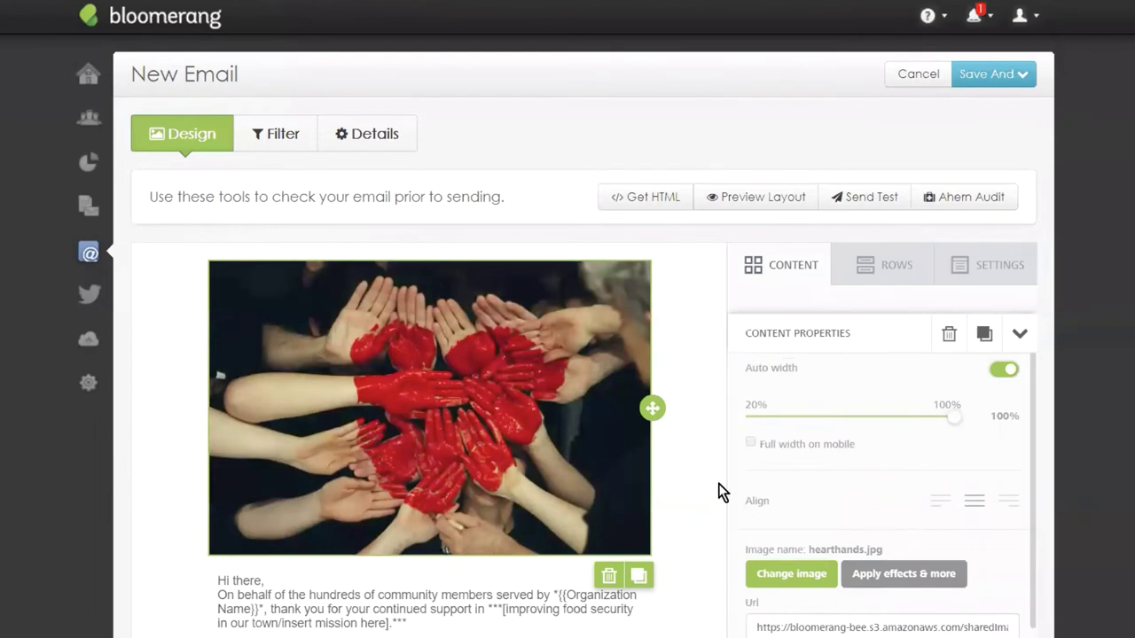
scroll(615, 381, "down", 1)
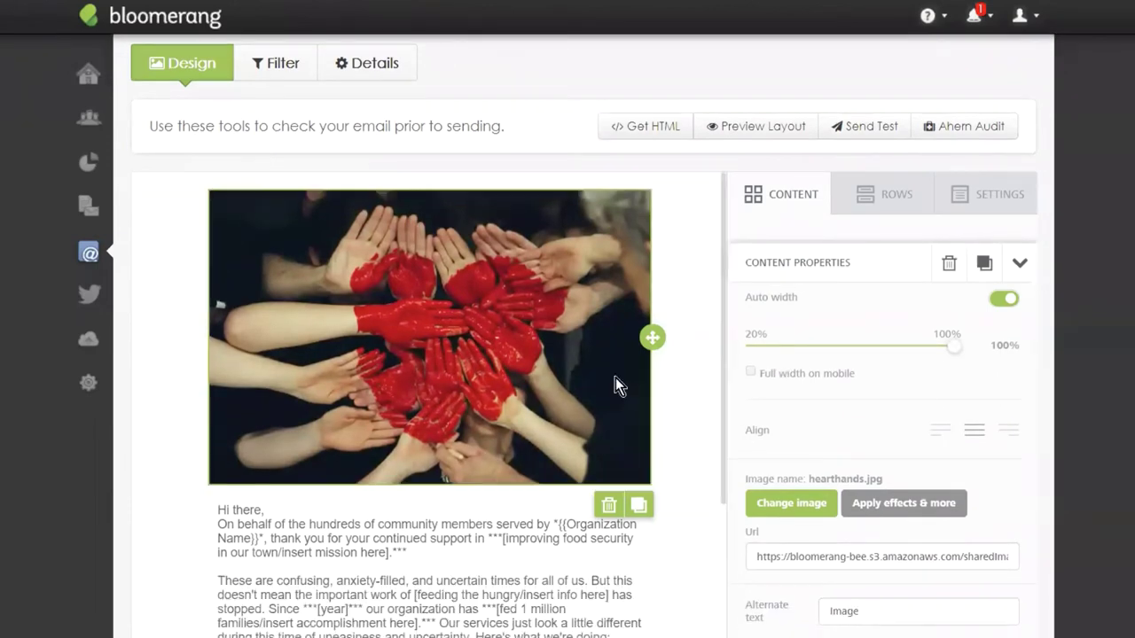
Replace the header image with Gardening-Final-web.jpg from the myfiles folder.
left_click(806, 512)
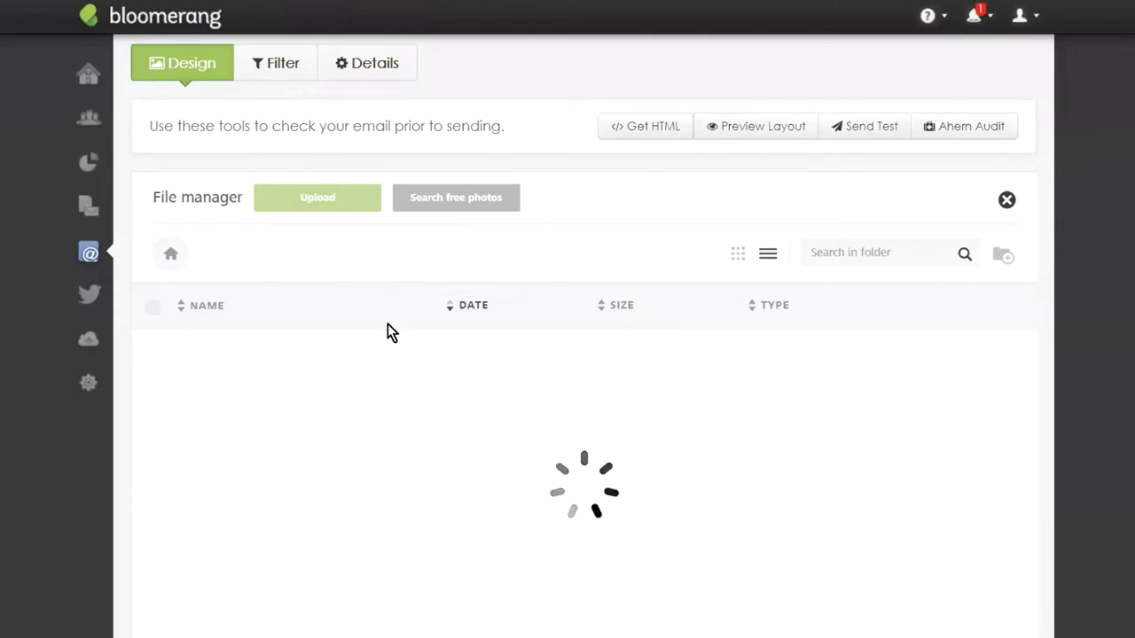
left_click(245, 376)
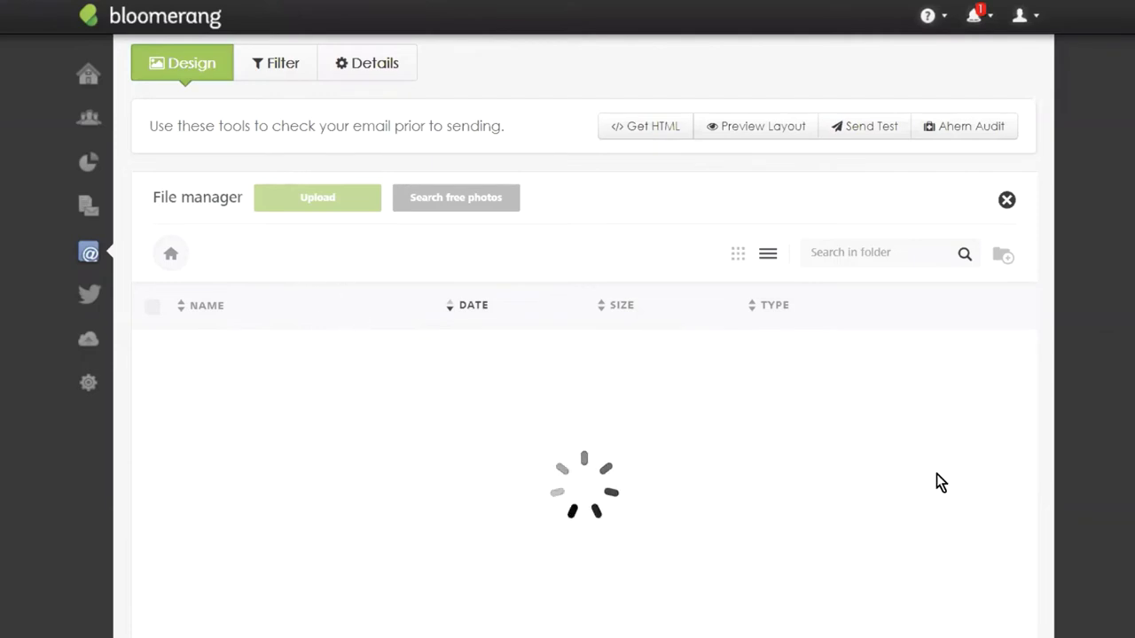
left_click(240, 436)
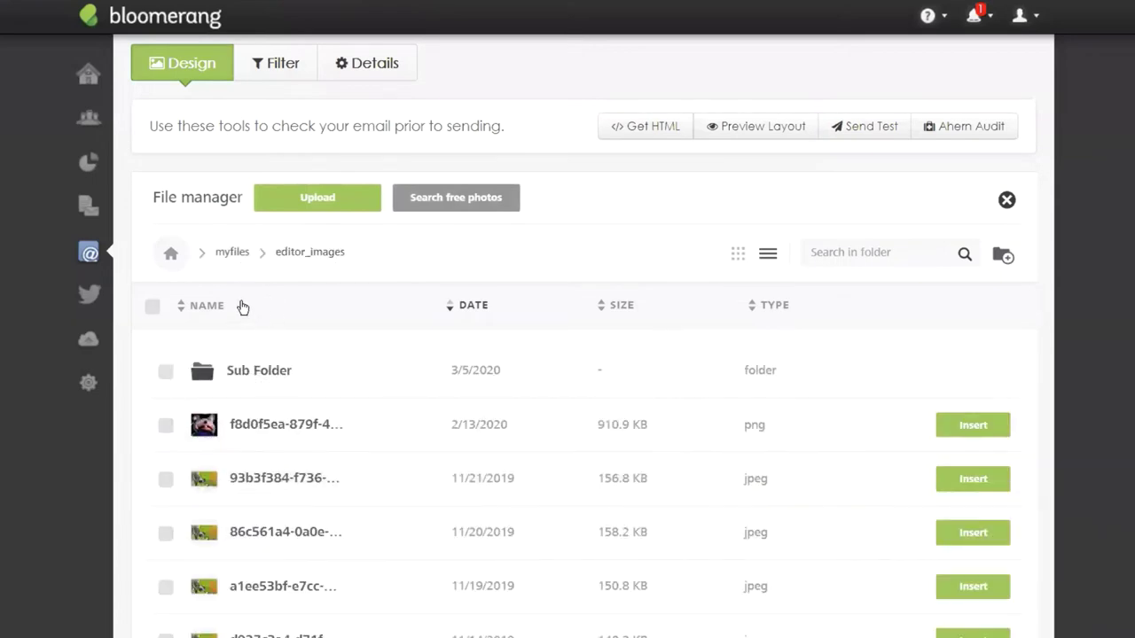
scroll(316, 413, "down", 2)
key("alt+Left")
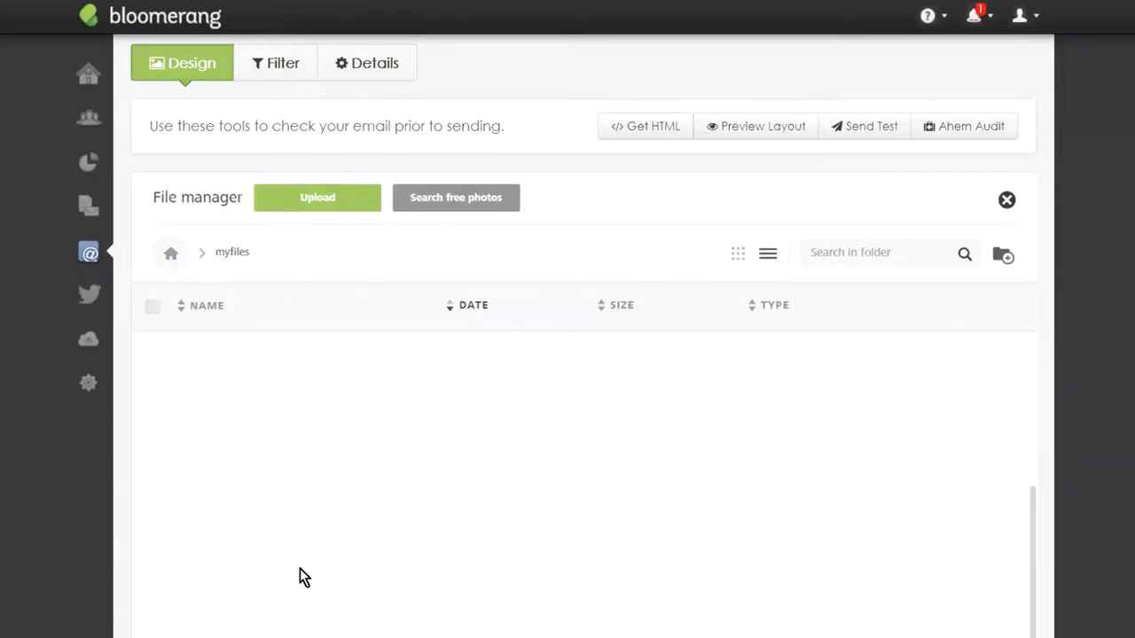
left_click(385, 458)
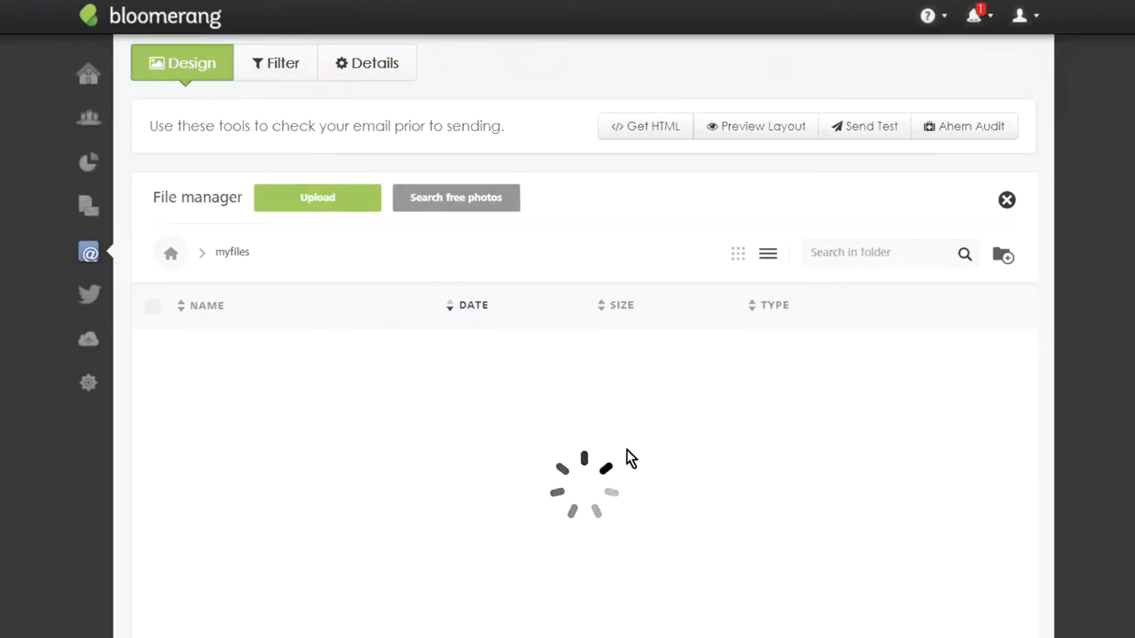
left_click(972, 370)
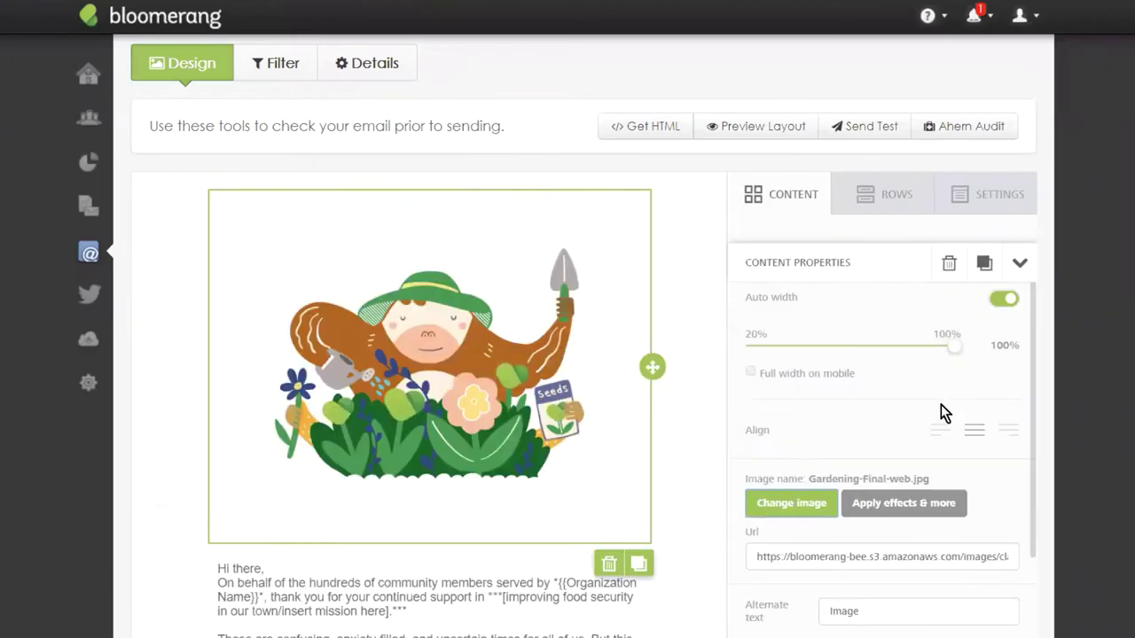
scroll(670, 257, "down", 4)
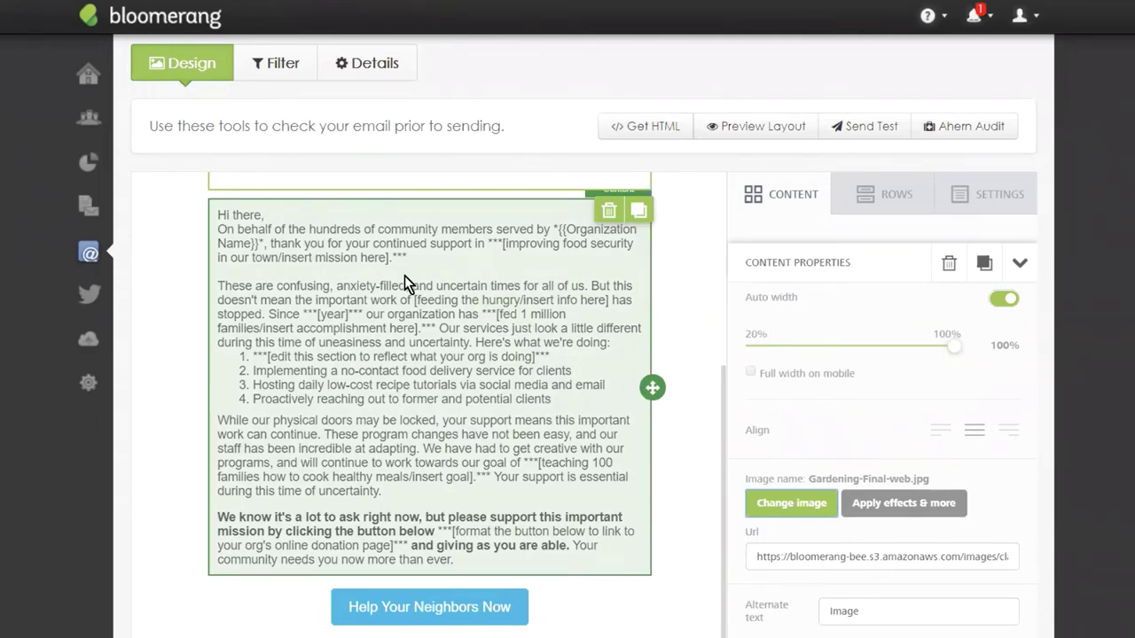
scroll(506, 305, "down", 1)
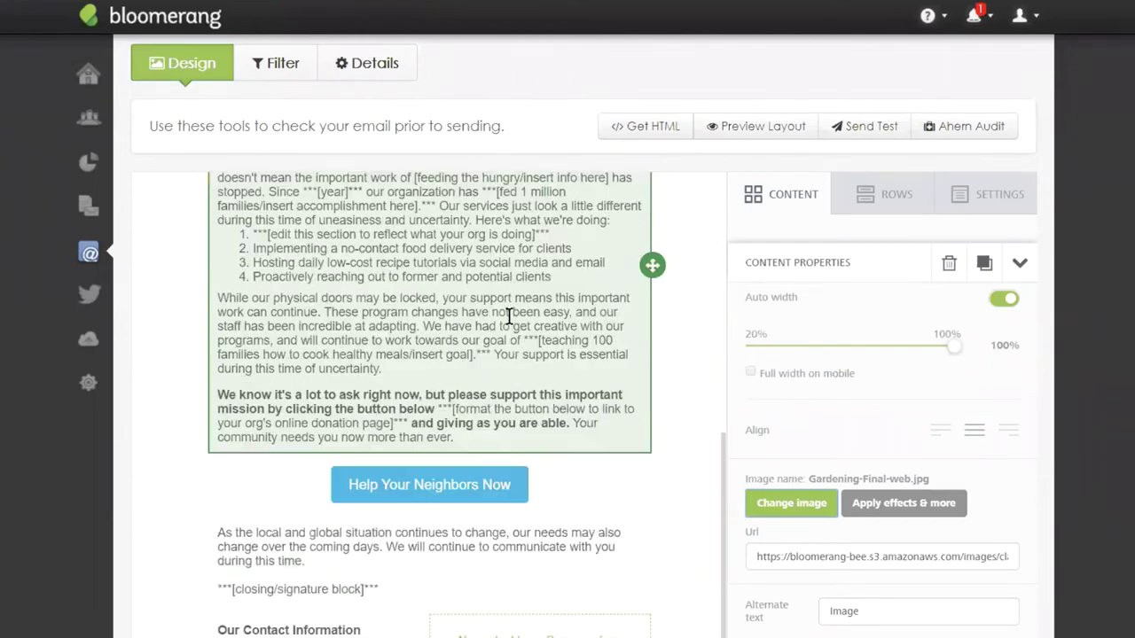
scroll(433, 335, "up", 2)
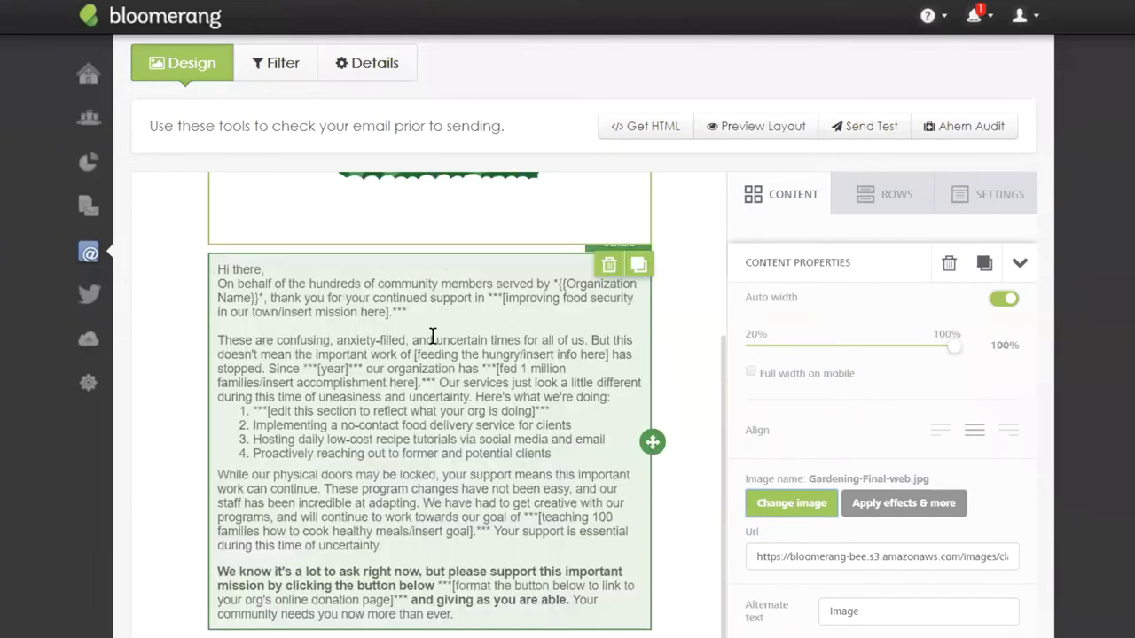
scroll(433, 335, "down", 2)
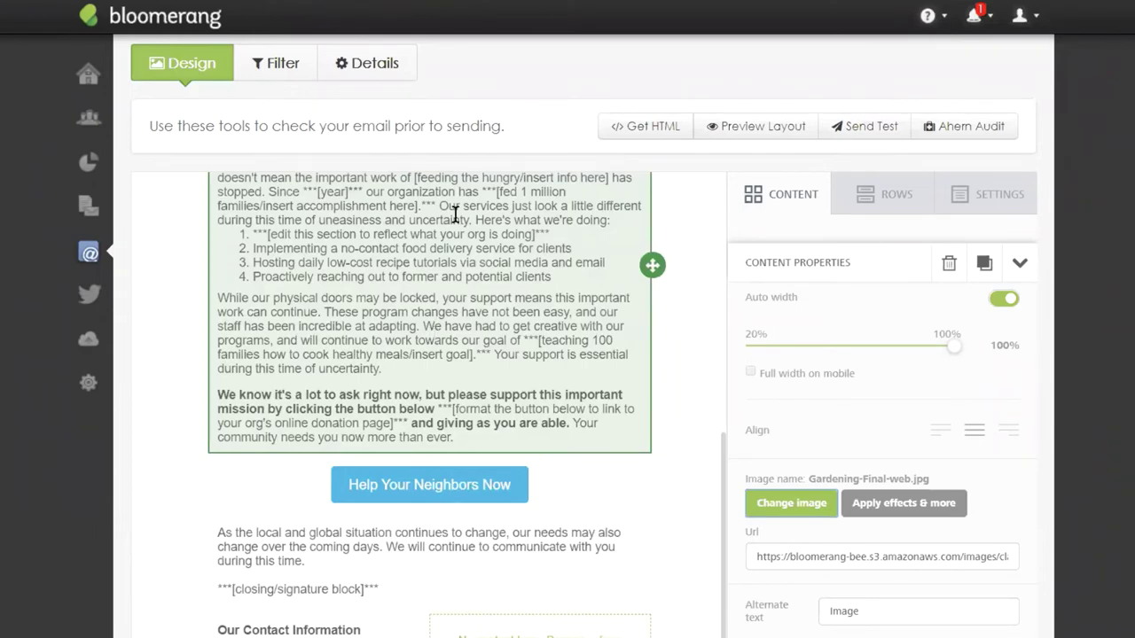
scroll(545, 371, "up", 2)
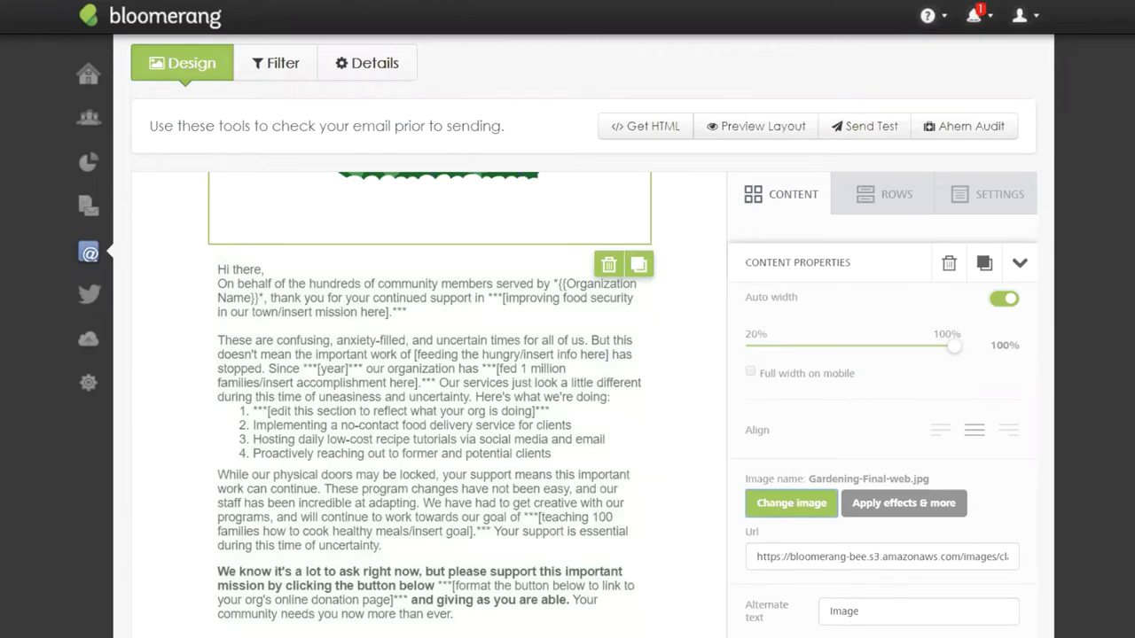
scroll(568, 355, "down", 3)
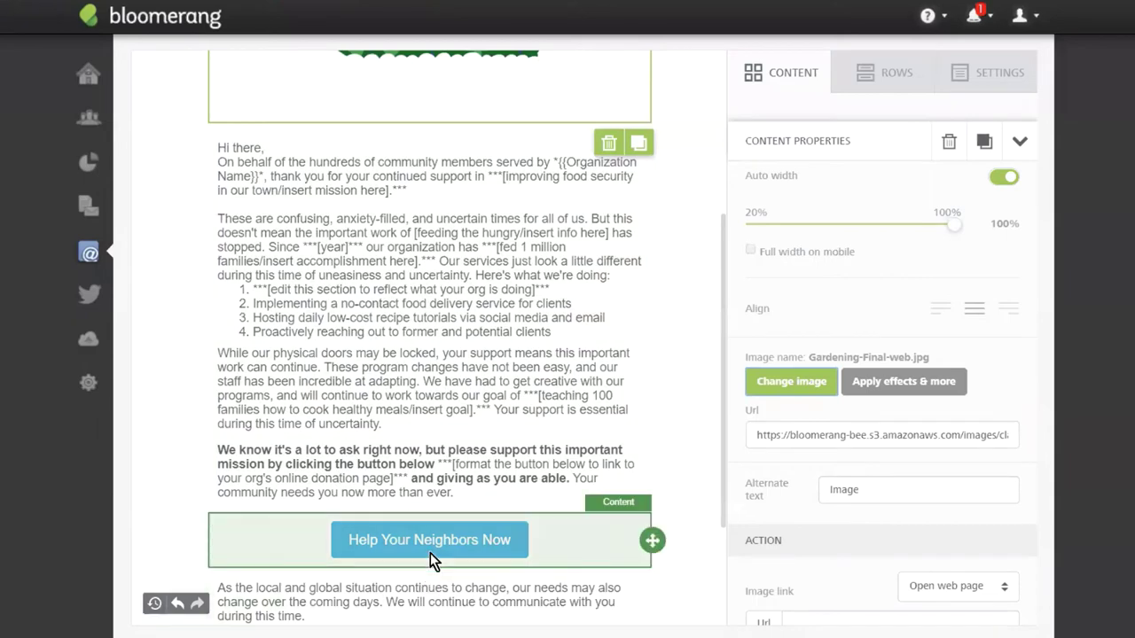
Change the donation button label to 'Make an Impact in your neighborhood'.
left_click(430, 553)
double_click(499, 540)
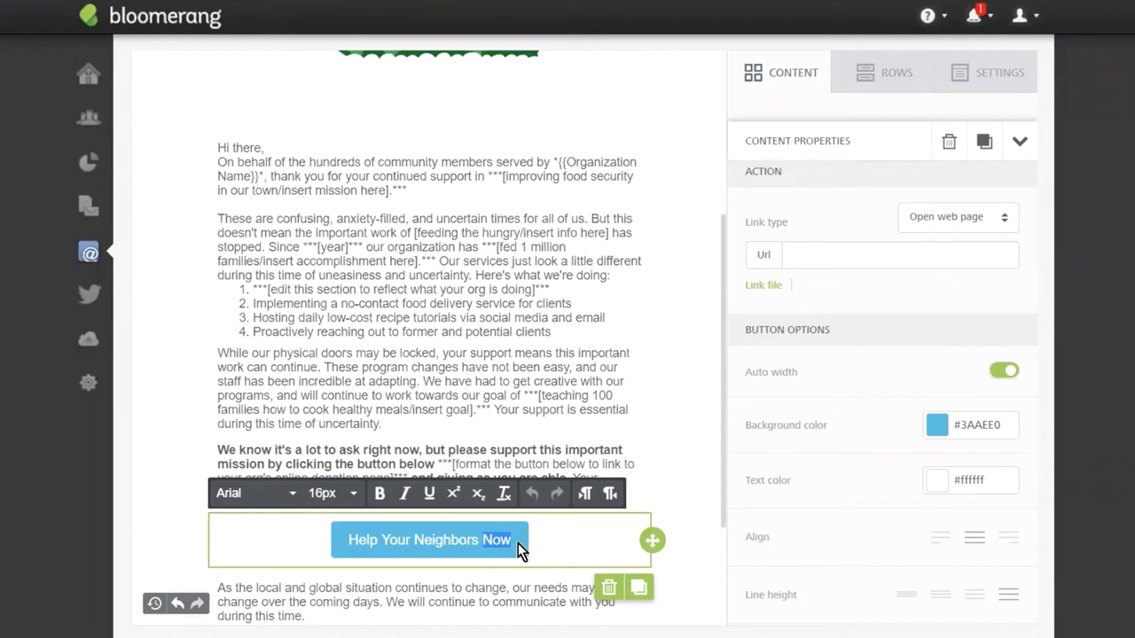
key("BackSpace")
key("BackSpace")
key("BackSpace")
key("BackSpace")
key("BackSpace")
key("BackSpace")
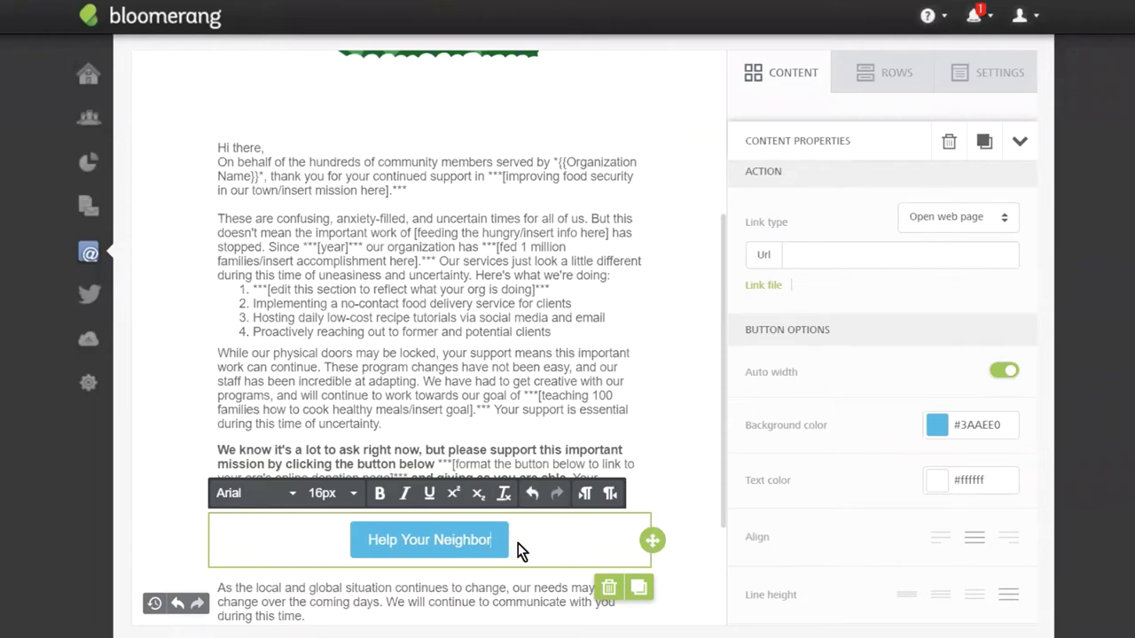
key("BackSpace")
key("BackSpace")
key("BackSpace")
key("BackSpace")
key("BackSpace")
key("BackSpace")
key("BackSpace")
key("BackSpace")
key("BackSpace")
key("BackSpace")
key("BackSpace")
key("BackSpace")
key("BackSpace")
key("BackSpace")
key("BackSpace")
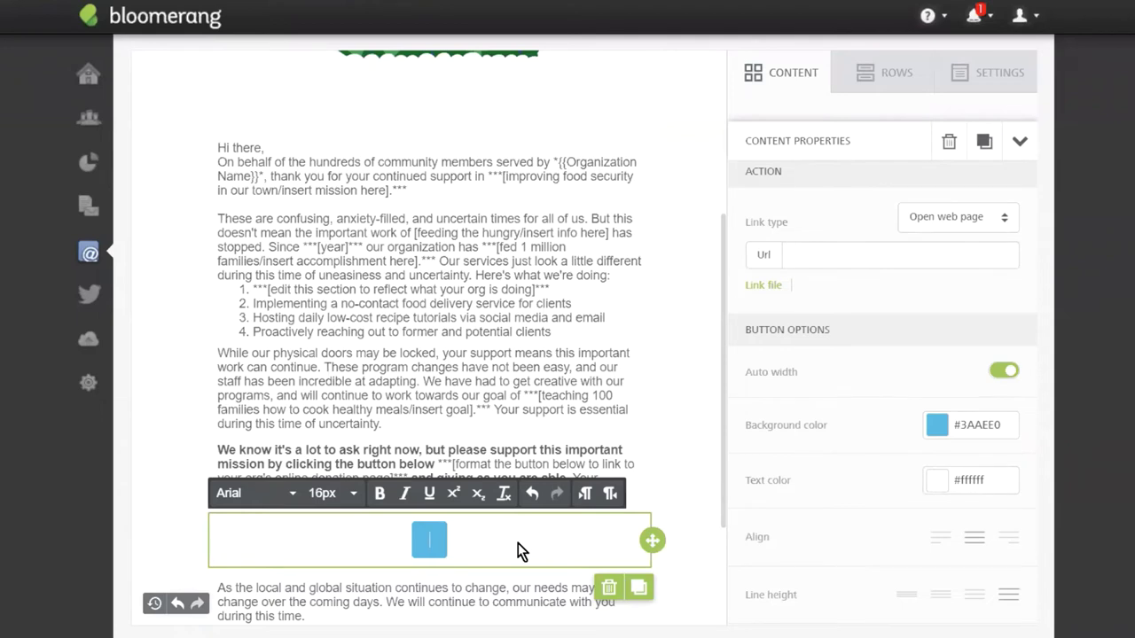
type("Make an imp")
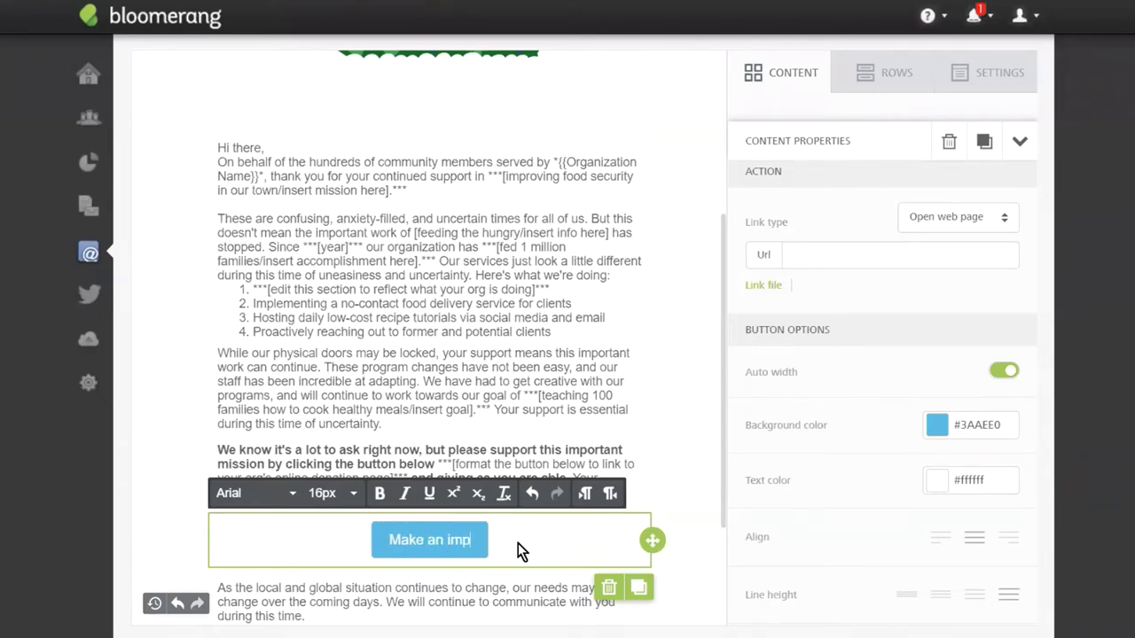
key("BackSpace")
key("BackSpace")
key("BackSpace")
type("Impact")
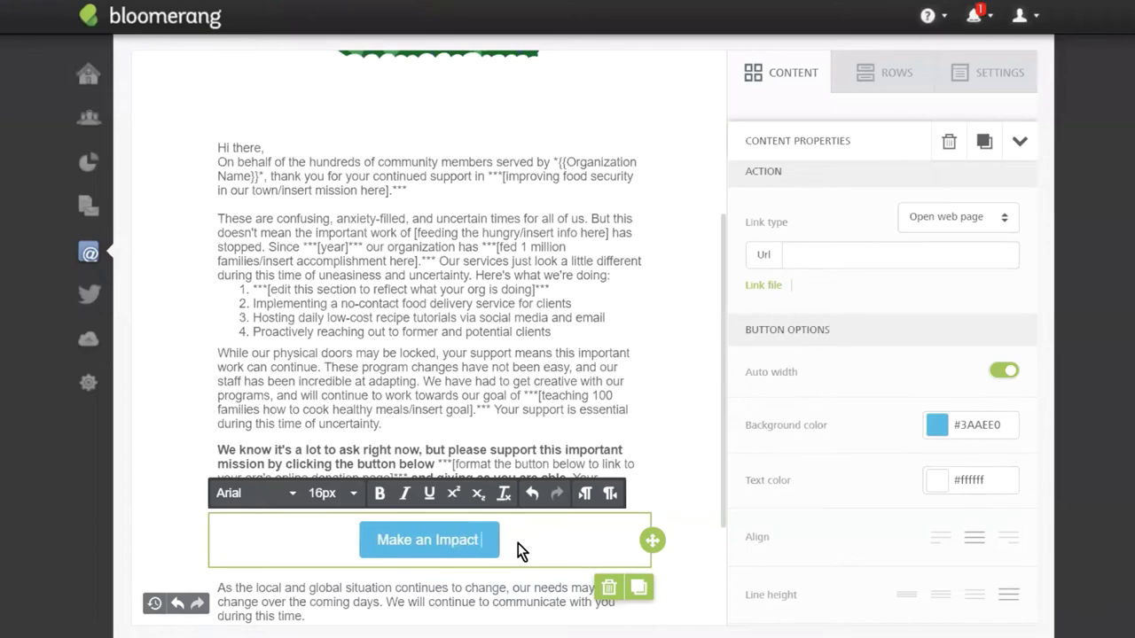
type(" in your nei")
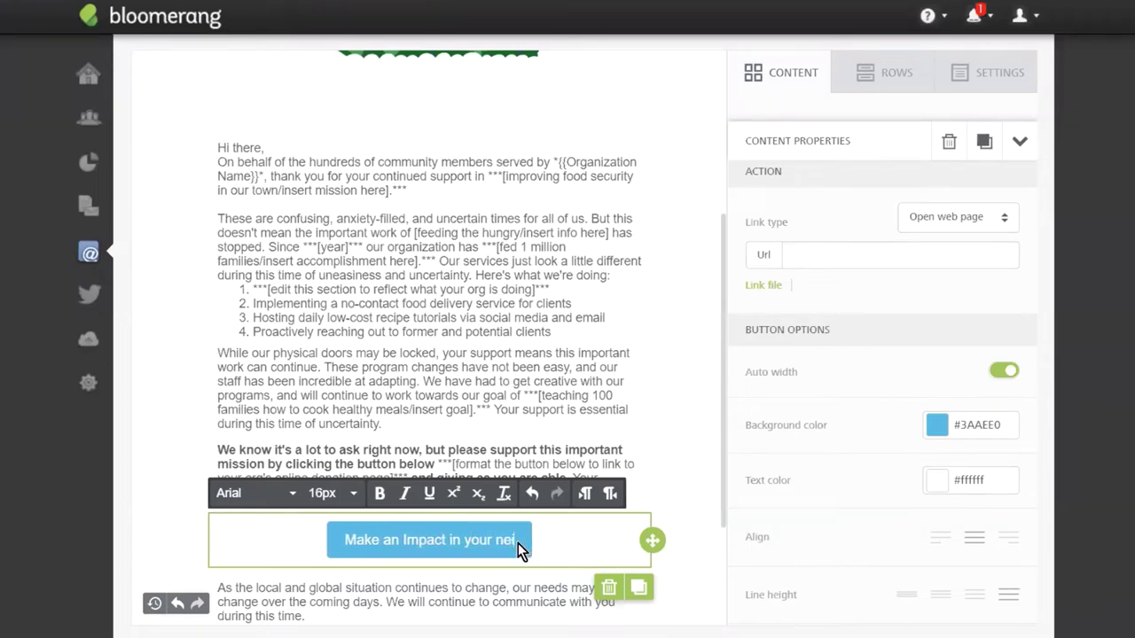
type("ghborhood")
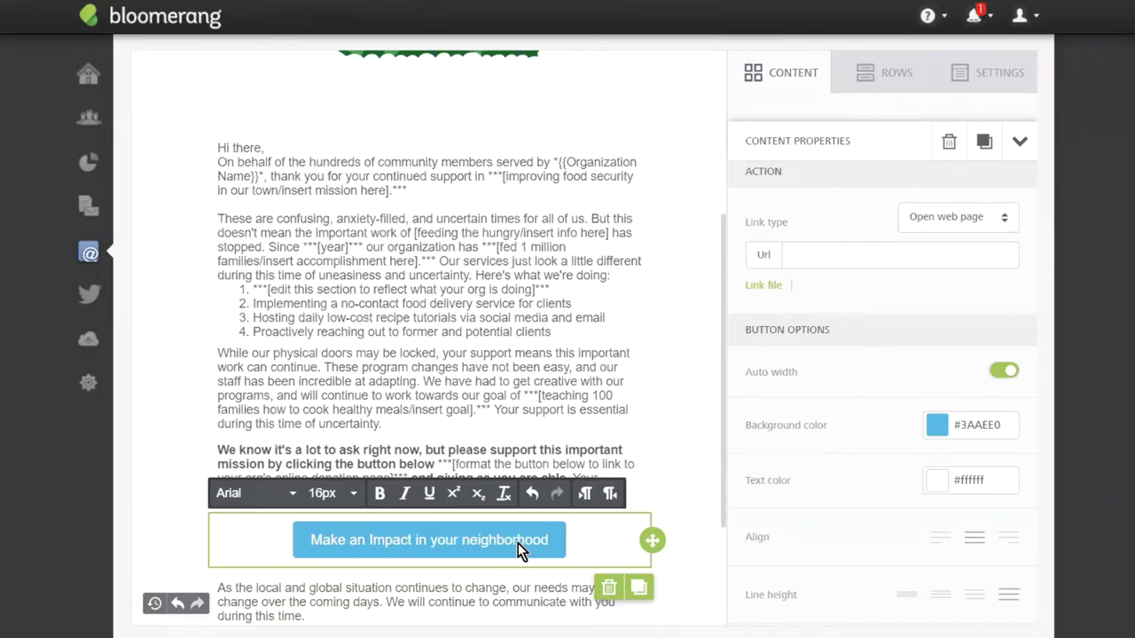
left_click(496, 560)
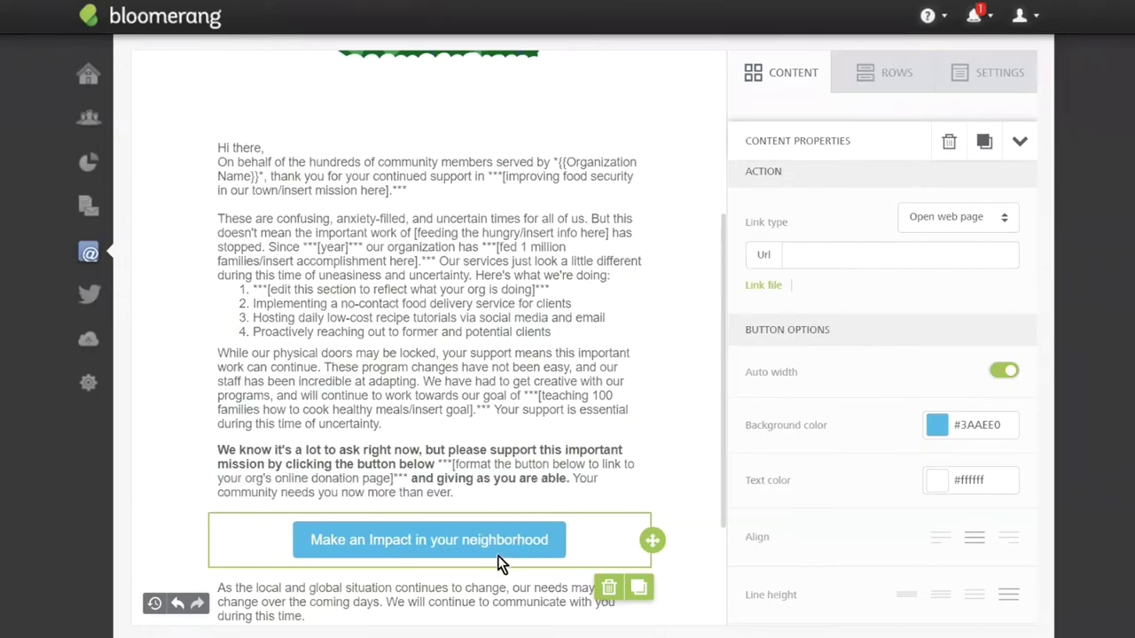
Link the button to the COVID-19 Relief online donation page address.
left_click(860, 248)
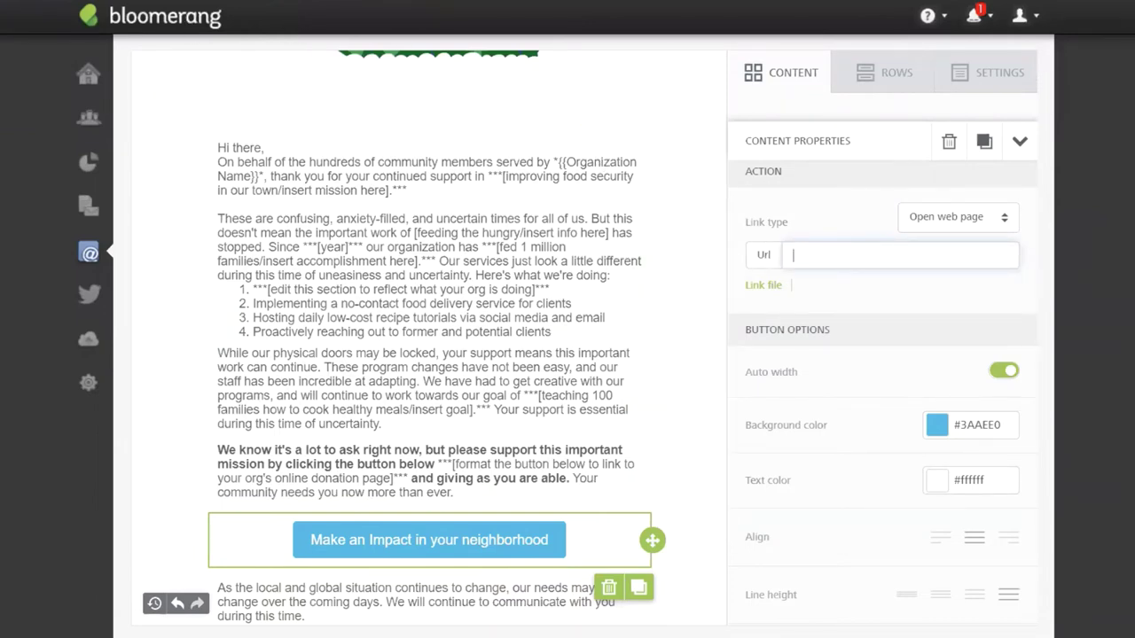
left_click(274, 13)
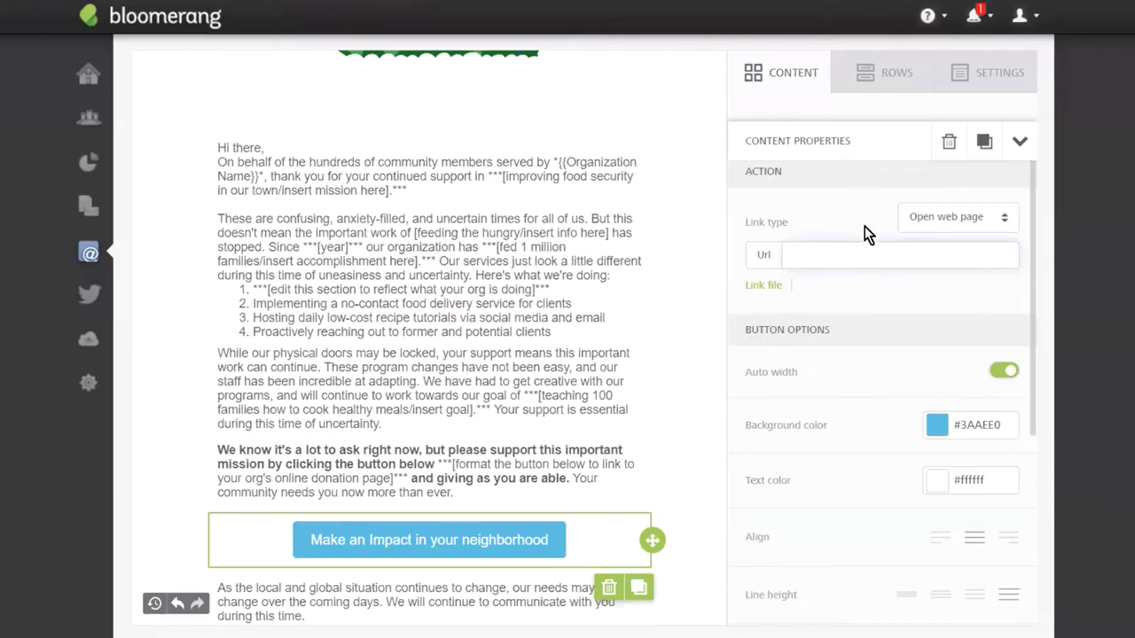
left_click(788, 256)
type("scottmoran2.wixsite.com/scottstots/donate-now")
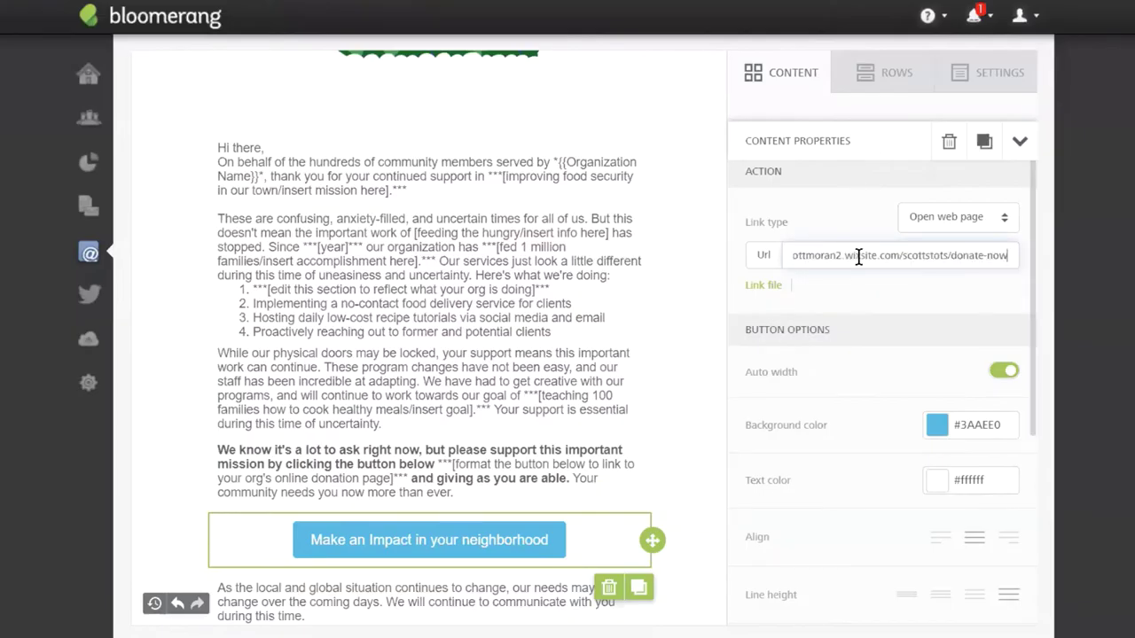
Set the button background colour to green (#68D260).
left_click(937, 426)
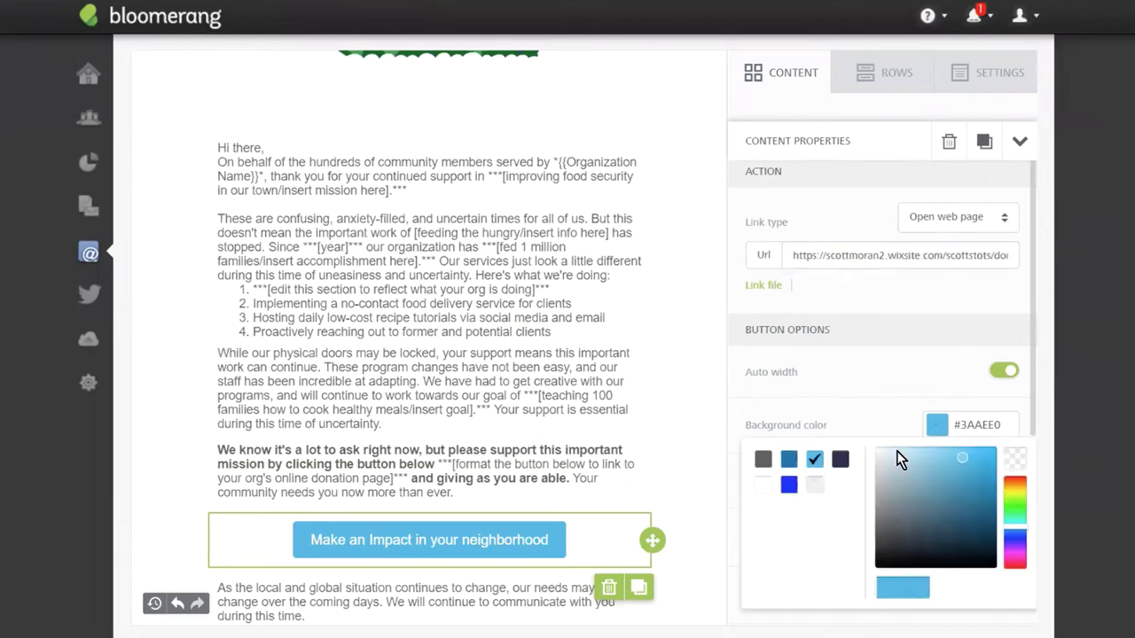
left_click(1007, 518)
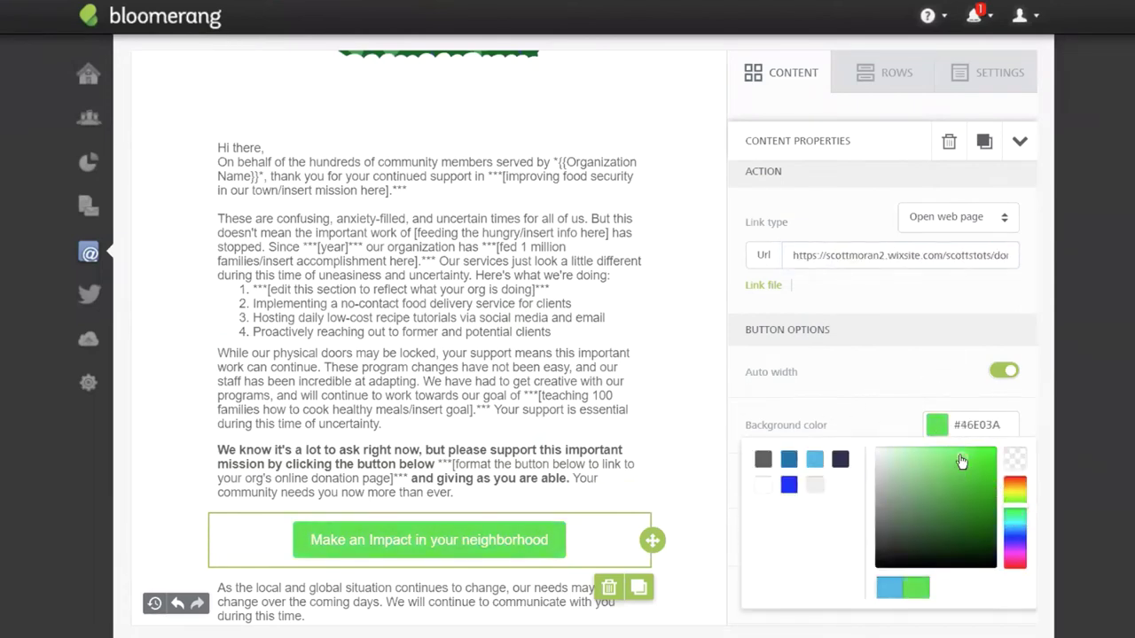
left_click_drag(962, 463, 944, 466)
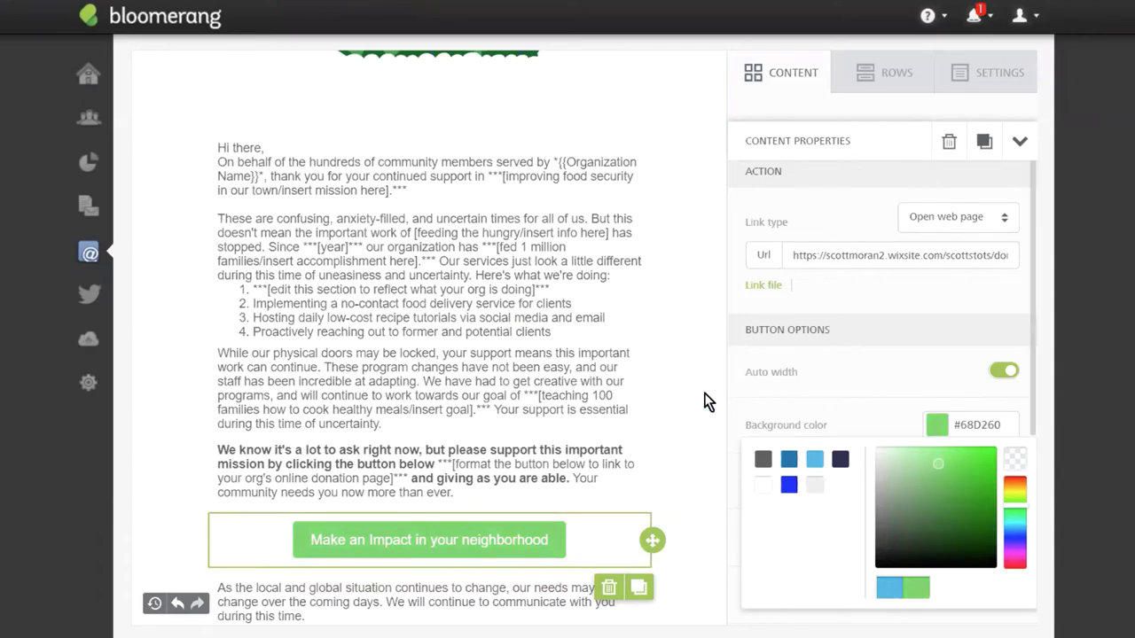
left_click(677, 400)
left_click(677, 399)
Replace 'there' in the 'Hi there' greeting with the Informal Name merge field.
scroll(674, 500, "up", 5)
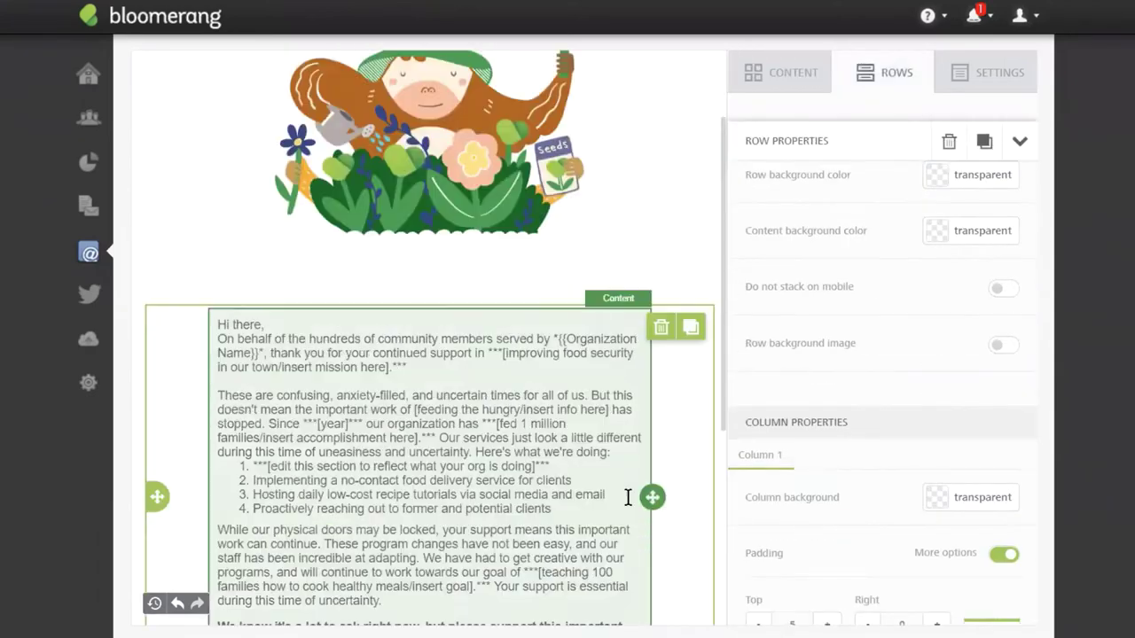
scroll(629, 346, "down", 6)
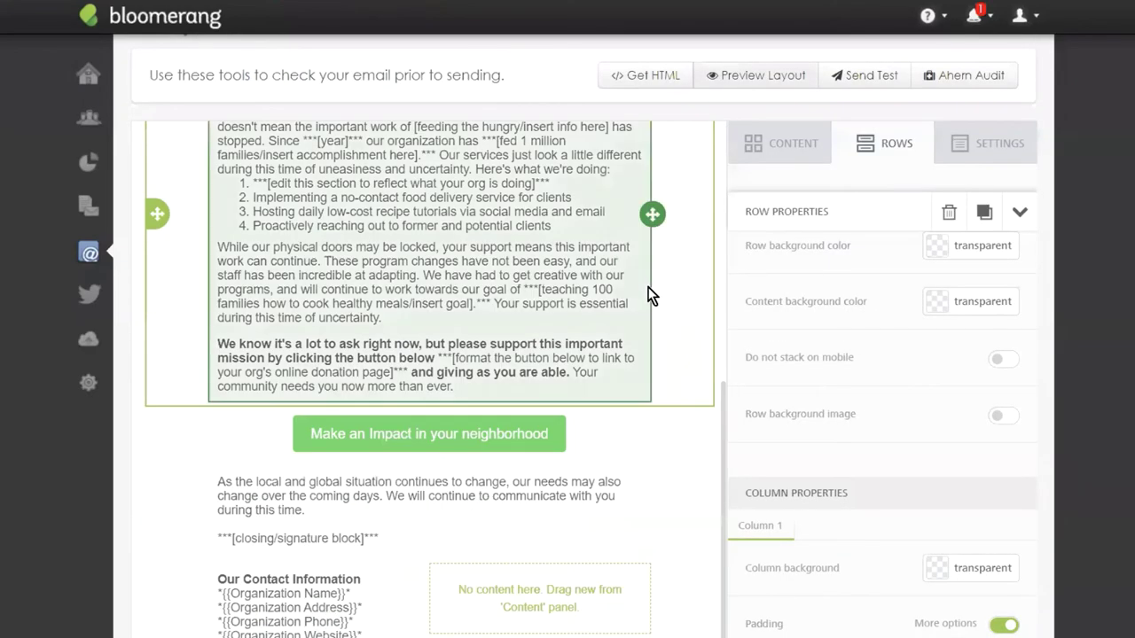
scroll(608, 362, "up", 6)
scroll(566, 396, "up", 1)
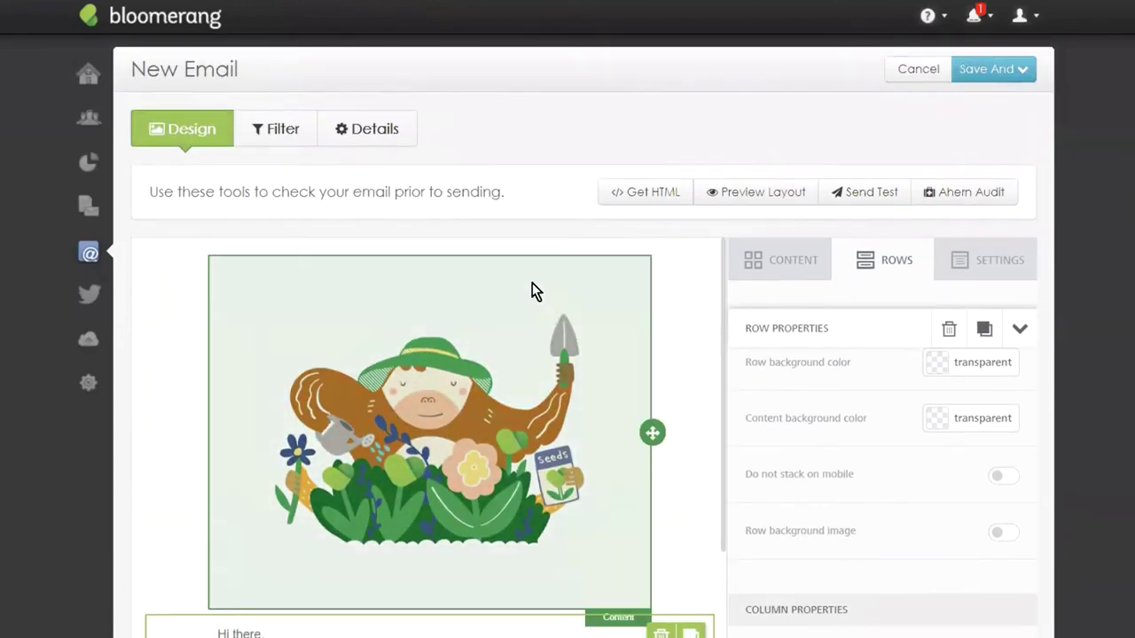
scroll(497, 301, "down", 3)
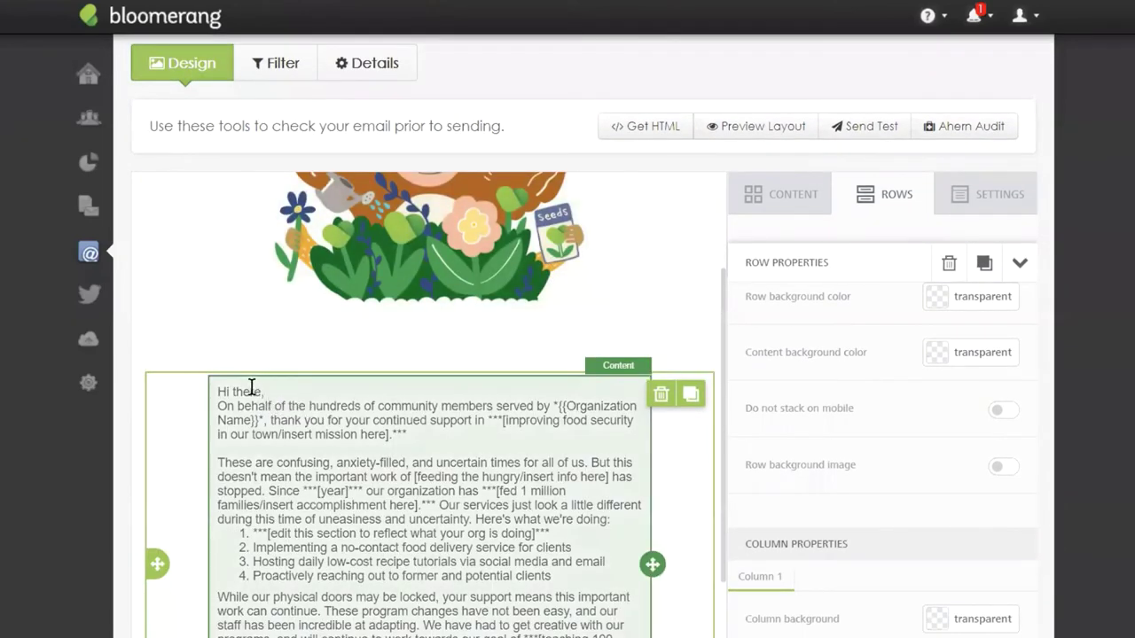
left_click(251, 391)
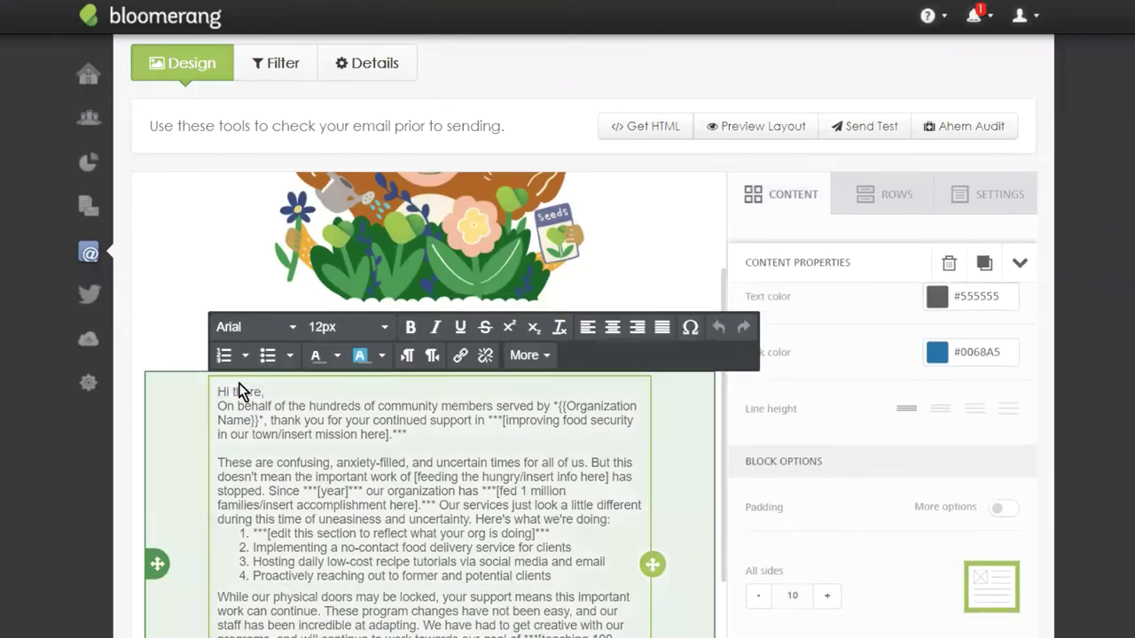
double_click(241, 392)
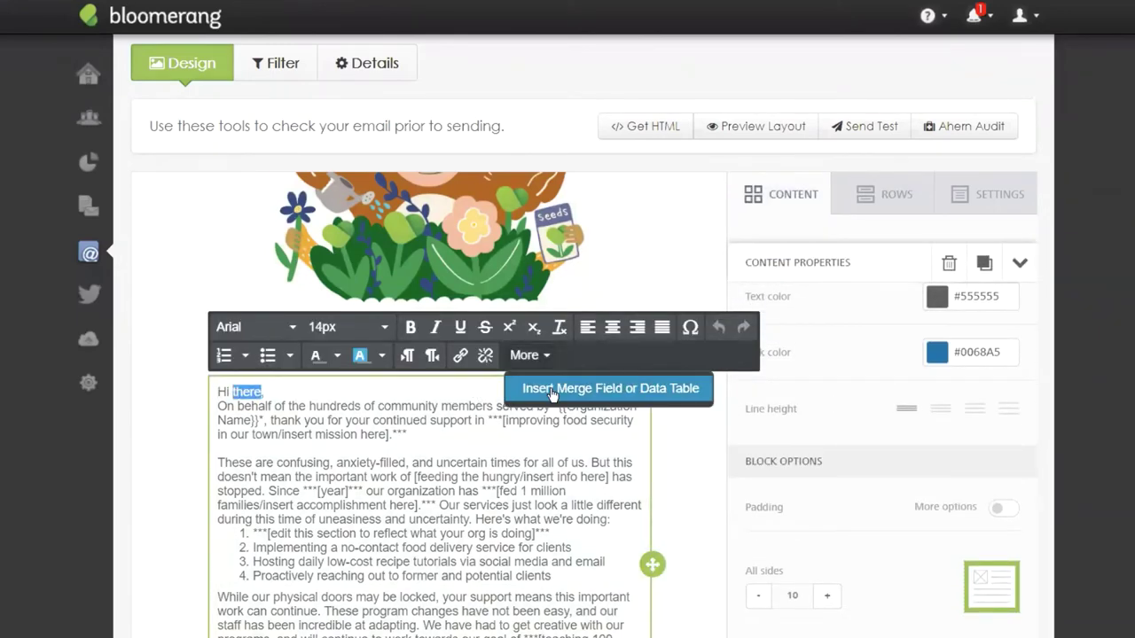
left_click(529, 354)
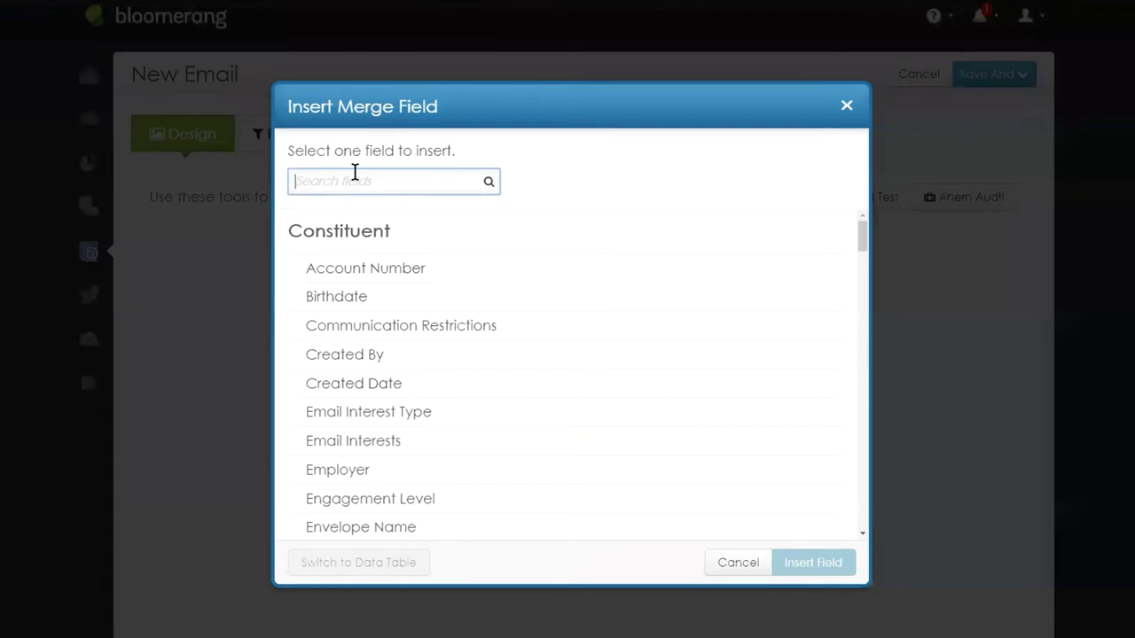
type("infr")
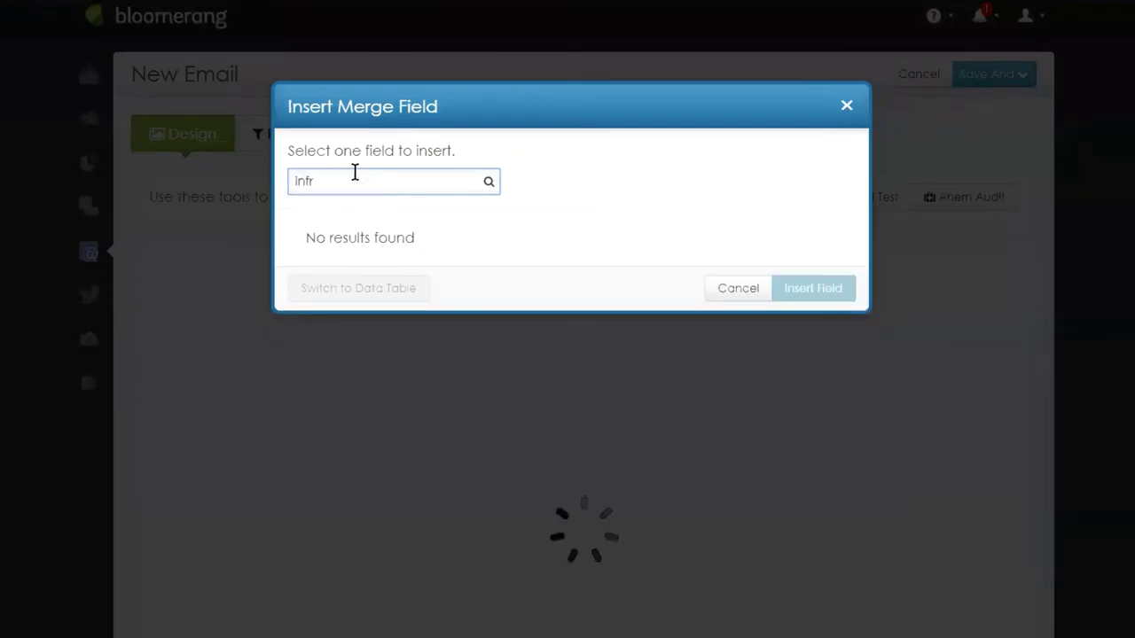
key("BackSpace")
left_click(372, 276)
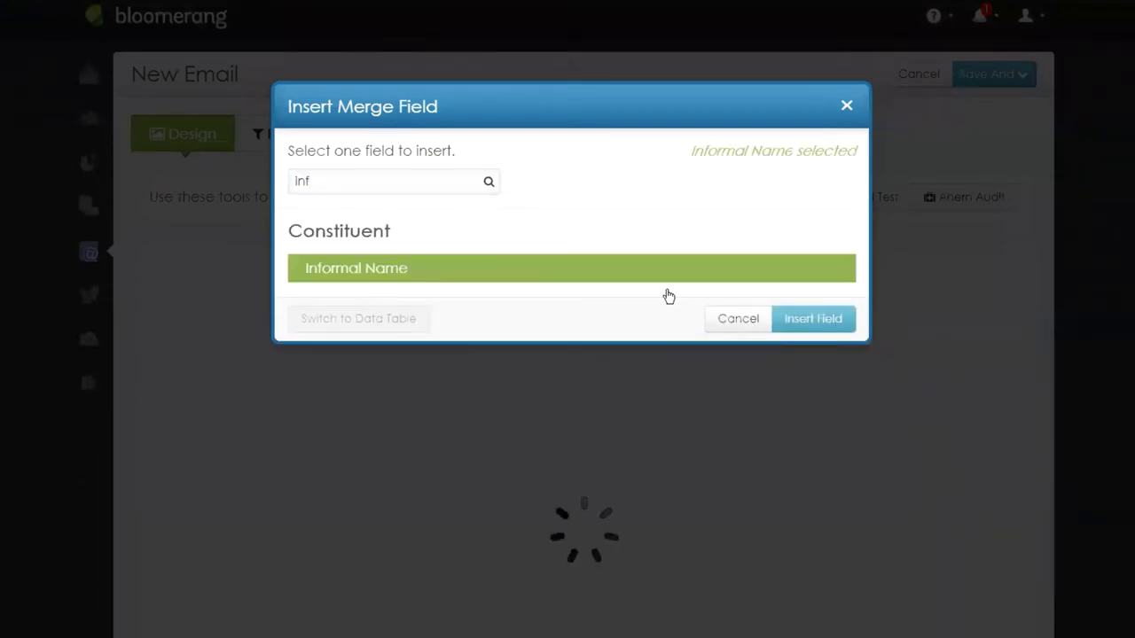
left_click(796, 319)
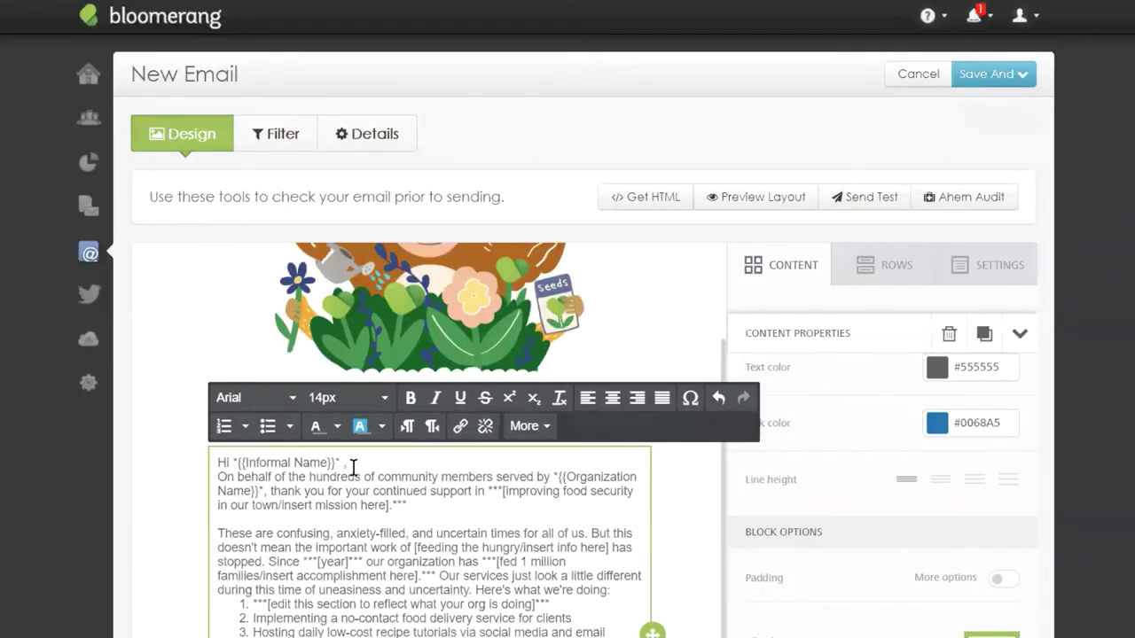
Review the email's interaction filter conditions and close the editor without changes.
left_click(284, 142)
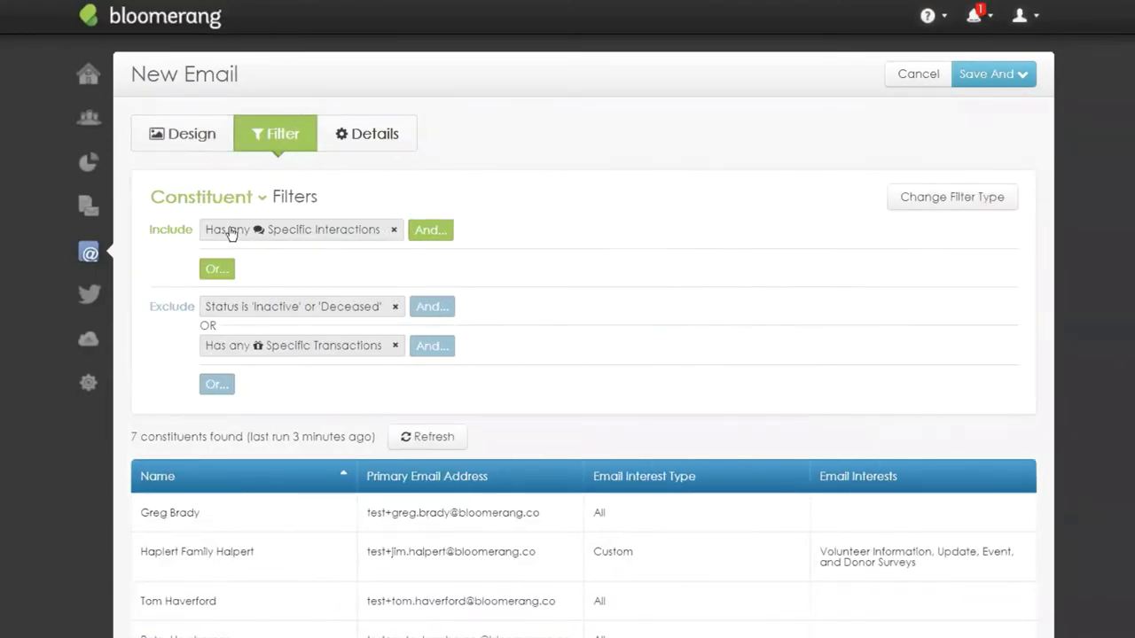
left_click(249, 236)
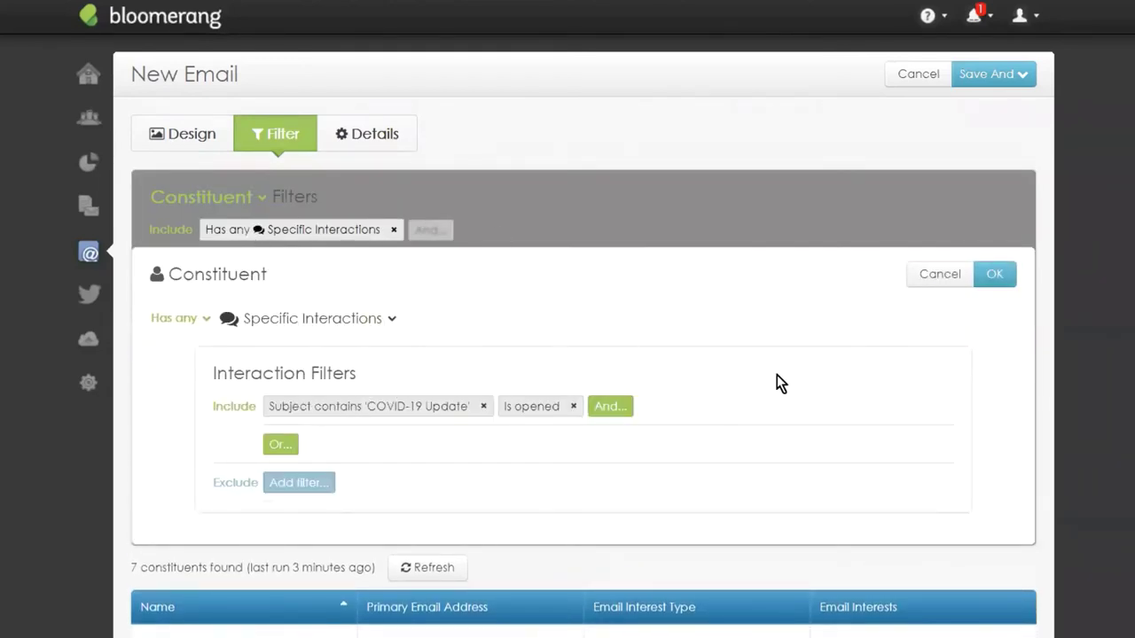
left_click(940, 288)
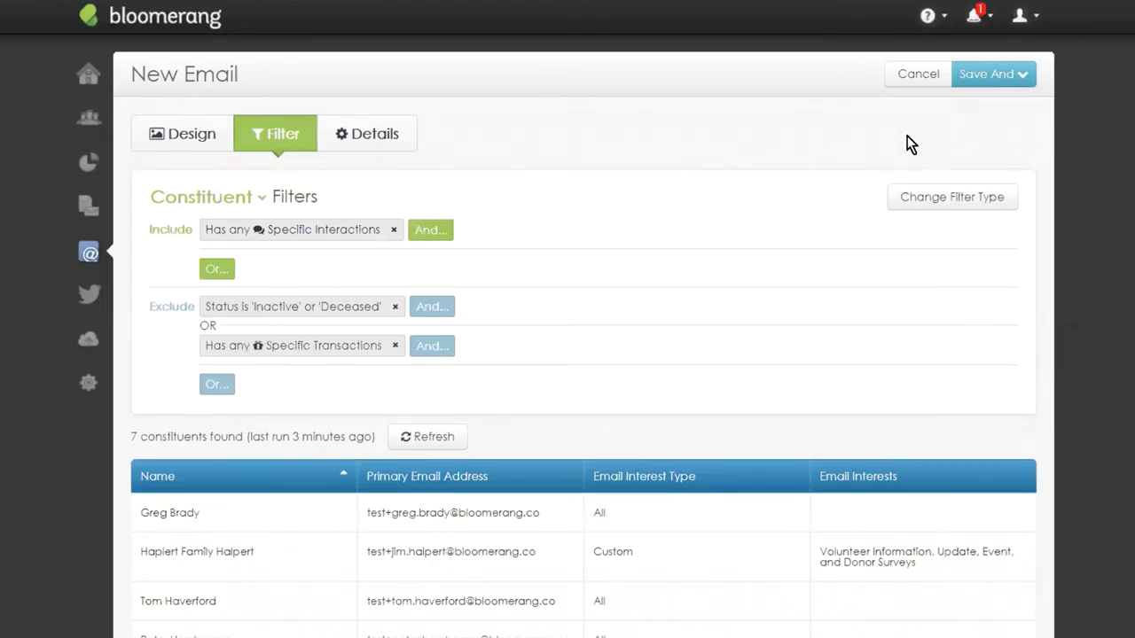
Save the follow-up email and preview it: 7 constituents found, 7 emails to send.
left_click(975, 76)
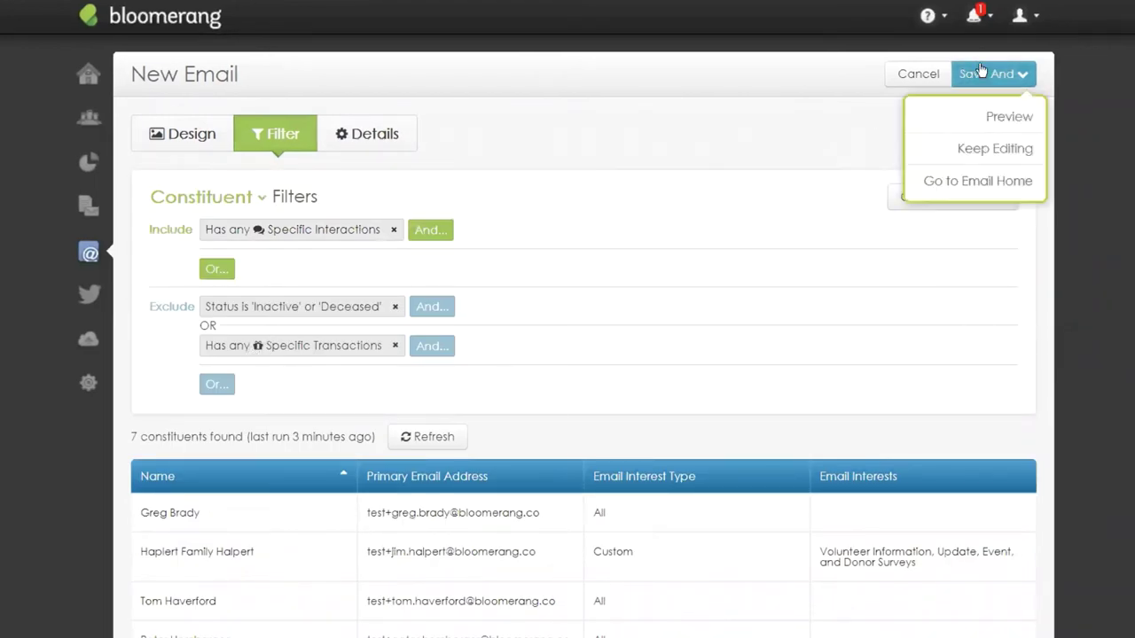
left_click(990, 119)
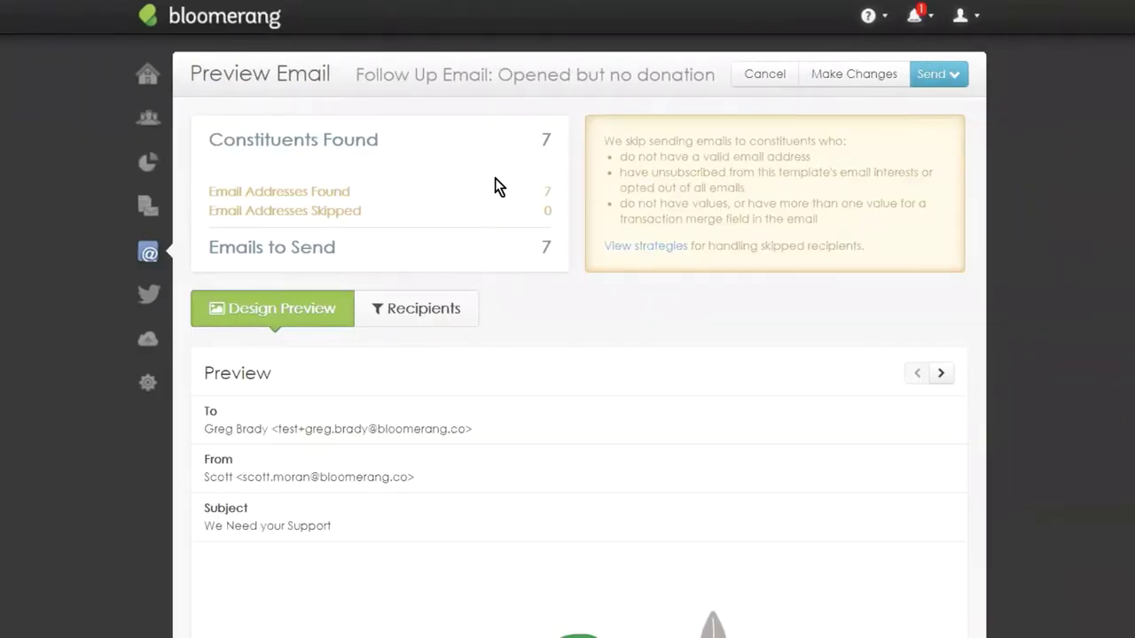
scroll(456, 155, "down", 5)
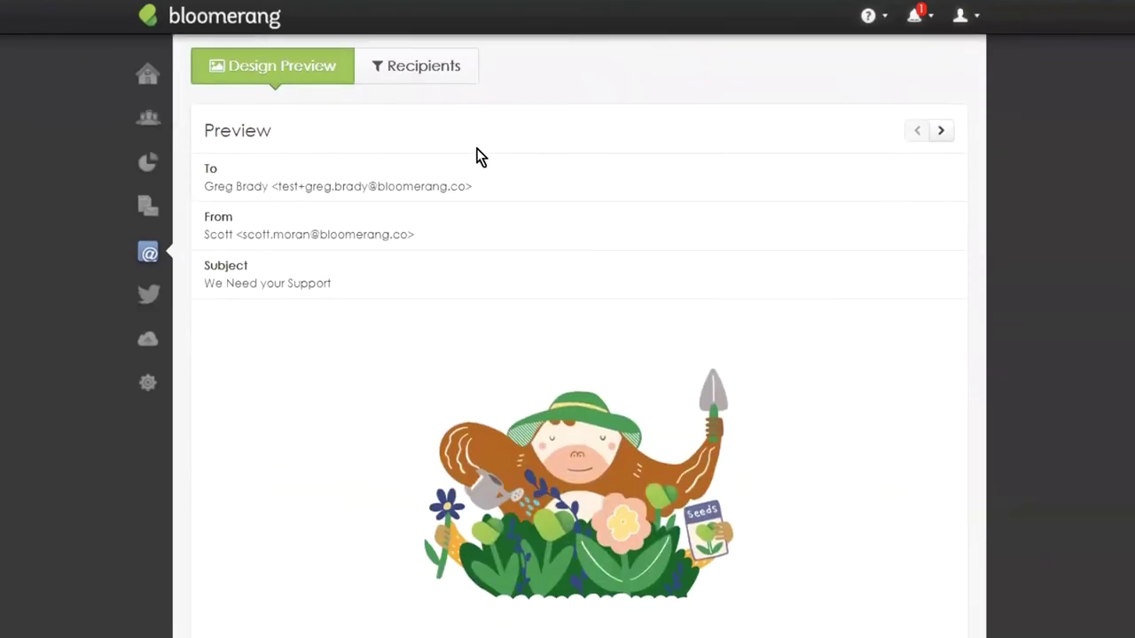
scroll(502, 172, "up", 6)
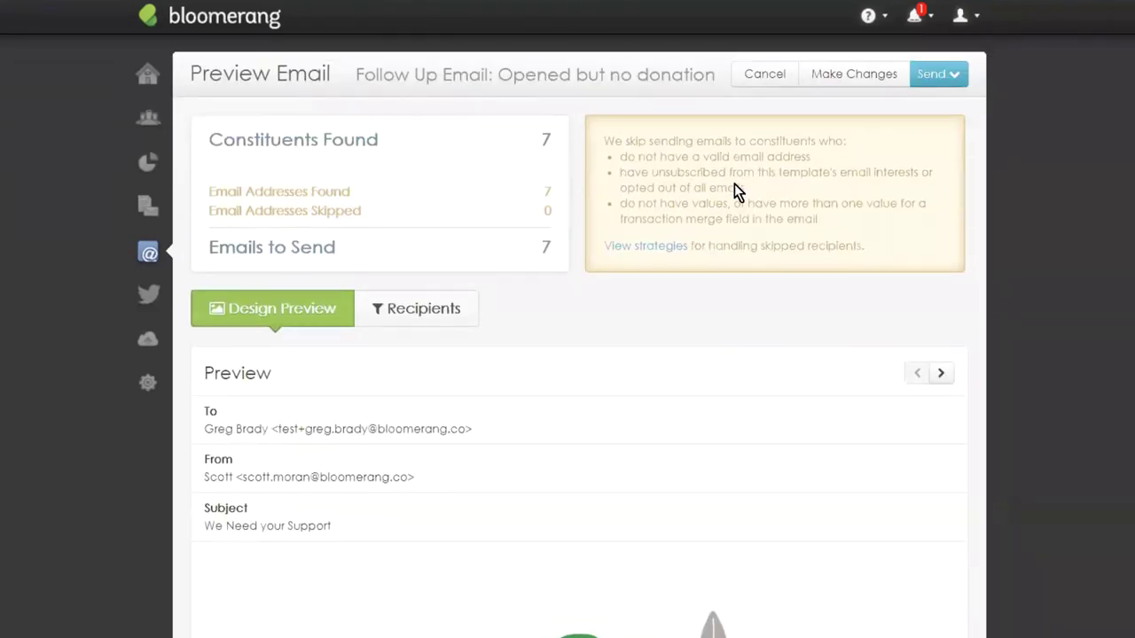
Schedule the follow-up email for later, sending on 4/14/2020 at 3:15 PM.
left_click(938, 77)
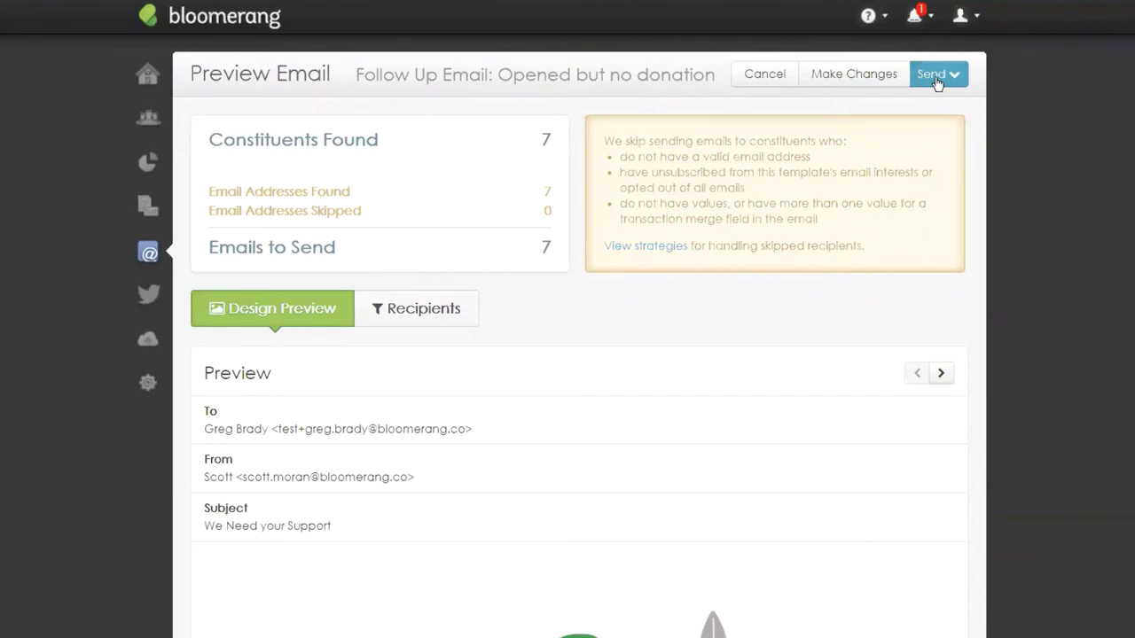
left_click(904, 151)
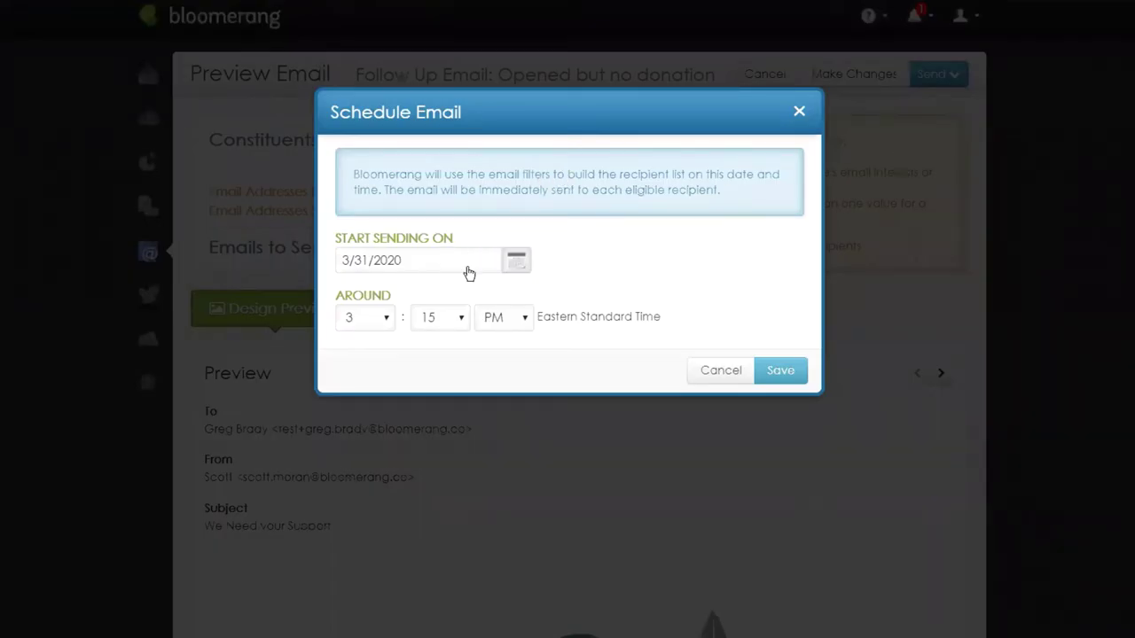
left_click(523, 268)
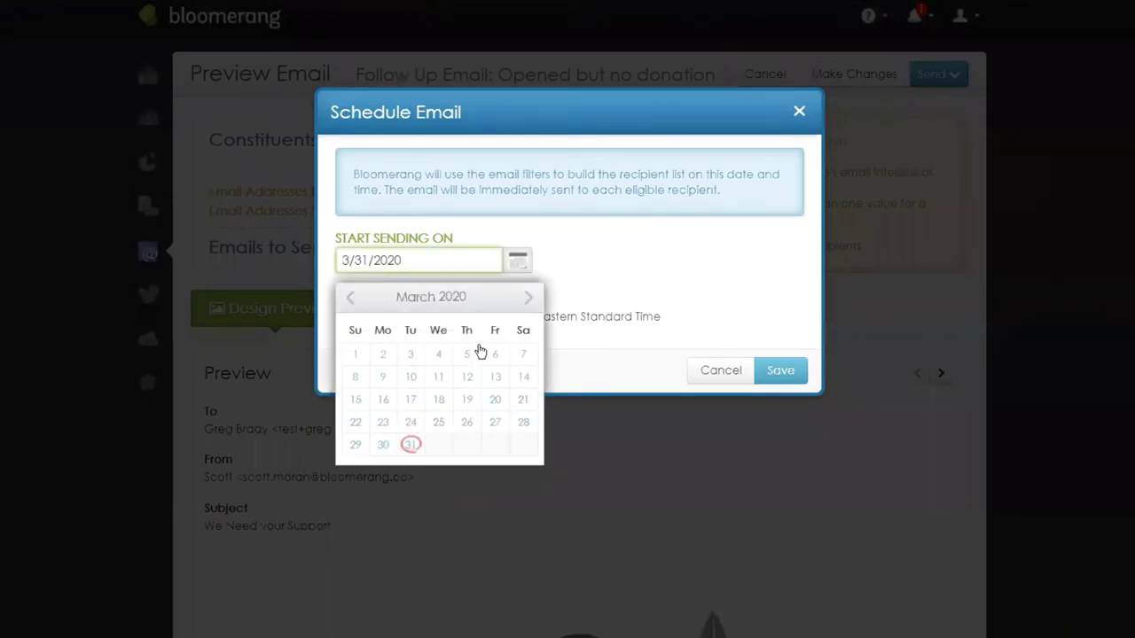
left_click(529, 297)
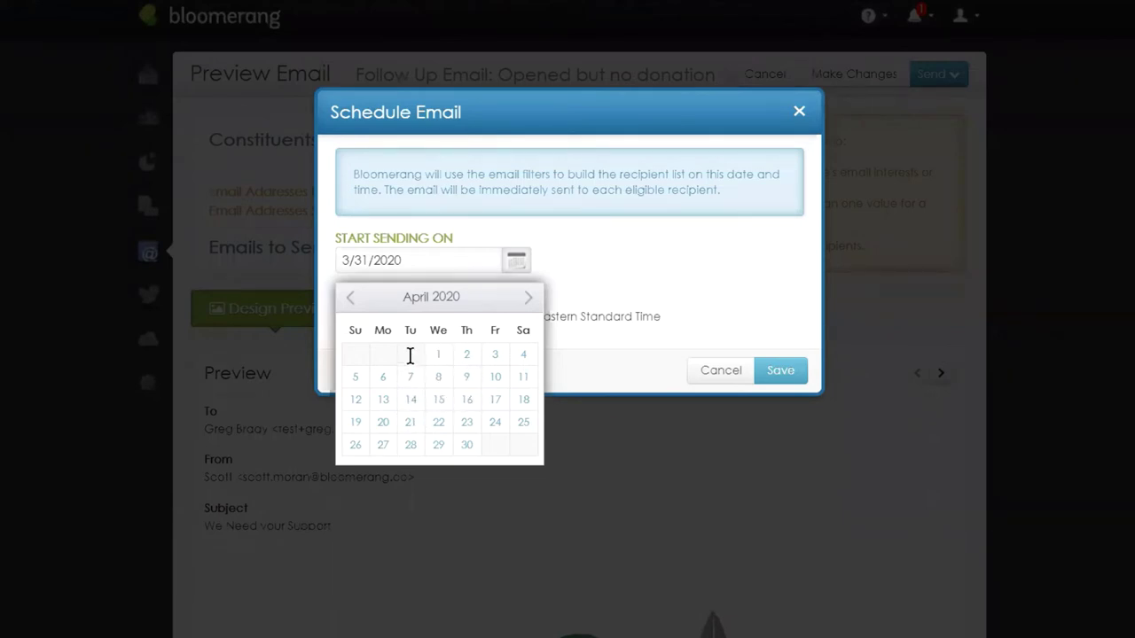
left_click(411, 400)
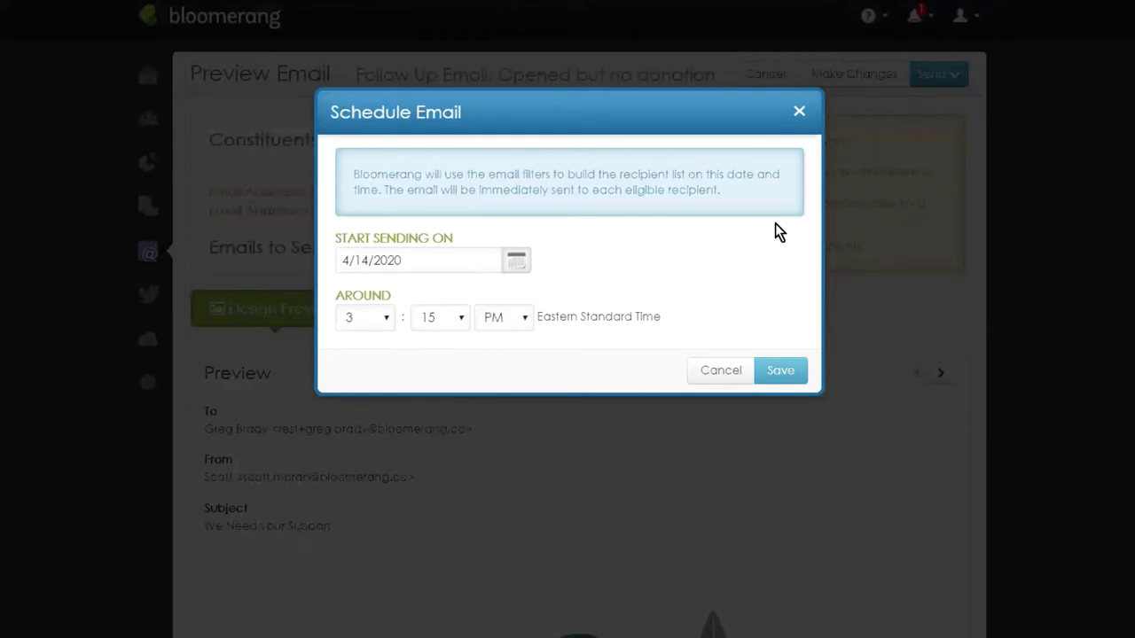
left_click(787, 378)
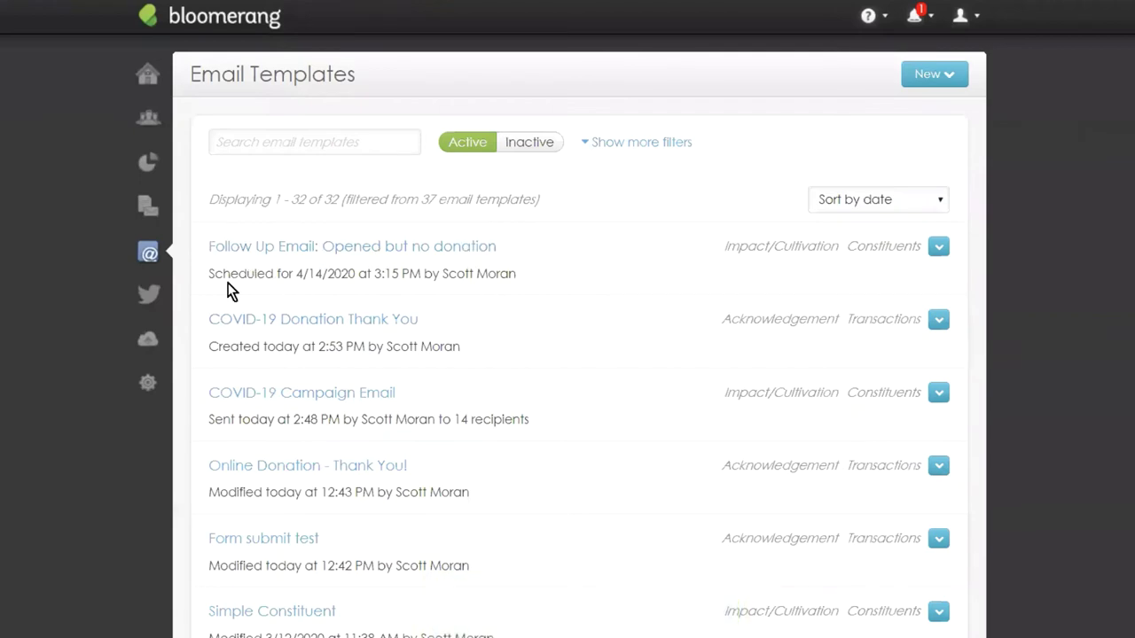
left_click_drag(208, 274, 371, 274)
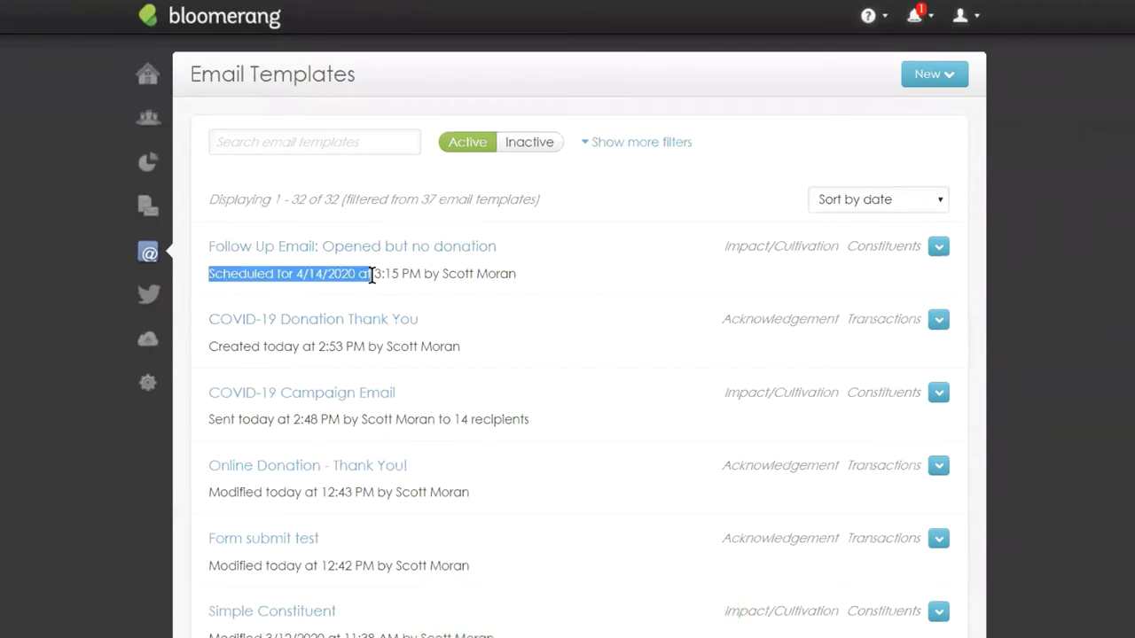
left_click(608, 207)
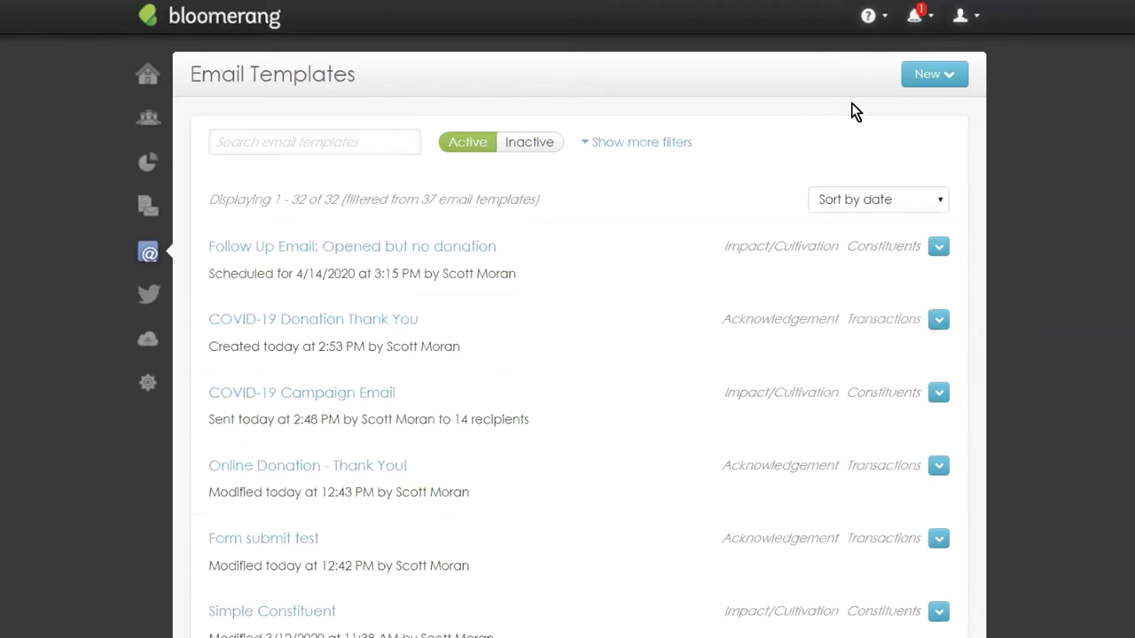
Create a new email from the COVID-19 template's 'How are you?' design and show its Details form.
left_click(929, 75)
left_click(913, 150)
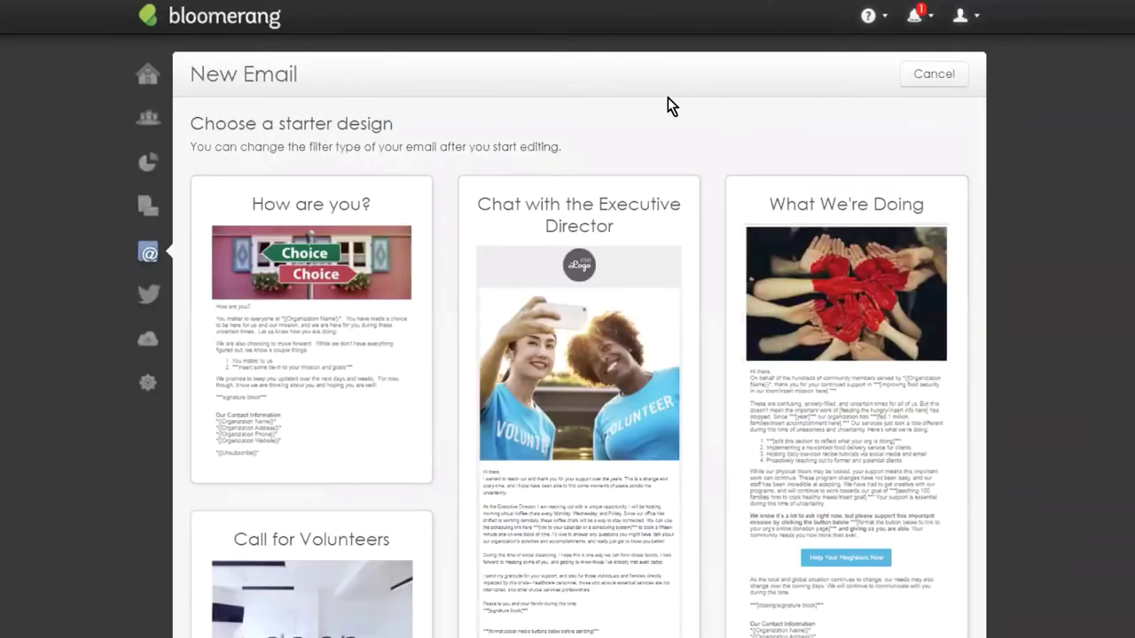
left_click(266, 360)
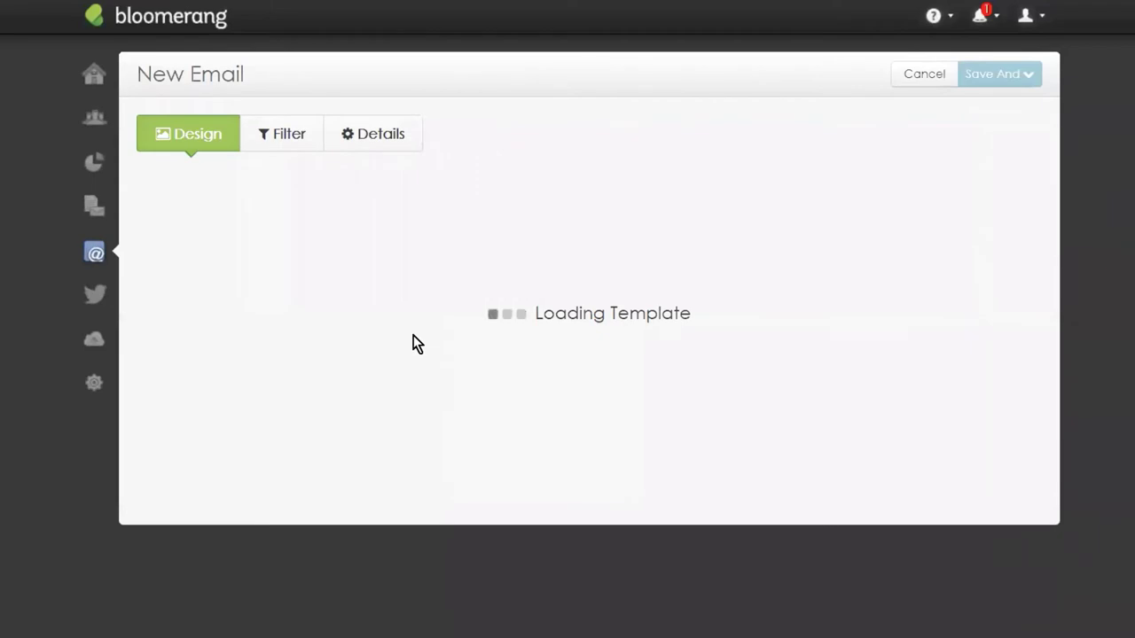
left_click(365, 132)
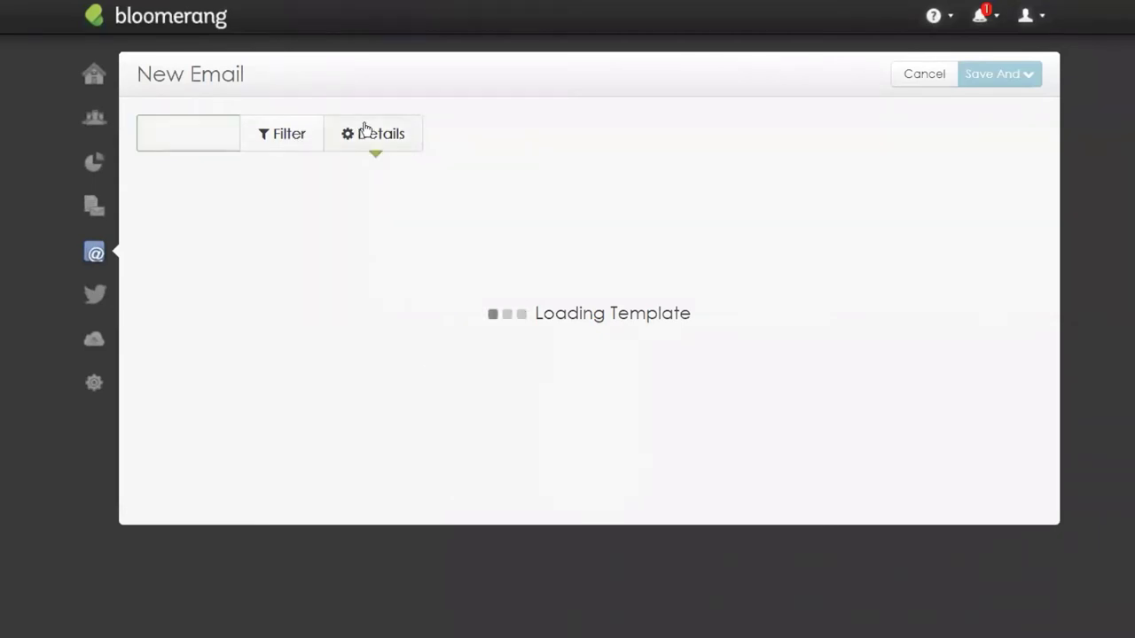
left_click(199, 276)
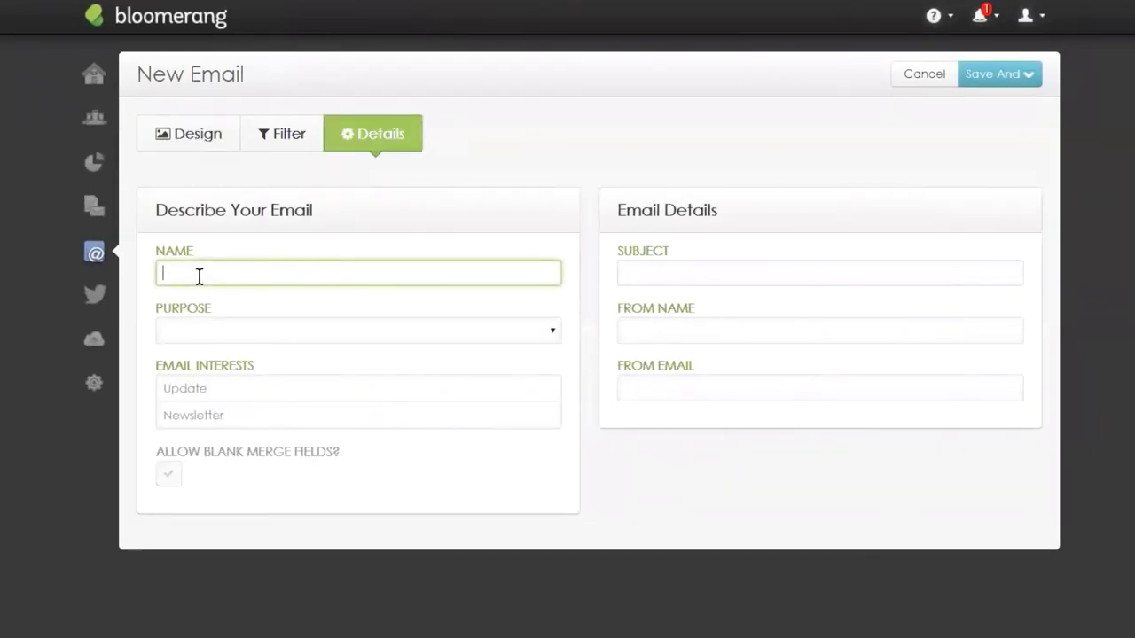
Name the email 'Follow Up: Unopened Emails' with Impact/Cultivation purpose and Update and Newsletter interests.
type("Follow Up: Unopedn")
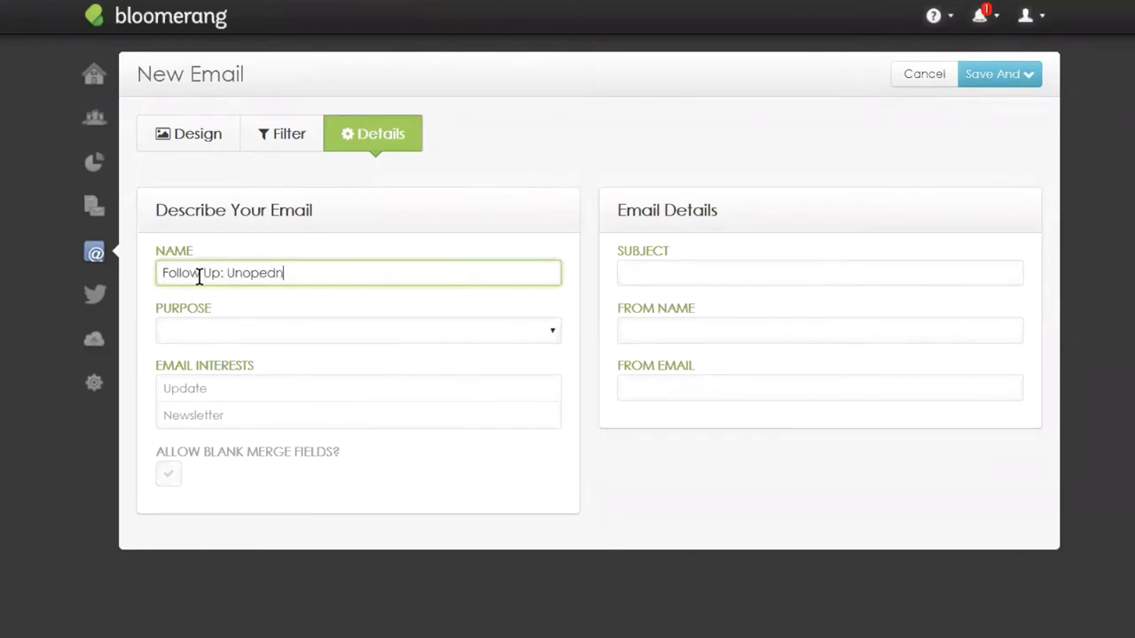
key("BackSpace")
key("BackSpace")
type("ned Emails")
left_click(209, 340)
left_click(261, 383)
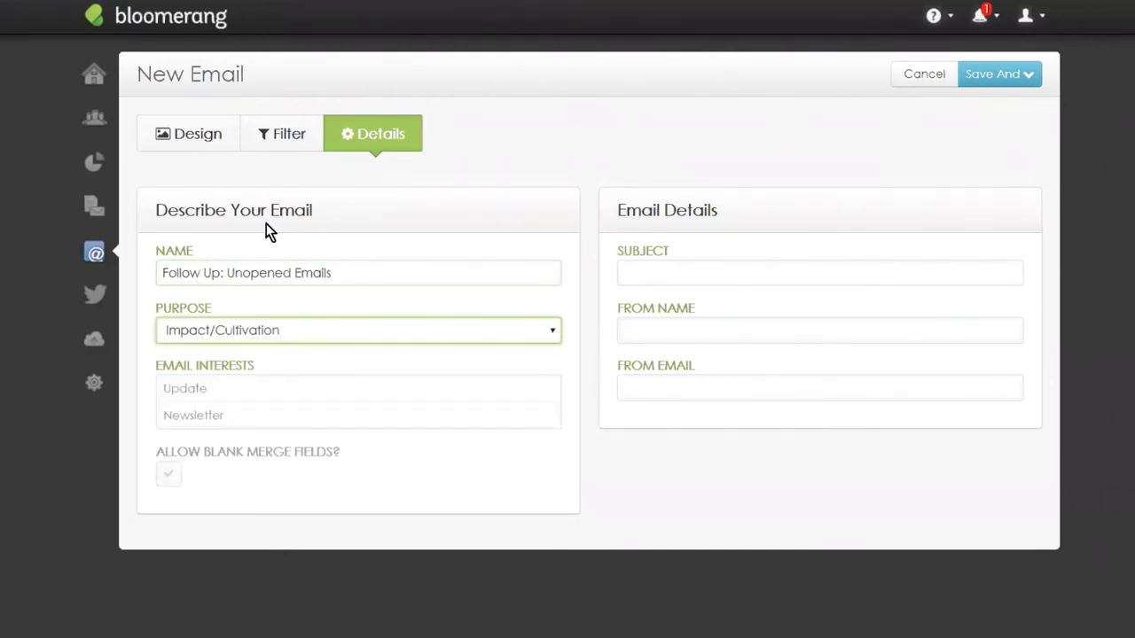
left_click(226, 387)
left_click(219, 417)
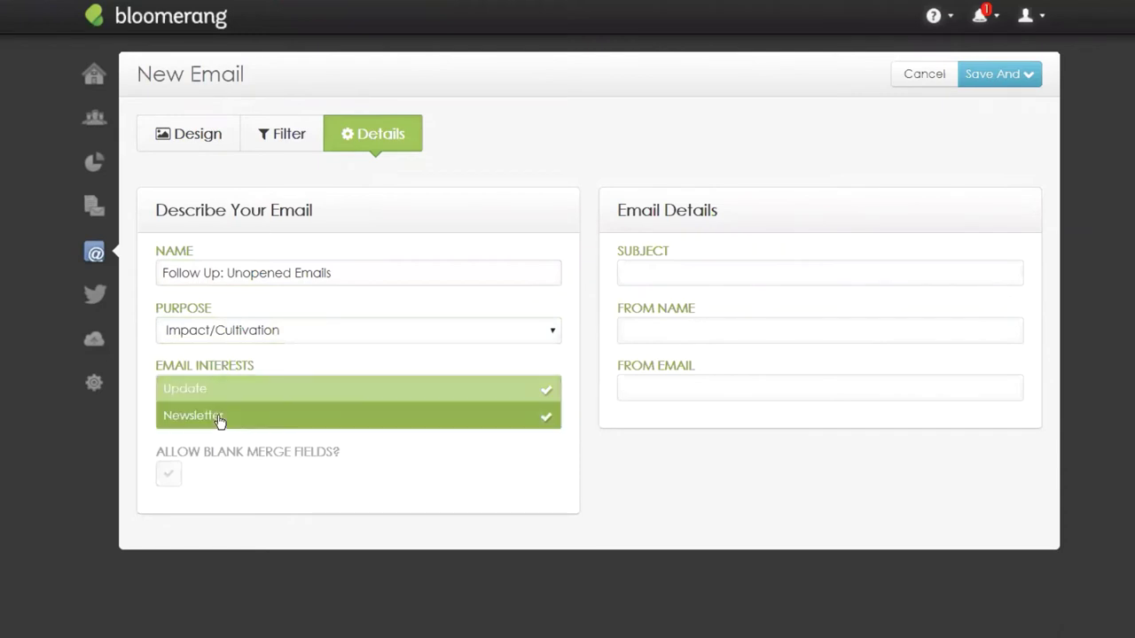
Enter the subject 'We are in need of your support' and fill in the sender's name and email.
left_click(732, 282)
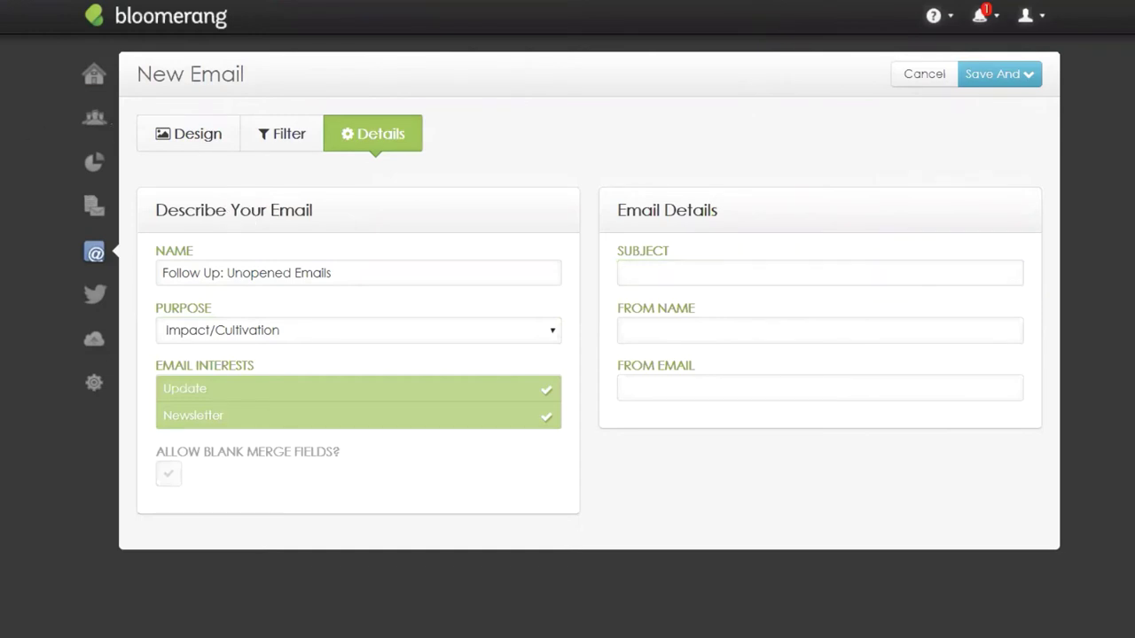
left_click(706, 283)
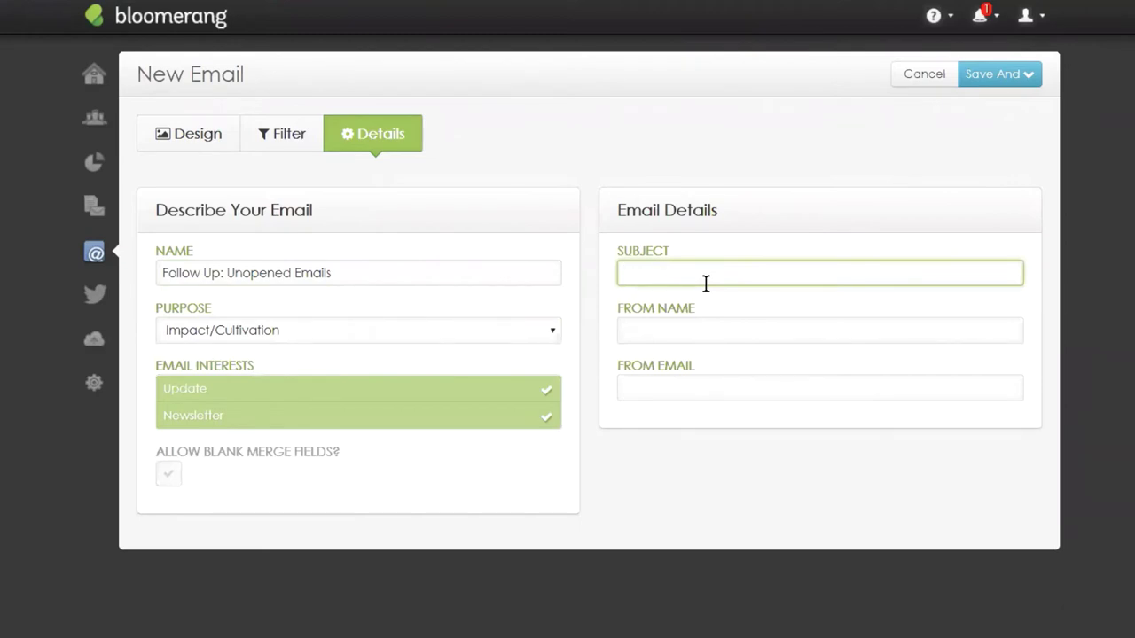
type("We are lool")
key("BackSpace")
key("BackSpace")
key("BackSpace")
key("BackSpace")
key("BackSpace")
key("BackSpace")
key("BackSpace")
type("re in need")
key("BackSpace")
key("BackSpace")
key("BackSpace")
type("need of your")
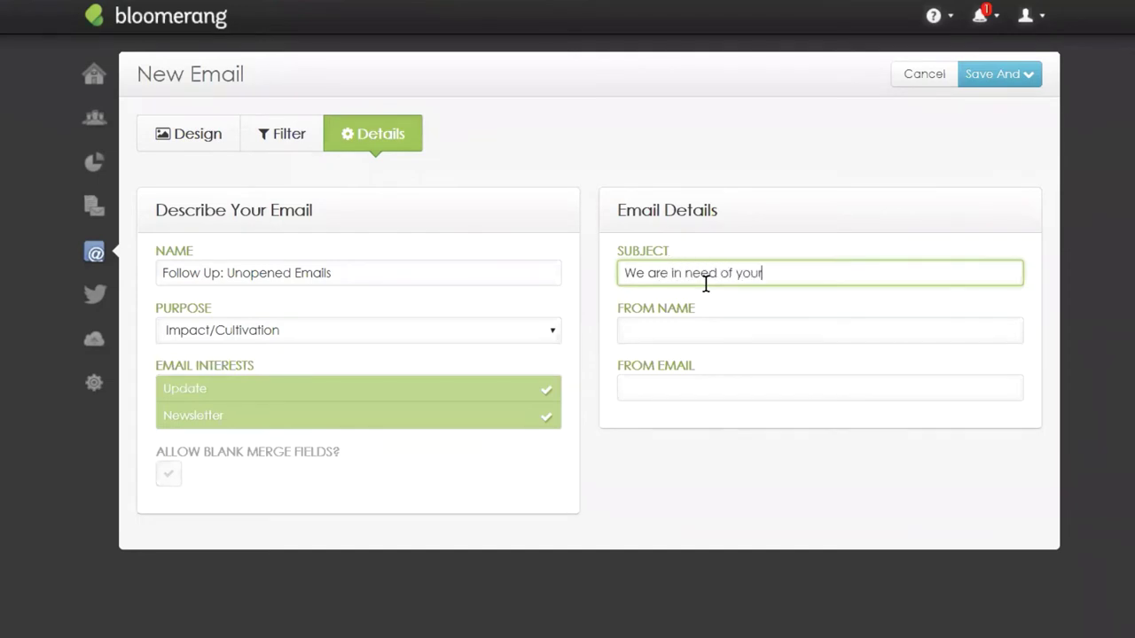
type(" support")
key("Tab")
type("SCott")
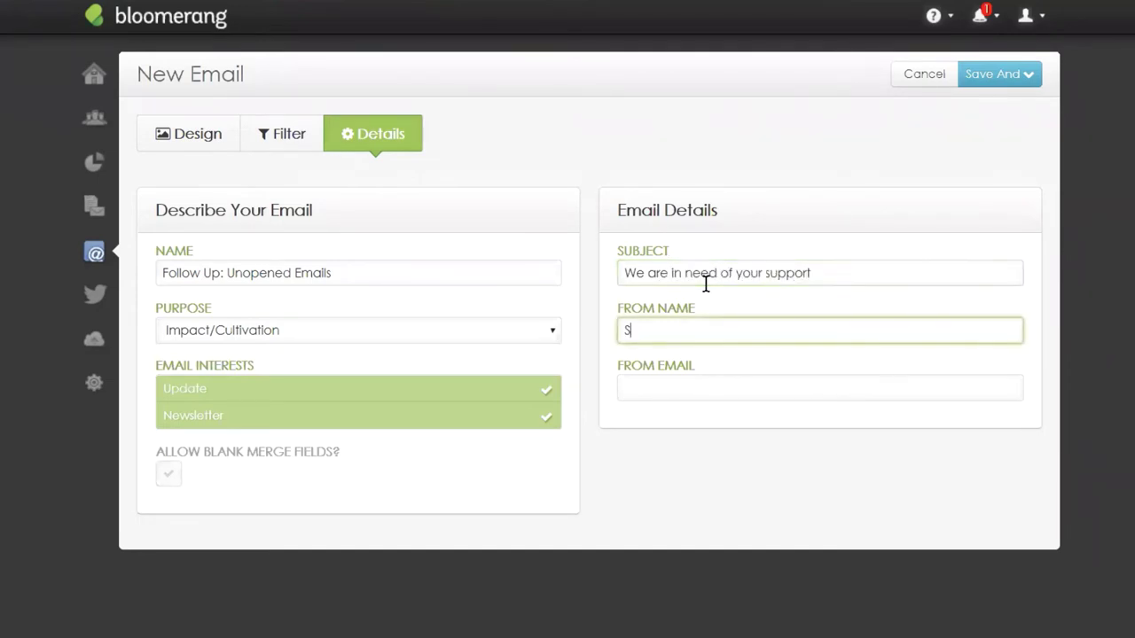
key("BackSpace")
key("BackSpace")
key("BackSpace")
key("BackSpace")
type("cott")
key("Tab")
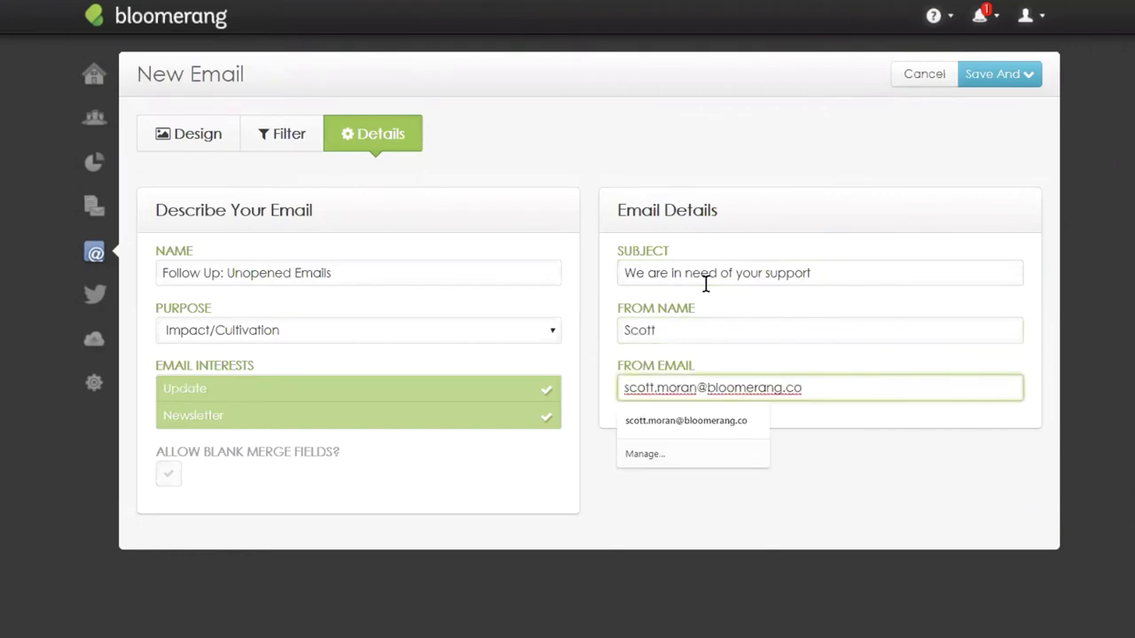
left_click(825, 475)
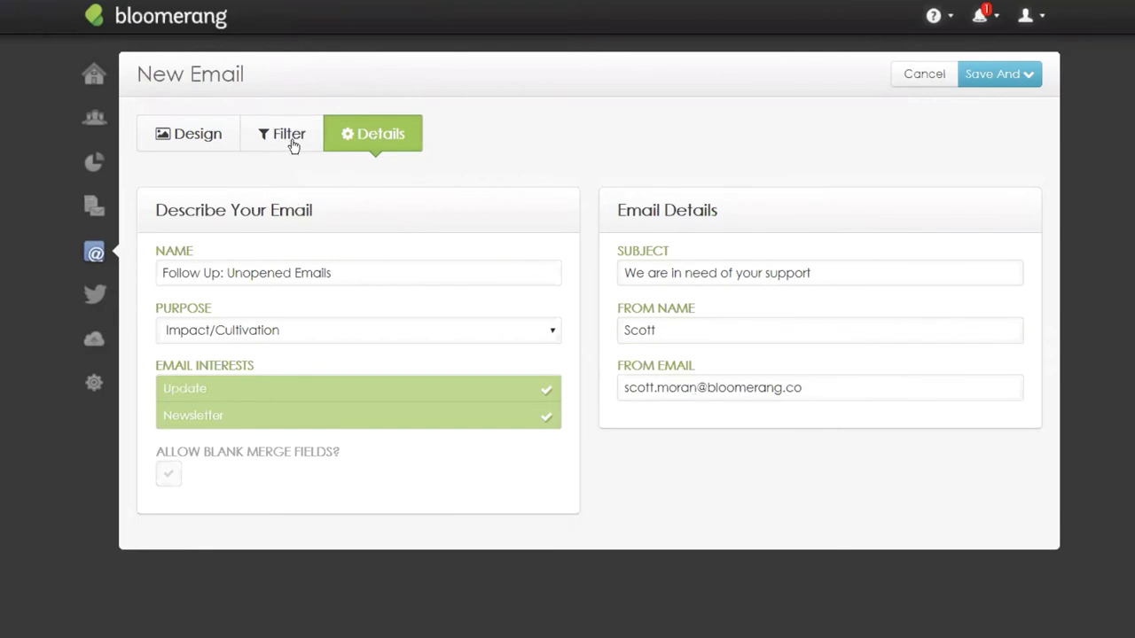
Add an include filter for constituents that Has Interactions, restricted to Specific Interactions.
left_click(290, 144)
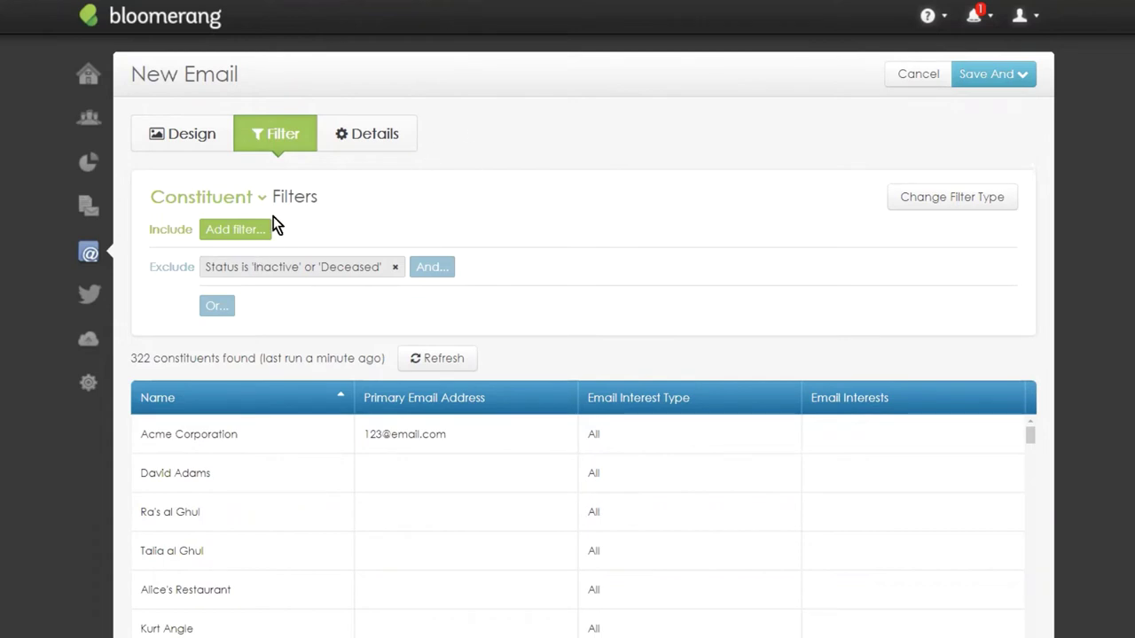
left_click(222, 233)
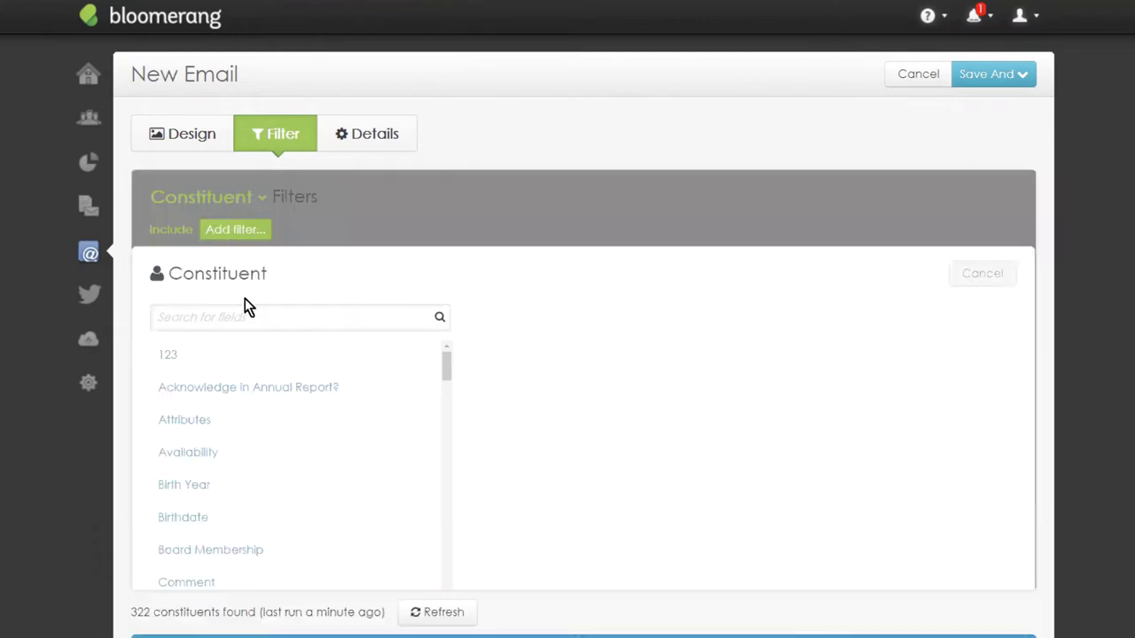
left_click(225, 315)
type("has ")
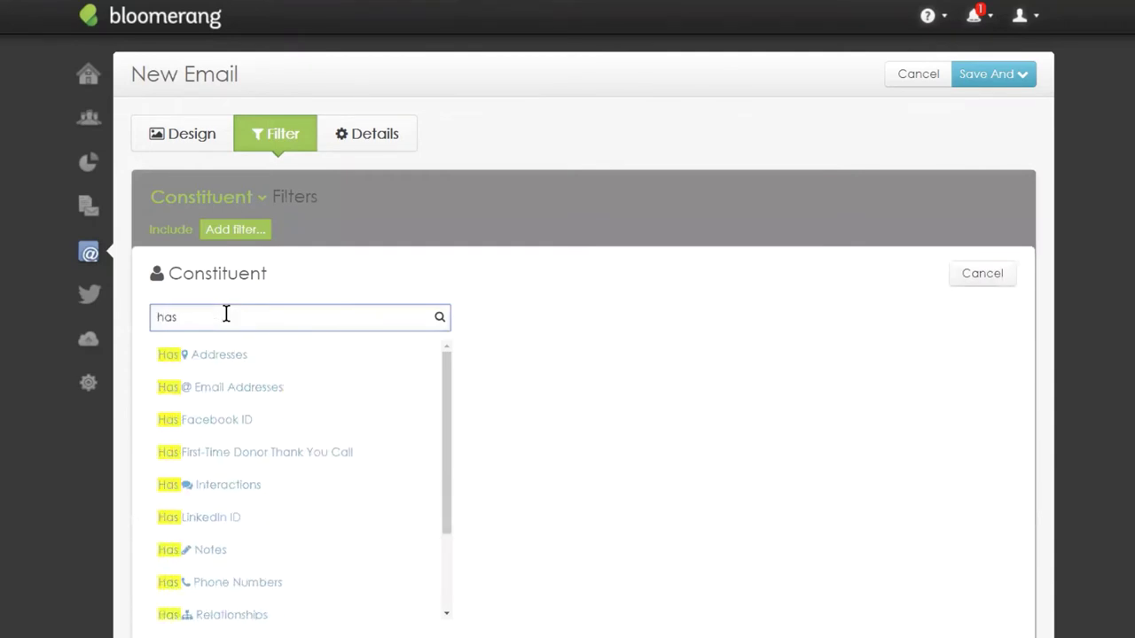
type("in")
left_click(208, 356)
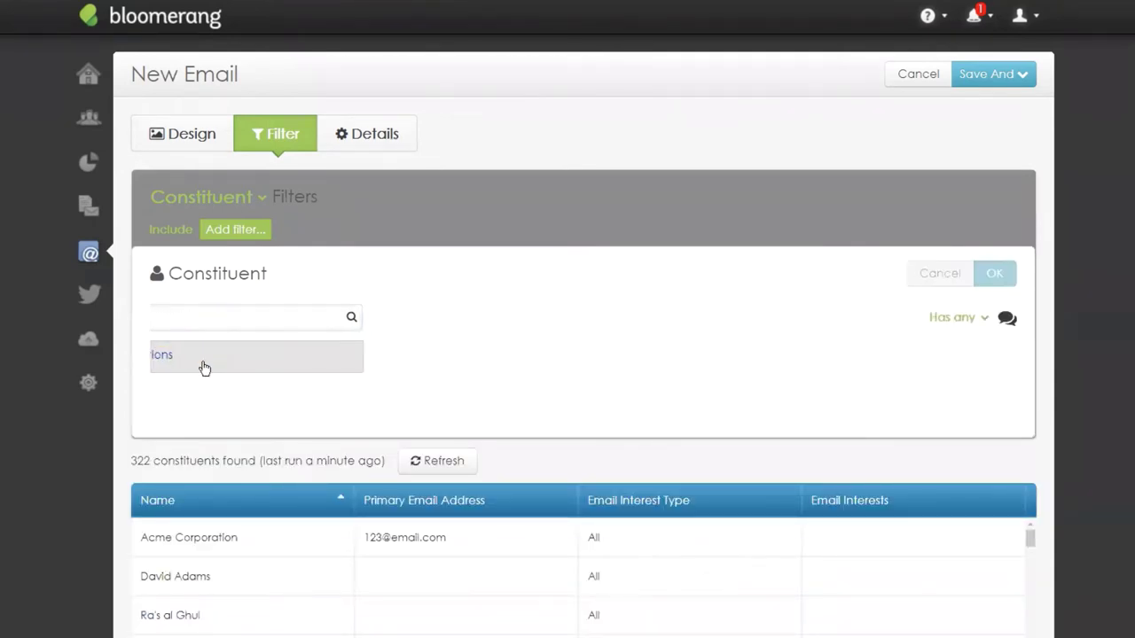
left_click(289, 331)
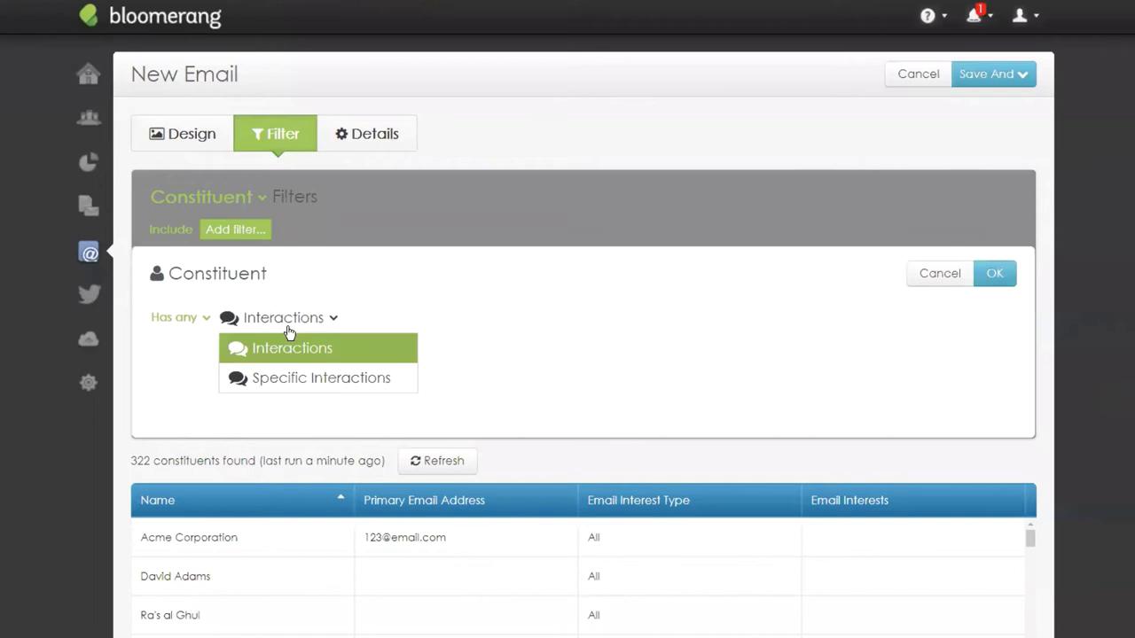
left_click(291, 378)
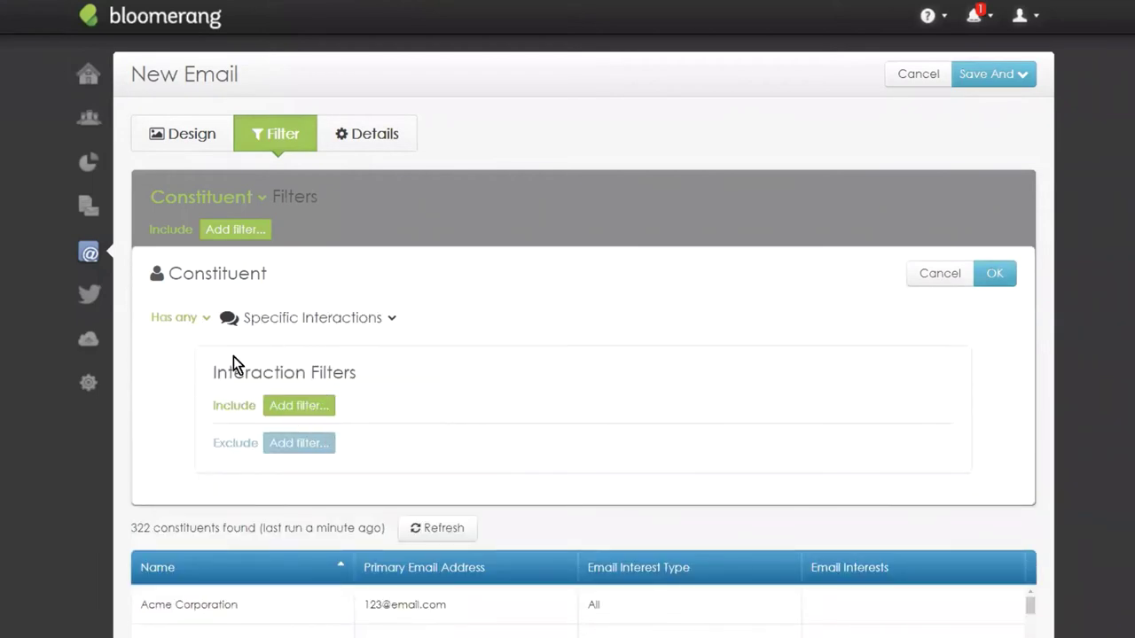
Add the interaction condition Subject contains 'COVID-19 Update'.
left_click(289, 410)
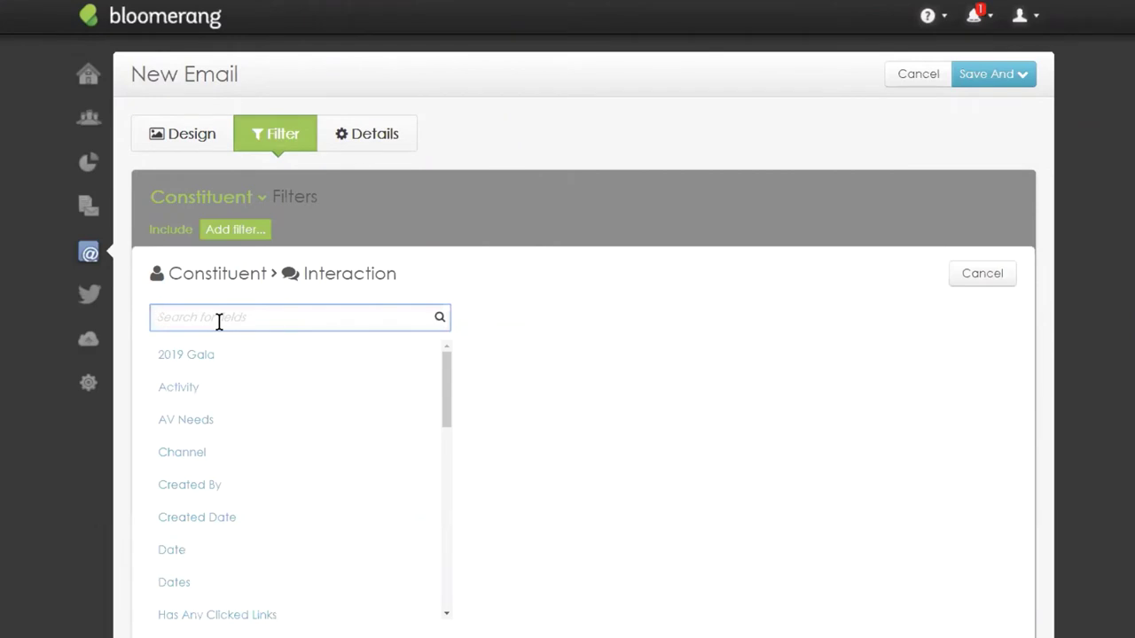
type("subject")
left_click(218, 354)
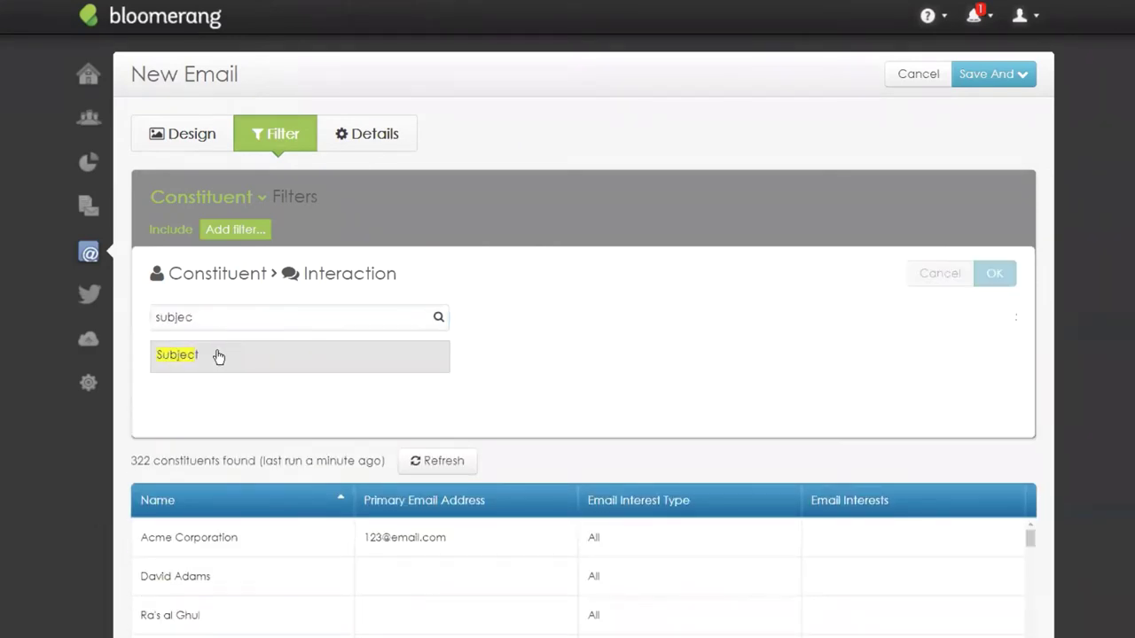
left_click(297, 325)
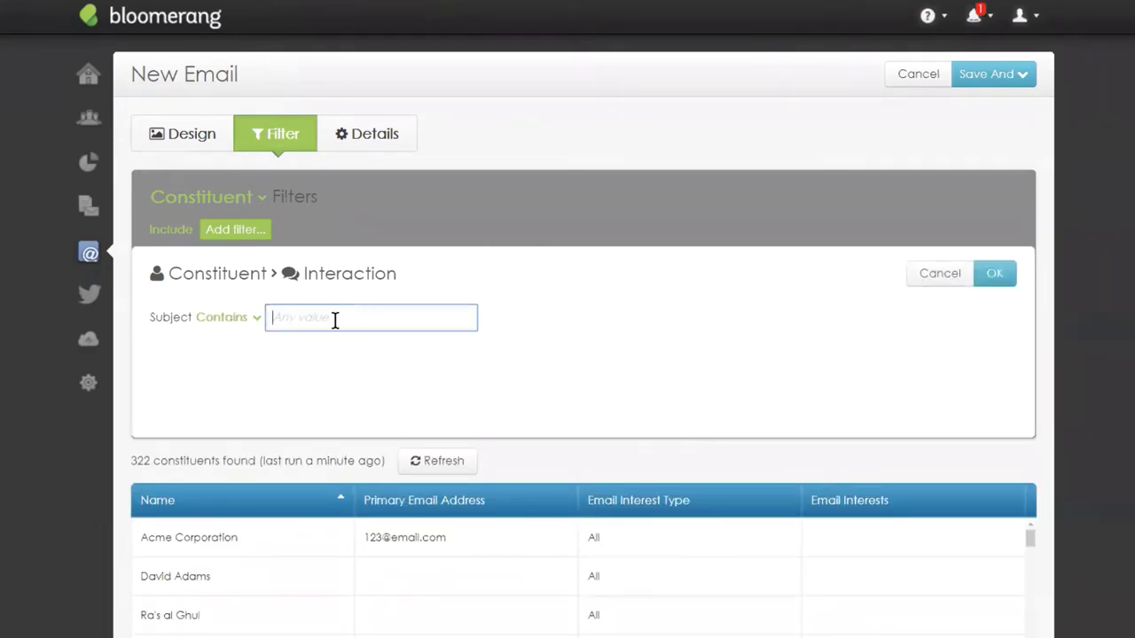
key("ctrl+v")
key("ctrl+a")
key("BackSpace")
type("COVID-19 UPd")
key("BackSpace")
key("BackSpace")
type("odate")
left_click(995, 273)
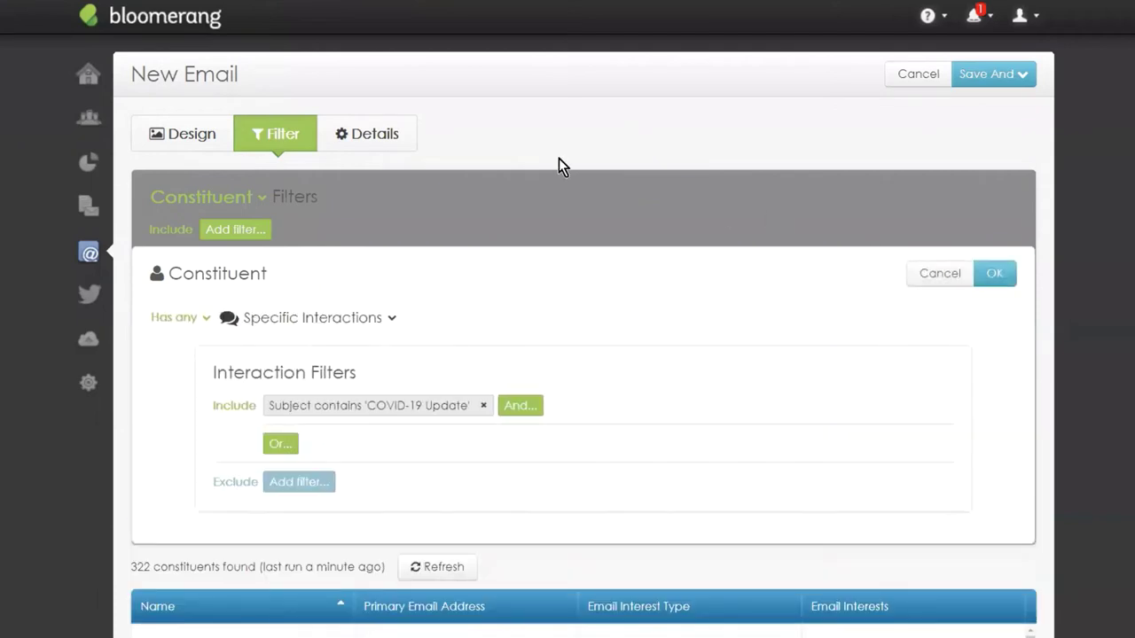
Add an 'Is not opened' condition and save the specific interactions filter.
left_click(519, 406)
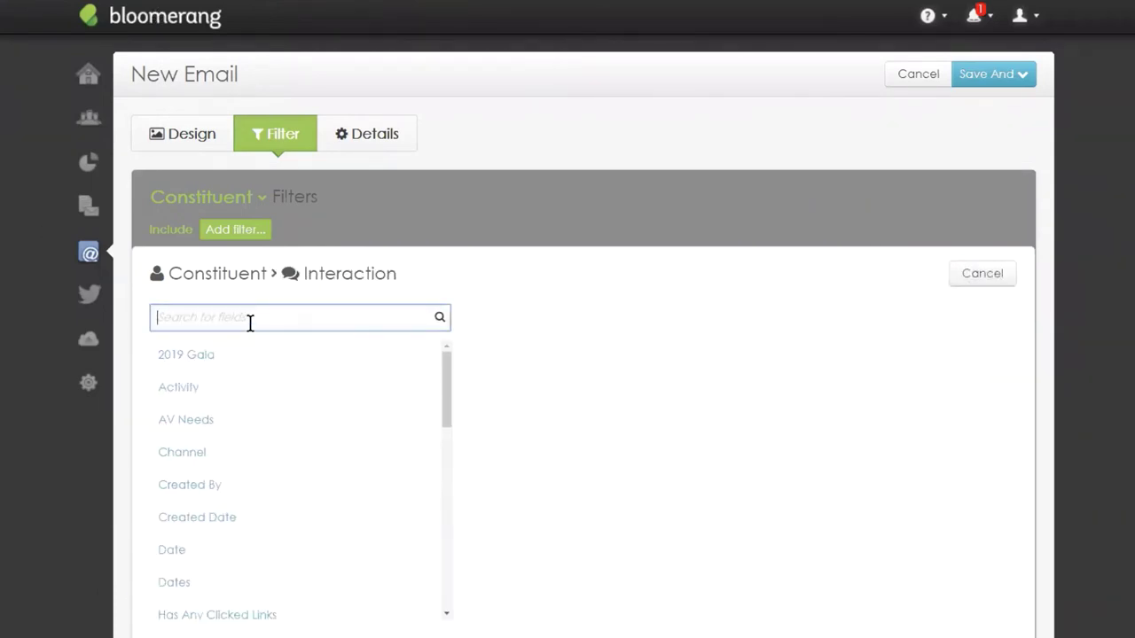
type("is op")
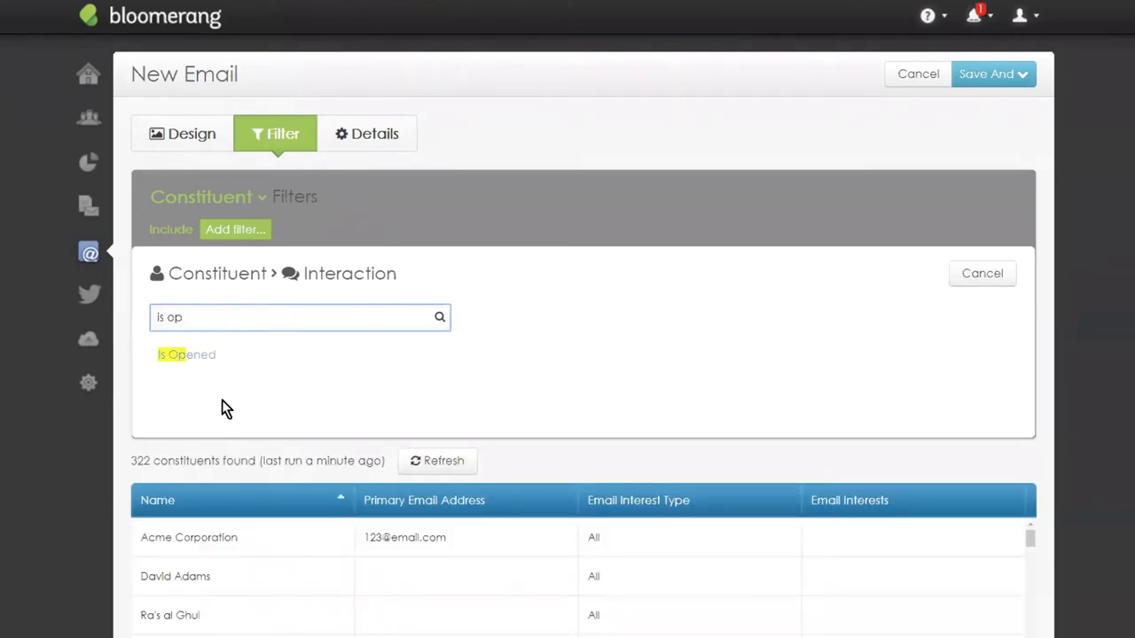
left_click(213, 360)
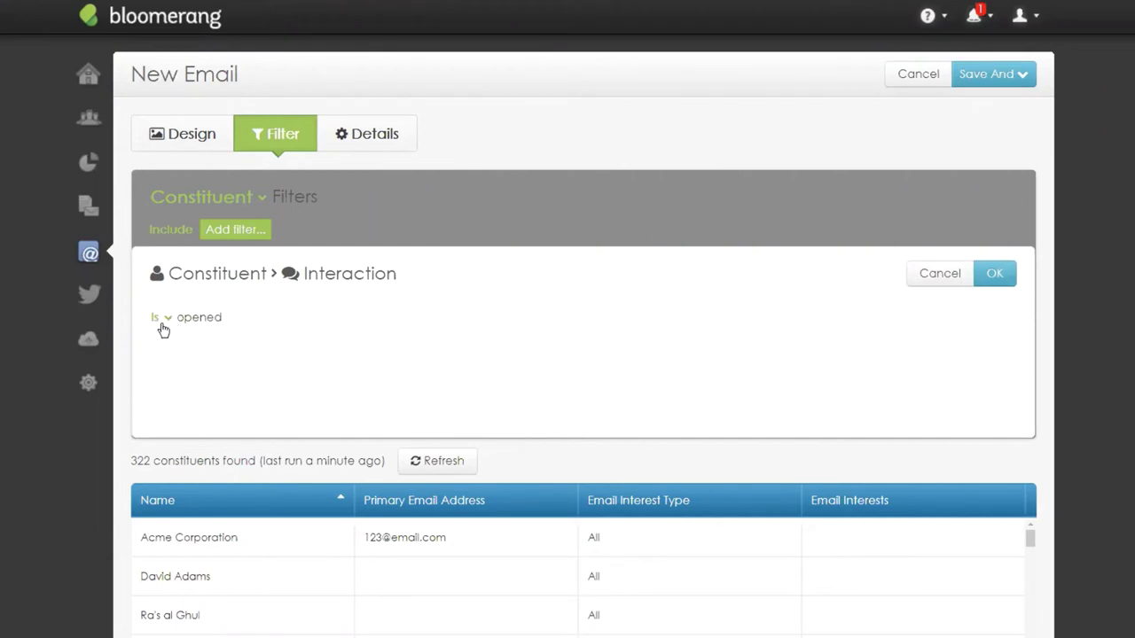
left_click(167, 322)
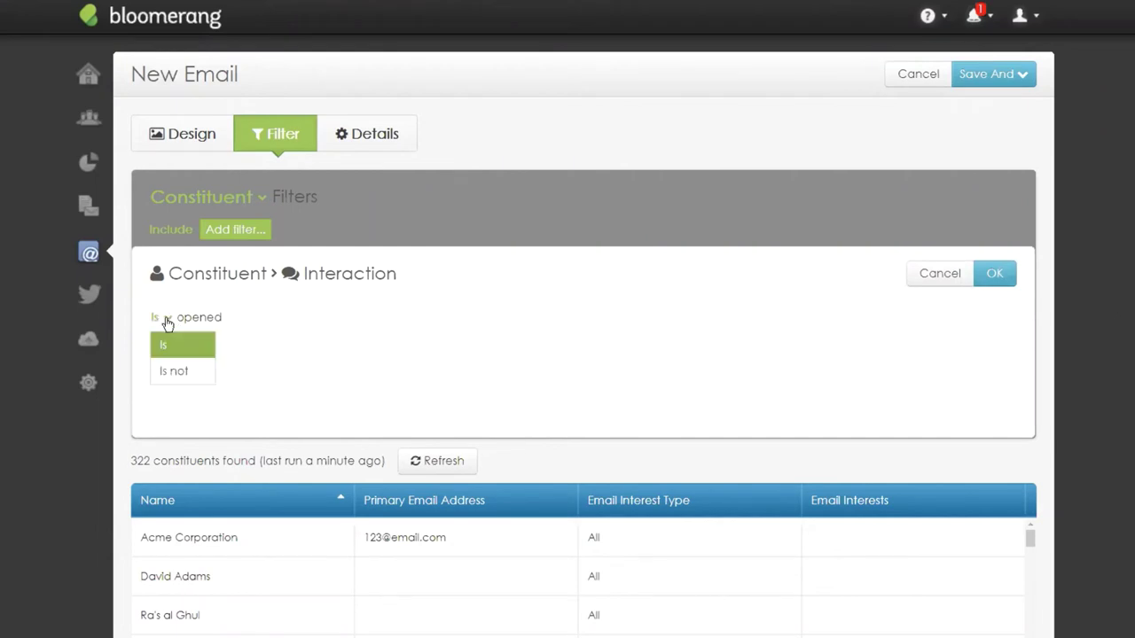
left_click(174, 370)
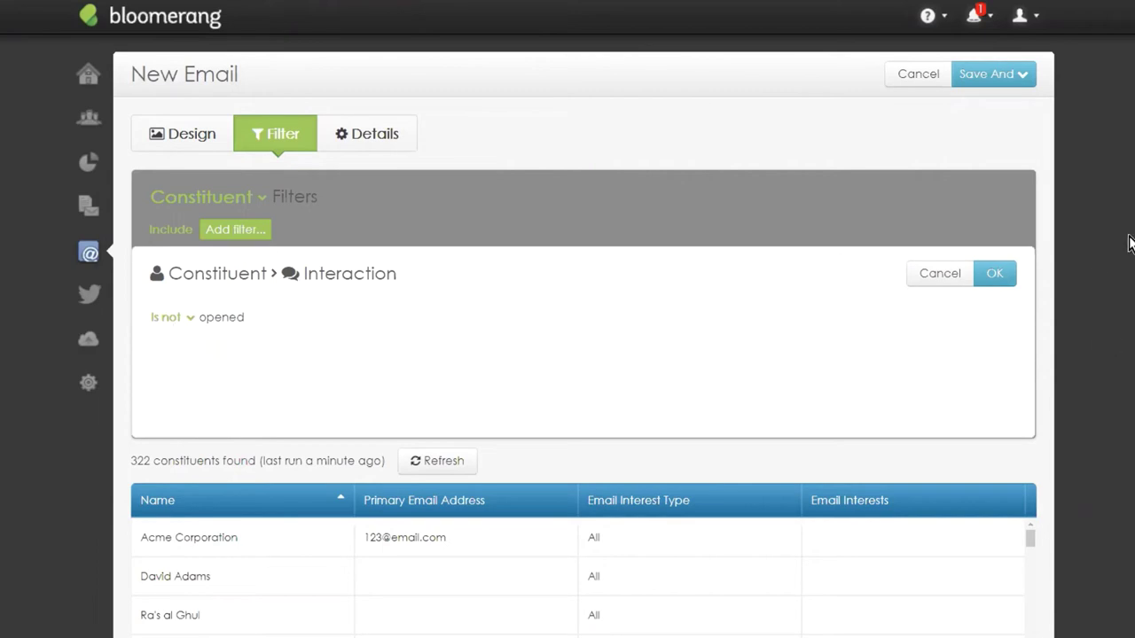
left_click(991, 275)
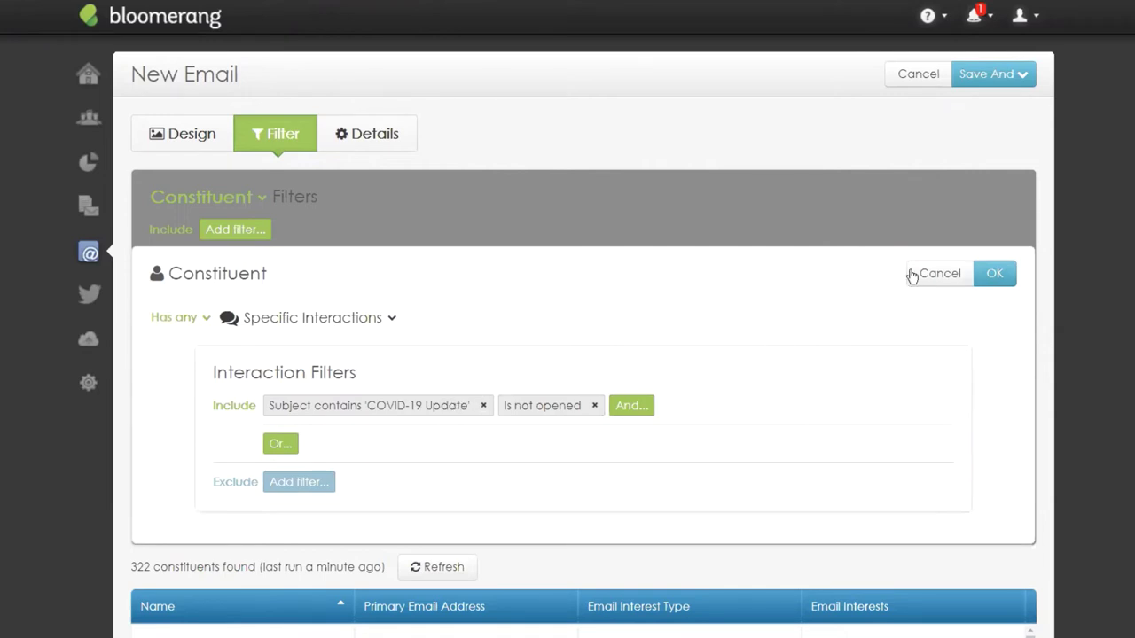
left_click(994, 274)
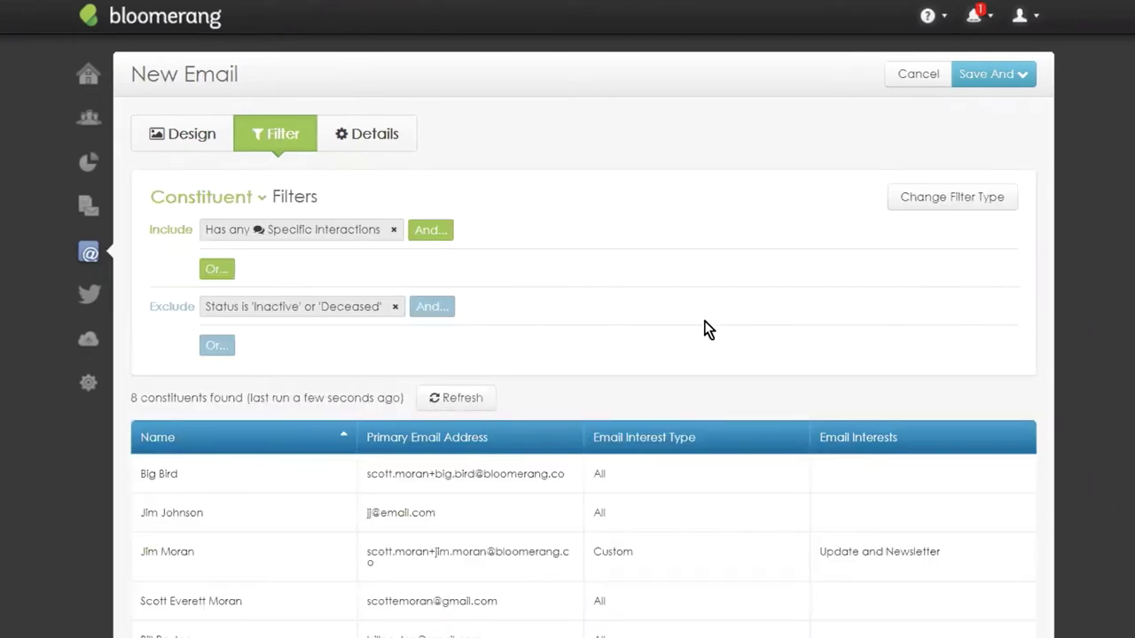
scroll(380, 382, "down", 1)
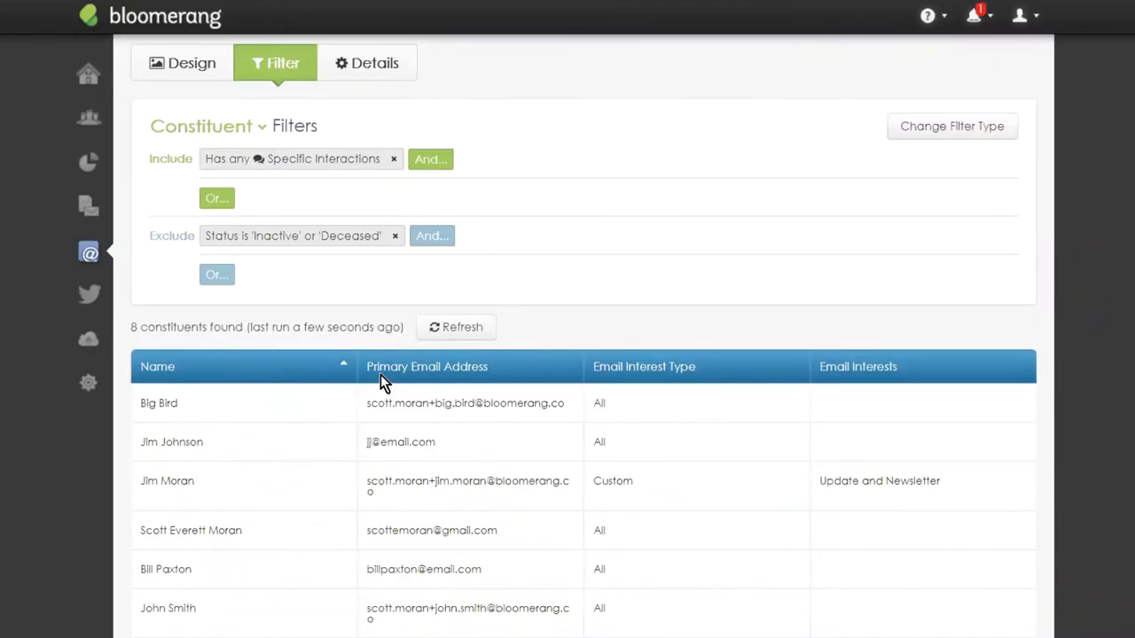
scroll(413, 297, "down", 2)
scroll(411, 291, "up", 2)
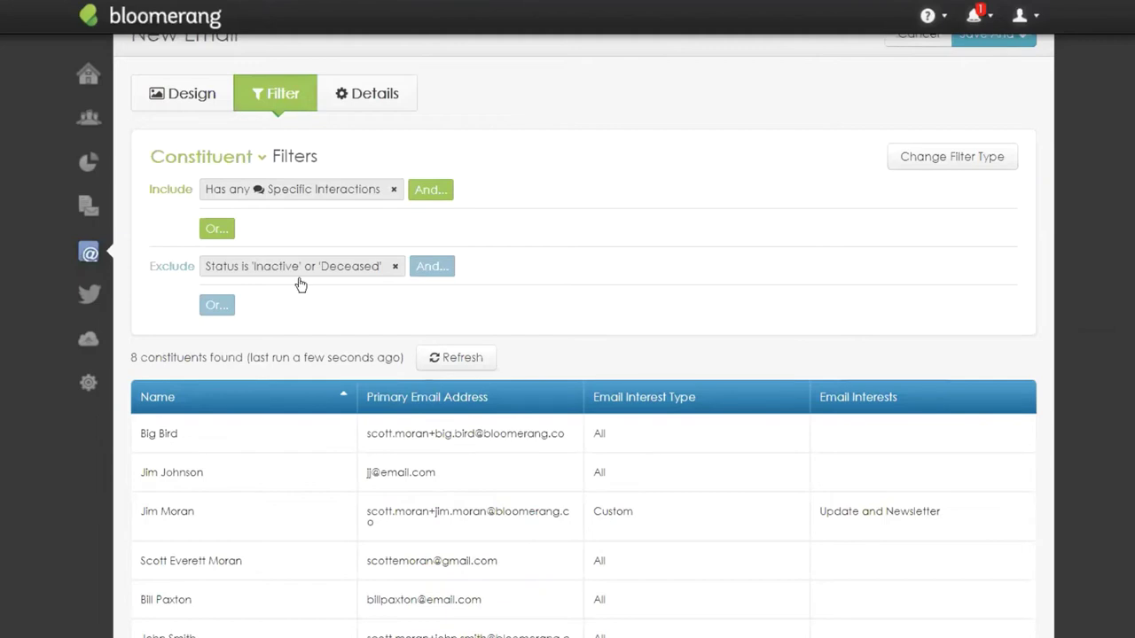
Add an Or exclusion for Specific Transactions where Campaign is COVID-19.
left_click(218, 305)
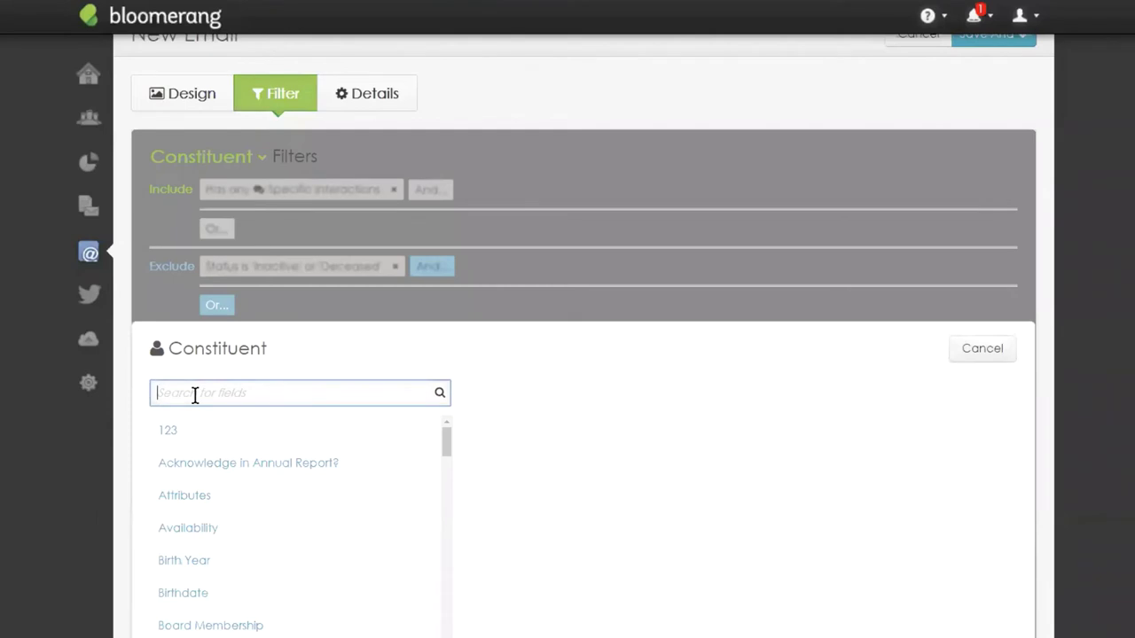
type("has tr")
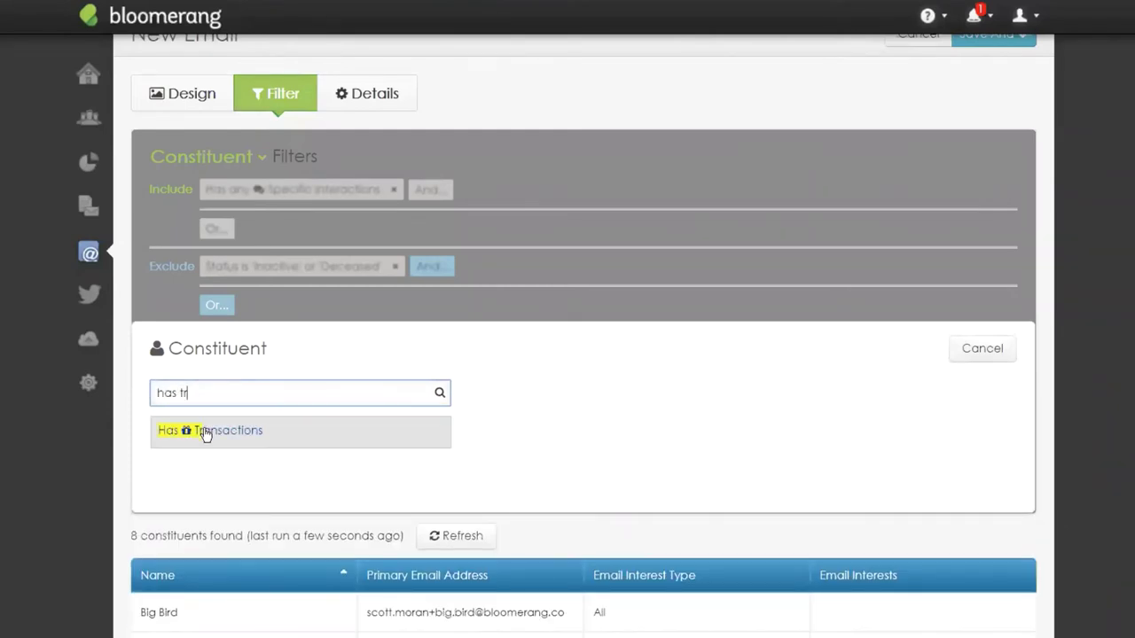
left_click(205, 433)
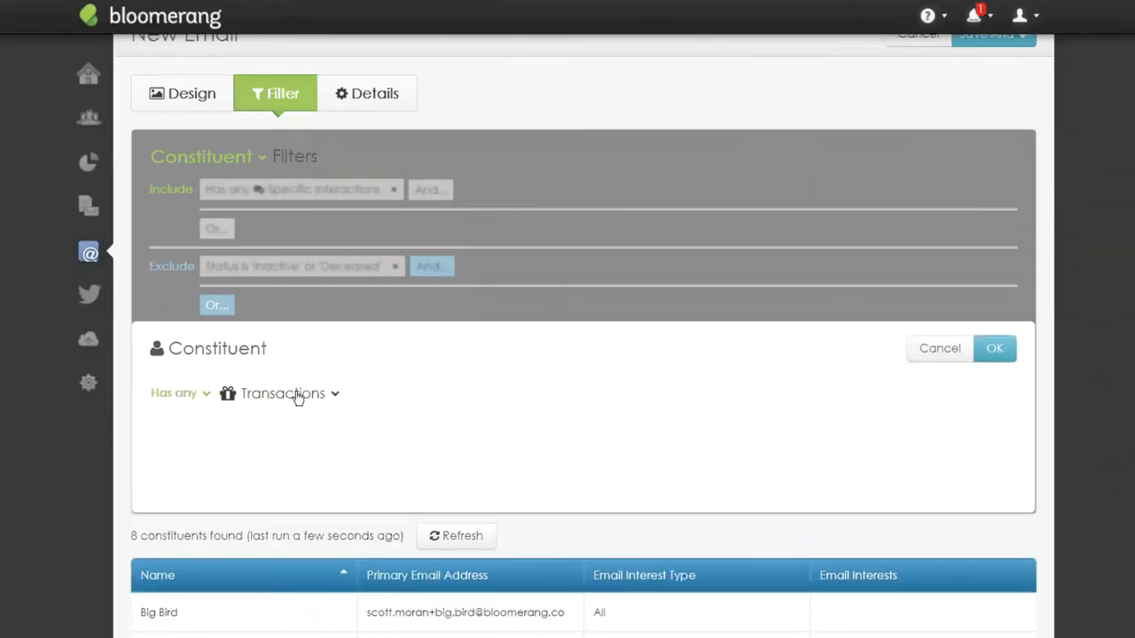
left_click(298, 395)
left_click(299, 456)
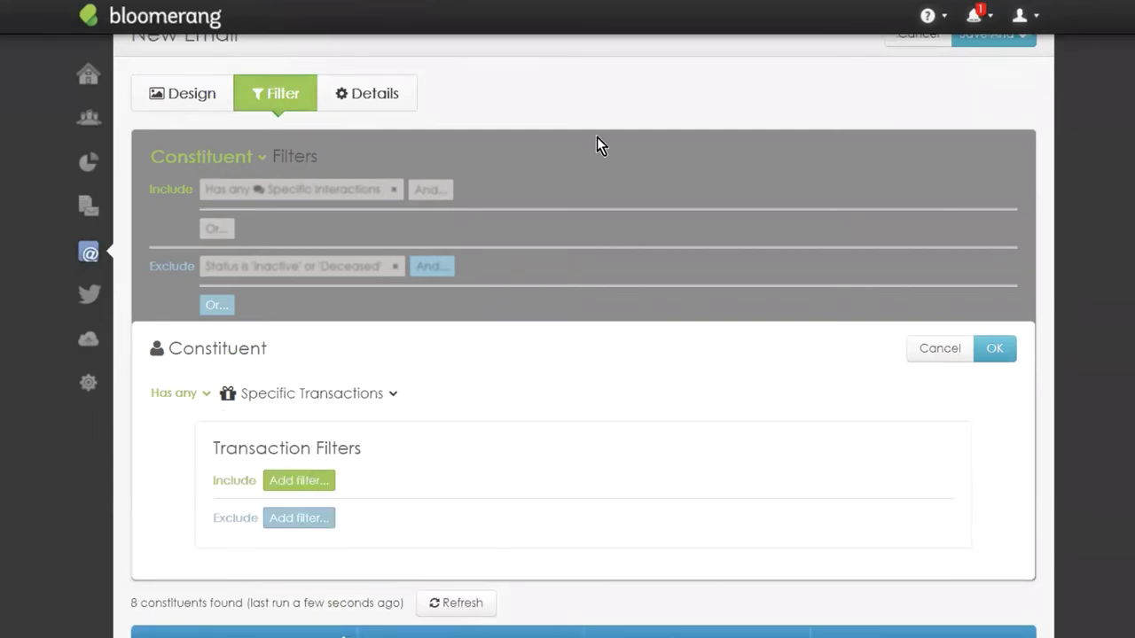
left_click(301, 484)
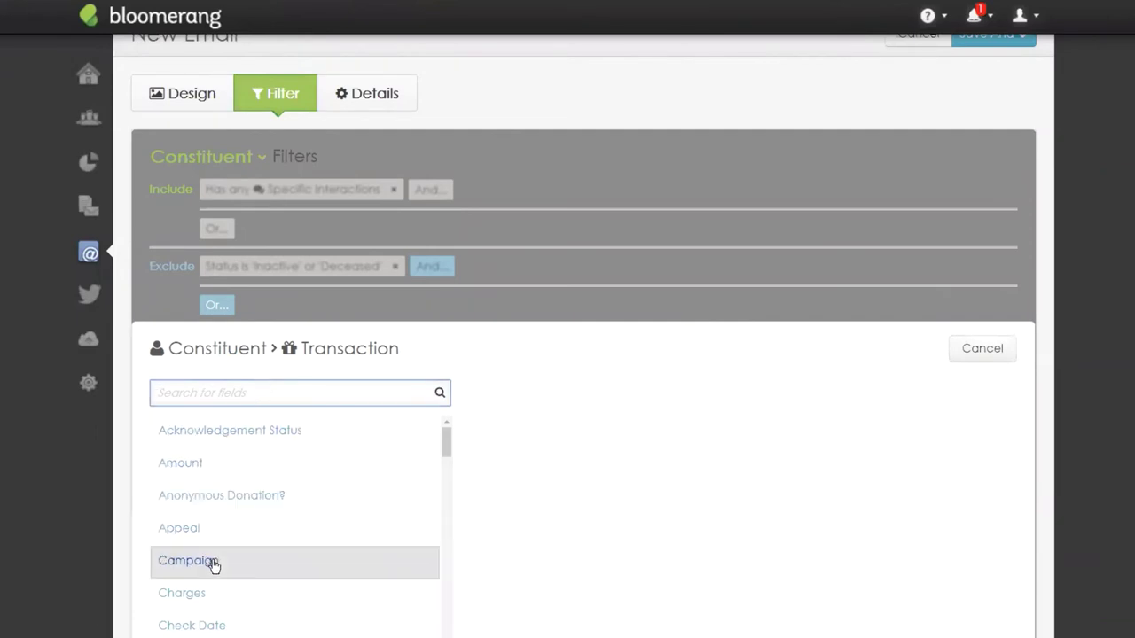
left_click(213, 562)
left_click(266, 393)
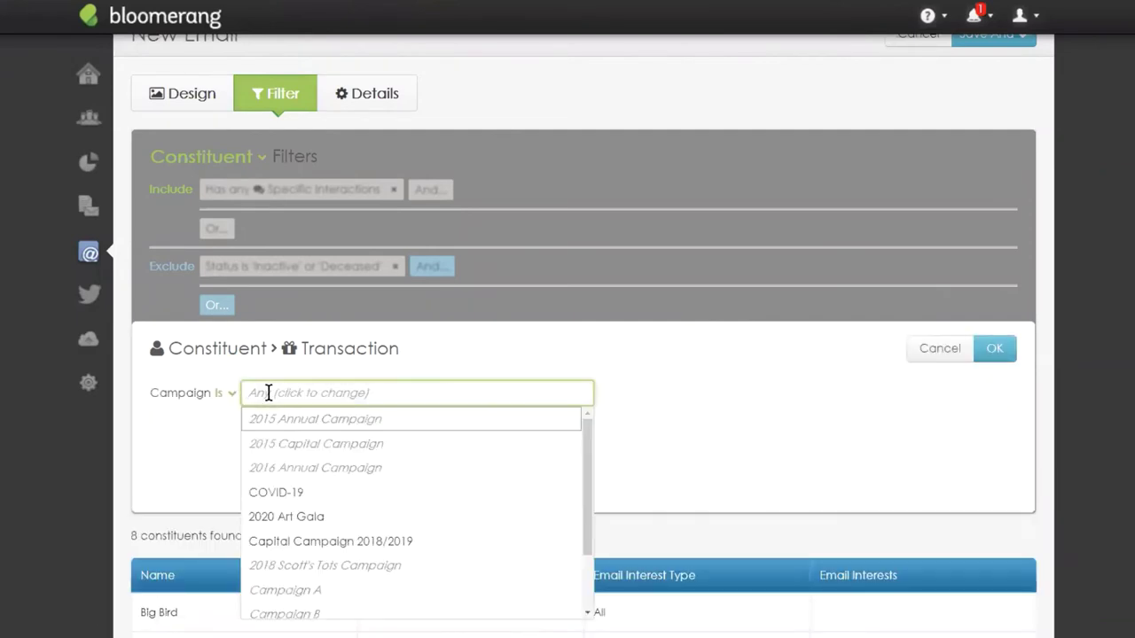
left_click(277, 491)
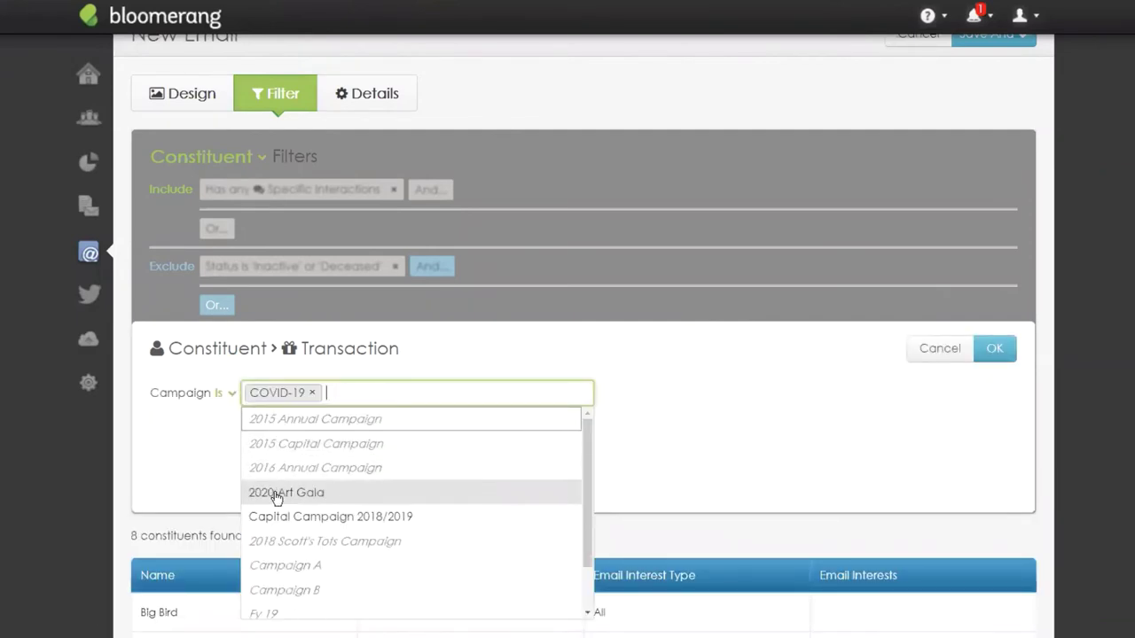
left_click(995, 349)
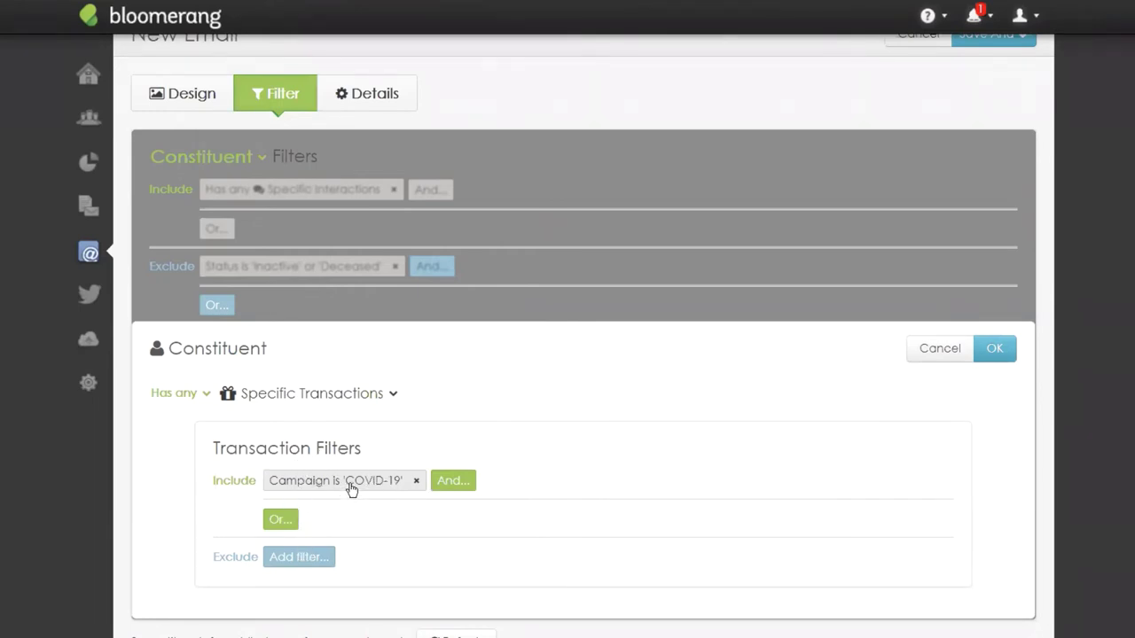
Add a transaction Date Between condition starting 3/31/2020 and save the exclusion filter.
left_click(454, 483)
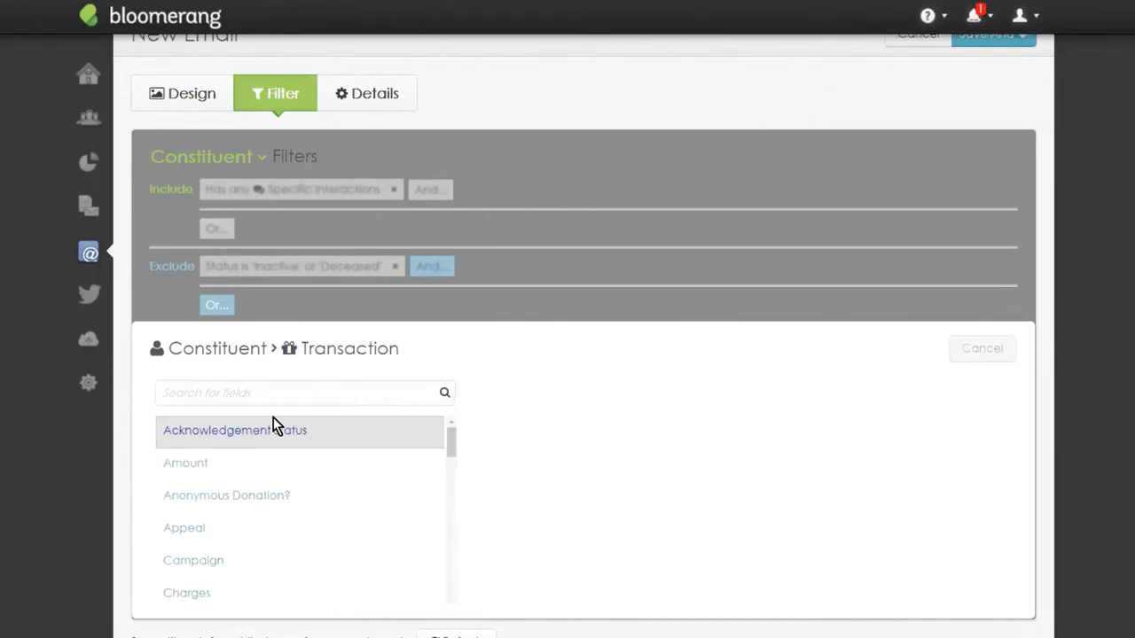
type("date")
left_click(205, 501)
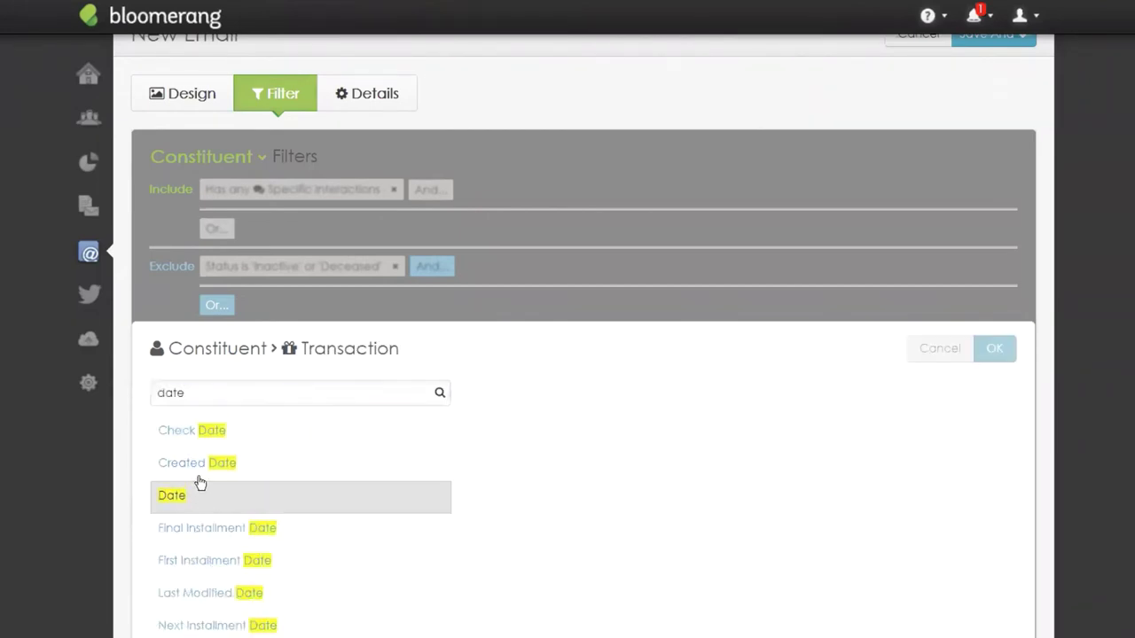
left_click(221, 401)
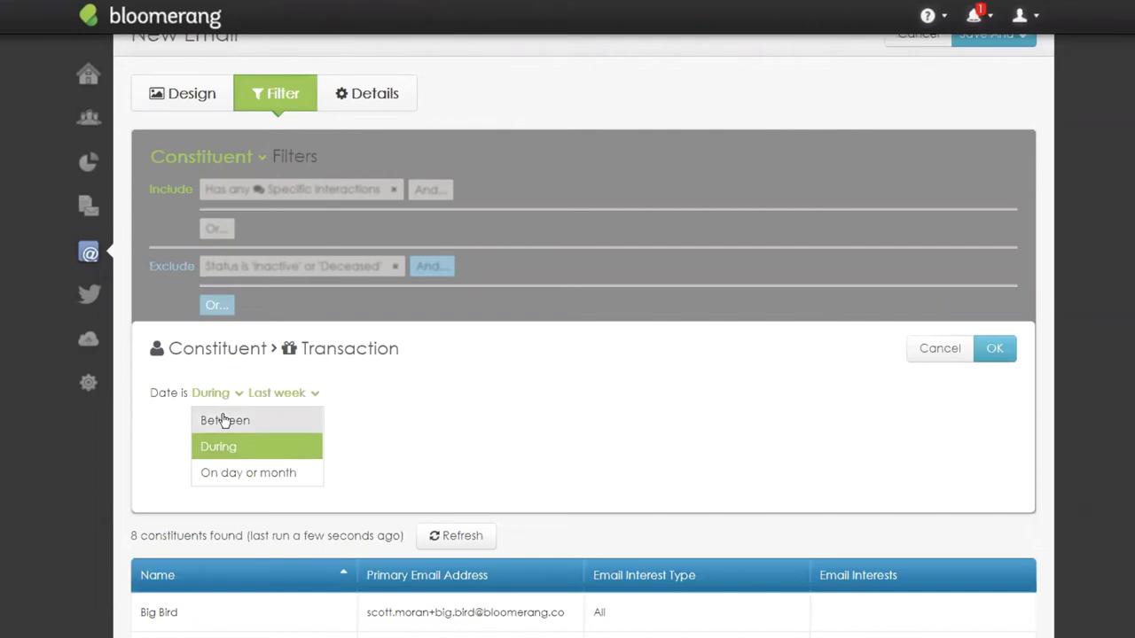
left_click(227, 422)
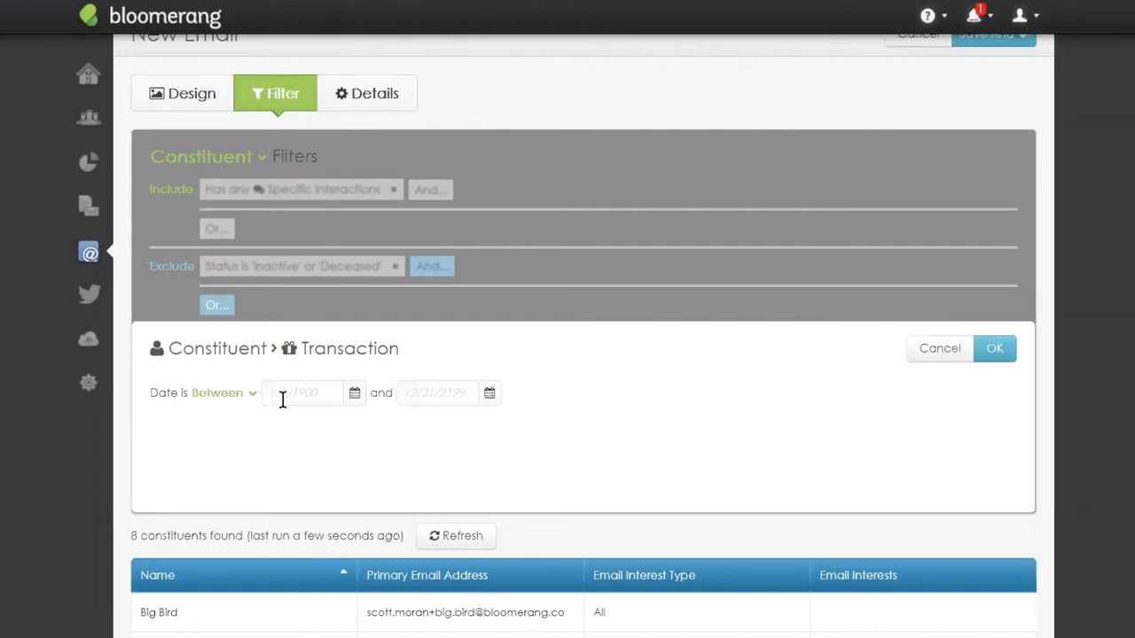
left_click(283, 395)
type("3/31")
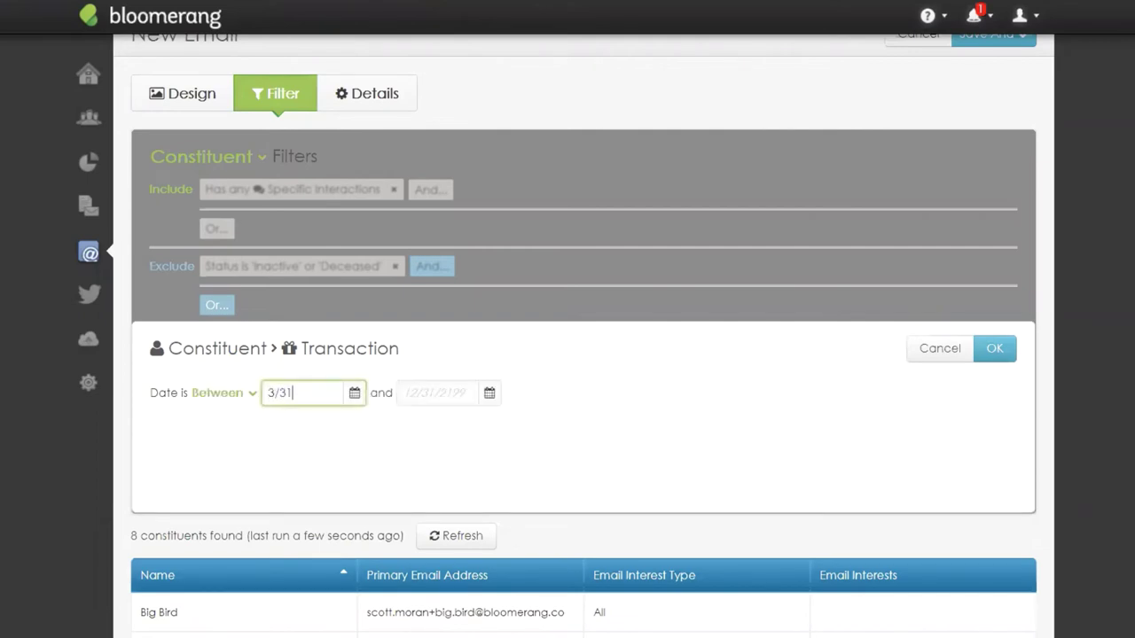
type("/2020")
left_click(996, 351)
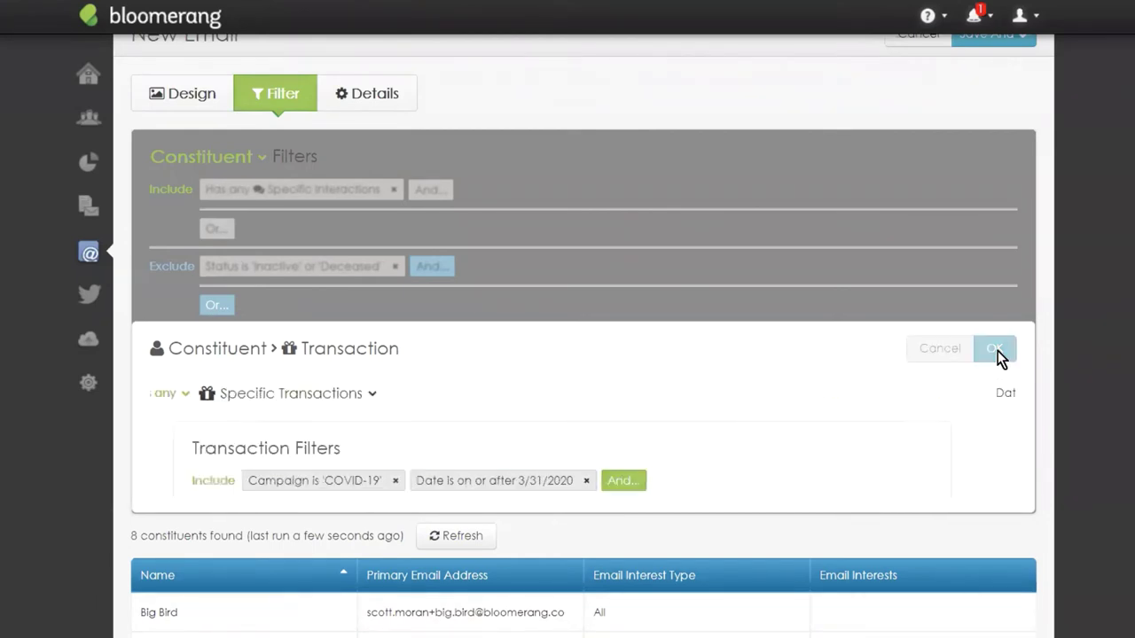
left_click(996, 350)
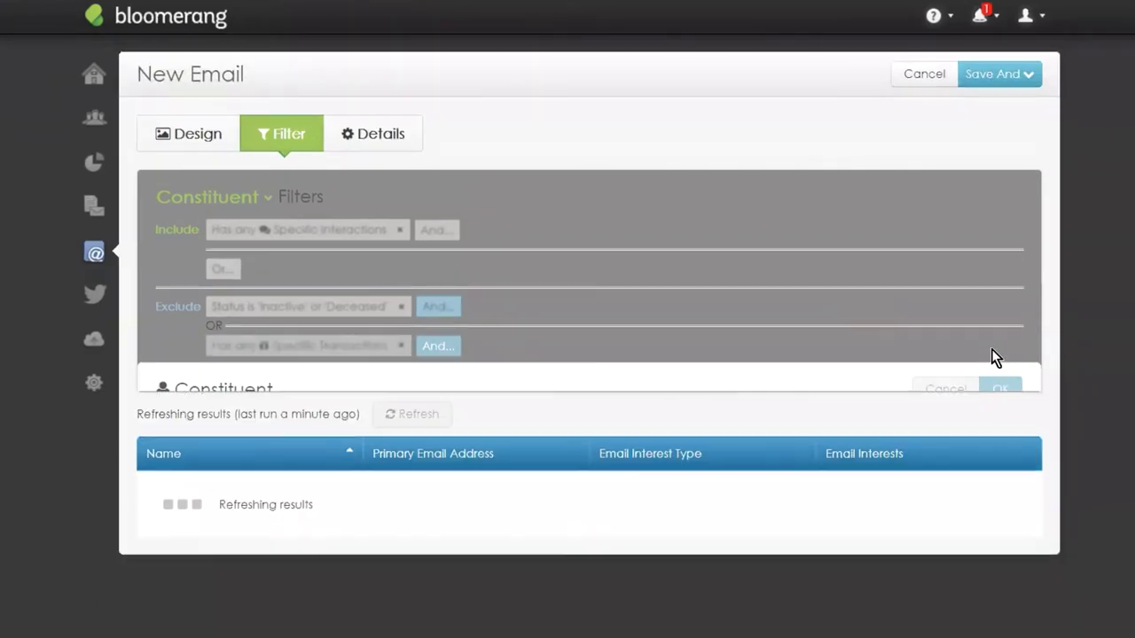
Scroll through the 8 recipient results and back to the top of the New Email page.
scroll(767, 263, "down", 3)
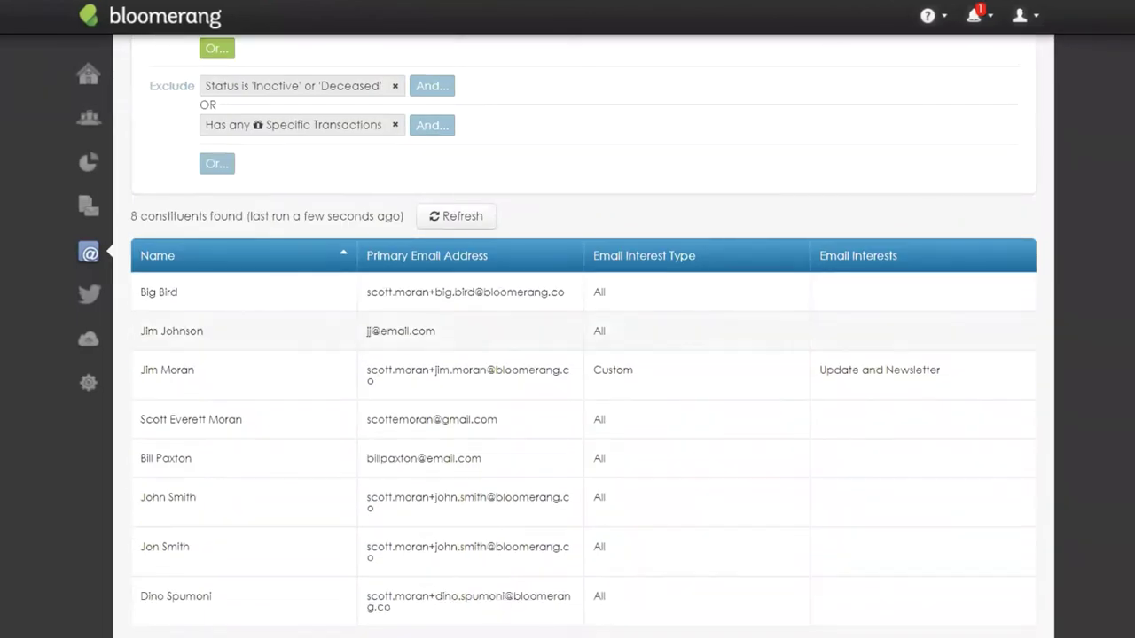
scroll(320, 402, "up", 5)
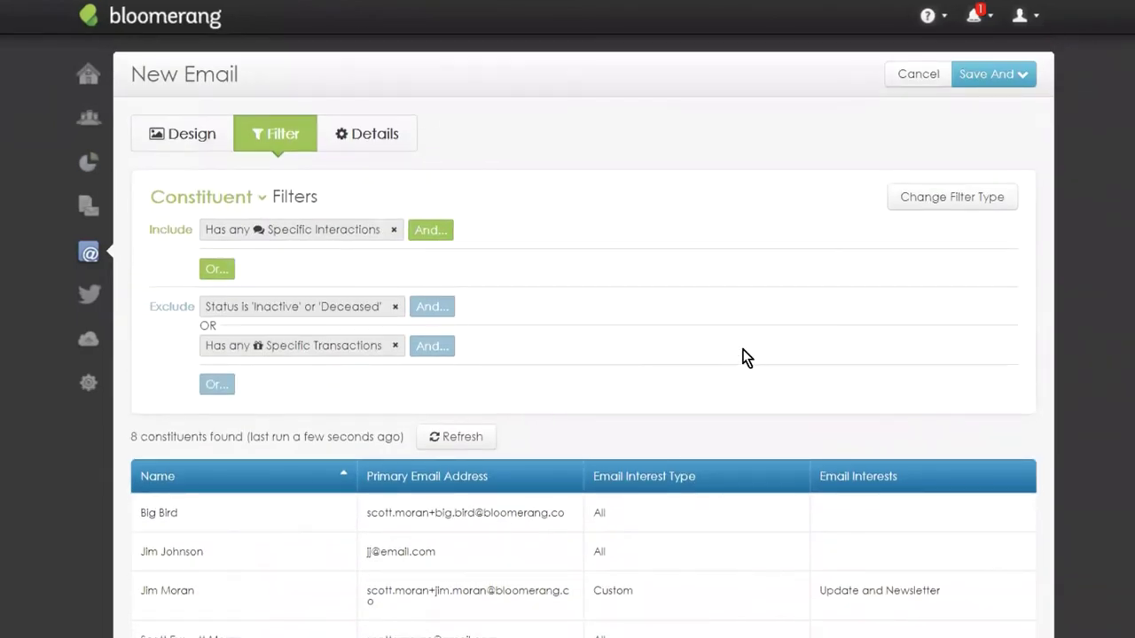
scroll(744, 337, "down", 5)
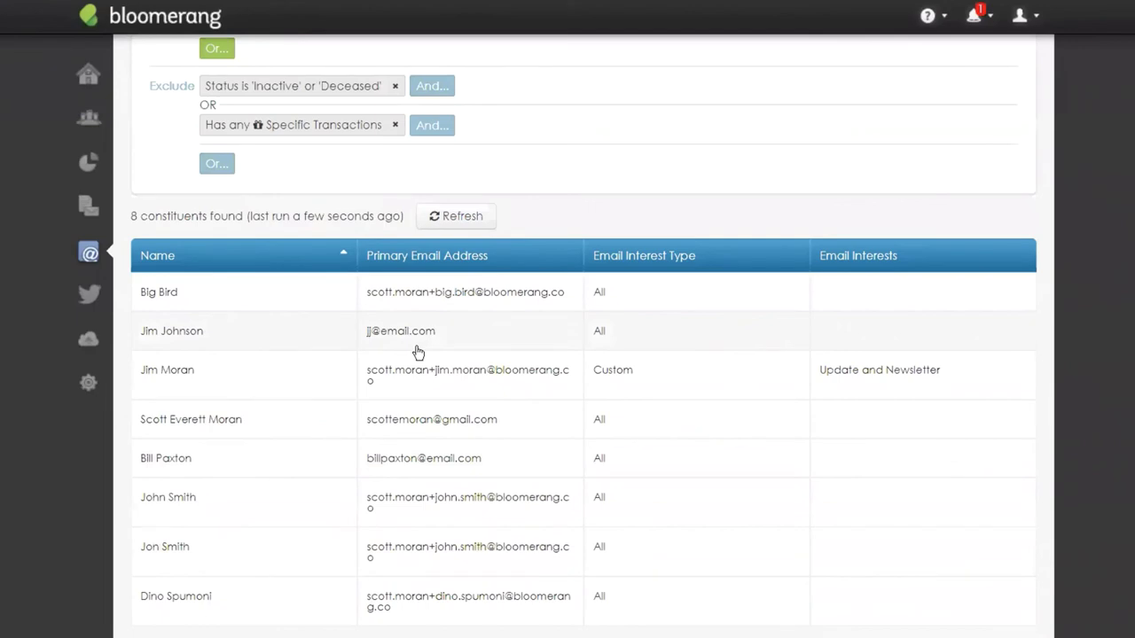
scroll(448, 427, "up", 1)
scroll(447, 427, "up", 3)
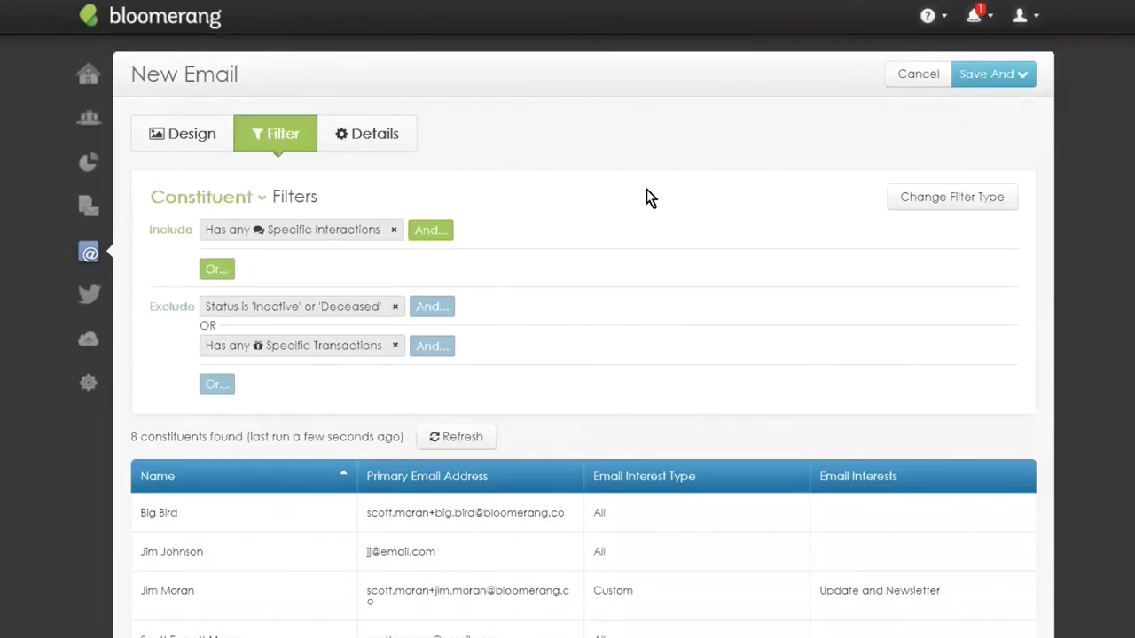
left_click(195, 140)
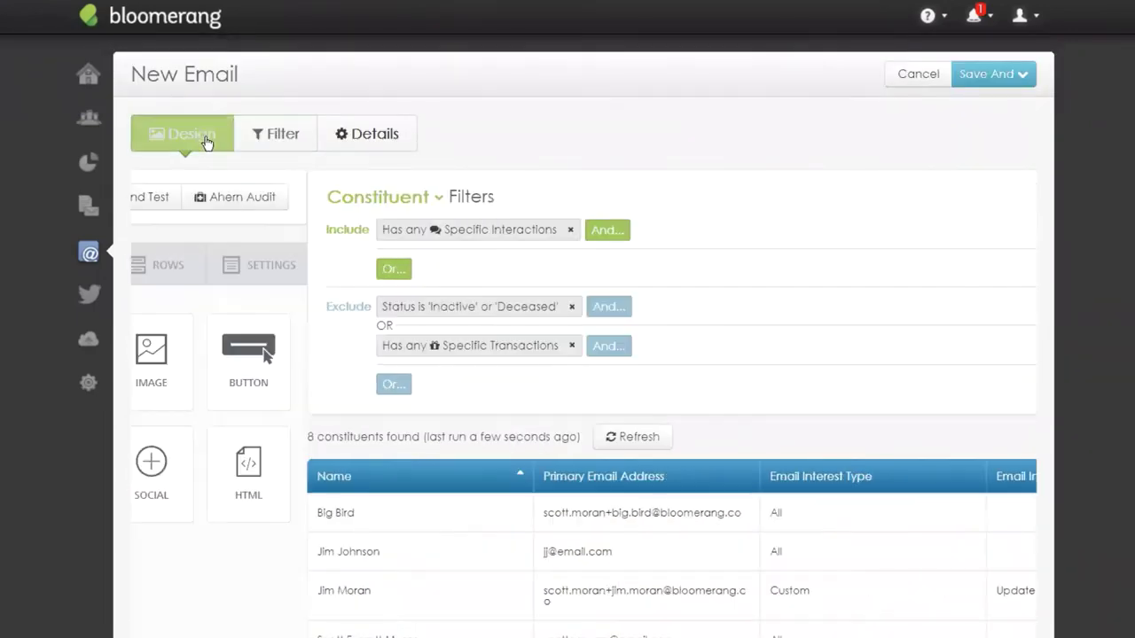
scroll(494, 207, "down", 2)
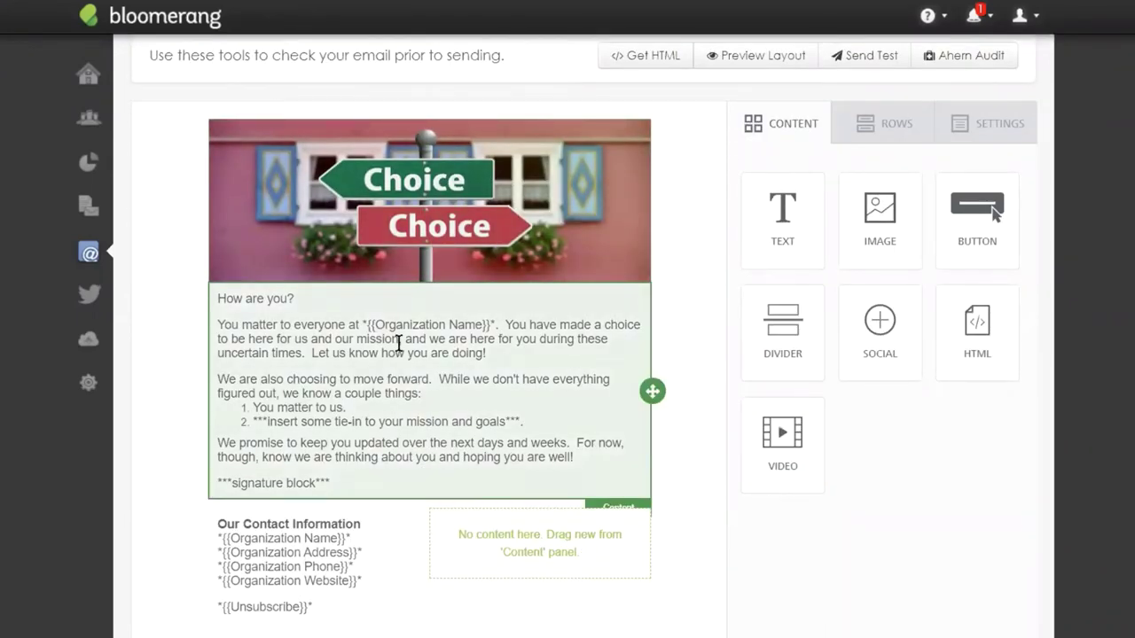
scroll(504, 503, "up", 2)
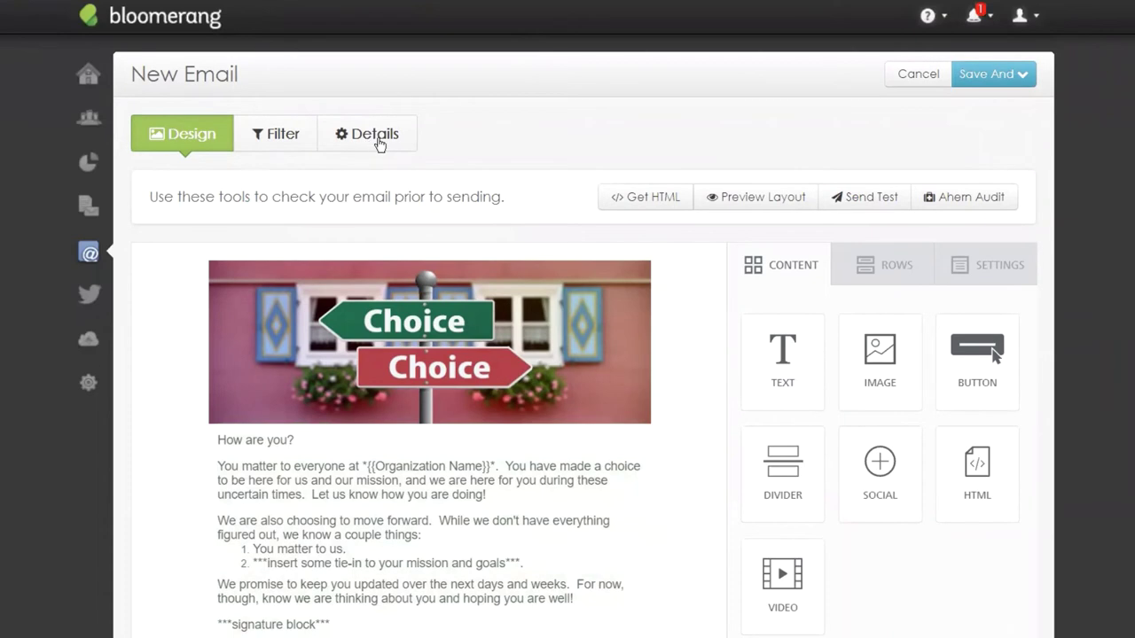
scroll(355, 426, "down", 1)
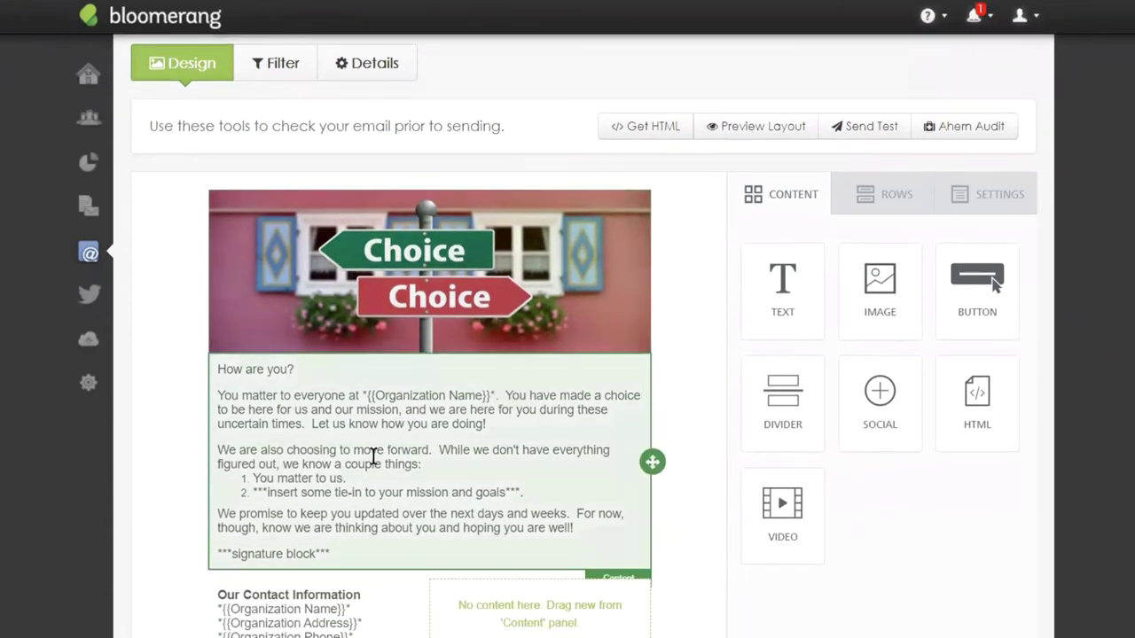
scroll(436, 443, "down", 1)
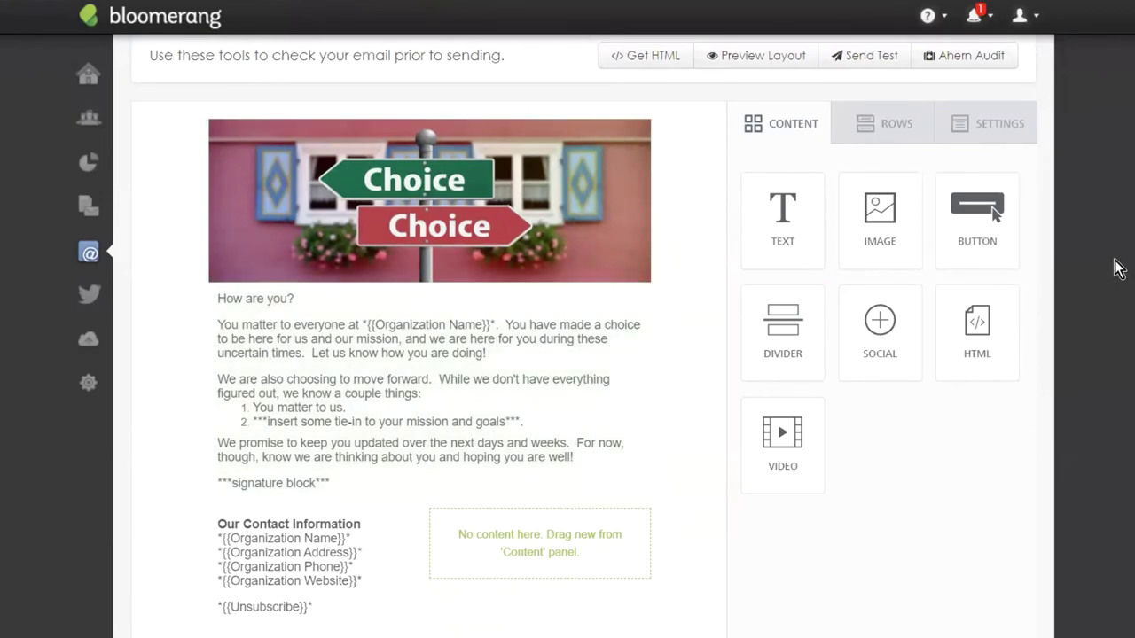
Drag a Button below the main message text and label it 'Help a Neighbor Today'.
mouse_move(974, 222)
left_mouse_down()
mouse_move(717, 314)
mouse_move(346, 483)
left_mouse_up()
left_click(423, 536)
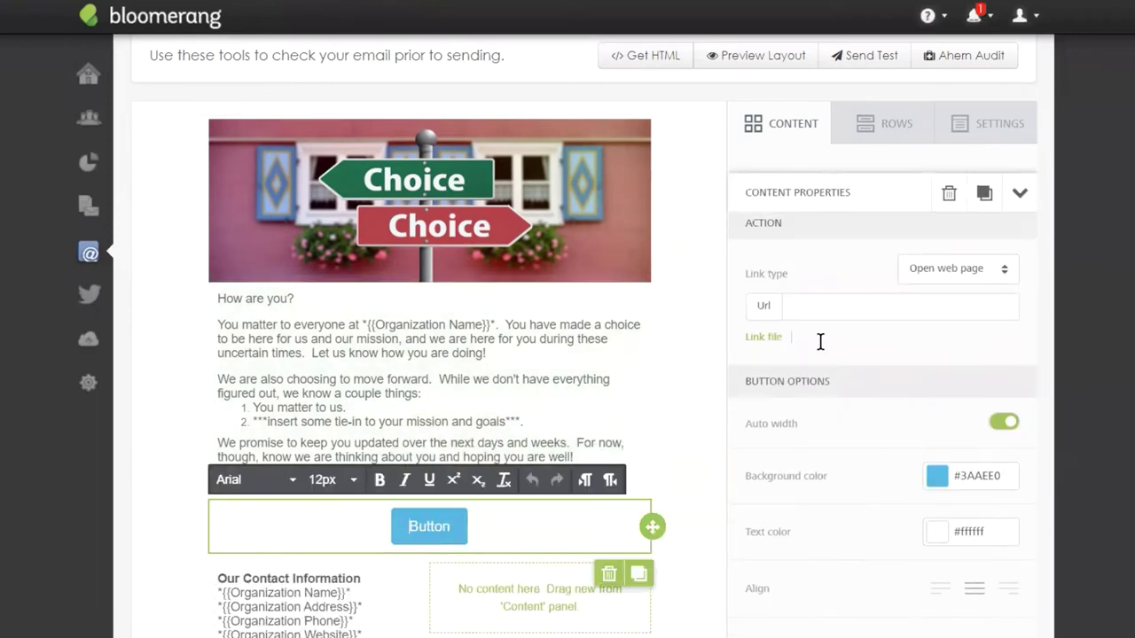
double_click(421, 528)
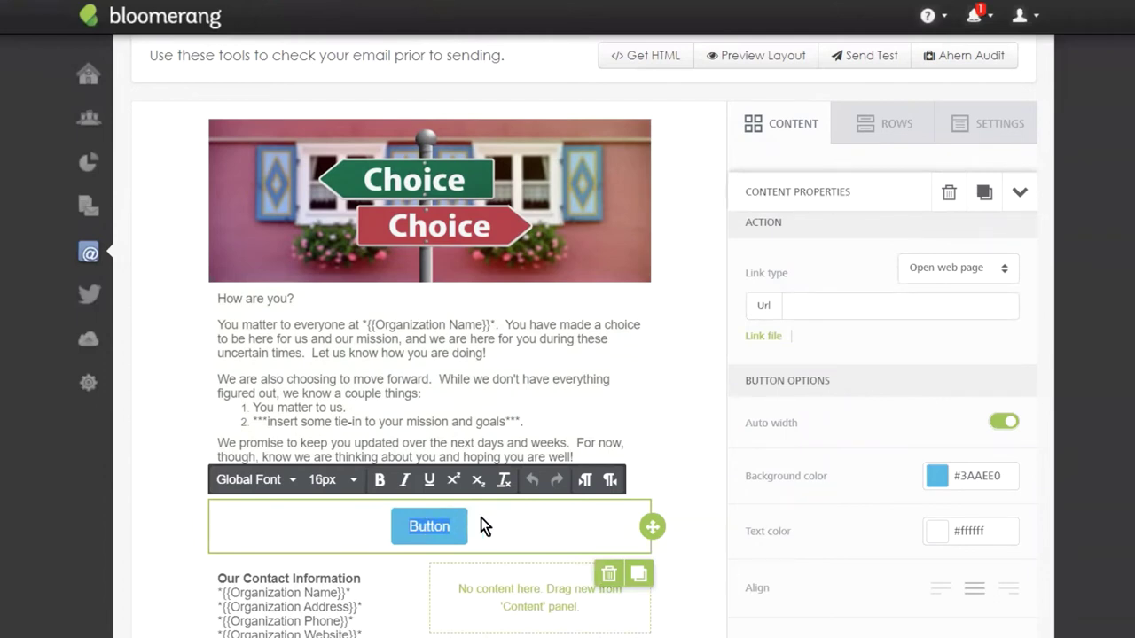
type("Help a Ne")
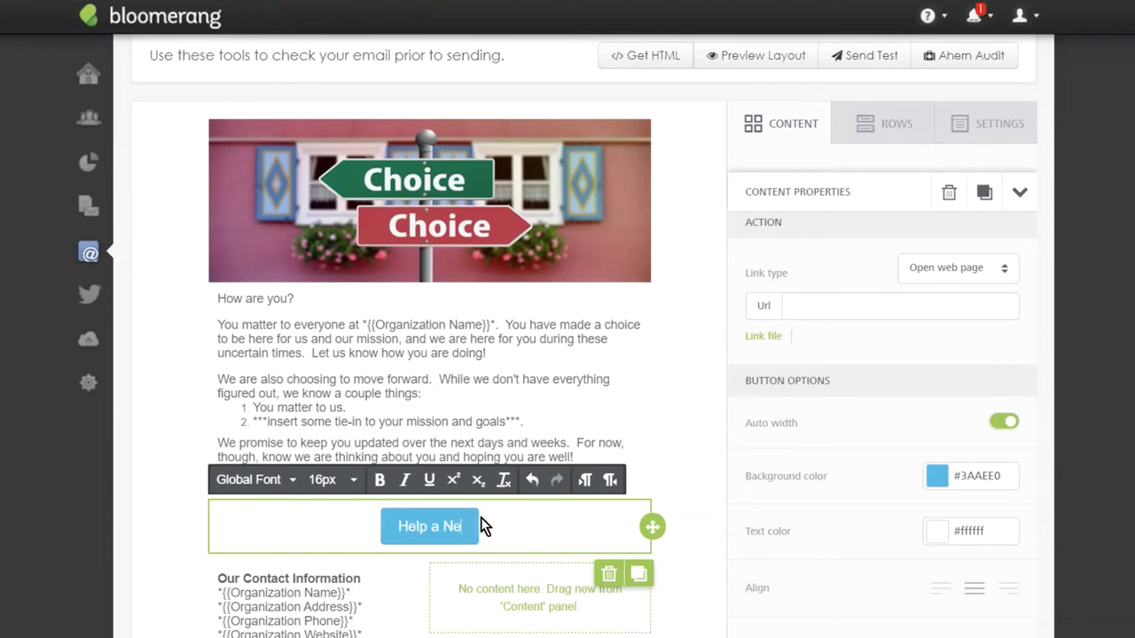
type("ighbor Today")
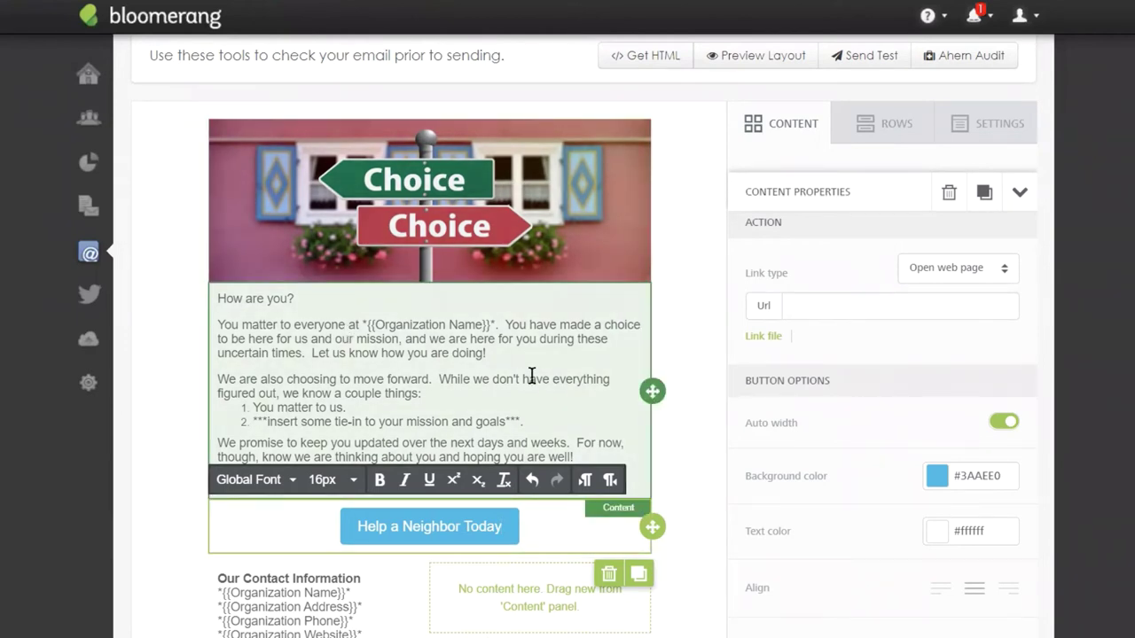
left_click(503, 528)
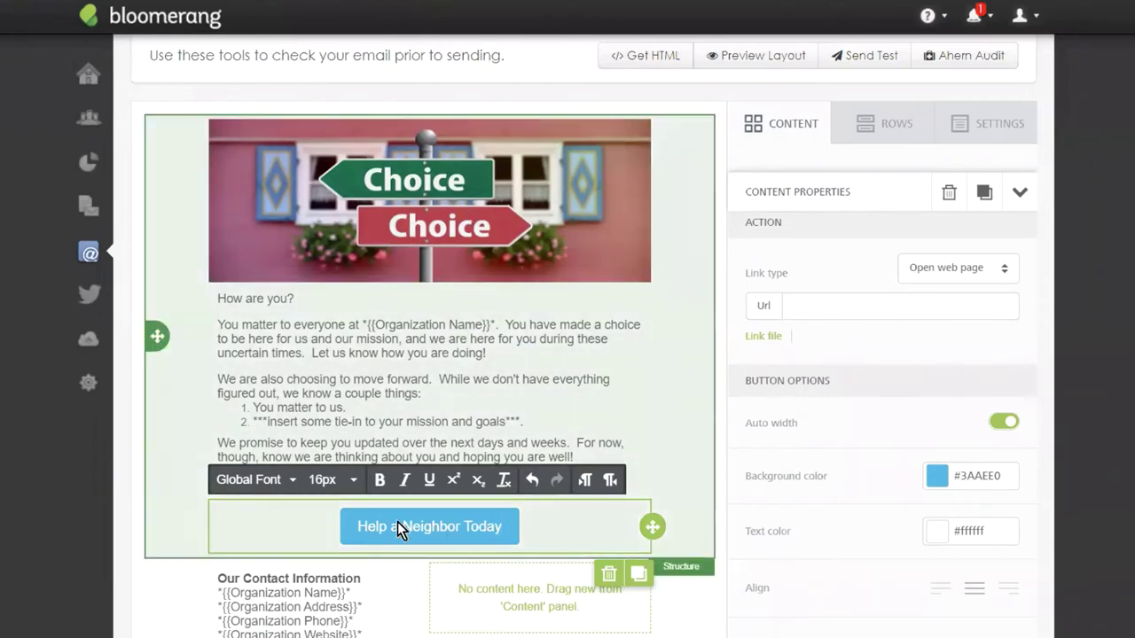
left_click(570, 357)
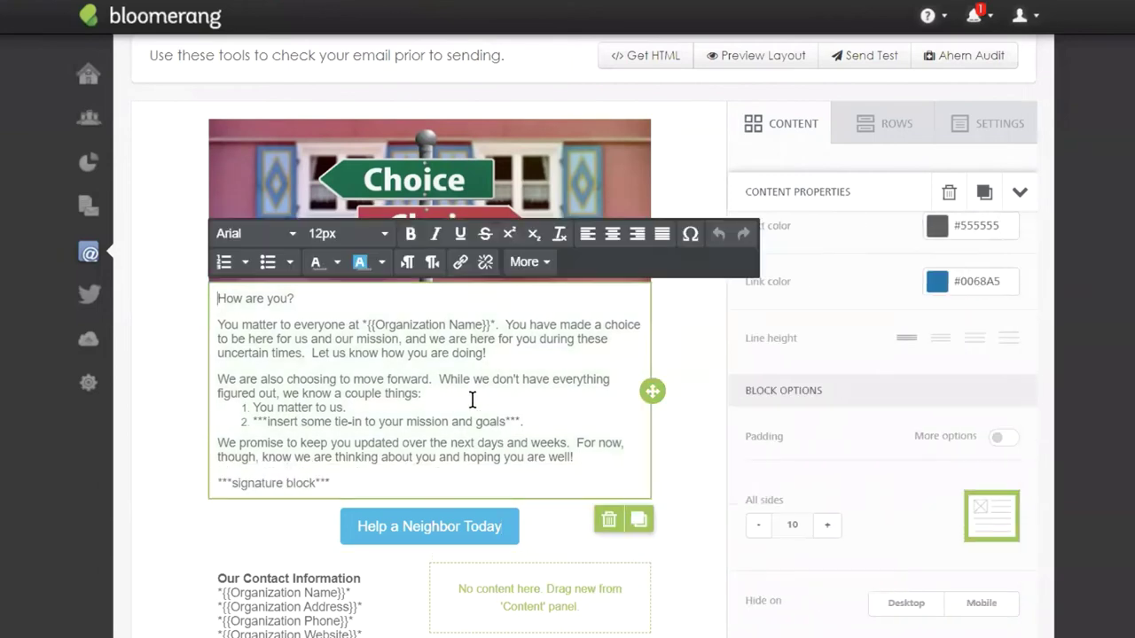
Paste the donate-now page URL into the 'Help a Neighbor Today' button's Url field.
left_click(434, 532)
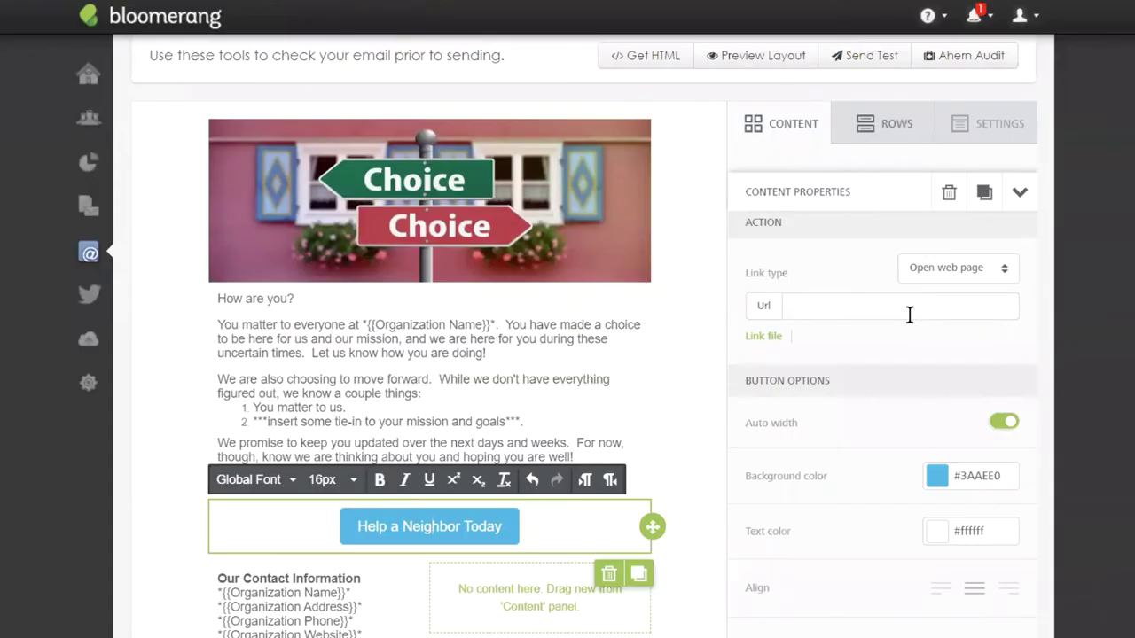
left_click(869, 304)
type("ottmoran2.wixsite.com/scottstots/donate-now")
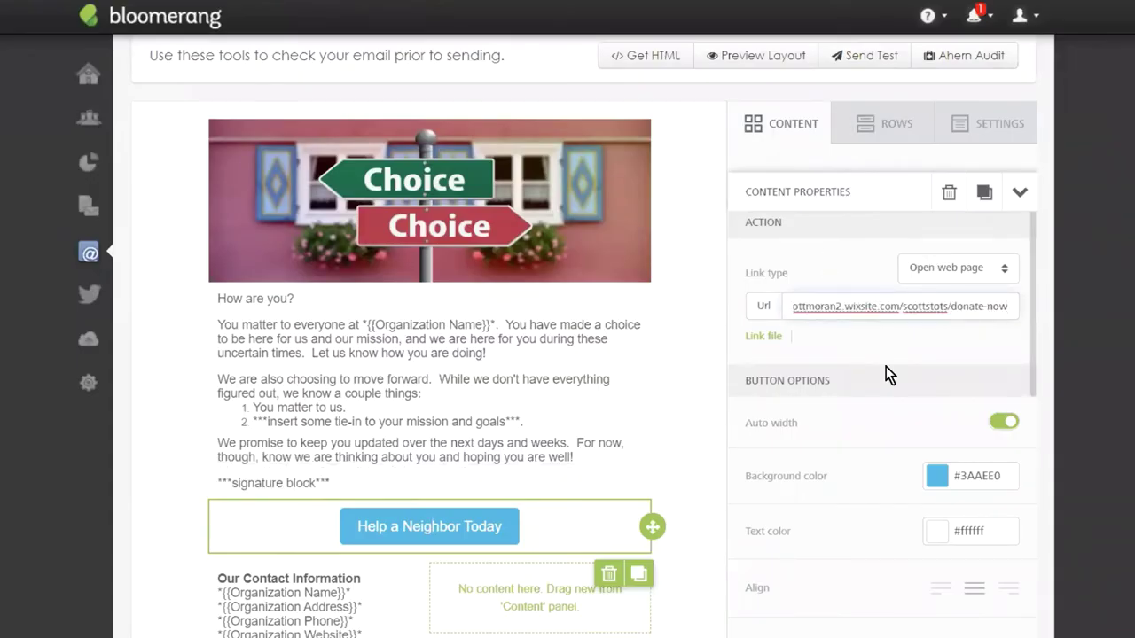
scroll(587, 170, "up", 3)
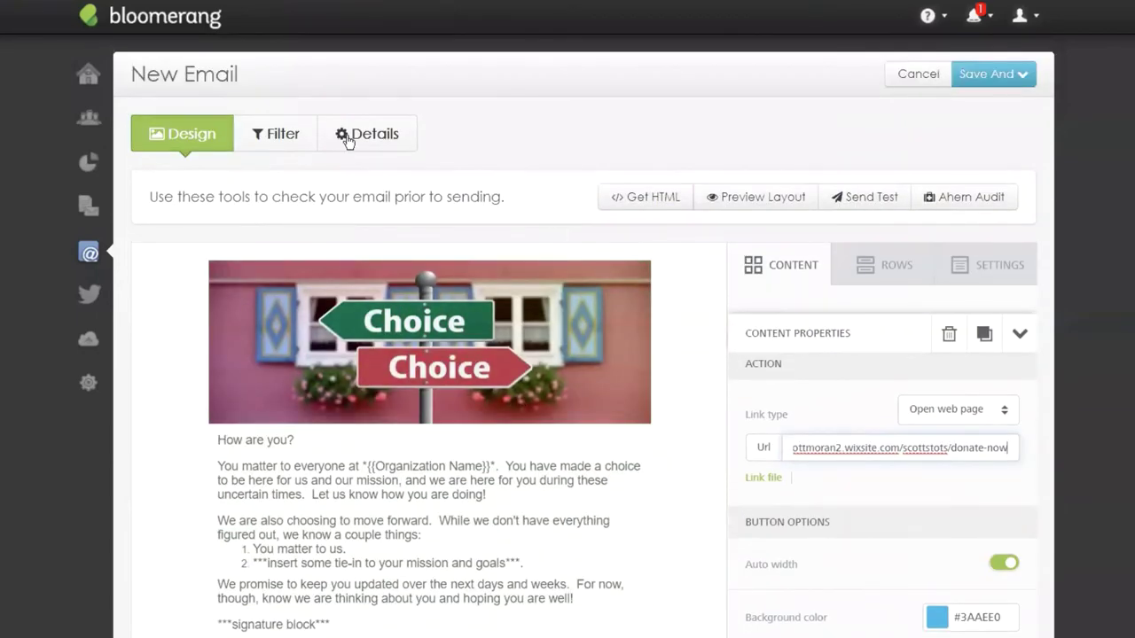
Save and preview 'Follow Up: Unopened Emails', checking recipients: 8 found, 7 emails to send.
left_click(278, 133)
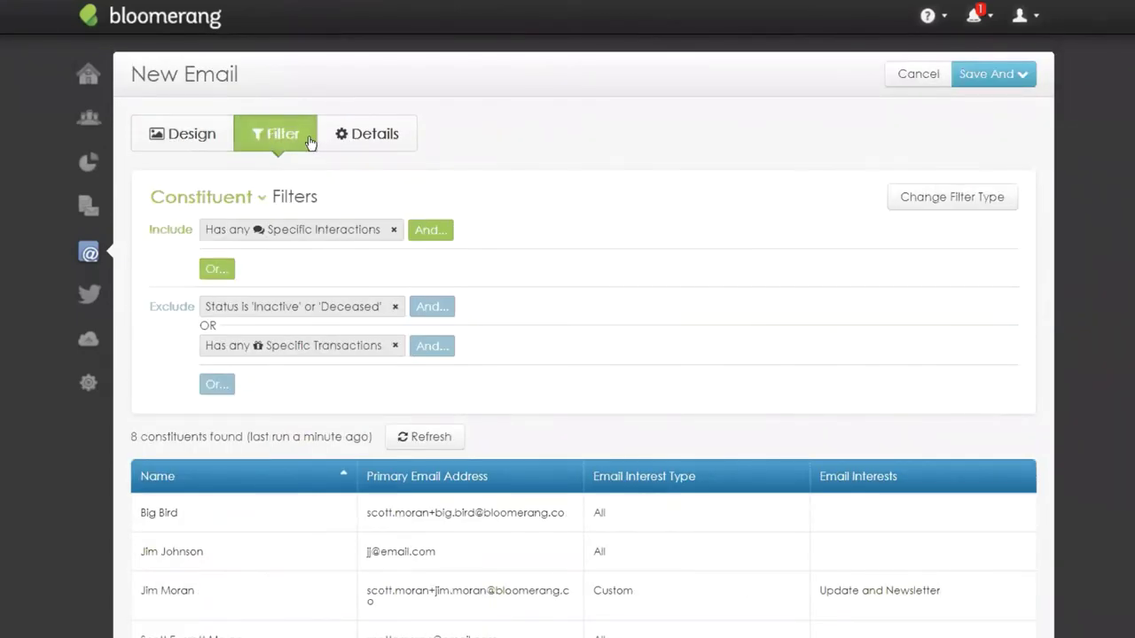
left_click(984, 77)
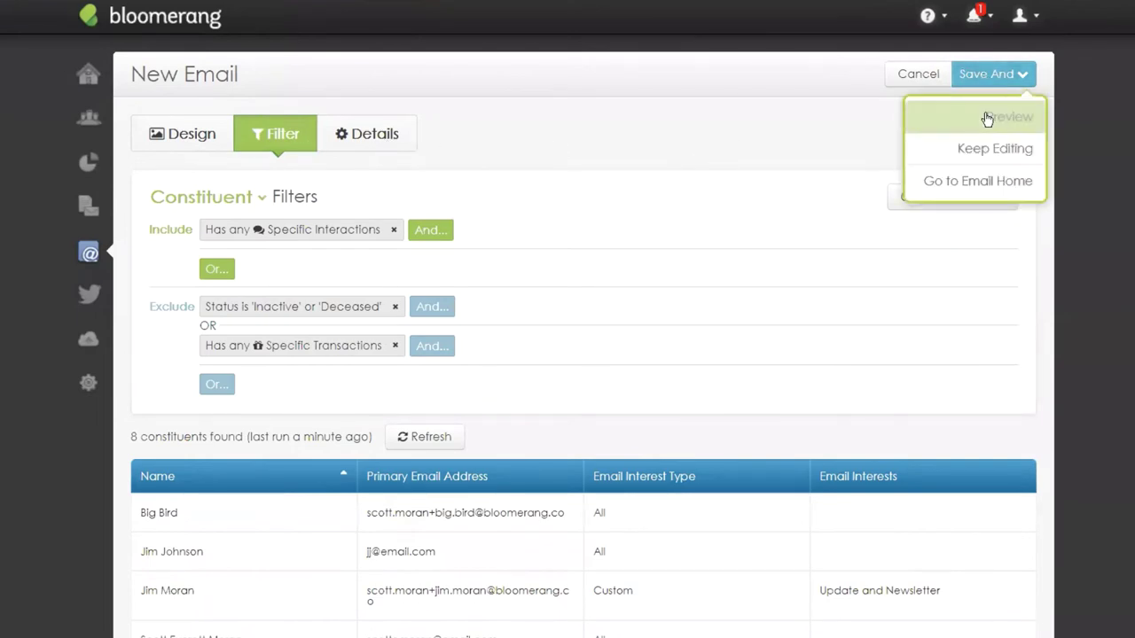
left_click(988, 115)
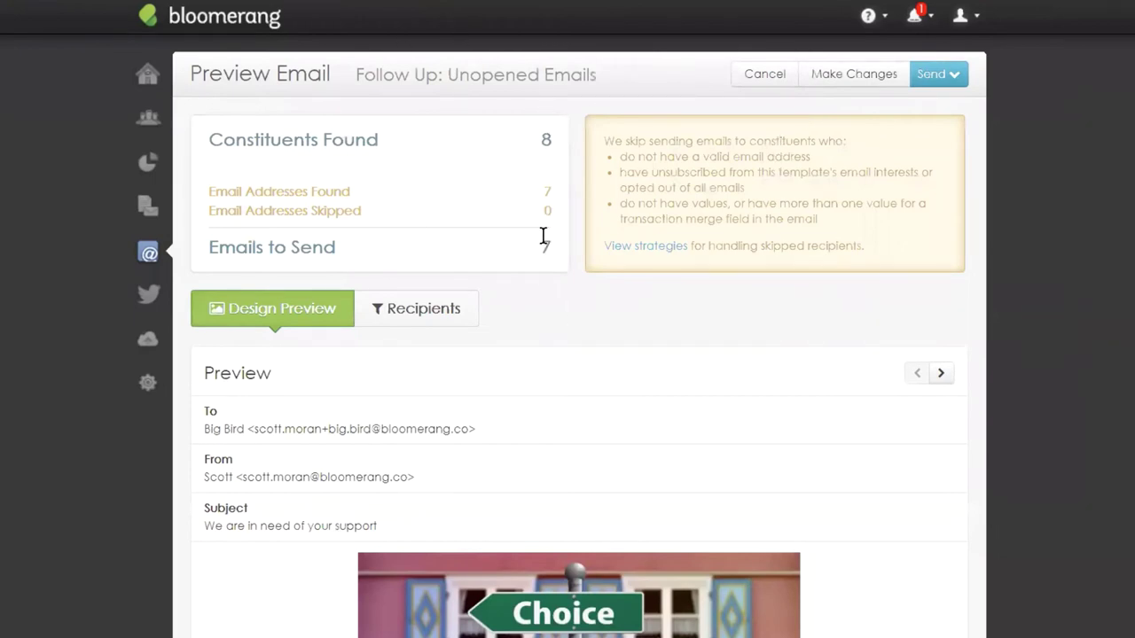
left_click(435, 317)
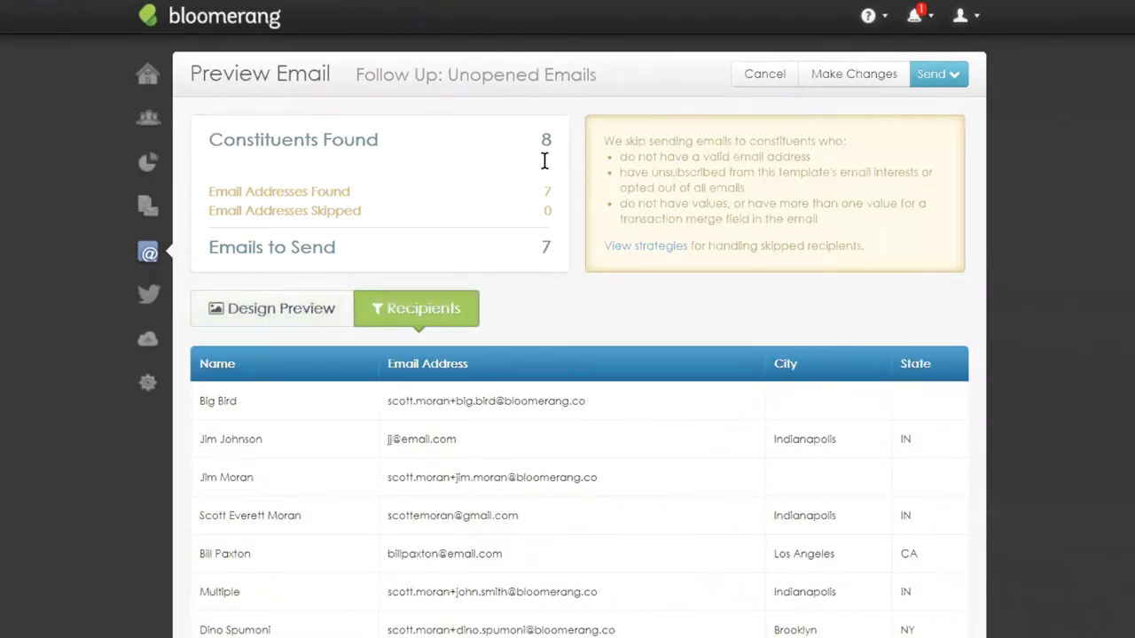
scroll(574, 306, "down", 1)
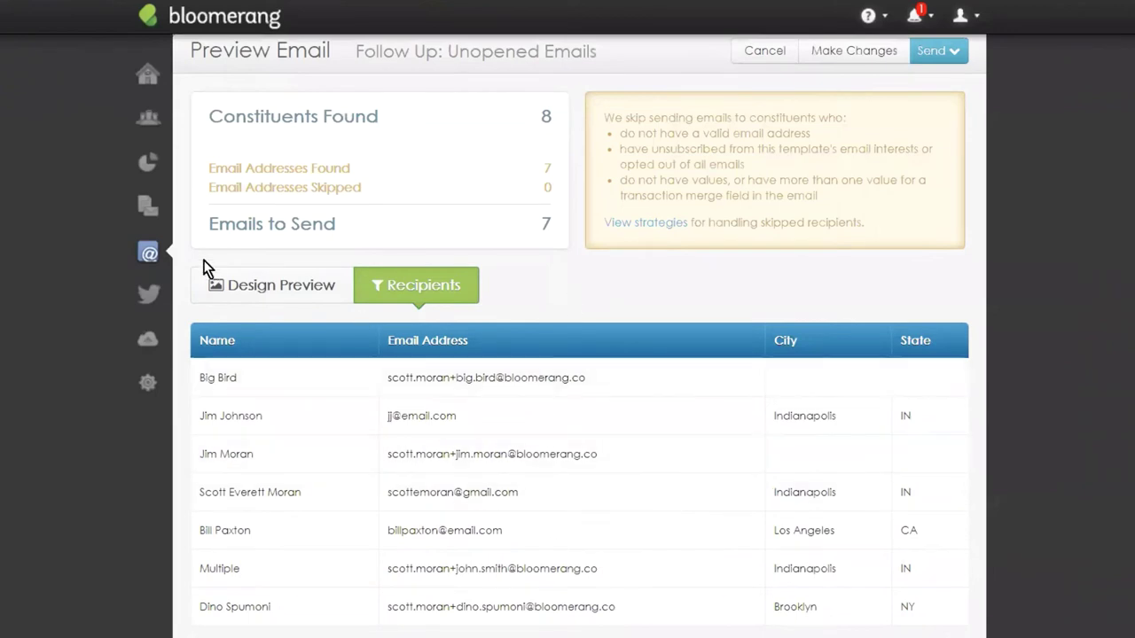
left_click(219, 280)
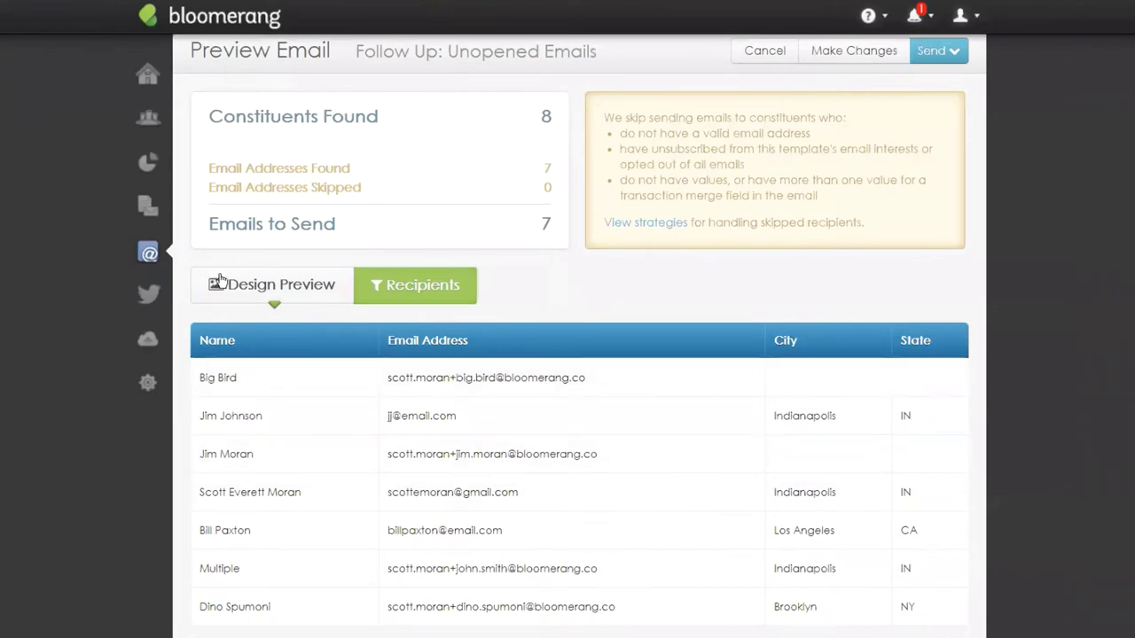
Schedule the follow-up email to send on April 14, 2020 at 3:15 PM.
left_click(951, 52)
left_click(937, 139)
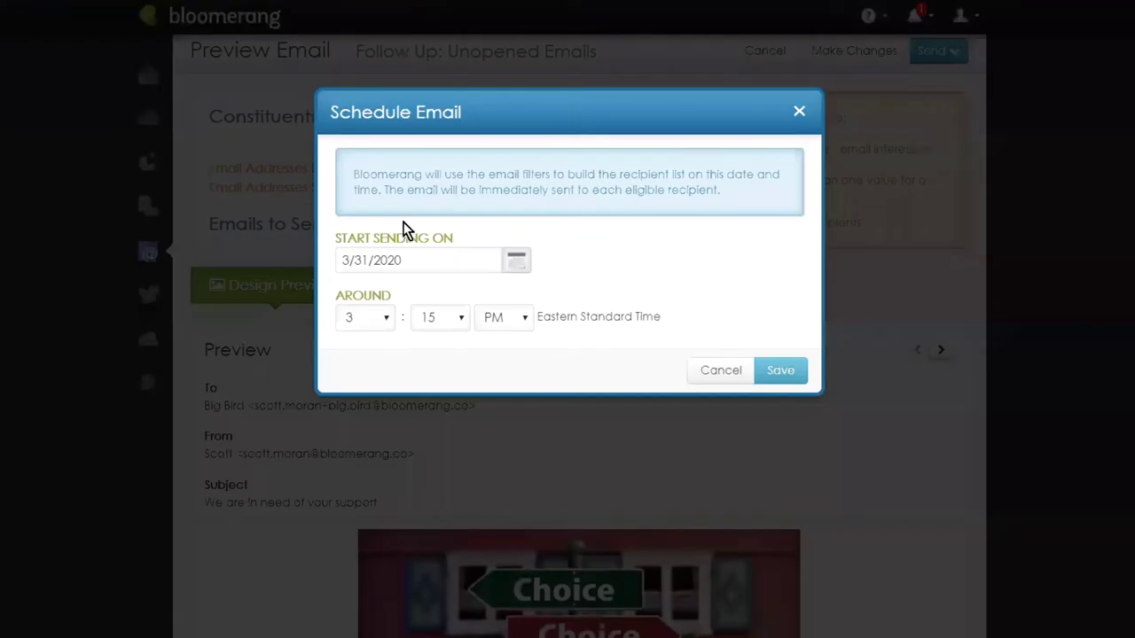
left_click(515, 262)
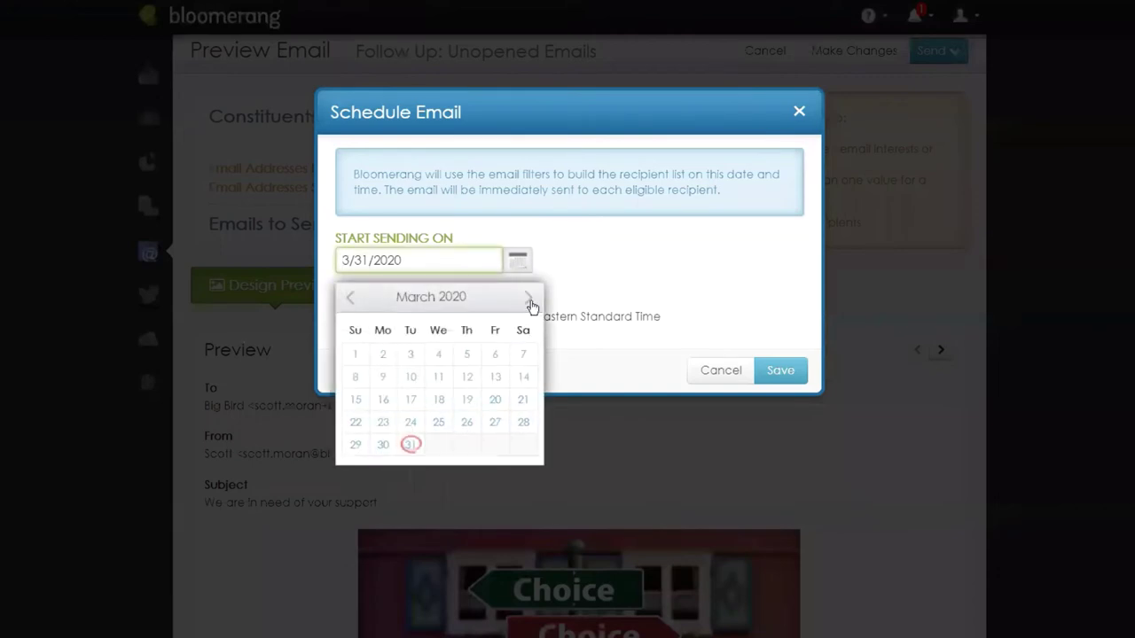
left_click(530, 302)
left_click(530, 302)
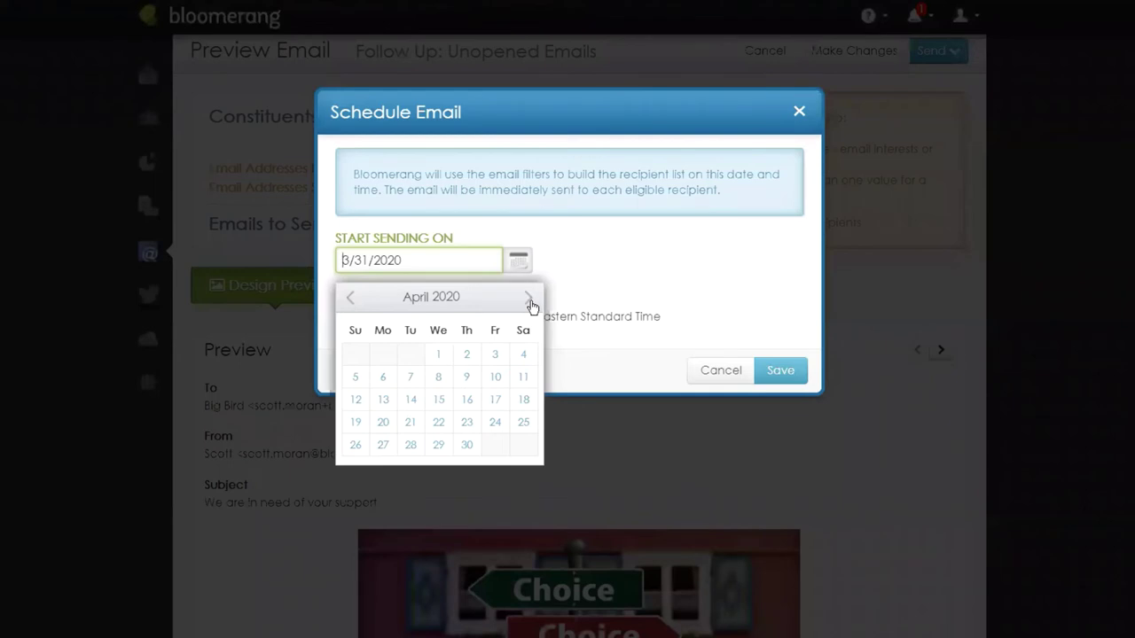
left_click(411, 399)
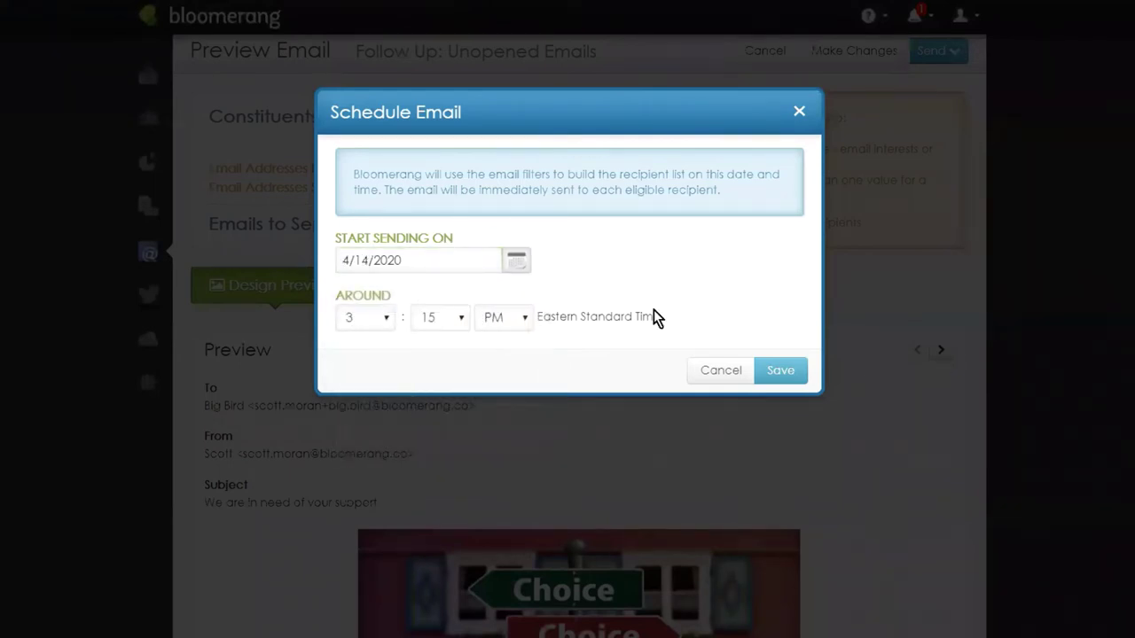
left_click(516, 259)
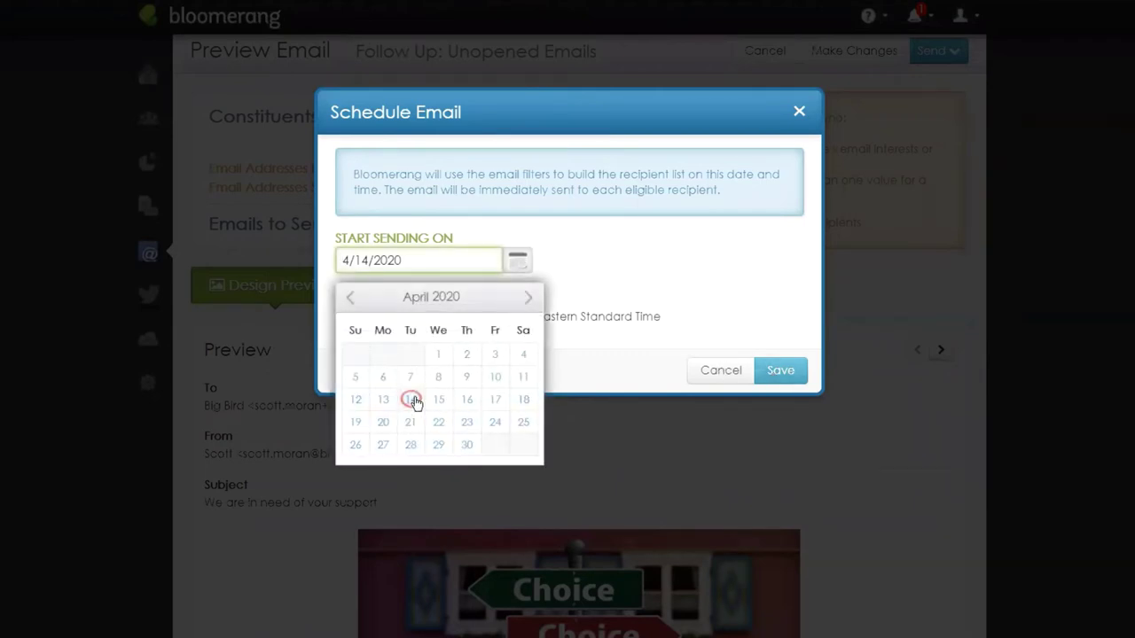
left_click(412, 399)
left_click(786, 376)
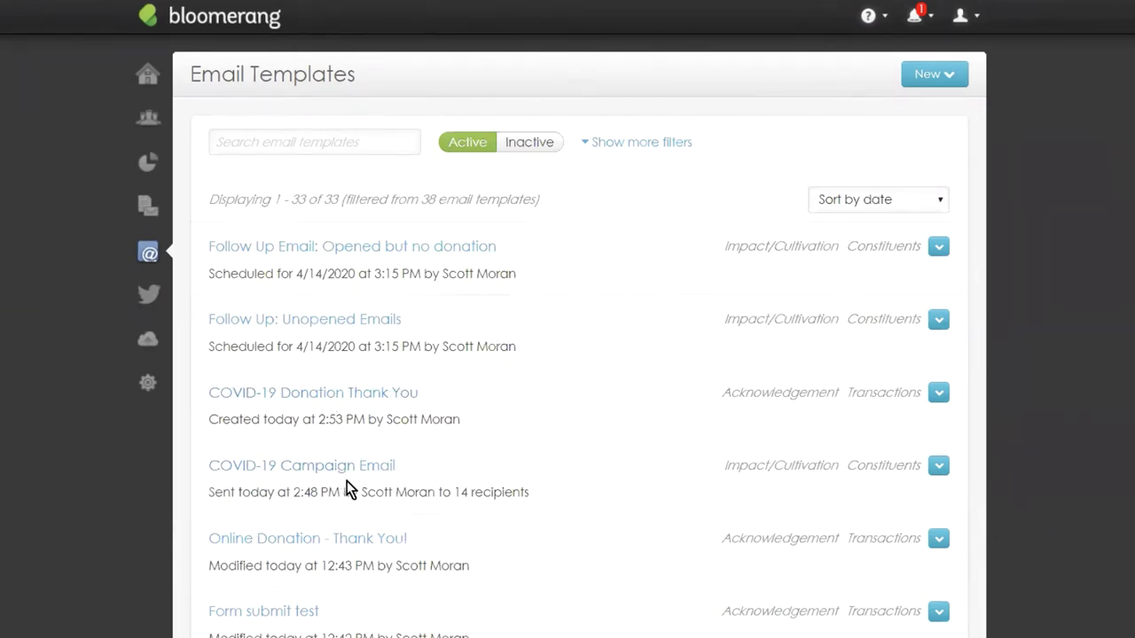
Clear an accidental text selection and scroll the Email Templates list toward the COVID-19 Campaign Email.
mouse_move(208, 398)
left_mouse_down()
mouse_move(350, 393)
mouse_move(210, 396)
left_mouse_up()
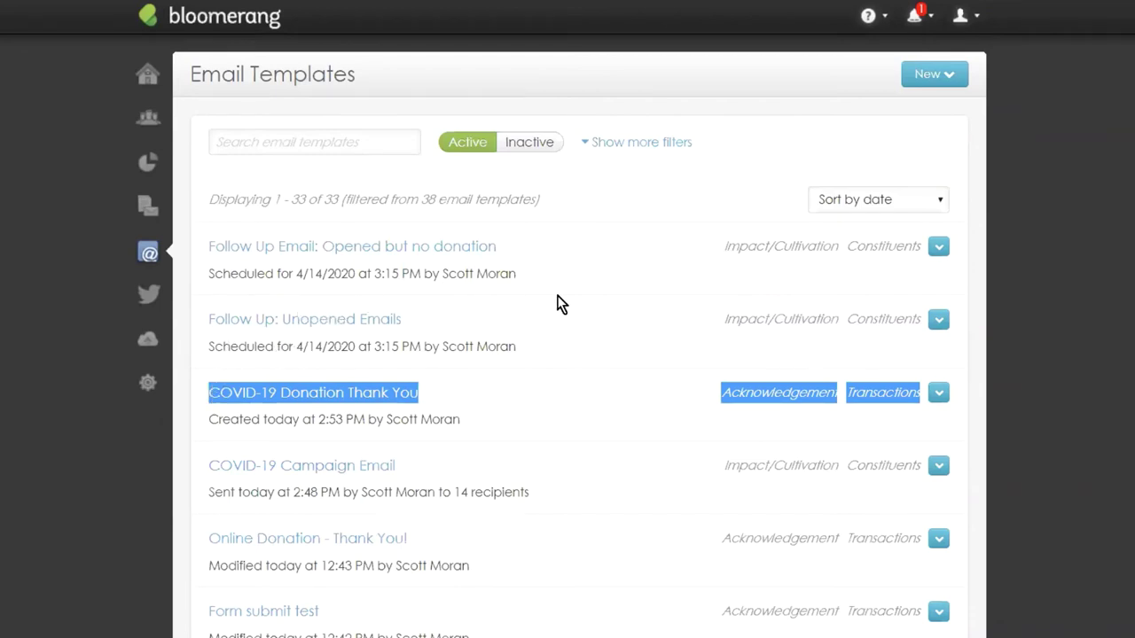
left_click(445, 326)
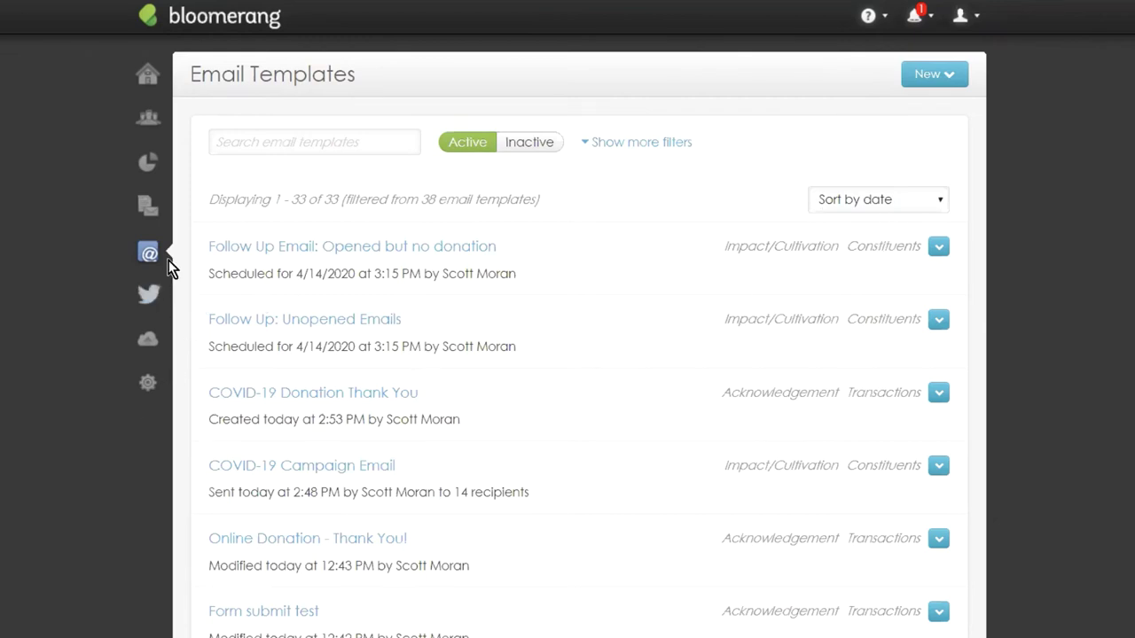
scroll(355, 355, "down", 1)
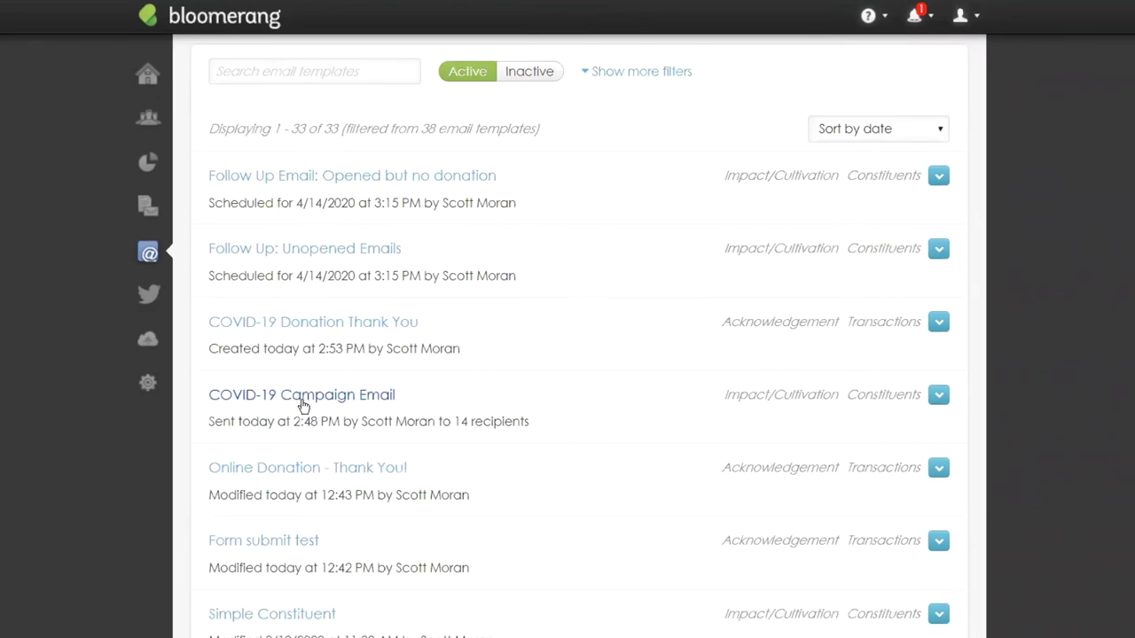
Open the COVID-19 Campaign Email's tracking statistics and list the recipients who opened it.
left_click(303, 397)
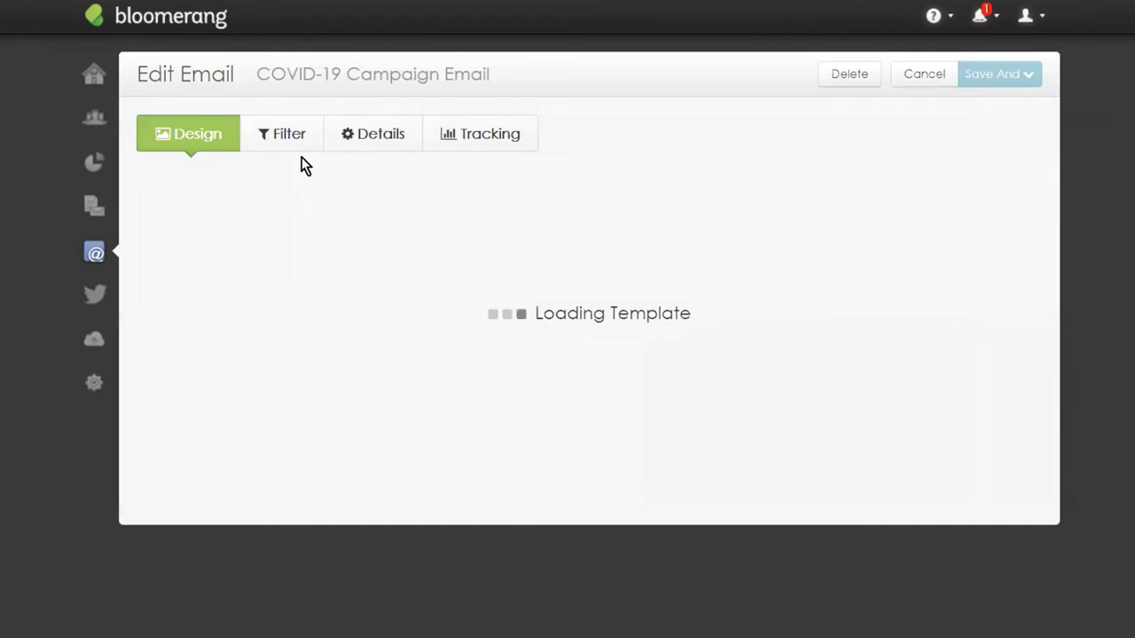
left_click(472, 136)
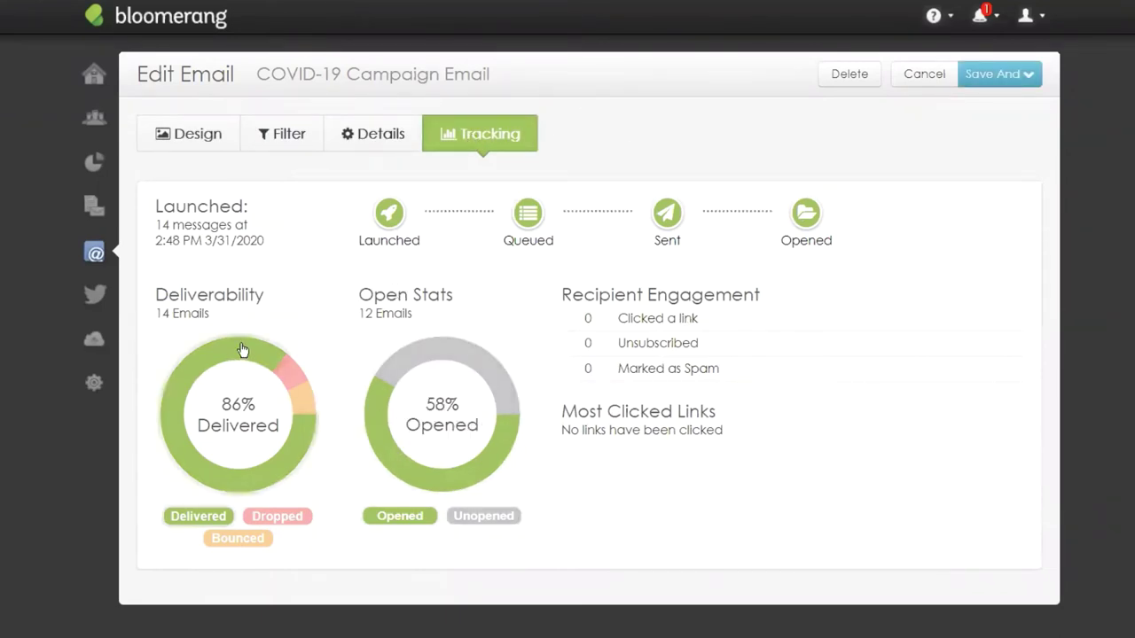
mouse_move(291, 376)
mouse_move(299, 410)
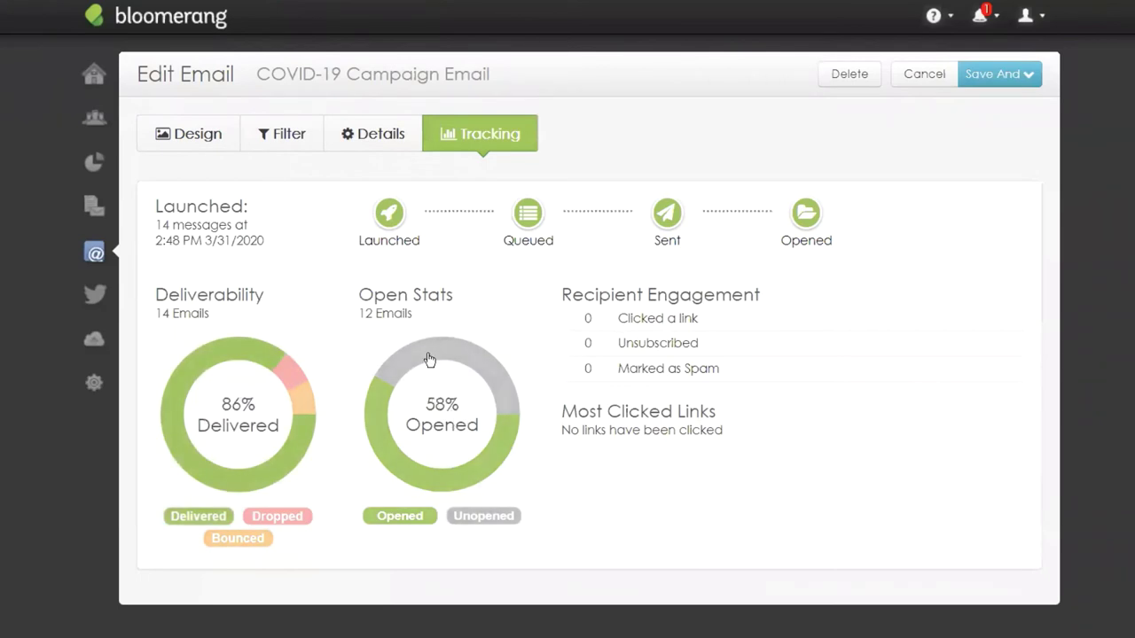
left_click(369, 412)
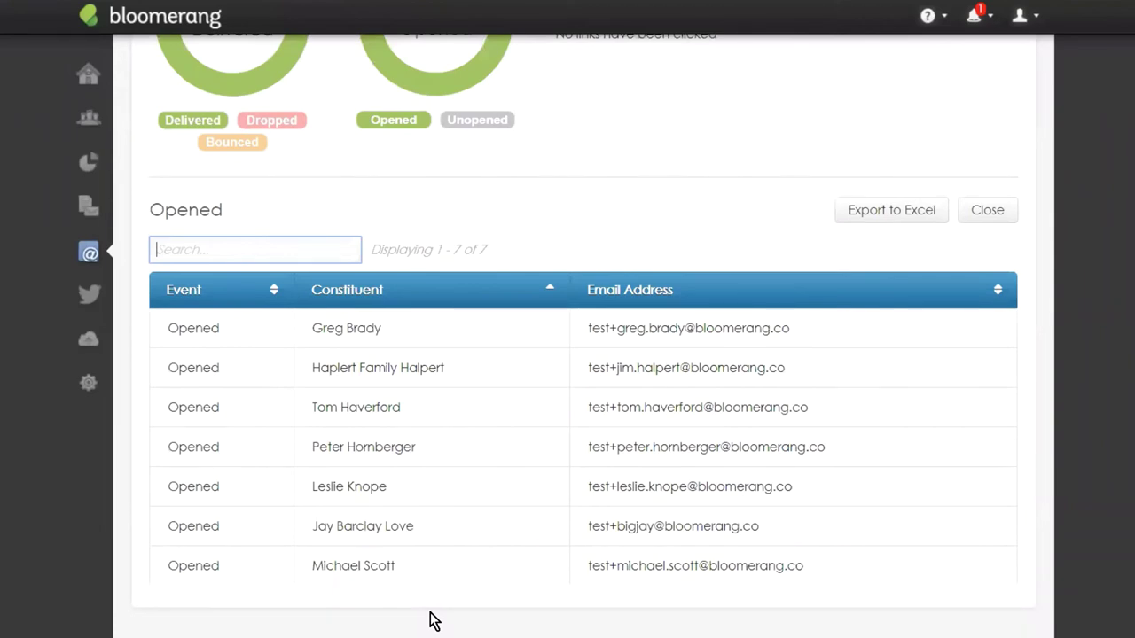
View the tables of recipients who did not open the email and who received it.
scroll(432, 531, "up", 3)
left_click(492, 84)
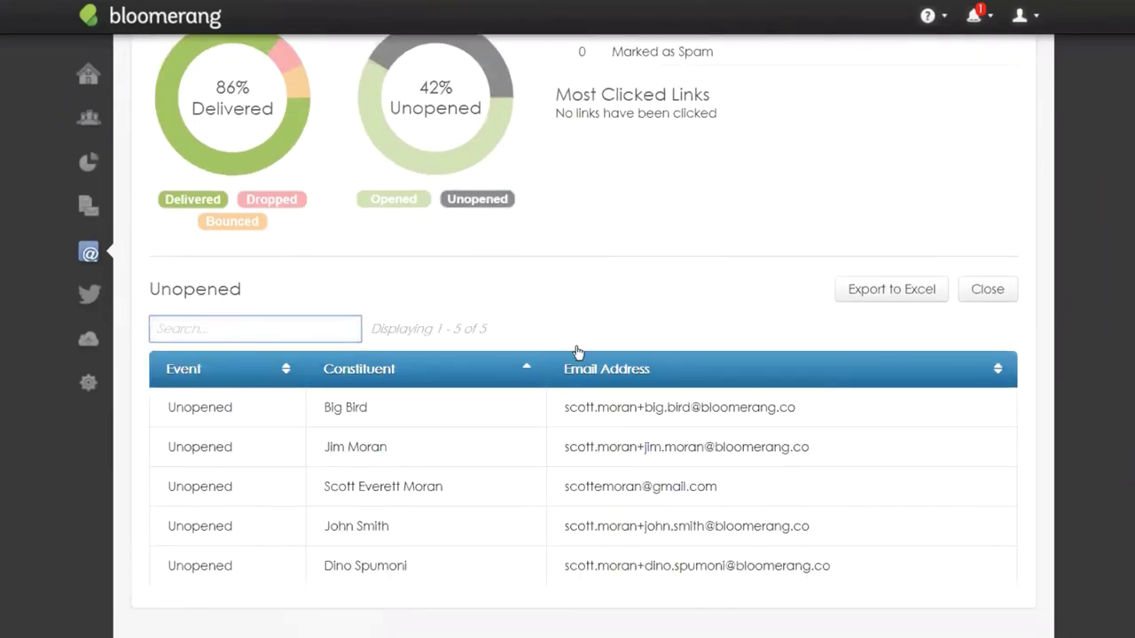
scroll(576, 352, "up", 3)
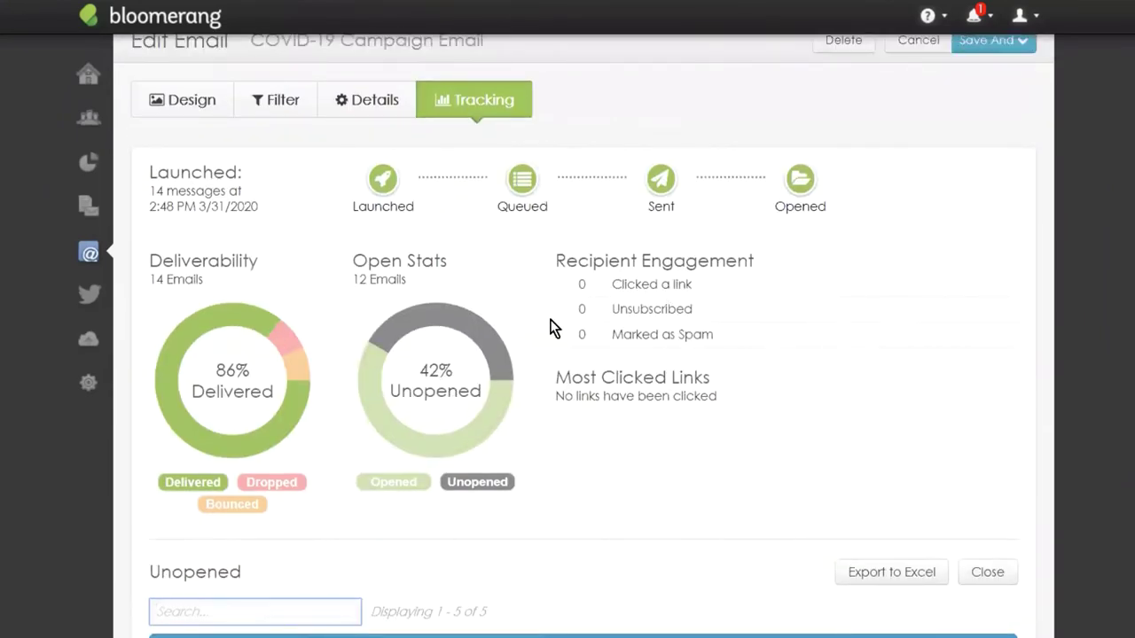
scroll(544, 293, "down", 2)
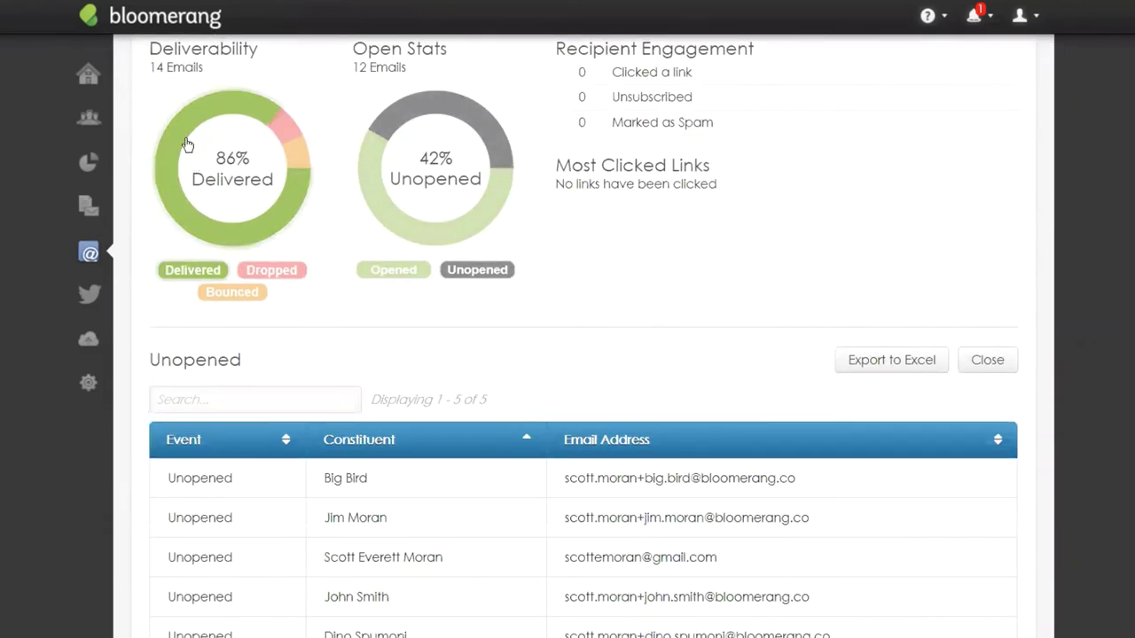
left_click(186, 144)
Recheck the opened recipients, then list the recipients whose email was dropped.
scroll(709, 296, "up", 4)
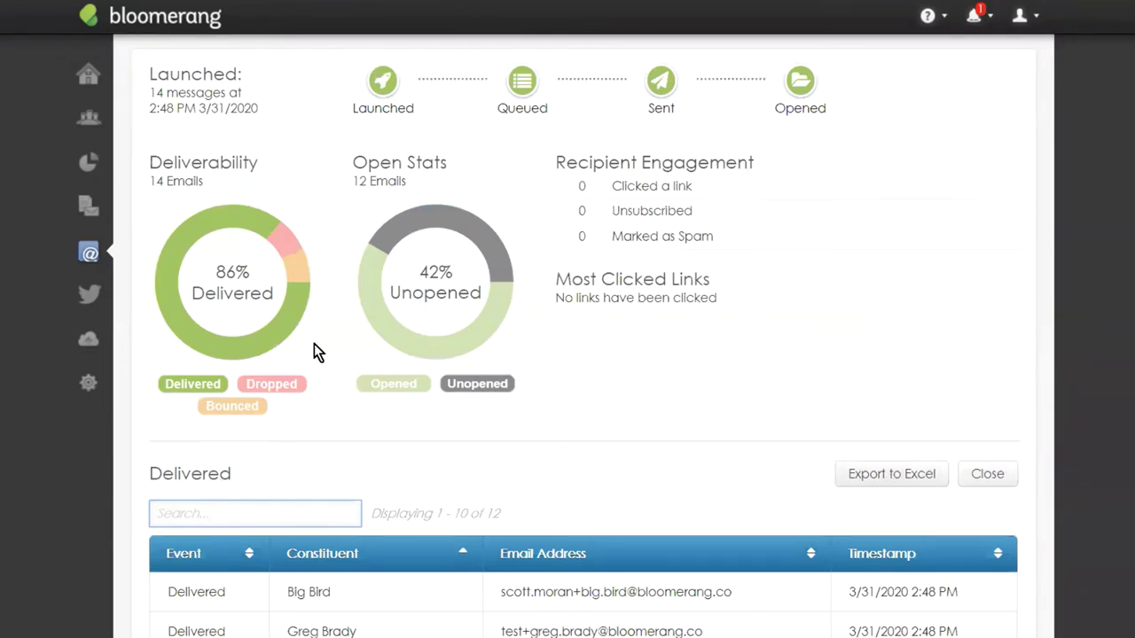
left_click(426, 357)
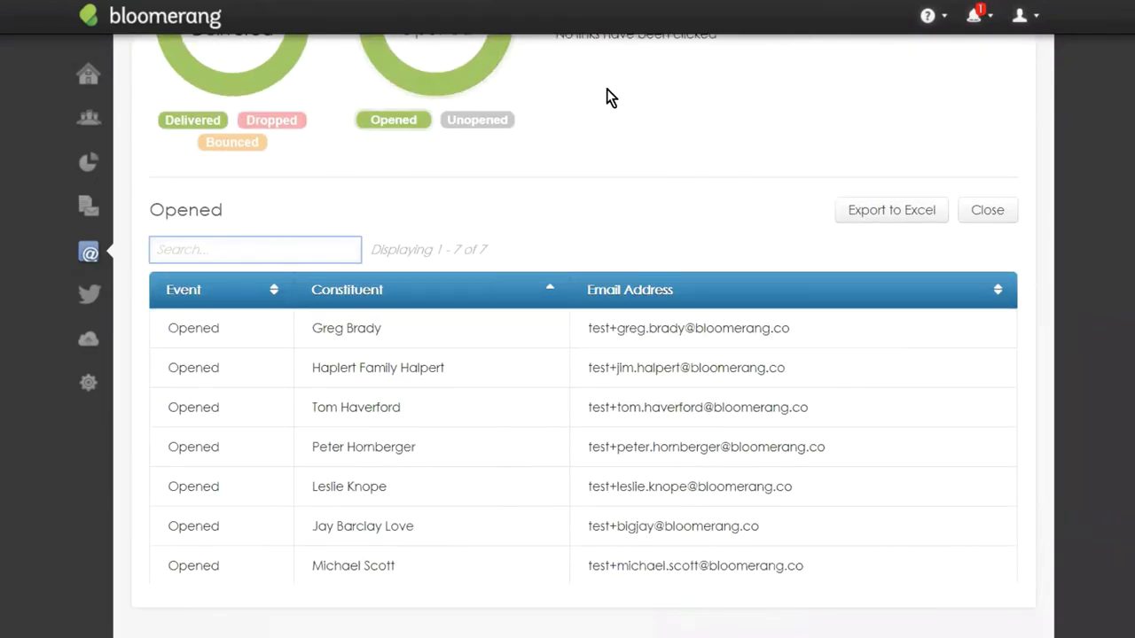
scroll(598, 165, "up", 3)
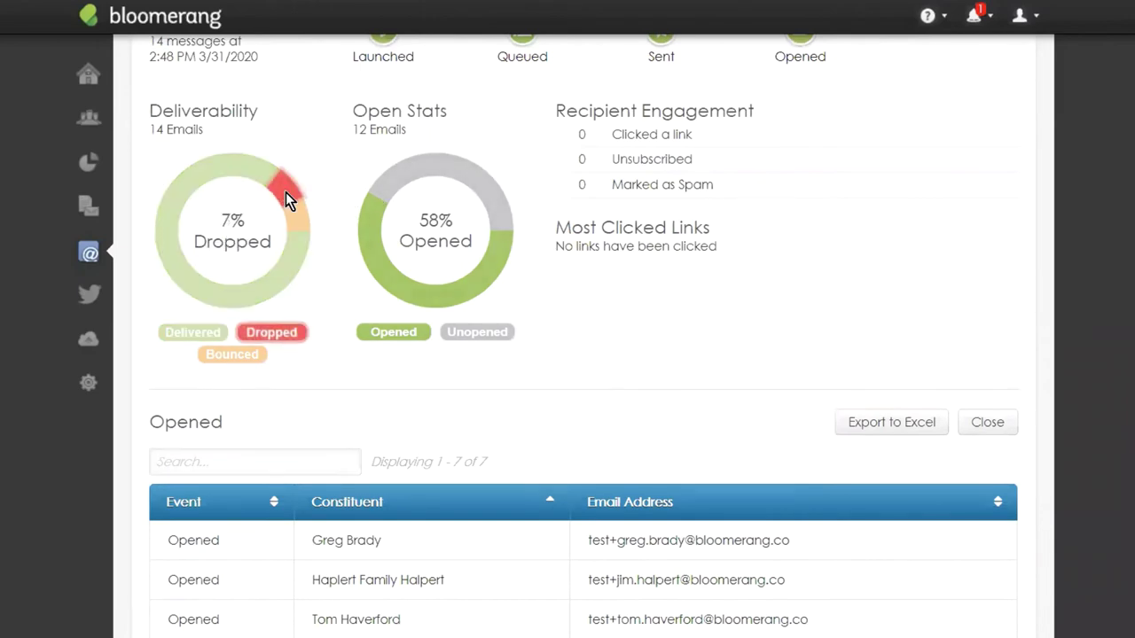
left_click(285, 192)
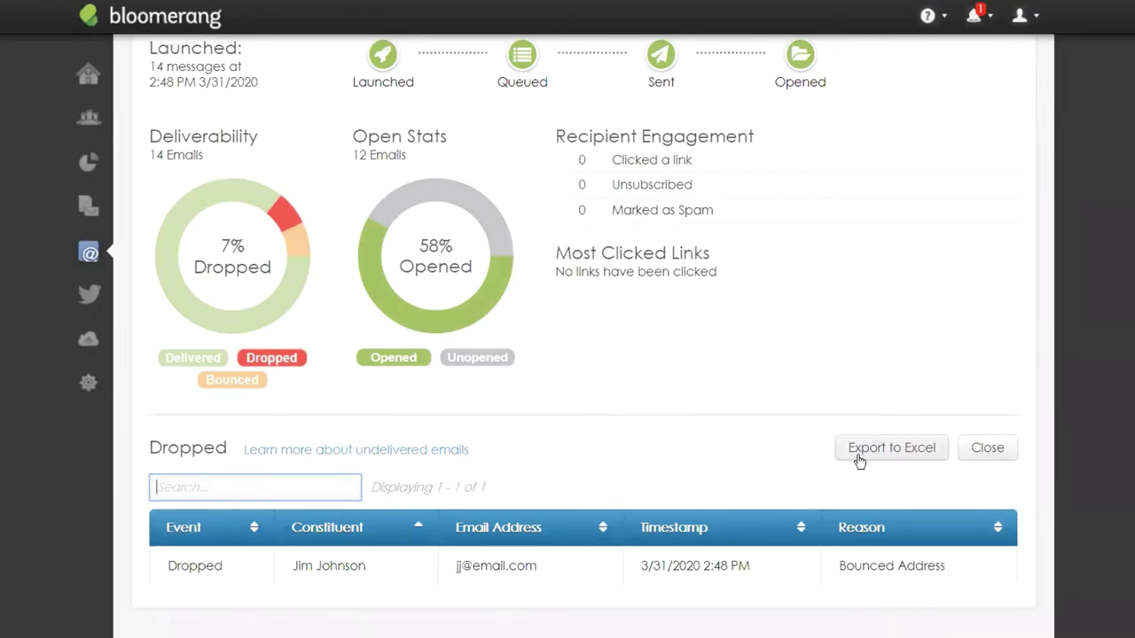
scroll(701, 381, "up", 2)
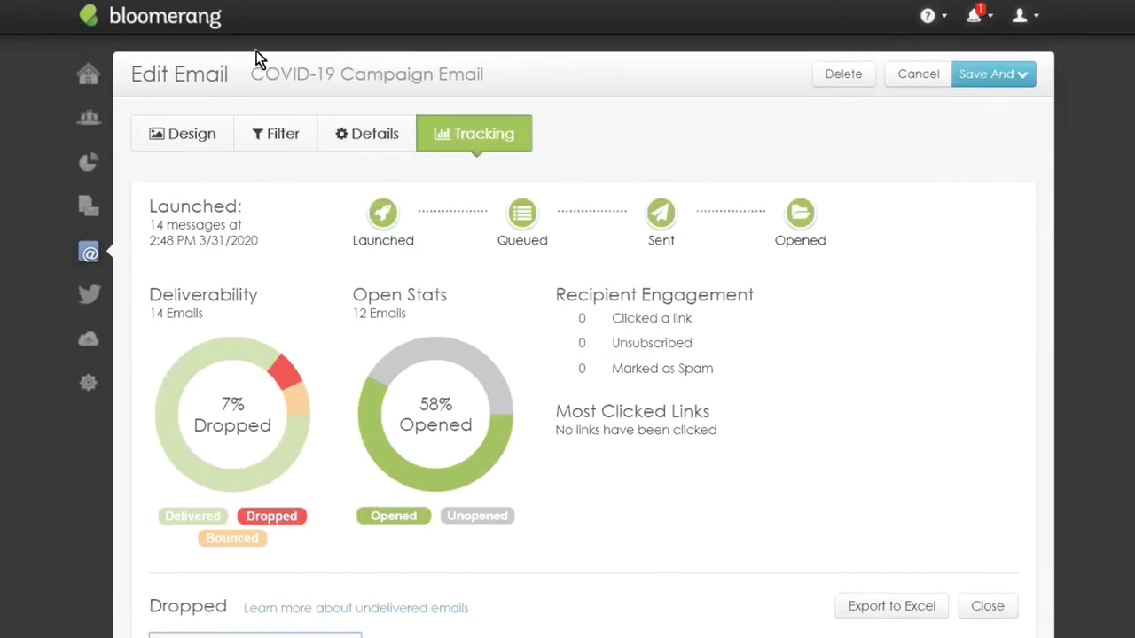
left_click(344, 134)
Look over the campaign email in the Design editor, then return to the home Dashboard.
left_click(182, 142)
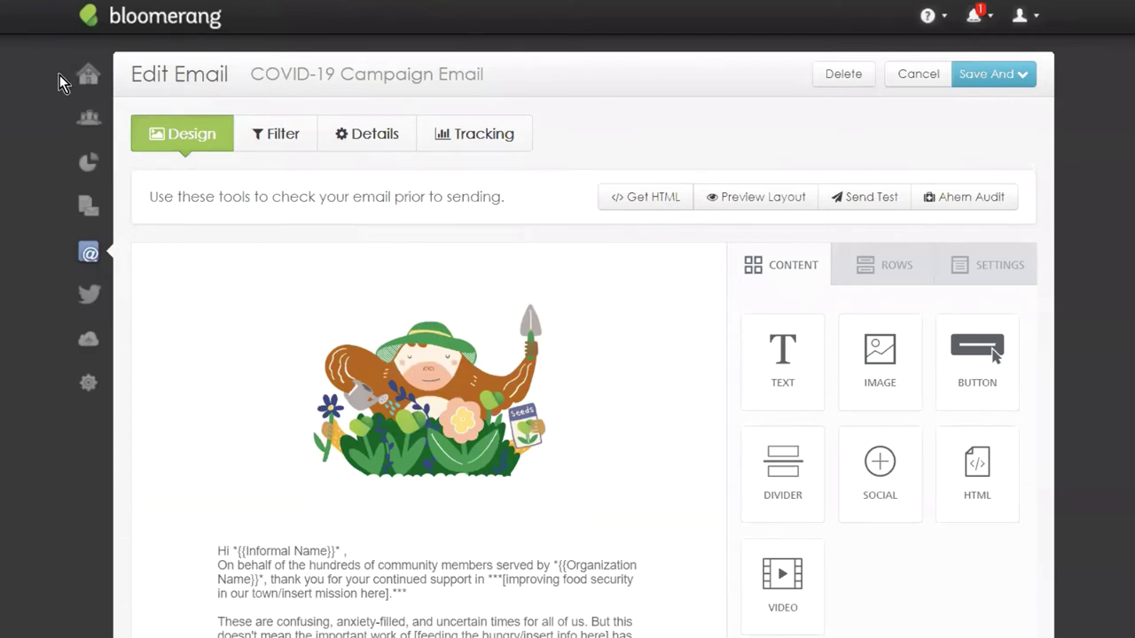
left_click(77, 80)
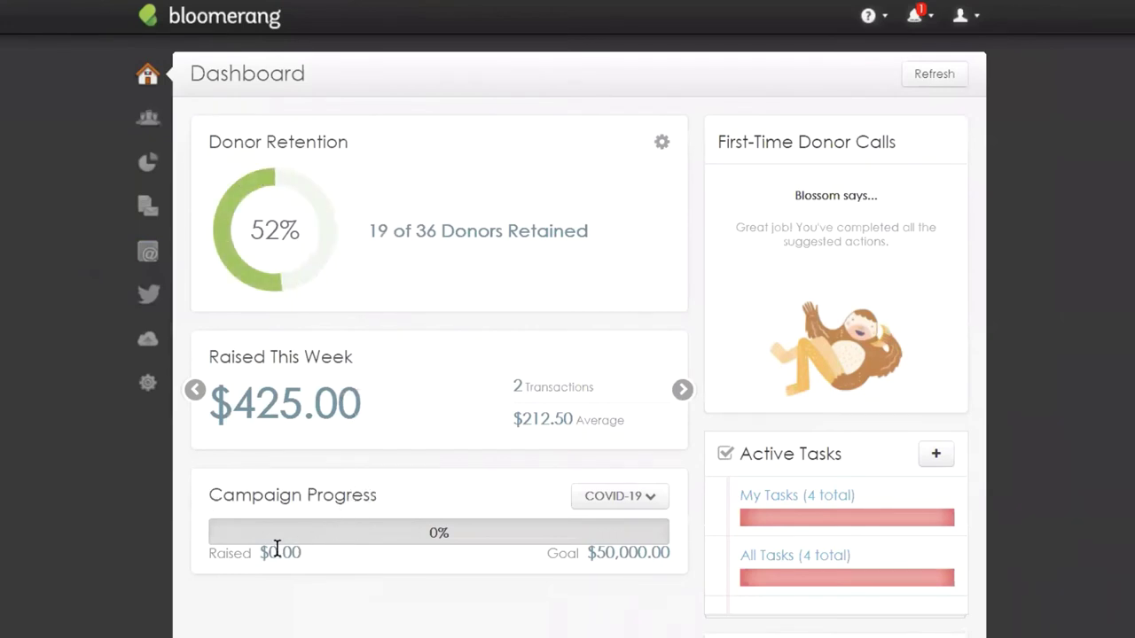
left_click_drag(206, 551, 300, 553)
left_click(322, 494)
left_click(148, 254)
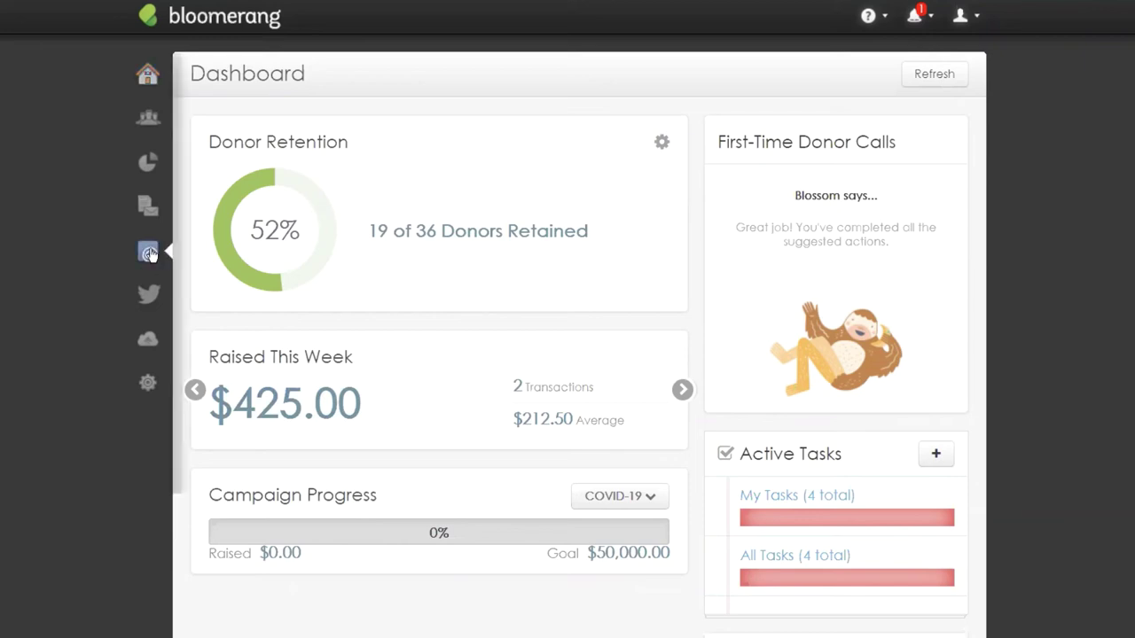
Open the COVID-19 Campaign Email from the Email Templates list.
left_click(223, 148)
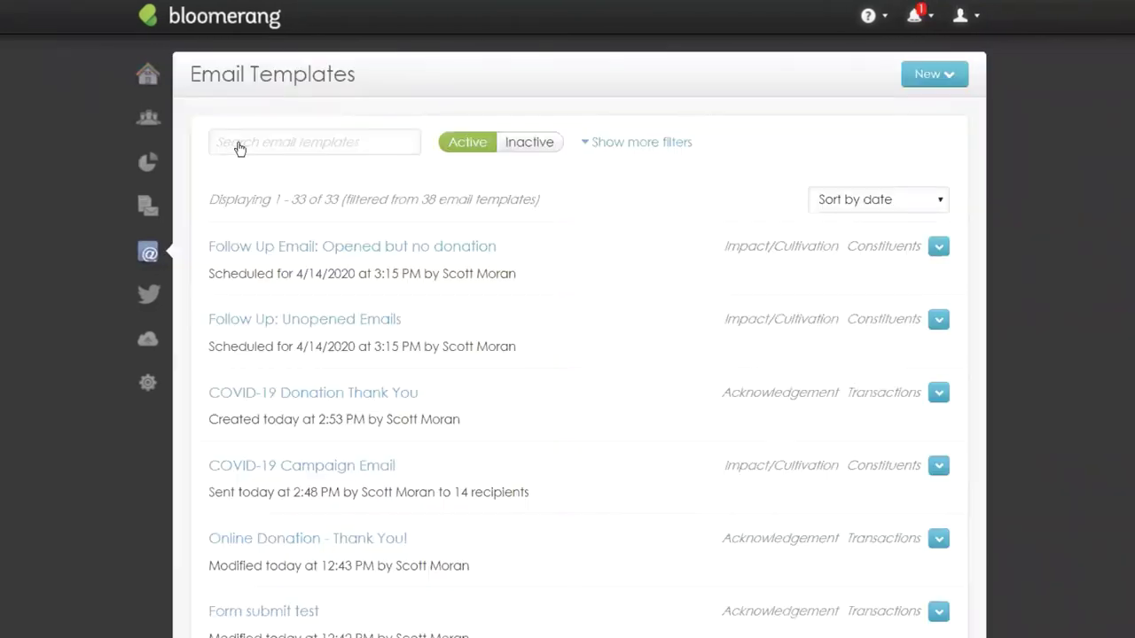
left_click(355, 462)
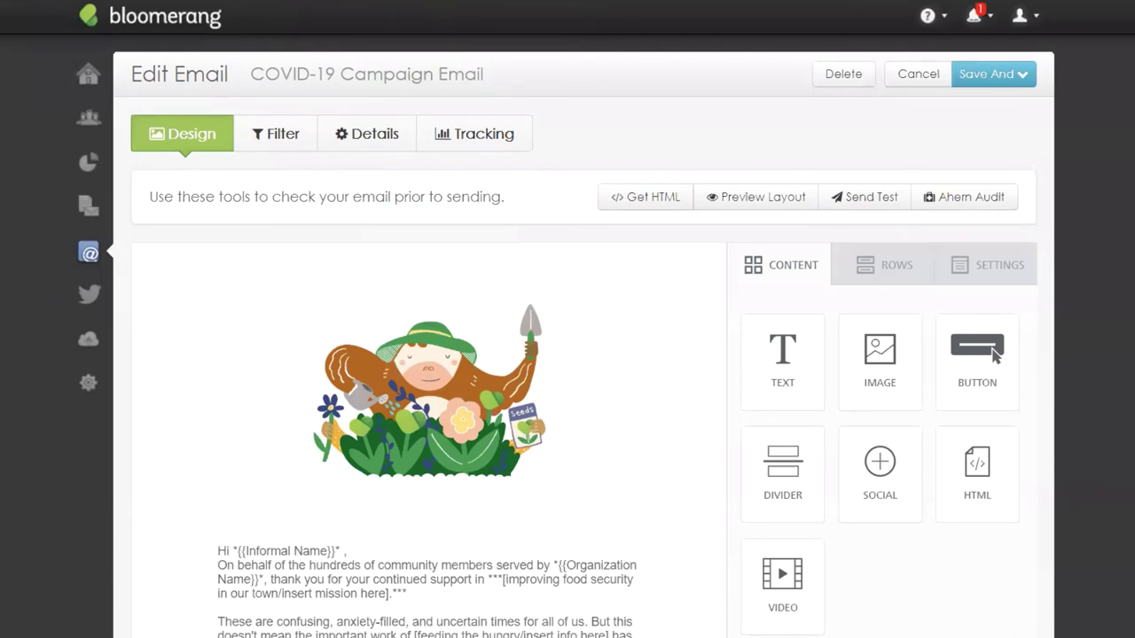
Show the COVID-19 Campaign Email's Tracking statistics.
left_click(490, 144)
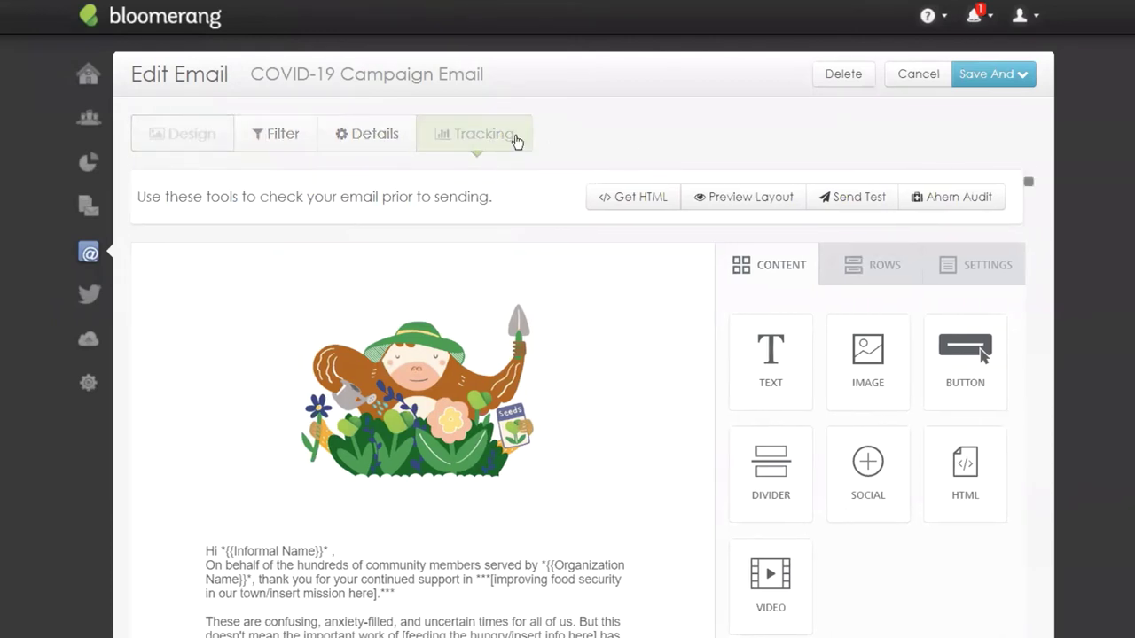
List the one bounced recipient with its 550 mailbox-unavailable reason.
mouse_move(293, 372)
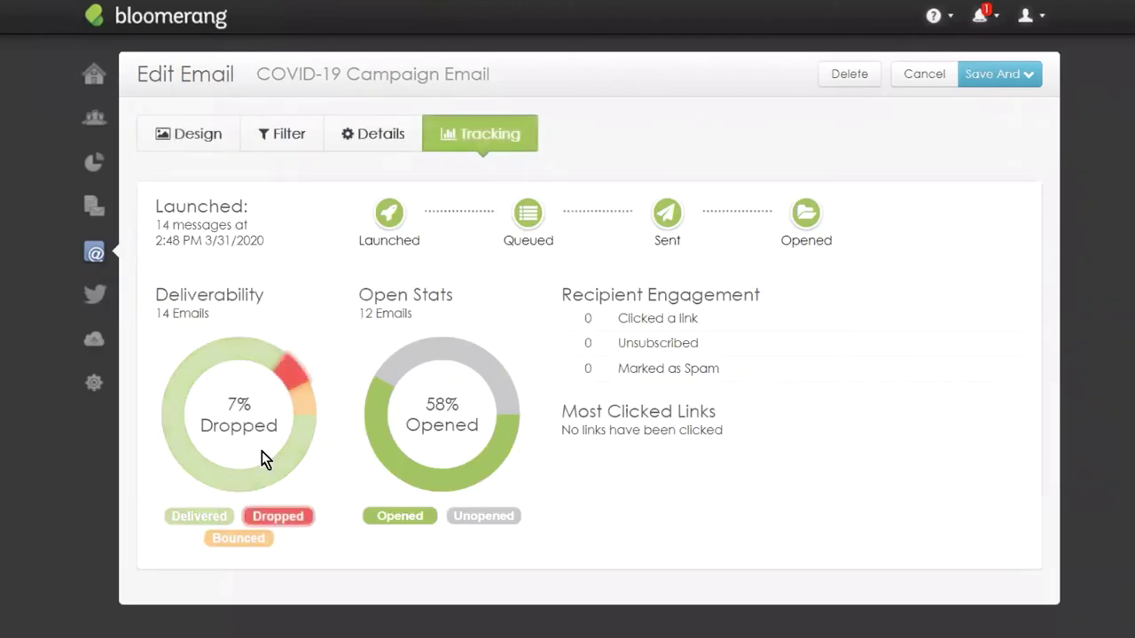
left_click(241, 539)
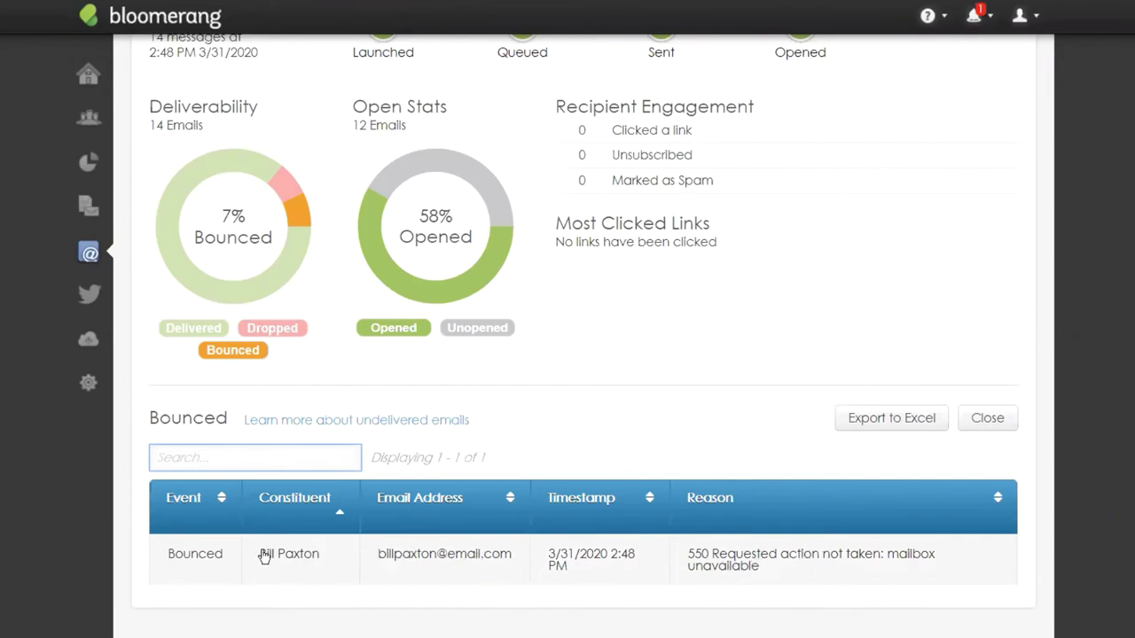
Show the dropped recipient from the Deliverability chart.
left_click(287, 189)
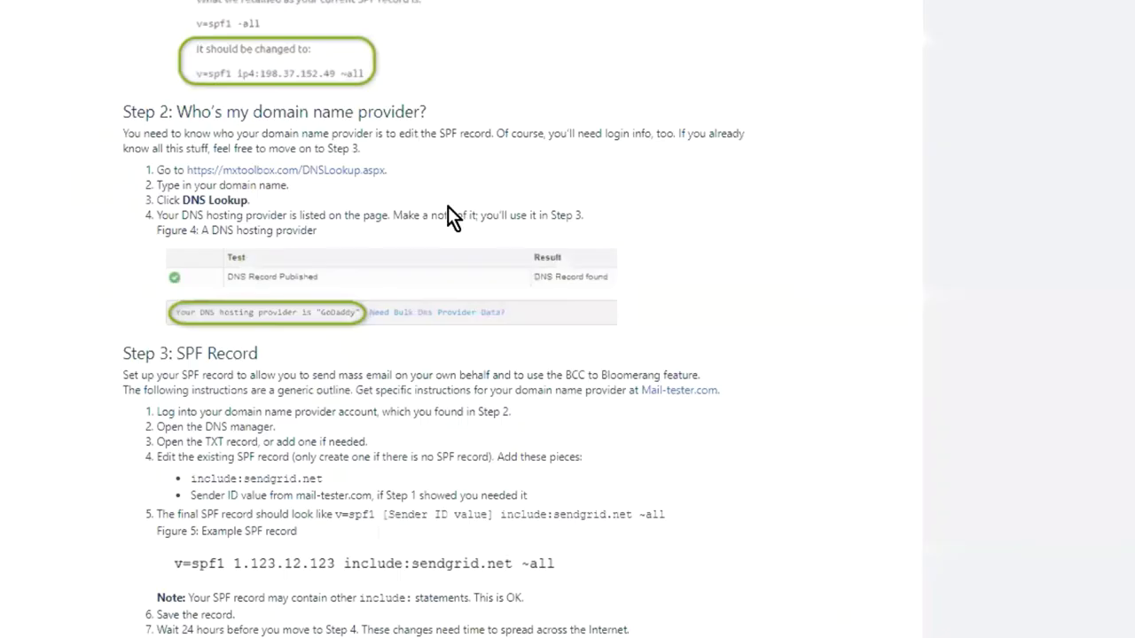
scroll(583, 266, "up", 15)
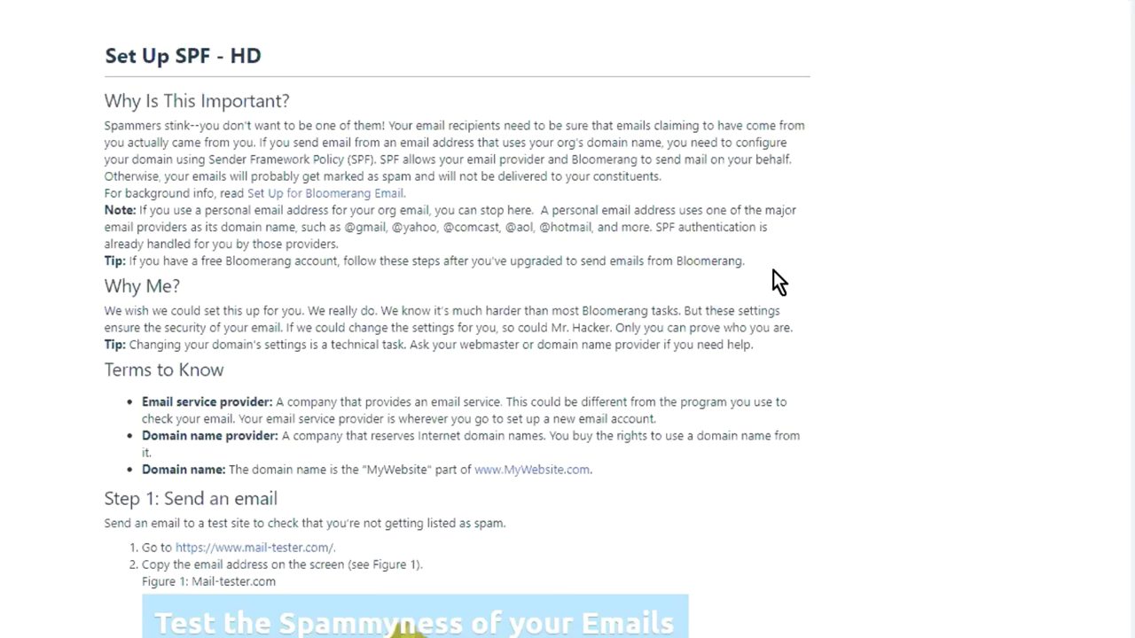
Read through the Set Up SPF article's three steps: mail-tester check, DNS provider, SPF record edit.
scroll(773, 270, "down", 6)
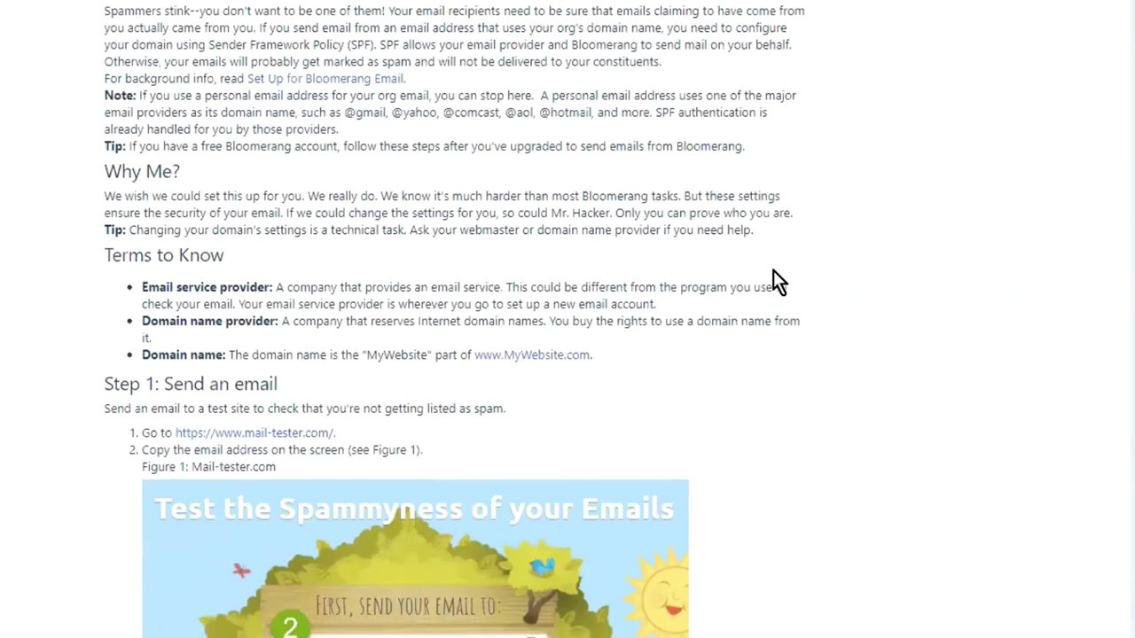
scroll(773, 270, "down", 2)
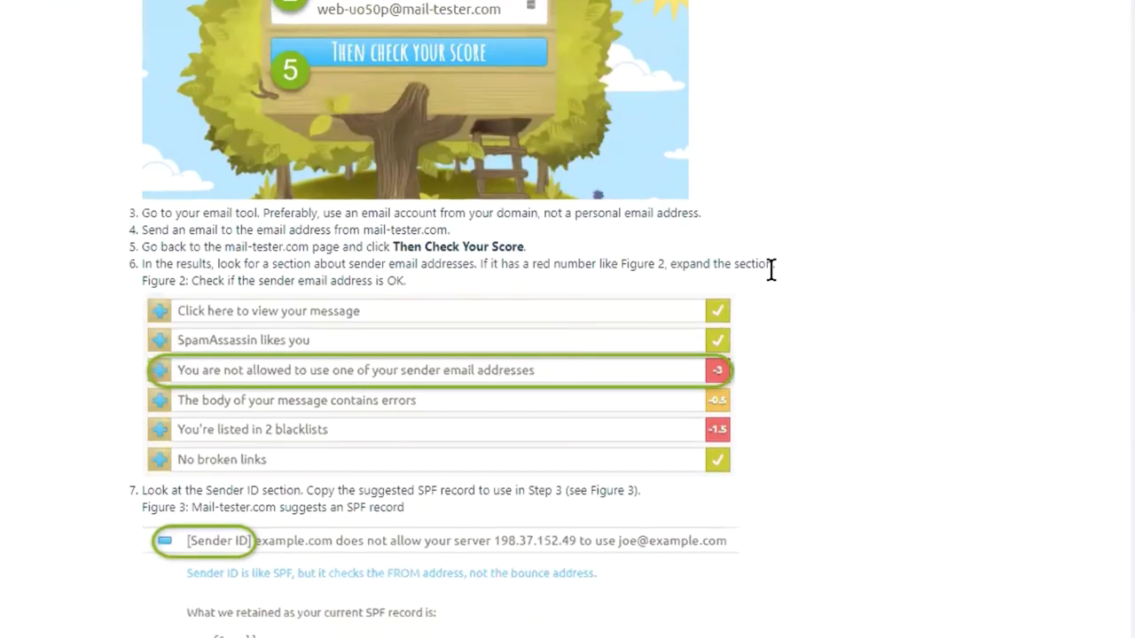
scroll(800, 235, "down", 7)
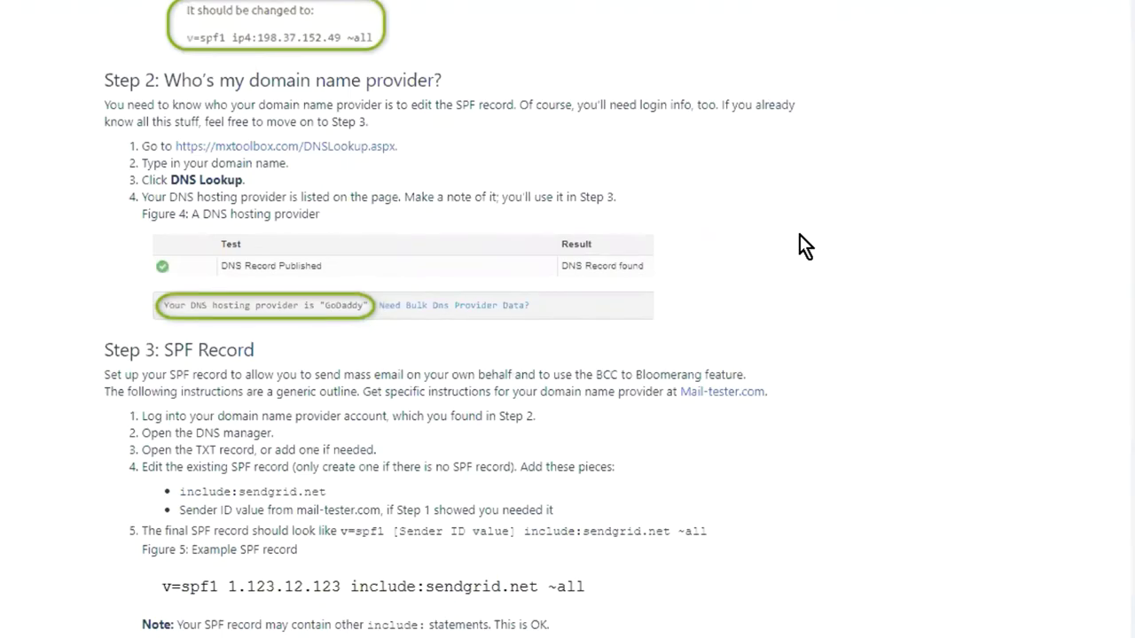
scroll(800, 235, "down", 4)
scroll(801, 244, "up", 10)
scroll(802, 244, "up", 7)
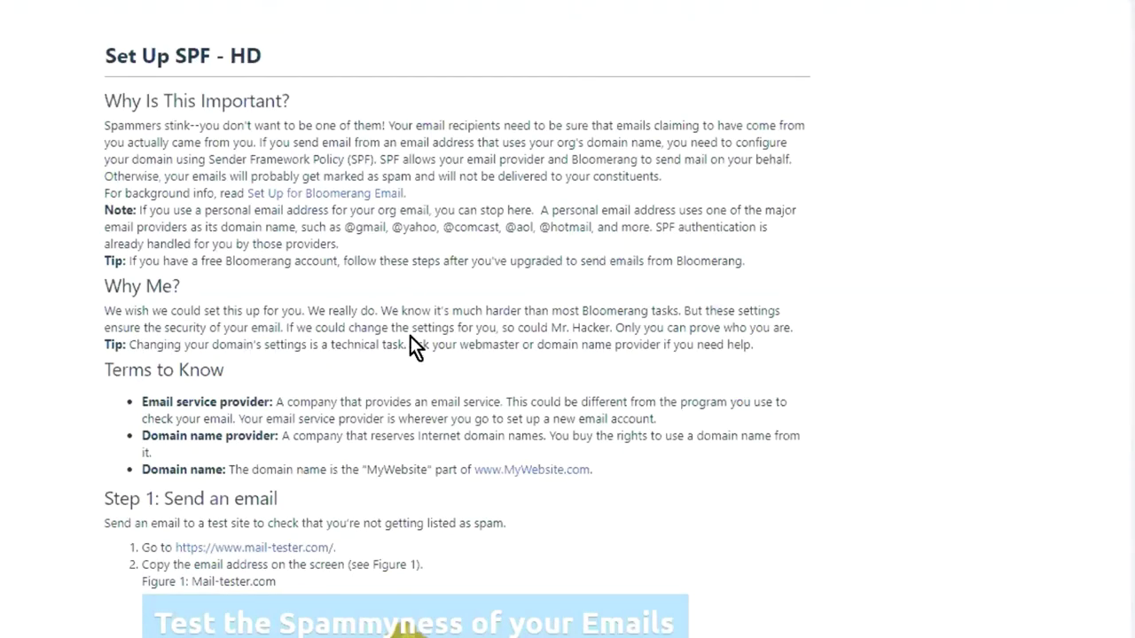
scroll(413, 313, "down", 4)
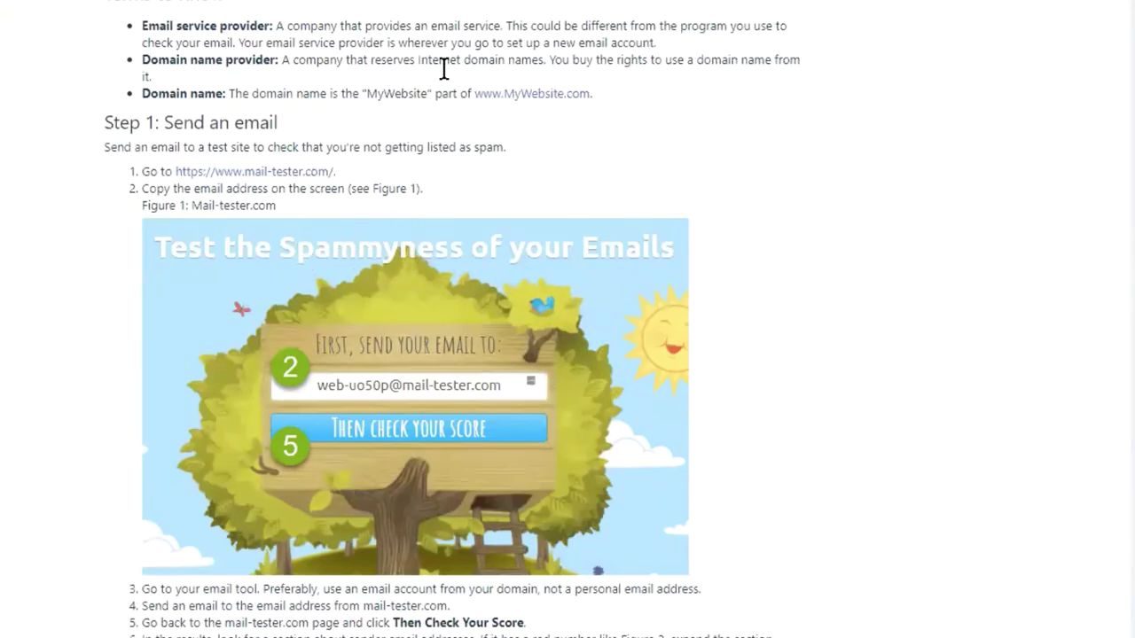
scroll(453, 101, "down", 7)
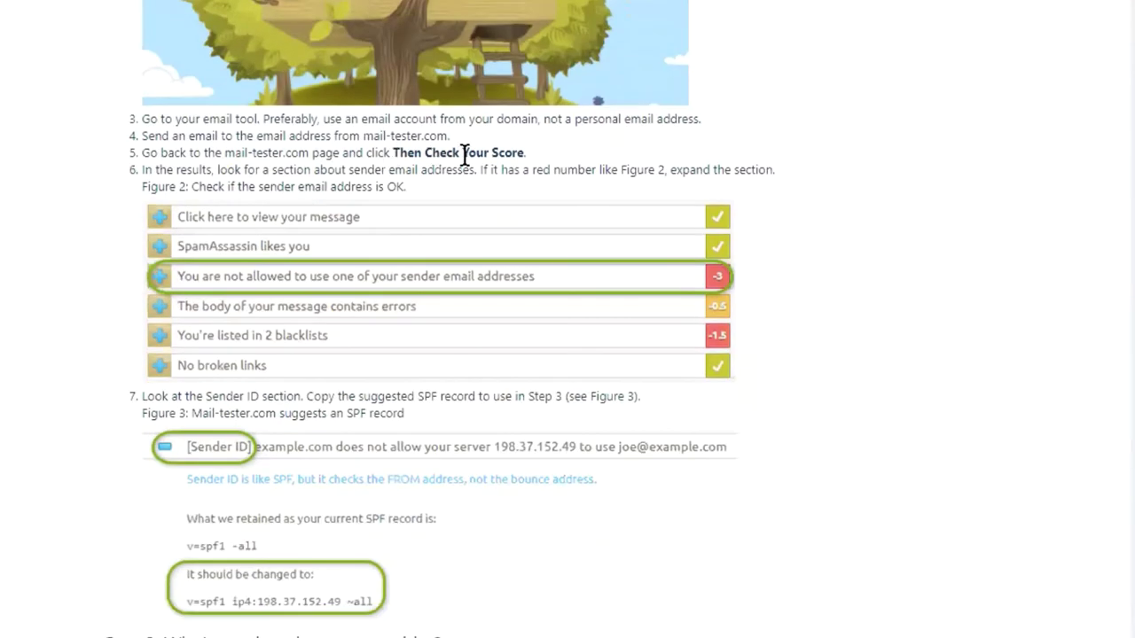
scroll(502, 300, "down", 1)
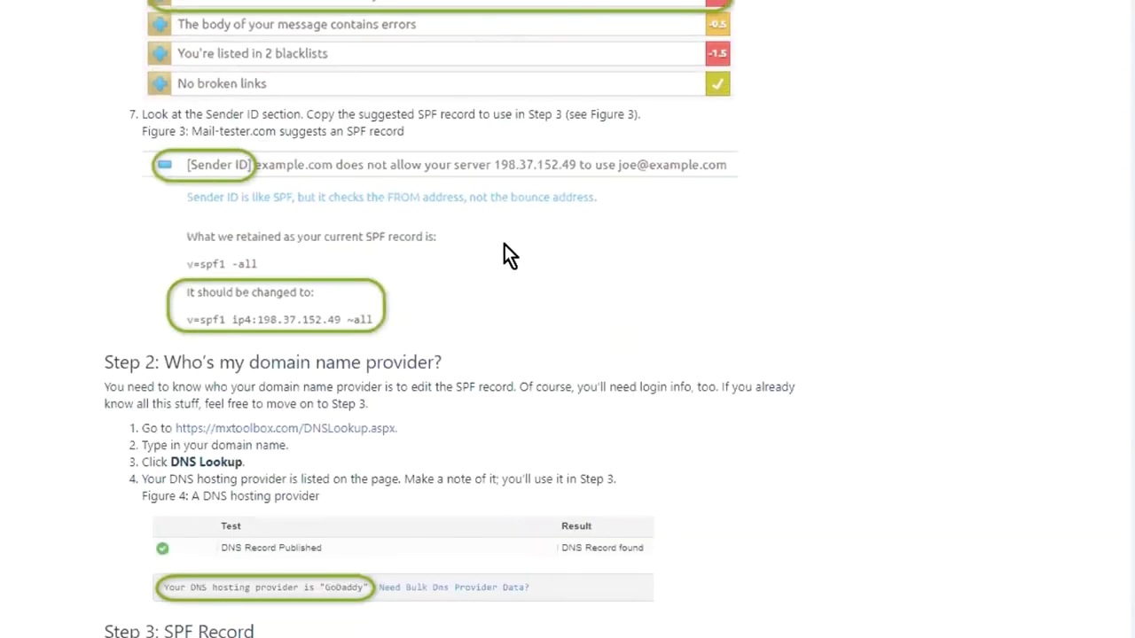
scroll(513, 244, "down", 2)
scroll(661, 190, "up", 15)
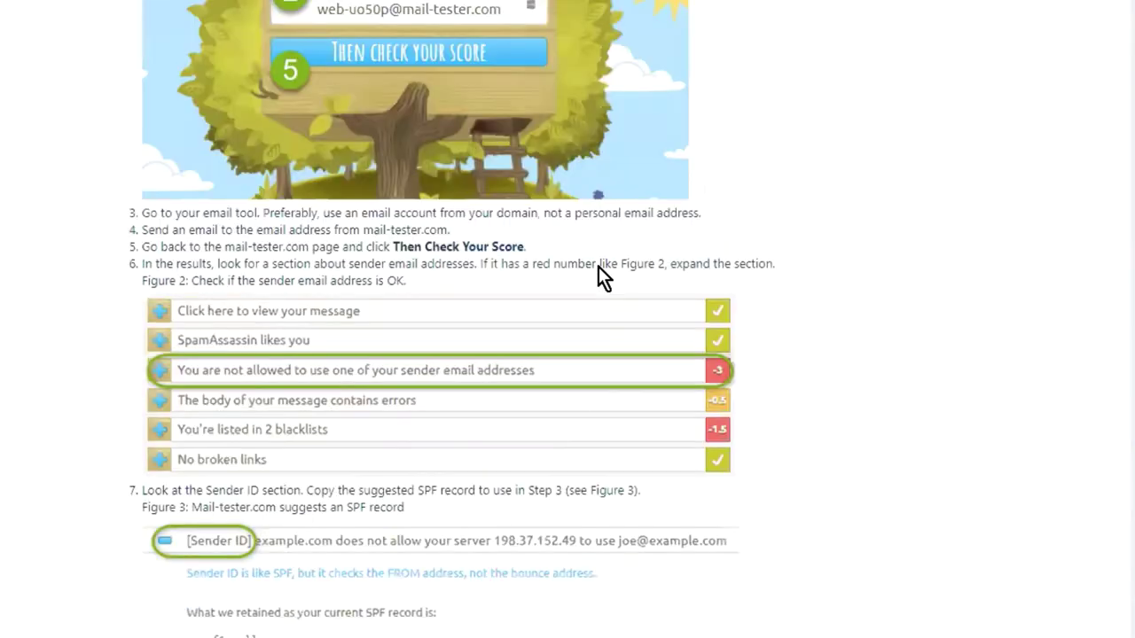
Open the 'Set Up for Bloomerang Emails - HD' article, then bring up Bloomerang's Emails flyout.
left_click(352, 98)
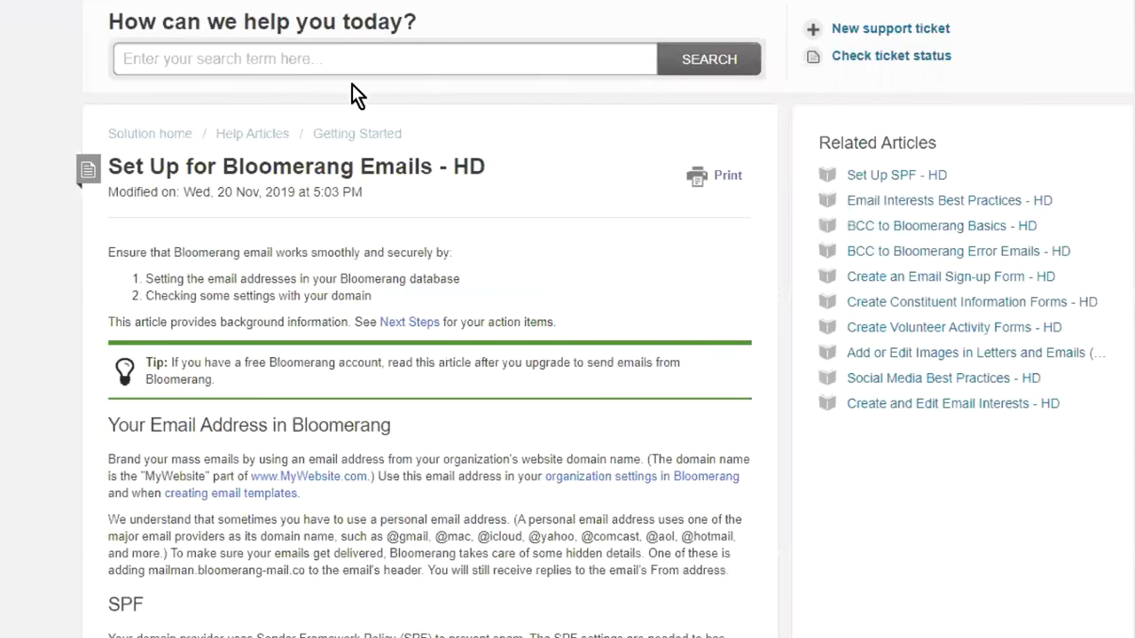
scroll(564, 225, "down", 4)
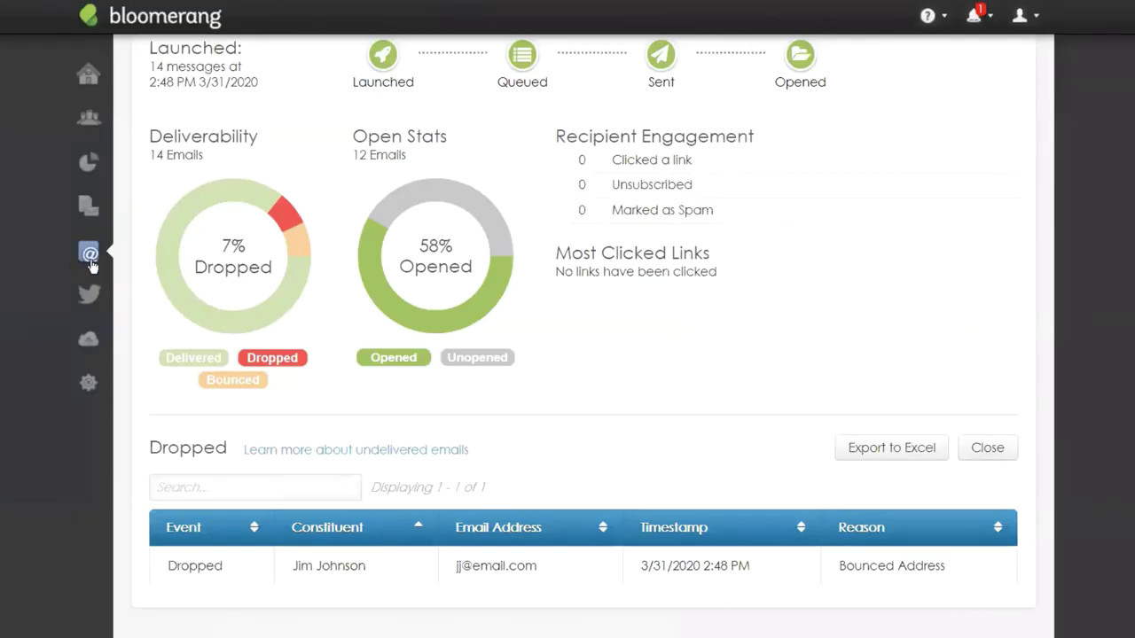
mouse_move(90, 255)
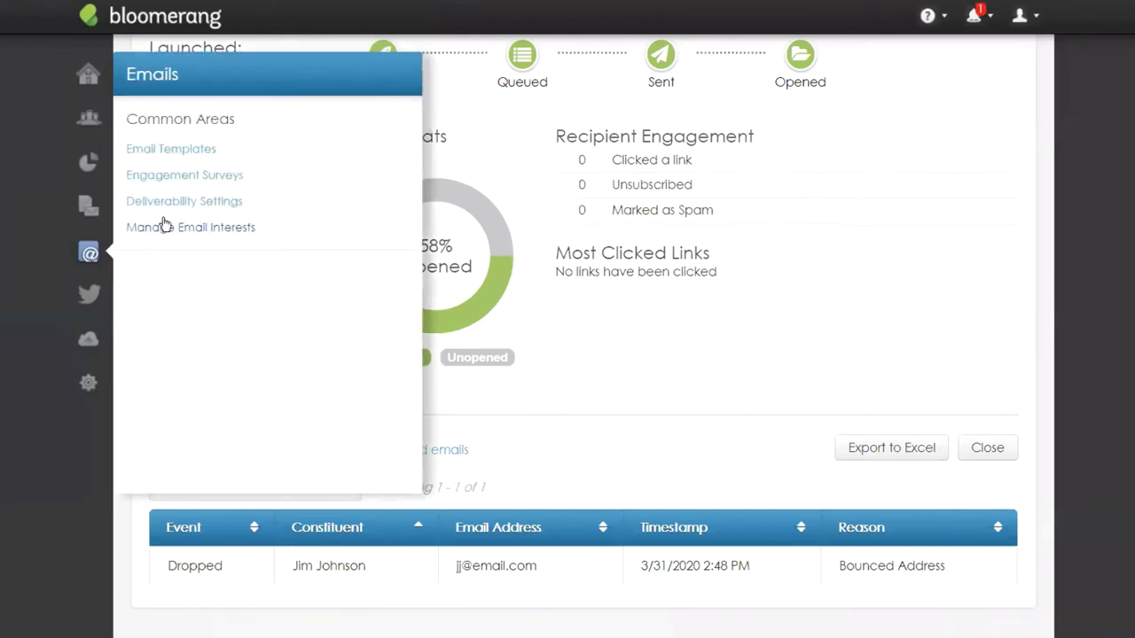
In Deliverability Settings, replace the Phone field placeholder with 555-555555.
left_click(187, 203)
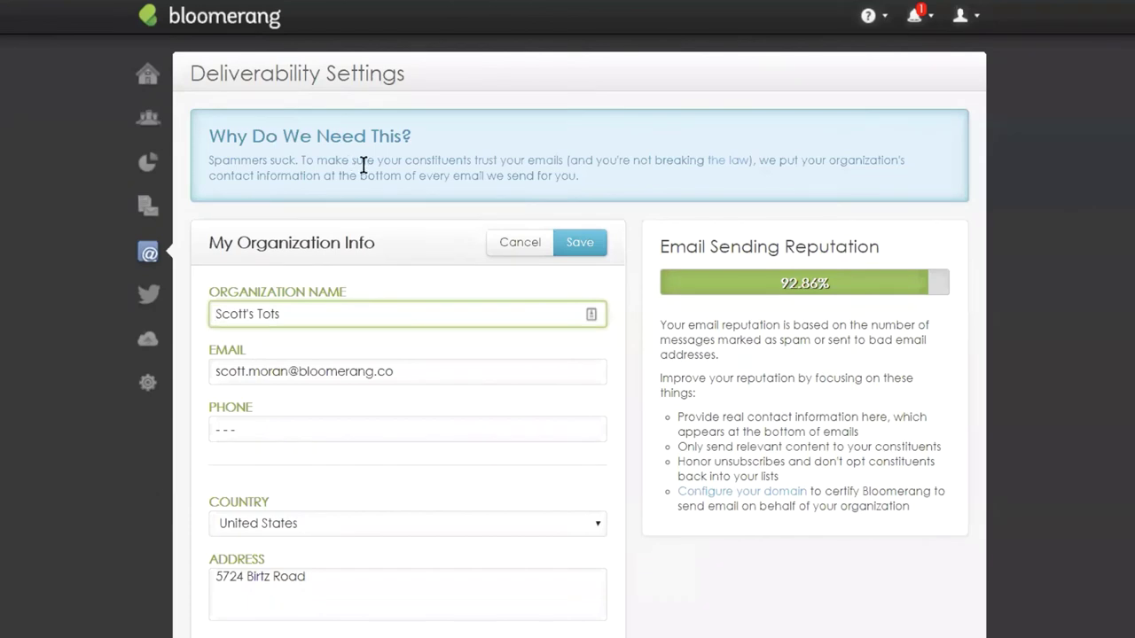
scroll(511, 346, "down", 1)
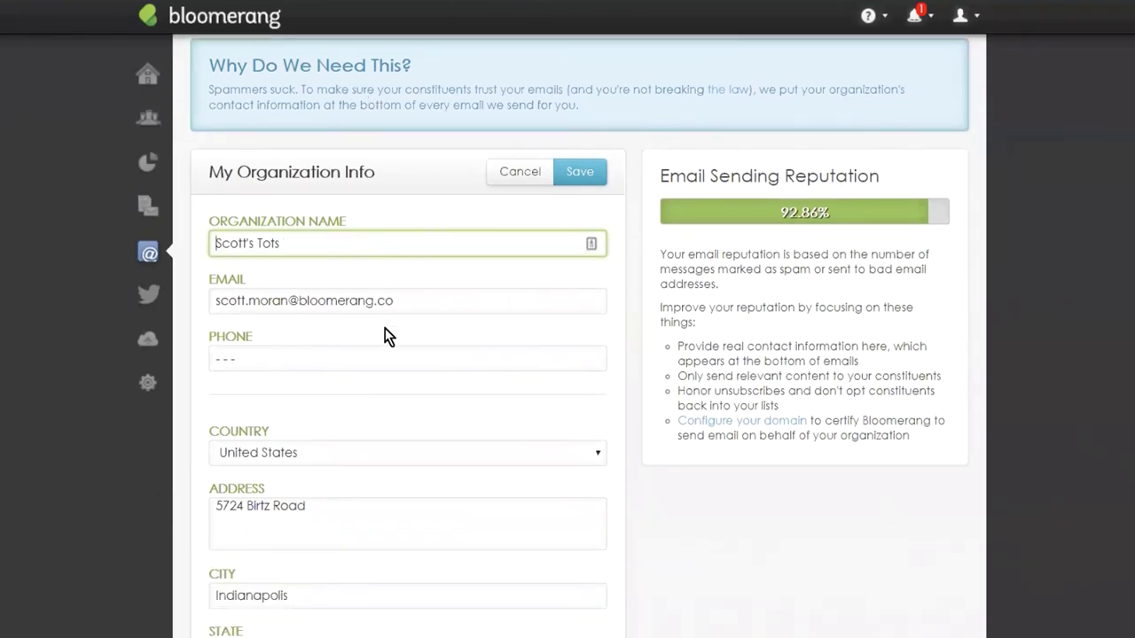
left_click(310, 358)
double_click(313, 358)
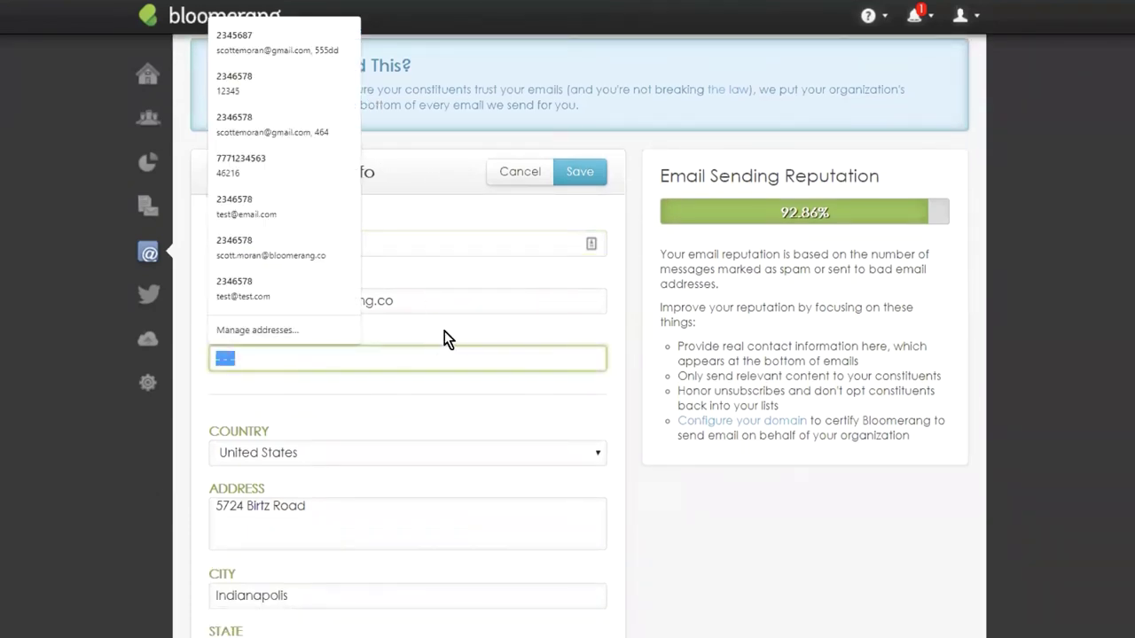
key("BackSpace")
type("555-")
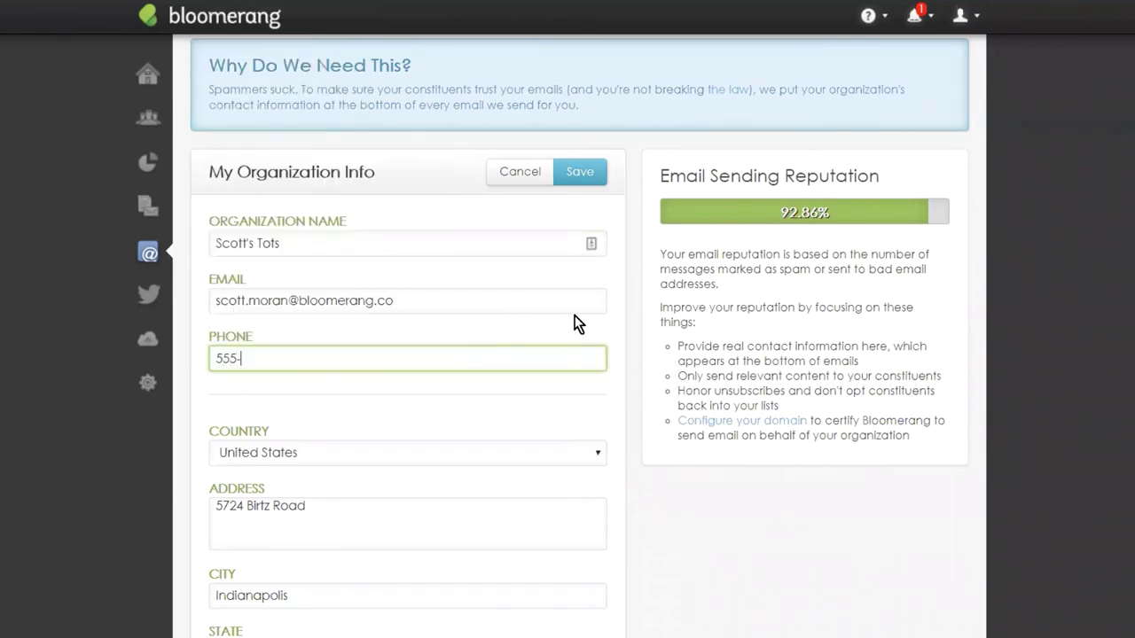
type("555555")
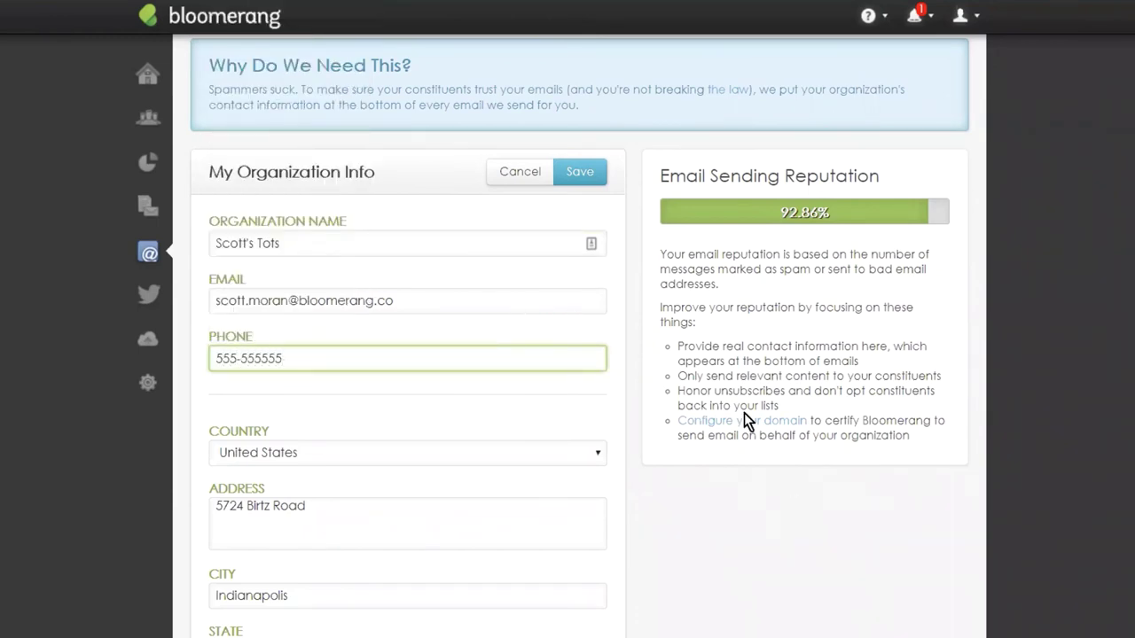
scroll(789, 375, "down", 1)
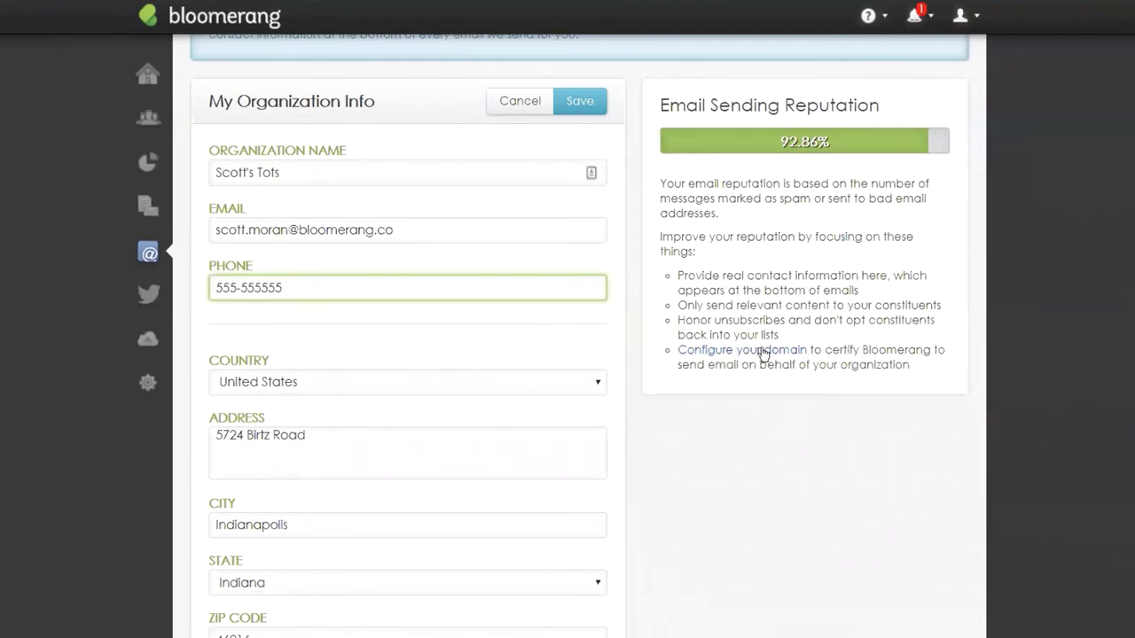
Confirm the phone number entry and look over the help menu options.
left_click(752, 419)
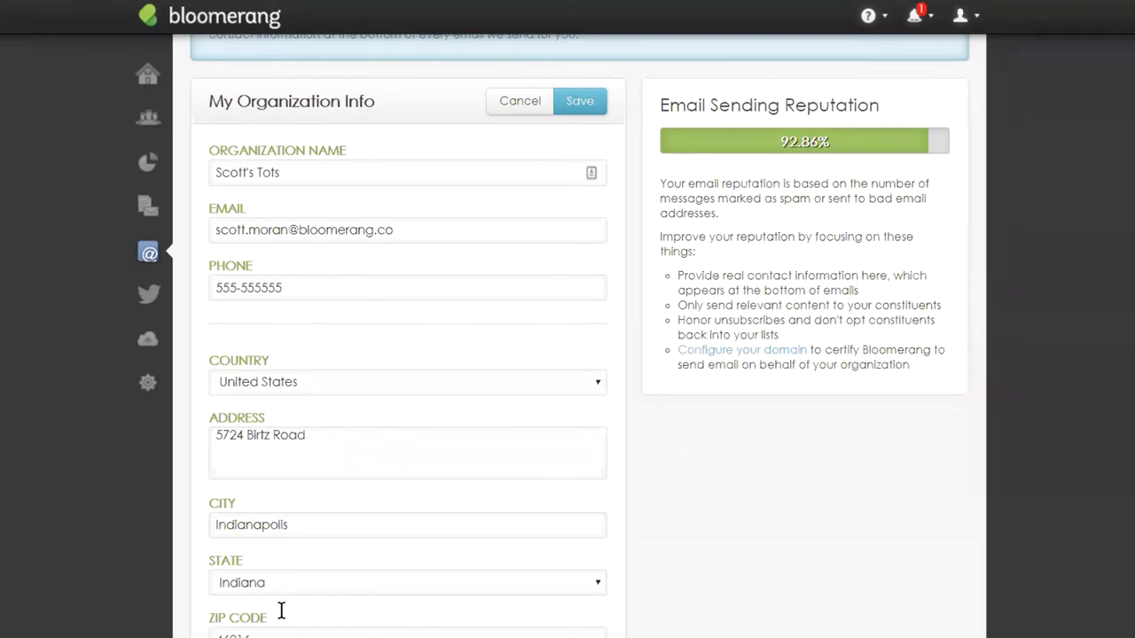
left_click(869, 18)
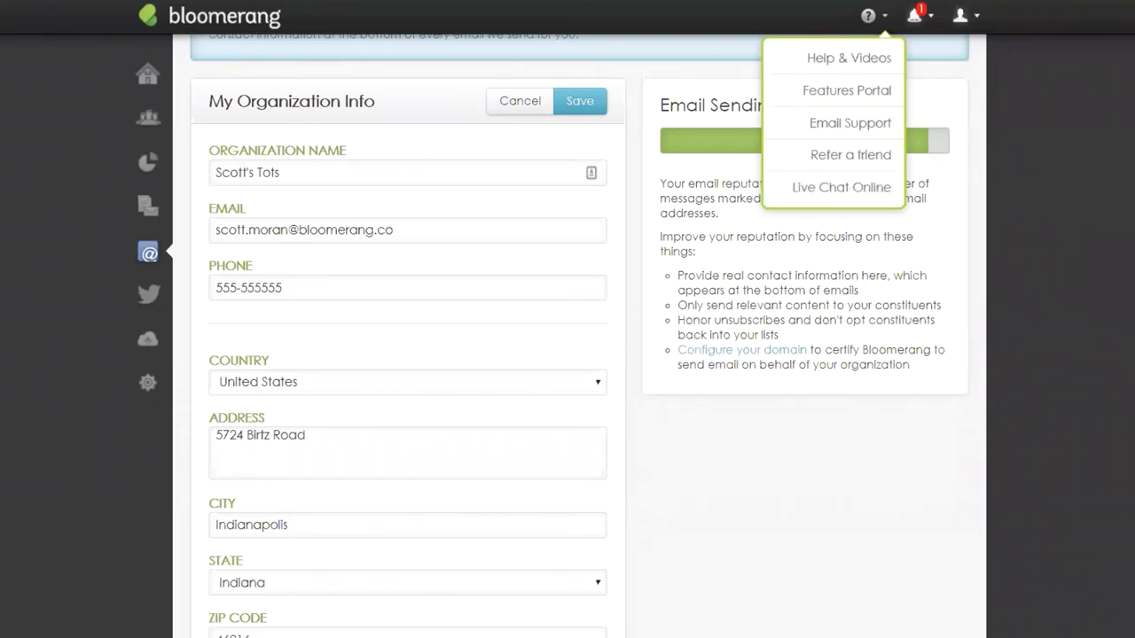
left_click(1107, 494)
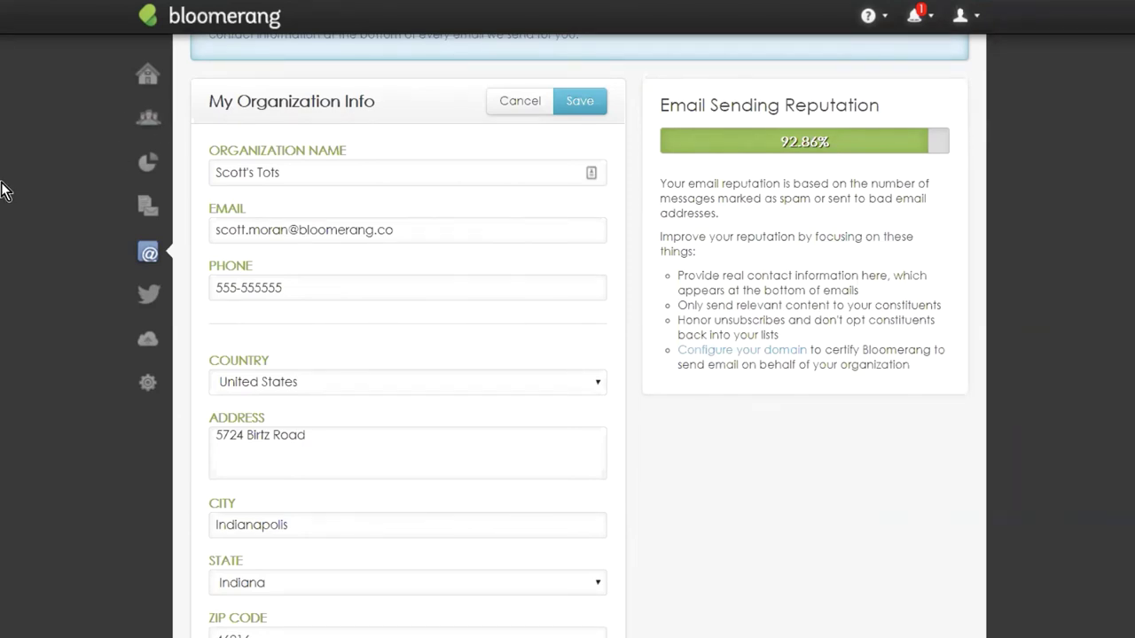
Go to Email Templates from the Emails flyout and scroll through the 33 active templates.
left_click(148, 253)
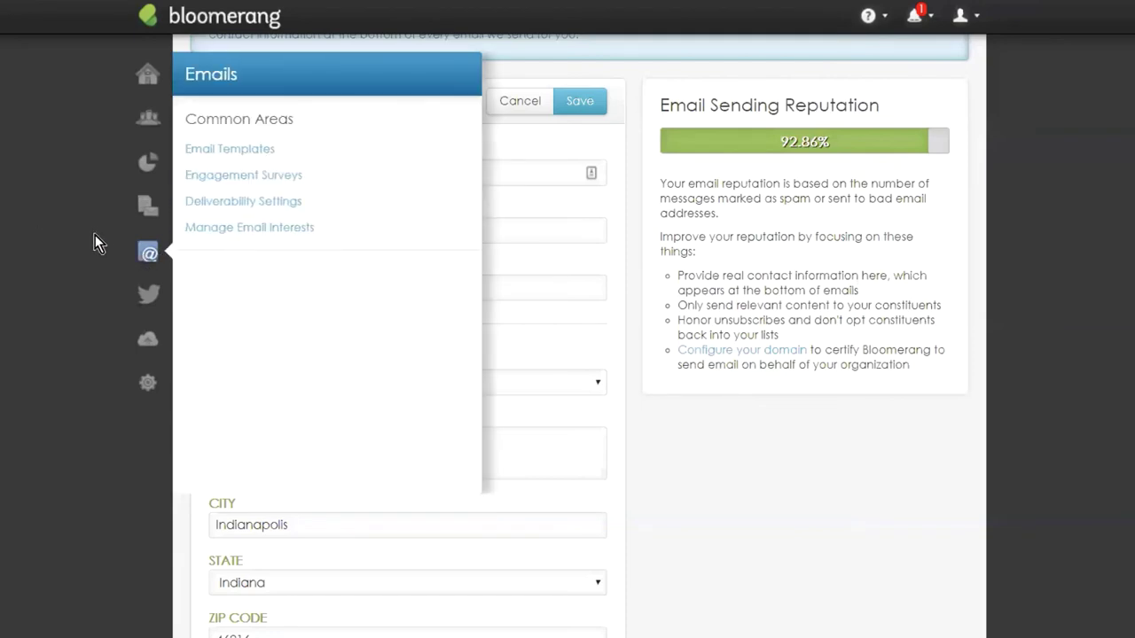
left_click(198, 148)
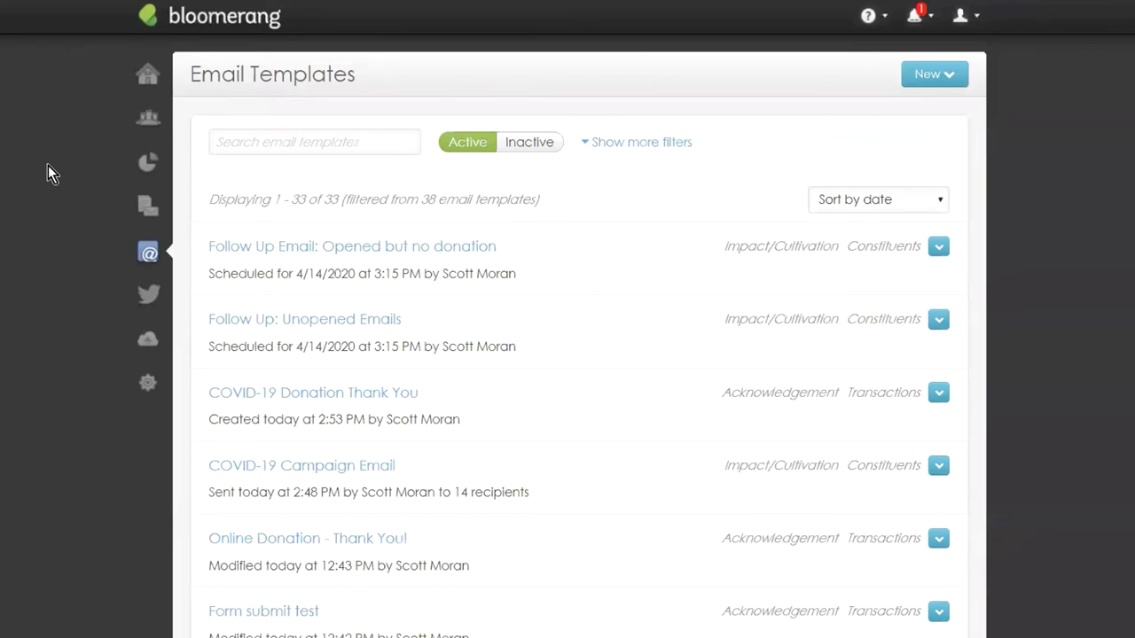
scroll(281, 324, "down", 3)
scroll(283, 316, "up", 1)
scroll(283, 317, "up", 2)
scroll(321, 474, "down", 3)
scroll(324, 474, "up", 3)
scroll(257, 384, "down", 3)
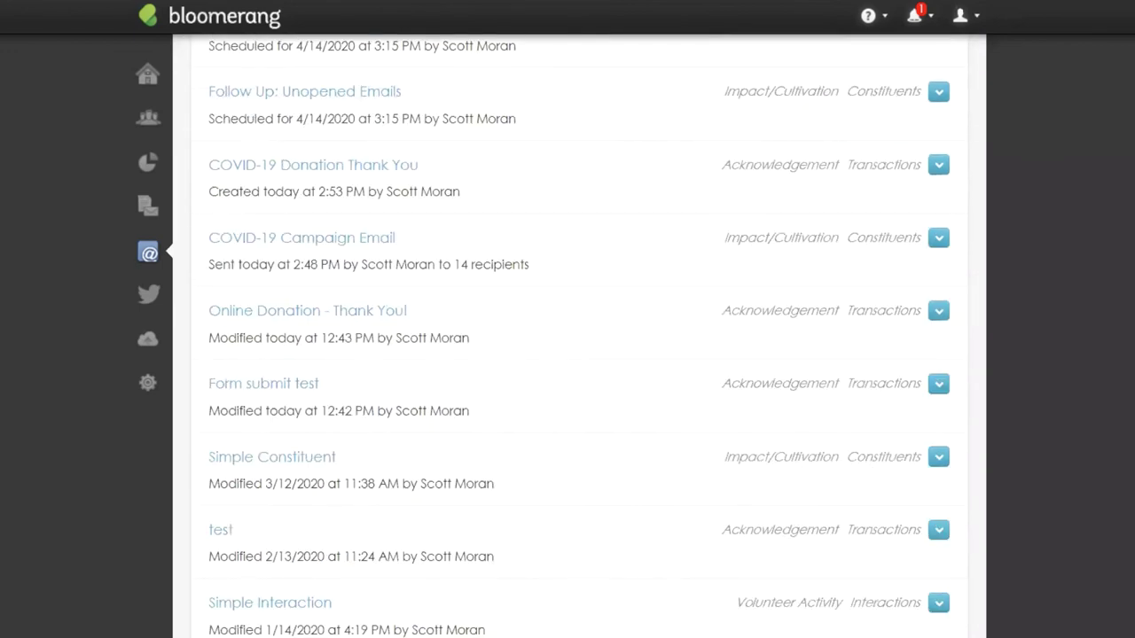
scroll(257, 385, "up", 3)
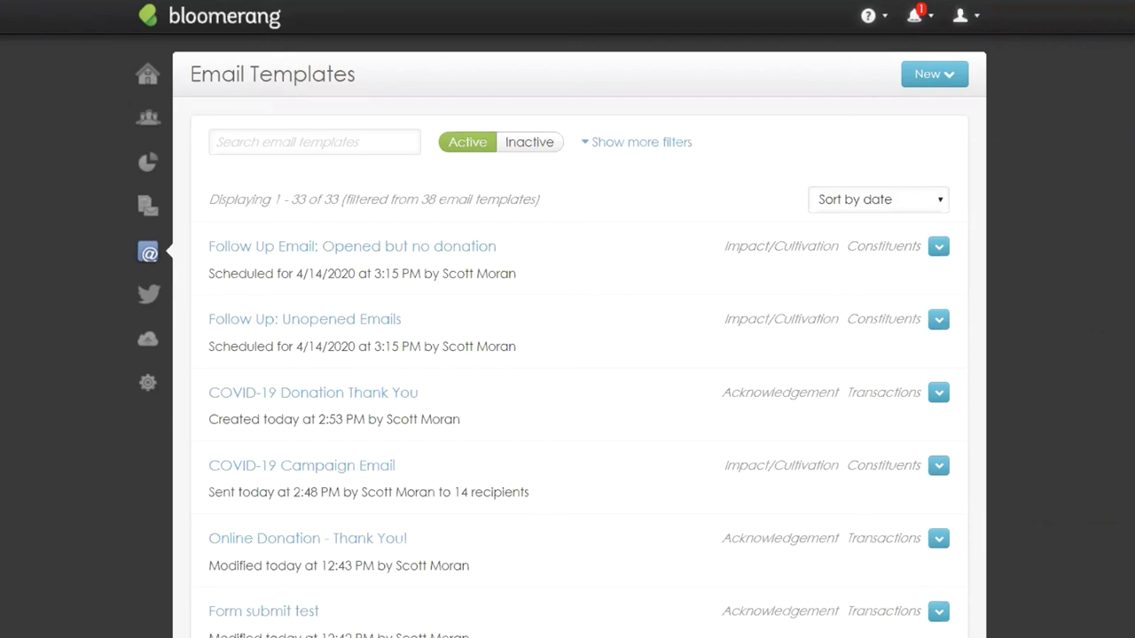
Open Website Integration from the Settings flyout and list the Online Giving Forms.
left_click(147, 382)
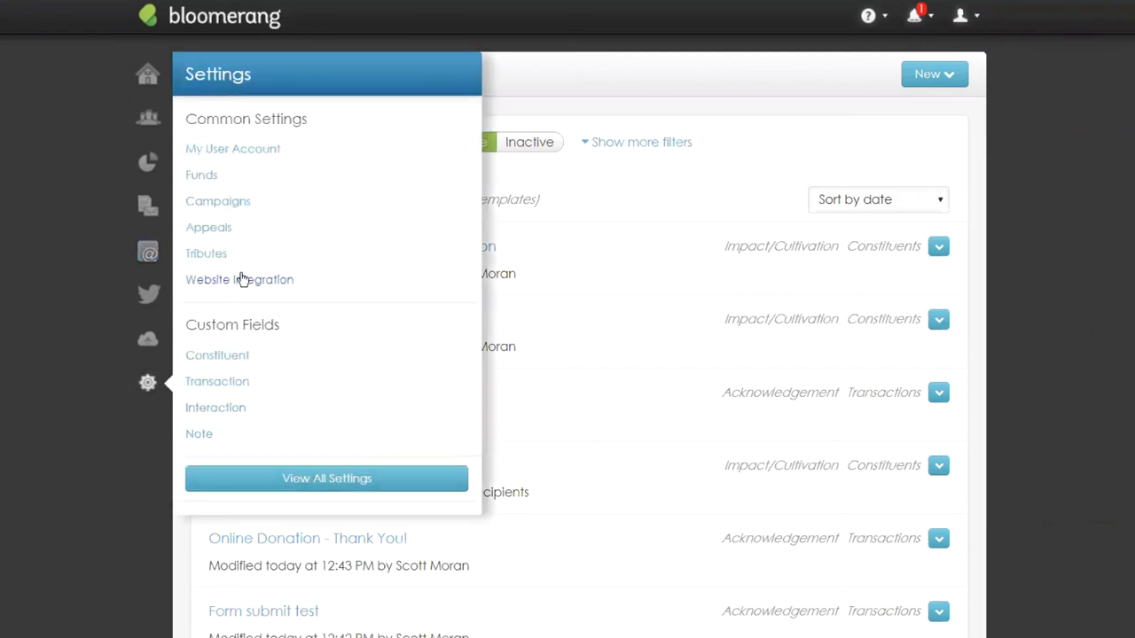
left_click(284, 280)
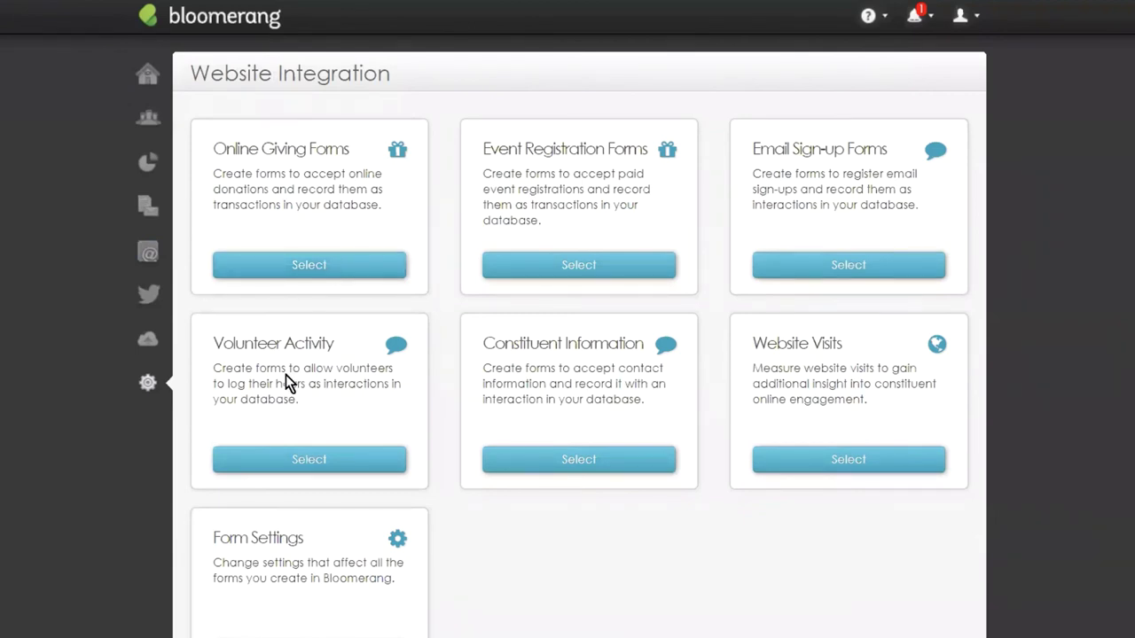
left_click(141, 397)
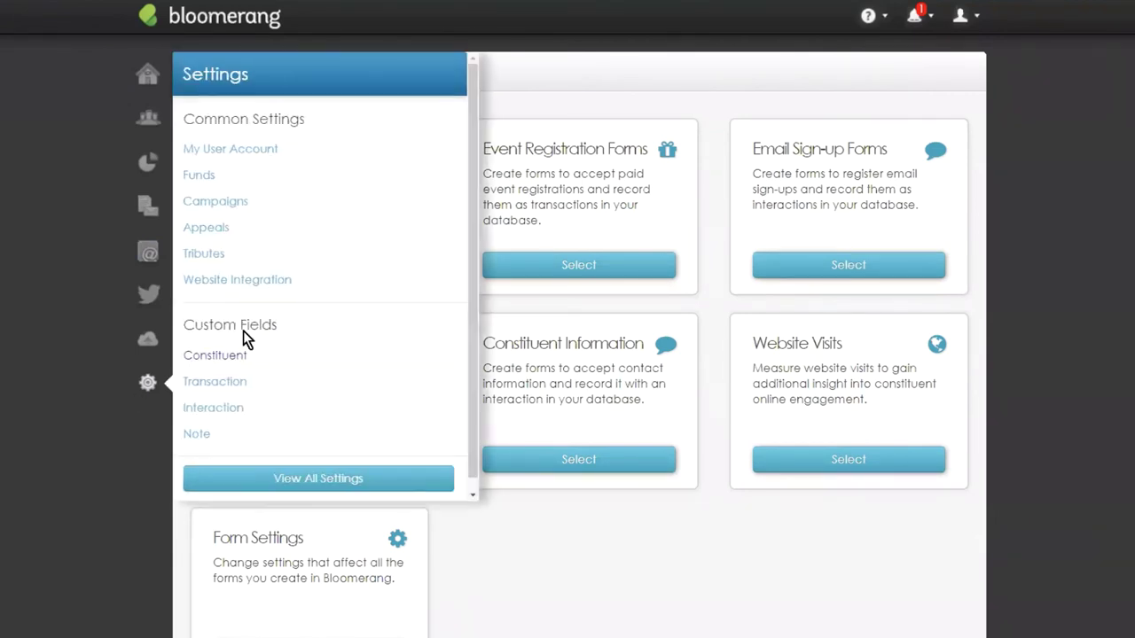
left_click(252, 280)
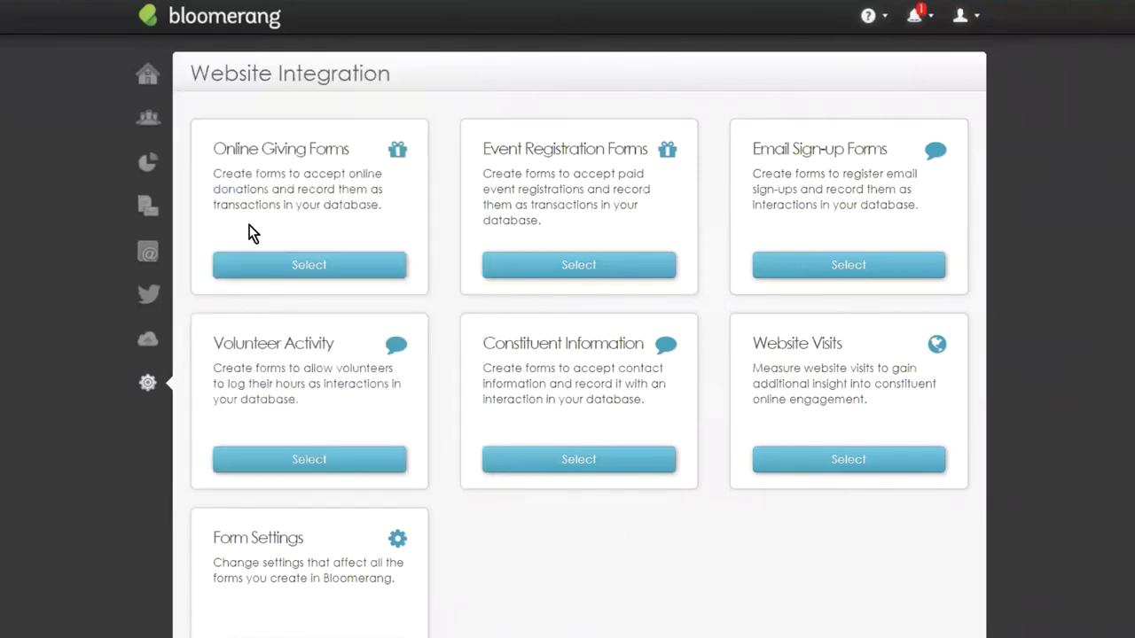
left_click(280, 265)
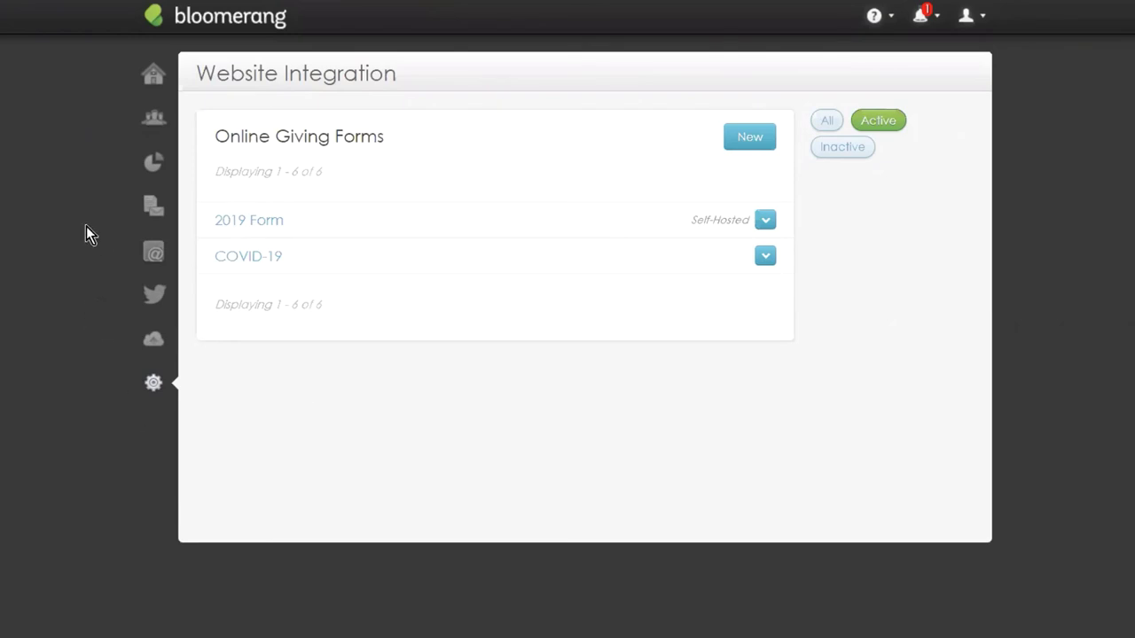
Open the Campaigns list from the gear Settings flyout to view the 12 active campaigns.
left_click(150, 388)
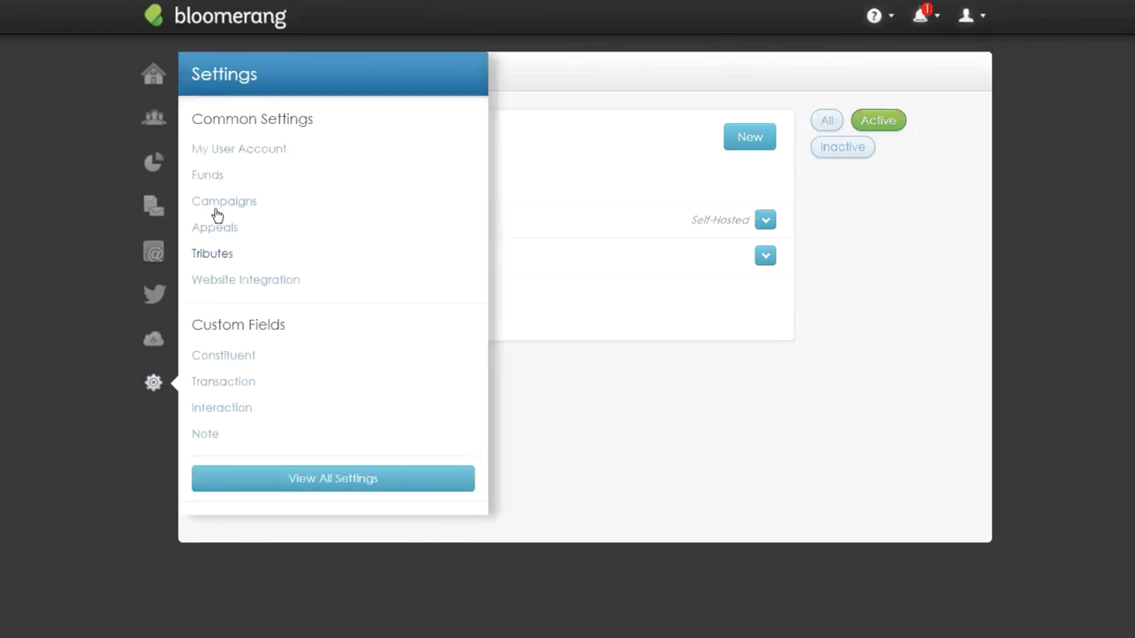
left_click(224, 202)
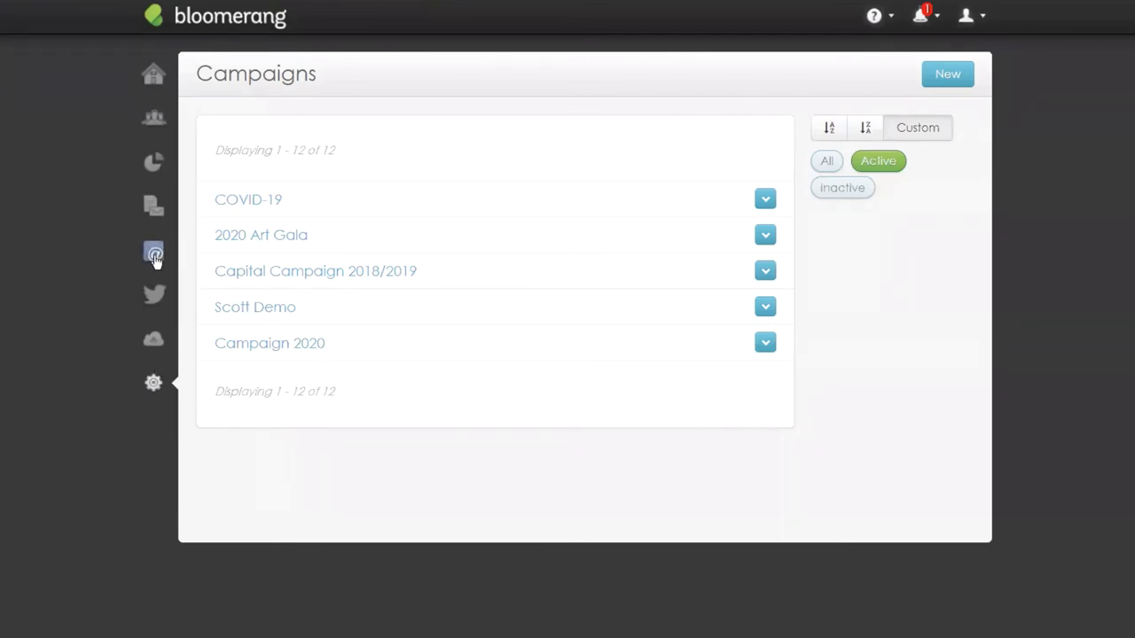
left_click(155, 254)
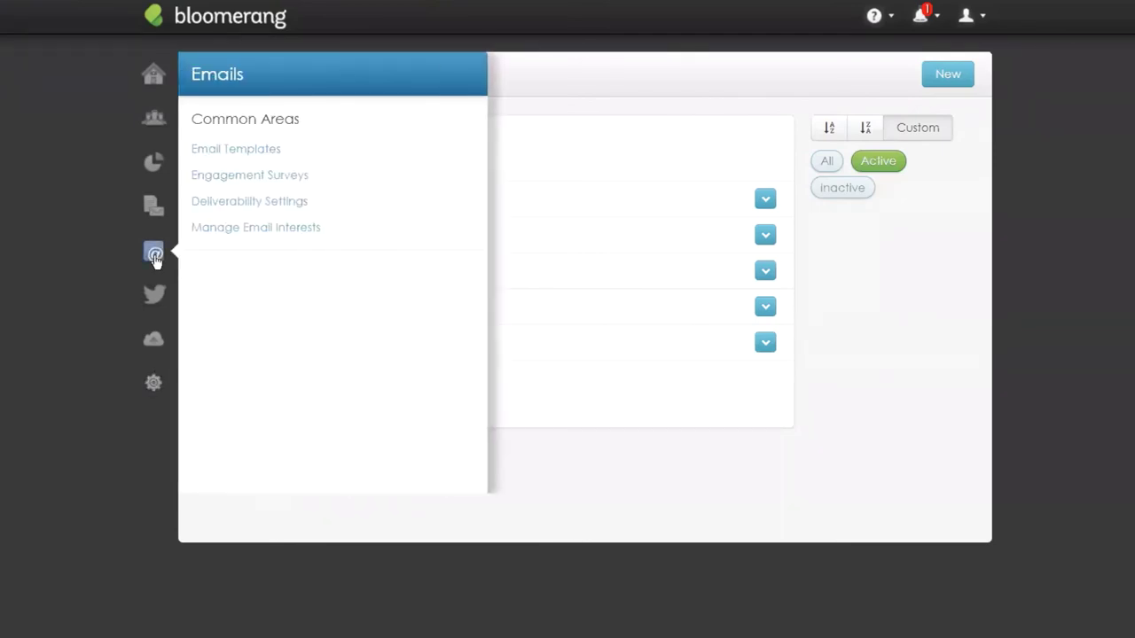
Open COVID-19 Campaign Email from Email Templates and scroll to its content blocks.
left_click(237, 149)
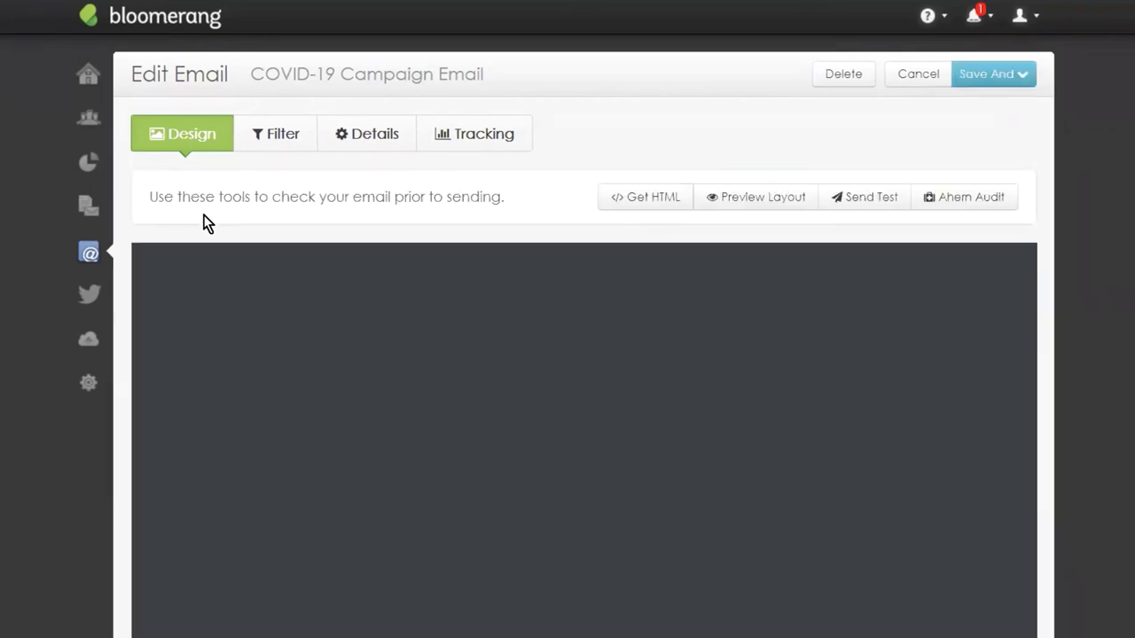
scroll(963, 580, "down", 2)
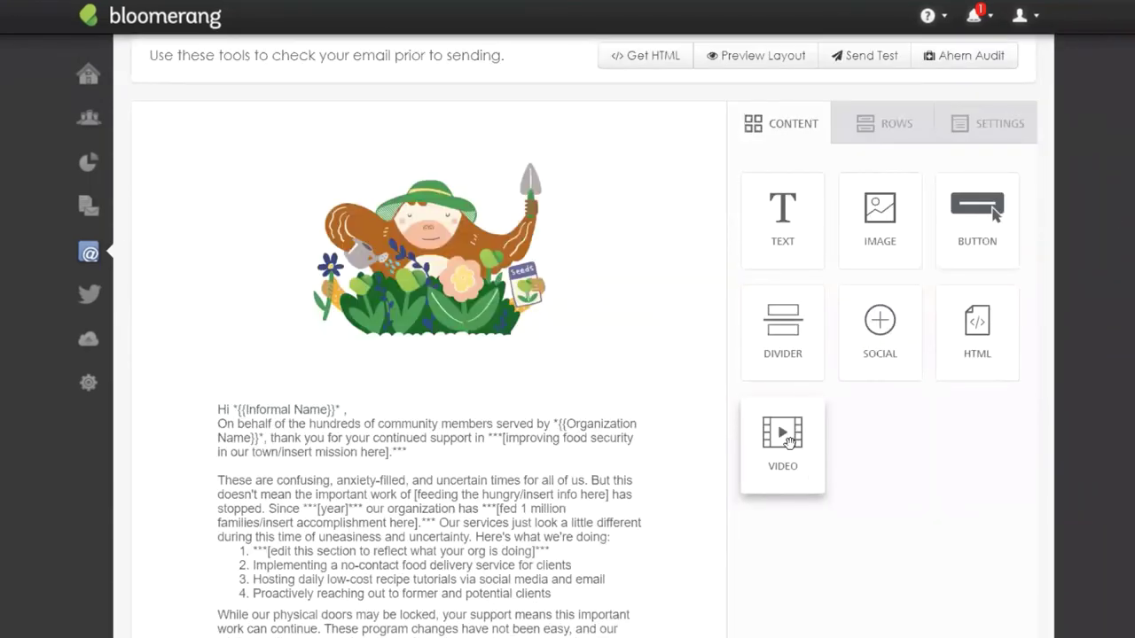
Drop a Video block under the gardening image and paste the YouTube video link.
left_click_drag(789, 441, 388, 462)
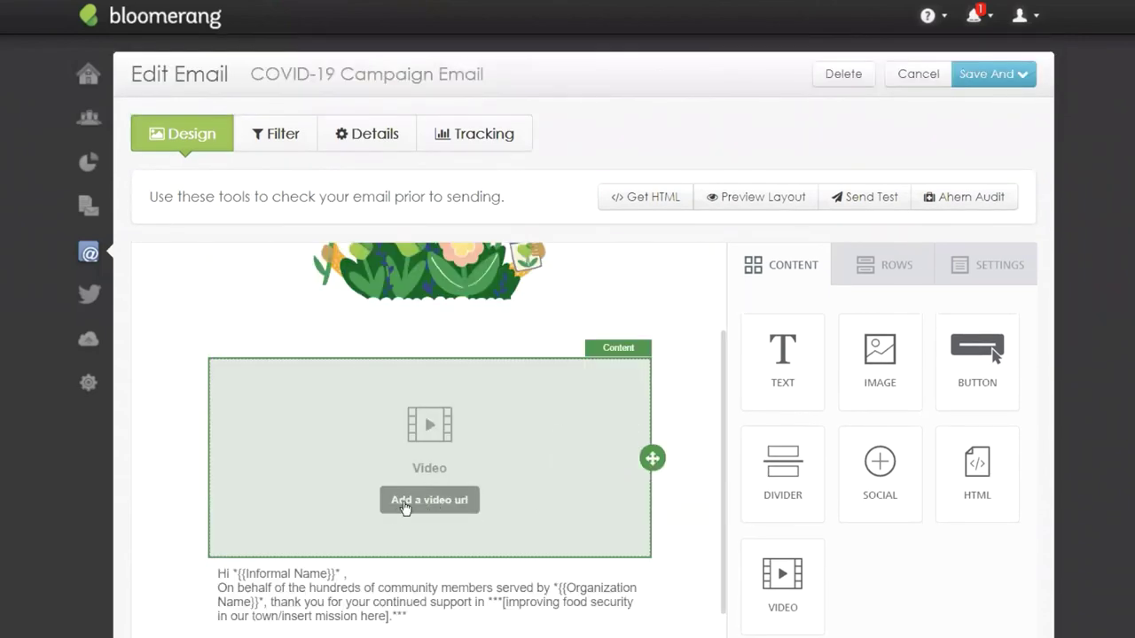
left_click(432, 506)
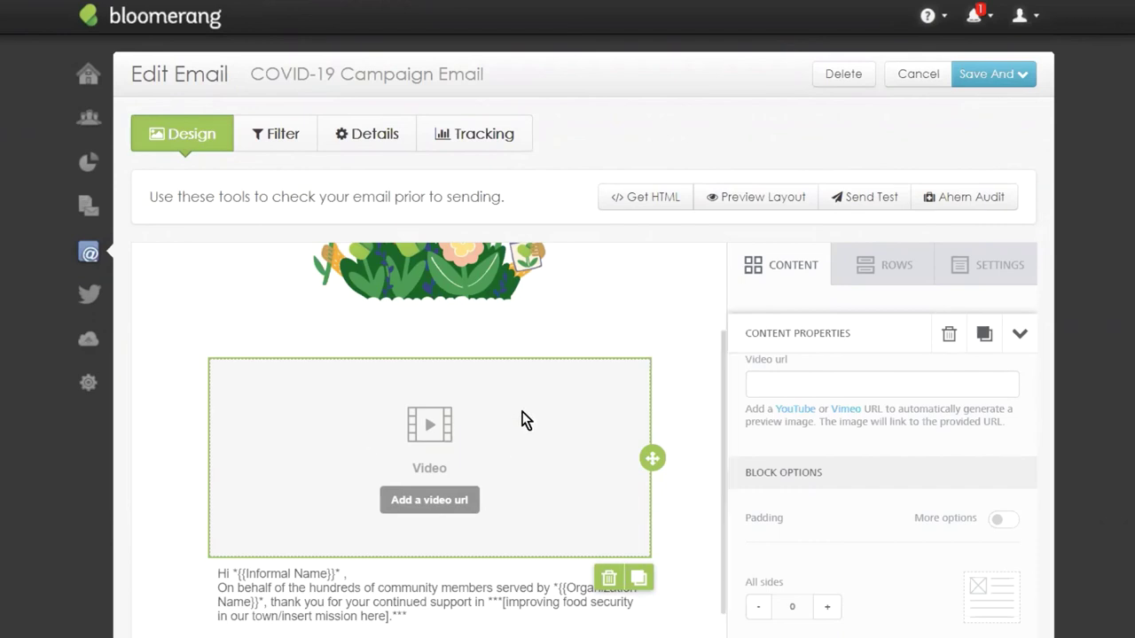
left_click(861, 387)
type("https://www.youtube.com/watch?v=TMbI4mGzWMs")
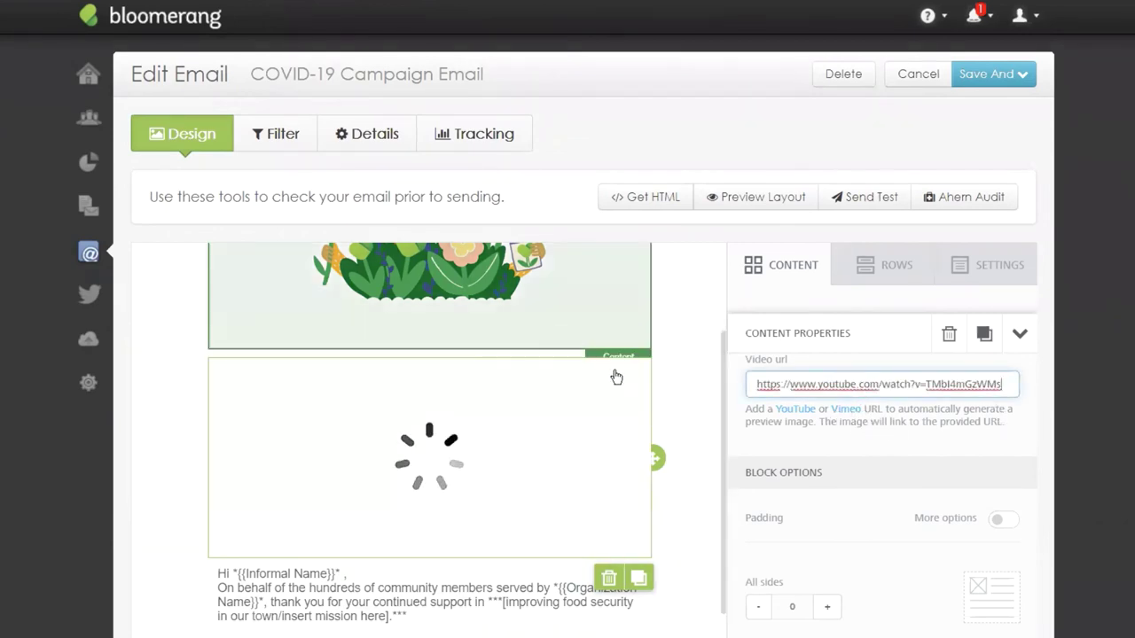
scroll(674, 284, "down", 2)
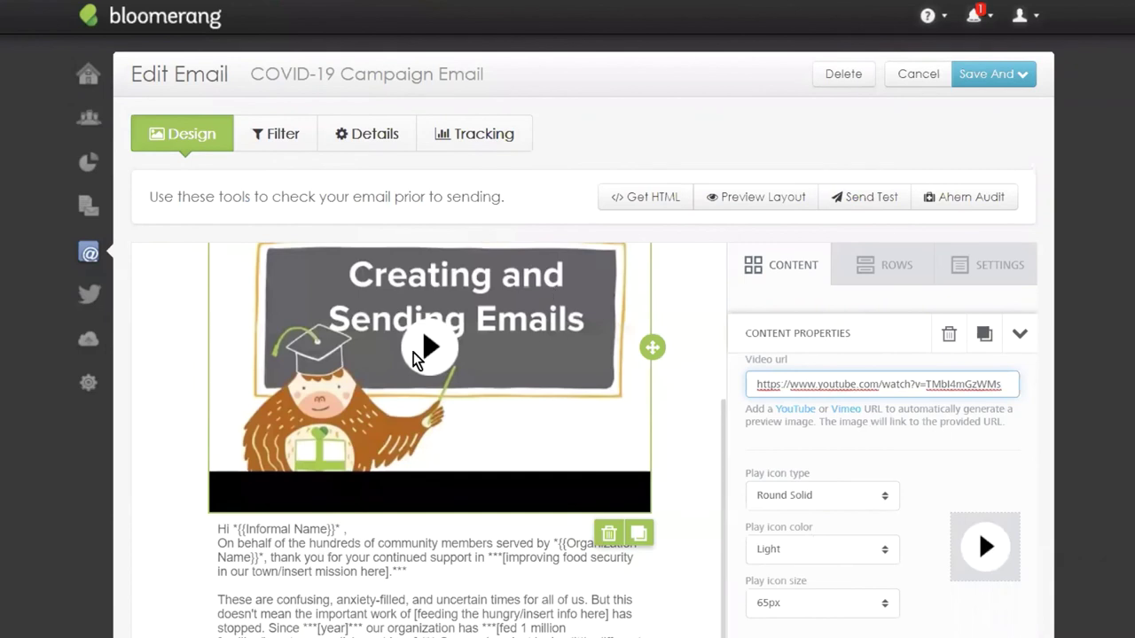
Set the video's play icon type to Round Outline and recheck the video link.
left_click(842, 499)
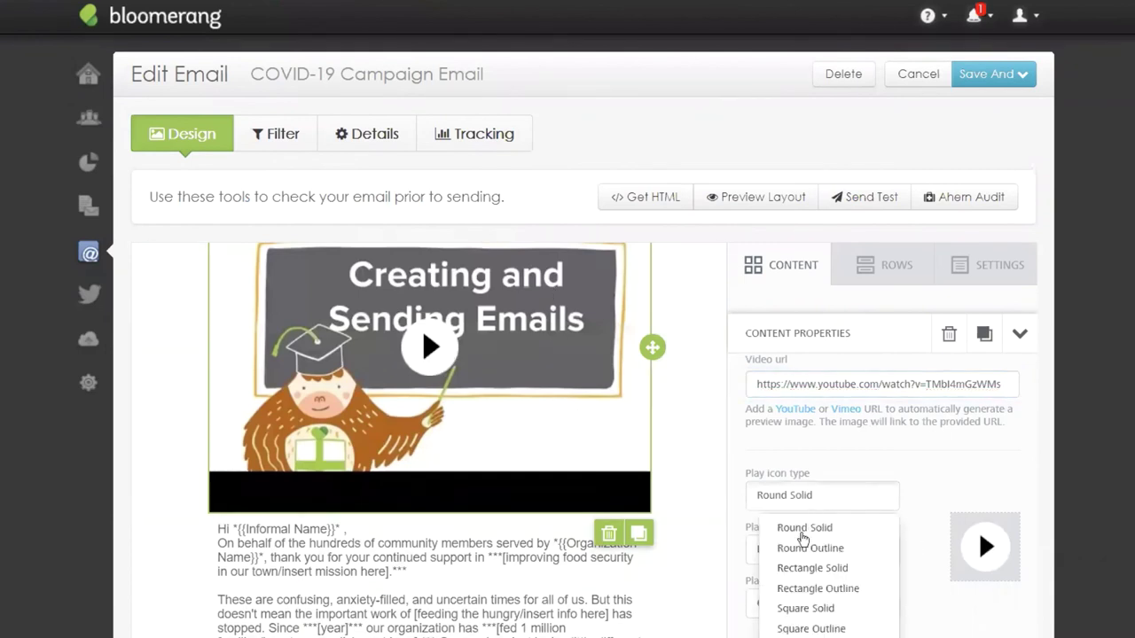
left_click(806, 549)
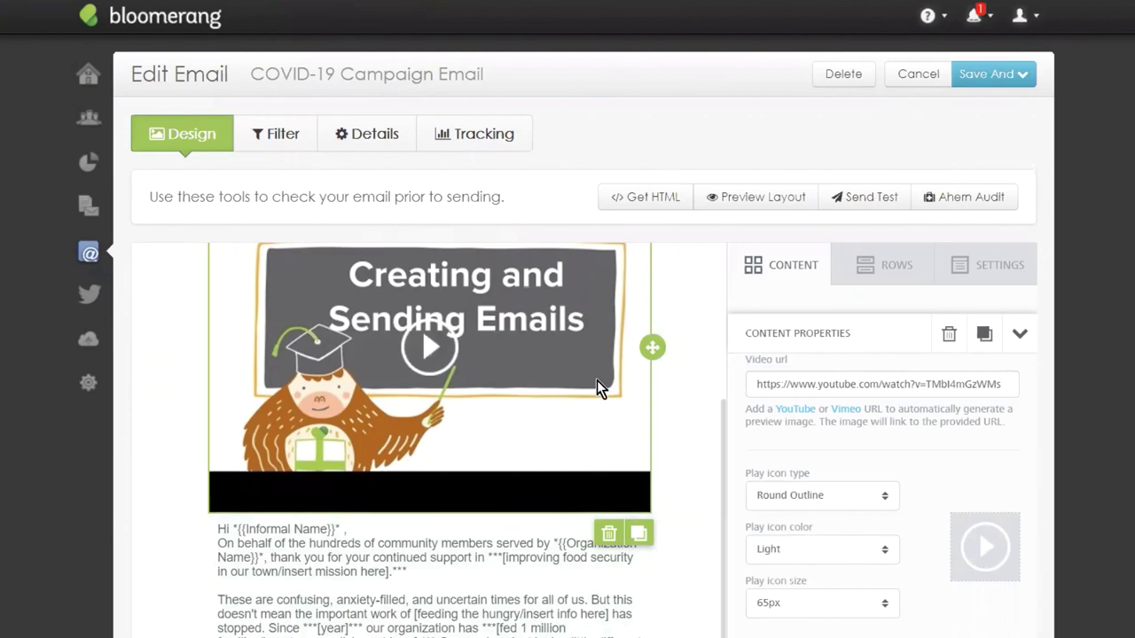
scroll(598, 387, "up", 4)
scroll(620, 399, "down", 2)
scroll(1130, 273, "down", 2)
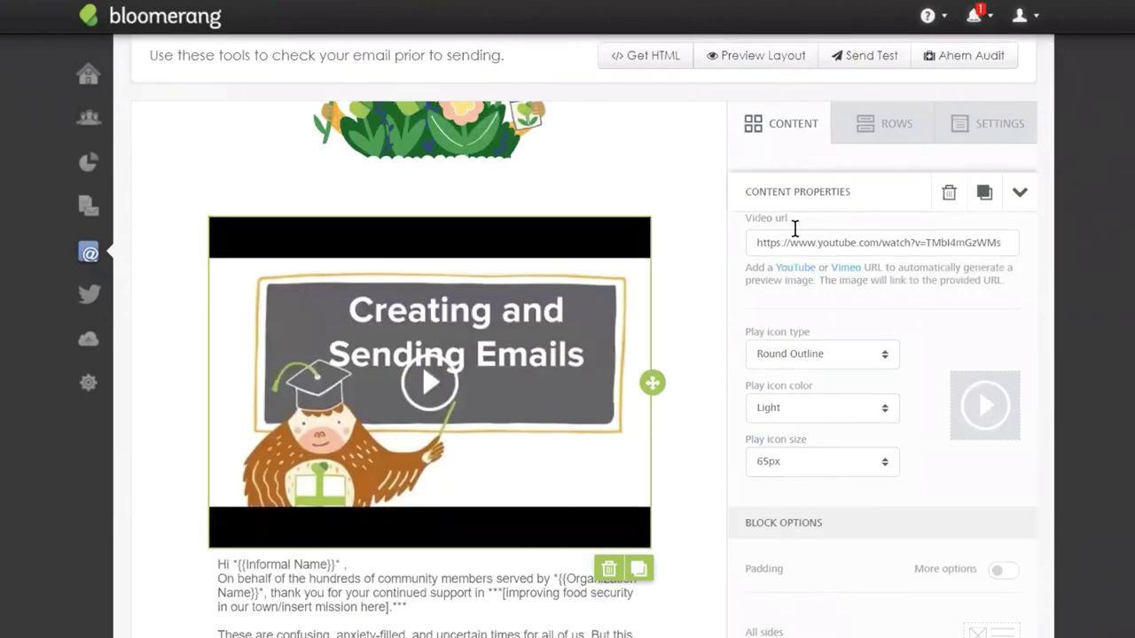
triple_click(844, 240)
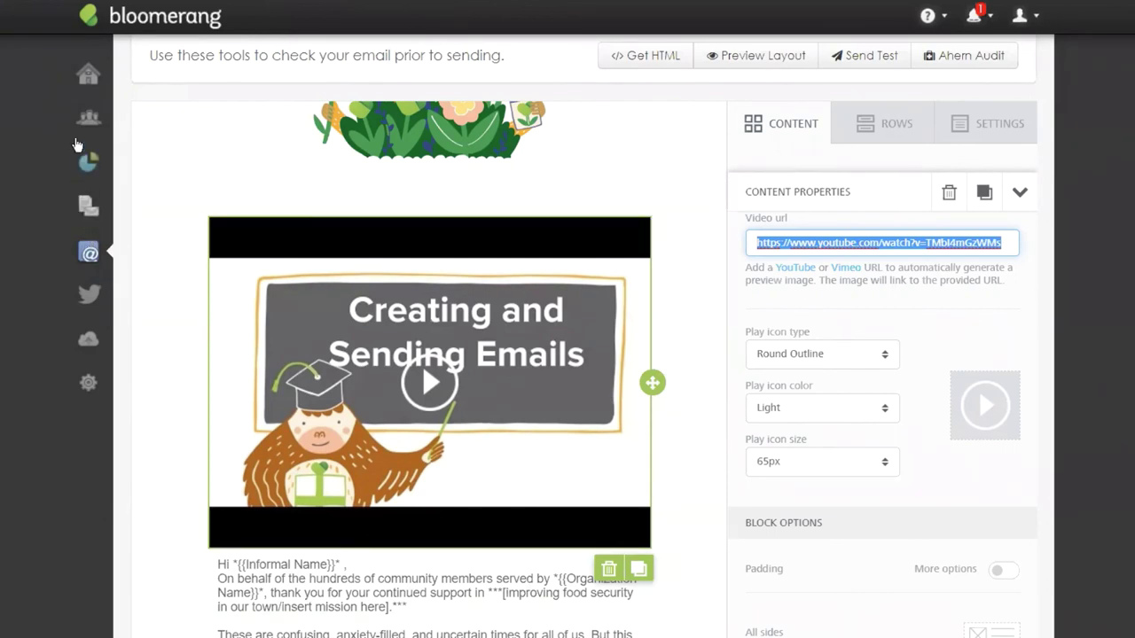
Leave the COVID-19 email editor without saving and go to the Imports page.
left_click(88, 340)
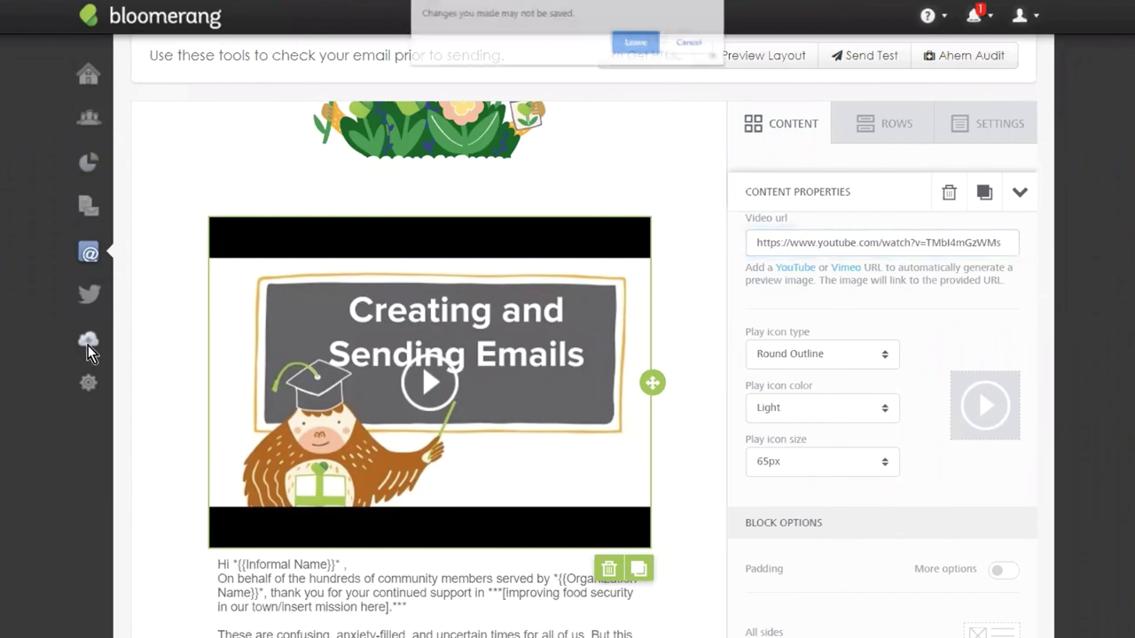
left_click(656, 41)
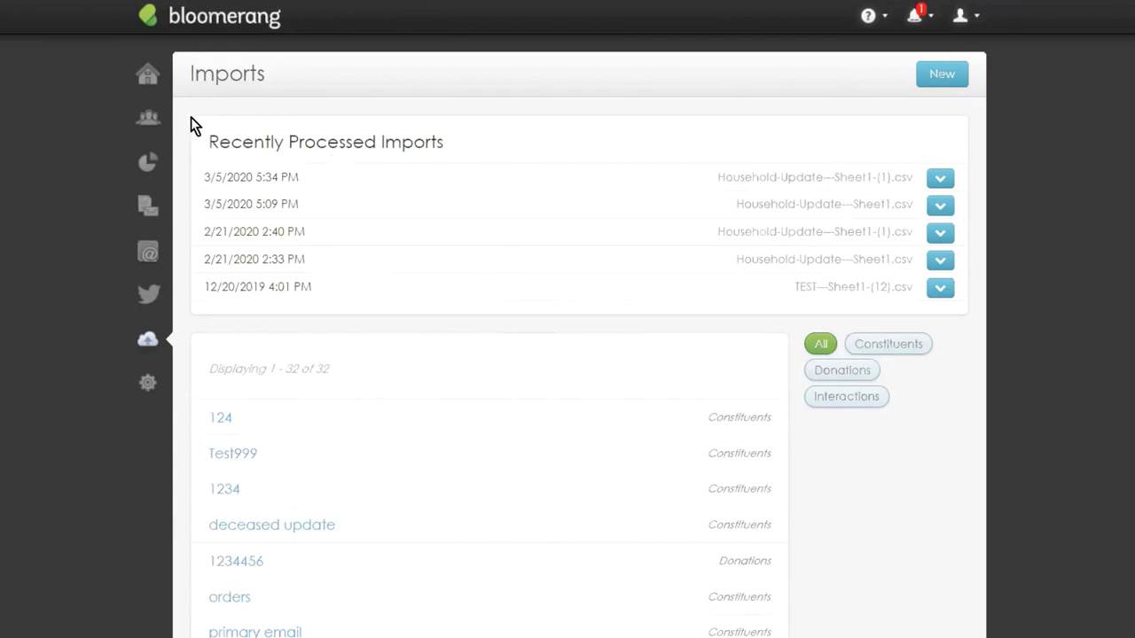
Open the Email Templates list from the Emails section of the sidebar.
left_click(144, 121)
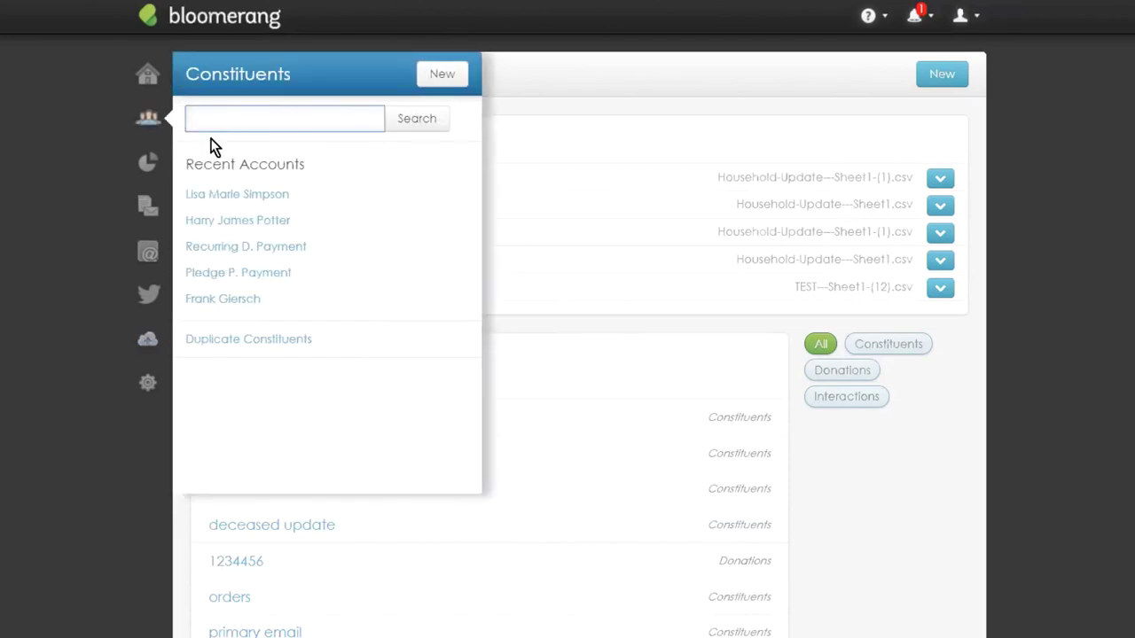
left_click(140, 257)
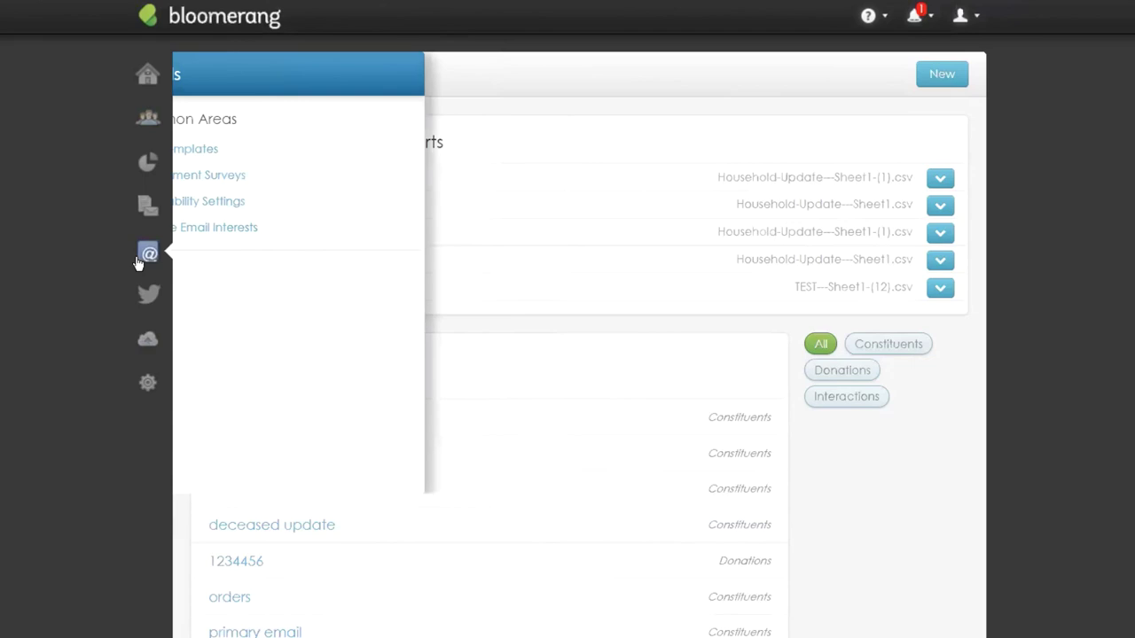
left_click(198, 143)
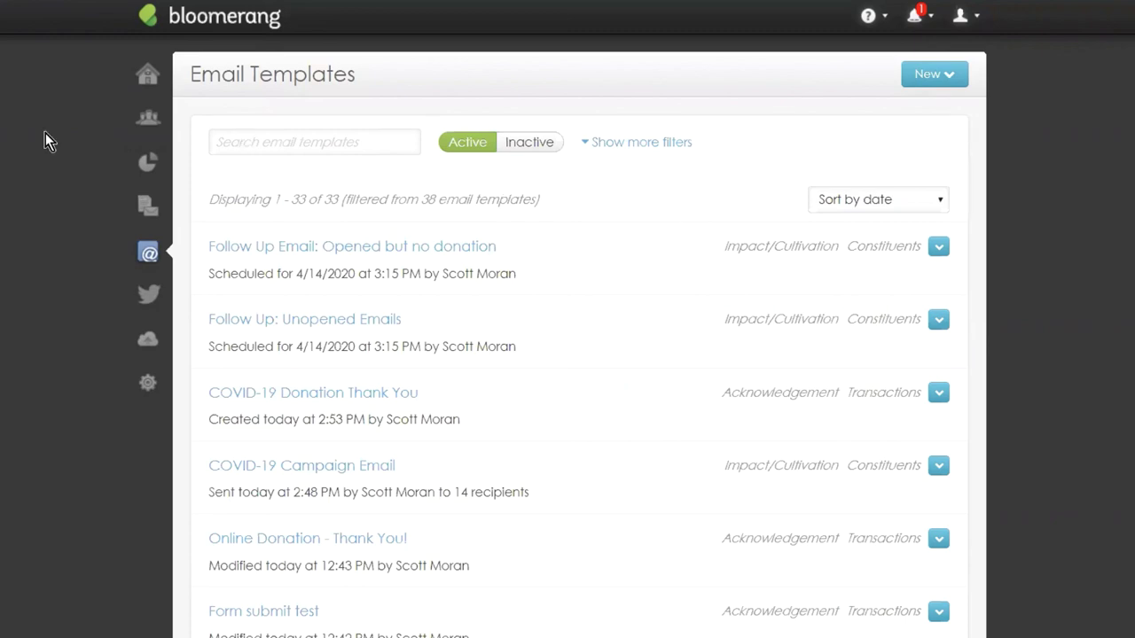
Find the TESTTESTTEST template in the Email Templates list and copy it.
mouse_move(150, 257)
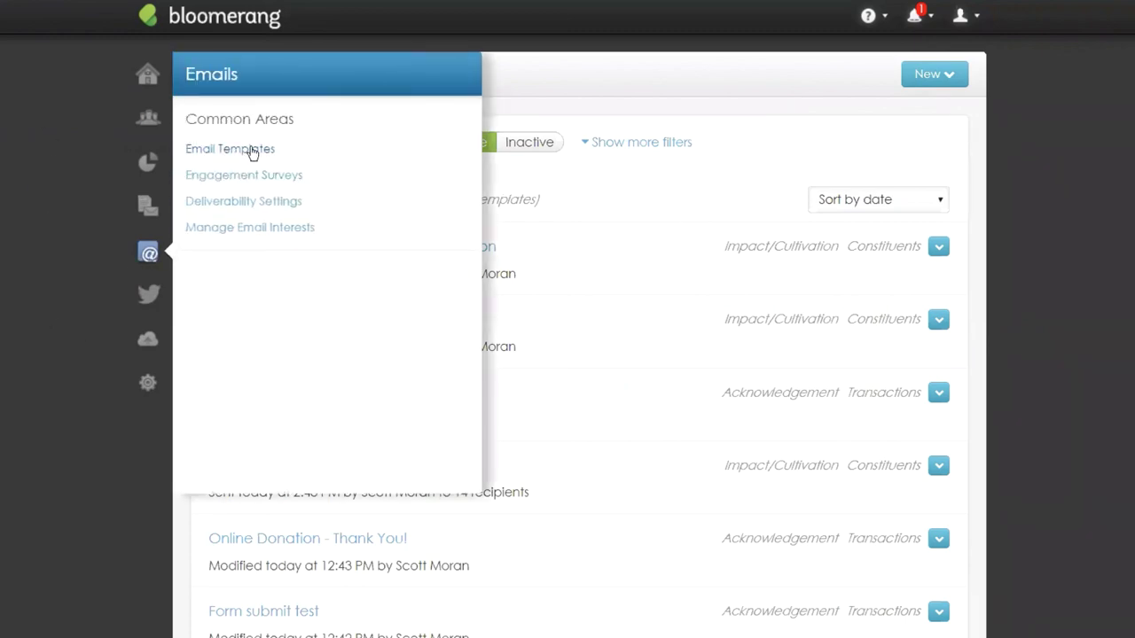
left_click(256, 147)
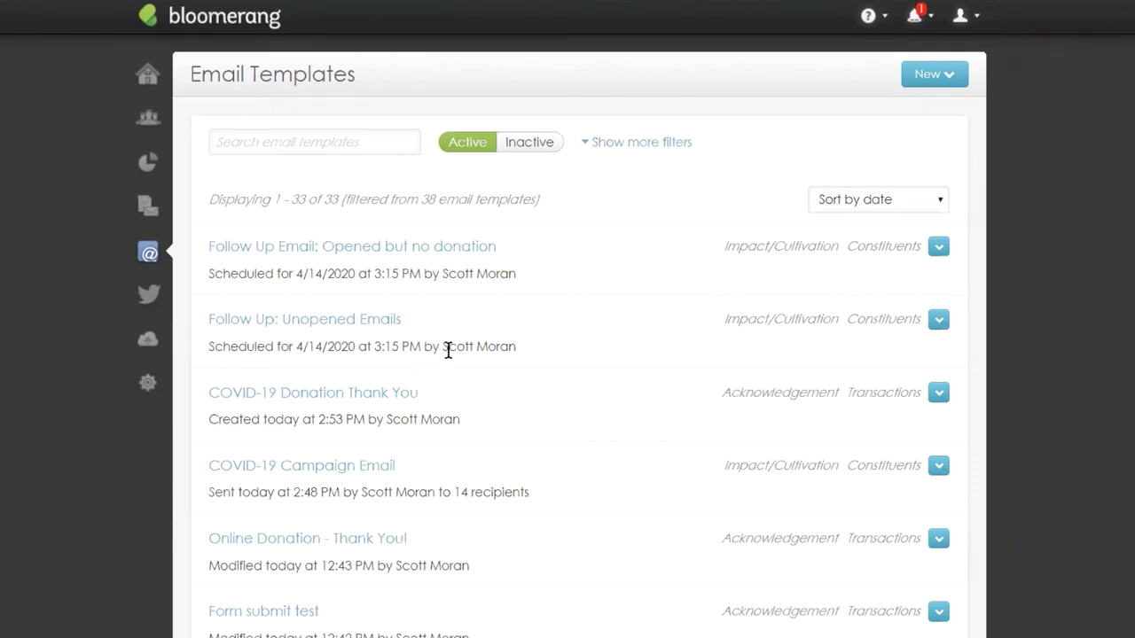
scroll(451, 360, "down", 1)
scroll(450, 360, "down", 3)
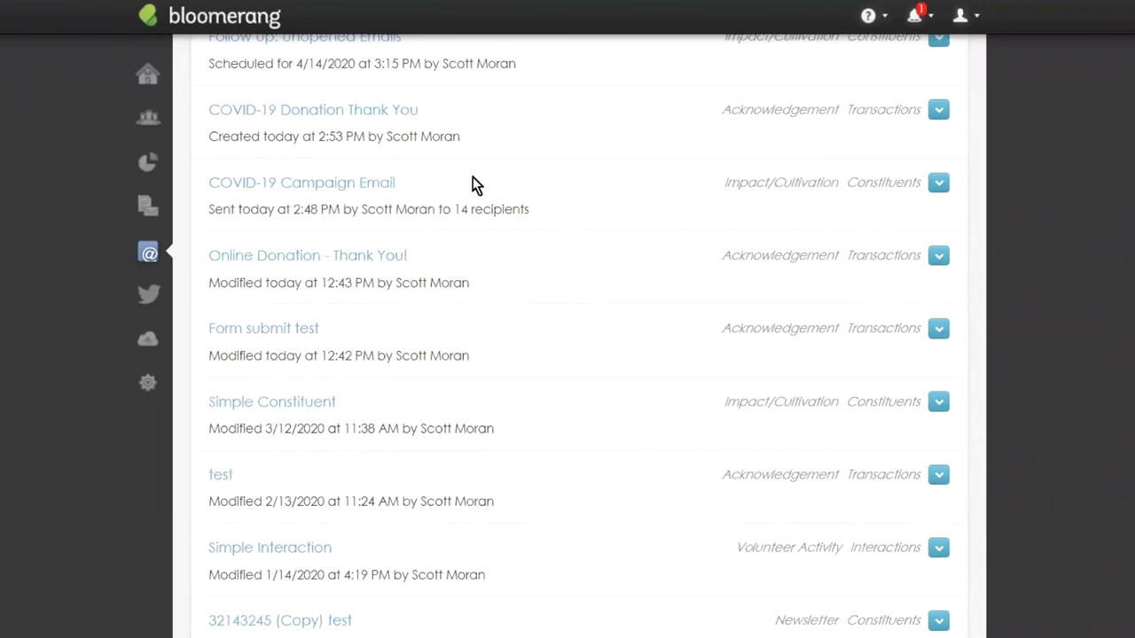
scroll(409, 175, "down", 1)
scroll(412, 181, "down", 20)
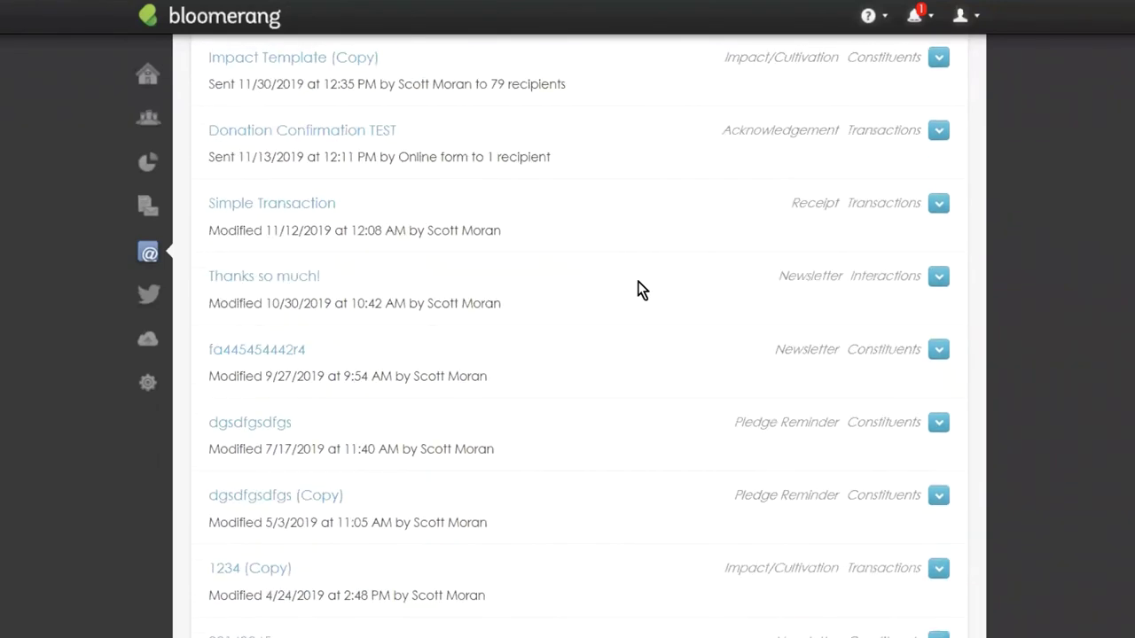
scroll(478, 292, "up", 12)
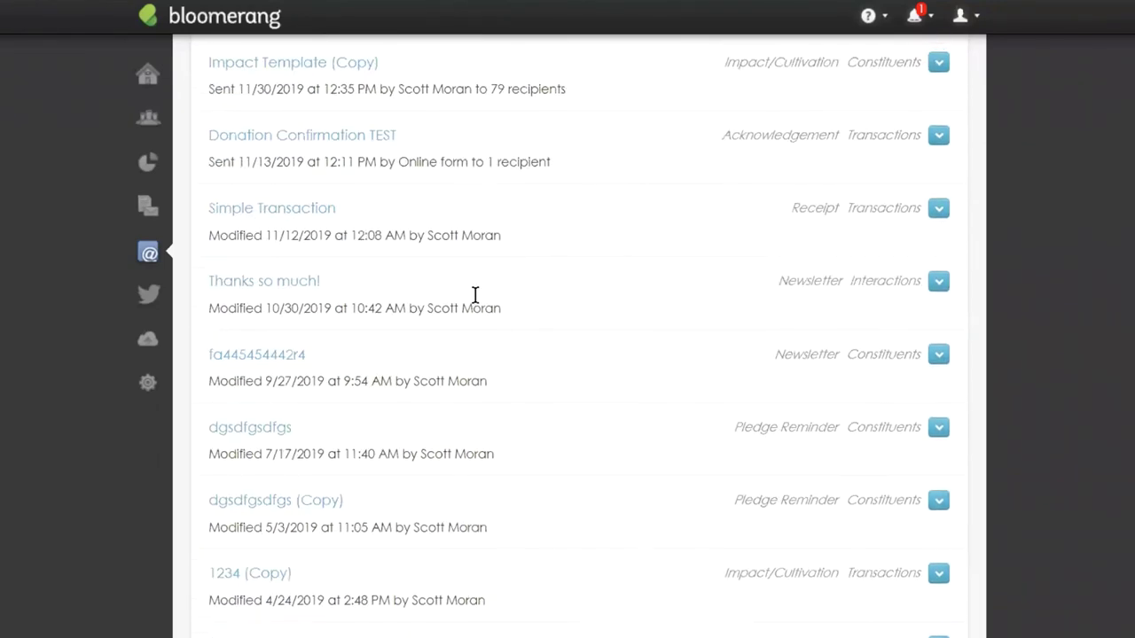
scroll(622, 354, "up", 3)
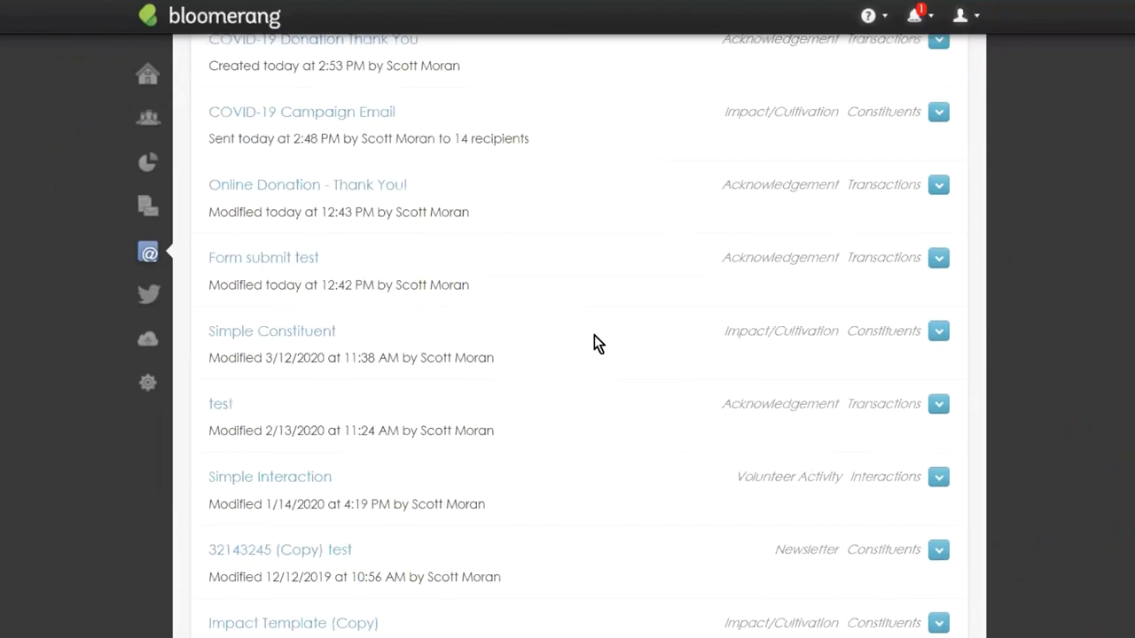
scroll(598, 342, "down", 12)
scroll(423, 443, "down", 4)
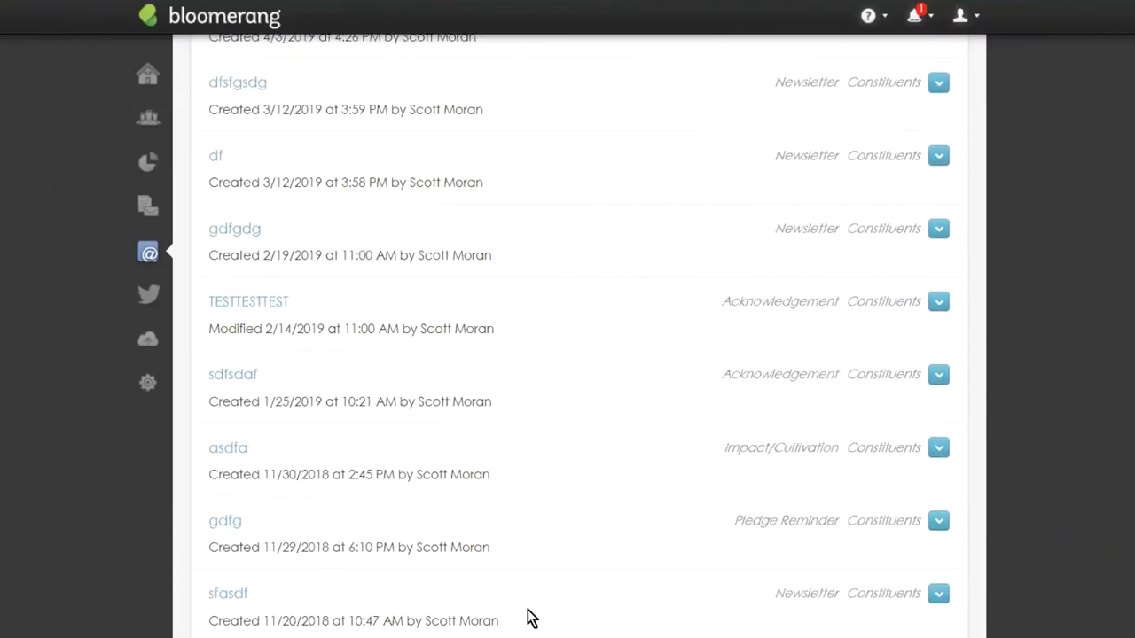
scroll(499, 332, "down", 5)
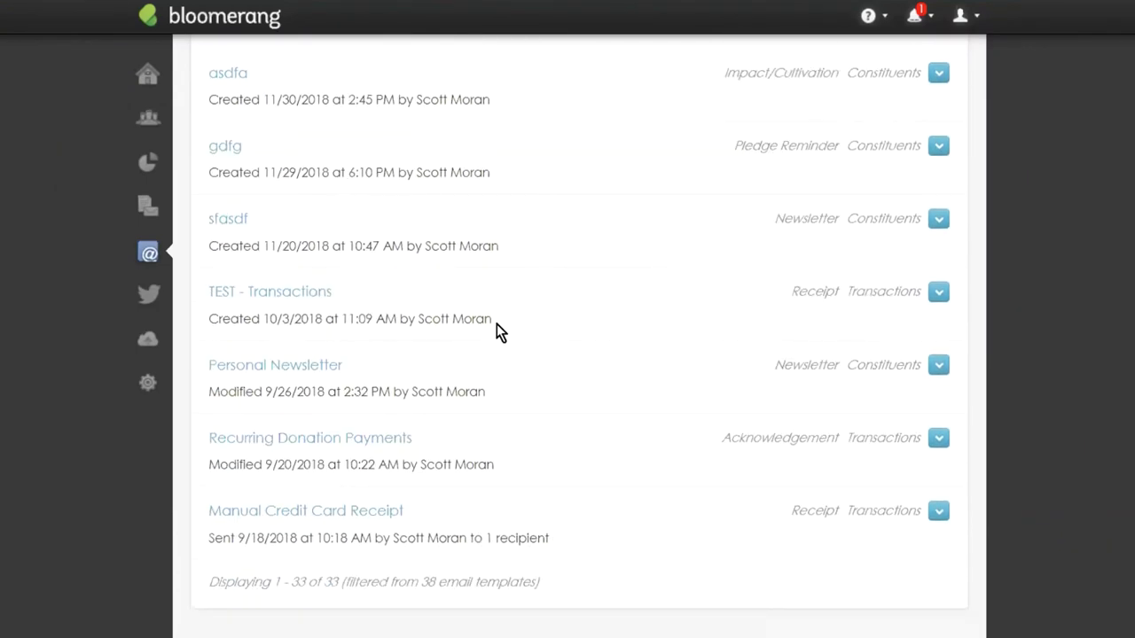
scroll(499, 331, "up", 5)
left_click(937, 351)
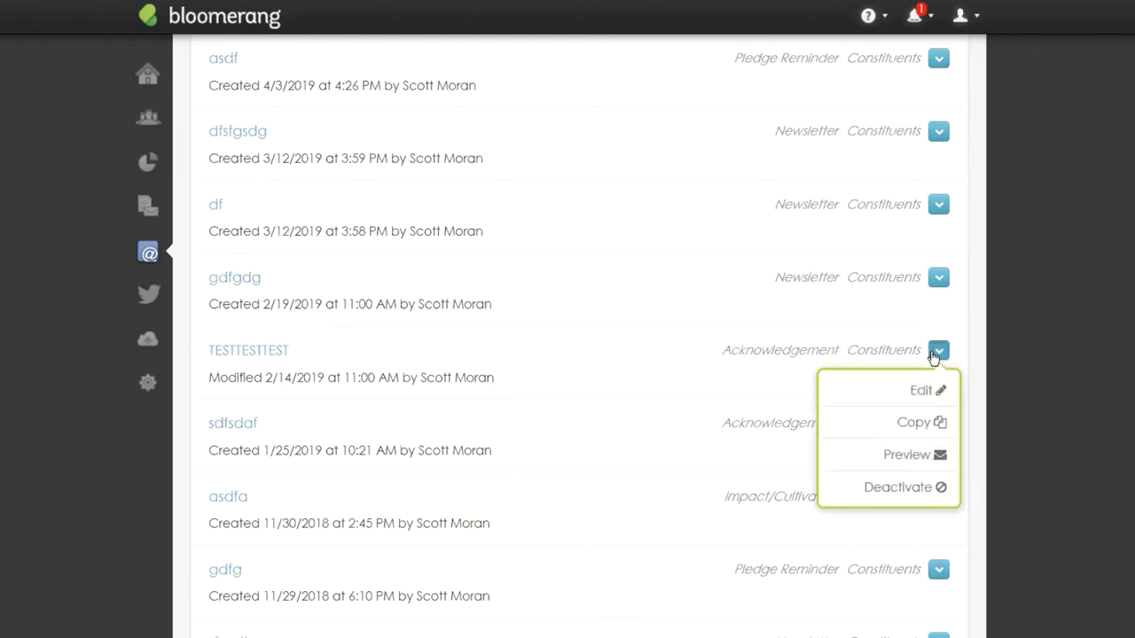
left_click(903, 425)
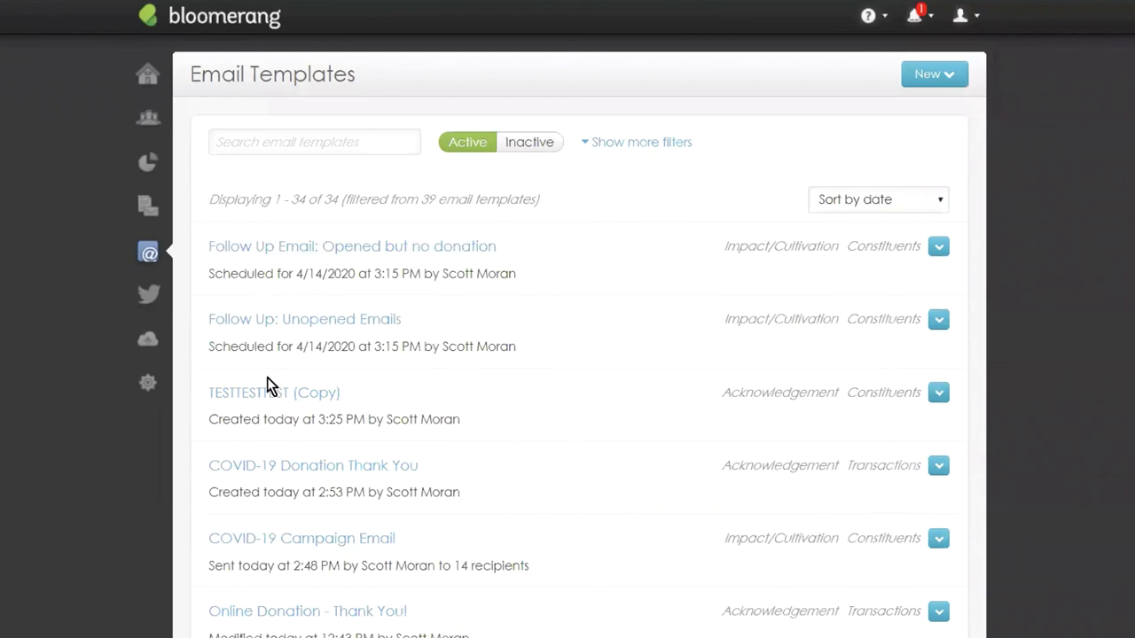
left_click(274, 391)
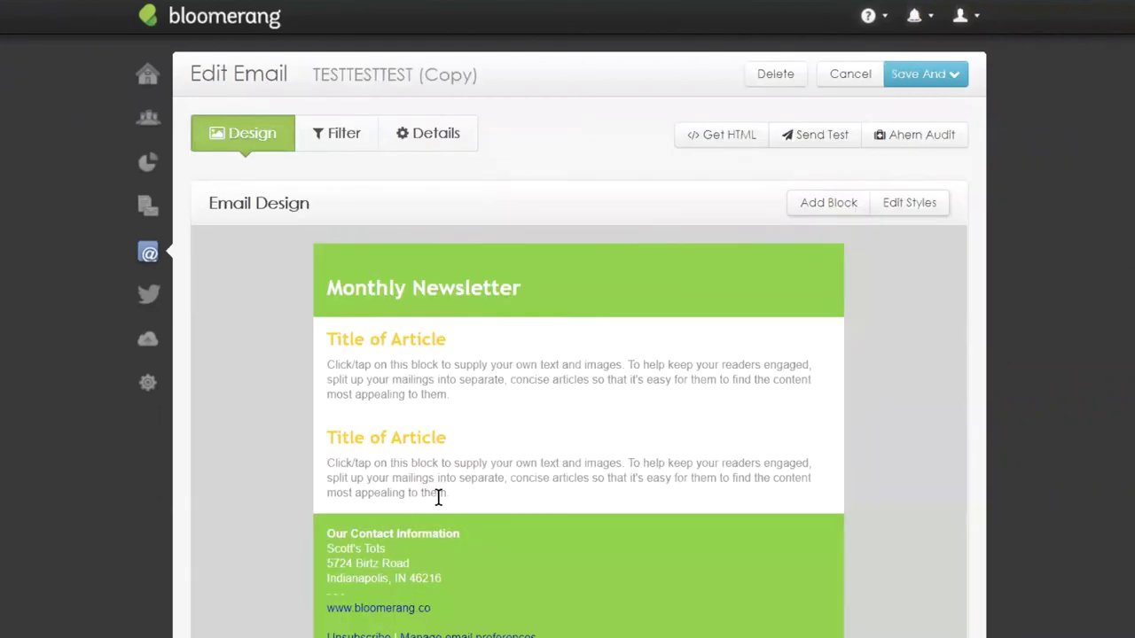
scroll(848, 408, "down", 3)
scroll(833, 490, "up", 3)
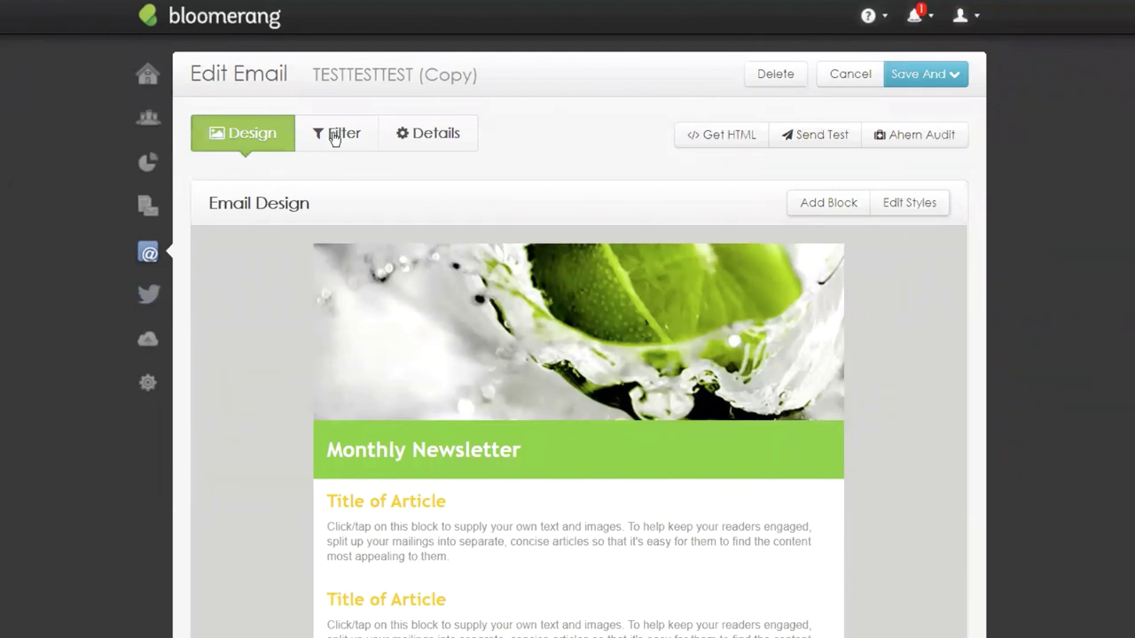
left_click(334, 136)
left_click(241, 133)
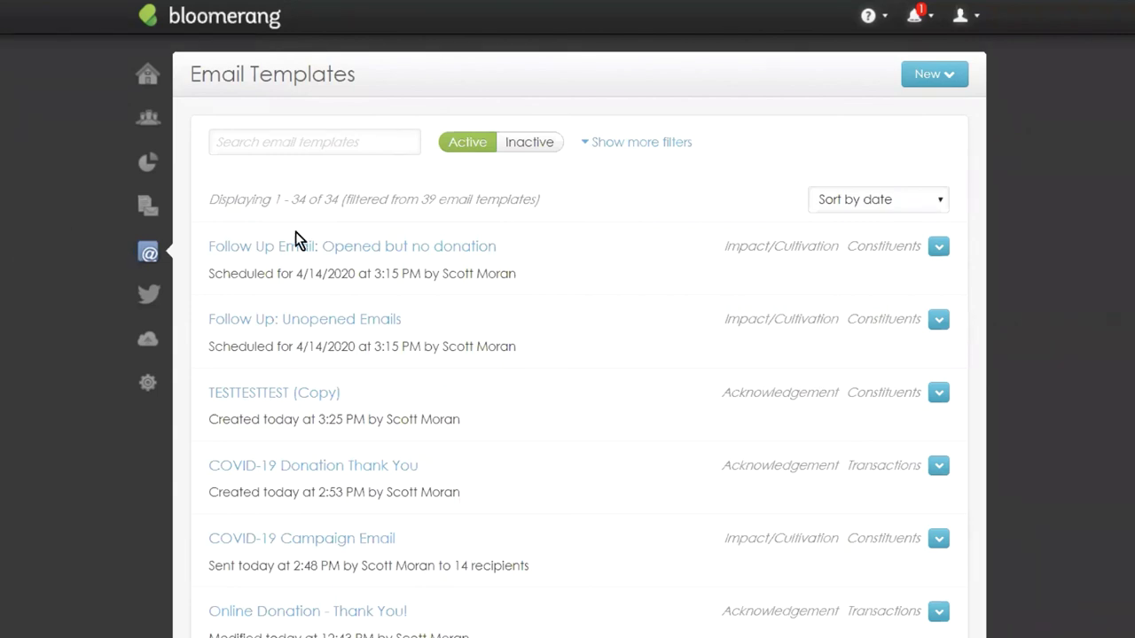
In the COVID-19 Campaign Email, add a Video block with the pasted YouTube URL under the header image.
left_click(372, 538)
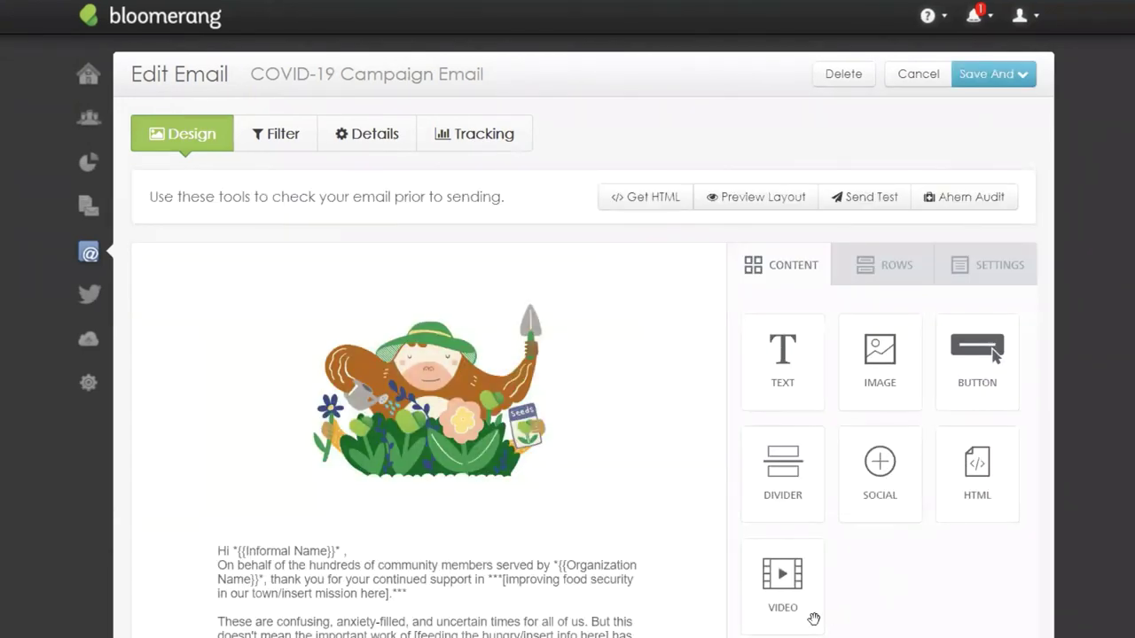
left_click_drag(790, 608, 359, 545)
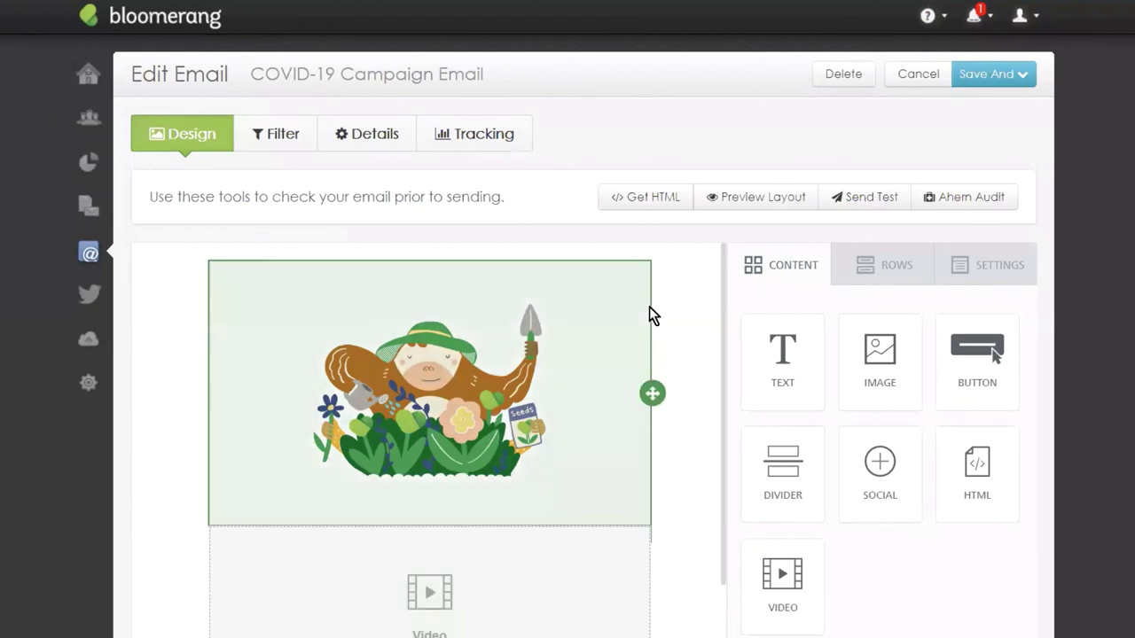
left_click(433, 493)
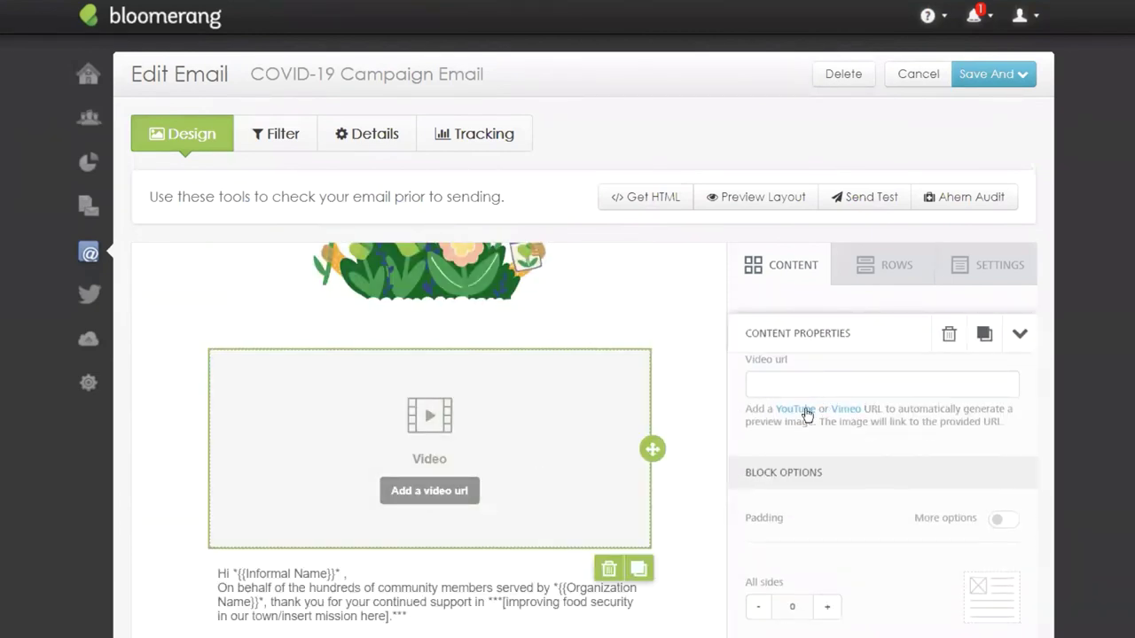
left_click(831, 389)
key("ctrl+v")
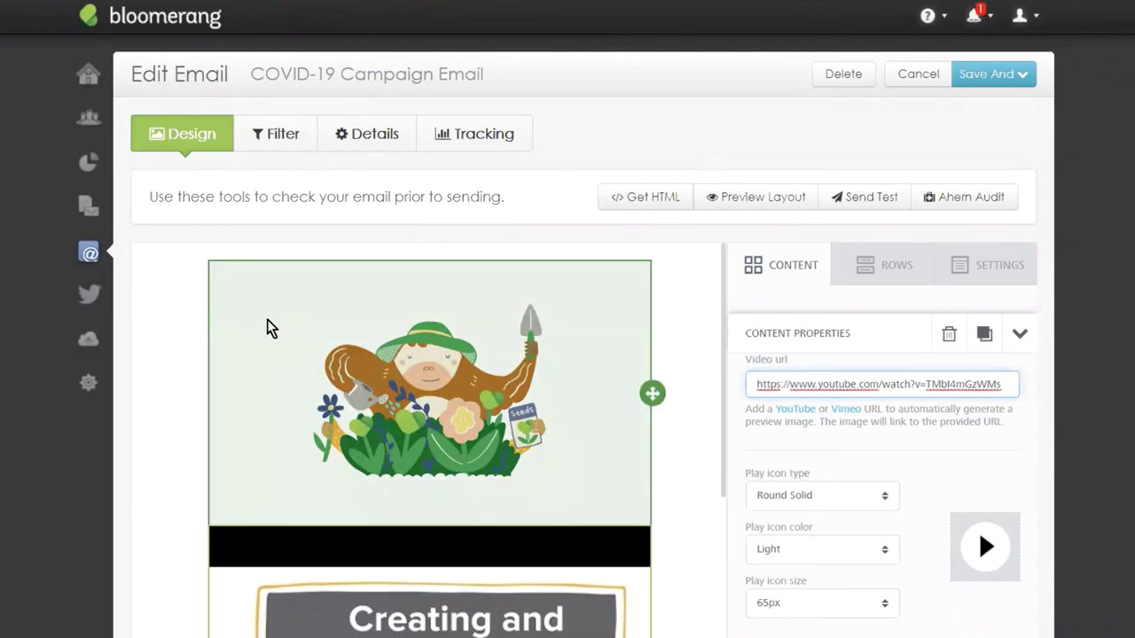
left_click(271, 147)
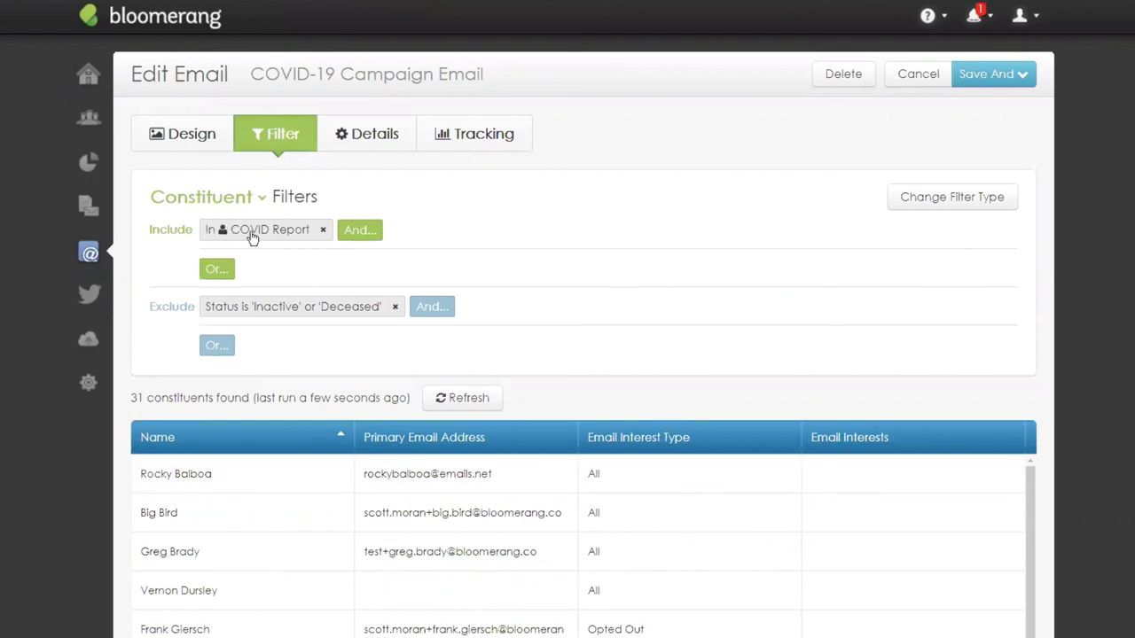
scroll(496, 173, "down", 3)
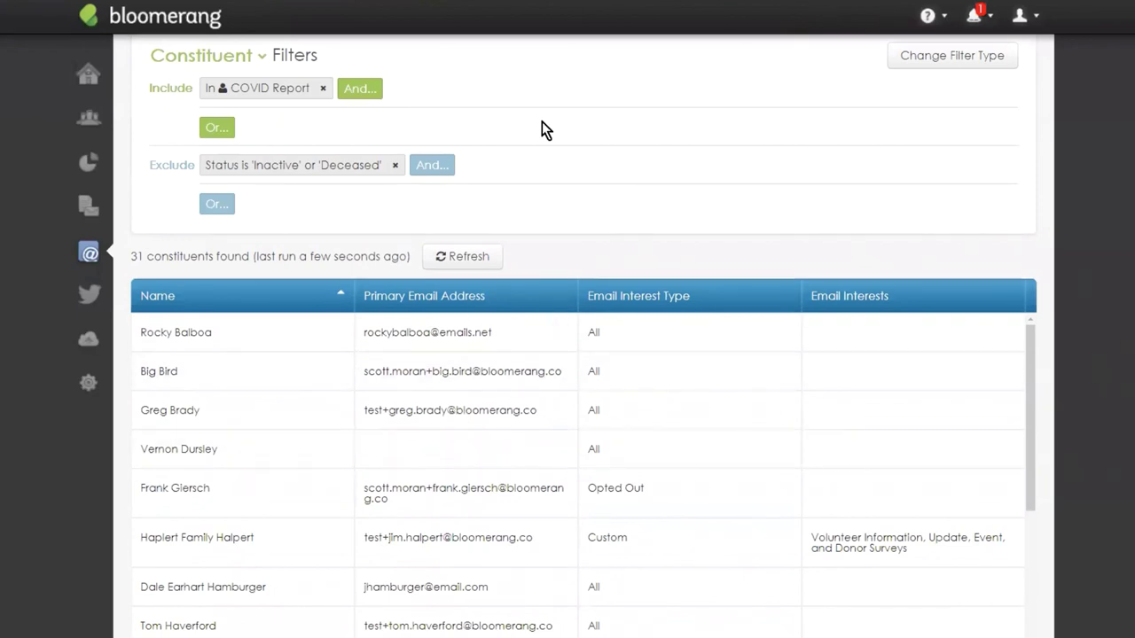
scroll(688, 195, "up", 3)
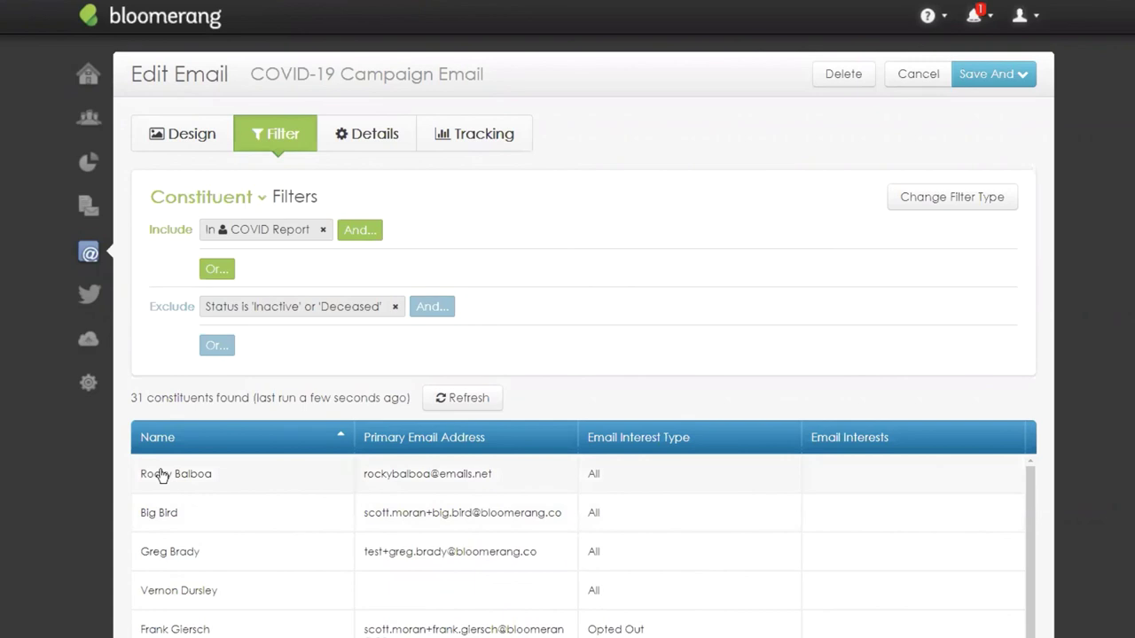
Add an Exclude Or Find Constituents condition listing two specific constituents, dropping matches to 29.
left_click(223, 349)
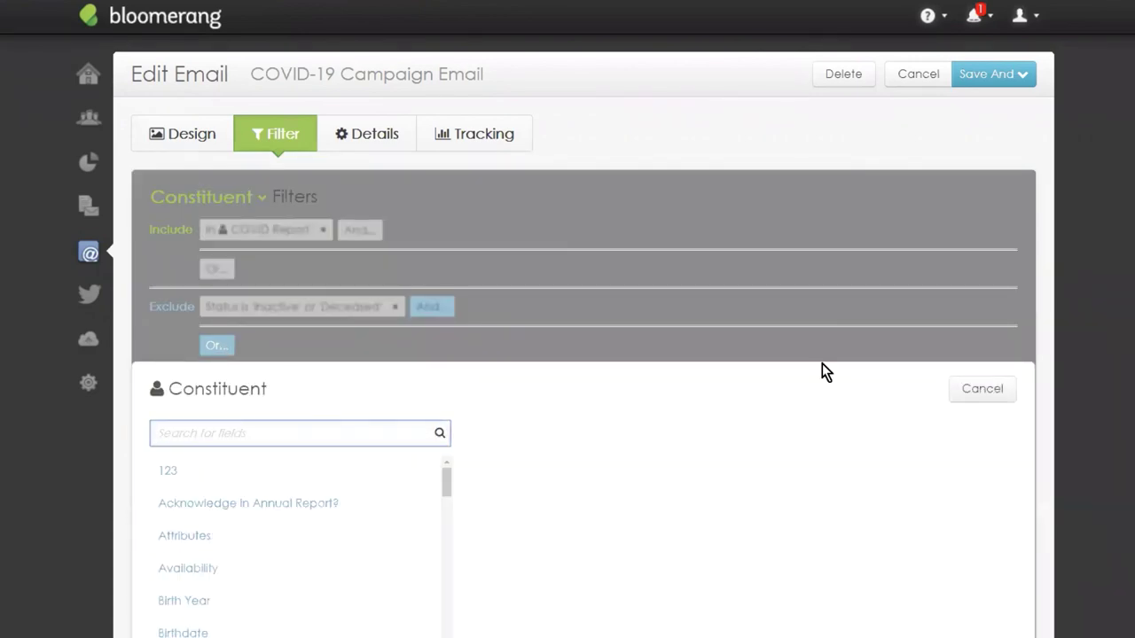
left_click(1007, 394)
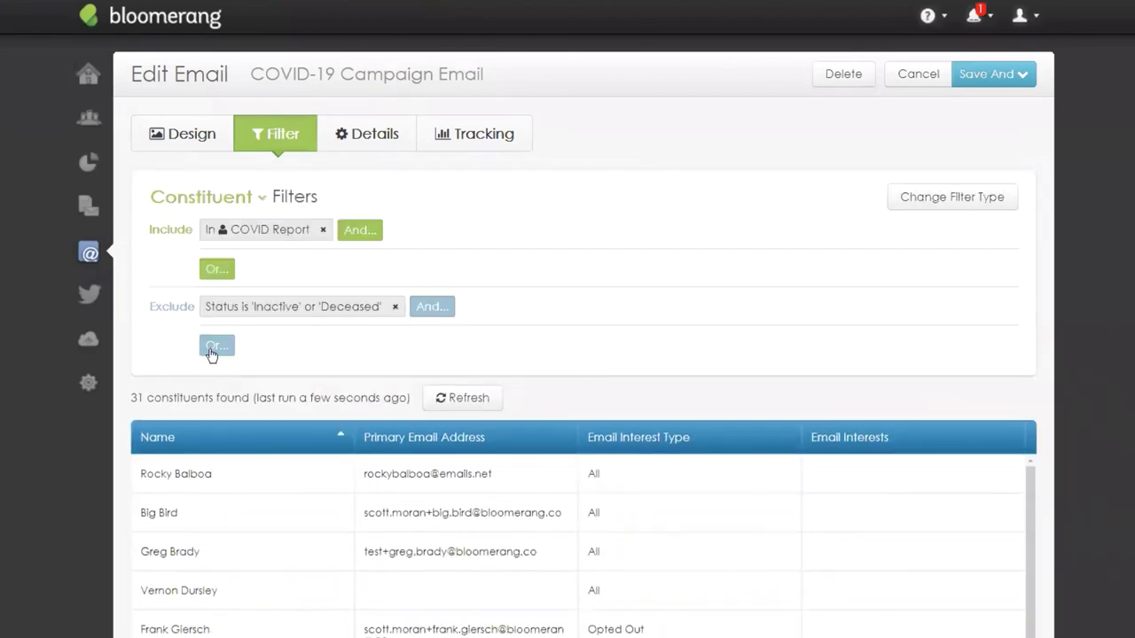
left_click(216, 346)
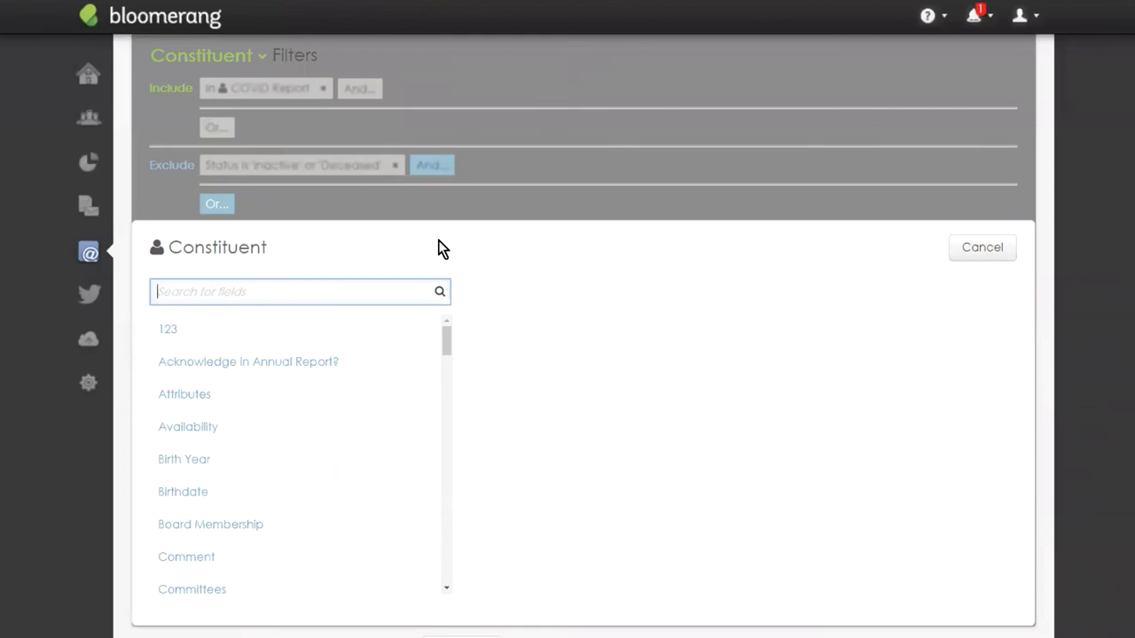
type("find")
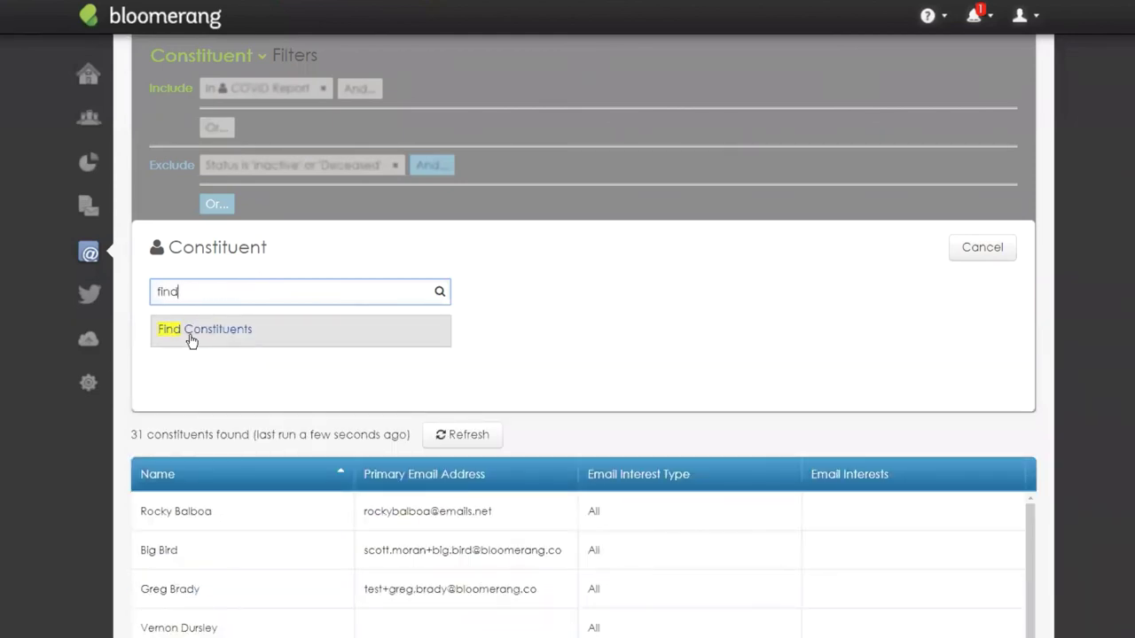
left_click(190, 341)
left_click(280, 297)
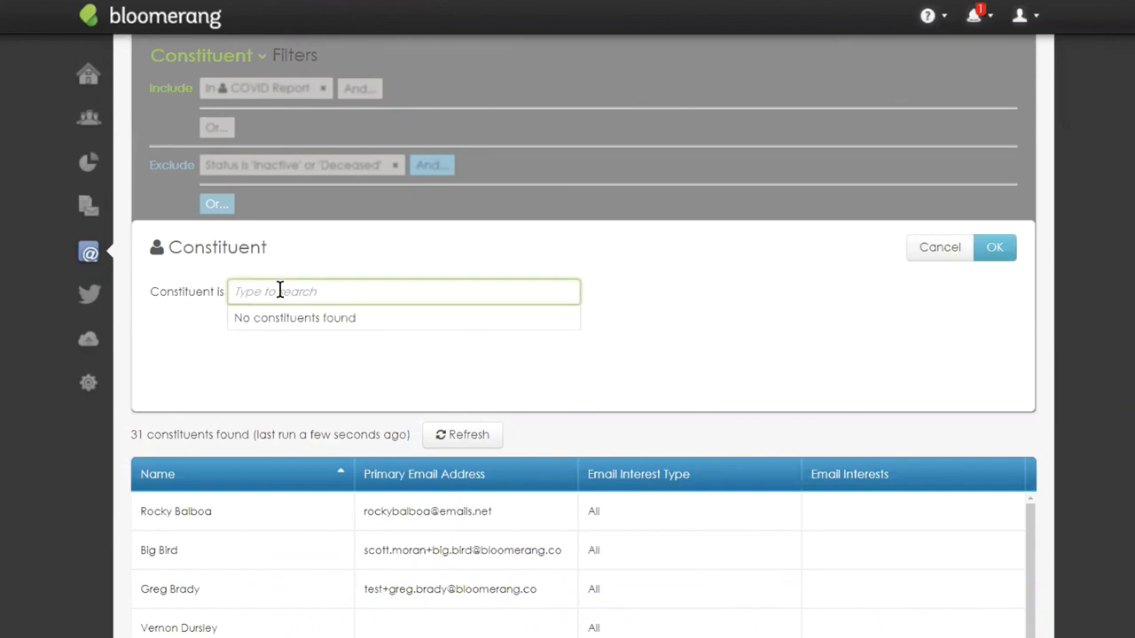
type("rocky")
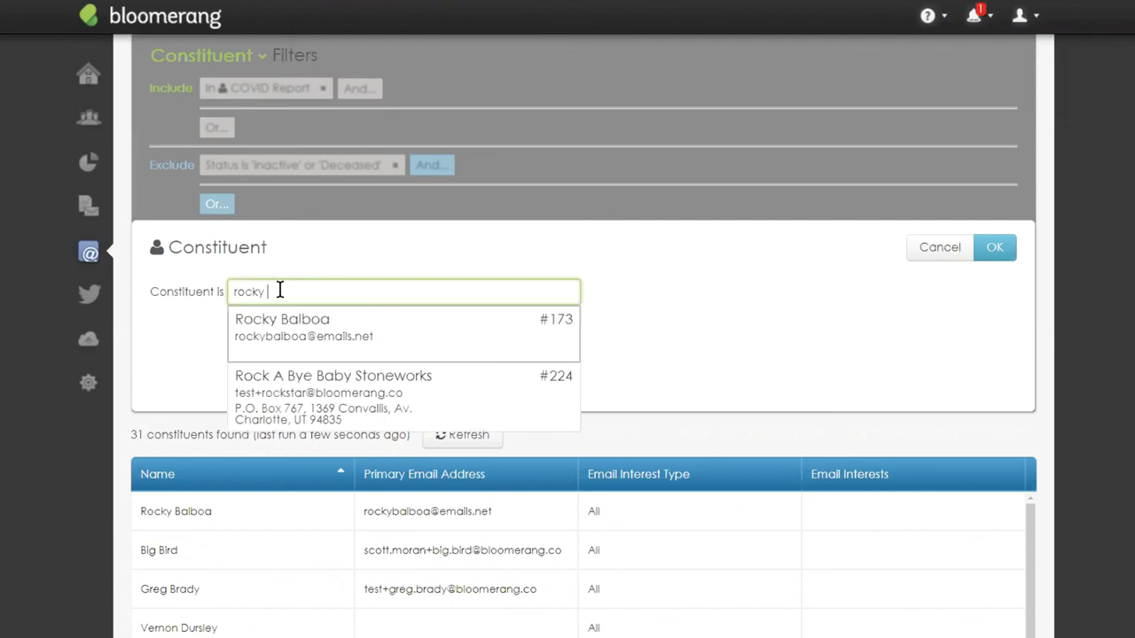
left_click(342, 319)
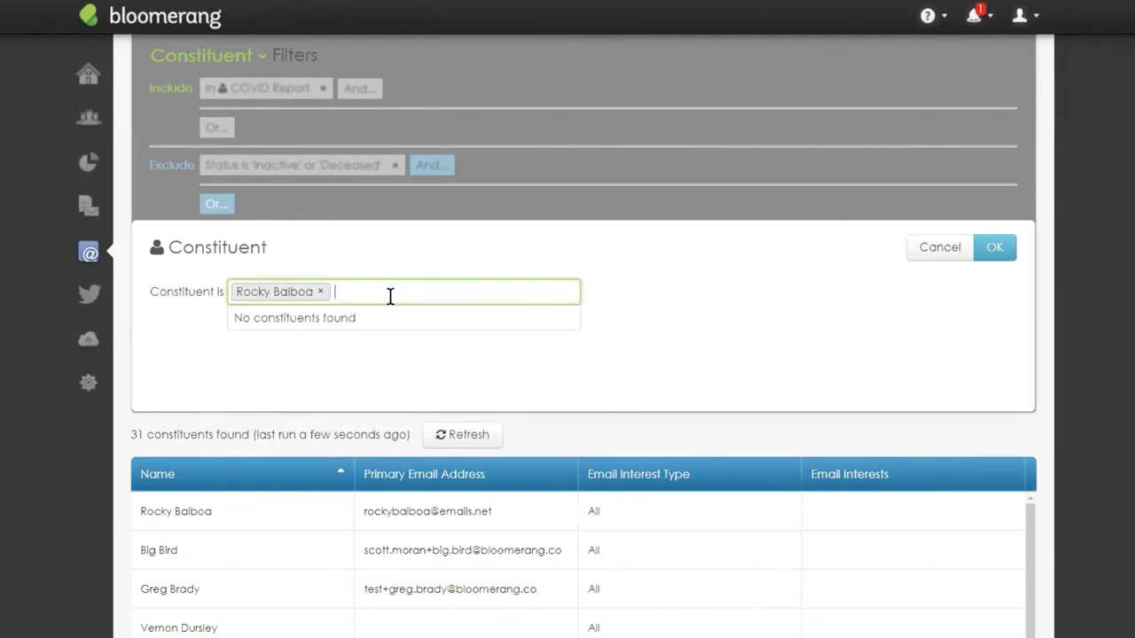
type("big")
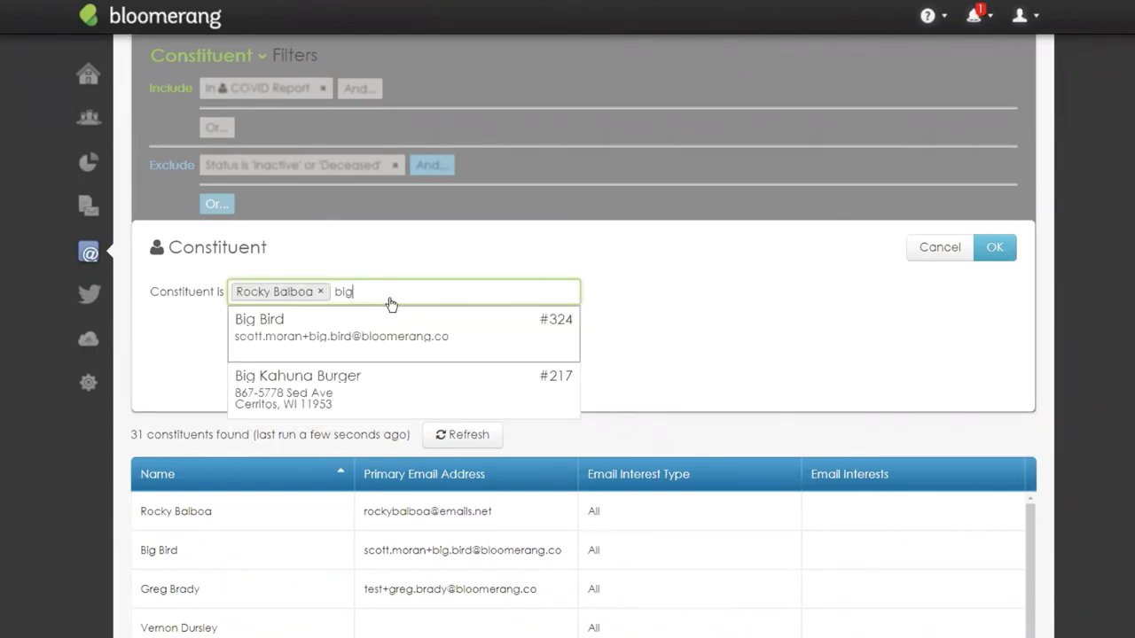
left_click(312, 319)
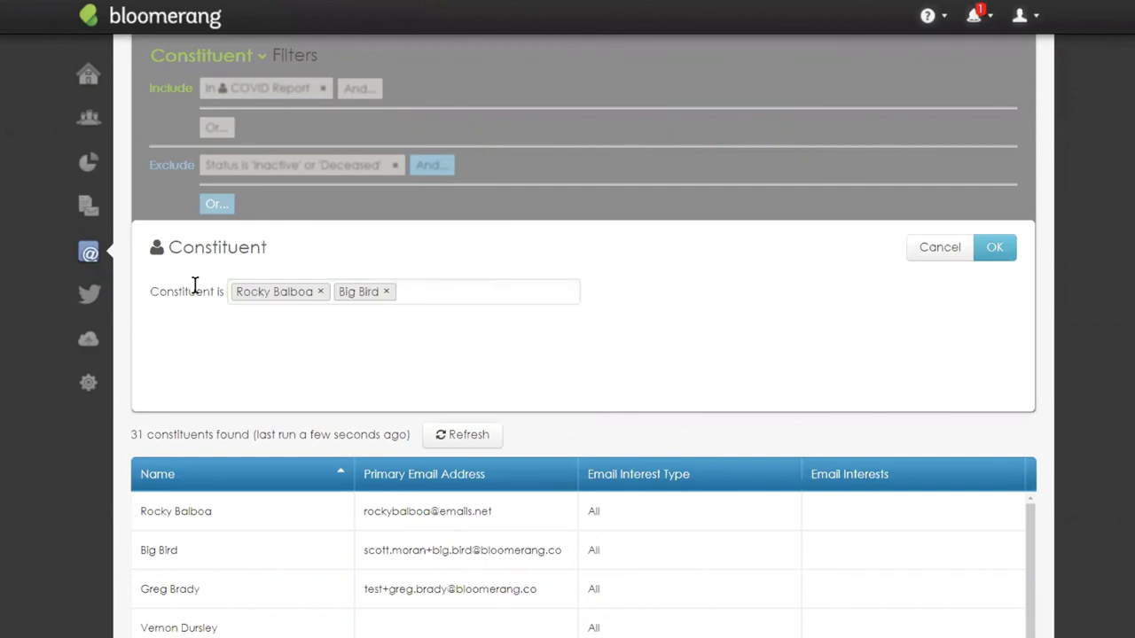
left_click(997, 248)
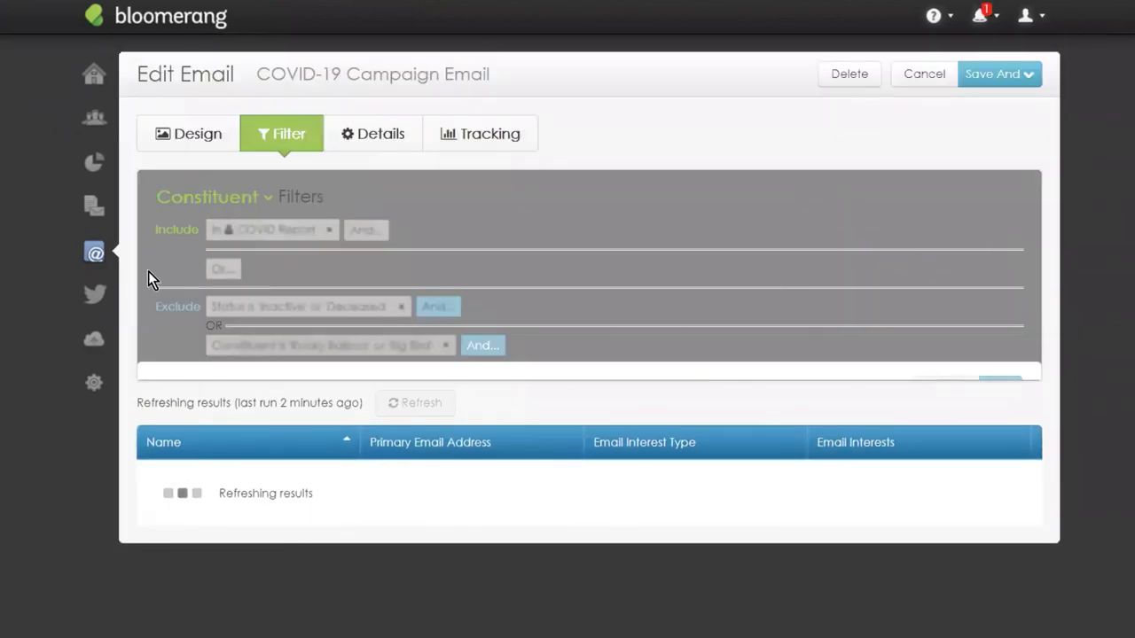
Reopen the new constituent exclusion to review it, then cancel without changes.
scroll(544, 283, "down", 2)
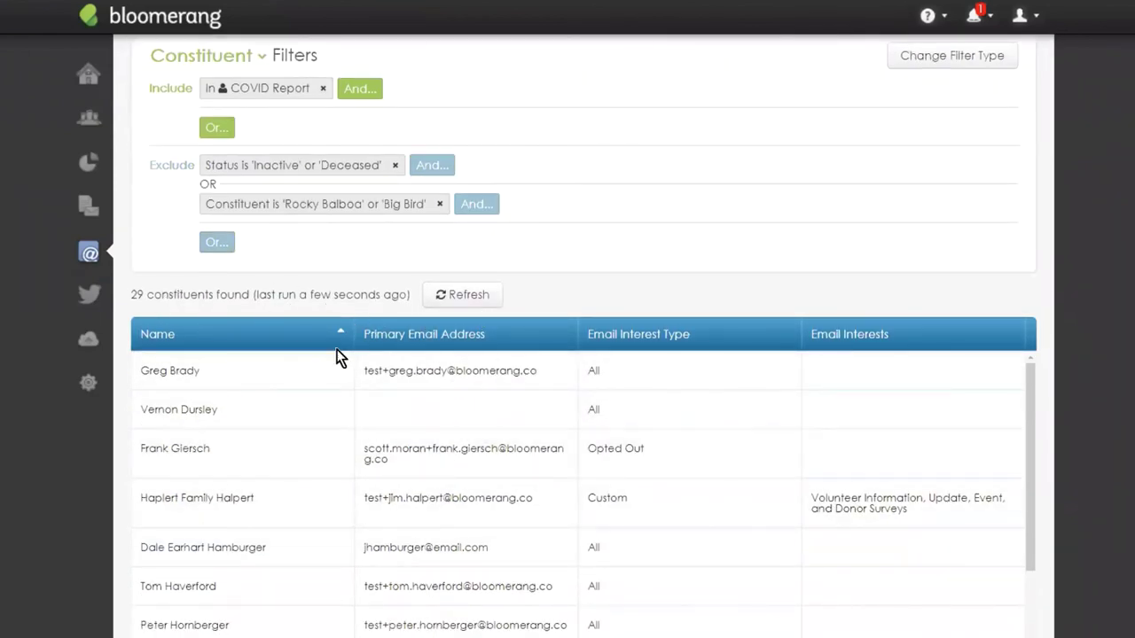
left_click(259, 211)
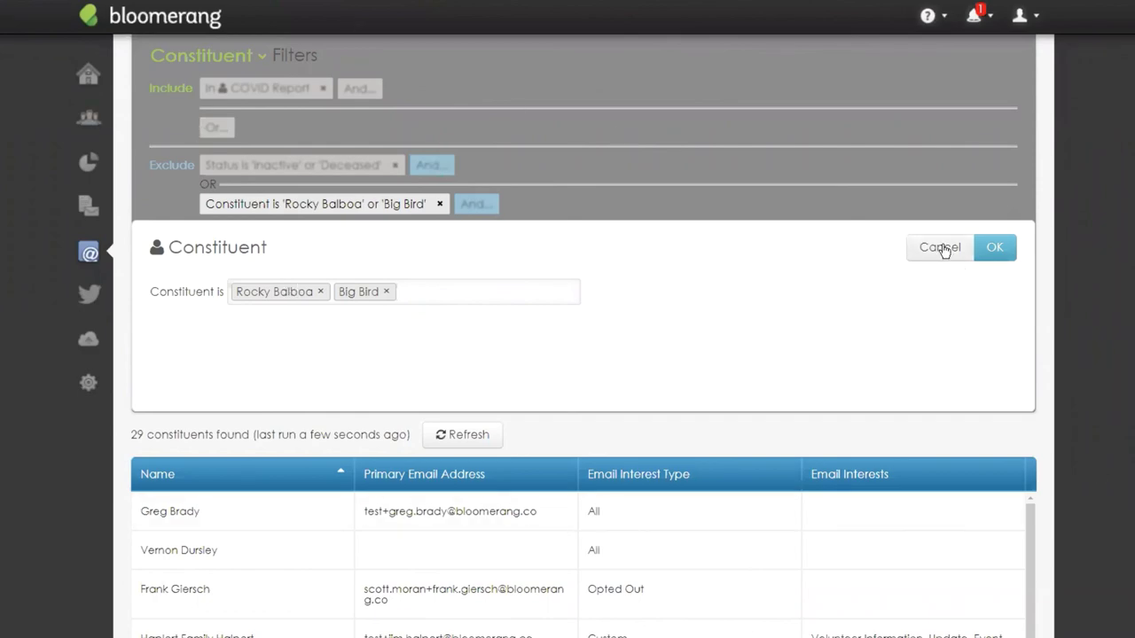
left_click(941, 248)
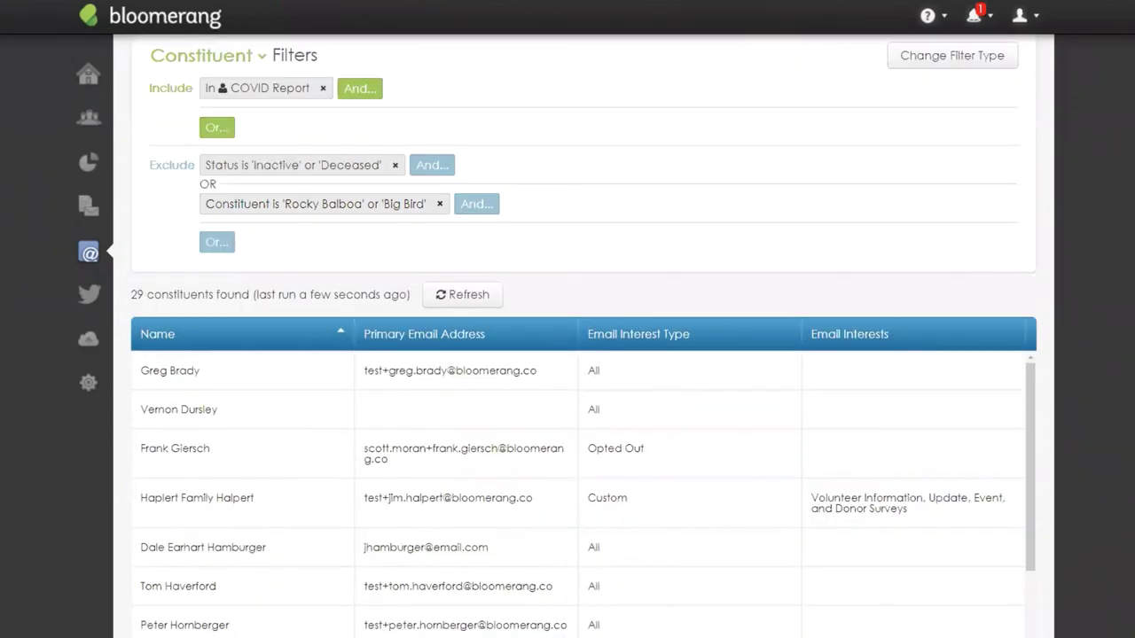